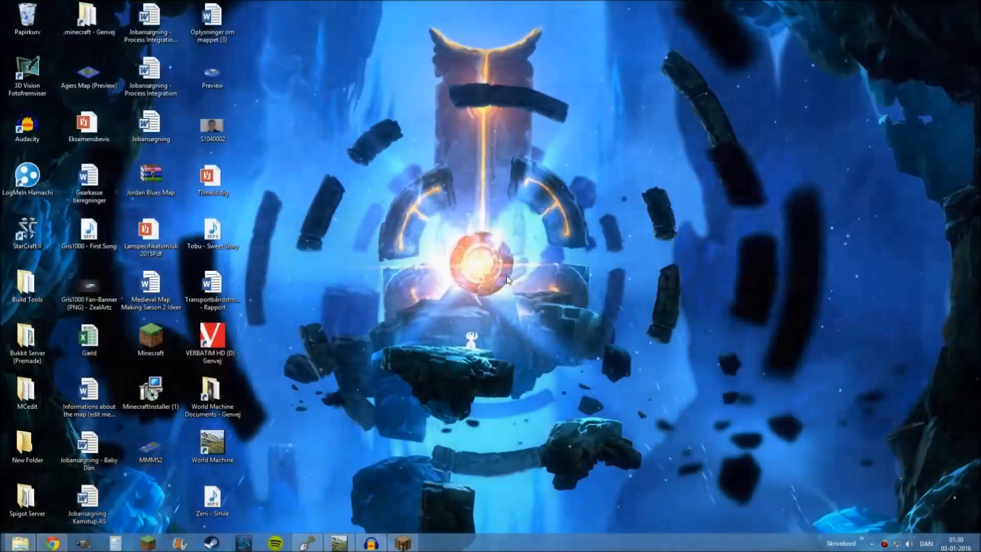
Switch to WorldPainter and look over the whole island map
{"action": "left_click", "coordinate": [308, 543]}
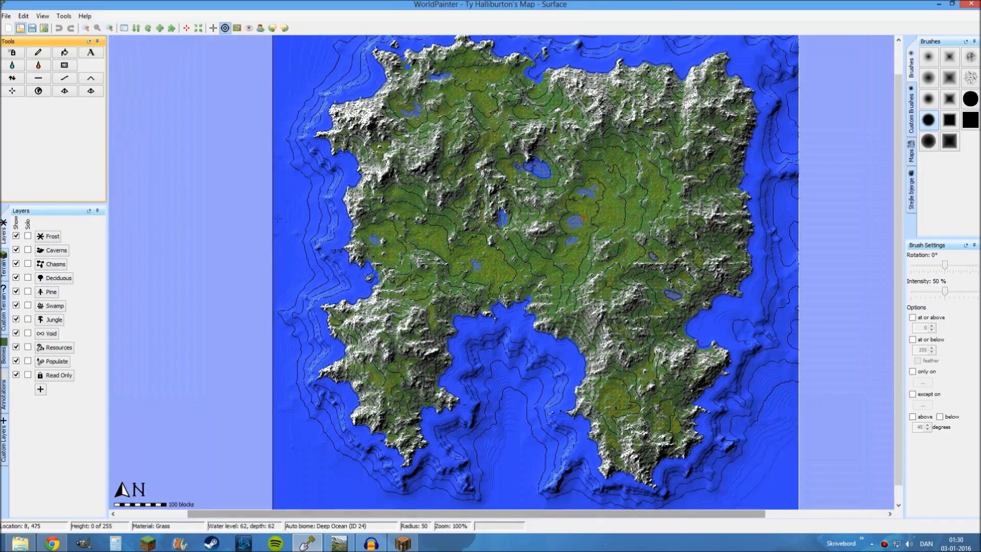
{"action": "middle_click_drag", "start_coordinate": [439, 224], "coordinate": [404, 240]}
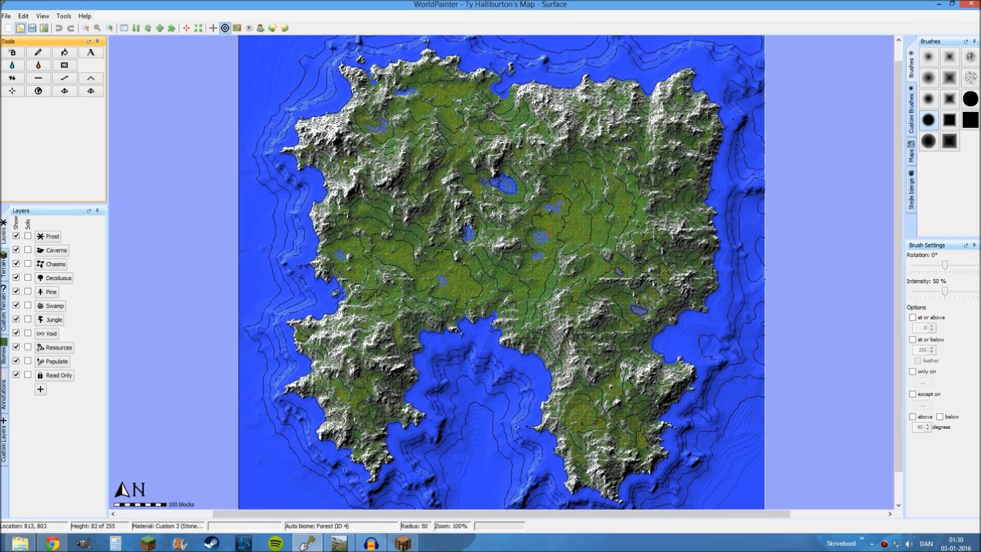
{"action": "middle_click_drag", "start_coordinate": [426, 350], "coordinate": [416, 333]}
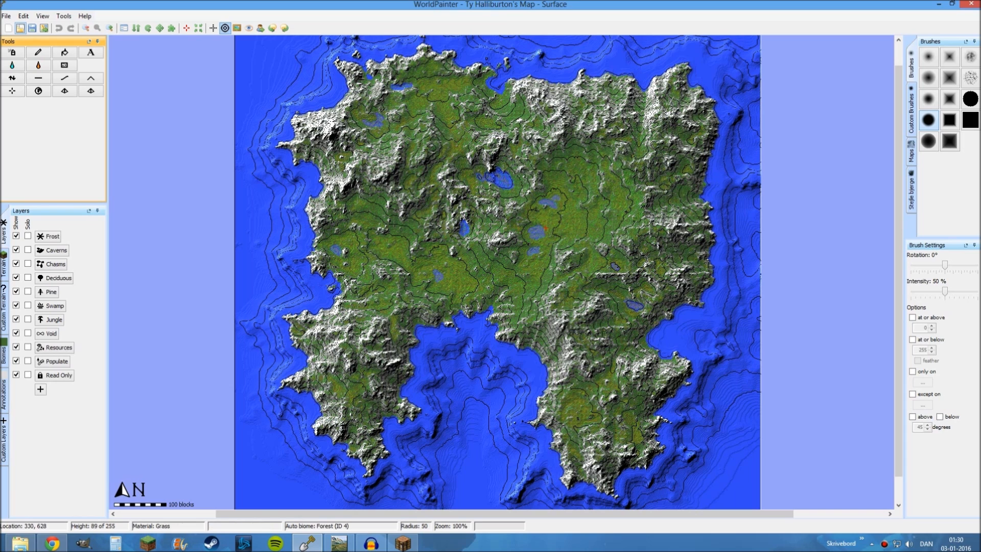
{"action": "mouse_move", "coordinate": [403, 272]}
{"action": "middle_mouse_down"}
{"action": "mouse_move", "coordinate": [416, 266]}
{"action": "mouse_move", "coordinate": [395, 268]}
{"action": "middle_mouse_up"}
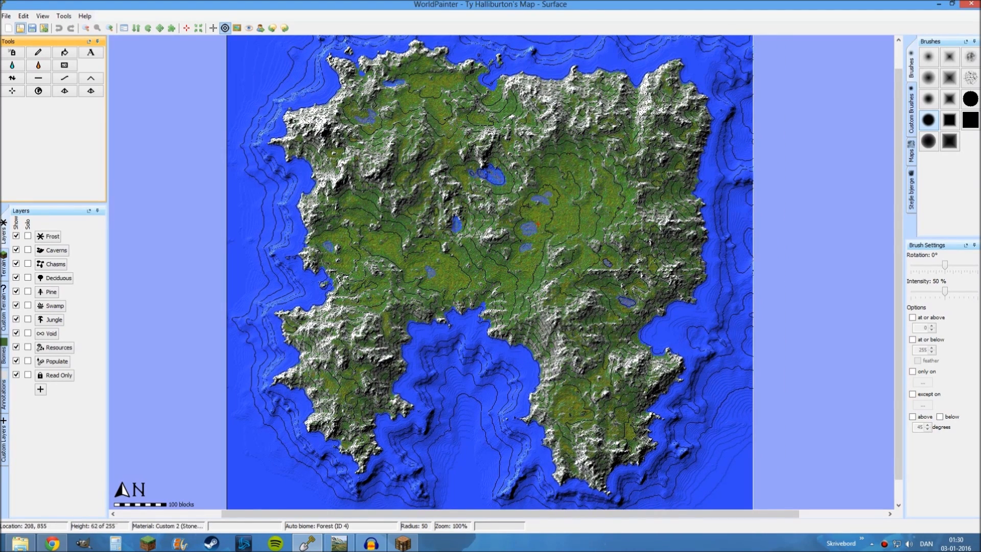
Compare the WorldPainter island map with the device network it was built from in World Machine
{"action": "left_click", "coordinate": [304, 485]}
{"action": "left_click", "coordinate": [310, 544]}
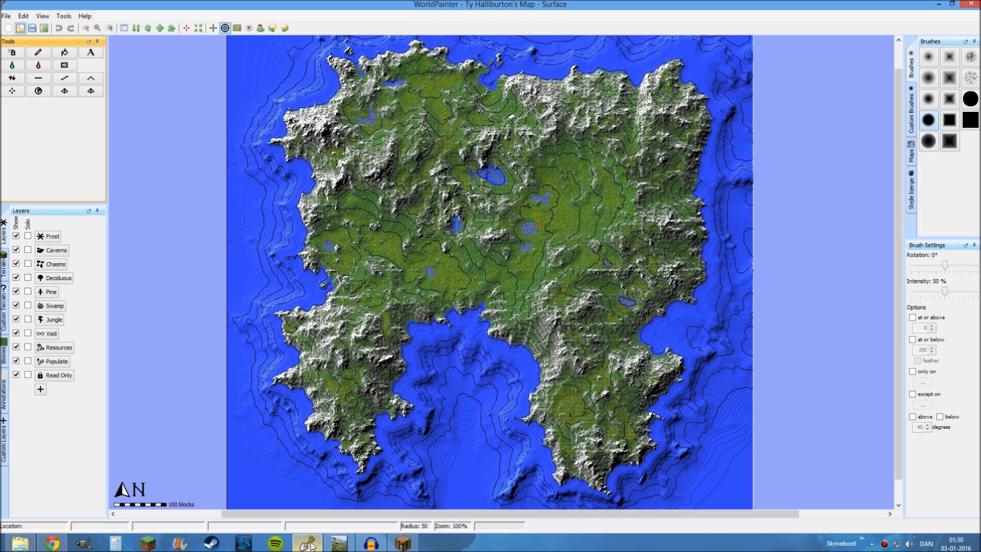
{"action": "left_click", "coordinate": [339, 545]}
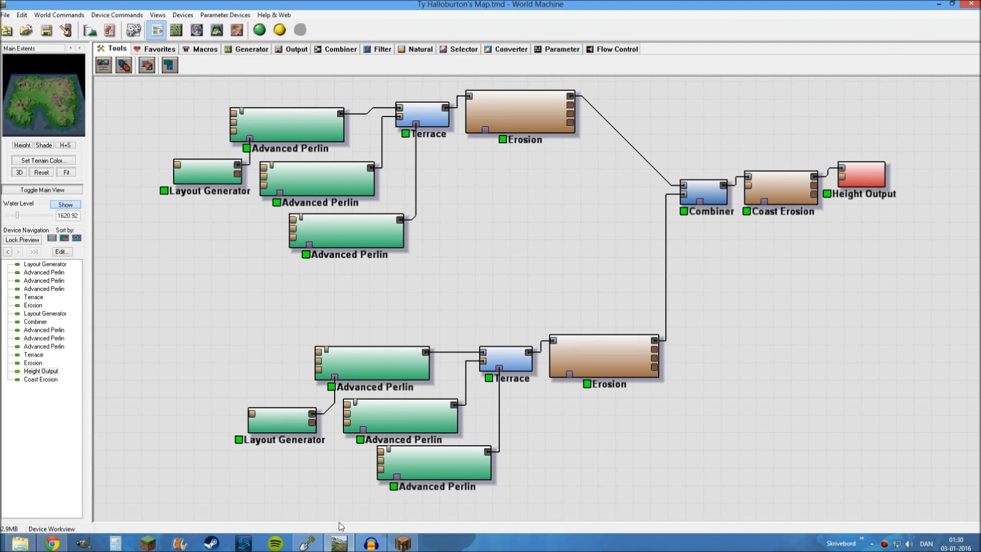
{"action": "left_click", "coordinate": [311, 545]}
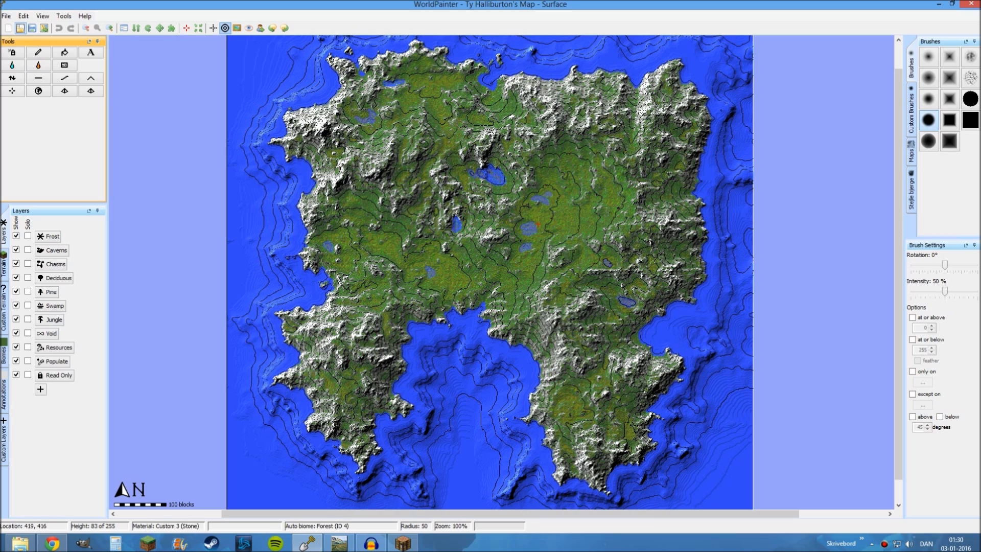
{"action": "key", "text": "alt+Tab"}
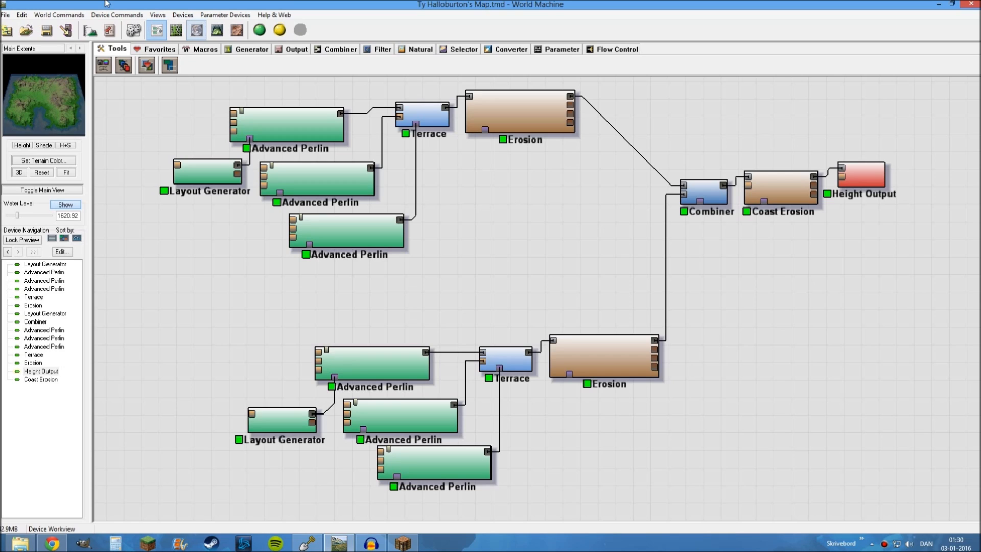
Show the island terrain in World Machine's 3D view and examine it from a steeper overhead angle
{"action": "left_click", "coordinate": [216, 30]}
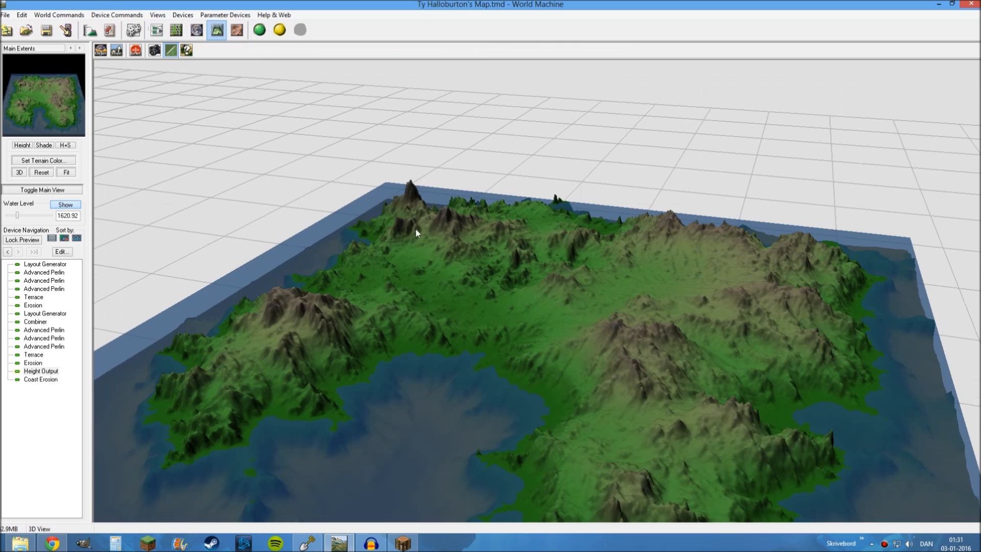
{"action": "scroll", "coordinate": [522, 351], "scroll_direction": "down", "scroll_amount": 5}
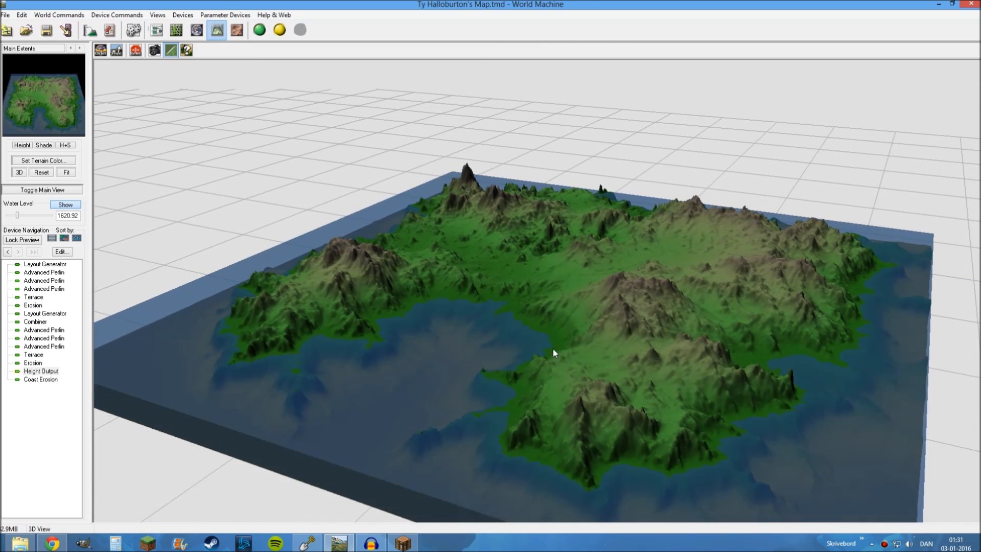
{"action": "left_click_drag", "start_coordinate": [553, 349], "coordinate": [546, 321]}
{"action": "scroll", "coordinate": [548, 321], "scroll_direction": "down", "scroll_amount": 2}
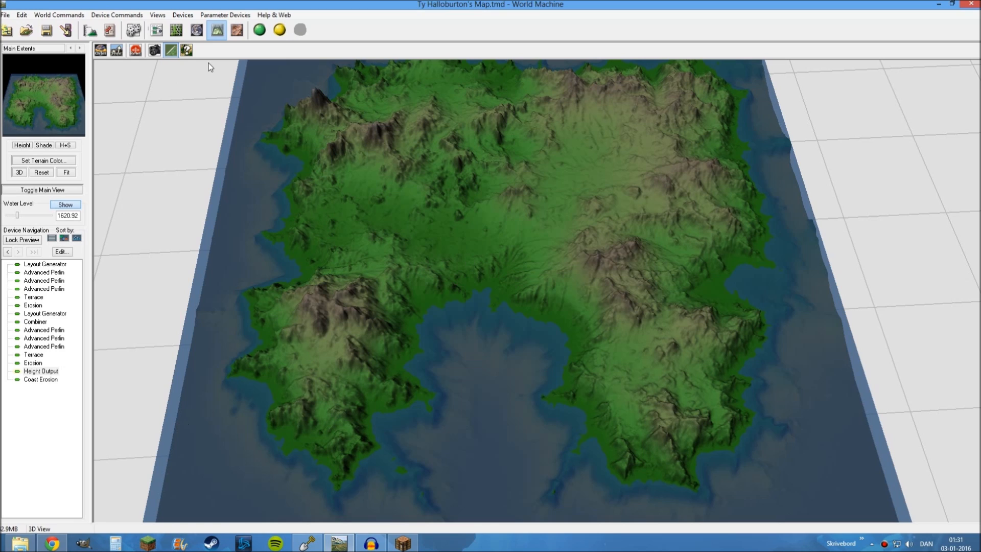
Review the project's render extents and normal build resolution, leave them as they are, and view the terrain at an oblique angle
{"action": "left_click", "coordinate": [89, 30]}
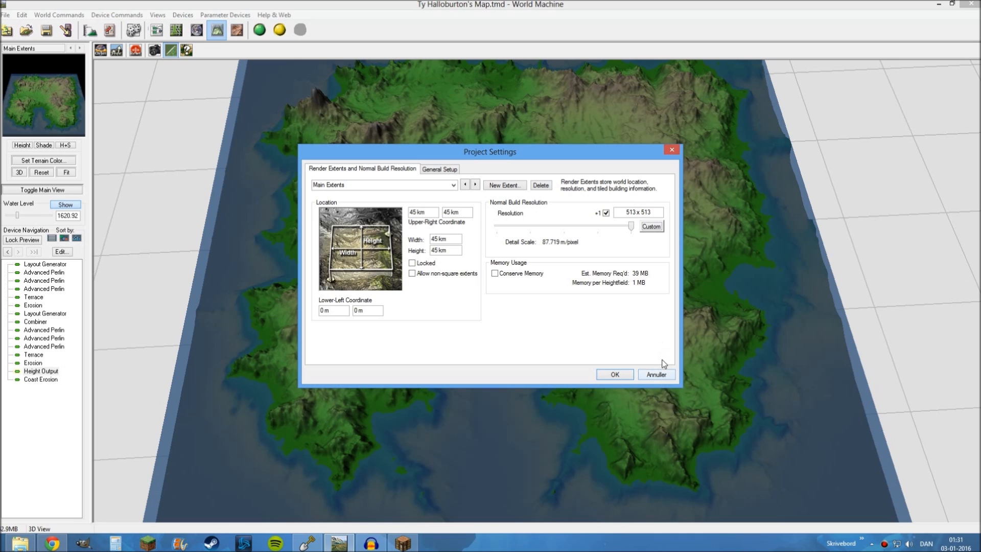
{"action": "left_click", "coordinate": [660, 377]}
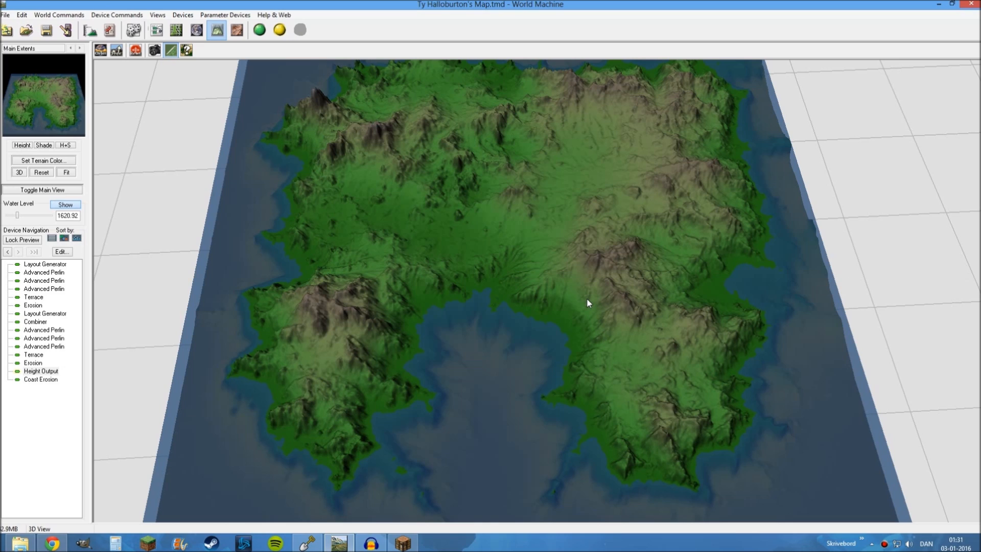
{"action": "left_click_drag", "start_coordinate": [585, 301], "coordinate": [516, 248]}
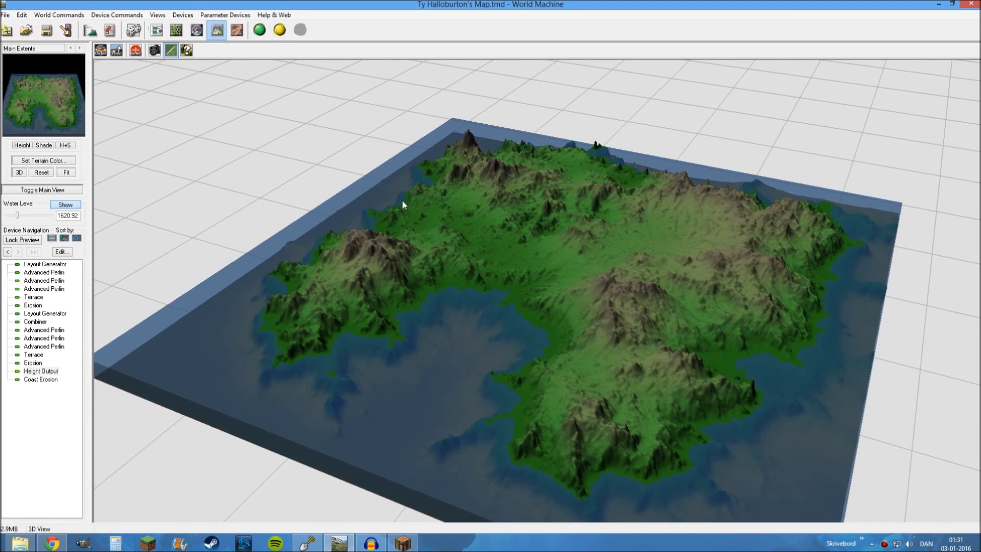
Switch to WorldPainter and examine the island's central plains, lakes and mountains up close
{"action": "left_click", "coordinate": [306, 543]}
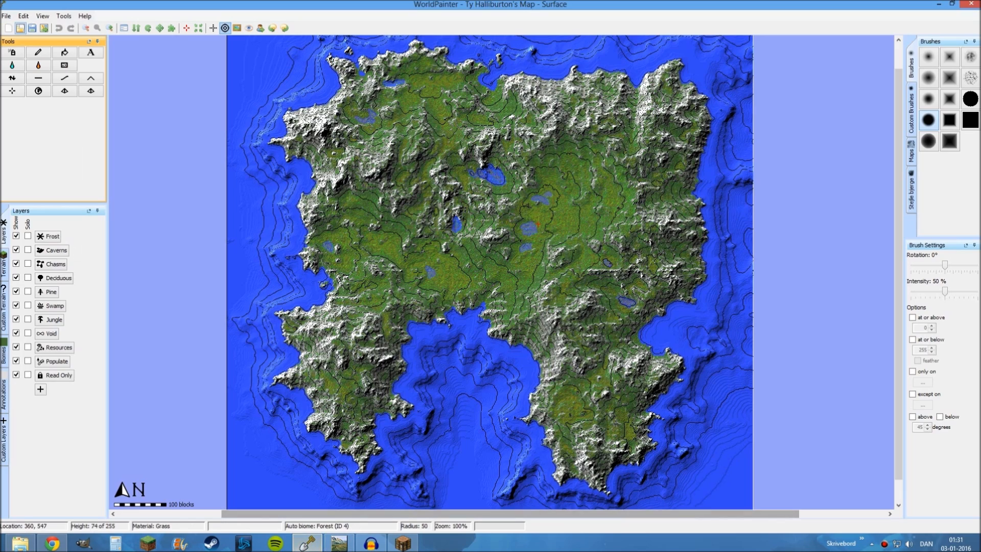
{"action": "mouse_move", "coordinate": [472, 156]}
{"action": "middle_mouse_down"}
{"action": "mouse_move", "coordinate": [514, 153]}
{"action": "mouse_move", "coordinate": [473, 146]}
{"action": "mouse_move", "coordinate": [483, 151]}
{"action": "middle_mouse_up"}
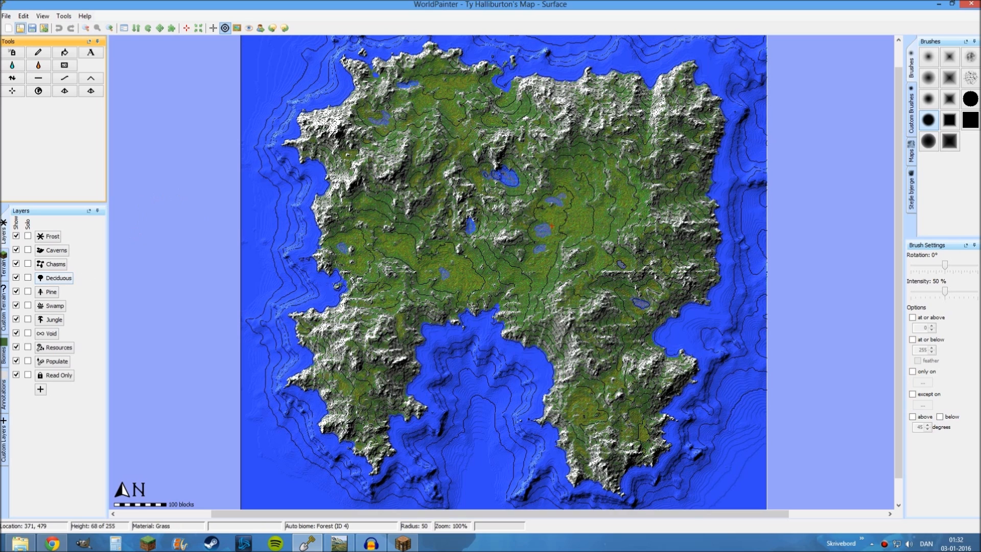
{"action": "middle_click_drag", "start_coordinate": [432, 255], "coordinate": [429, 241]}
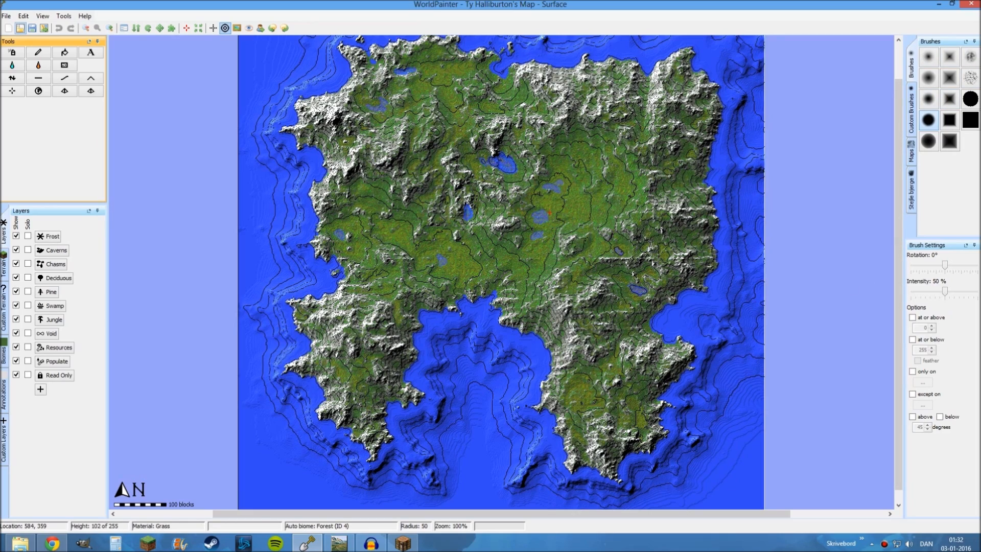
{"action": "scroll", "coordinate": [537, 186], "scroll_direction": "up", "scroll_amount": 1, "text": "ctrl"}
{"action": "middle_click_drag", "start_coordinate": [538, 185], "coordinate": [531, 275]}
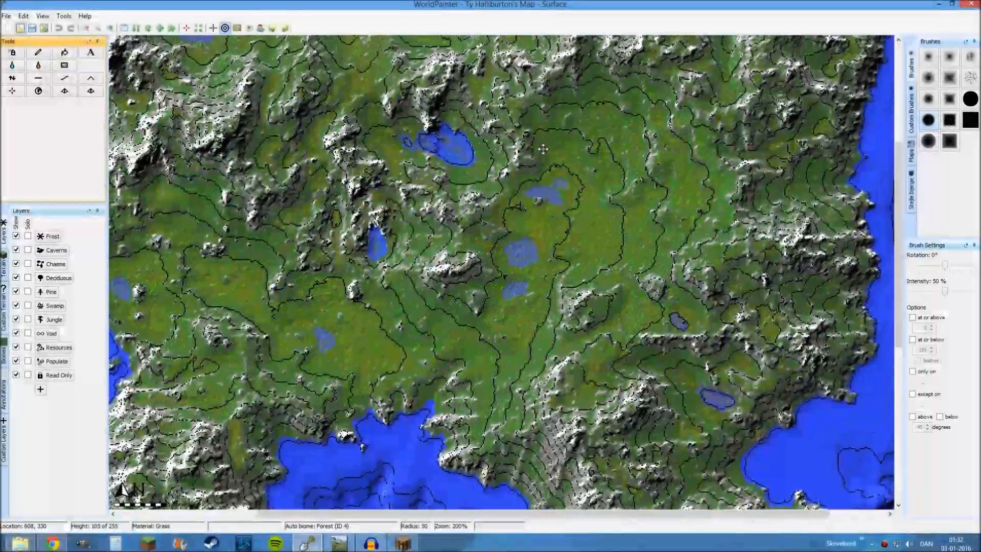
{"action": "middle_click_drag", "start_coordinate": [562, 218], "coordinate": [572, 184]}
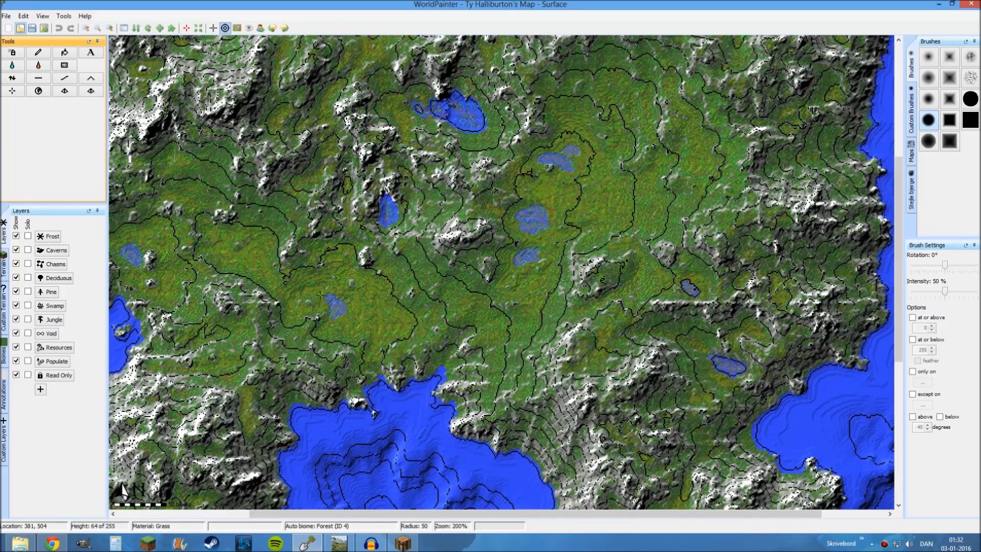
{"action": "middle_click_drag", "start_coordinate": [320, 294], "coordinate": [356, 305]}
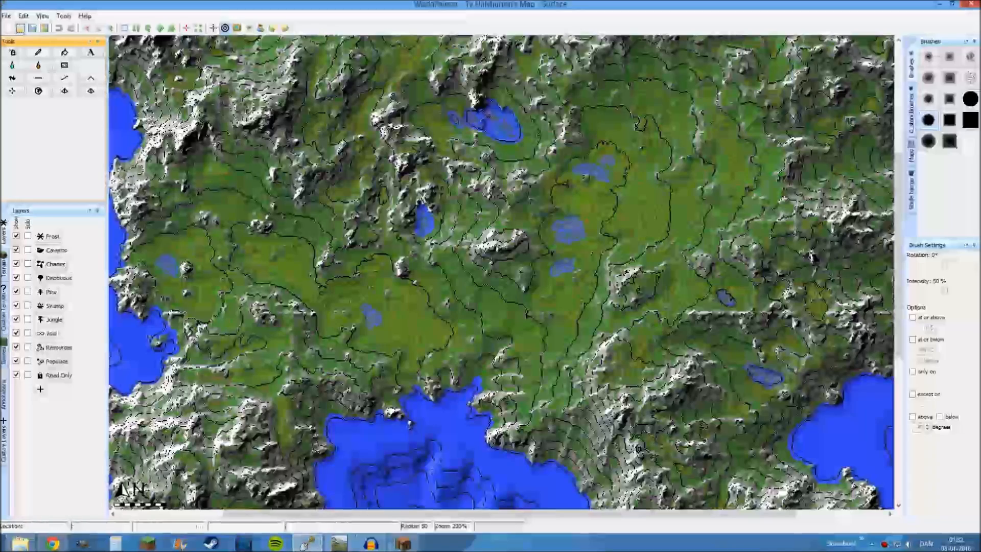
Open WorldPainter's 3D view of the map, inspect the island's terrain up close and as a whole, and close the view
{"action": "left_click", "coordinate": [24, 17]}
{"action": "mouse_move", "coordinate": [43, 16]}
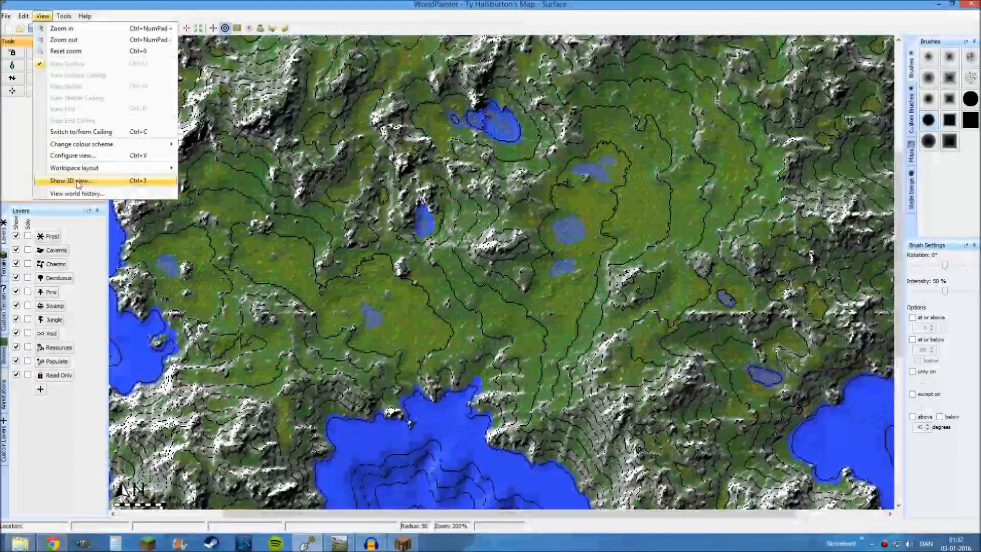
{"action": "left_click", "coordinate": [78, 182]}
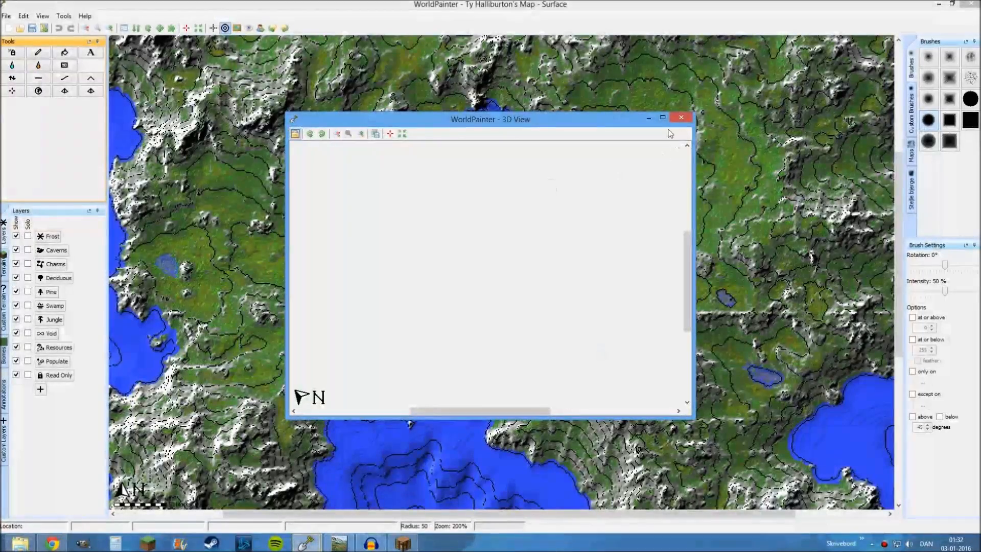
{"action": "left_click", "coordinate": [662, 118]}
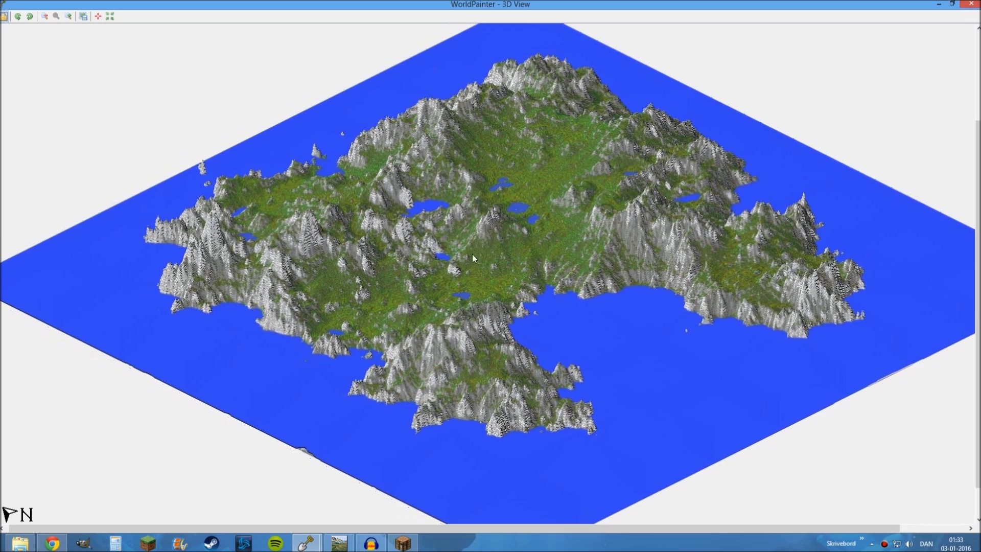
{"action": "scroll", "coordinate": [470, 248], "scroll_direction": "up", "scroll_amount": 2}
{"action": "scroll", "coordinate": [470, 250], "scroll_direction": "up", "scroll_amount": 4}
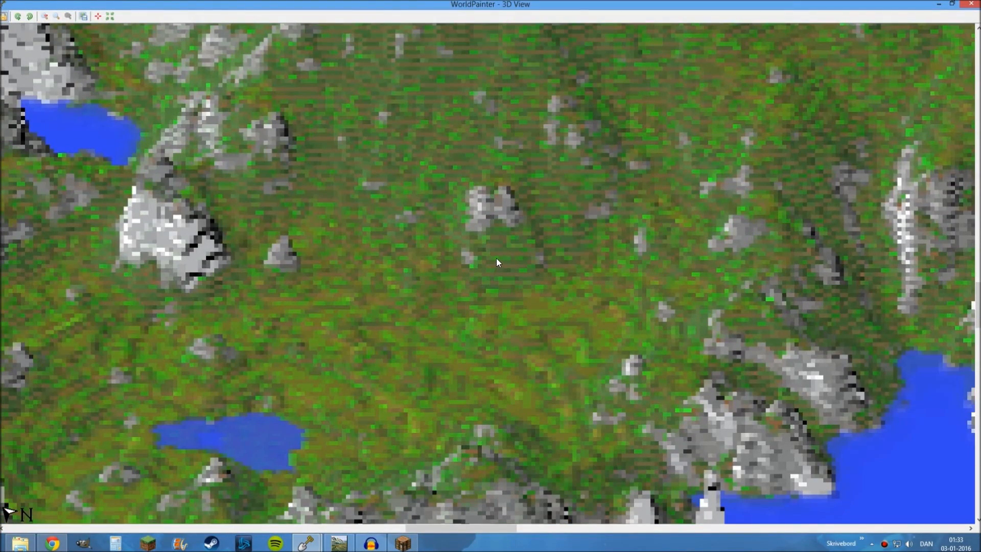
{"action": "scroll", "coordinate": [495, 259], "scroll_direction": "down", "scroll_amount": 6}
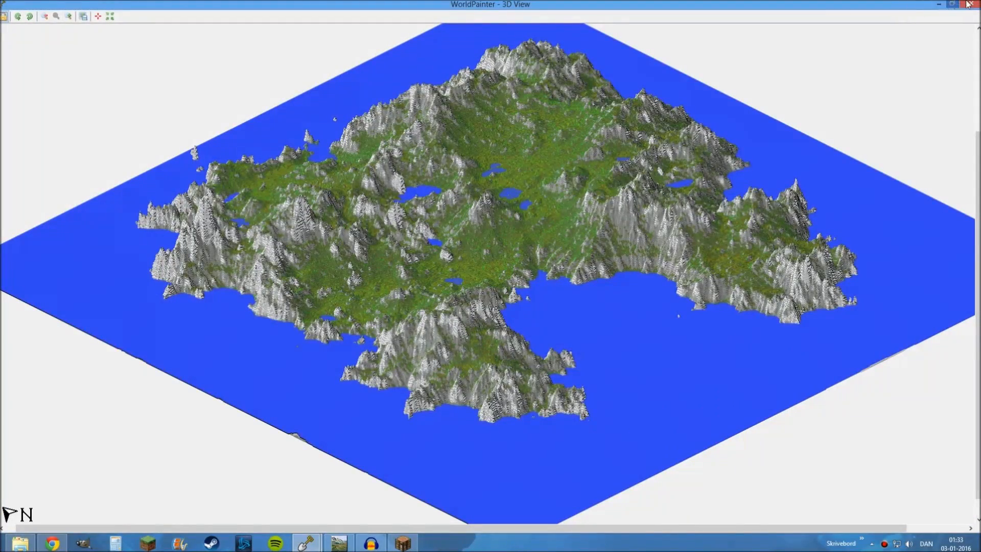
{"action": "left_click", "coordinate": [970, 3]}
{"action": "scroll", "coordinate": [558, 231], "scroll_direction": "down", "scroll_amount": 1}
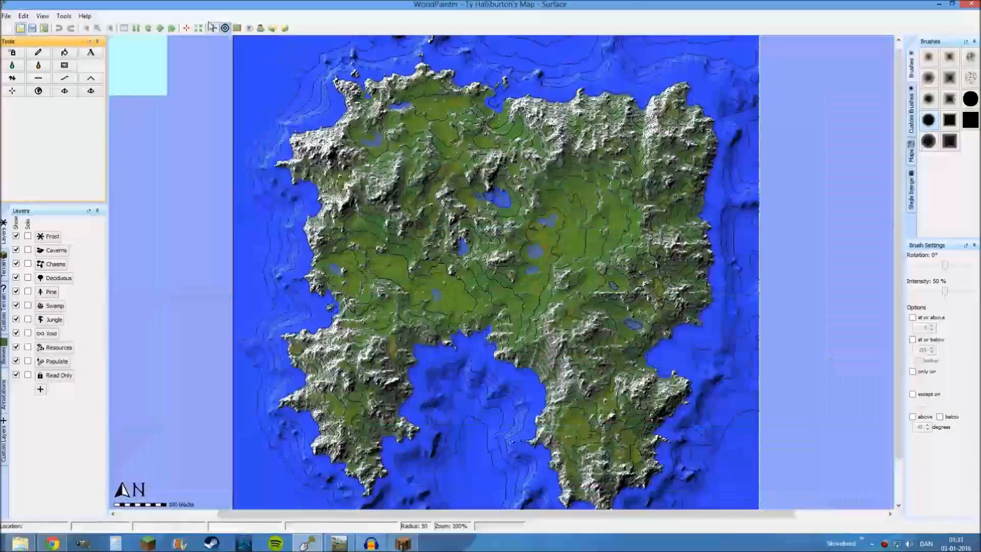
Show the view distance circle around the cursor on the map and turn it off again
{"action": "left_click", "coordinate": [249, 30]}
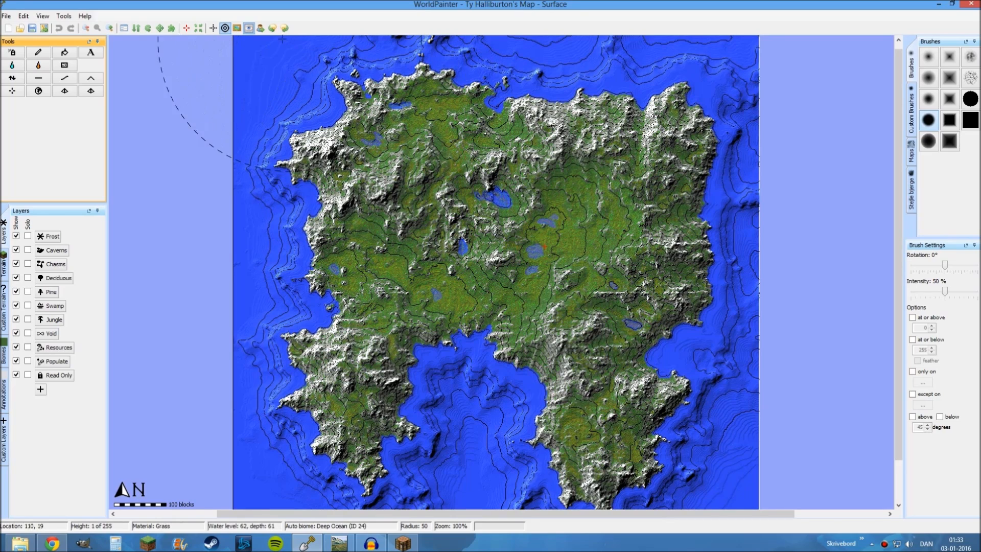
{"action": "left_click", "coordinate": [249, 29]}
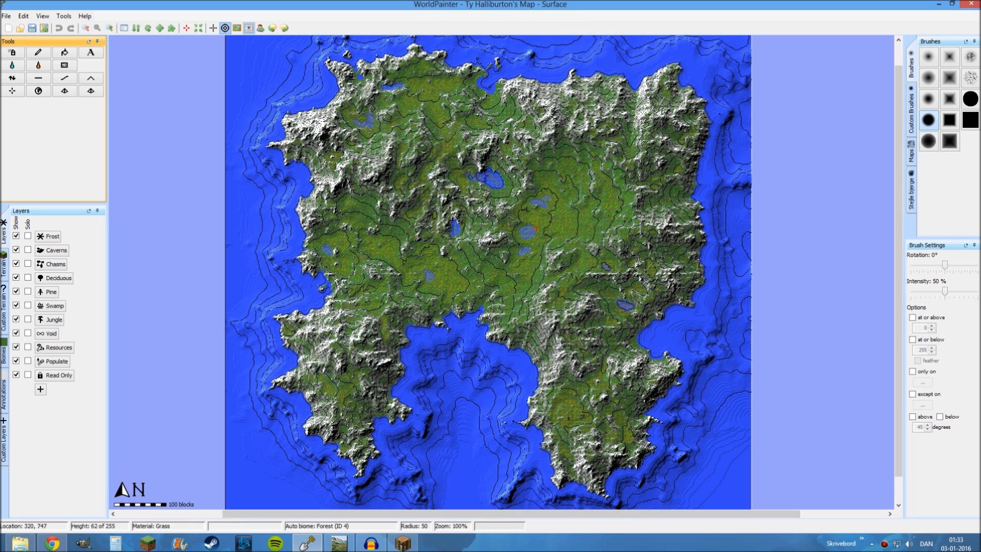
{"action": "left_click", "coordinate": [344, 537]}
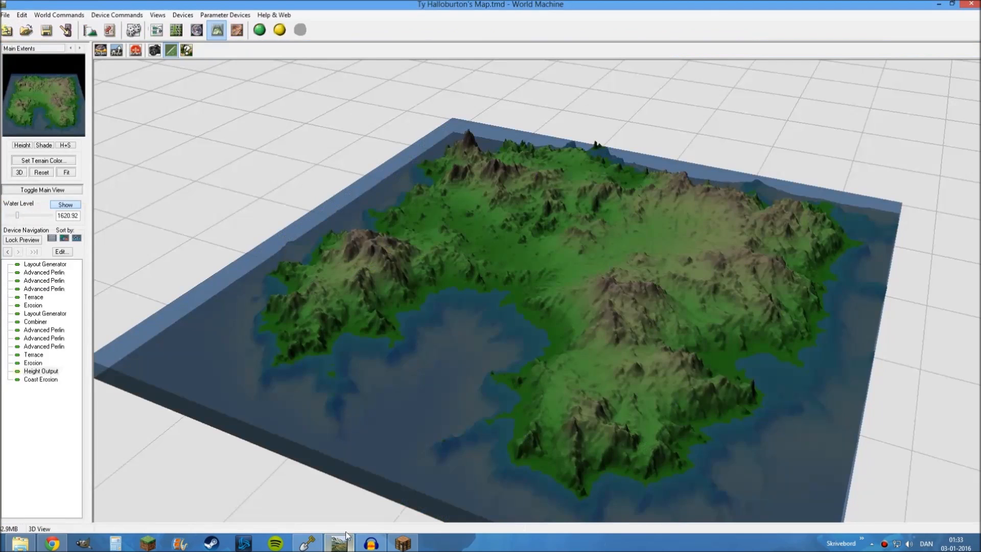
{"action": "left_click", "coordinate": [156, 30]}
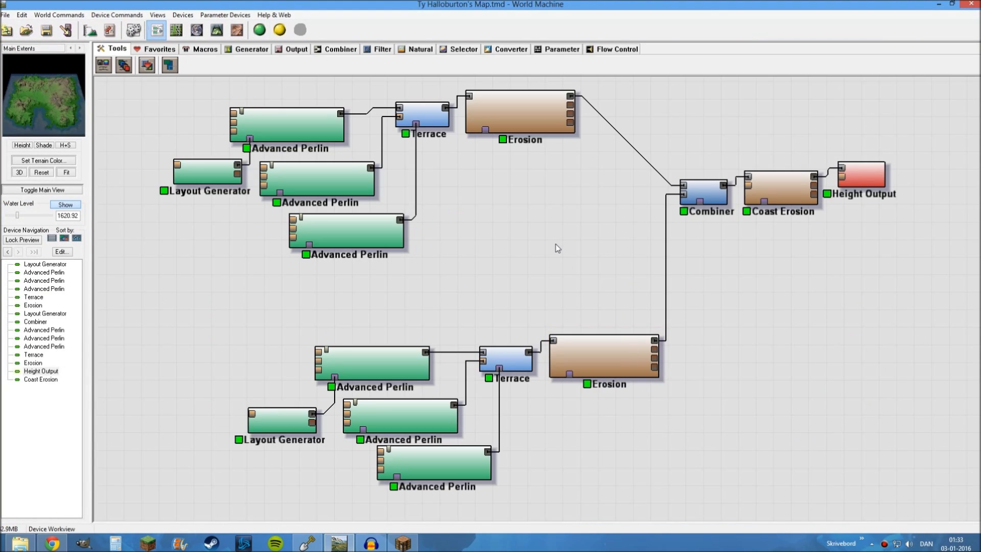
{"action": "scroll", "coordinate": [555, 245], "scroll_direction": "down", "scroll_amount": 1}
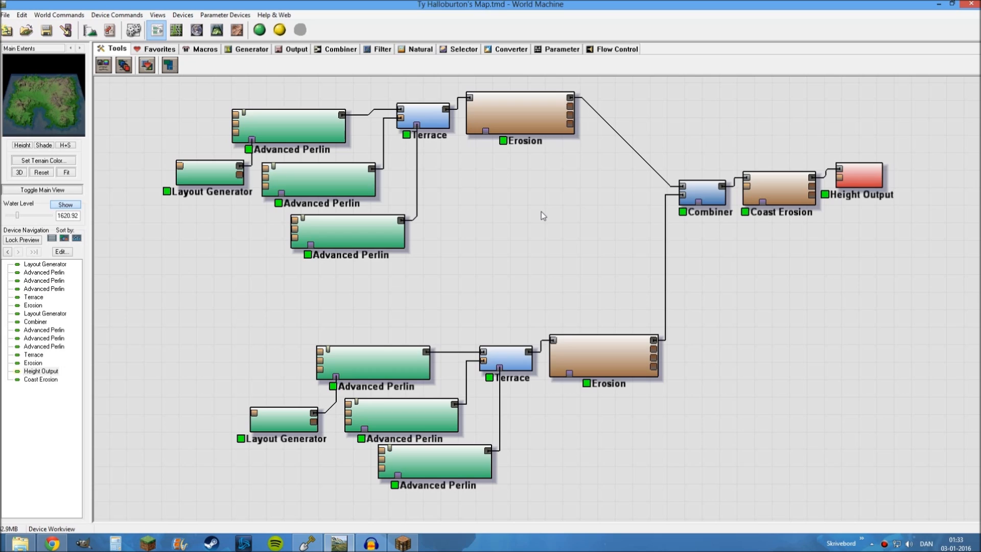
{"action": "key", "text": "ctrl+s"}
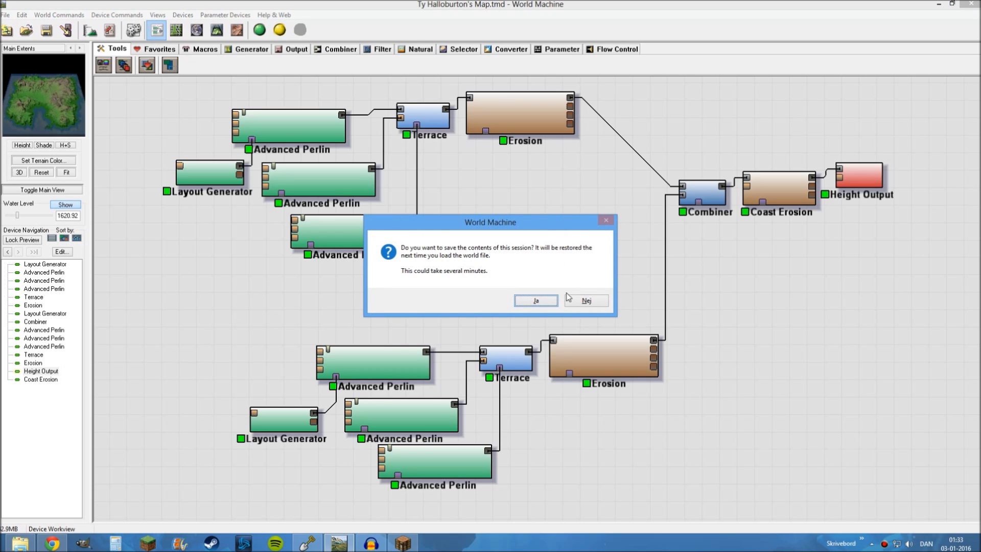
{"action": "left_click", "coordinate": [540, 302]}
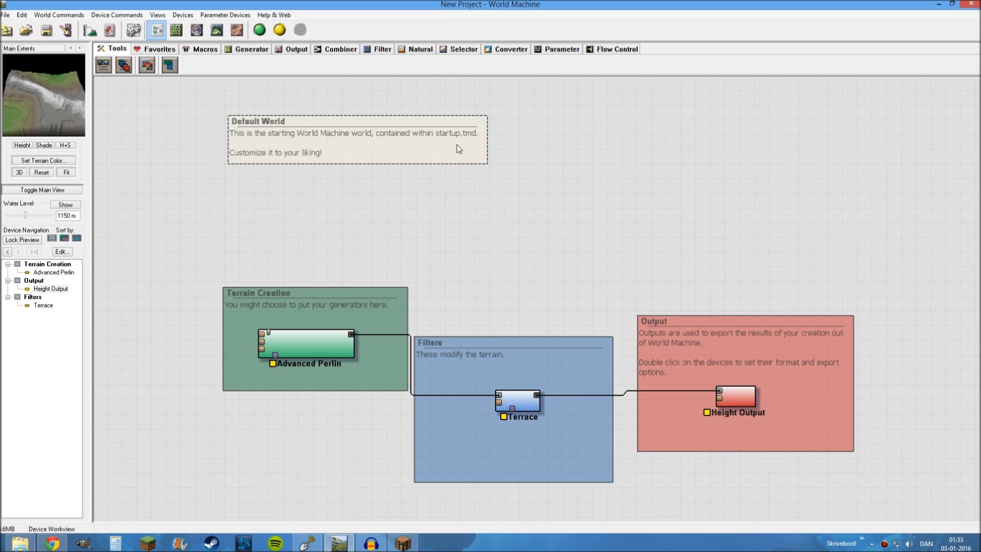
Delete the Default World note and the Terrain Creation, Filters and Output group boxes from the device network
{"action": "key", "text": "Delete"}
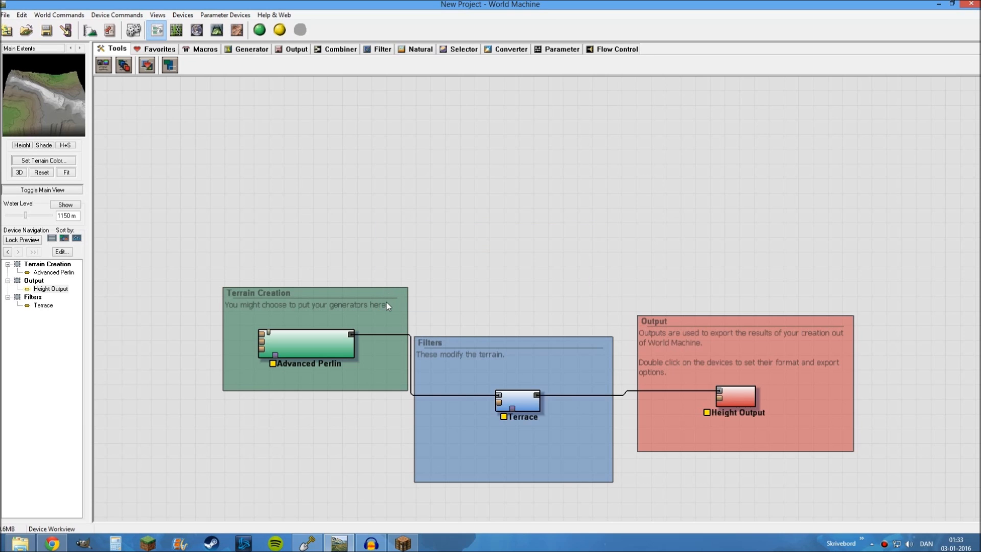
{"action": "left_click", "coordinate": [387, 305]}
{"action": "key", "text": "Return"}
{"action": "left_click", "coordinate": [471, 366]}
{"action": "key", "text": "Delete"}
{"action": "key", "text": "Return"}
{"action": "left_click", "coordinate": [660, 351]}
{"action": "key", "text": "Delete"}
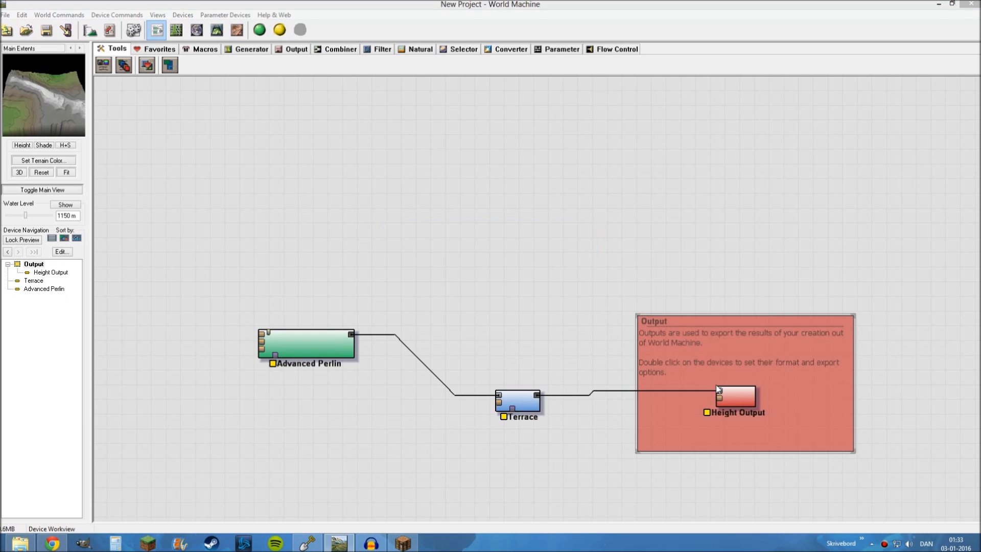
{"action": "key", "text": "Return"}
Delete the Height Output, Terrace and Advanced Perlin devices so the workview is empty
{"action": "left_click", "coordinate": [738, 405]}
{"action": "key", "text": "Delete"}
{"action": "key", "text": "Return"}
{"action": "left_click", "coordinate": [518, 401]}
{"action": "key", "text": "Delete"}
{"action": "key", "text": "Return"}
{"action": "left_click", "coordinate": [339, 334]}
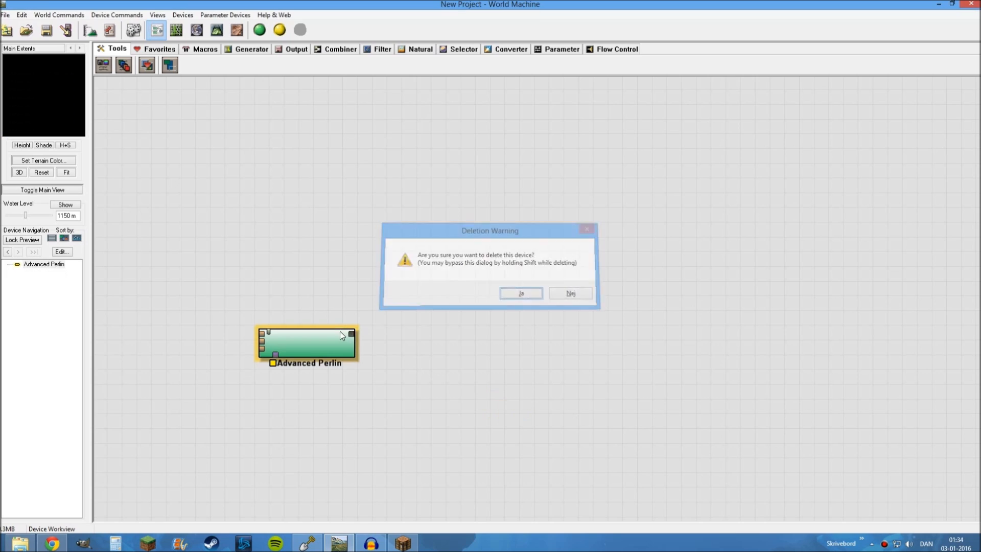
{"action": "key", "text": "Delete"}
{"action": "key", "text": "Return"}
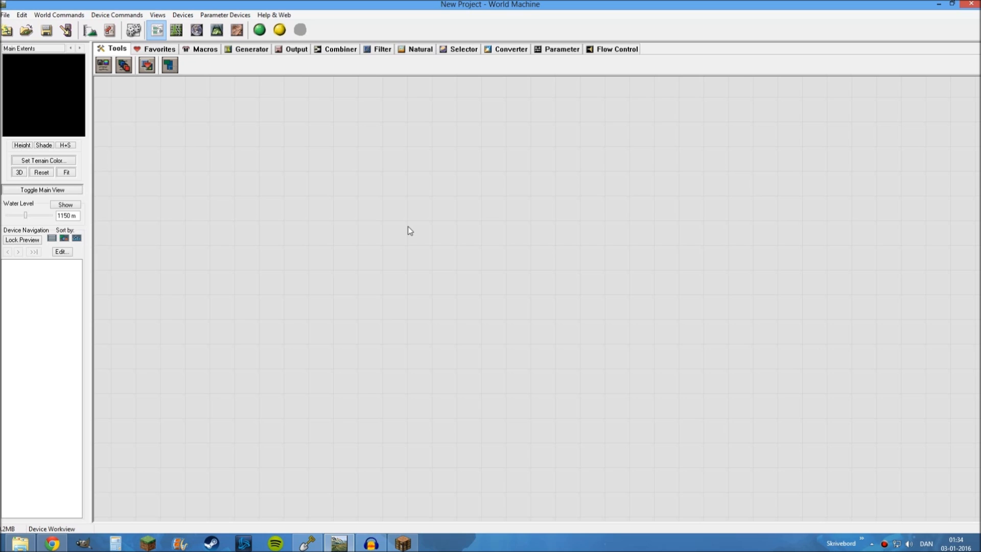
Place a Layout Generator device in the middle of the empty device workview and shift it slightly
{"action": "left_click", "coordinate": [249, 49]}
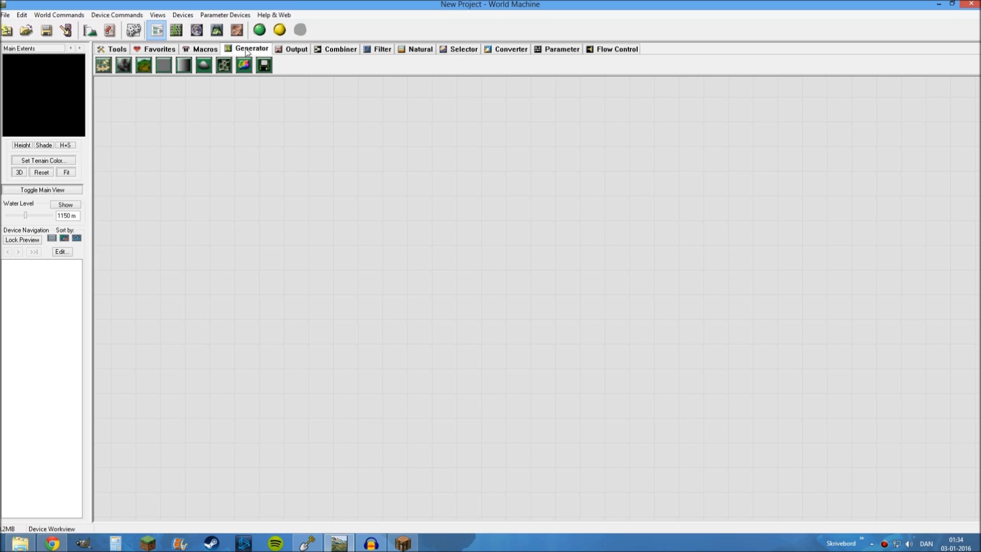
{"action": "left_click", "coordinate": [104, 68]}
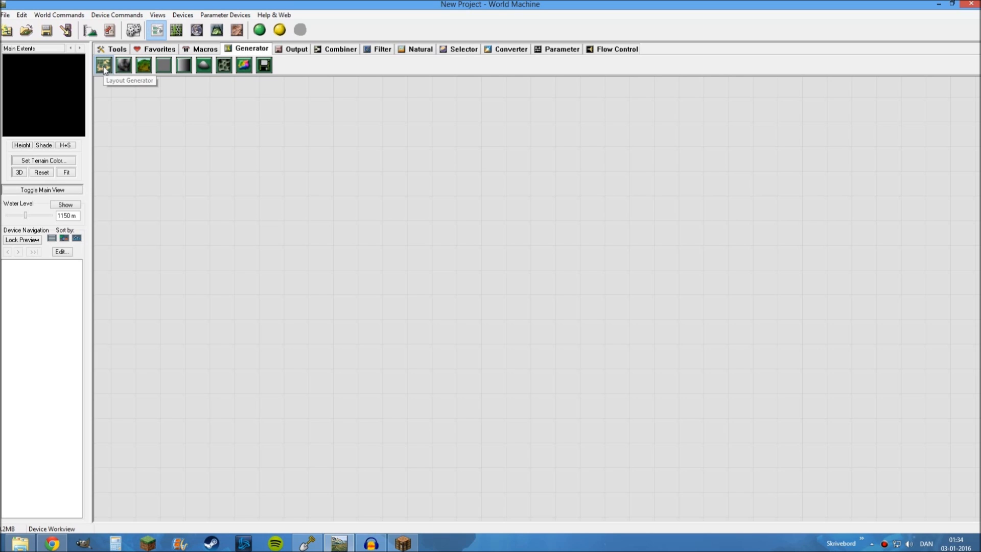
{"action": "left_click", "coordinate": [422, 259]}
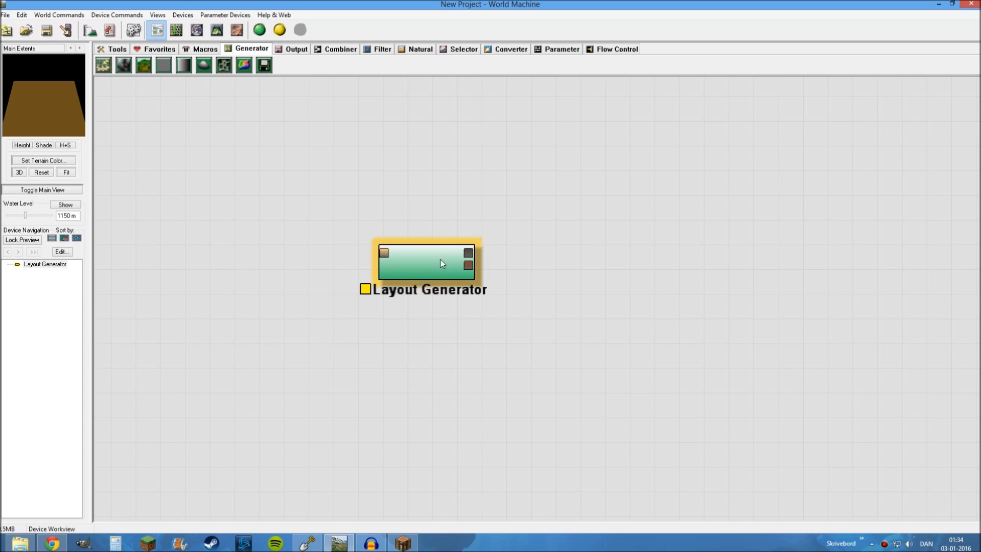
{"action": "left_click_drag", "start_coordinate": [440, 259], "coordinate": [450, 244]}
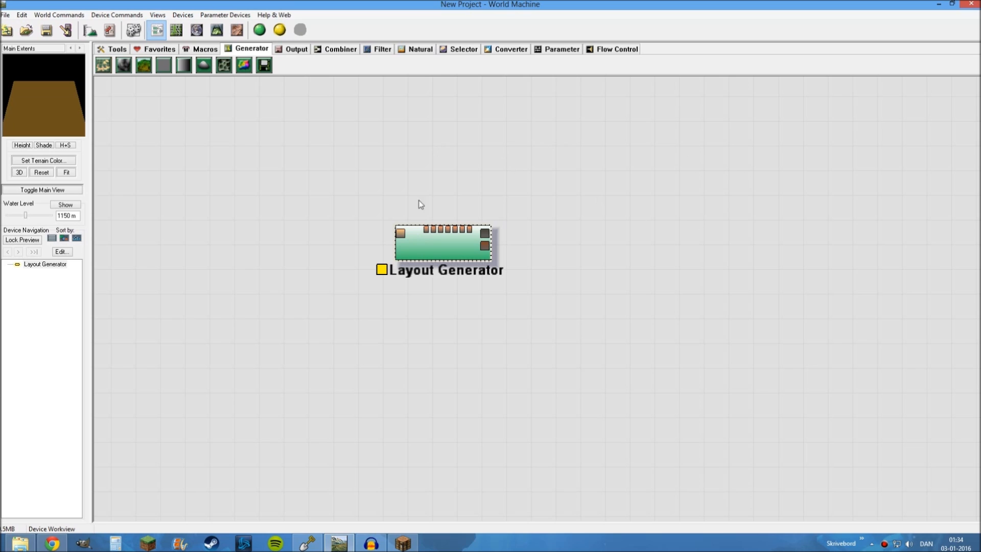
{"action": "left_click_drag", "start_coordinate": [523, 146], "coordinate": [374, 172]}
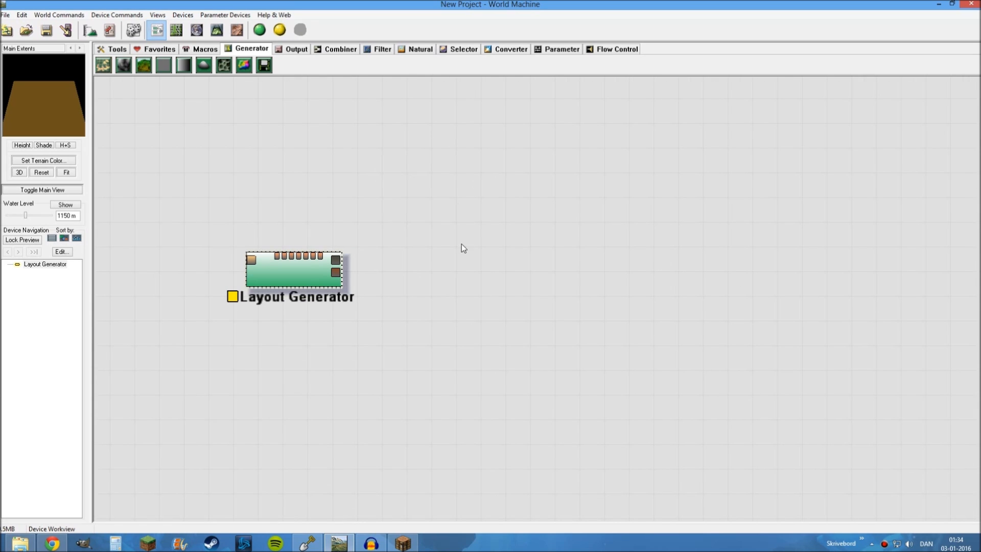
{"action": "left_click_drag", "start_coordinate": [395, 279], "coordinate": [426, 279]}
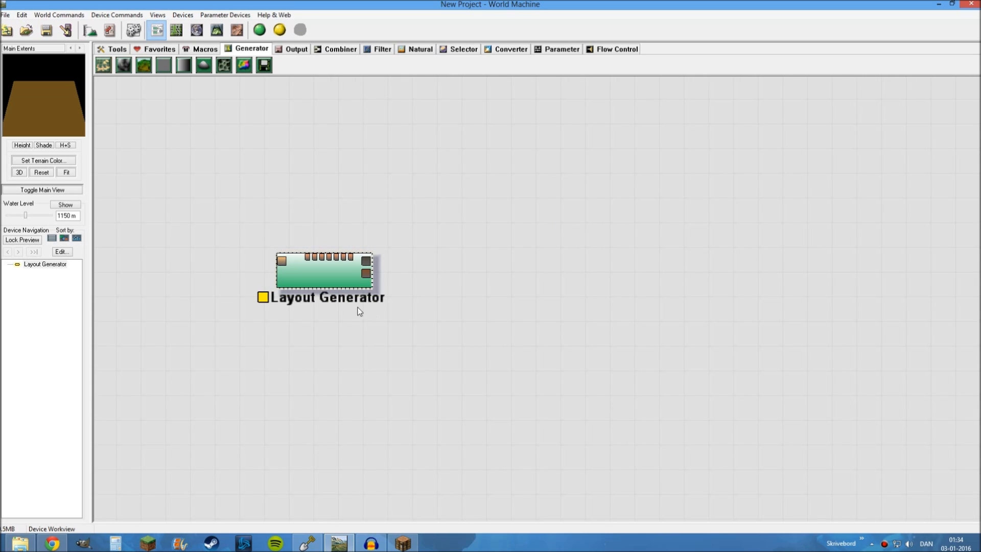
Open the Layout Generator's layout view with the whole render extent square in sight
{"action": "double_click", "coordinate": [330, 265]}
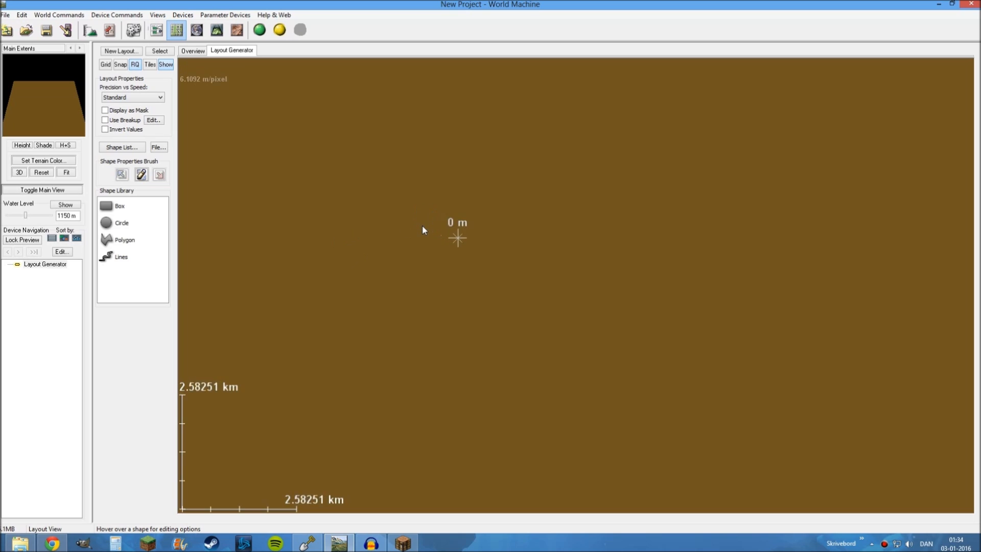
{"action": "scroll", "coordinate": [422, 227], "scroll_direction": "down", "scroll_amount": 3}
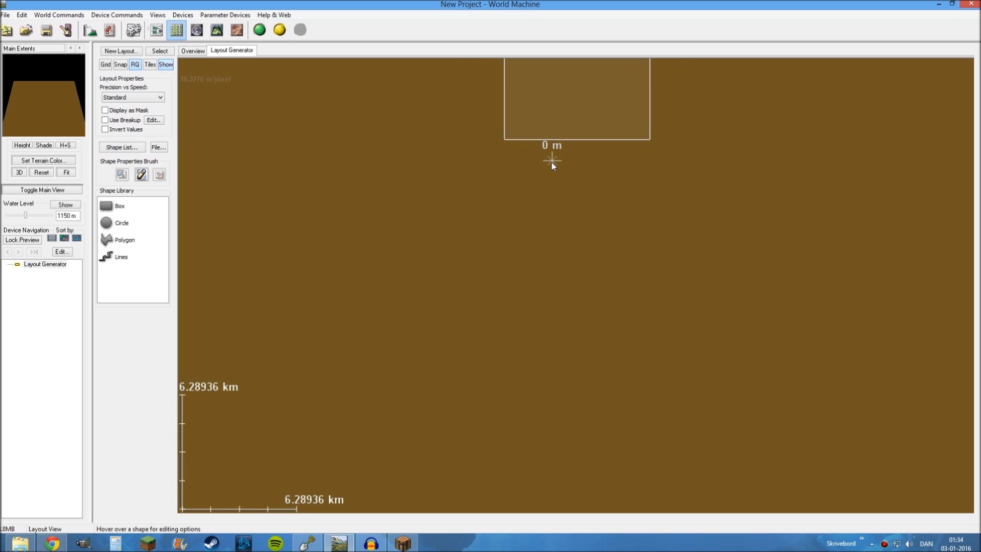
{"action": "left_click_drag", "start_coordinate": [576, 217], "coordinate": [557, 402]}
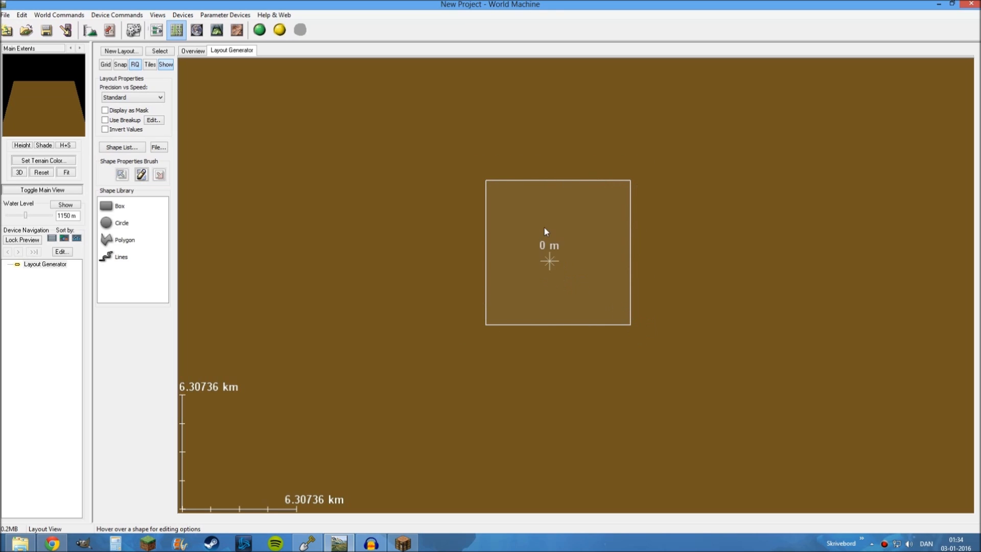
Open the world extents and resolution settings and set the main extents' width and height to 15 km
{"action": "left_click", "coordinate": [89, 31]}
{"action": "left_click_drag", "start_coordinate": [529, 155], "coordinate": [642, 127]}
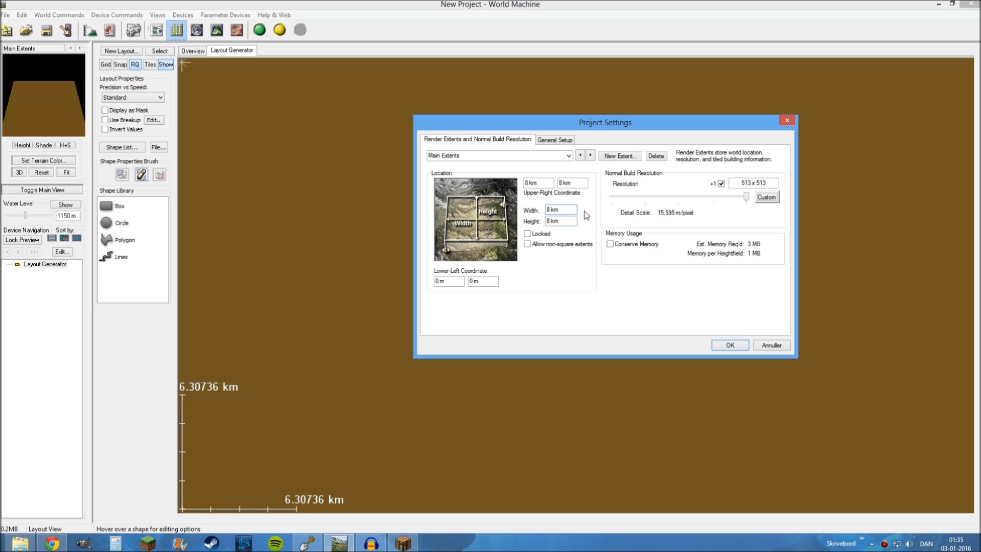
{"action": "key", "text": "BackSpace"}
{"action": "type", "text": "15"}
{"action": "left_click", "coordinate": [558, 221]}
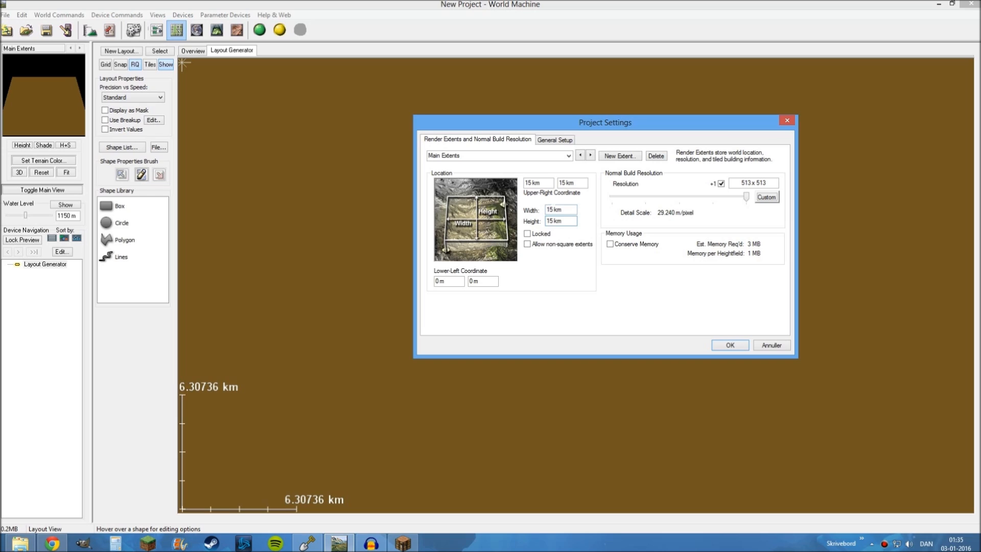
Set the main extents' width and height to 30 km
{"action": "double_click", "coordinate": [545, 210]}
{"action": "type", "text": "30"}
{"action": "left_click", "coordinate": [562, 221]}
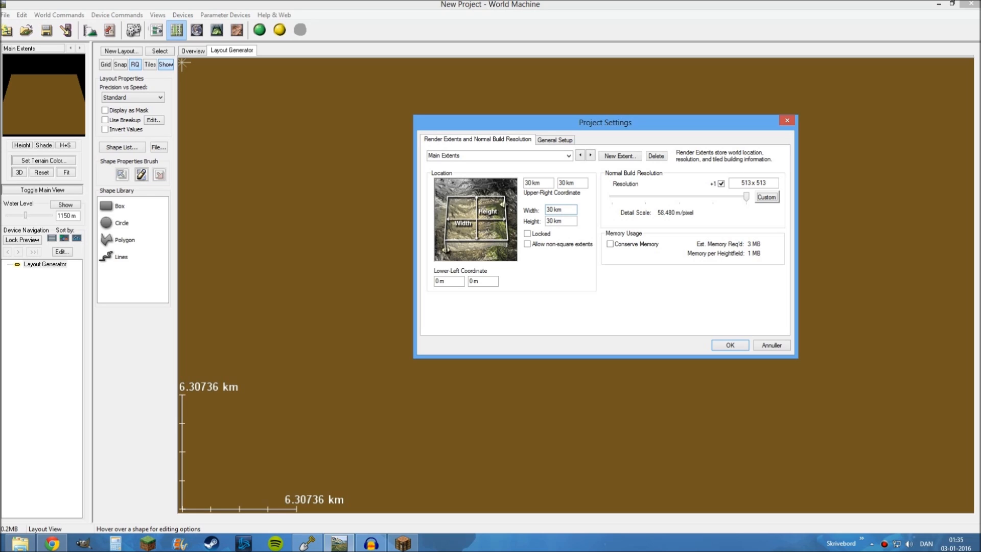
Set the project's maximum terrain elevation to 5100 m in the general setup and apply the project settings
{"action": "left_click", "coordinate": [556, 141]}
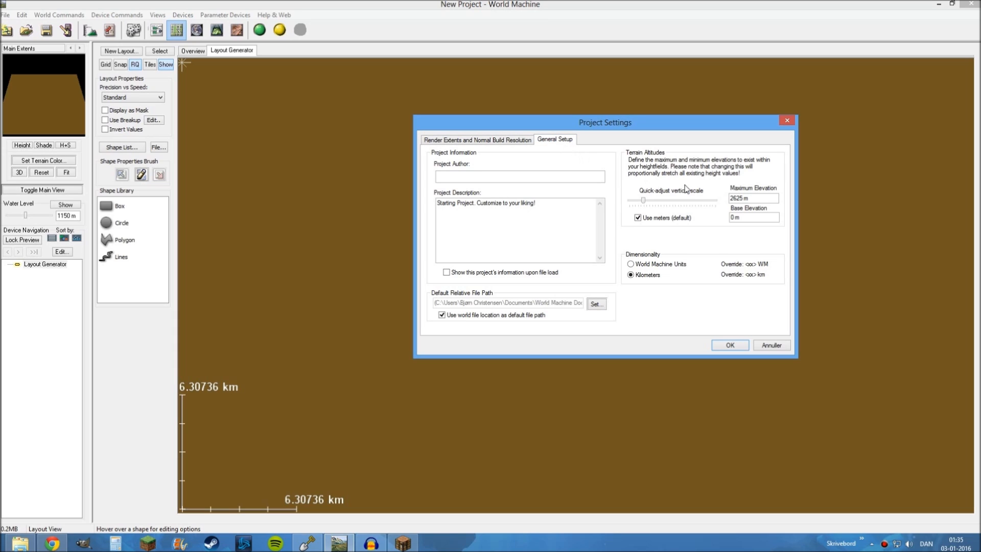
{"action": "double_click", "coordinate": [735, 197]}
{"action": "type", "text": "5100"}
{"action": "left_click", "coordinate": [760, 217]}
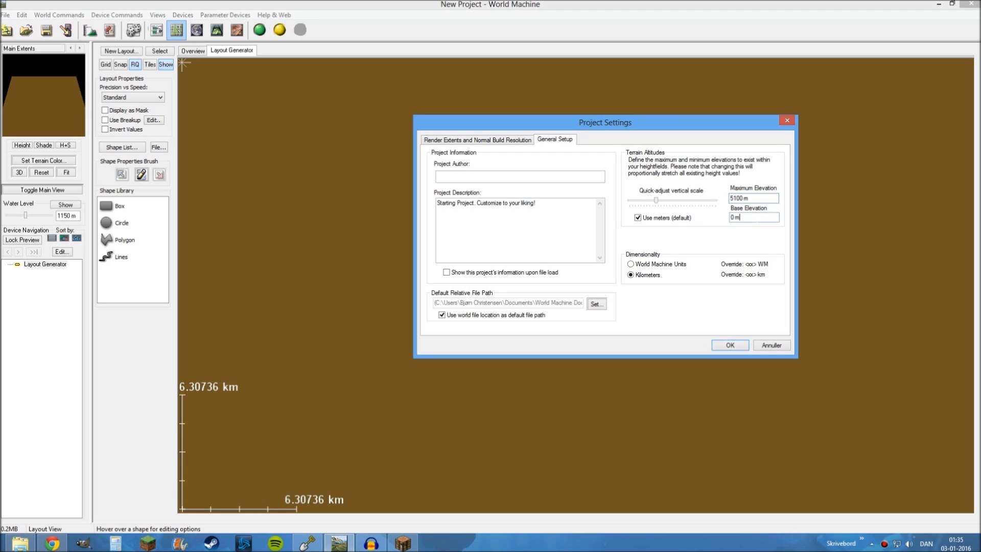
{"action": "left_click", "coordinate": [760, 198]}
{"action": "left_click", "coordinate": [729, 345]}
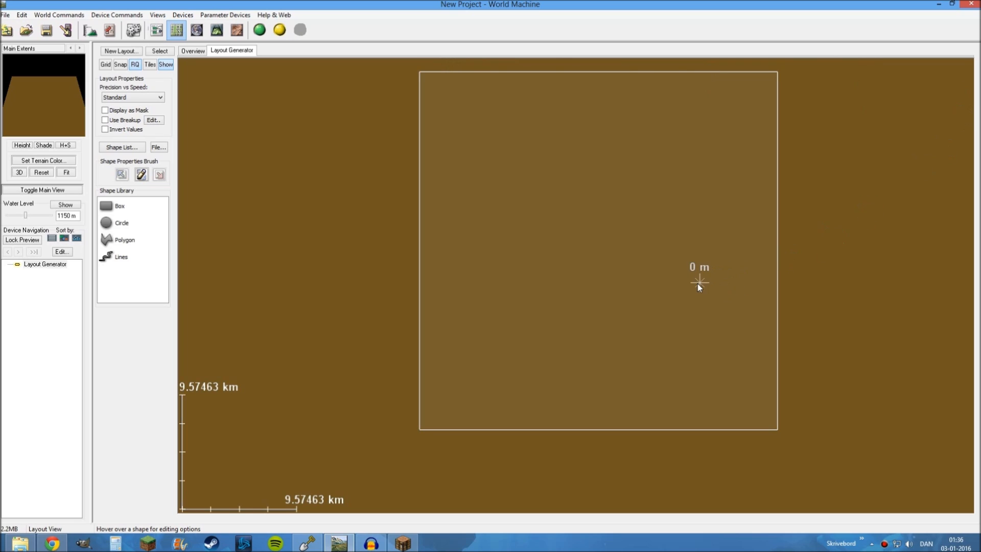
Set the water level to 1240 m, and show and hide the water twice on the layout
{"action": "scroll", "coordinate": [697, 283], "scroll_direction": "down", "scroll_amount": 1}
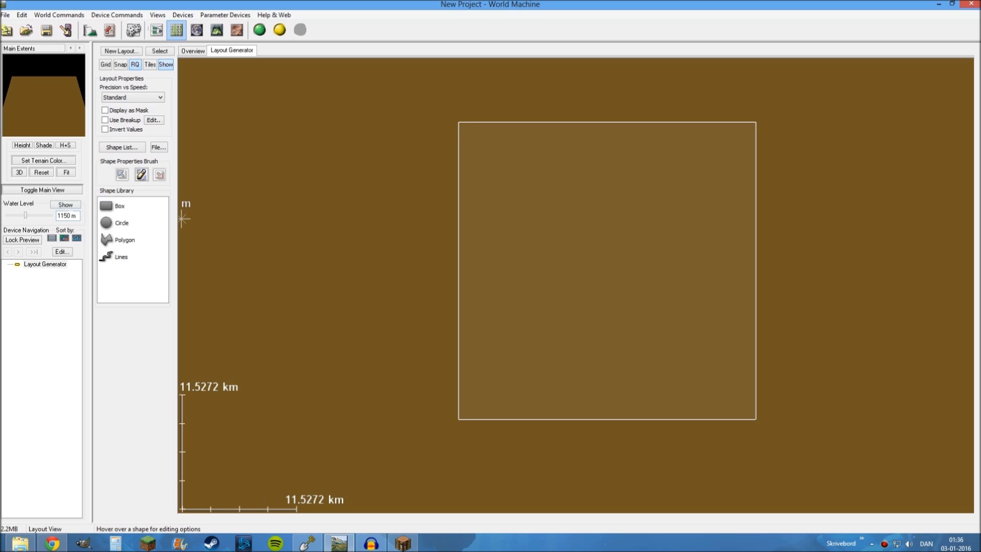
{"action": "double_click", "coordinate": [64, 215]}
{"action": "type", "text": "1250"}
{"action": "key", "text": "BackSpace"}
{"action": "type", "text": "4"}
{"action": "left_click", "coordinate": [59, 206]}
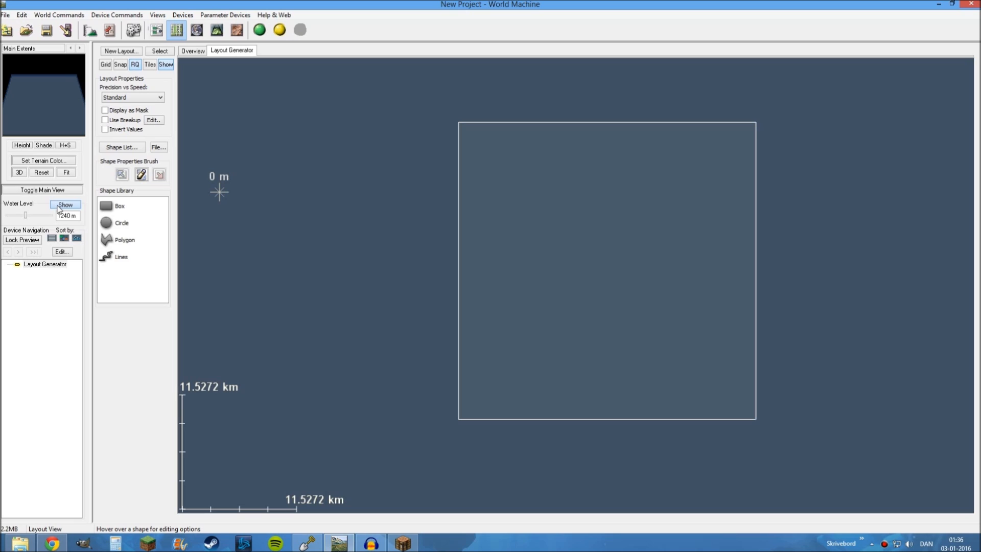
{"action": "left_click", "coordinate": [59, 206]}
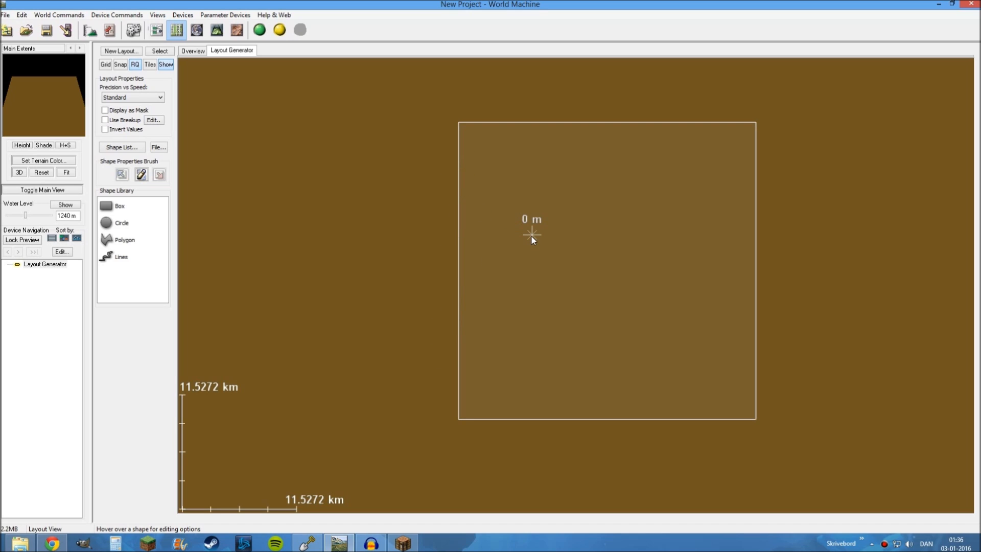
{"action": "left_click", "coordinate": [71, 207]}
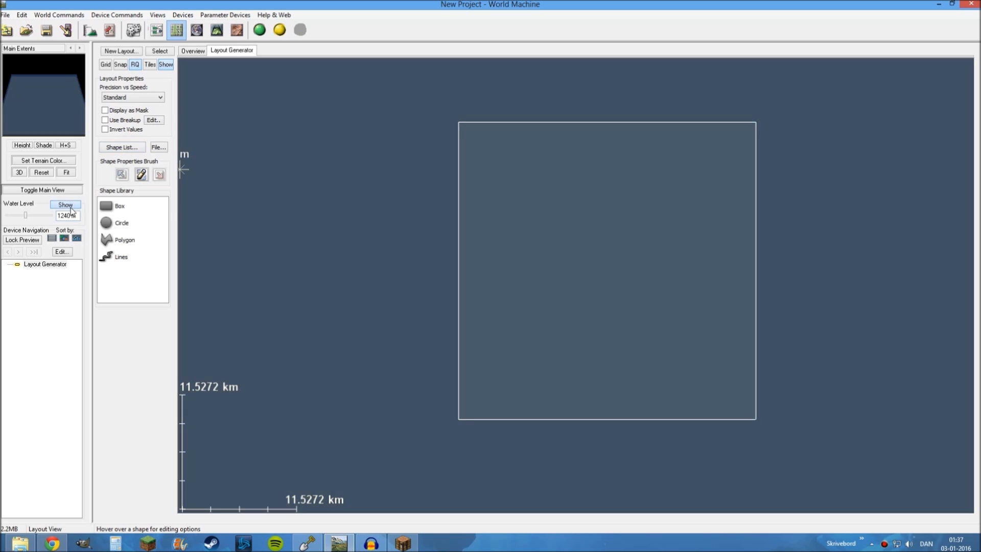
{"action": "left_click", "coordinate": [70, 208]}
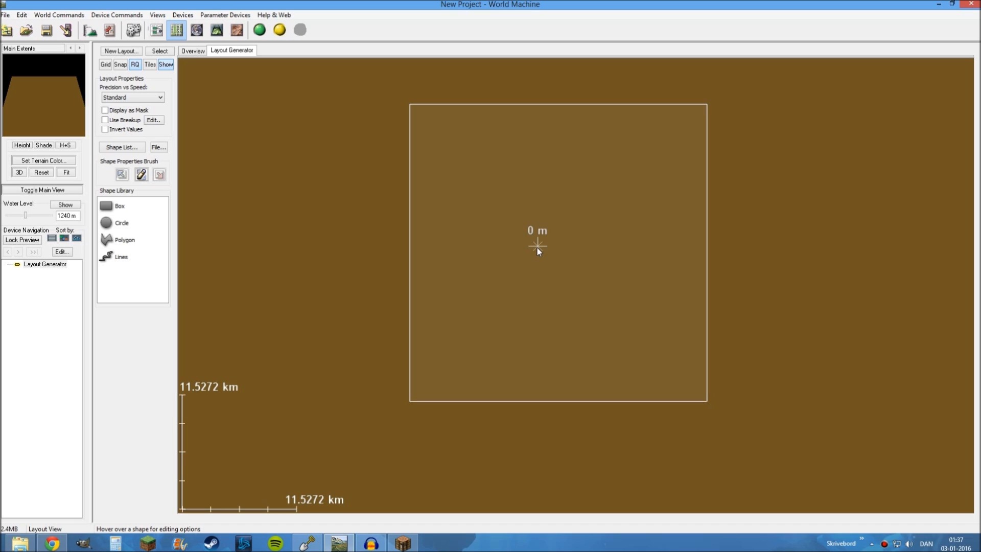
Draw a closed, irregular island outline with the Polygon shape inside the 30 km extents, with a bay cut into its southern coast
{"action": "left_click", "coordinate": [126, 246]}
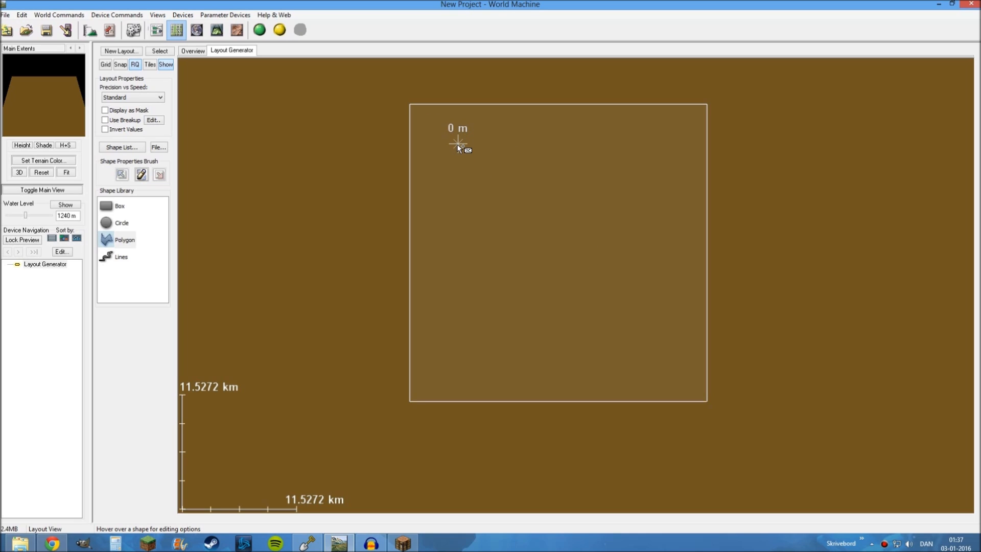
{"action": "left_click", "coordinate": [510, 150]}
{"action": "left_click", "coordinate": [543, 139]}
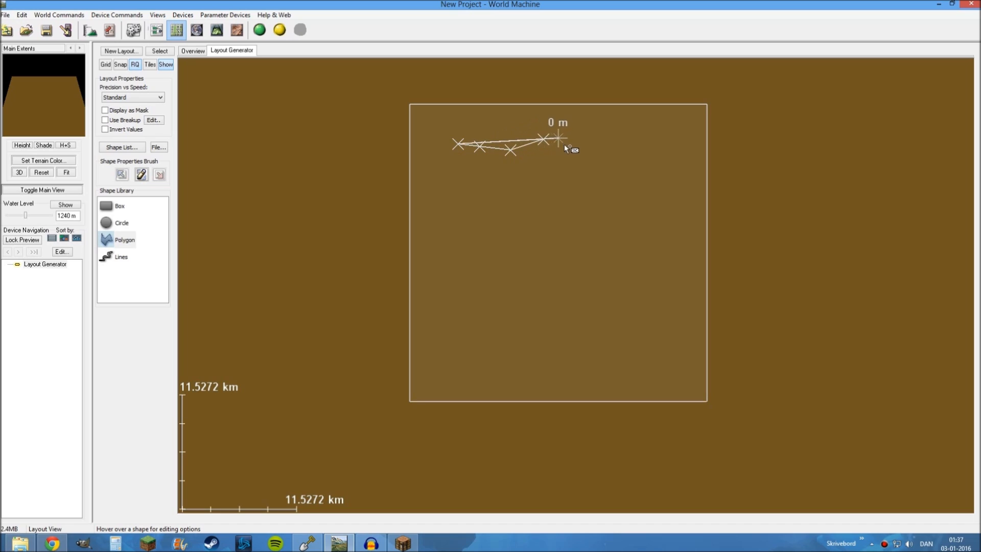
{"action": "left_click", "coordinate": [570, 150]}
{"action": "left_click", "coordinate": [587, 153]}
{"action": "left_click", "coordinate": [604, 150]}
{"action": "left_click", "coordinate": [612, 146]}
{"action": "left_click", "coordinate": [658, 148]}
{"action": "left_click", "coordinate": [667, 176]}
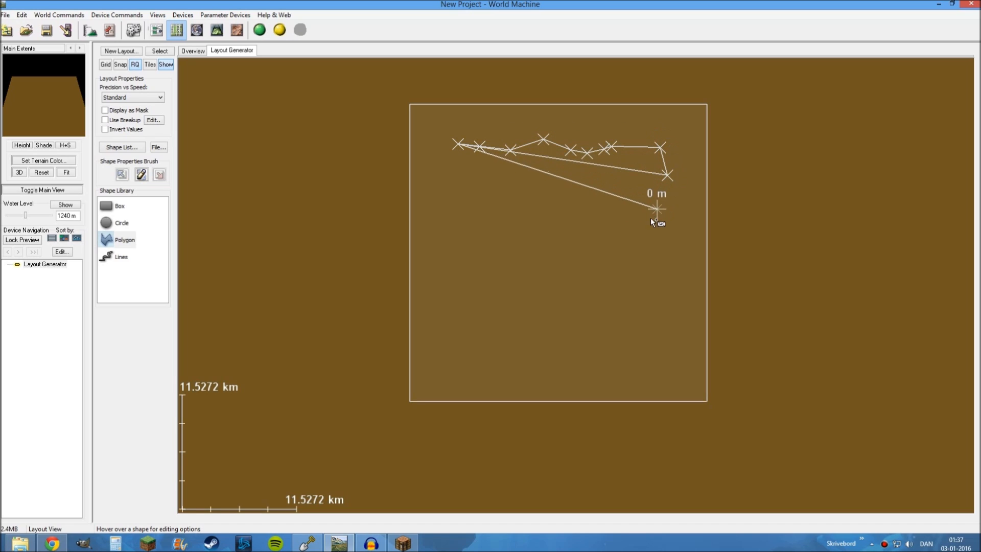
{"action": "left_click", "coordinate": [652, 215]}
{"action": "left_click", "coordinate": [636, 252]}
{"action": "left_click", "coordinate": [633, 294]}
{"action": "left_click", "coordinate": [651, 330]}
{"action": "left_click", "coordinate": [661, 374]}
{"action": "left_click", "coordinate": [616, 368]}
{"action": "left_click", "coordinate": [603, 346]}
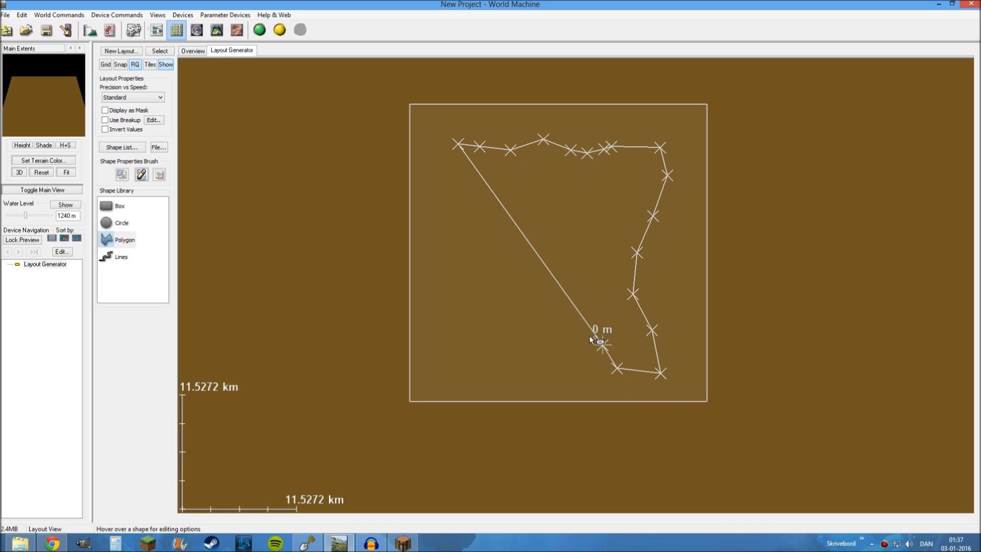
{"action": "left_click", "coordinate": [557, 335]}
{"action": "left_click", "coordinate": [546, 315]}
{"action": "left_click", "coordinate": [521, 297]}
{"action": "left_click", "coordinate": [491, 310]}
{"action": "left_click", "coordinate": [492, 349]}
{"action": "left_click", "coordinate": [464, 357]}
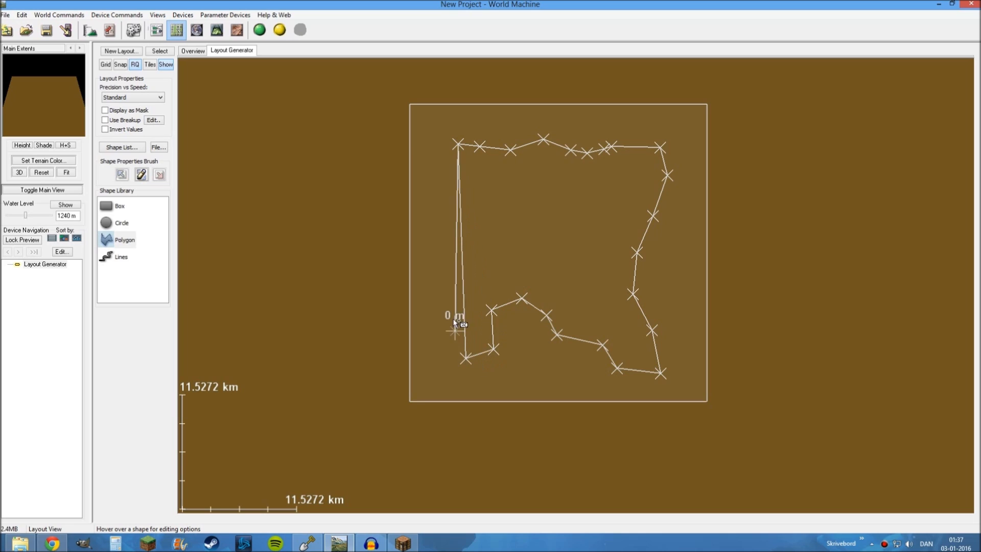
{"action": "left_click", "coordinate": [452, 292]}
{"action": "left_click", "coordinate": [477, 244]}
{"action": "left_click", "coordinate": [461, 208]}
{"action": "double_click", "coordinate": [452, 207]}
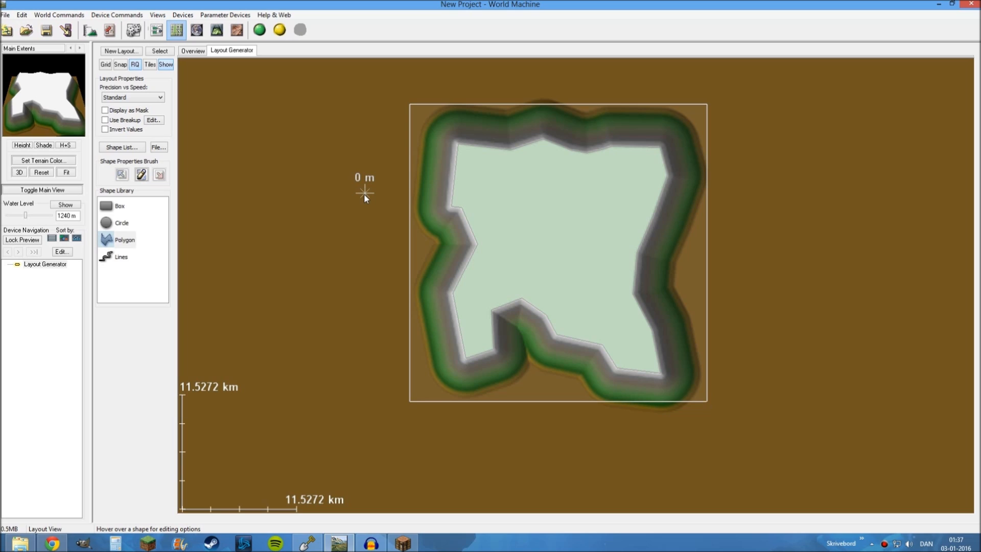
Select the island polygon and set its default height to 2550 m in the shape properties
{"action": "left_click", "coordinate": [498, 192]}
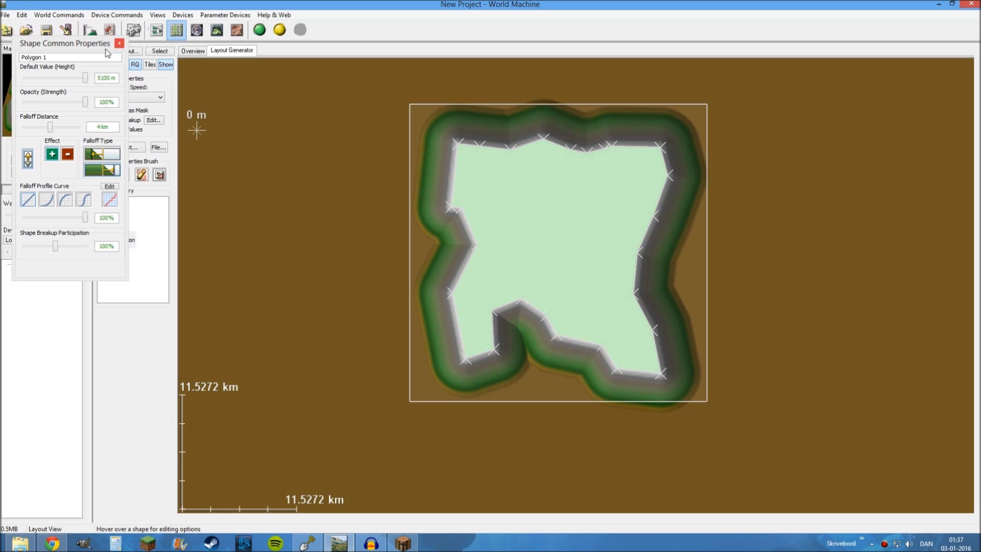
{"action": "left_click_drag", "start_coordinate": [107, 52], "coordinate": [317, 116]}
{"action": "left_click", "coordinate": [341, 113]}
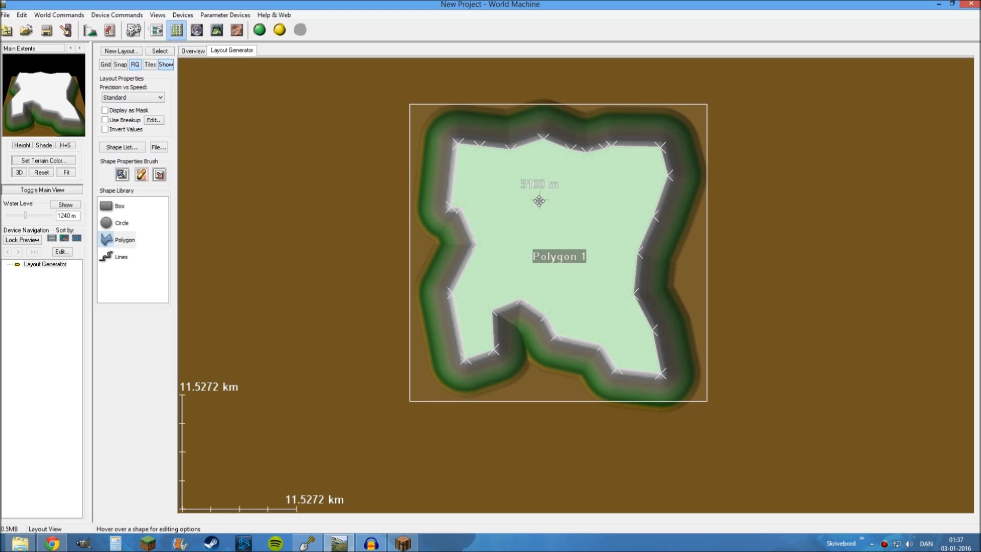
{"action": "left_click", "coordinate": [141, 174]}
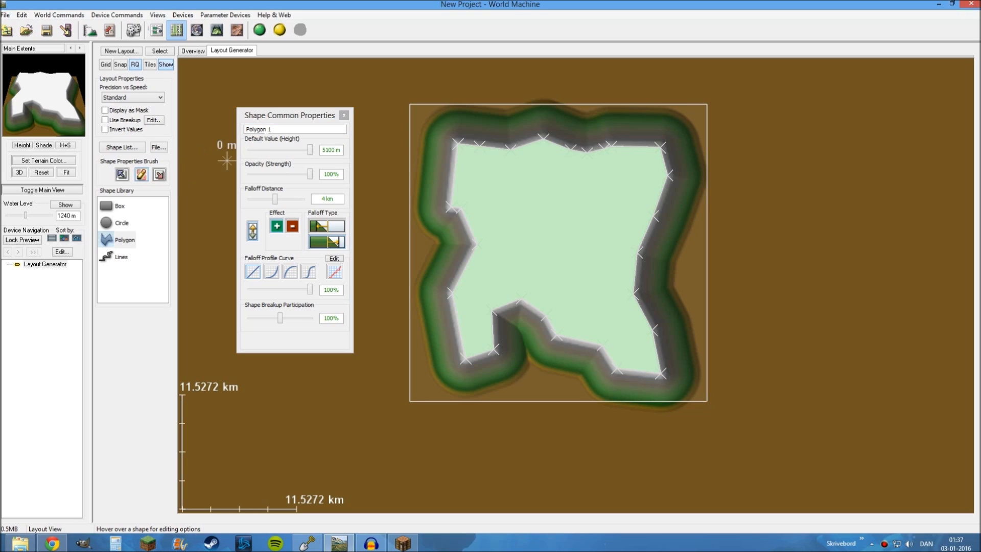
{"action": "left_click_drag", "start_coordinate": [274, 114], "coordinate": [241, 93]}
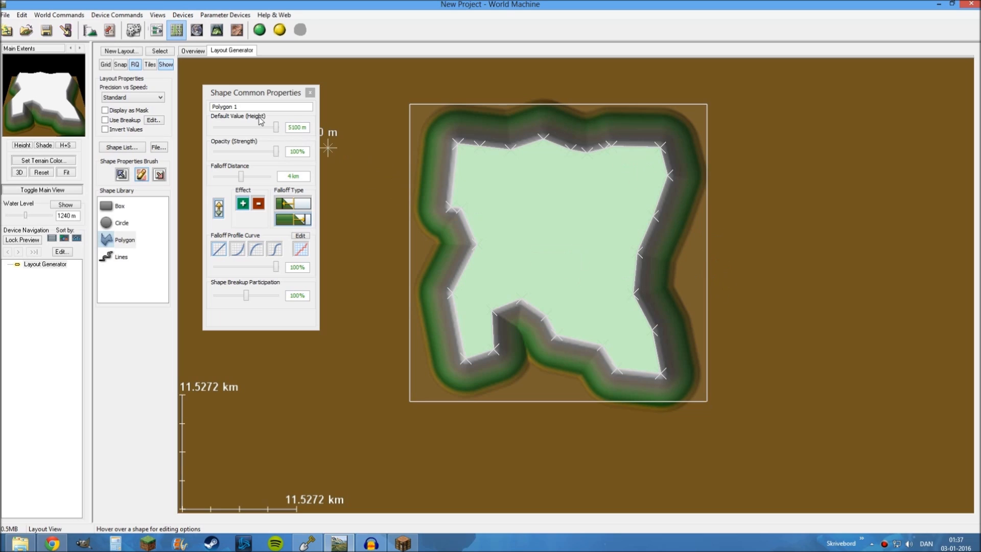
{"action": "left_click_drag", "start_coordinate": [278, 132], "coordinate": [246, 130]}
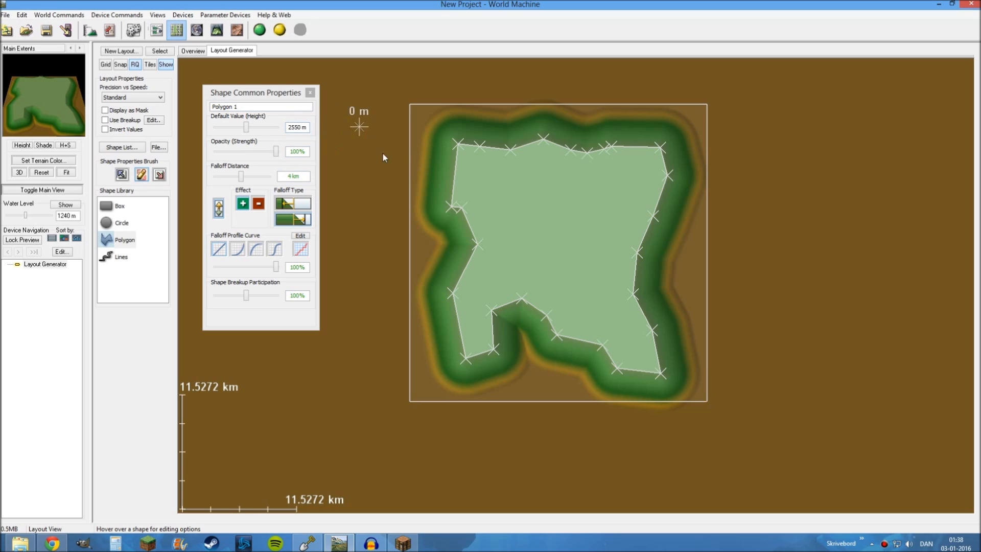
Enable breakup on the island layout and raise its fractal breakup roughness to the maximum to roughen the coastline
{"action": "left_click", "coordinate": [310, 93]}
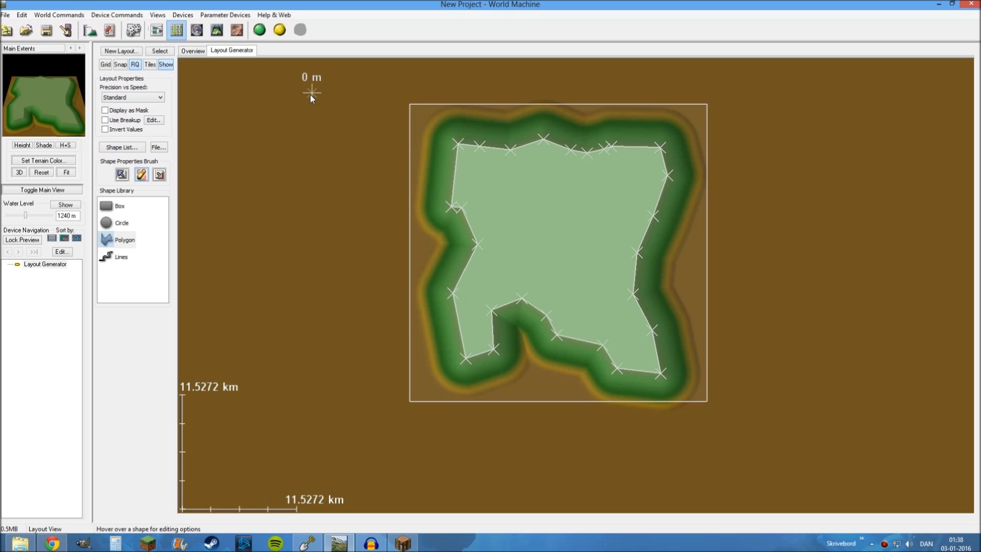
{"action": "left_click", "coordinate": [105, 121]}
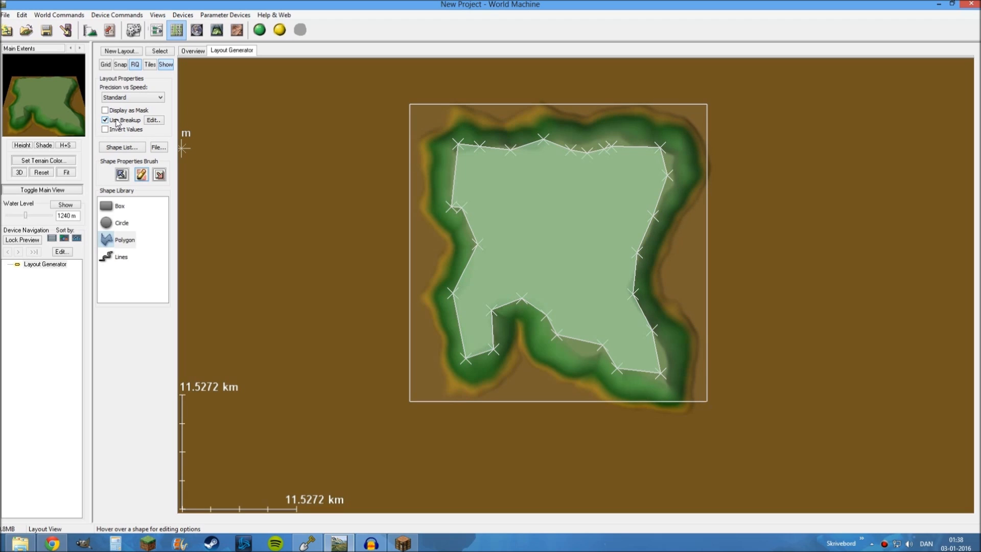
{"action": "left_click", "coordinate": [153, 121]}
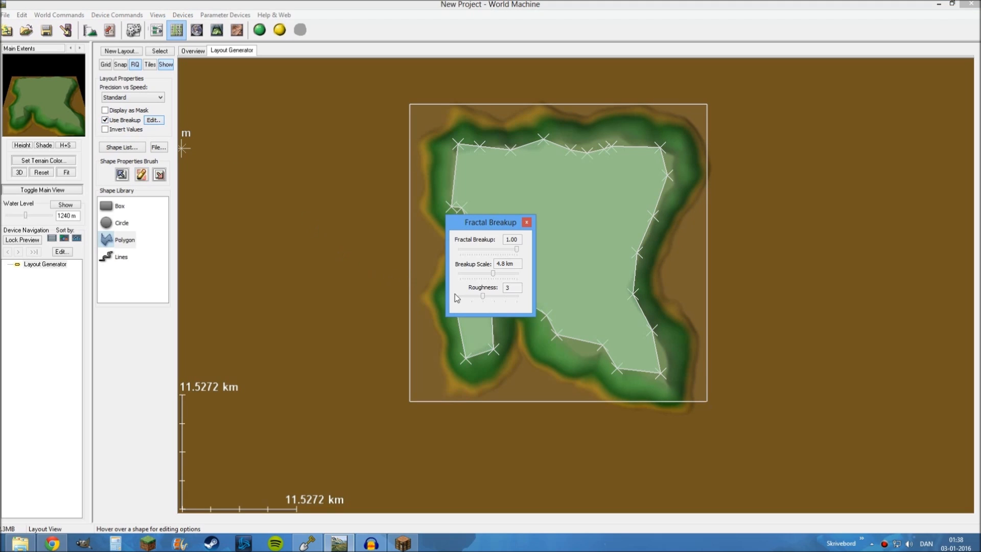
{"action": "left_click_drag", "start_coordinate": [482, 296], "coordinate": [523, 301]}
{"action": "left_click", "coordinate": [527, 223]}
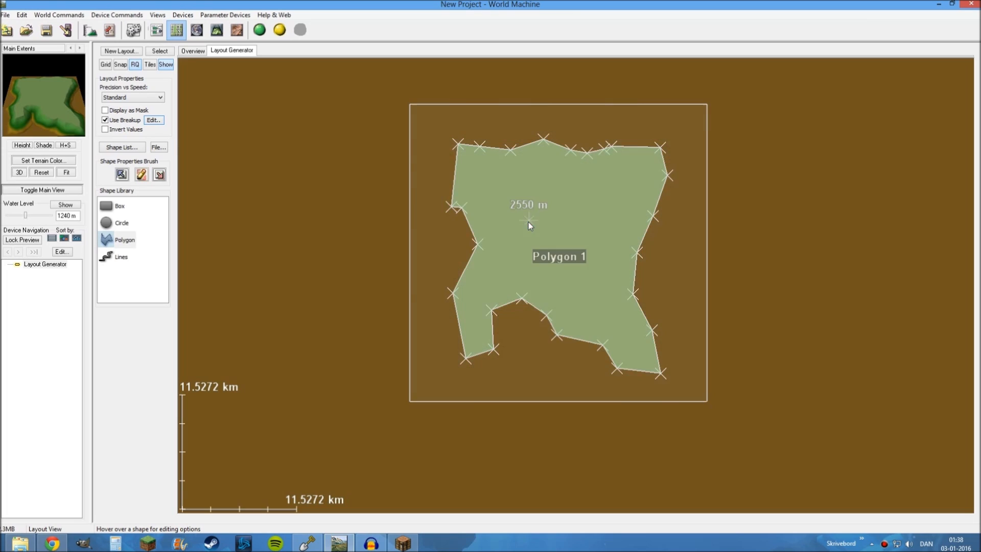
{"action": "left_click", "coordinate": [338, 237]}
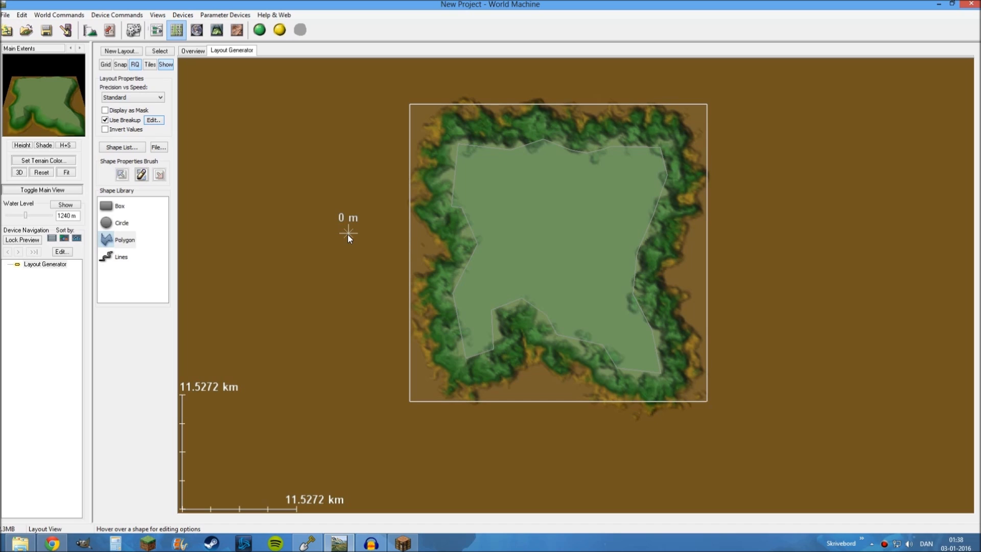
{"action": "scroll", "coordinate": [533, 143], "scroll_direction": "up", "scroll_amount": 2}
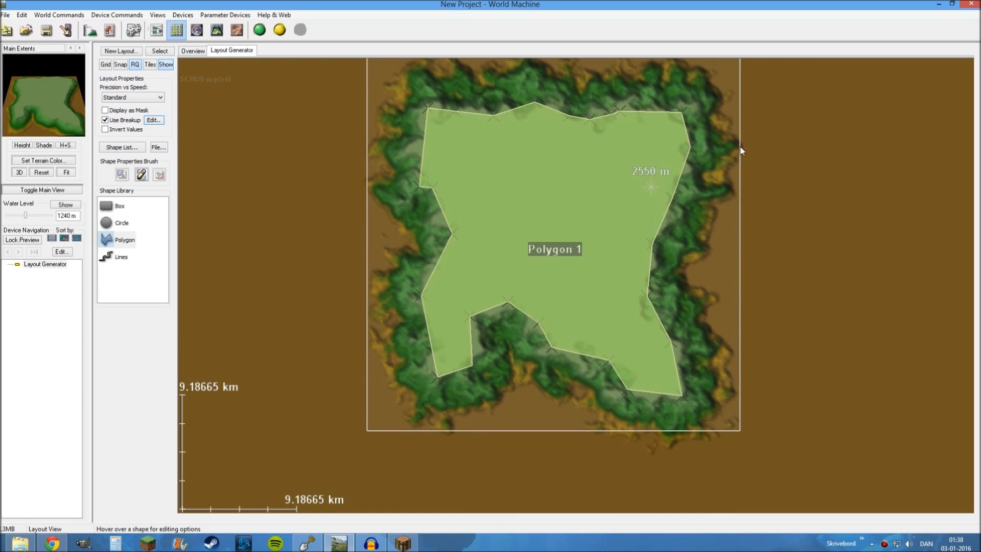
{"action": "left_click_drag", "start_coordinate": [770, 246], "coordinate": [764, 297]}
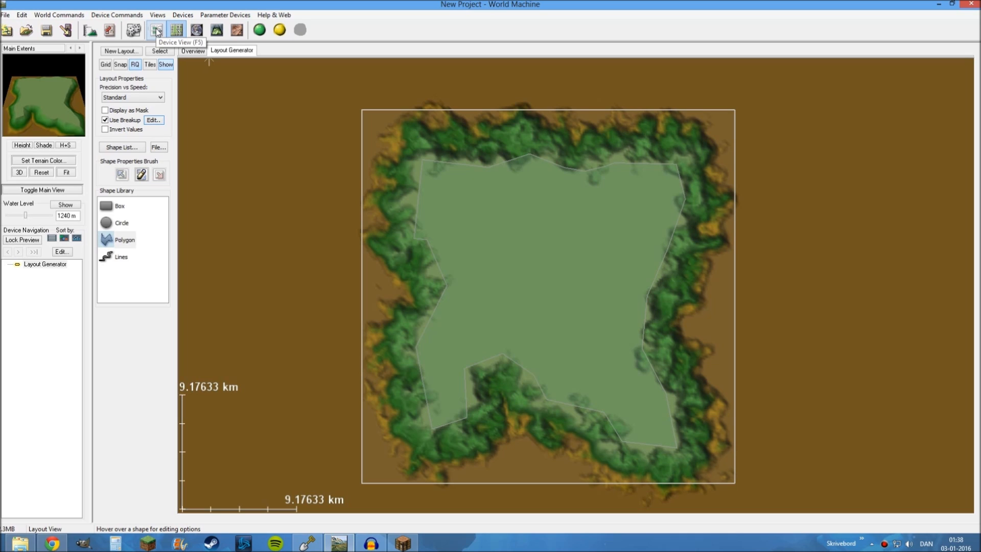
Add one Advanced Perlin generator to the device network, above and beside the Layout Generator
{"action": "left_click", "coordinate": [157, 30]}
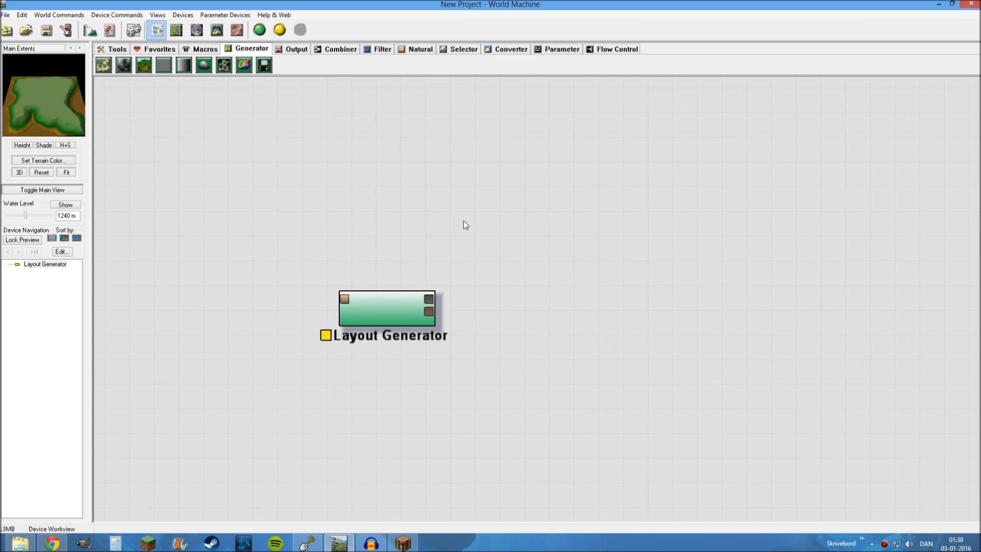
{"action": "left_click", "coordinate": [145, 66]}
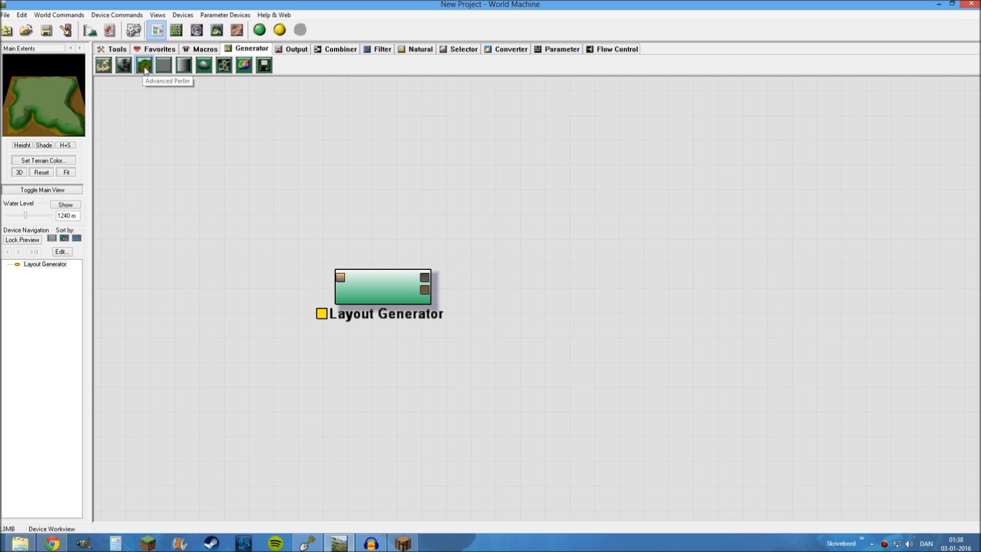
{"action": "left_click", "coordinate": [522, 202]}
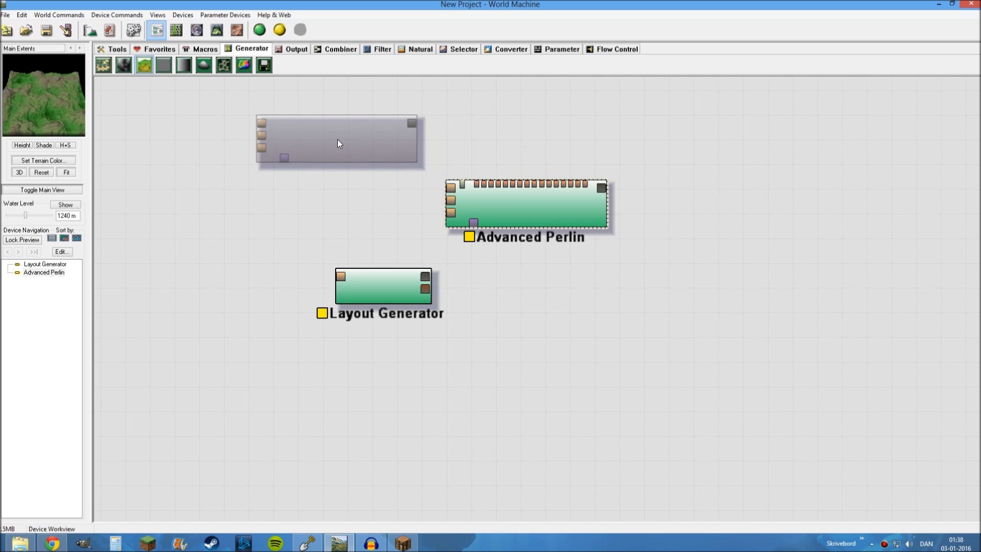
{"action": "right_click", "coordinate": [337, 140]}
{"action": "left_click", "coordinate": [176, 30]}
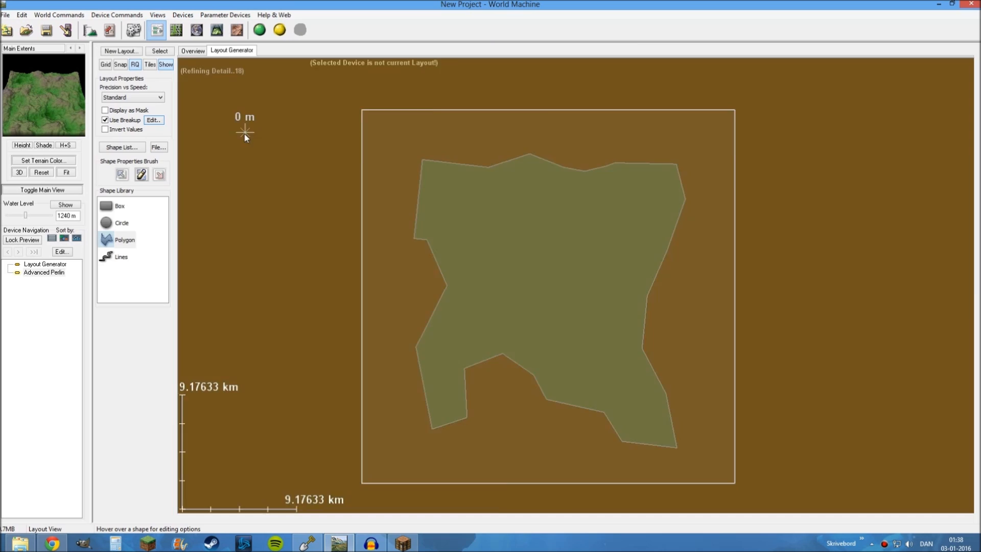
{"action": "left_click", "coordinate": [156, 29]}
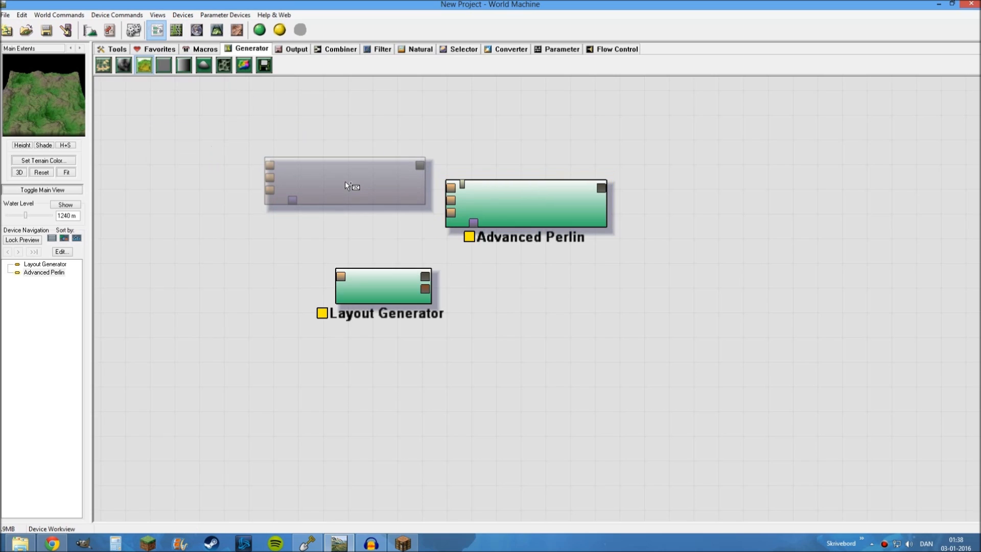
{"action": "right_click", "coordinate": [221, 138]}
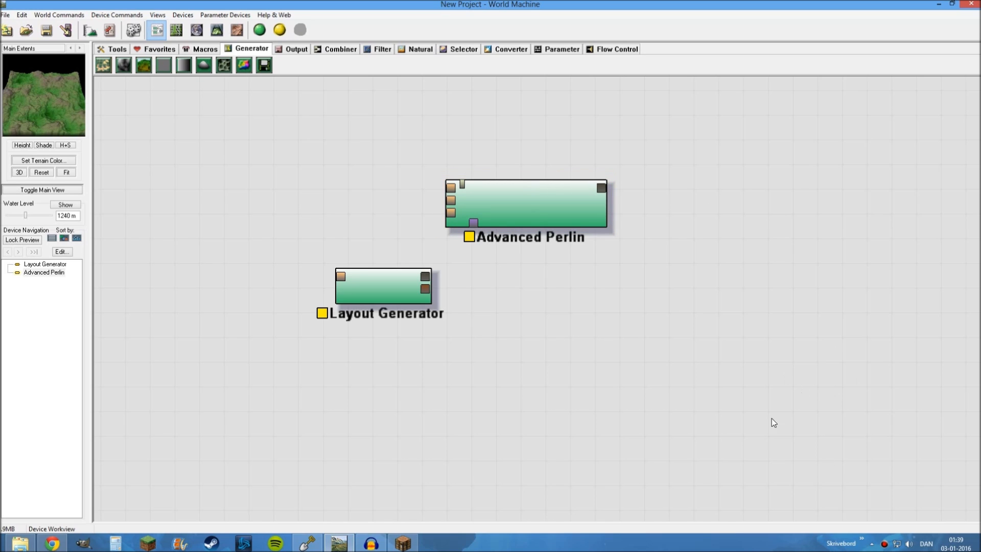
{"action": "right_click", "coordinate": [518, 207]}
{"action": "left_click", "coordinate": [490, 202]}
{"action": "right_click", "coordinate": [491, 201]}
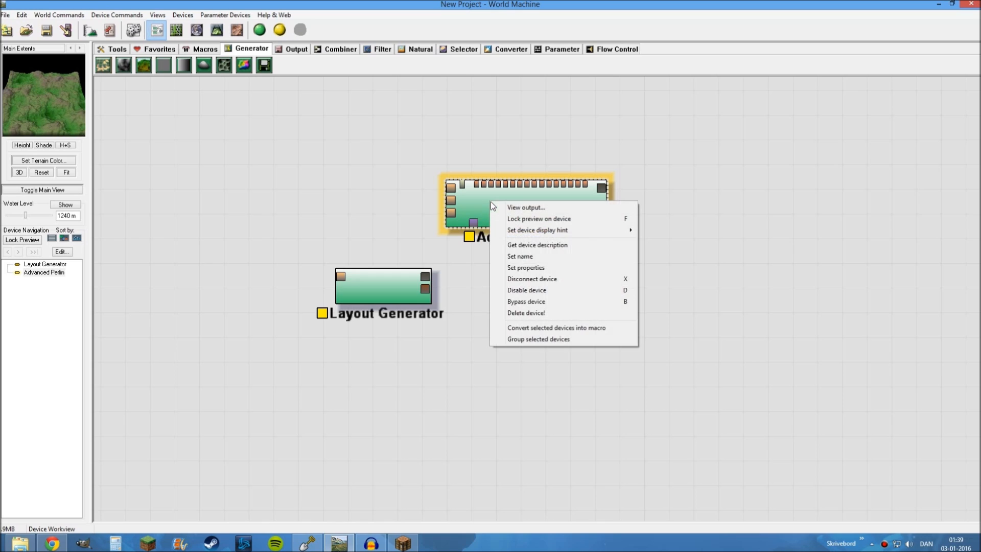
{"action": "left_click", "coordinate": [367, 189]}
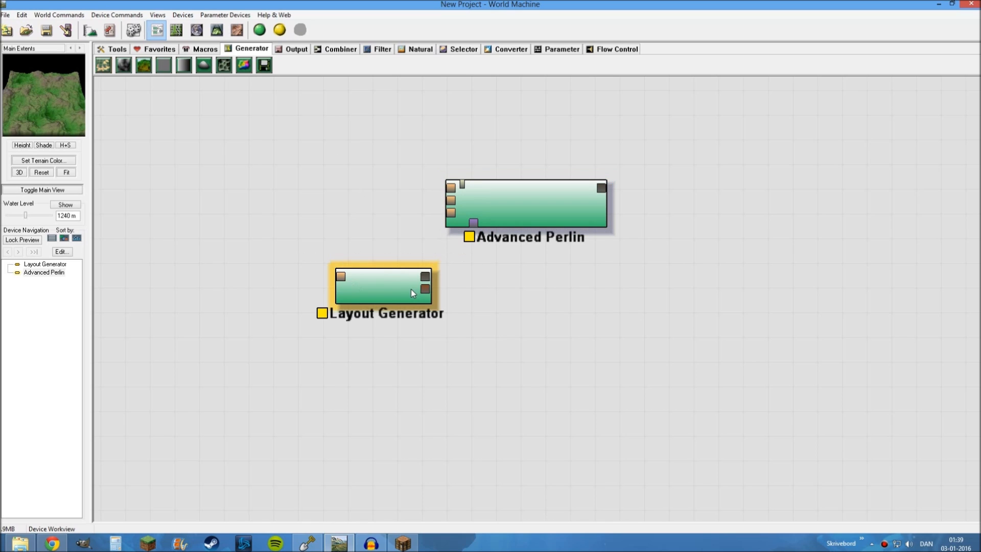
Connect the Layout Generator's primary heightfield output to the mask input of the Advanced Perlin device and view the terrain in 3D
{"action": "left_click", "coordinate": [384, 296]}
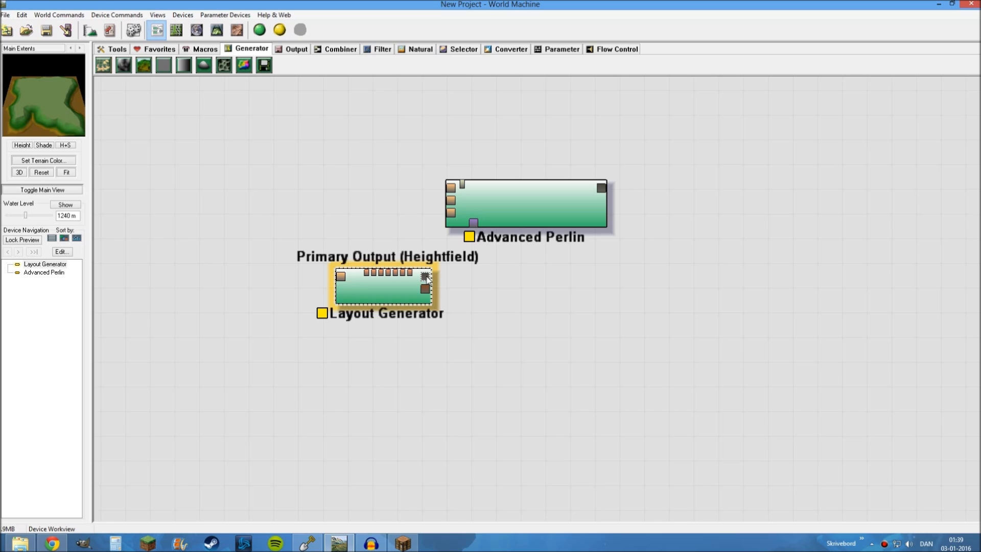
{"action": "left_click_drag", "start_coordinate": [425, 277], "coordinate": [501, 226]}
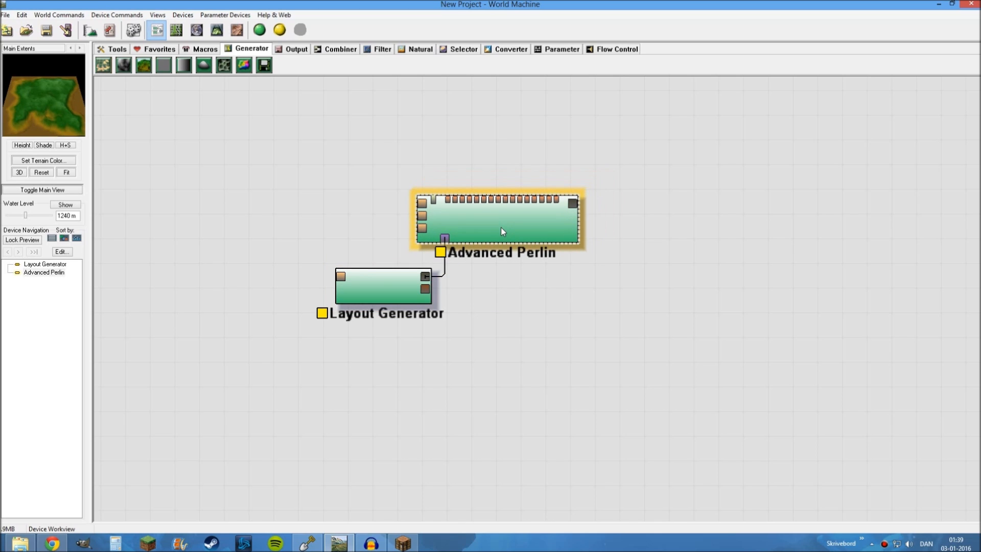
{"action": "left_click", "coordinate": [217, 32]}
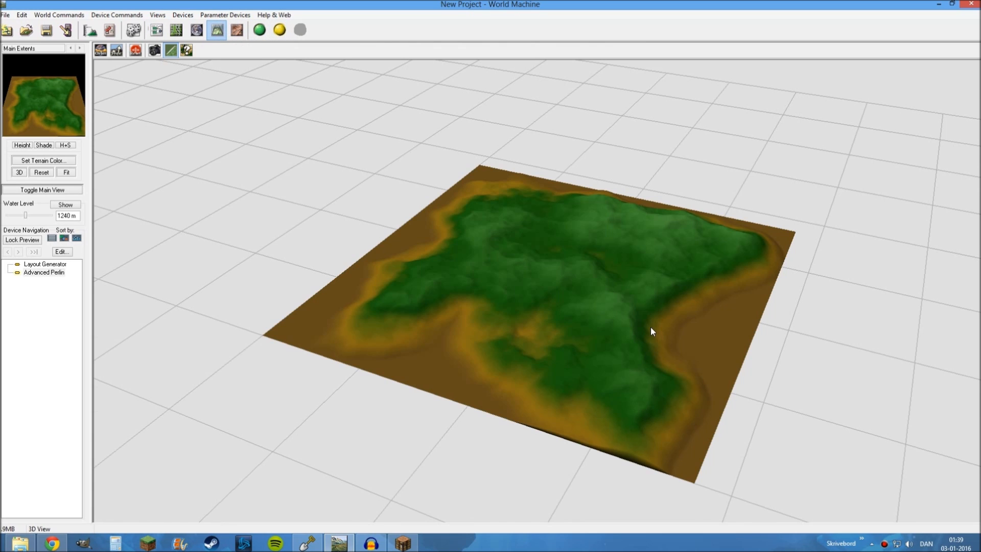
{"action": "mouse_move", "coordinate": [628, 325]}
{"action": "left_mouse_down"}
{"action": "mouse_move", "coordinate": [641, 302]}
{"action": "mouse_move", "coordinate": [638, 335]}
{"action": "left_mouse_up"}
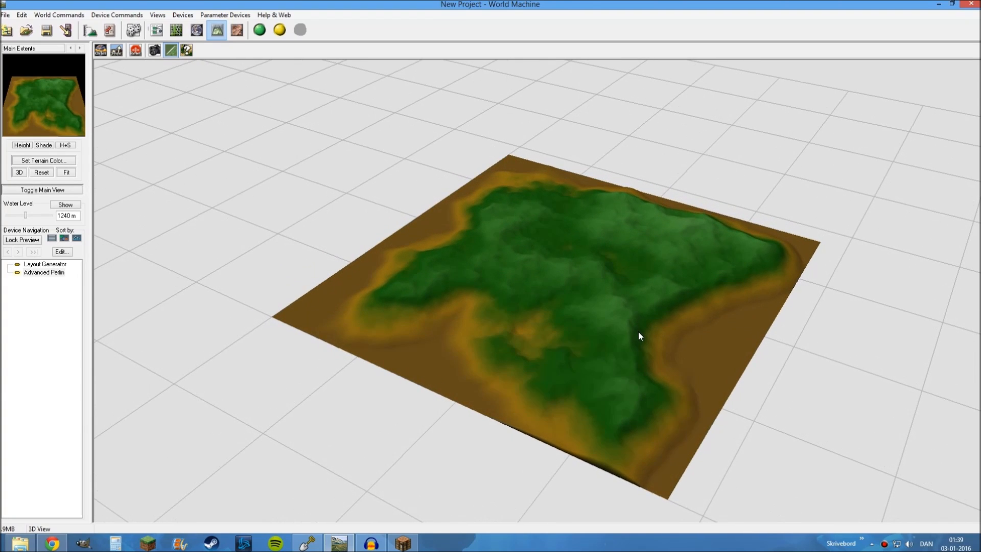
Set the Advanced Perlin style to Flat Middle, raise its elevation center to about 3028 m and increase its steepness slightly
{"action": "double_click", "coordinate": [41, 272]}
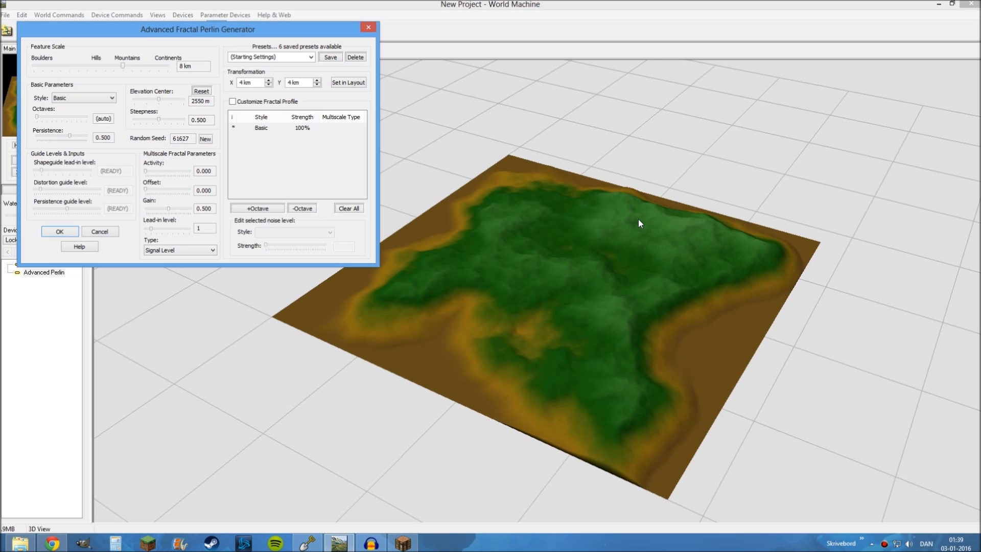
{"action": "left_click_drag", "start_coordinate": [149, 29], "coordinate": [183, 47]}
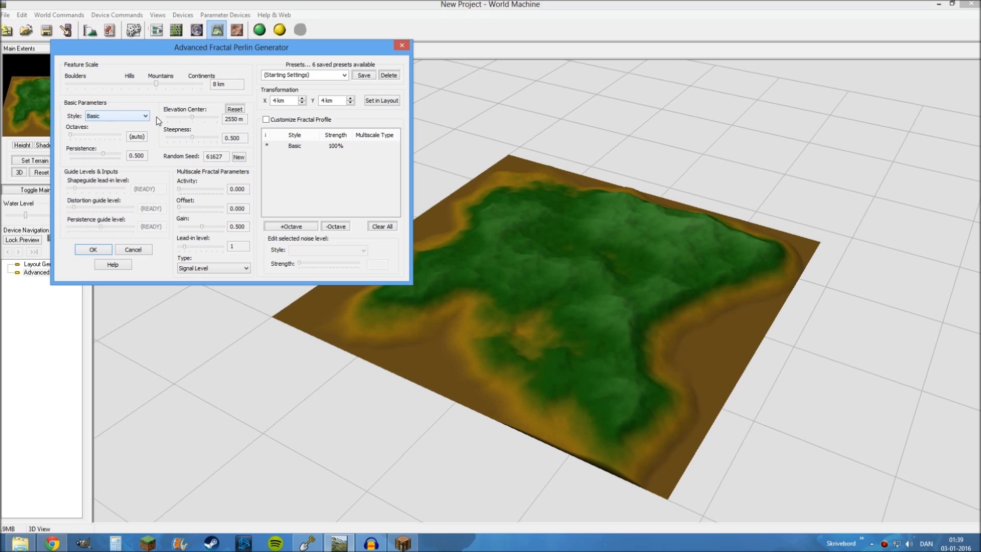
{"action": "left_click", "coordinate": [136, 119]}
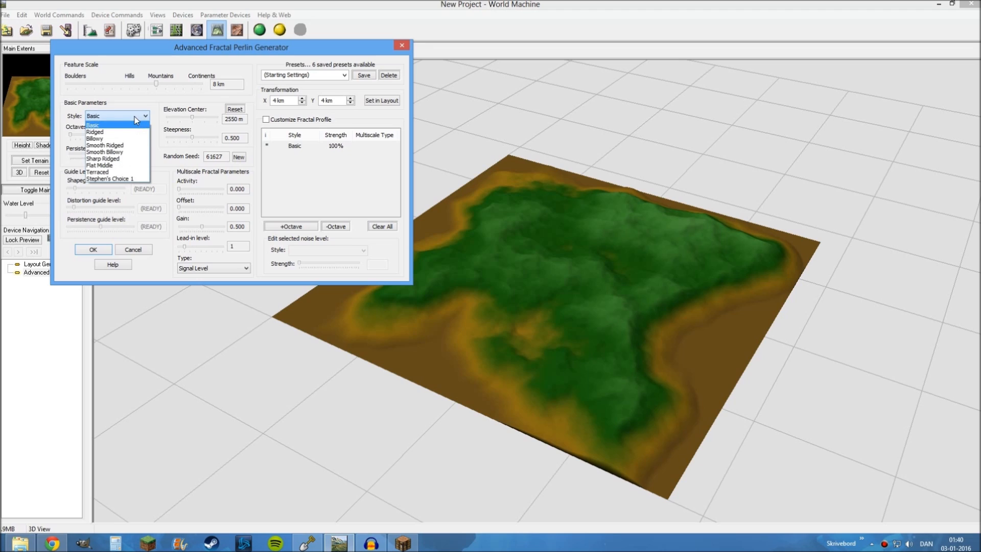
{"action": "left_click", "coordinate": [105, 169]}
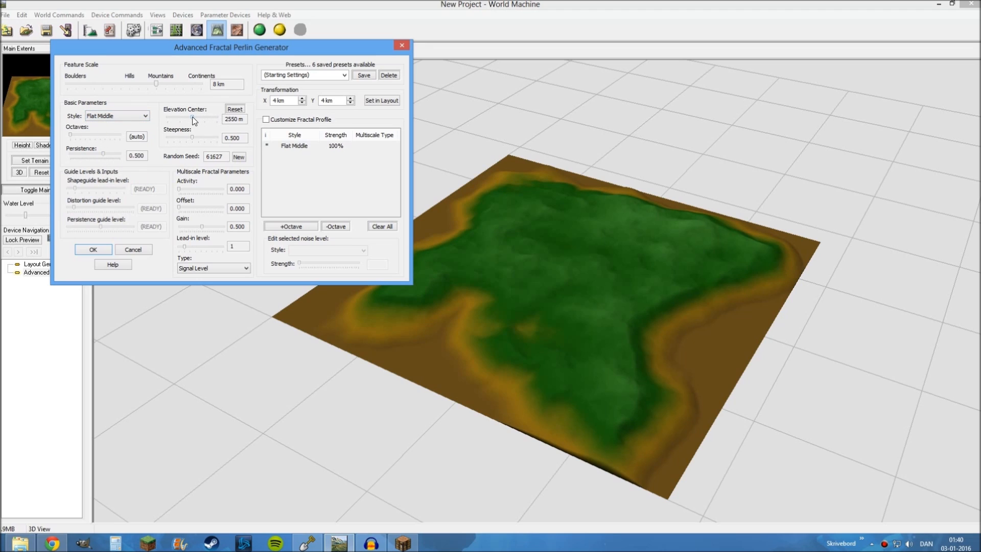
{"action": "left_click_drag", "start_coordinate": [193, 120], "coordinate": [199, 121]}
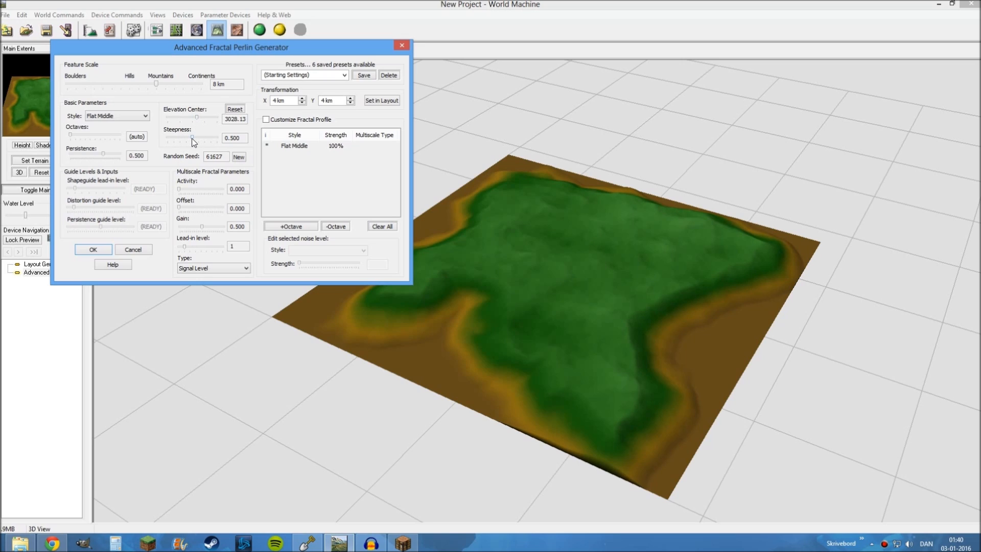
{"action": "left_click_drag", "start_coordinate": [192, 138], "coordinate": [197, 138]}
{"action": "left_click", "coordinate": [90, 252]}
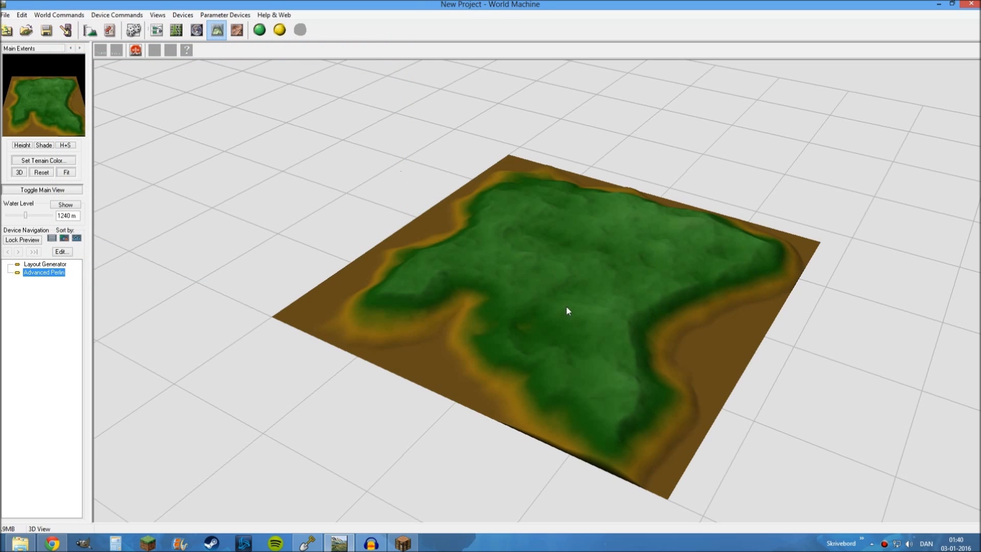
Build the terrain and inspect the island's coastline and surface from several sides in 3D
{"action": "left_click_drag", "start_coordinate": [567, 308], "coordinate": [568, 302]}
{"action": "scroll", "coordinate": [540, 314], "scroll_direction": "up", "scroll_amount": 6}
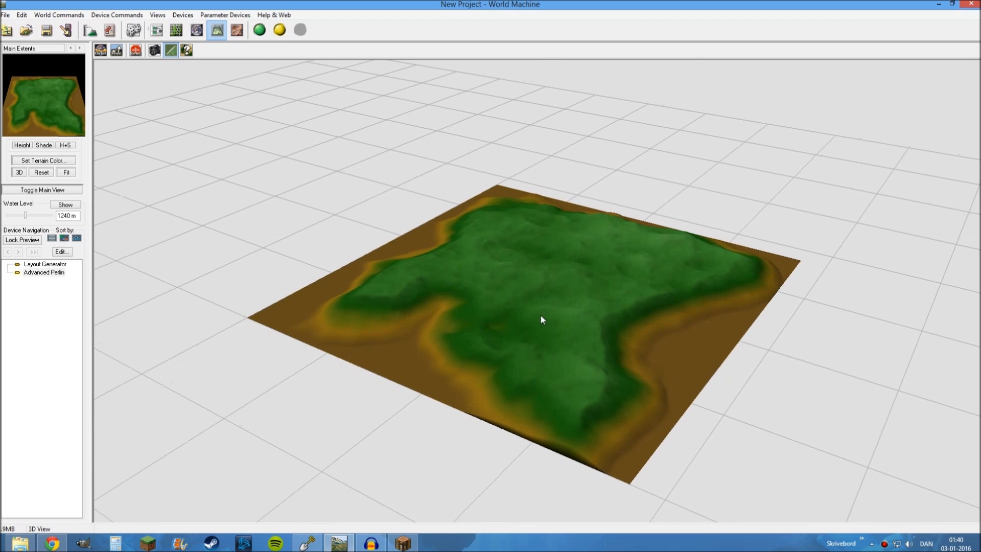
{"action": "scroll", "coordinate": [541, 320], "scroll_direction": "up", "scroll_amount": 2}
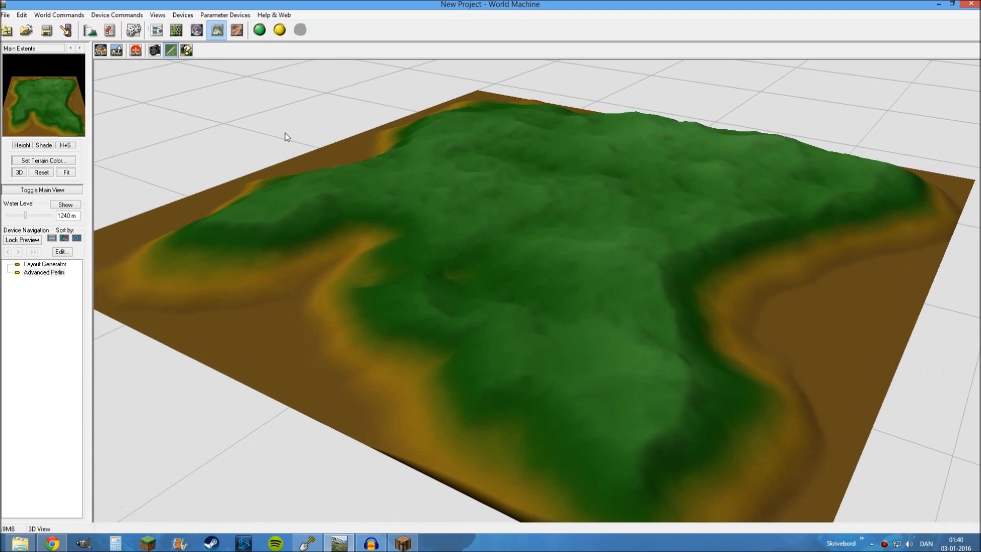
{"action": "left_click", "coordinate": [262, 33]}
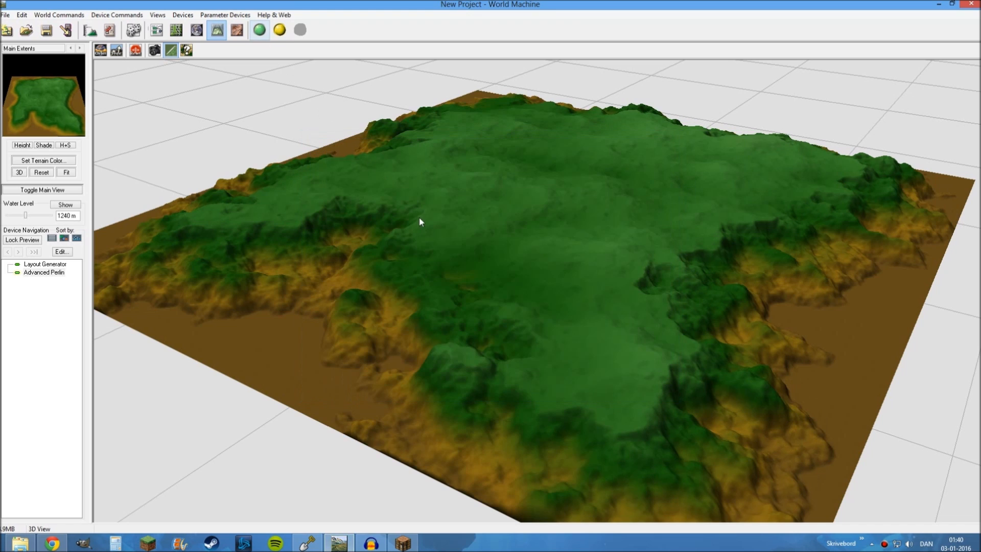
{"action": "left_click_drag", "start_coordinate": [490, 259], "coordinate": [601, 262]}
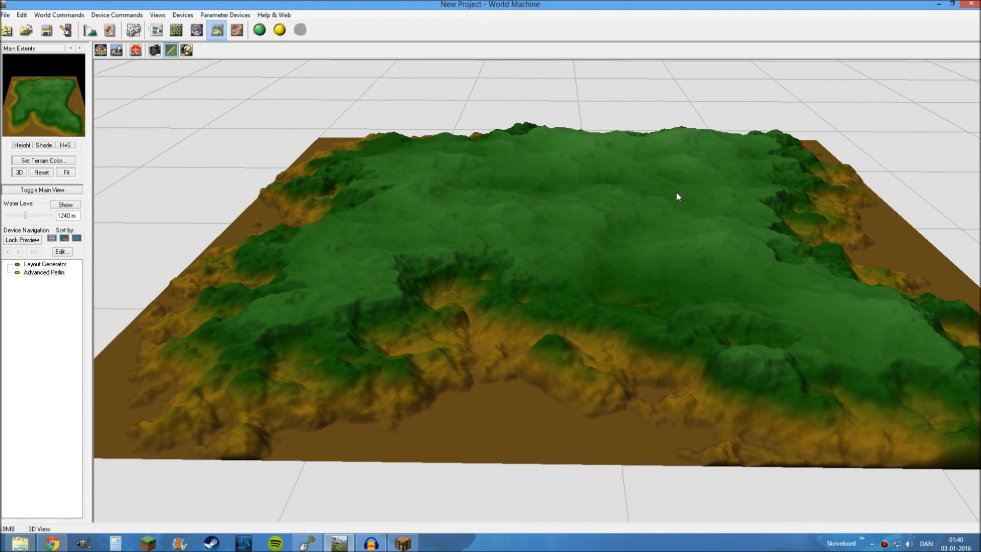
{"action": "left_click_drag", "start_coordinate": [676, 195], "coordinate": [200, 230]}
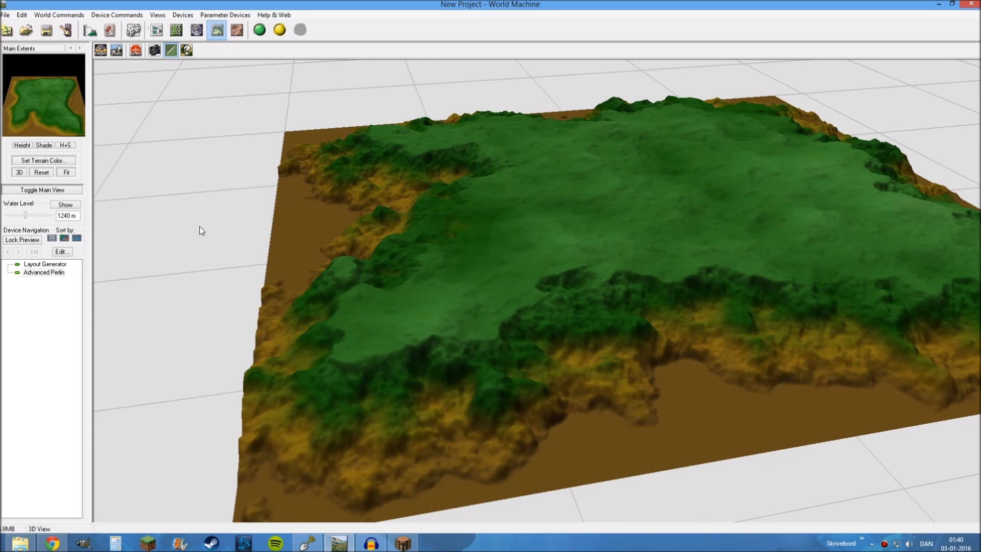
Show the water on the built terrain and examine the island's shoreline in 3D
{"action": "left_click", "coordinate": [65, 205]}
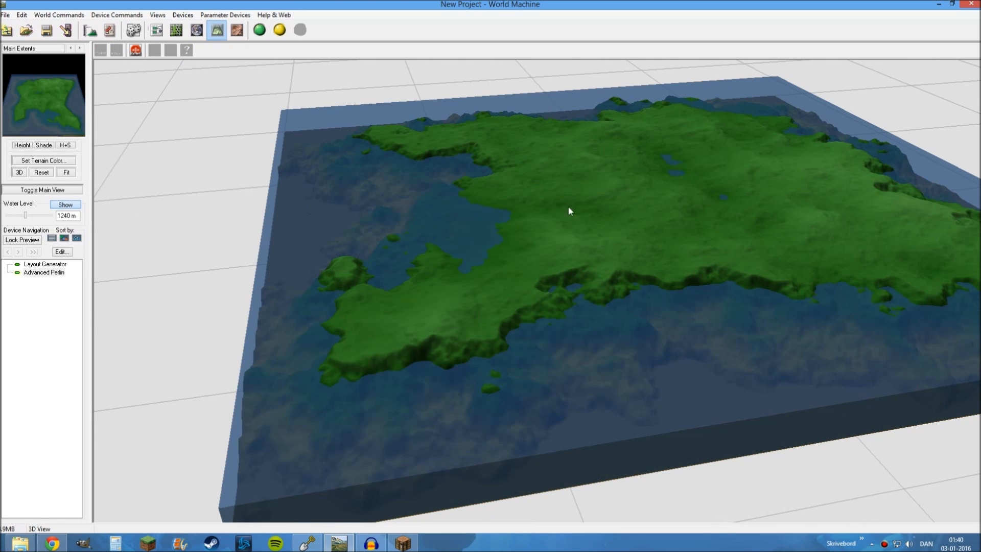
{"action": "left_click_drag", "start_coordinate": [568, 206], "coordinate": [577, 174]}
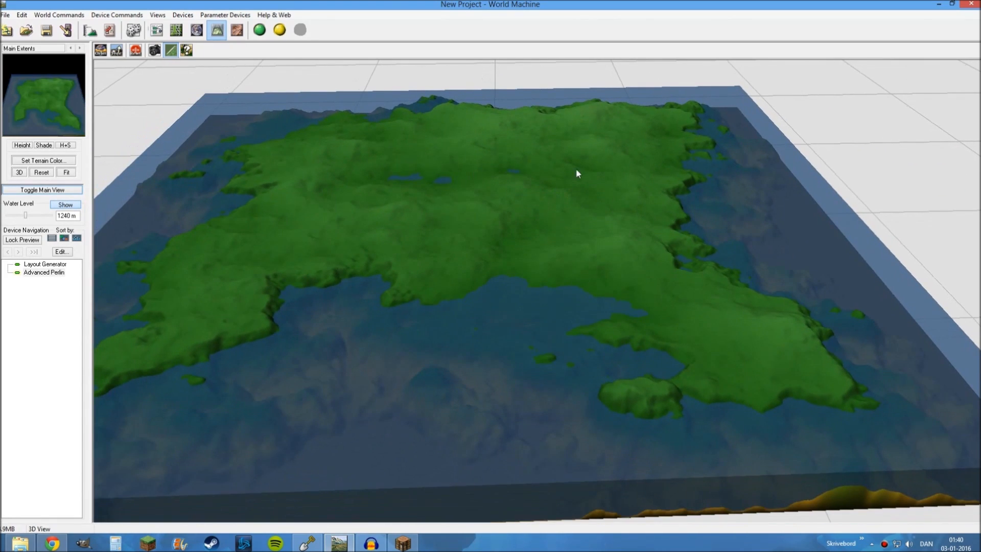
{"action": "left_click_drag", "start_coordinate": [402, 212], "coordinate": [390, 214]}
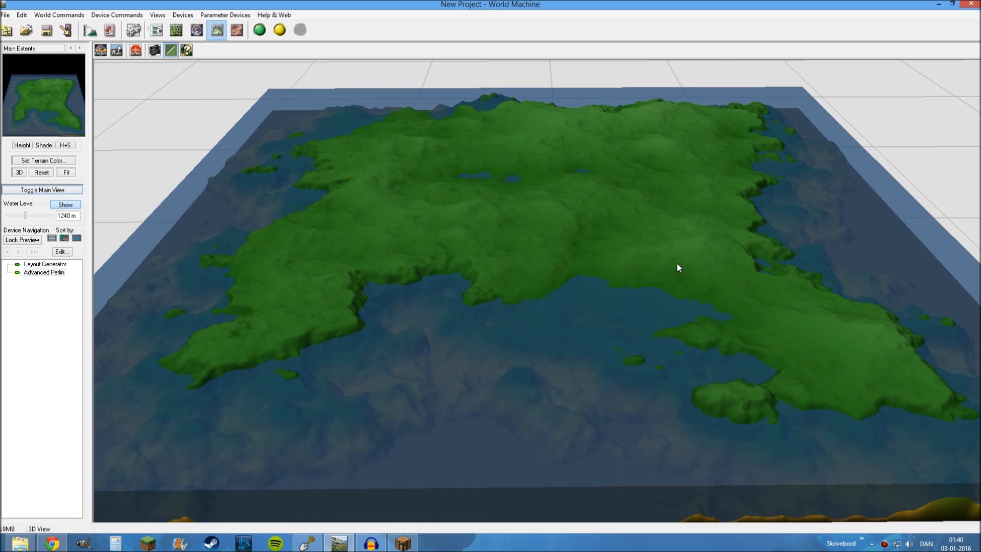
{"action": "left_click_drag", "start_coordinate": [637, 254], "coordinate": [613, 245]}
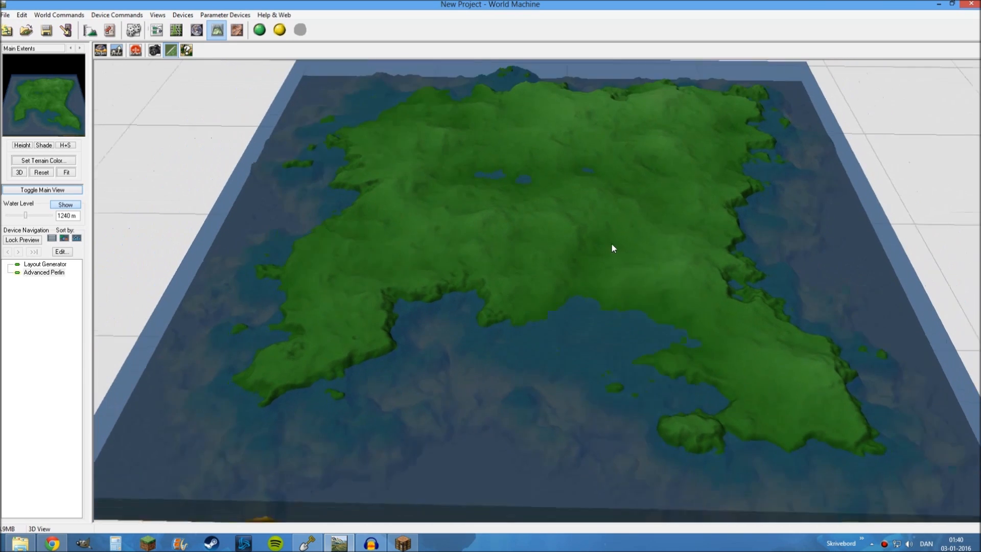
Return to the device network and add a Terrace filter device beside the Advanced Perlin device
{"action": "left_click", "coordinate": [156, 30]}
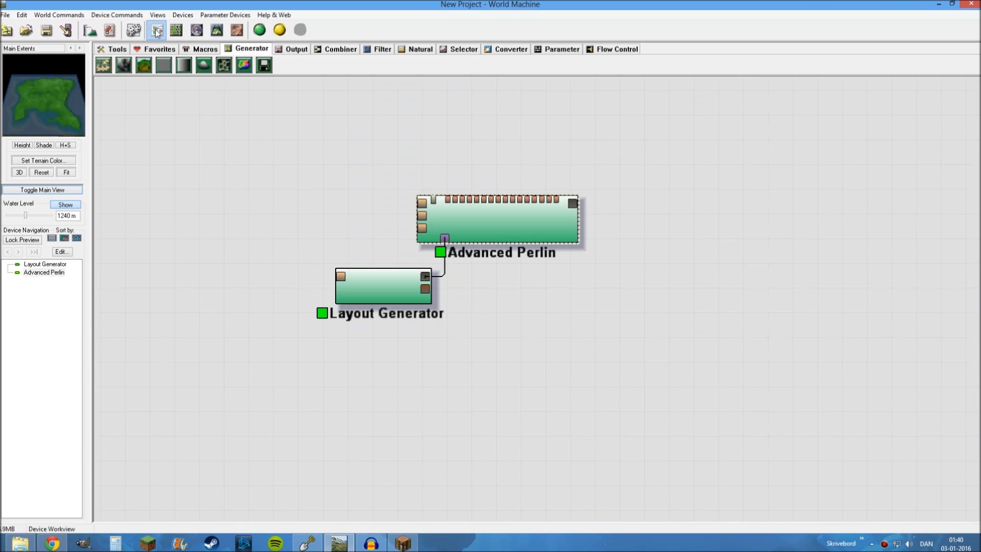
{"action": "left_click_drag", "start_coordinate": [576, 326], "coordinate": [429, 318]}
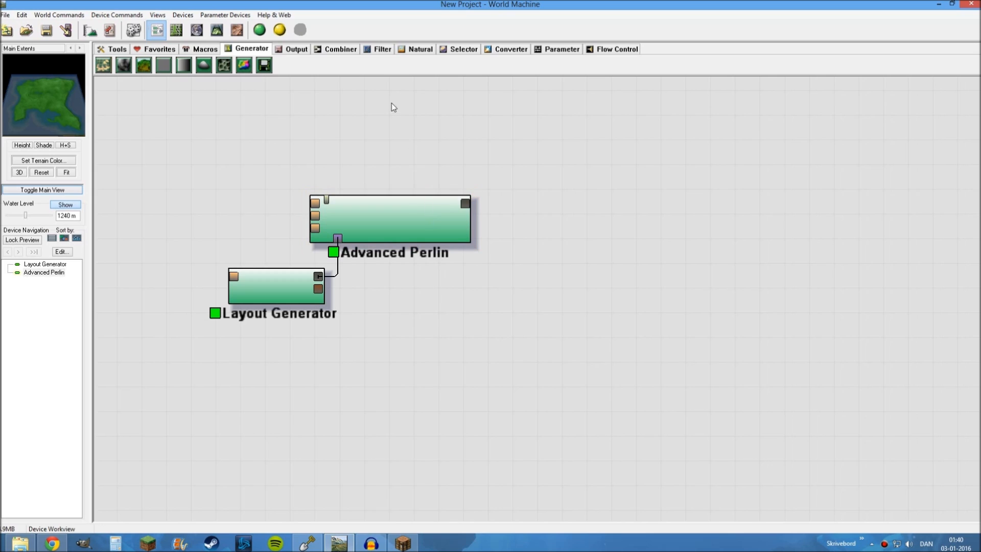
{"action": "left_click", "coordinate": [394, 199]}
{"action": "left_click", "coordinate": [486, 177]}
{"action": "left_click_drag", "start_coordinate": [477, 162], "coordinate": [473, 161]}
{"action": "left_click_drag", "start_coordinate": [364, 115], "coordinate": [359, 115]}
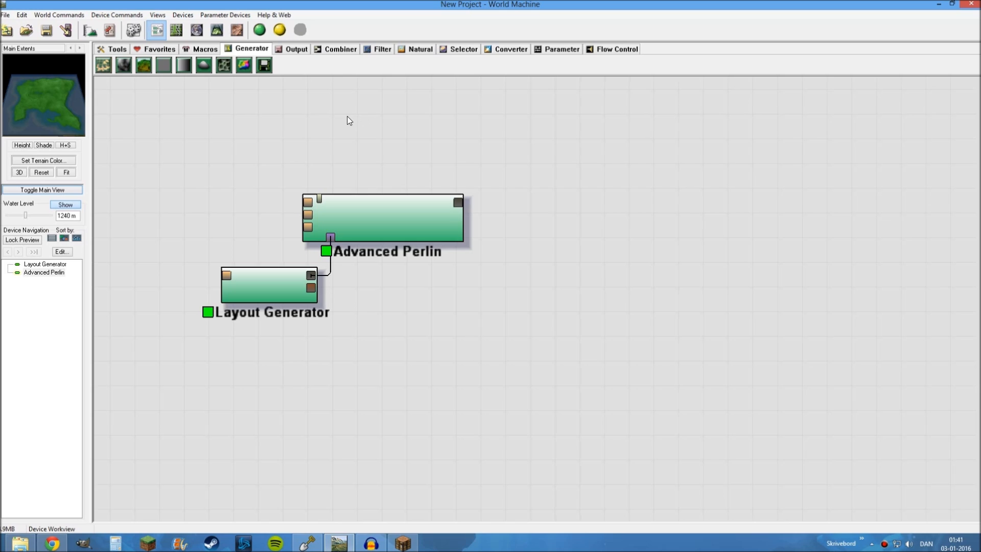
{"action": "left_click", "coordinate": [381, 51]}
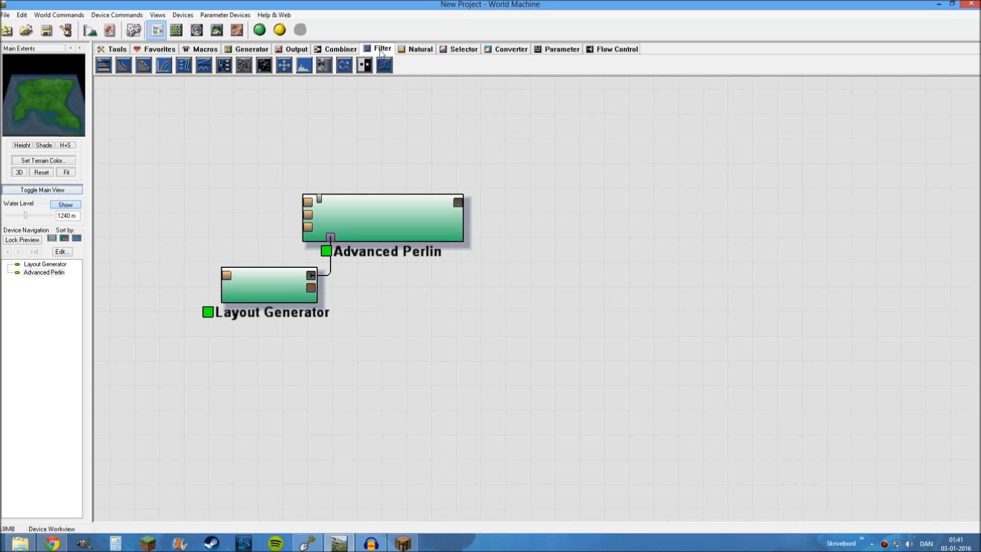
{"action": "left_click", "coordinate": [144, 66]}
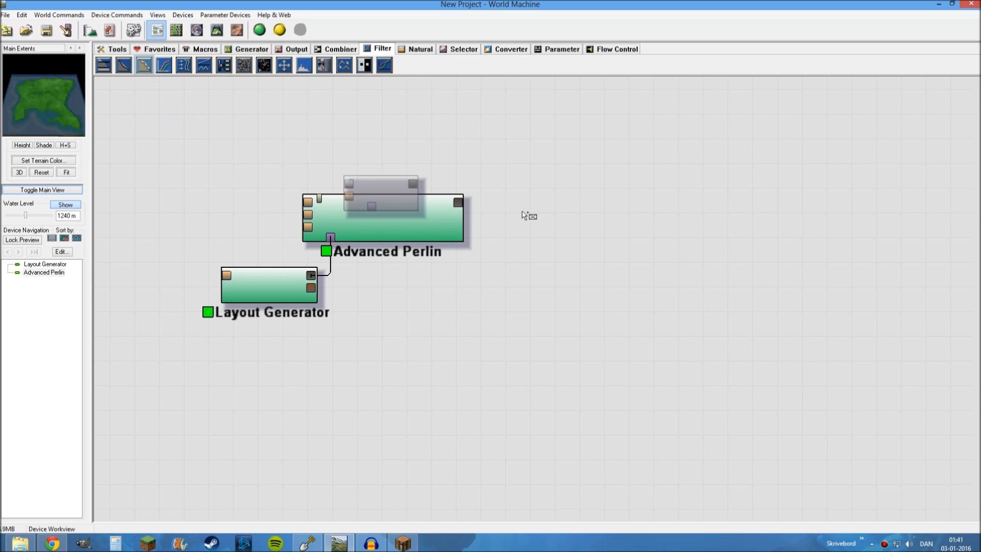
{"action": "left_click", "coordinate": [559, 171]}
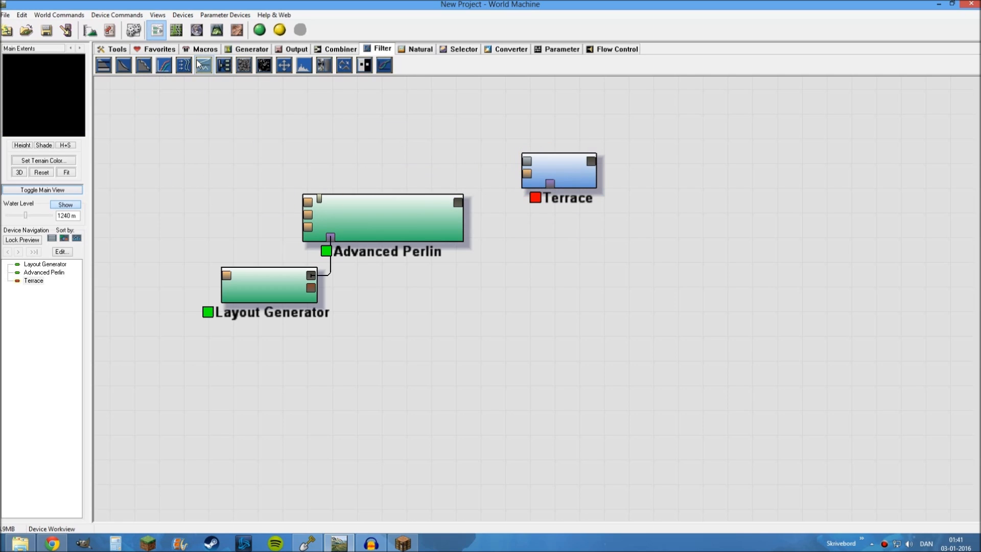
Add two more Advanced Perlin generators below the existing one, stacked one above the other
{"action": "left_click", "coordinate": [240, 50]}
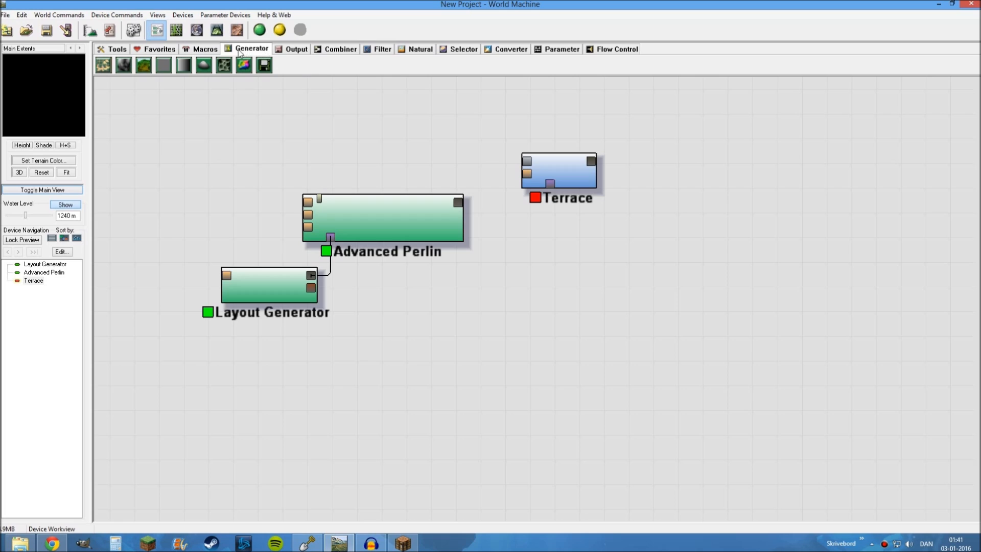
{"action": "left_click", "coordinate": [145, 67]}
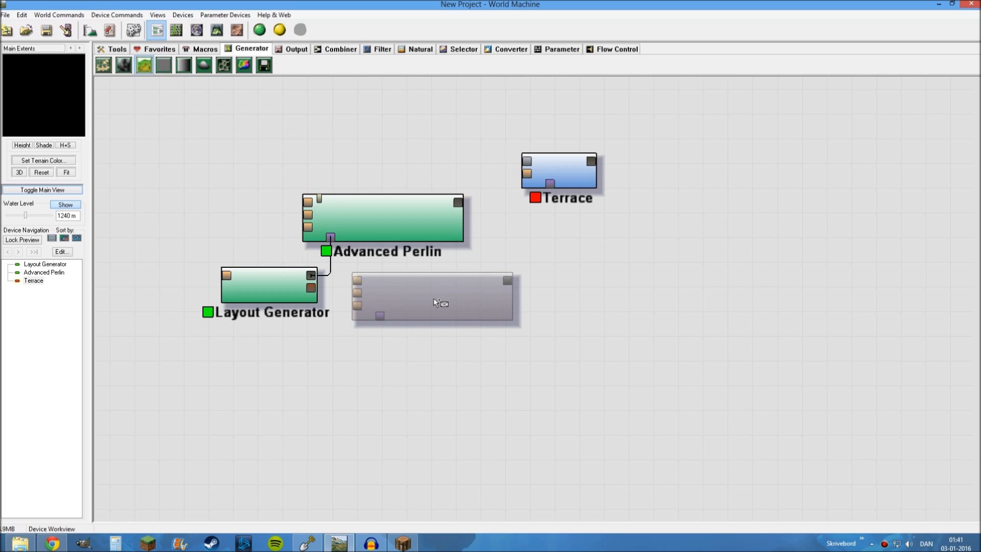
{"action": "left_click", "coordinate": [433, 297]}
{"action": "left_click", "coordinate": [441, 391]}
{"action": "right_click", "coordinate": [658, 272]}
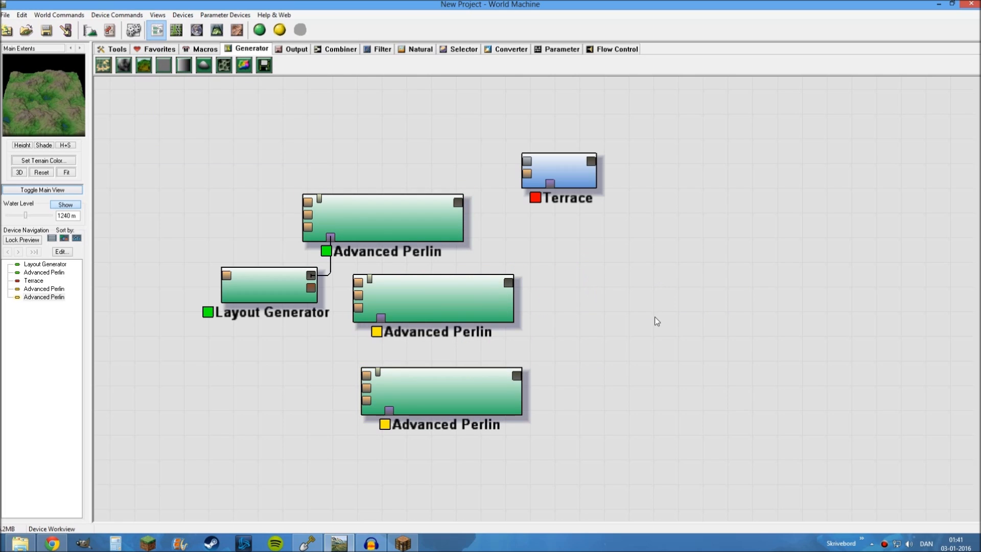
Set the middle Advanced Perlin's feature scale to 4 km and its elevation center to about 4303 m
{"action": "double_click", "coordinate": [436, 294]}
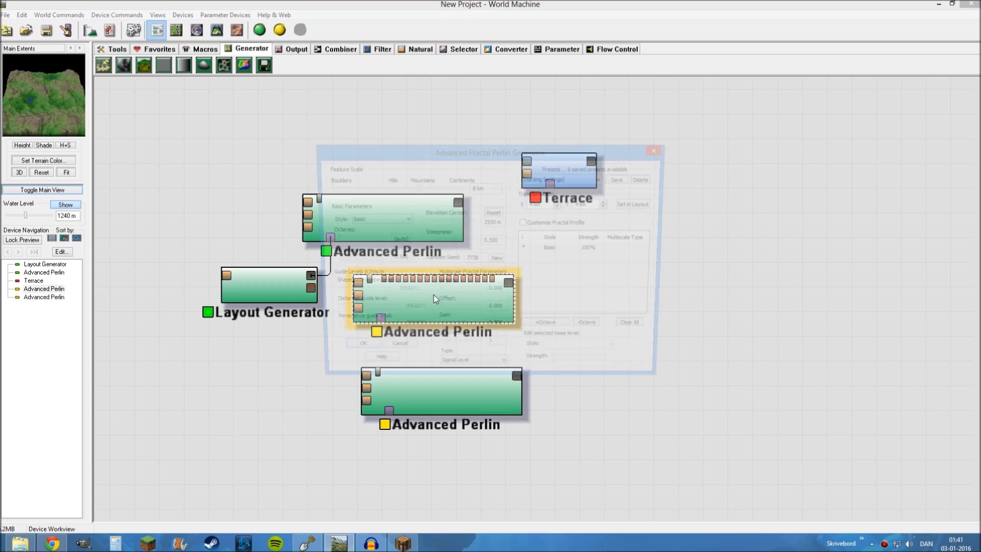
{"action": "left_click_drag", "start_coordinate": [464, 153], "coordinate": [563, 88]}
{"action": "left_click_drag", "start_coordinate": [491, 88], "coordinate": [415, 160]}
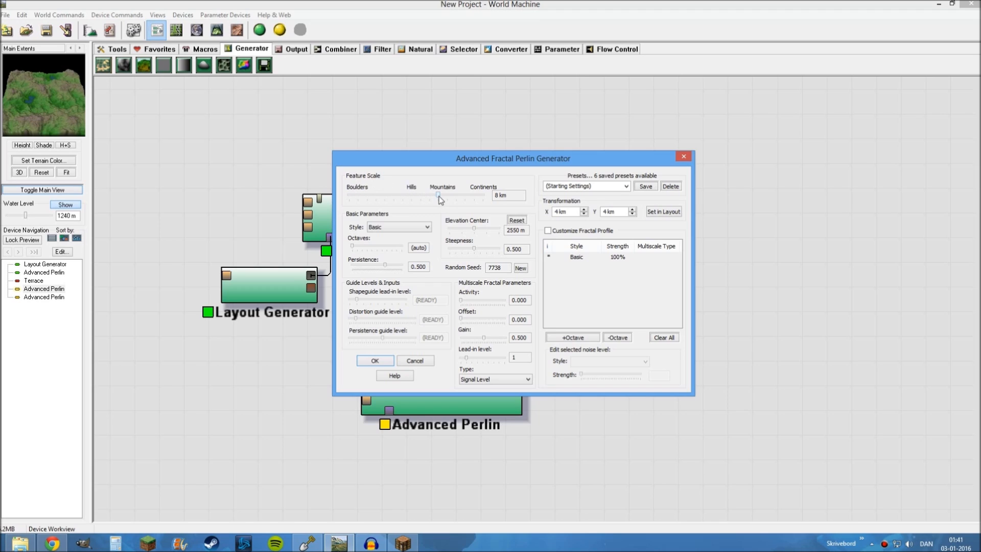
{"action": "left_click_drag", "start_coordinate": [437, 195], "coordinate": [431, 196]}
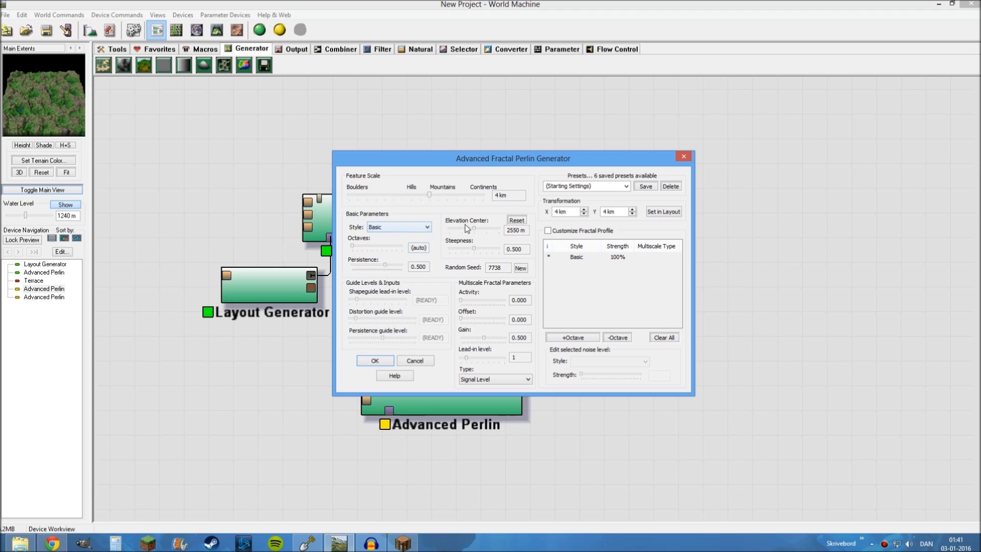
{"action": "left_click_drag", "start_coordinate": [480, 229], "coordinate": [491, 231]}
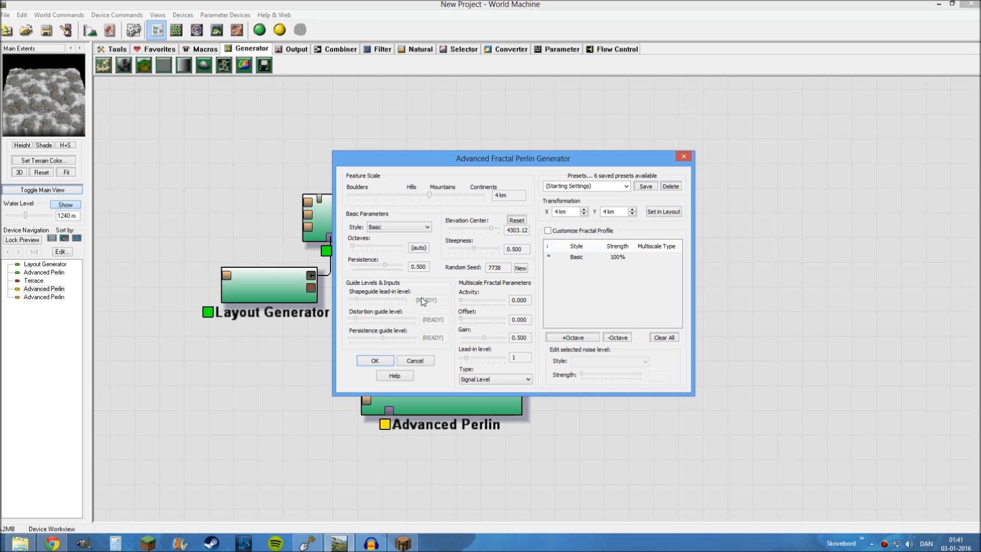
{"action": "left_click", "coordinate": [375, 360]}
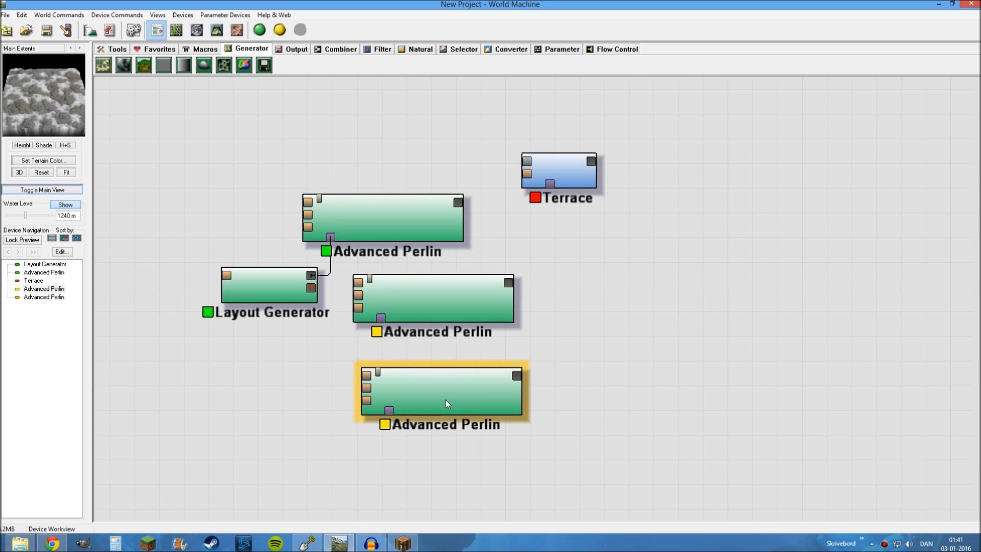
Set the lowest Advanced Perlin's feature scale to 4 km, elevation center to about 4462.5 m and steepness to 1.000
{"action": "double_click", "coordinate": [446, 399]}
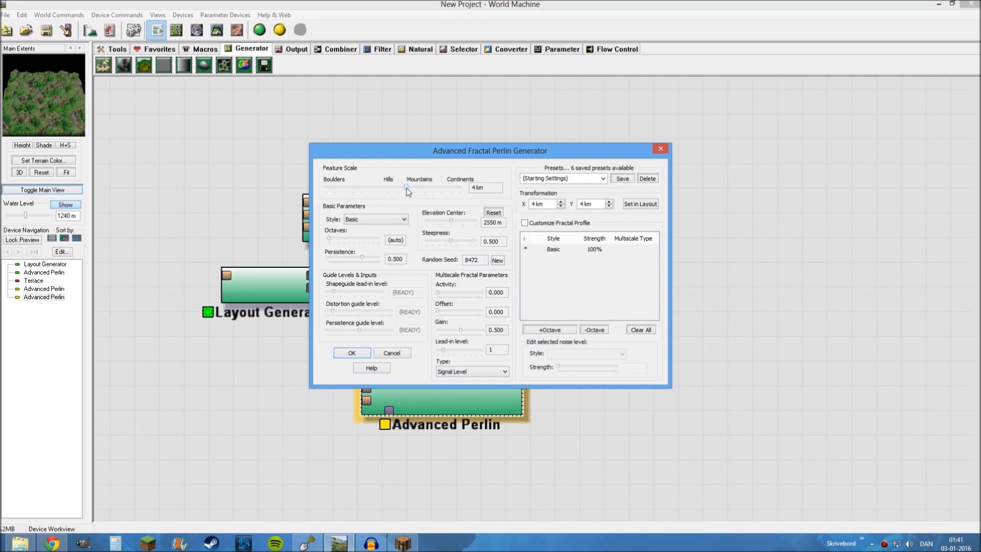
{"action": "left_click_drag", "start_coordinate": [451, 220], "coordinate": [469, 224]}
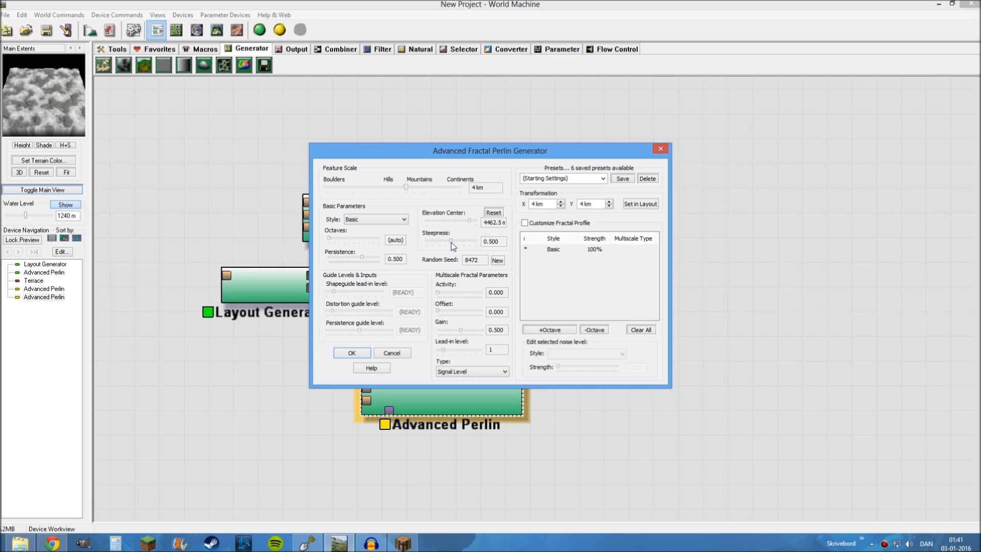
{"action": "left_click_drag", "start_coordinate": [451, 242], "coordinate": [489, 242]}
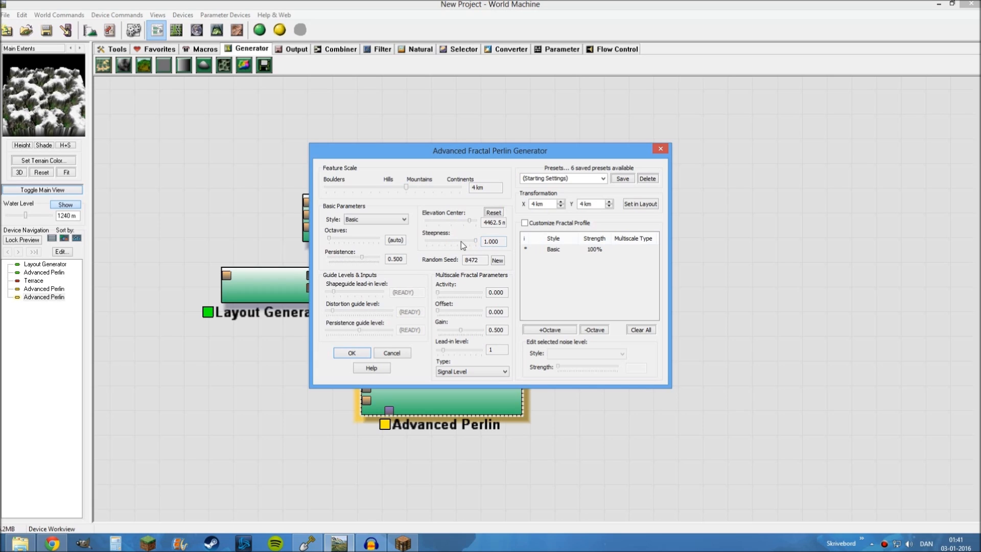
{"action": "left_click", "coordinate": [351, 352]}
Connect the upper, middle and lowest Advanced Perlin outputs to the Terrace's primary, second and mask inputs respectively, and tidy the device layout
{"action": "left_click_drag", "start_coordinate": [561, 170], "coordinate": [584, 195]}
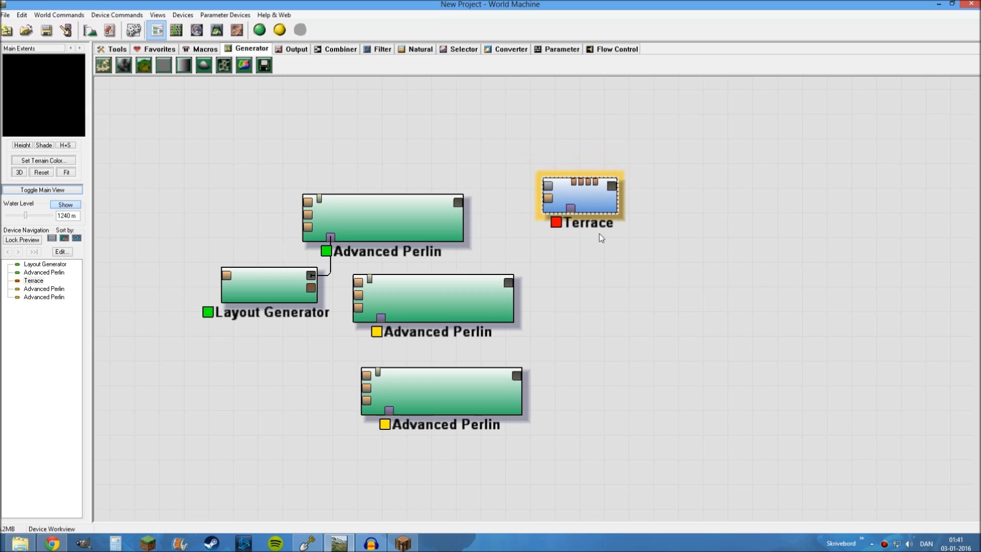
{"action": "left_click", "coordinate": [388, 213]}
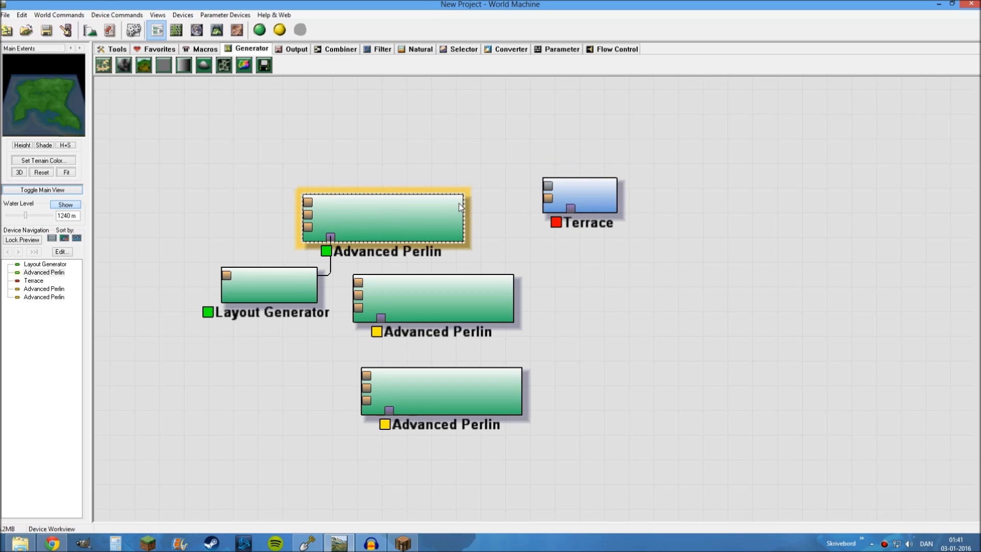
{"action": "left_click_drag", "start_coordinate": [457, 202], "coordinate": [549, 187]}
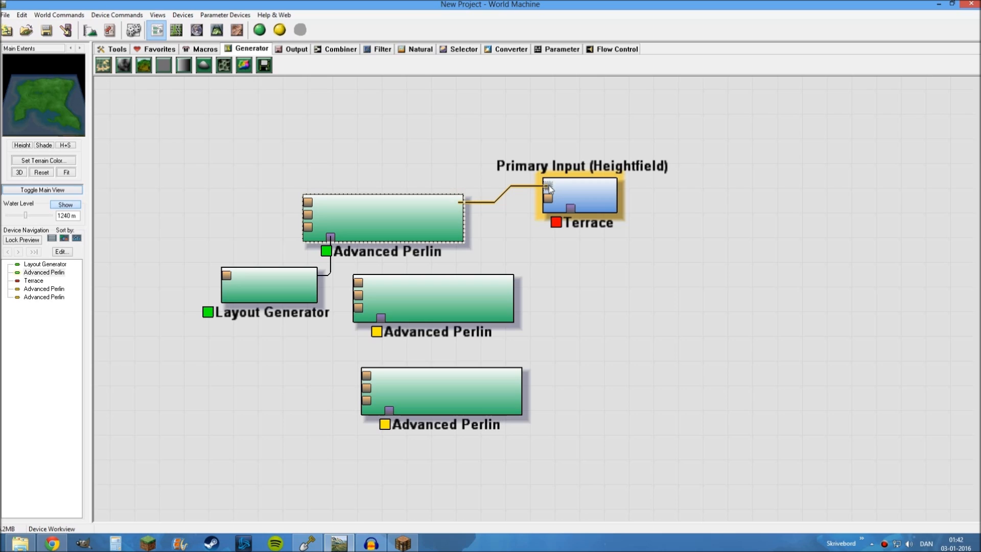
{"action": "left_click", "coordinate": [461, 305]}
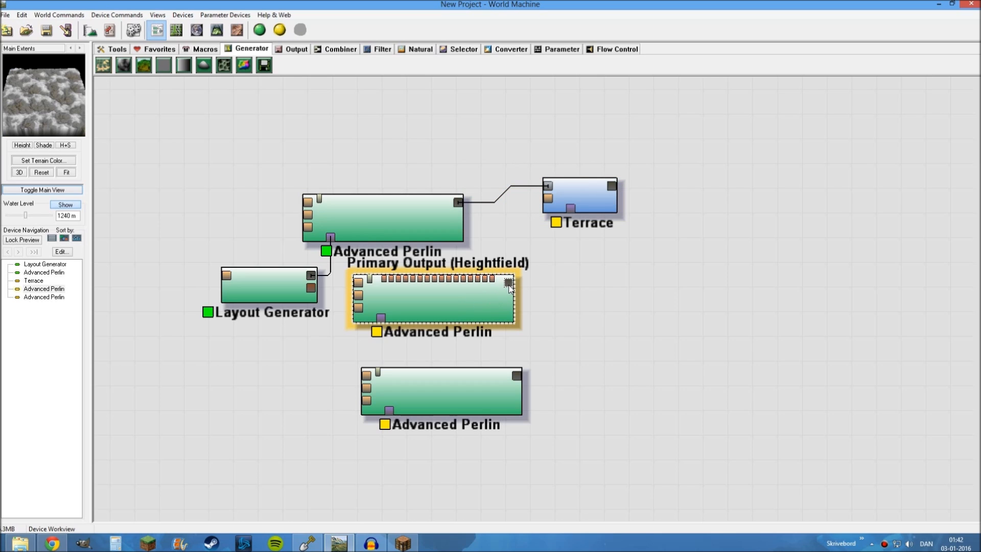
{"action": "left_click_drag", "start_coordinate": [509, 285], "coordinate": [549, 199]}
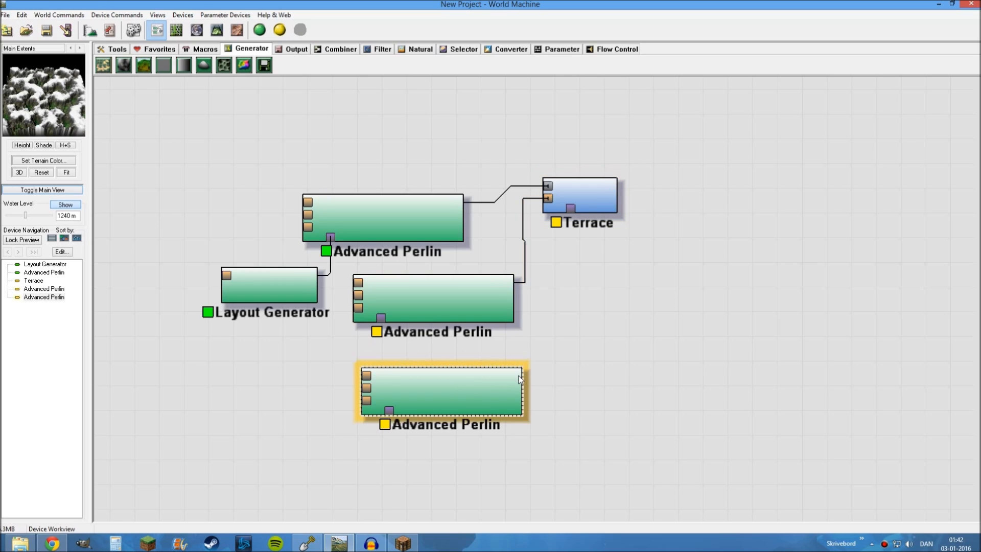
{"action": "left_click_drag", "start_coordinate": [516, 376], "coordinate": [571, 211]}
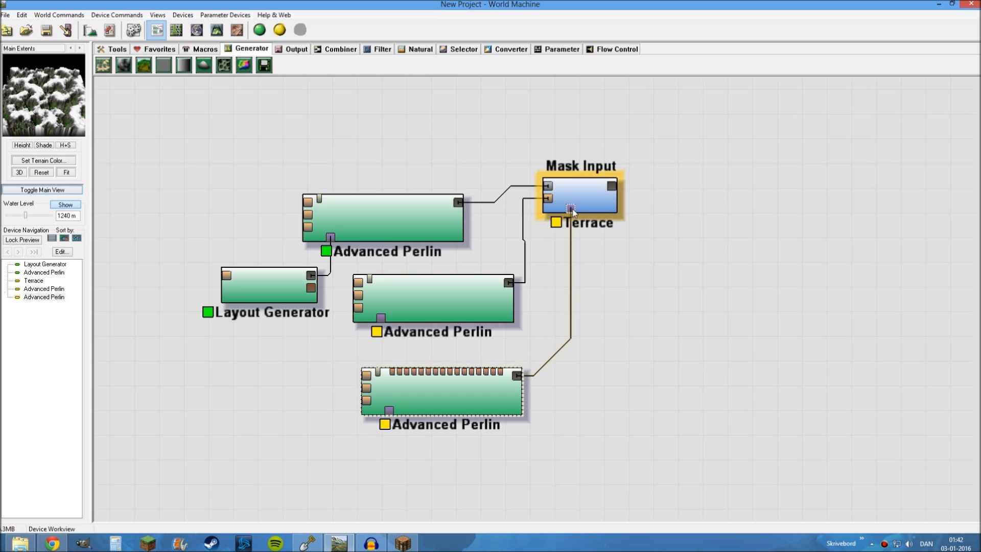
{"action": "left_click_drag", "start_coordinate": [503, 310], "coordinate": [495, 294]}
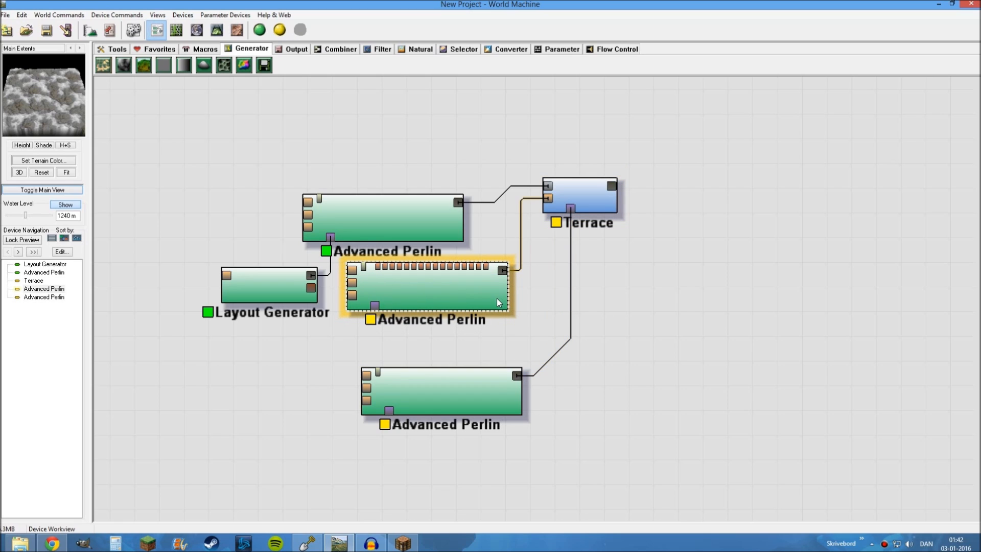
{"action": "left_click_drag", "start_coordinate": [492, 388], "coordinate": [529, 356]}
View the Terrace device's output in 3D and examine the island preview from another side
{"action": "left_click", "coordinate": [581, 189]}
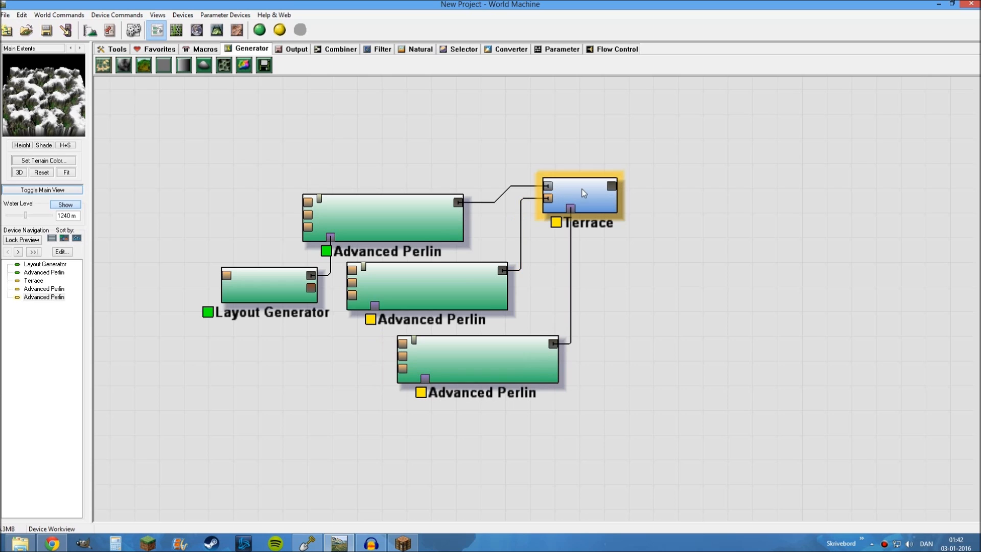
{"action": "left_click", "coordinate": [218, 32]}
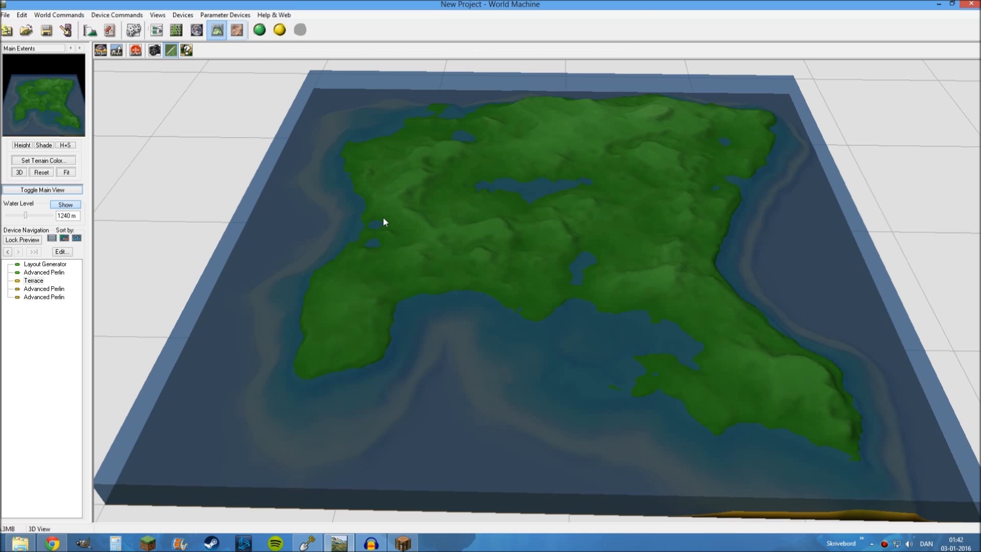
{"action": "scroll", "coordinate": [438, 284], "scroll_direction": "up", "scroll_amount": 3}
{"action": "scroll", "coordinate": [438, 284], "scroll_direction": "down", "scroll_amount": 3}
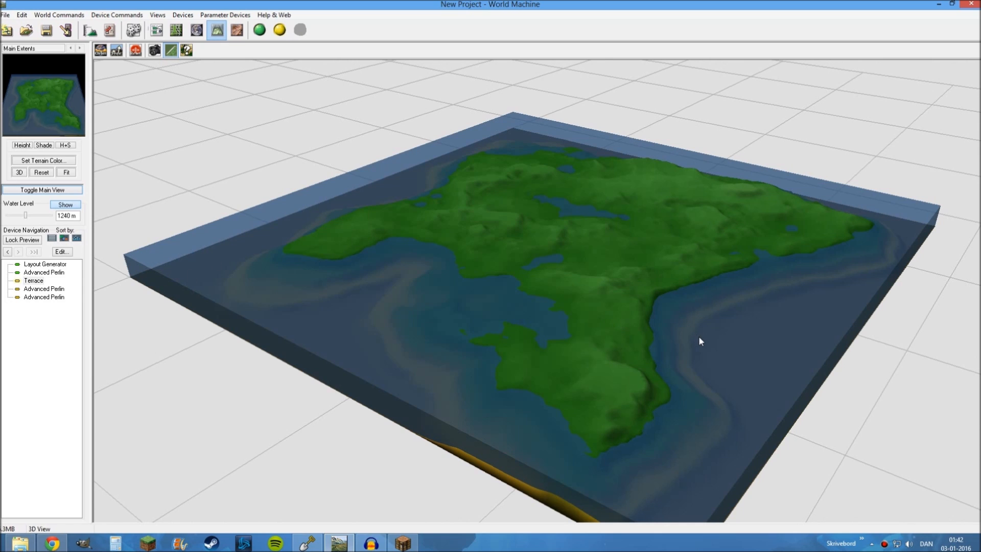
{"action": "left_click_drag", "start_coordinate": [700, 341], "coordinate": [688, 328]}
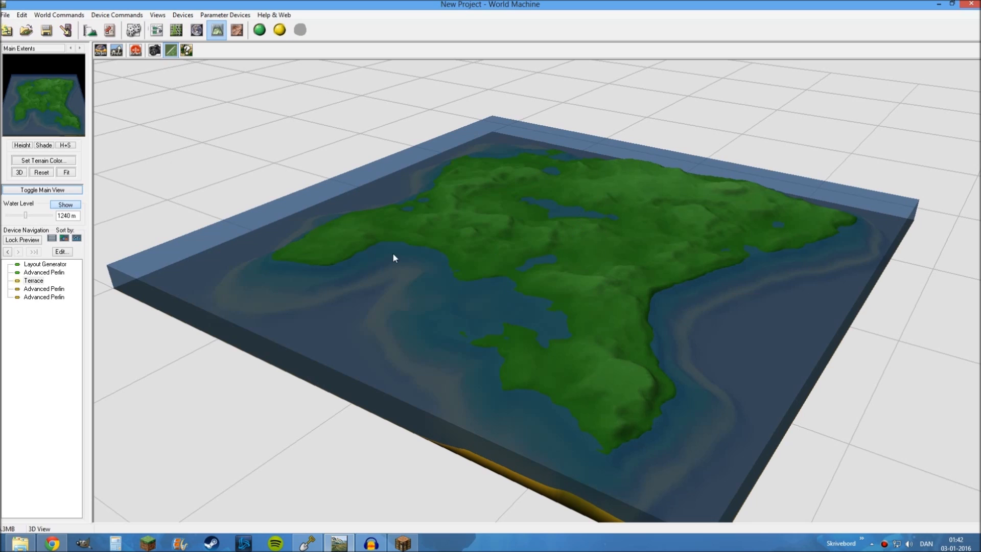
Set the Terrace device's number of terraces to 12, keeping the Sharp method
{"action": "double_click", "coordinate": [34, 282]}
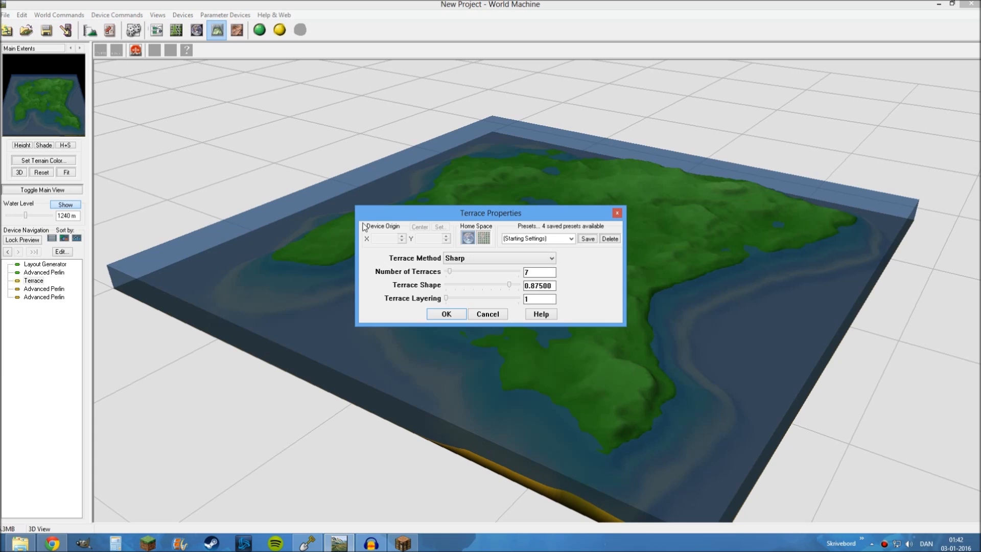
{"action": "left_click_drag", "start_coordinate": [388, 214], "coordinate": [154, 83]}
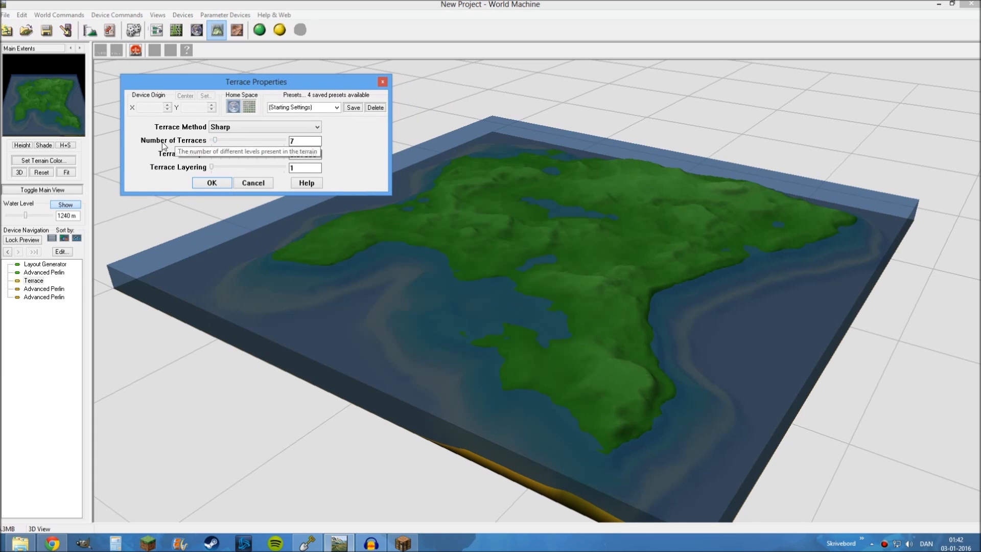
{"action": "left_click_drag", "start_coordinate": [215, 140], "coordinate": [218, 143]}
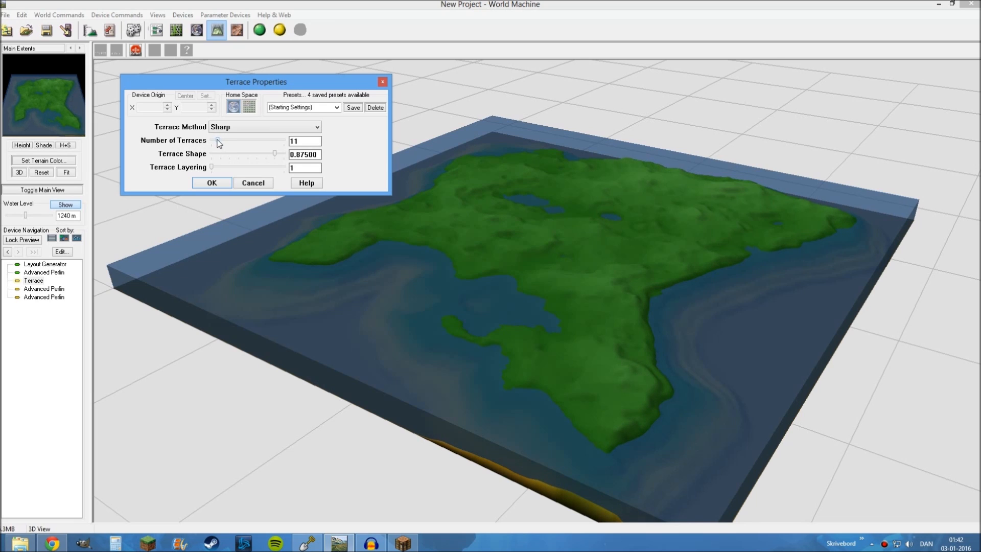
{"action": "left_click_drag", "start_coordinate": [219, 142], "coordinate": [220, 142]}
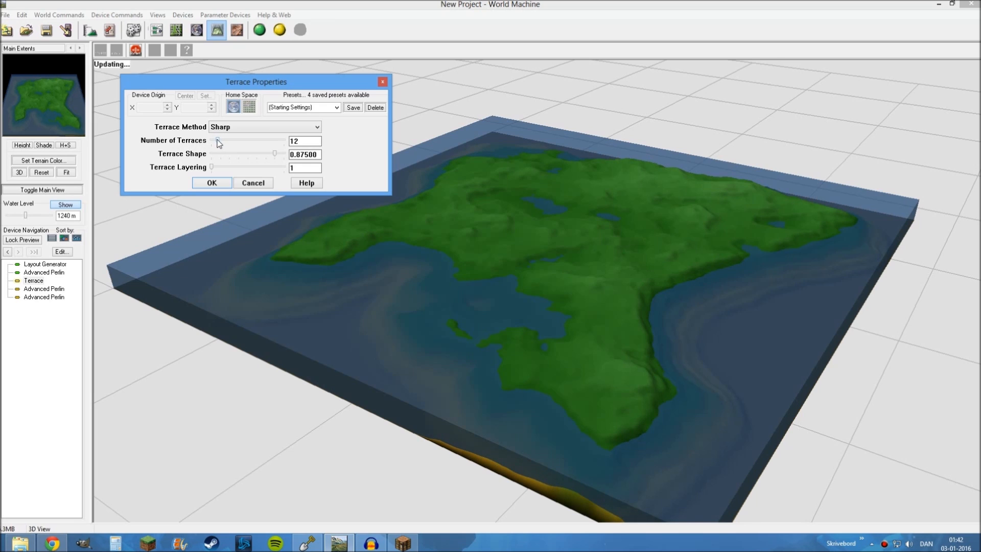
{"action": "left_click", "coordinate": [213, 183]}
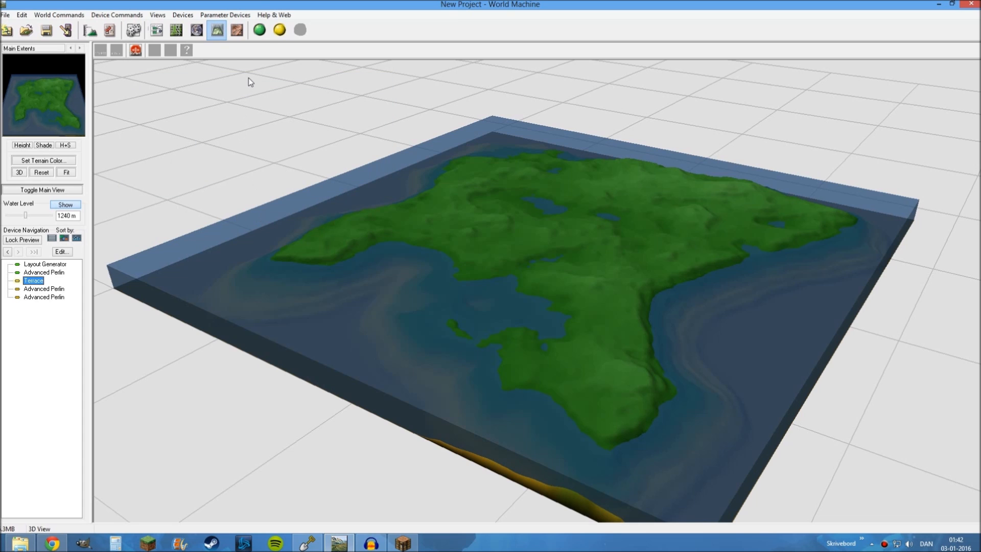
Build the terrain with the terraces and inspect the island's stepped surface up close in 3D
{"action": "left_click", "coordinate": [260, 30]}
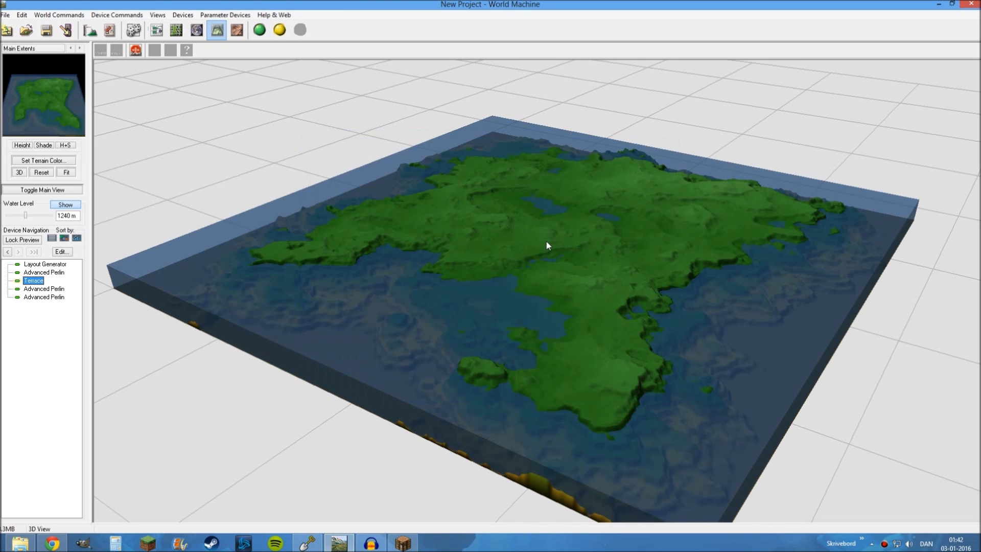
{"action": "left_click_drag", "start_coordinate": [596, 268], "coordinate": [442, 283]}
{"action": "scroll", "coordinate": [546, 310], "scroll_direction": "up", "scroll_amount": 5}
{"action": "scroll", "coordinate": [547, 311], "scroll_direction": "up", "scroll_amount": 3}
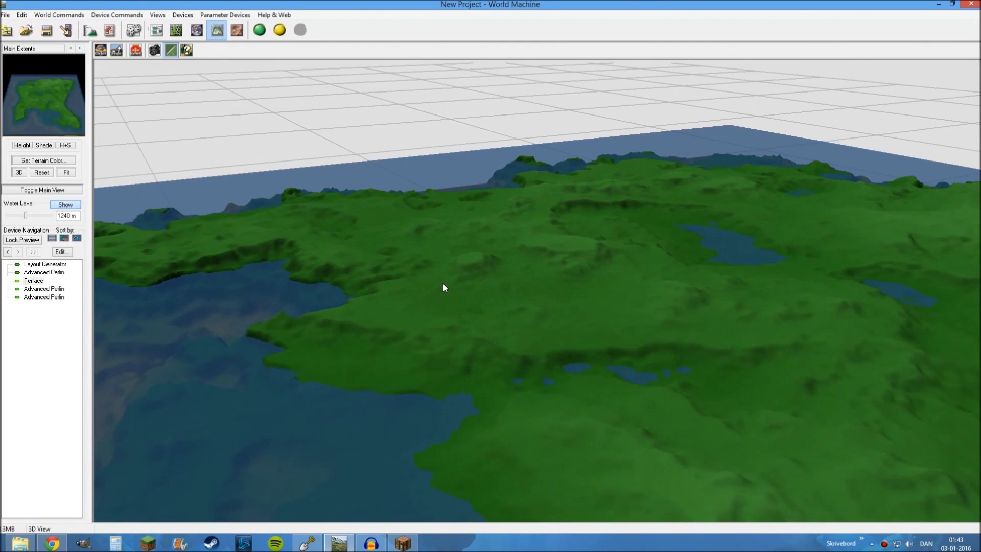
Add an Erosion device to the device network beside the Terrace
{"action": "scroll", "coordinate": [443, 283], "scroll_direction": "down", "scroll_amount": 4}
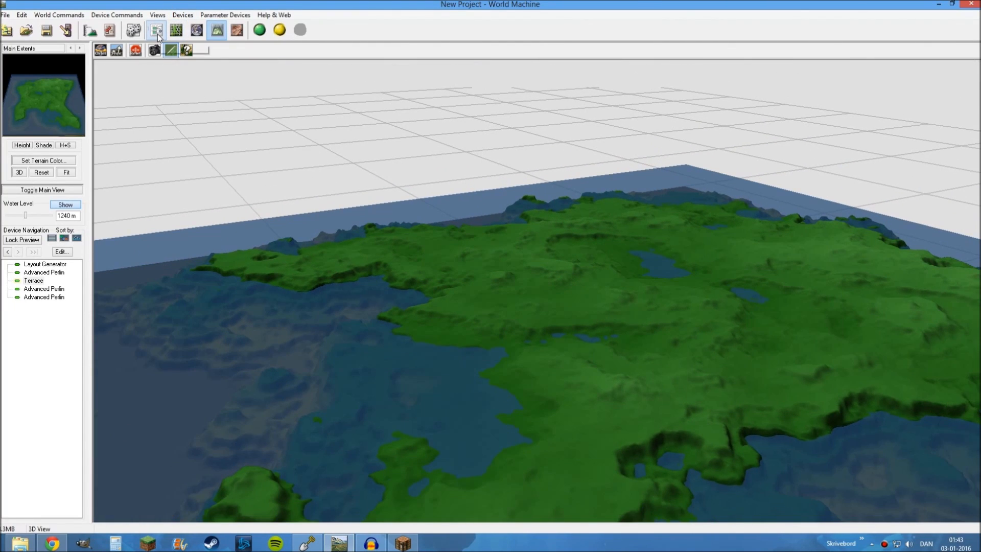
{"action": "left_click", "coordinate": [156, 33]}
{"action": "right_click_drag", "start_coordinate": [692, 291], "coordinate": [572, 247]}
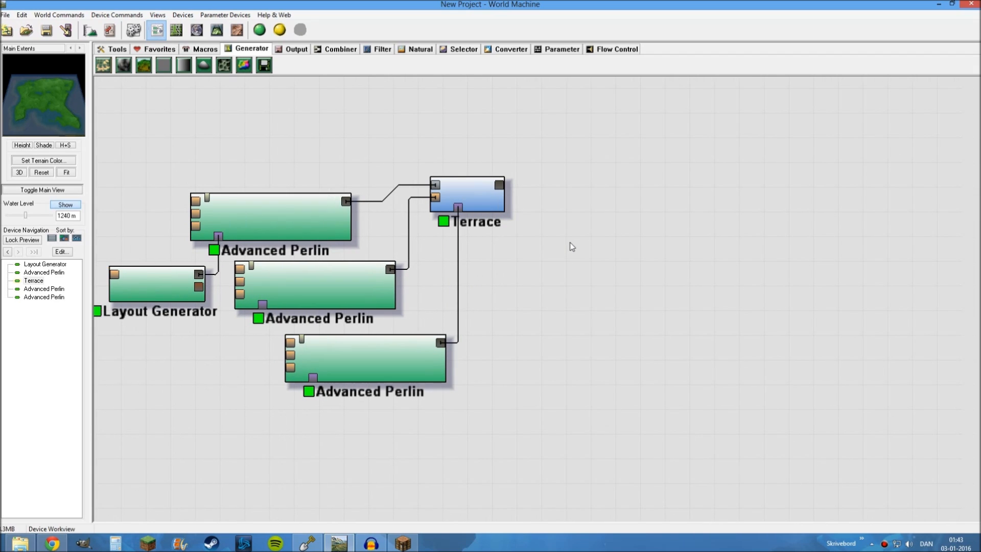
{"action": "left_click", "coordinate": [417, 51]}
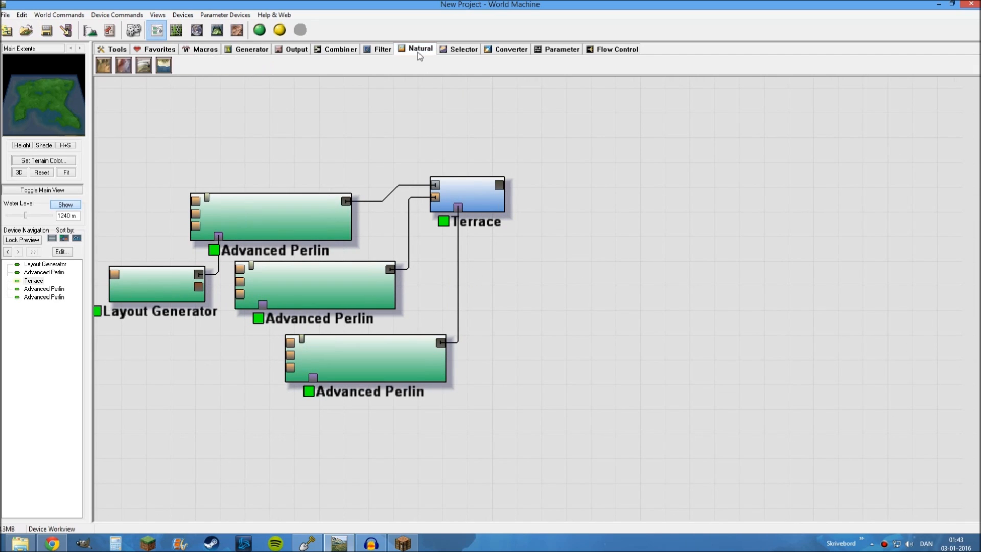
{"action": "left_click", "coordinate": [103, 65]}
{"action": "left_click", "coordinate": [623, 203]}
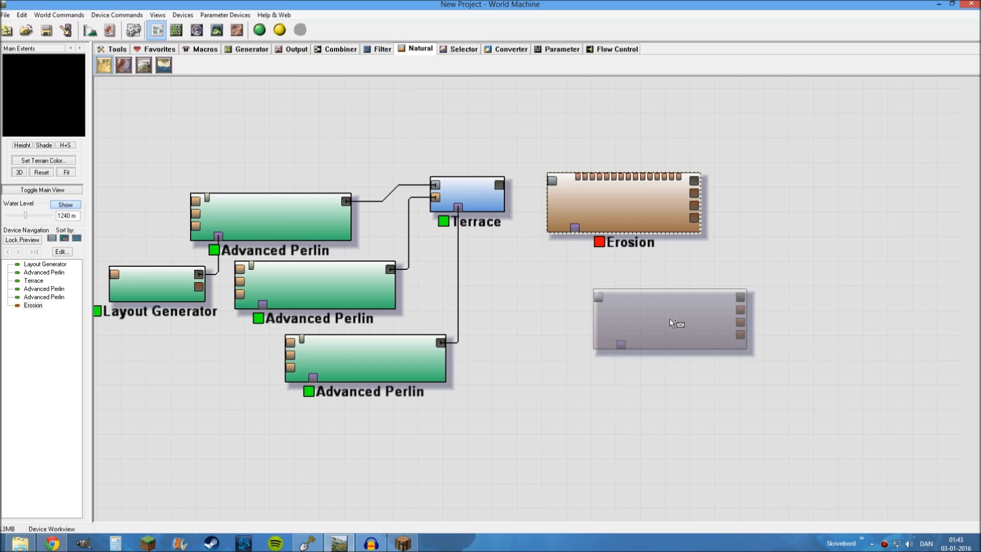
{"action": "left_click_drag", "start_coordinate": [657, 220], "coordinate": [637, 210]}
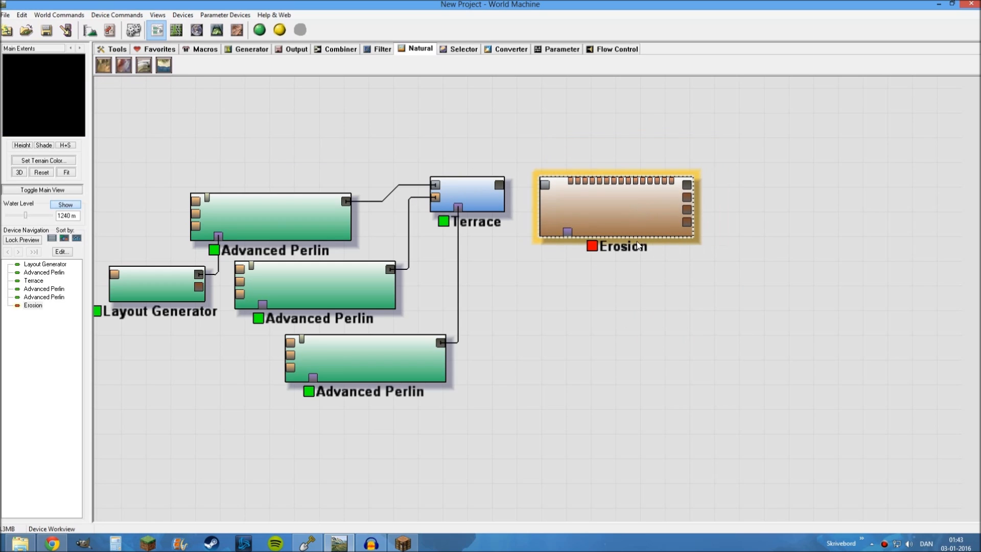
{"action": "left_click", "coordinate": [626, 276]}
Connect the Terrace's primary output to the Erosion device's primary input
{"action": "left_click", "coordinate": [486, 189]}
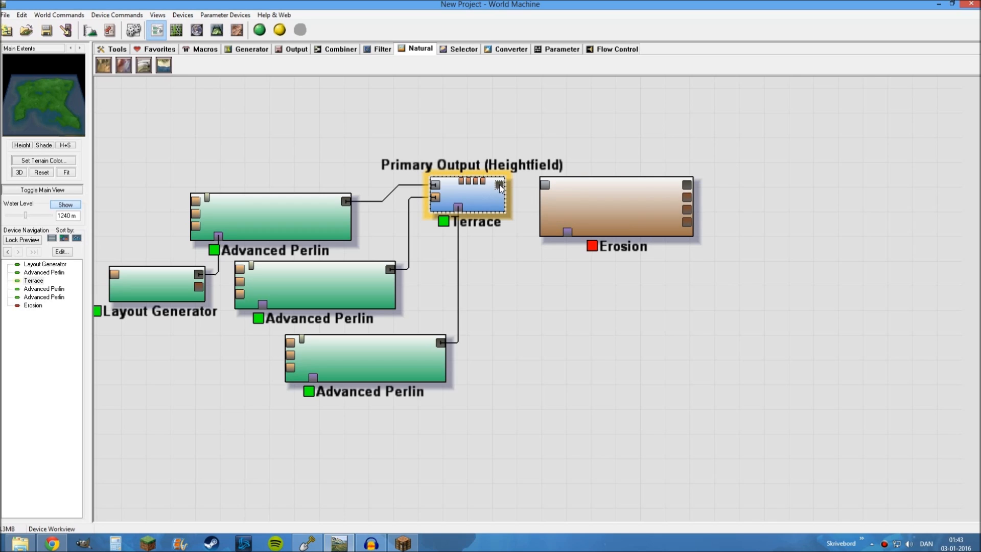
{"action": "left_click_drag", "start_coordinate": [499, 185], "coordinate": [546, 187]}
{"action": "left_click", "coordinate": [586, 211]}
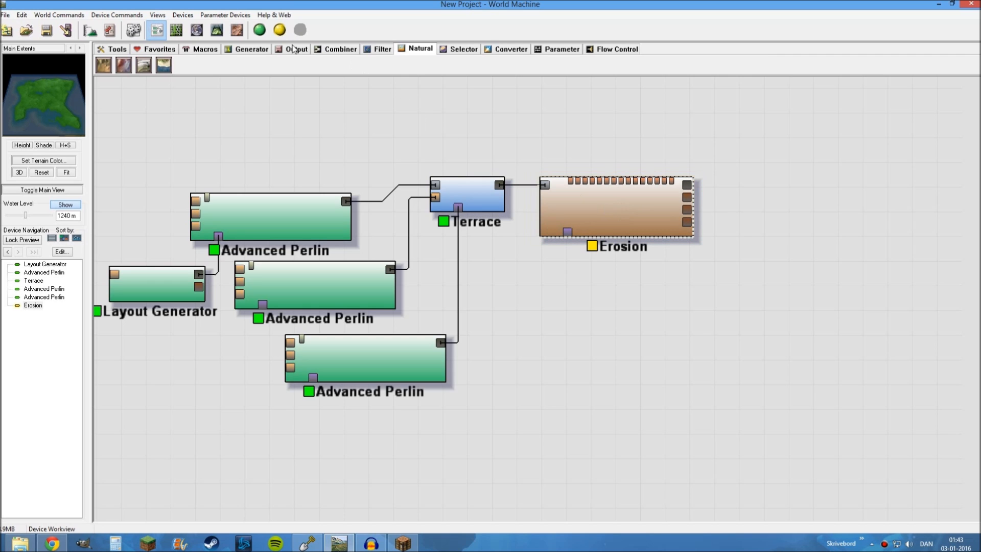
With the 3D preview shown, set Erosion to Channeled Erosion, rock hardness 0.206, sediment carry amount 0.810 and filter strength 0.810
{"action": "left_click", "coordinate": [217, 31]}
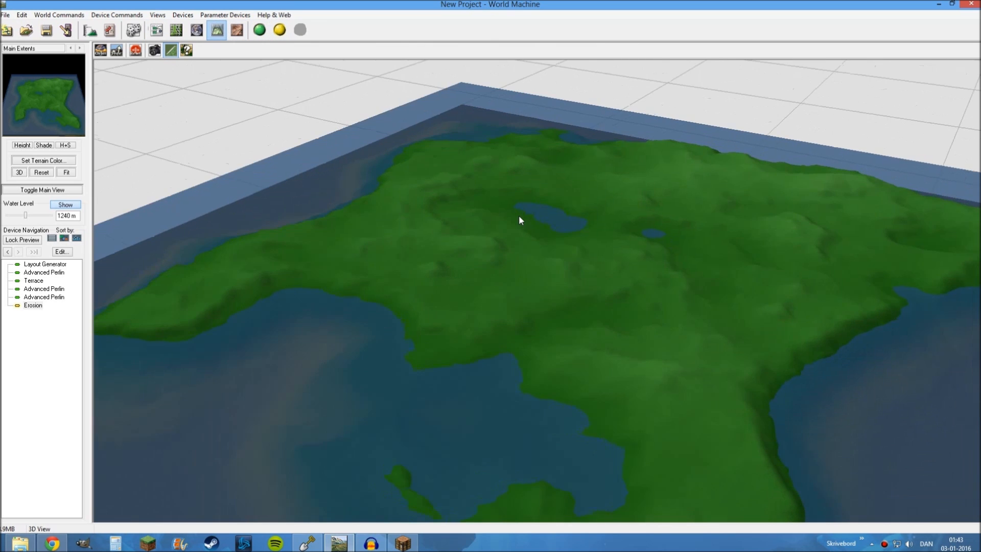
{"action": "scroll", "coordinate": [520, 219], "scroll_direction": "down", "scroll_amount": 3}
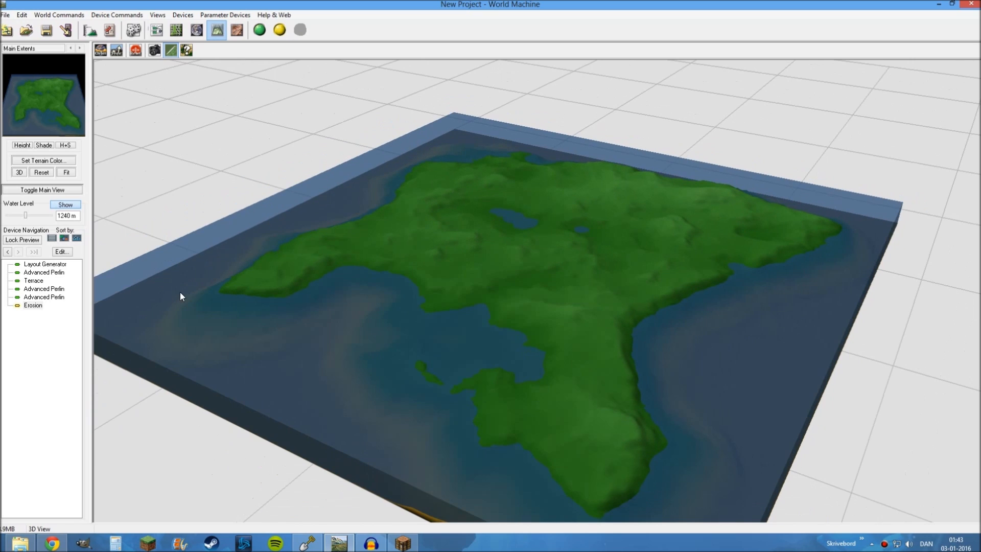
{"action": "double_click", "coordinate": [32, 306]}
{"action": "left_click_drag", "start_coordinate": [420, 172], "coordinate": [167, 68]}
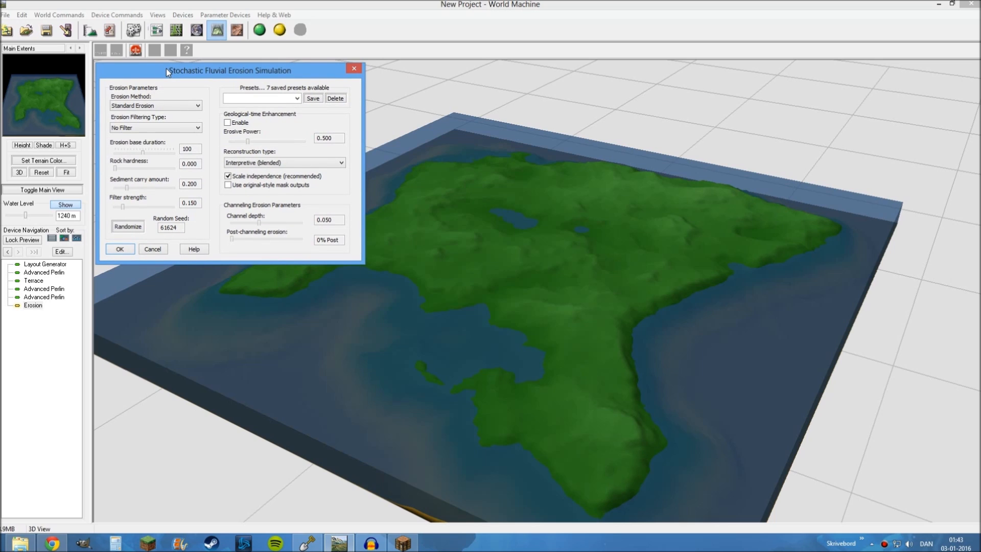
{"action": "left_click_drag", "start_coordinate": [166, 68], "coordinate": [167, 69]}
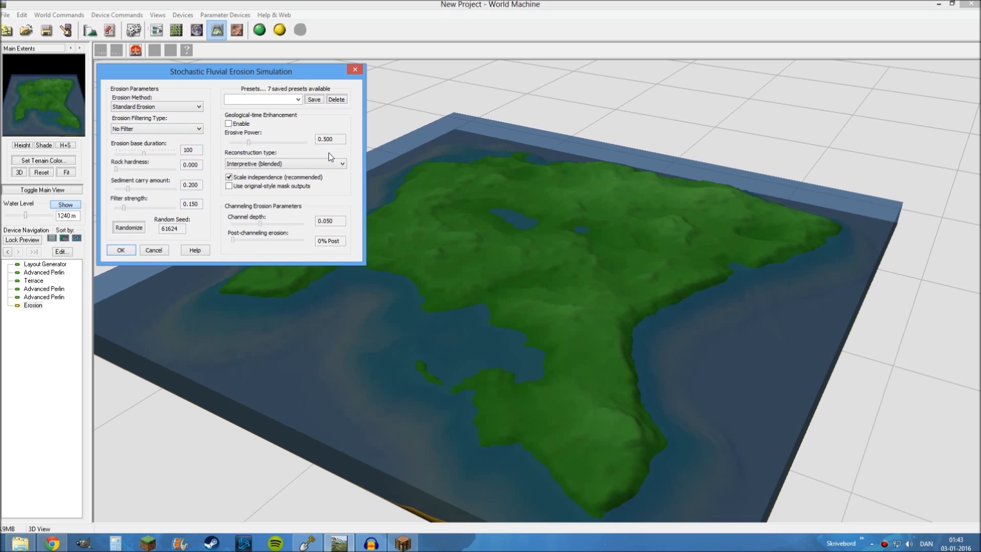
{"action": "left_click", "coordinate": [178, 107]}
{"action": "left_click", "coordinate": [122, 124]}
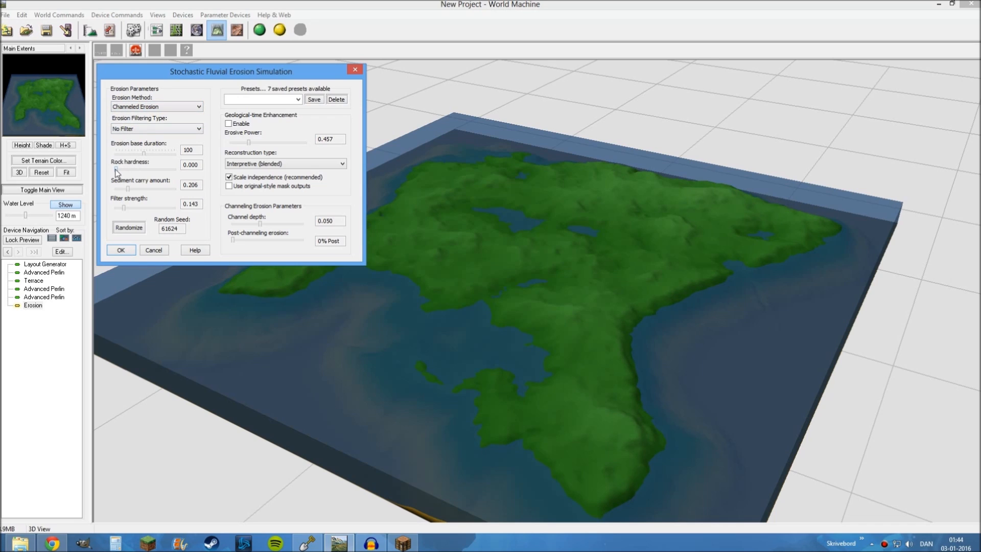
{"action": "left_click_drag", "start_coordinate": [115, 169], "coordinate": [127, 170]}
{"action": "left_click_drag", "start_coordinate": [142, 188], "coordinate": [163, 207]}
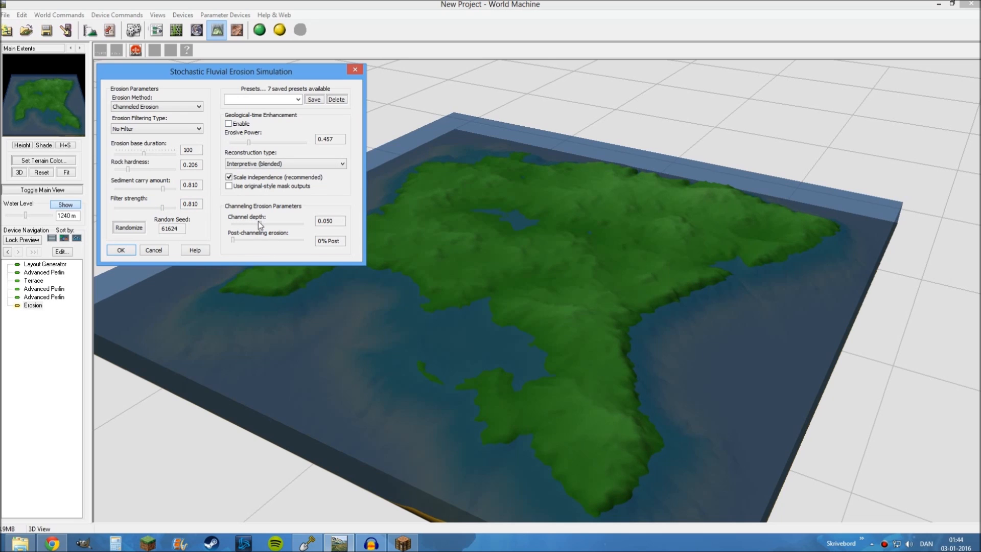
Lower the erosion's channel depth, raise post-channeling erosion, and enable geological-time enhancement with a stronger erosive power
{"action": "left_click_drag", "start_coordinate": [257, 228], "coordinate": [245, 230]}
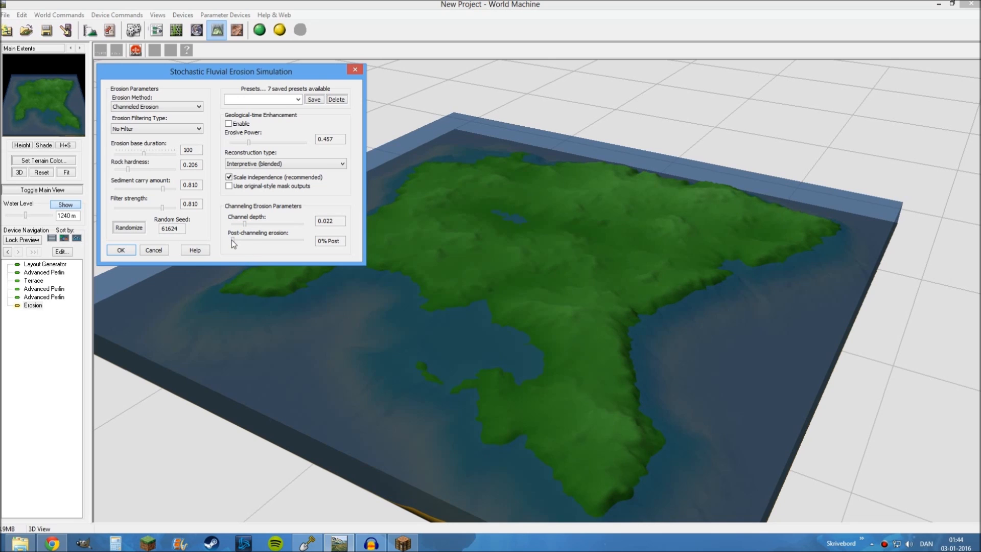
{"action": "left_click_drag", "start_coordinate": [232, 240], "coordinate": [274, 243]}
{"action": "left_click", "coordinate": [228, 123]}
{"action": "left_click_drag", "start_coordinate": [249, 144], "coordinate": [259, 147]}
{"action": "left_click", "coordinate": [121, 251]}
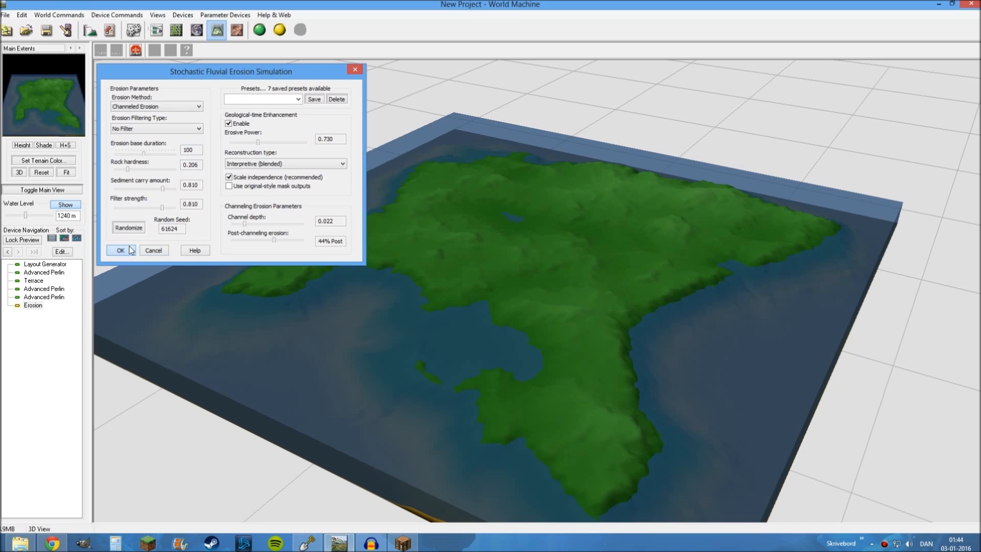
Build the terrain with the erosion applied and inspect the island's coast and surface from several sides in 3D
{"action": "left_click", "coordinate": [260, 31]}
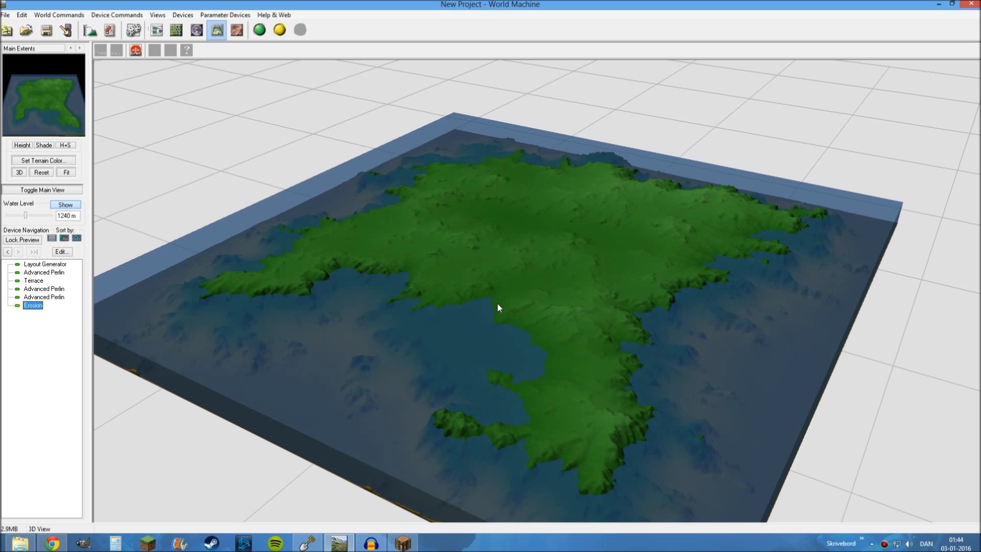
{"action": "left_click_drag", "start_coordinate": [514, 336], "coordinate": [620, 351]}
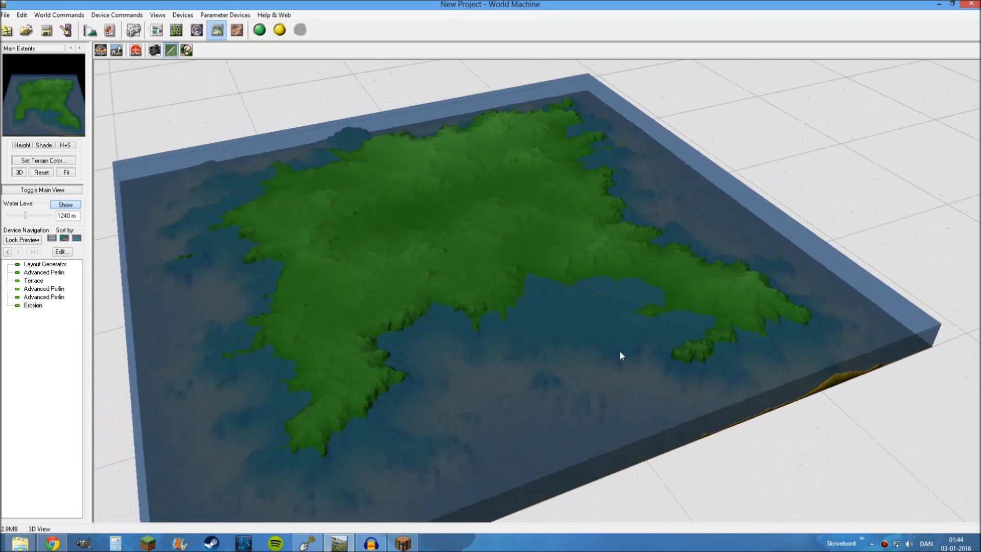
{"action": "scroll", "coordinate": [451, 296], "scroll_direction": "up", "scroll_amount": 3}
{"action": "left_click_drag", "start_coordinate": [451, 296], "coordinate": [382, 285]}
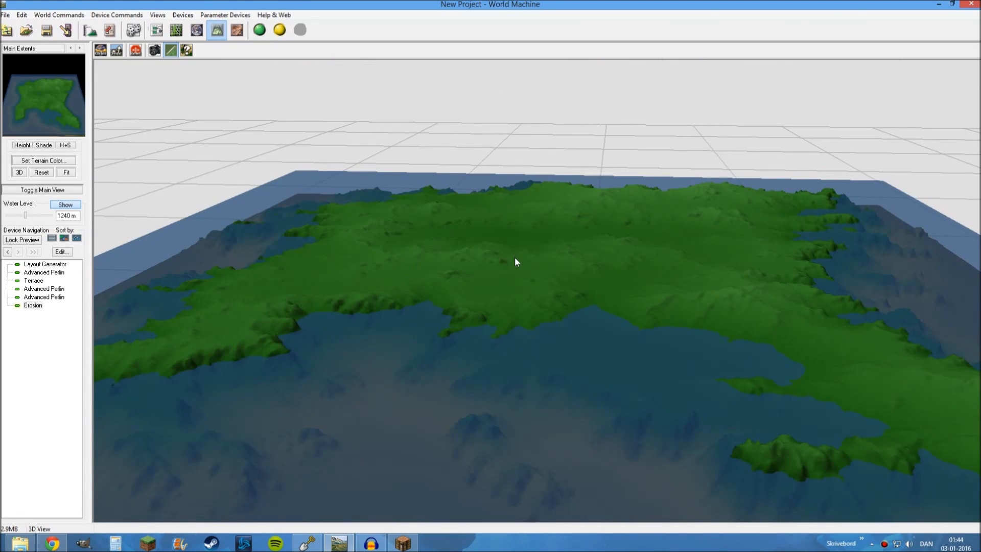
{"action": "left_click_drag", "start_coordinate": [515, 261], "coordinate": [575, 275]}
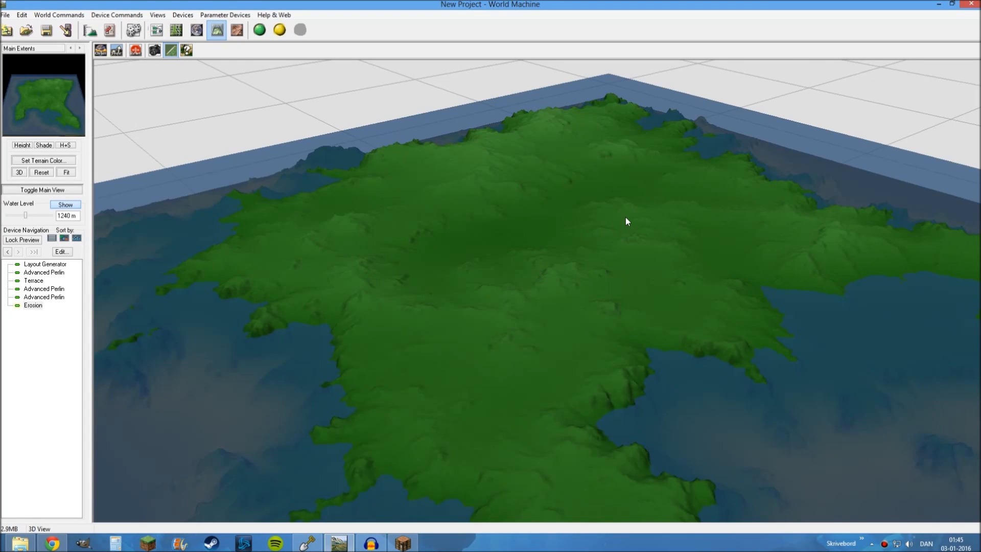
{"action": "left_click_drag", "start_coordinate": [626, 218], "coordinate": [407, 217]}
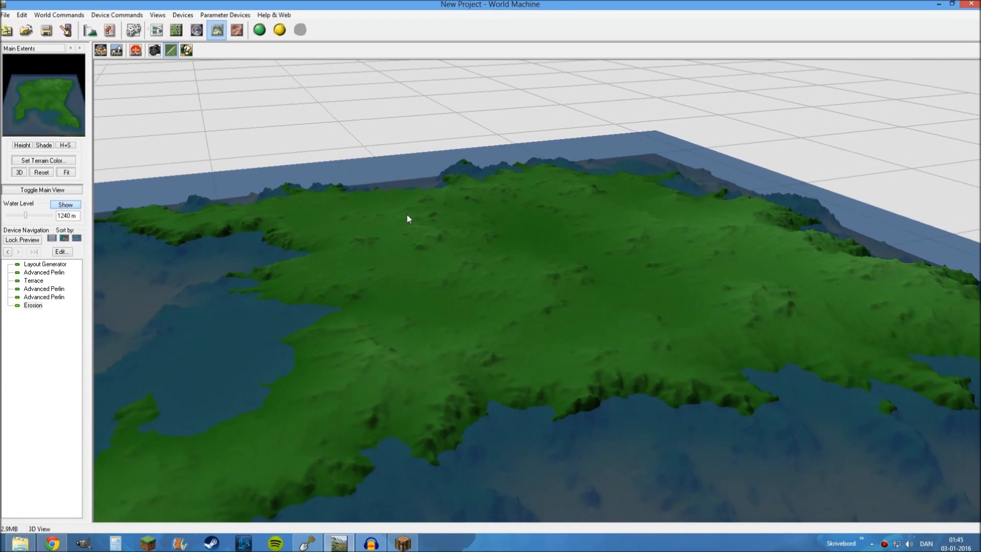
{"action": "left_click_drag", "start_coordinate": [529, 265], "coordinate": [342, 161]}
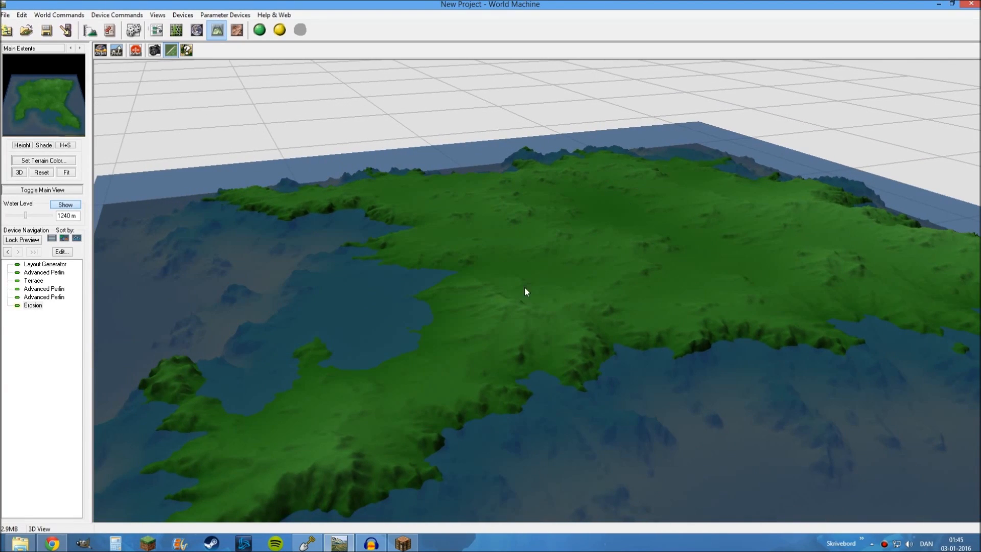
{"action": "left_click_drag", "start_coordinate": [524, 290], "coordinate": [791, 233]}
{"action": "scroll", "coordinate": [425, 296], "scroll_direction": "down", "scroll_amount": 5}
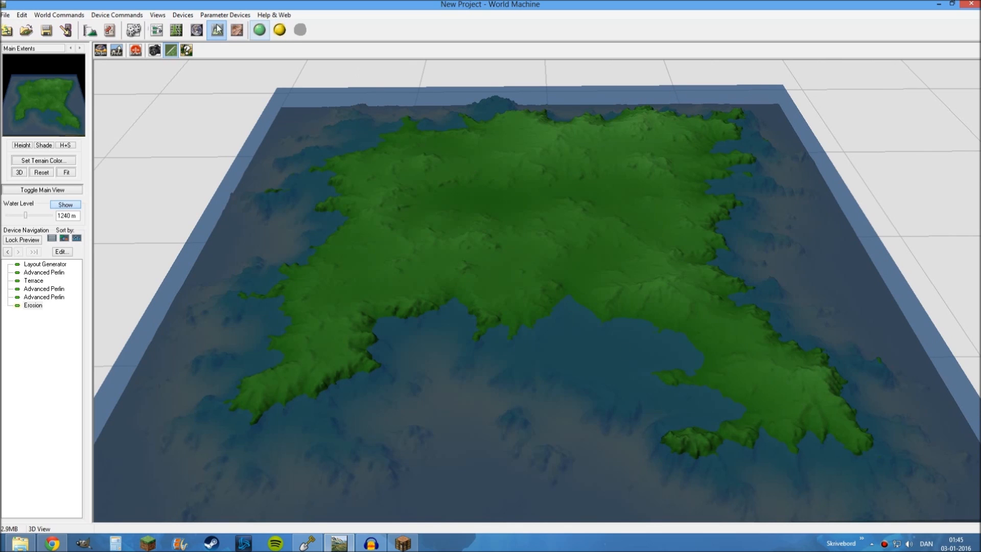
Return to the device network and lock the preview on the Erosion device
{"action": "left_click", "coordinate": [156, 30]}
{"action": "left_click_drag", "start_coordinate": [572, 373], "coordinate": [587, 302]}
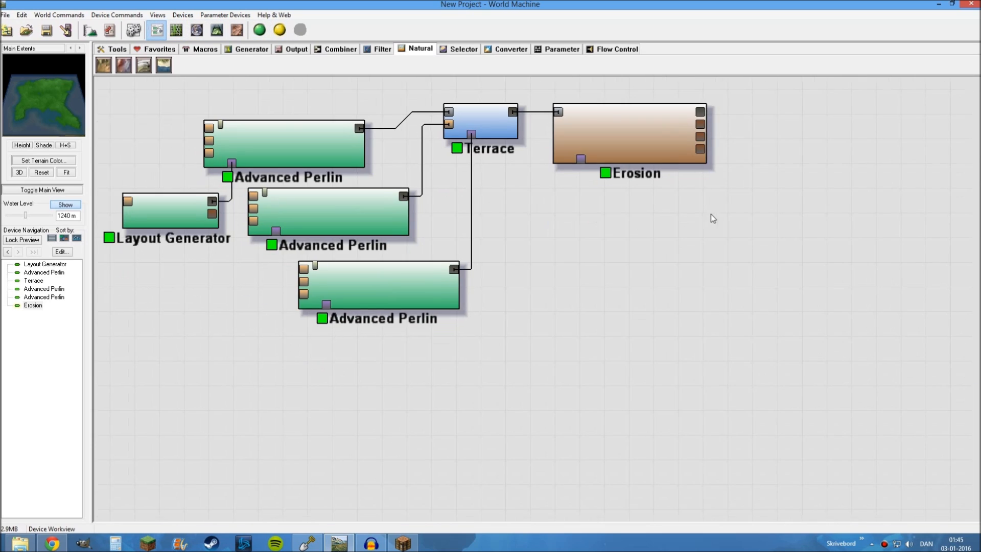
{"action": "scroll", "coordinate": [567, 365], "scroll_direction": "down", "scroll_amount": 1}
{"action": "left_click_drag", "start_coordinate": [567, 366], "coordinate": [614, 380]}
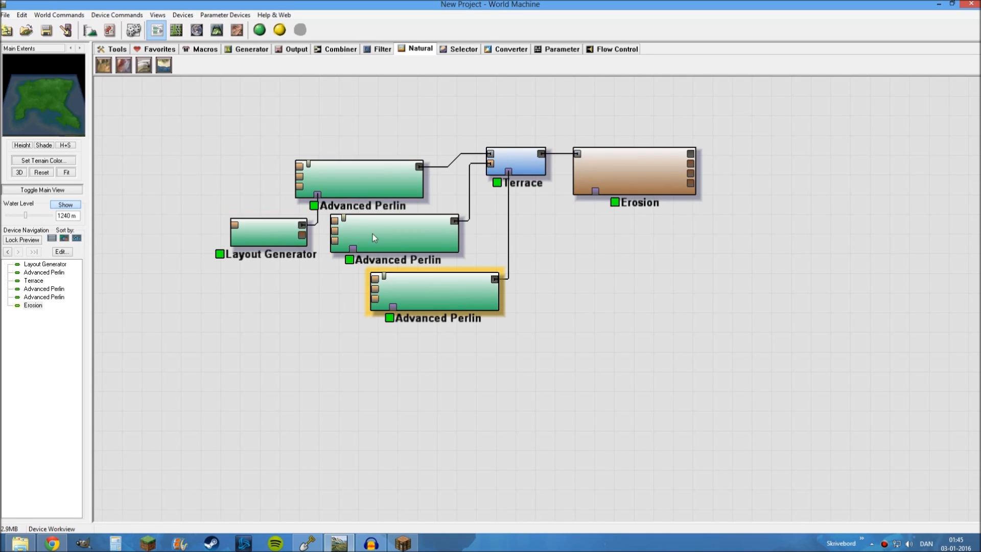
{"action": "left_click_drag", "start_coordinate": [353, 427], "coordinate": [356, 407]}
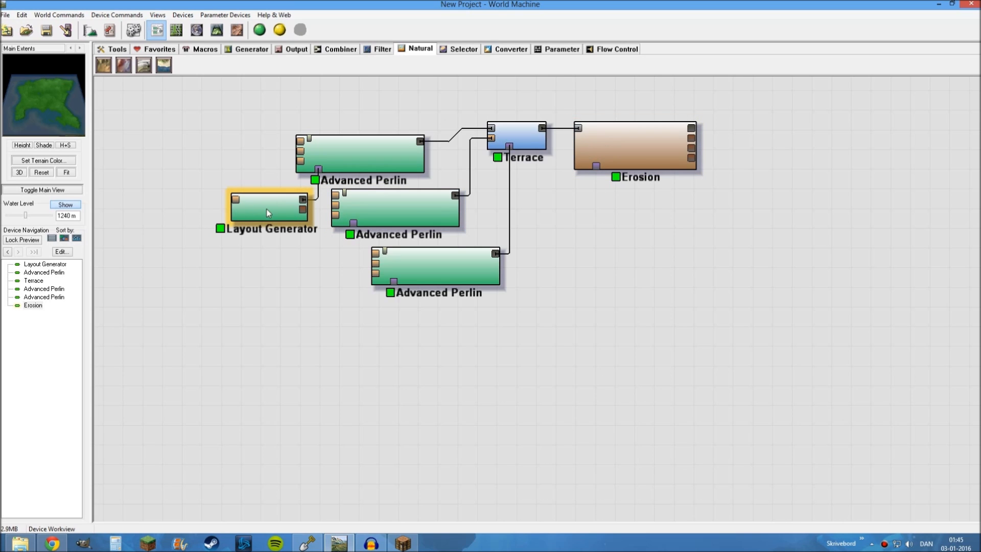
{"action": "mouse_move", "coordinate": [679, 355]}
{"action": "middle_mouse_down"}
{"action": "mouse_move", "coordinate": [652, 338]}
{"action": "mouse_move", "coordinate": [674, 362]}
{"action": "middle_mouse_up"}
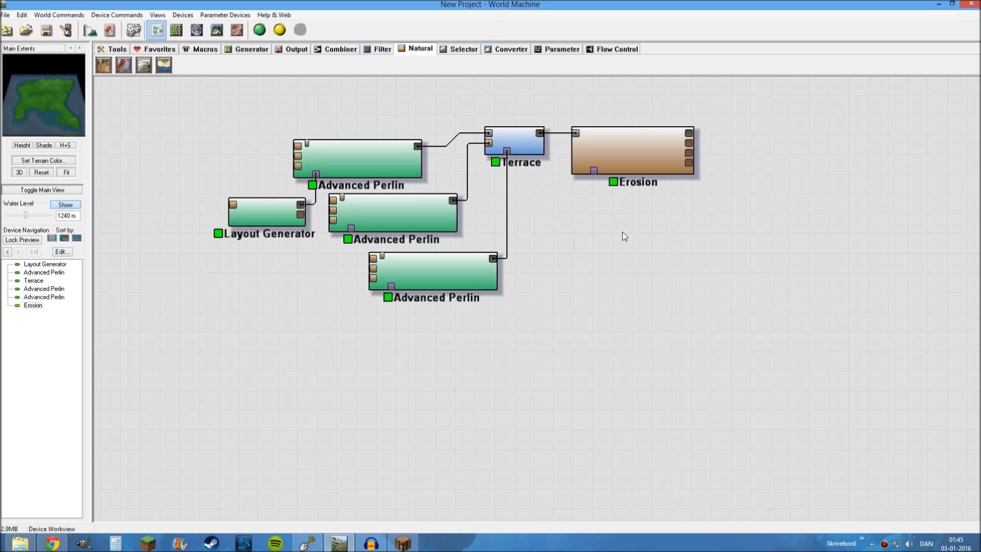
{"action": "right_click", "coordinate": [637, 154]}
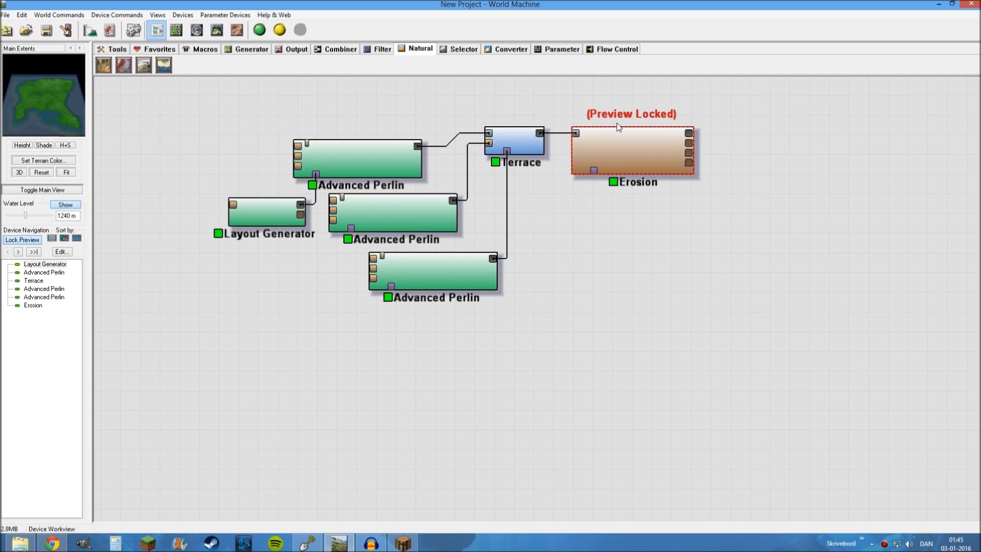
{"action": "left_click", "coordinate": [619, 156]}
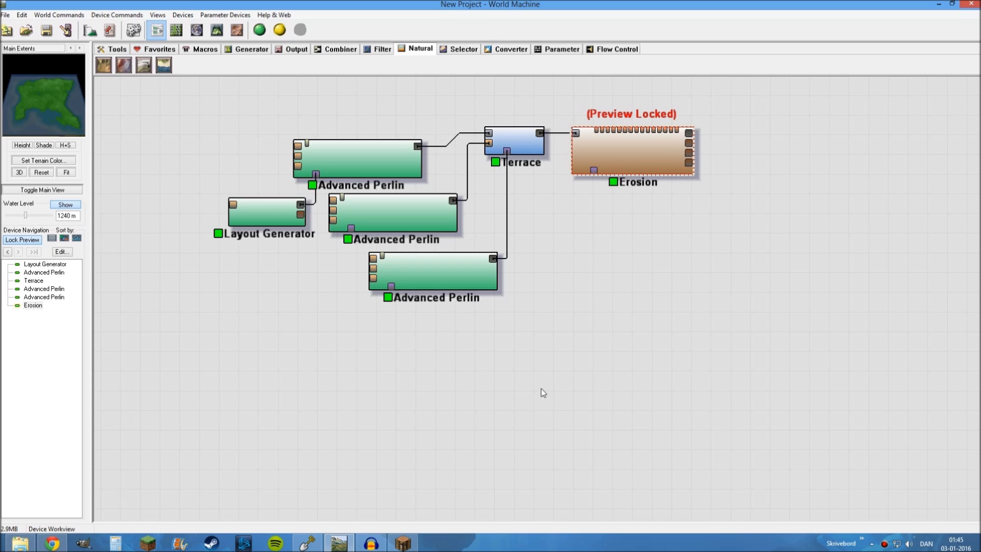
Add a second Layout Generator in the empty area below the existing devices
{"action": "left_click_drag", "start_coordinate": [541, 388], "coordinate": [587, 325]}
{"action": "left_click_drag", "start_coordinate": [597, 292], "coordinate": [541, 304]}
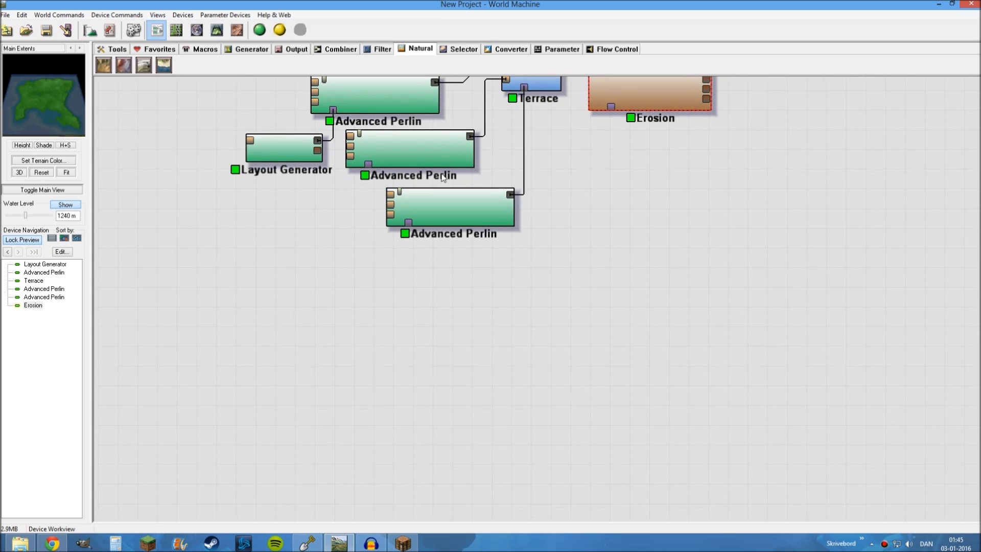
{"action": "left_click", "coordinate": [246, 50]}
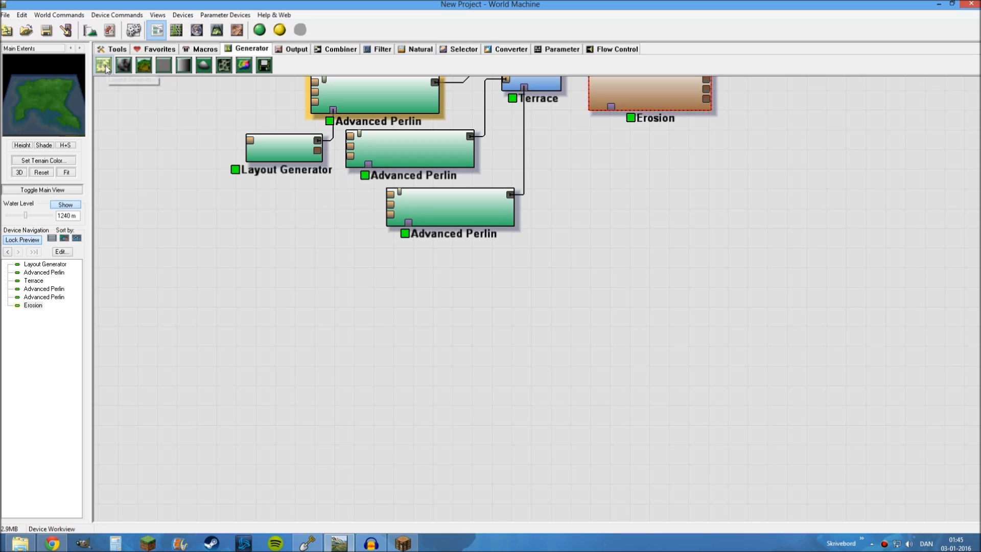
{"action": "left_click", "coordinate": [104, 66]}
{"action": "left_click", "coordinate": [338, 359]}
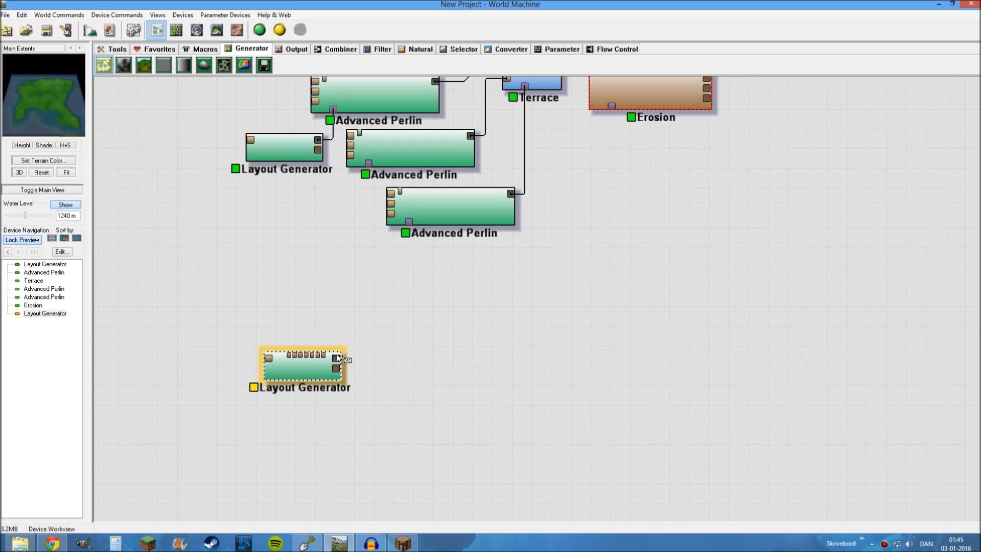
{"action": "right_click", "coordinate": [420, 339]}
{"action": "left_click_drag", "start_coordinate": [299, 371], "coordinate": [312, 377]}
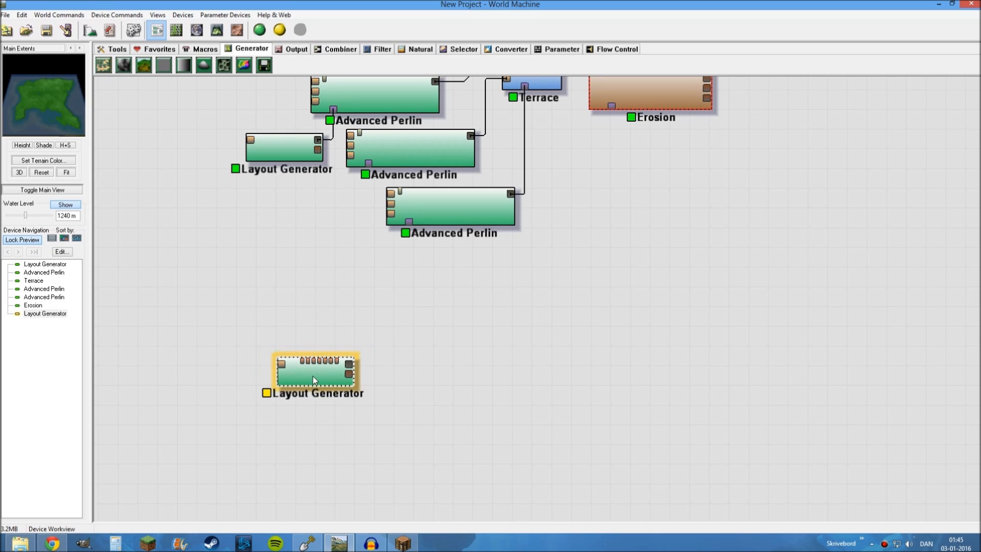
Open the new Layout Generator's layout and examine the eroded island from above
{"action": "double_click", "coordinate": [314, 367]}
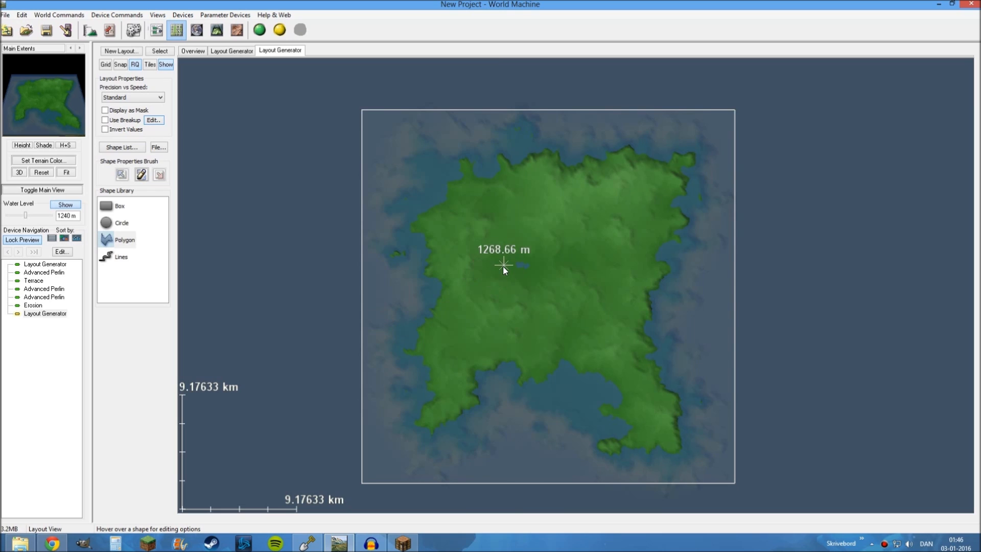
{"action": "scroll", "coordinate": [502, 266], "scroll_direction": "up", "scroll_amount": 2}
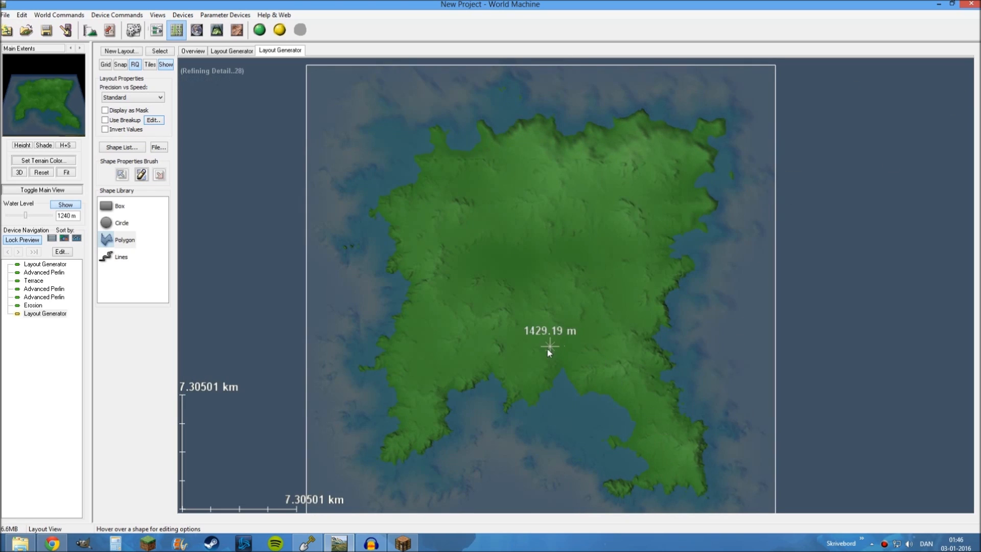
{"action": "left_click_drag", "start_coordinate": [547, 350], "coordinate": [568, 312]}
{"action": "mouse_move", "coordinate": [575, 219]}
{"action": "left_mouse_down"}
{"action": "mouse_move", "coordinate": [578, 247]}
{"action": "mouse_move", "coordinate": [573, 238]}
{"action": "left_mouse_up"}
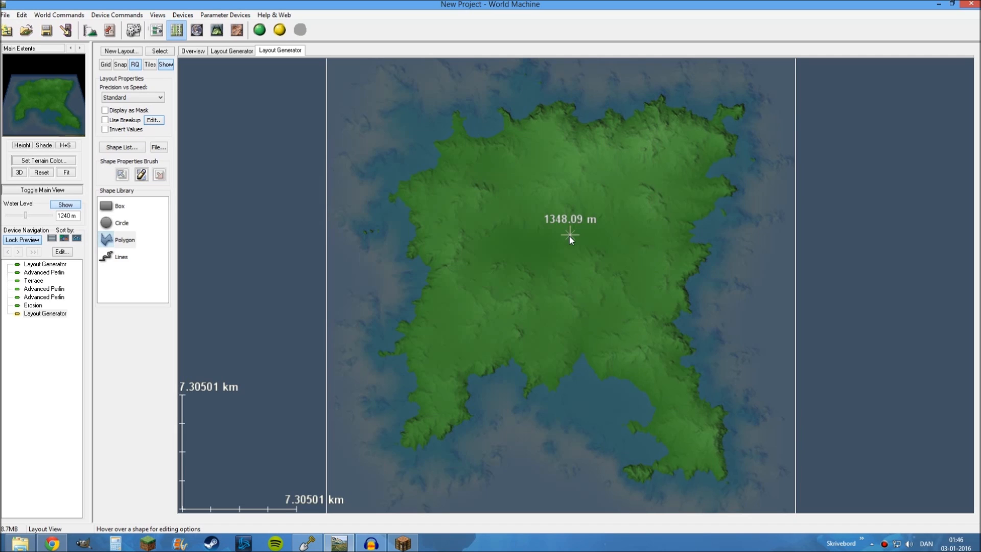
{"action": "left_click_drag", "start_coordinate": [559, 229], "coordinate": [545, 291]}
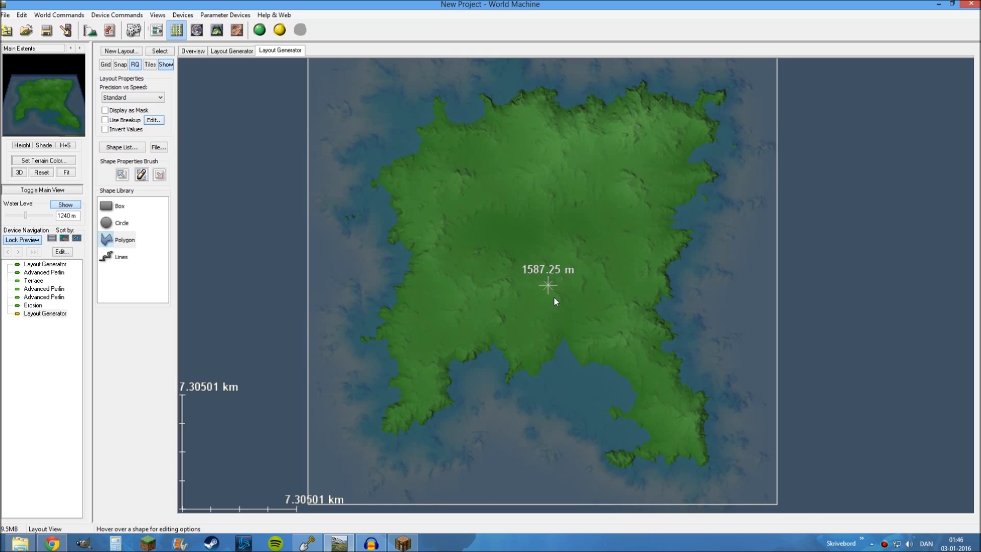
{"action": "left_click_drag", "start_coordinate": [553, 298], "coordinate": [578, 267]}
{"action": "left_click_drag", "start_coordinate": [672, 253], "coordinate": [663, 217]}
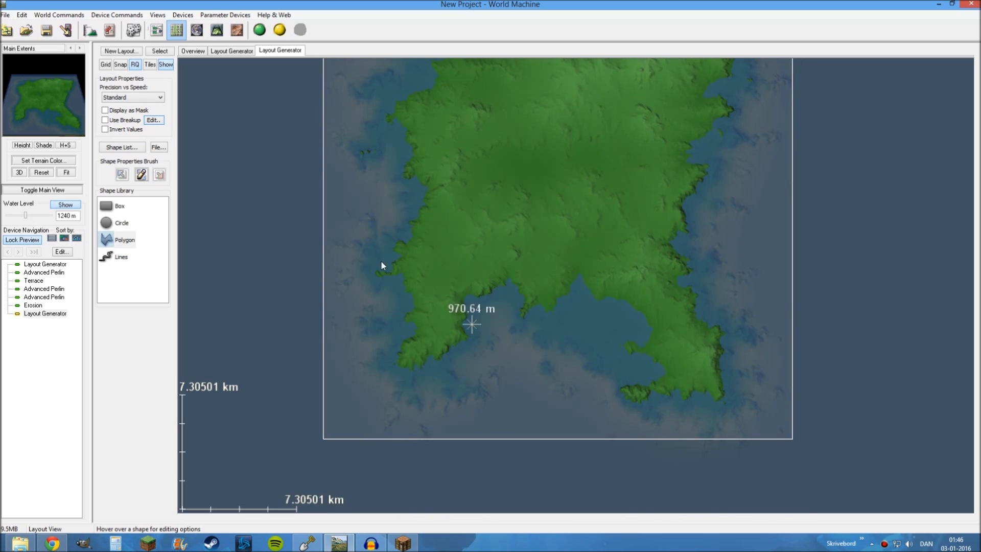
Place a small circle shape on the land at the island's northwestern corner
{"action": "left_click_drag", "start_coordinate": [417, 185], "coordinate": [449, 241]}
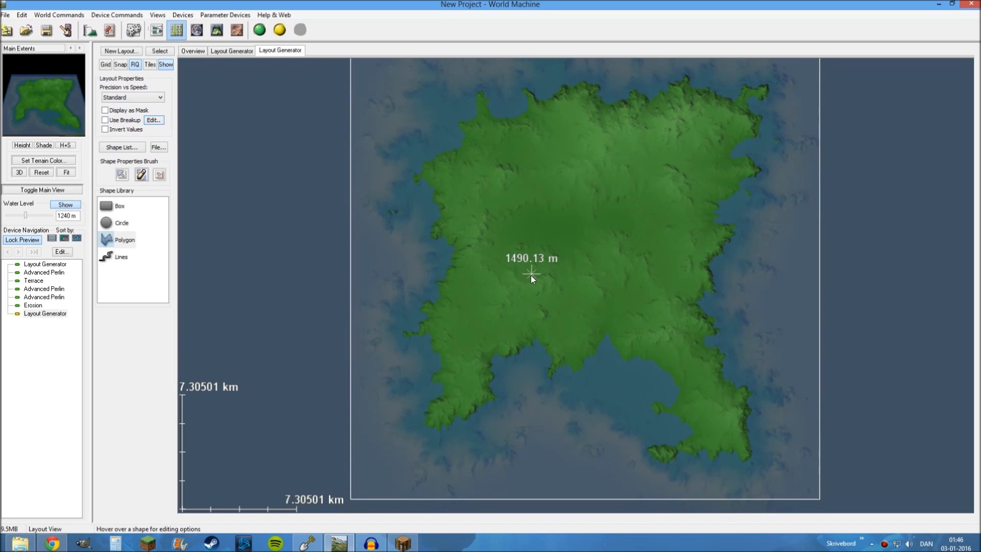
{"action": "scroll", "coordinate": [537, 274], "scroll_direction": "up", "scroll_amount": 2}
{"action": "left_click_drag", "start_coordinate": [539, 274], "coordinate": [535, 212]}
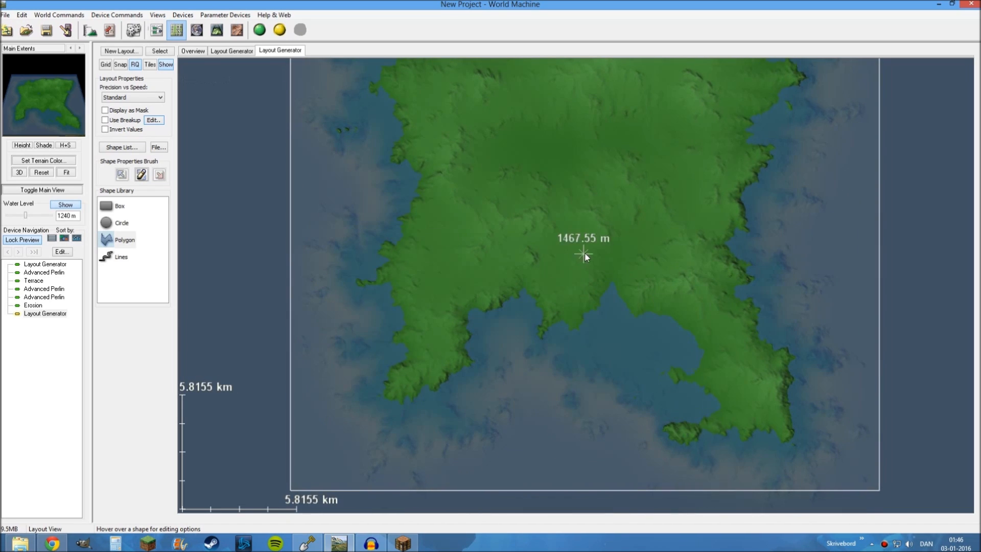
{"action": "left_click_drag", "start_coordinate": [584, 254], "coordinate": [570, 301]}
{"action": "left_click_drag", "start_coordinate": [623, 206], "coordinate": [623, 236]}
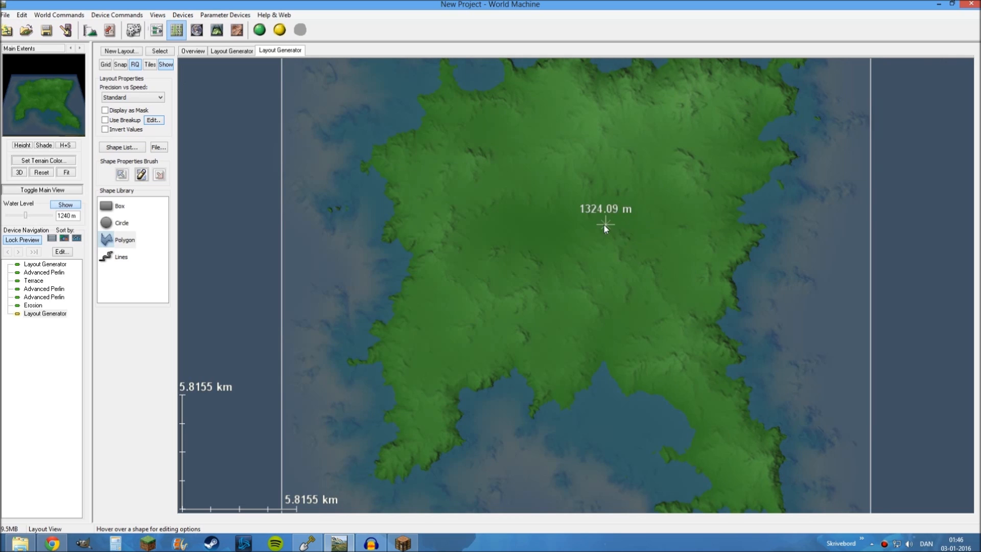
{"action": "left_click_drag", "start_coordinate": [516, 176], "coordinate": [539, 189]}
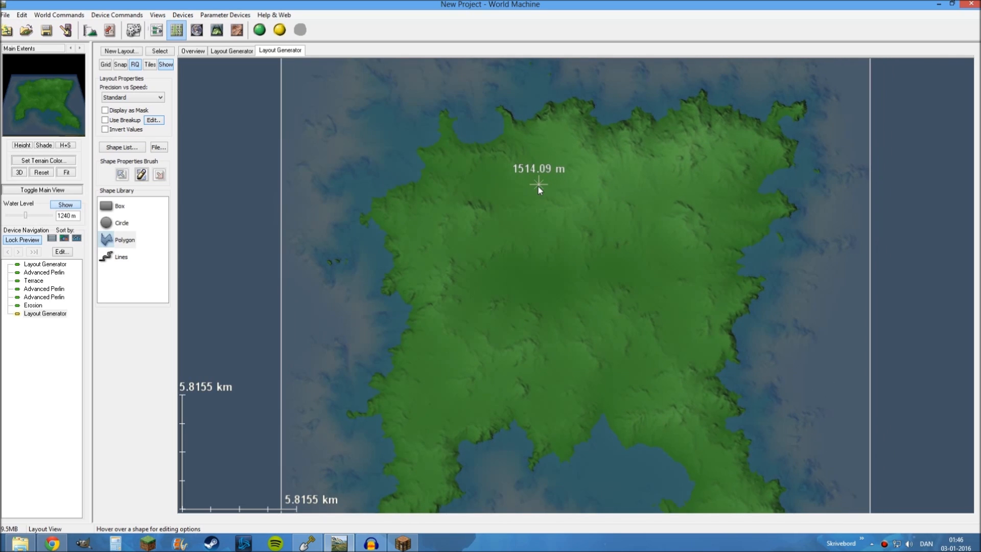
{"action": "left_click", "coordinate": [121, 225]}
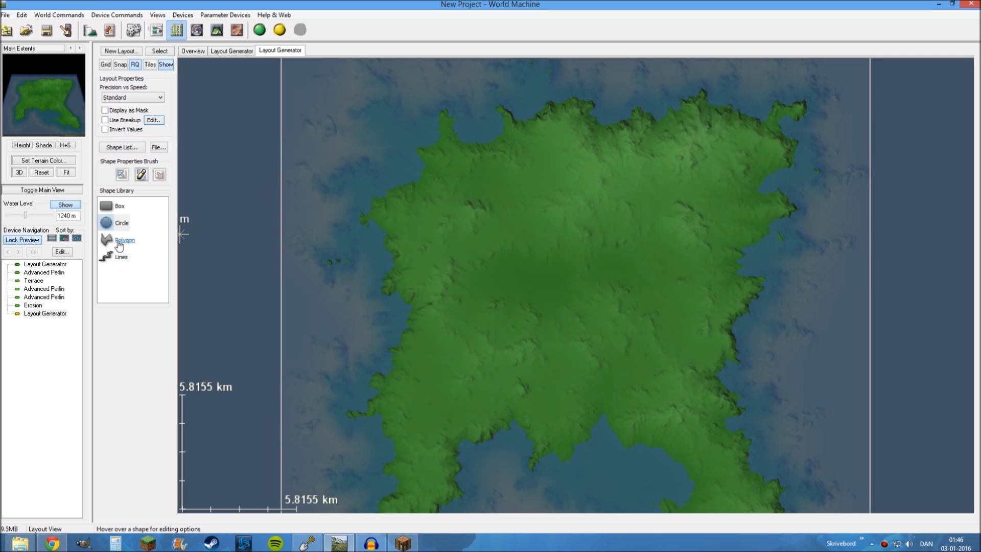
{"action": "left_click_drag", "start_coordinate": [106, 222], "coordinate": [161, 277]}
{"action": "left_click_drag", "start_coordinate": [453, 265], "coordinate": [445, 311]}
{"action": "left_click_drag", "start_coordinate": [431, 204], "coordinate": [449, 209]}
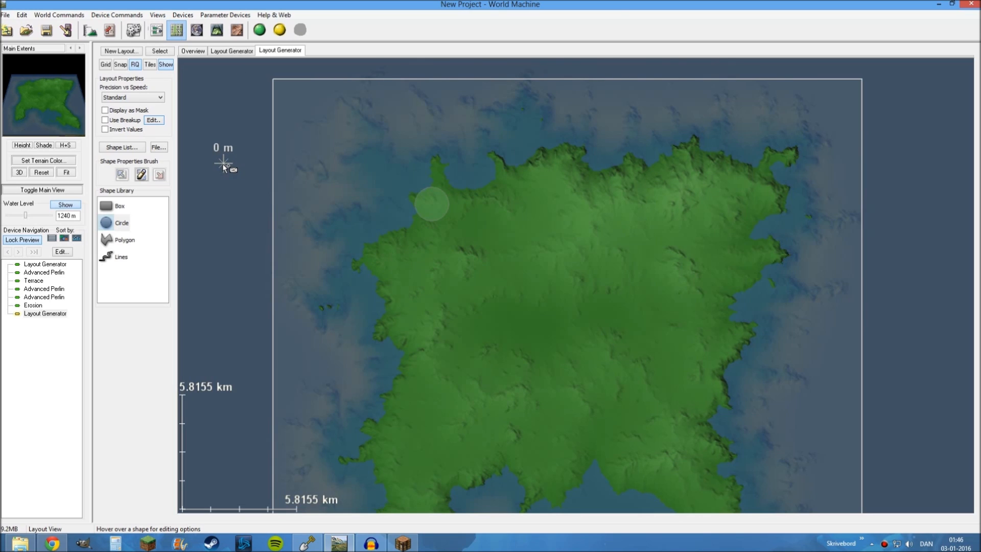
Stretch the falloff of the northwestern circle eastward, and pull it back to a shorter reach
{"action": "mouse_move", "coordinate": [434, 201]}
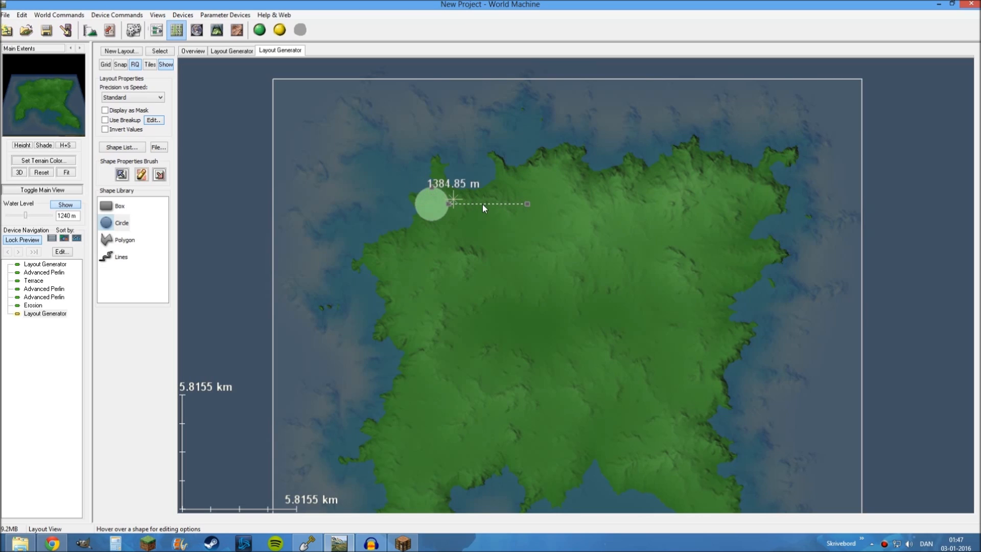
{"action": "left_click", "coordinate": [573, 204]}
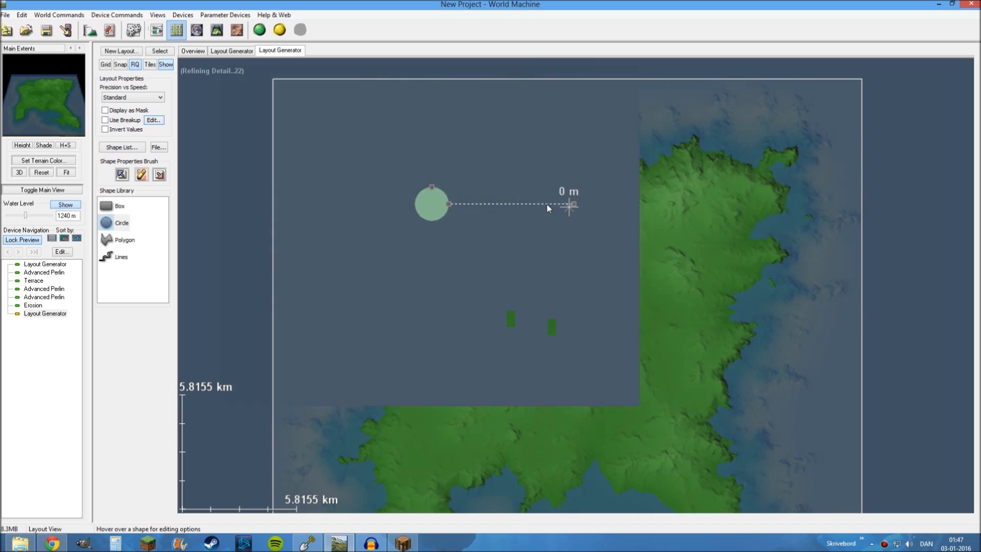
{"action": "left_click_drag", "start_coordinate": [574, 204], "coordinate": [614, 205]}
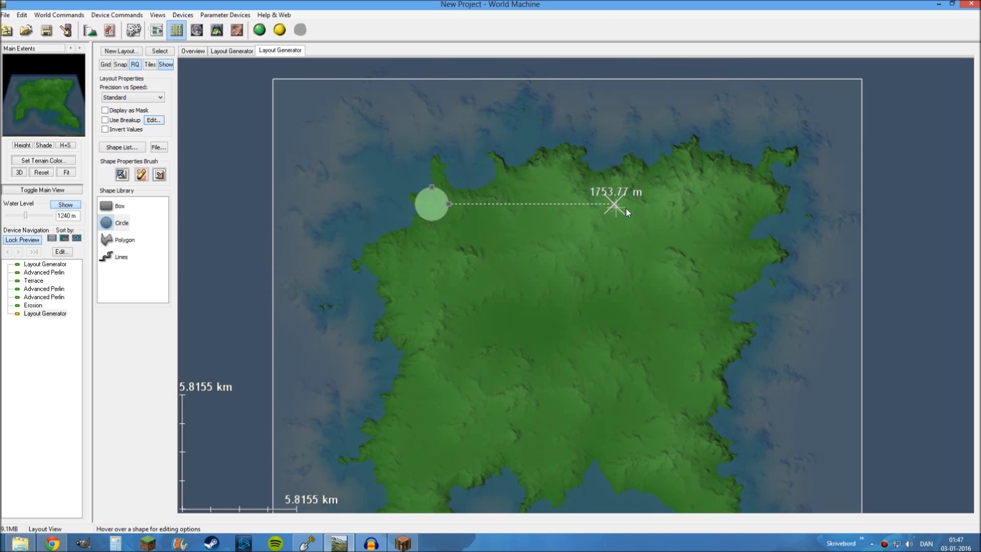
{"action": "left_click_drag", "start_coordinate": [615, 203], "coordinate": [548, 204]}
Unlock the preview on the Erosion device and reopen the second Layout Generator's layout
{"action": "left_click", "coordinate": [157, 31]}
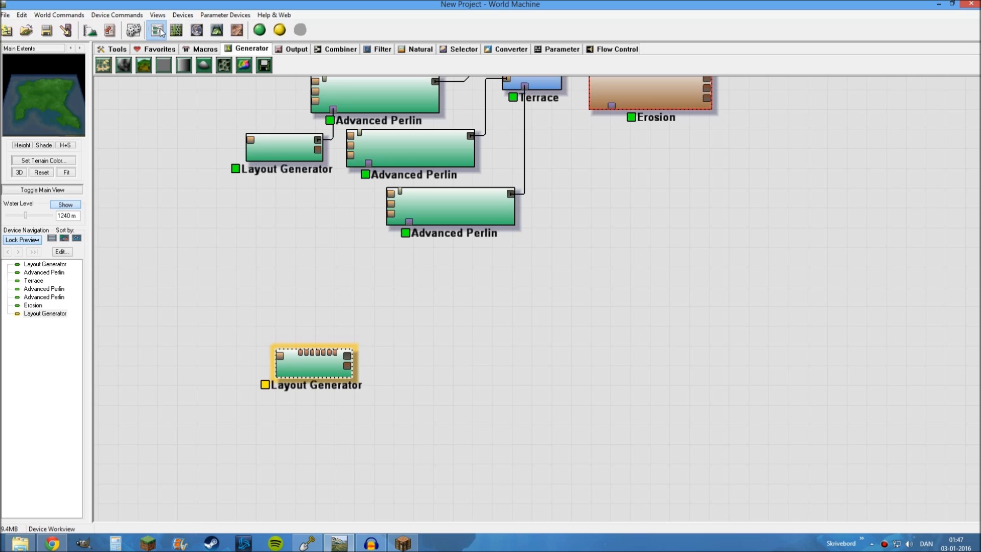
{"action": "left_click_drag", "start_coordinate": [640, 153], "coordinate": [635, 188]}
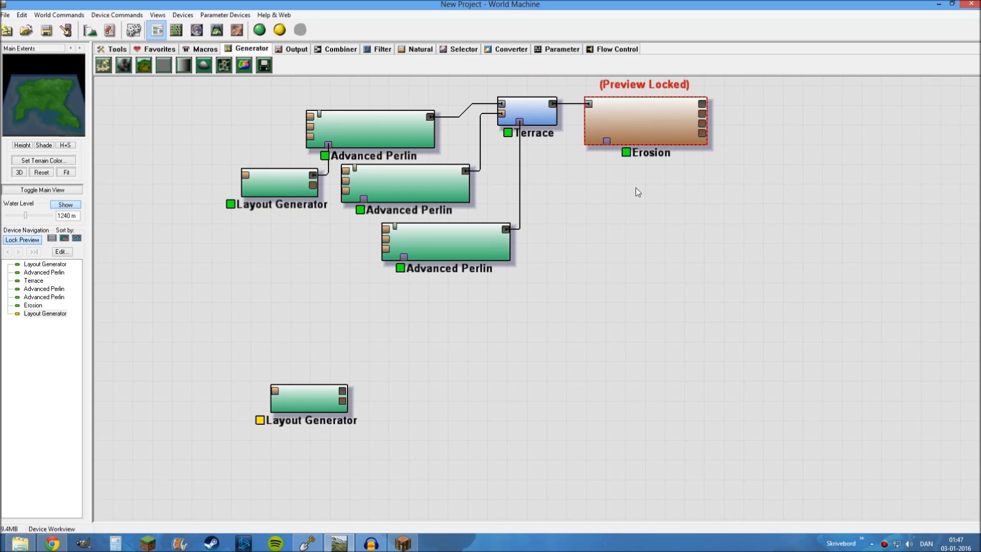
{"action": "left_click", "coordinate": [629, 130]}
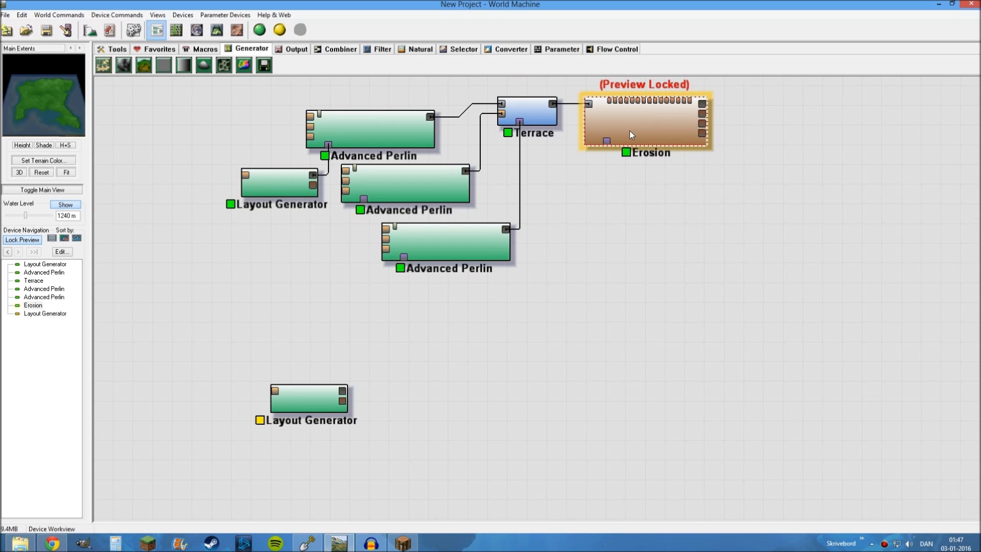
{"action": "right_click", "coordinate": [666, 103]}
{"action": "double_click", "coordinate": [311, 401]}
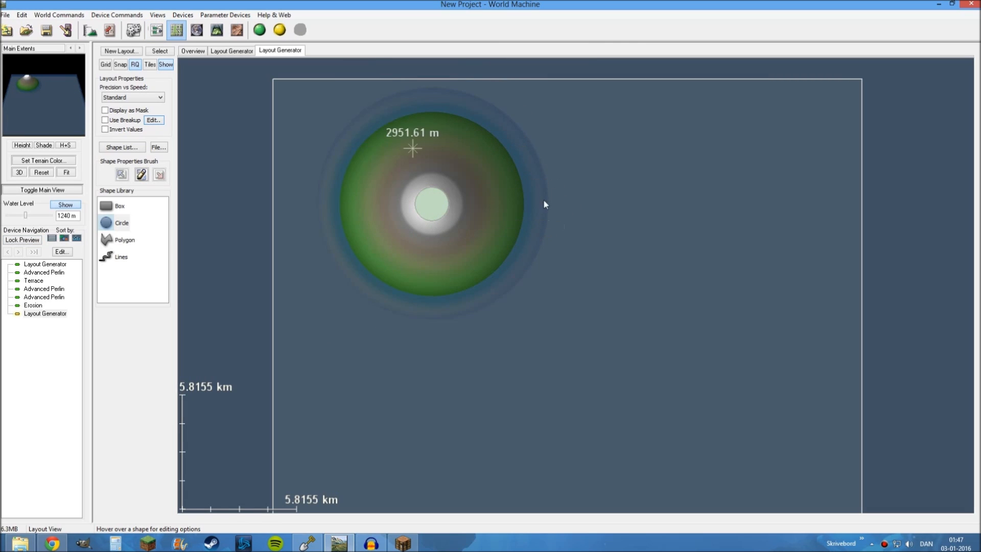
Shrink the circle's core radius and set its falloff to a moderately wider reach
{"action": "left_click", "coordinate": [451, 232]}
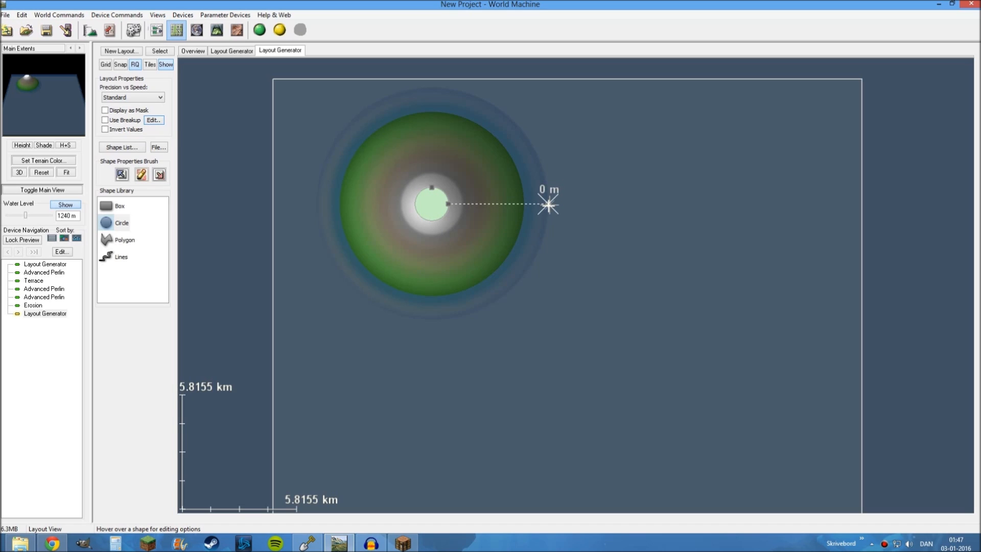
{"action": "left_click_drag", "start_coordinate": [548, 205], "coordinate": [660, 205]}
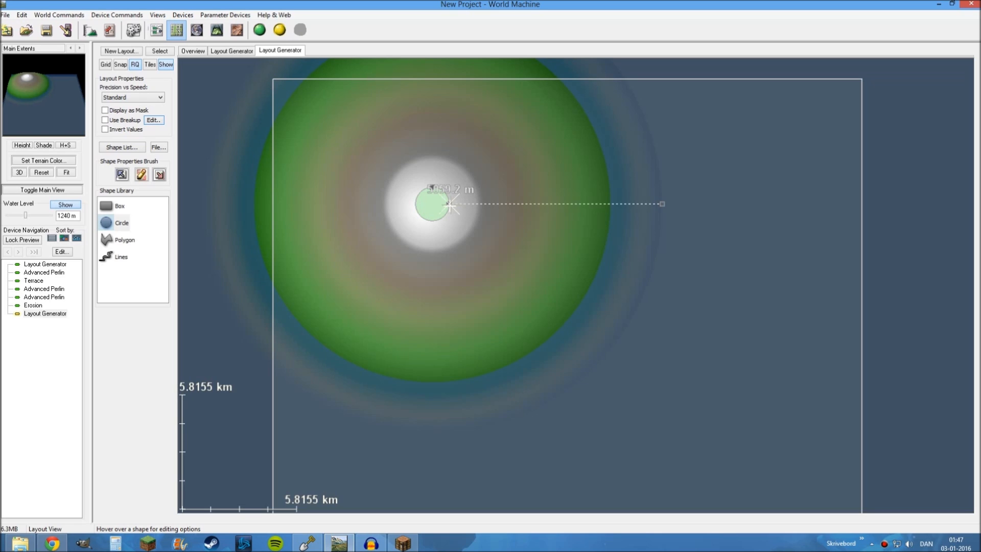
{"action": "mouse_move", "coordinate": [453, 204]}
{"action": "left_mouse_down"}
{"action": "mouse_move", "coordinate": [468, 211]}
{"action": "mouse_move", "coordinate": [441, 204]}
{"action": "left_mouse_up"}
{"action": "left_click_drag", "start_coordinate": [653, 217], "coordinate": [584, 213]}
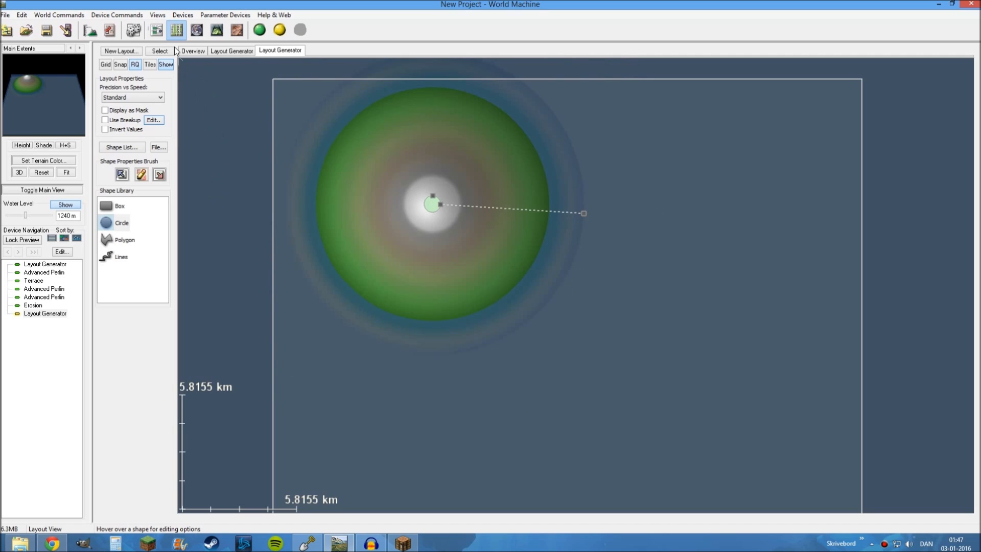
Lock the preview on the Erosion device again and reopen the second Layout Generator's layout
{"action": "left_click", "coordinate": [156, 30]}
{"action": "left_click", "coordinate": [655, 136]}
{"action": "key", "text": "ctrl+f"}
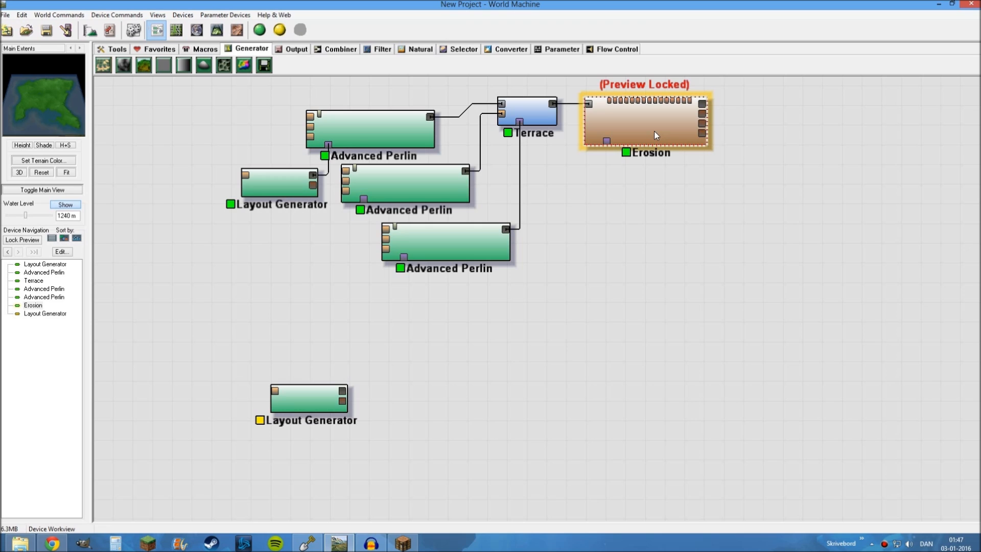
{"action": "double_click", "coordinate": [323, 401]}
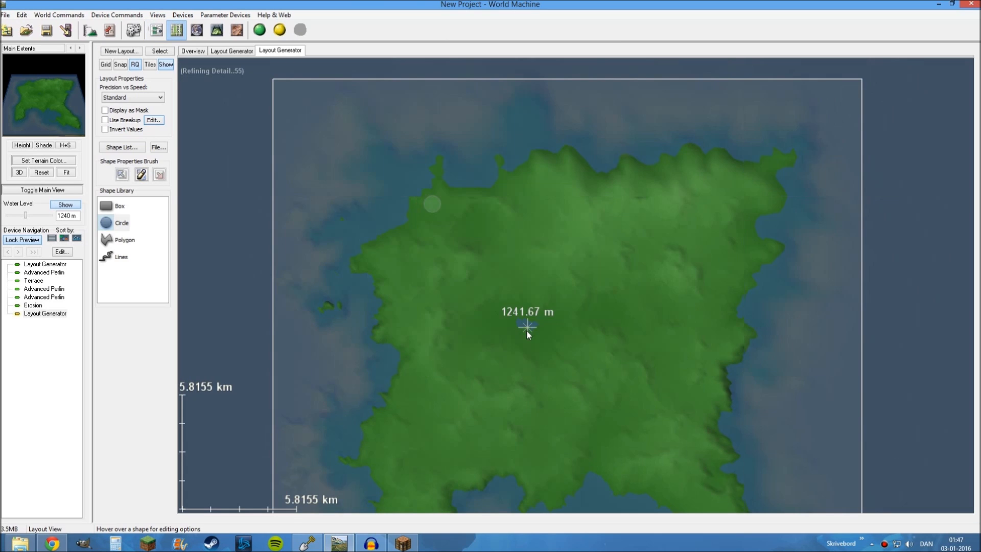
Draw a small rectangular box shape on the southwestern part of the island
{"action": "left_click_drag", "start_coordinate": [458, 182], "coordinate": [571, 201]}
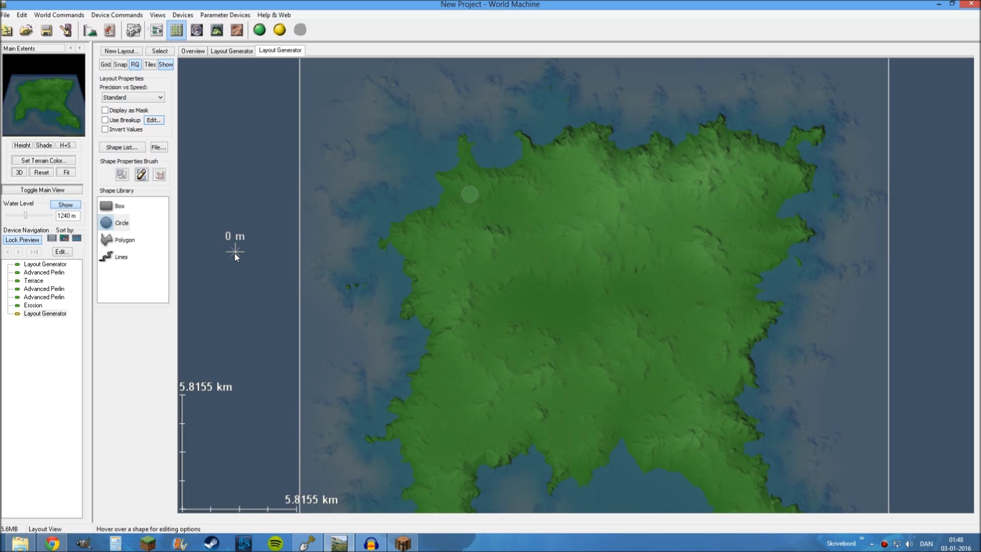
{"action": "middle_click_drag", "start_coordinate": [505, 300], "coordinate": [255, 247]}
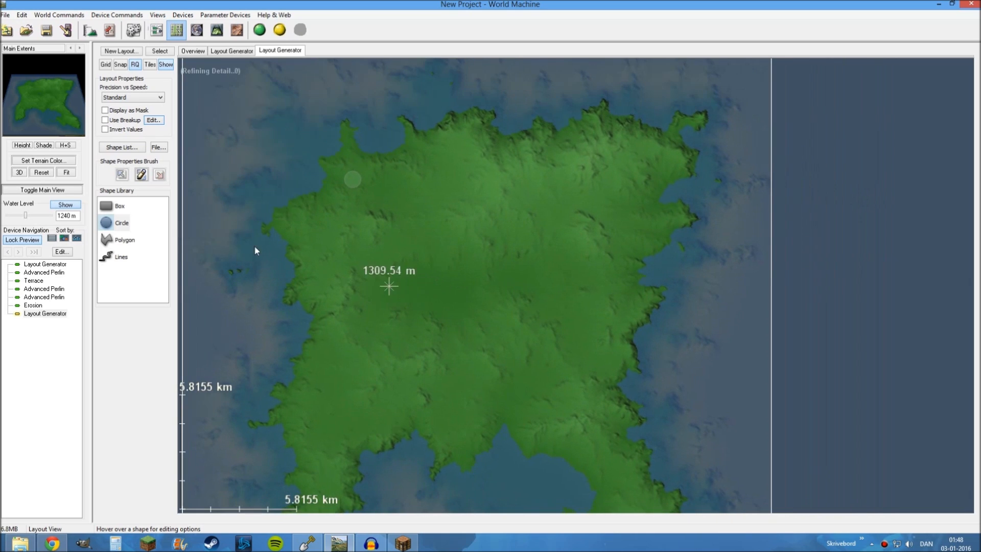
{"action": "left_click", "coordinate": [119, 208]}
{"action": "middle_click_drag", "start_coordinate": [552, 273], "coordinate": [561, 299]}
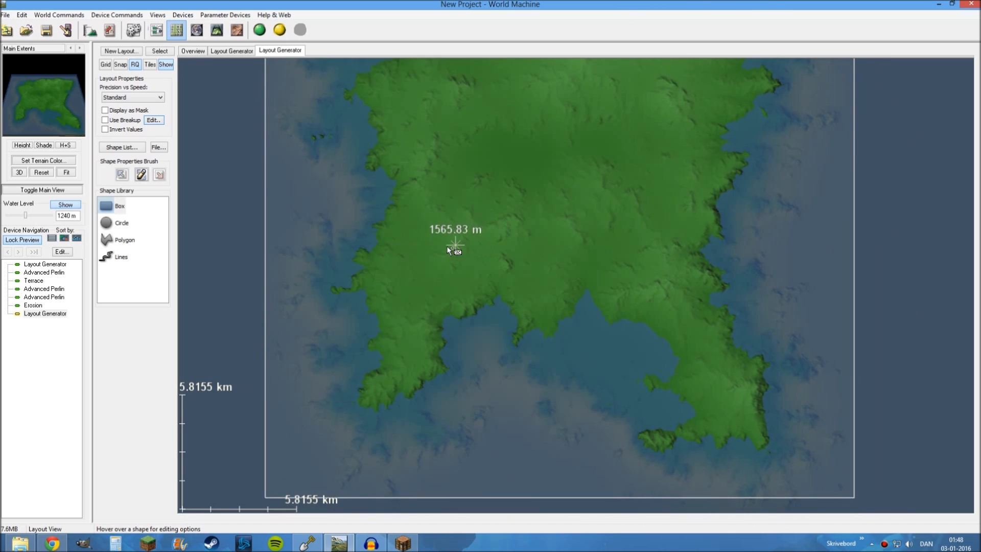
{"action": "left_click_drag", "start_coordinate": [455, 245], "coordinate": [403, 288]}
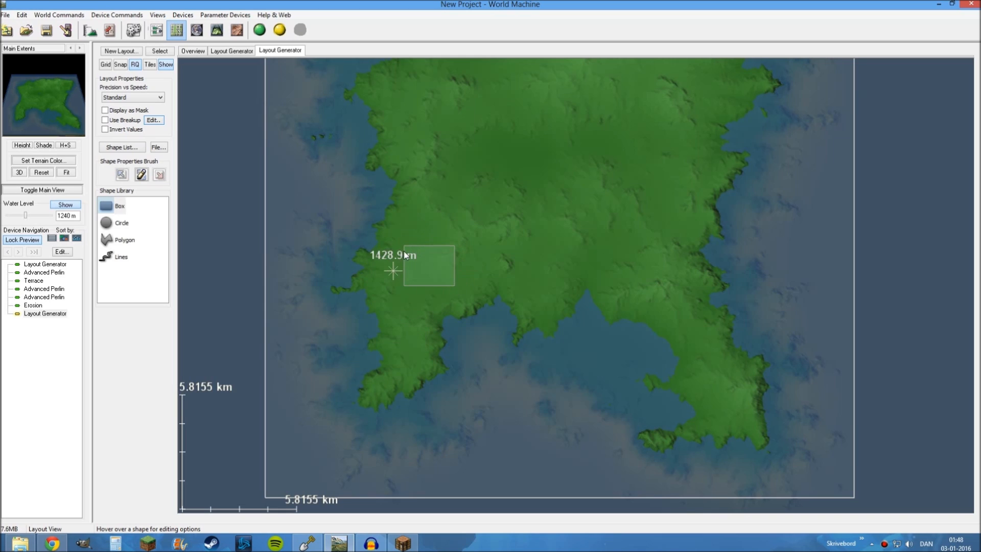
Extend the box's falloff slightly and move the box a little west toward the coast
{"action": "left_click", "coordinate": [429, 262]}
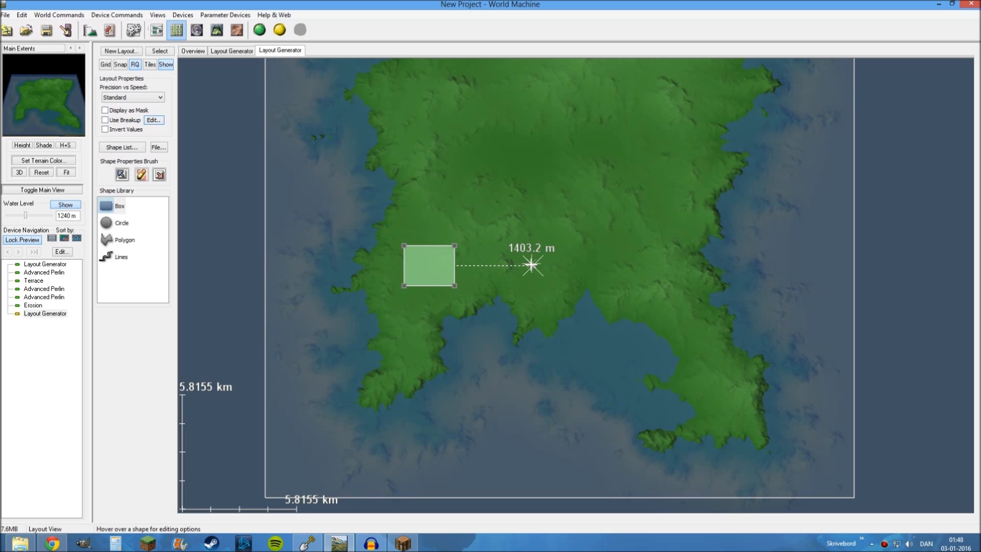
{"action": "left_click_drag", "start_coordinate": [531, 265], "coordinate": [552, 265]}
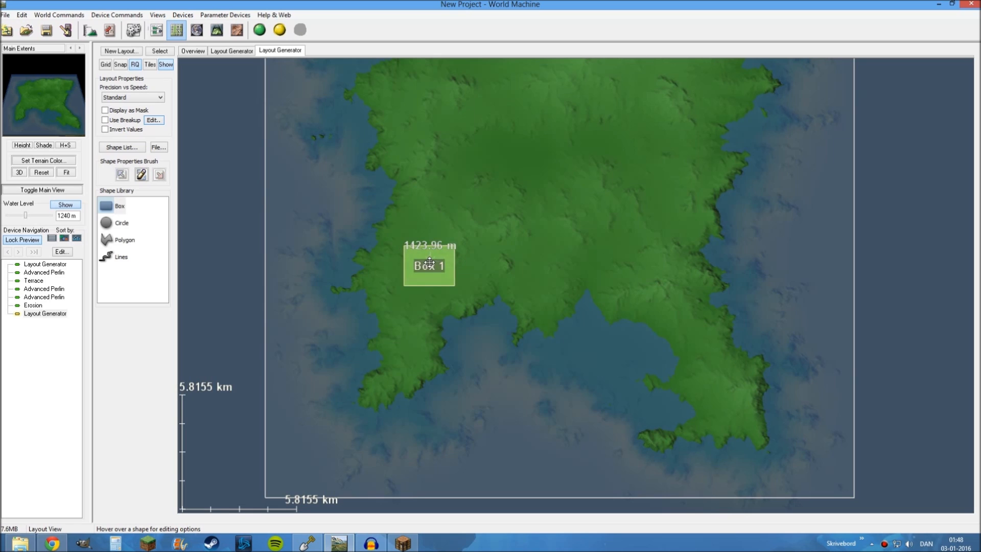
{"action": "mouse_move", "coordinate": [428, 262]}
{"action": "left_mouse_down"}
{"action": "mouse_move", "coordinate": [428, 228]}
{"action": "mouse_move", "coordinate": [424, 259]}
{"action": "mouse_move", "coordinate": [412, 258]}
{"action": "left_mouse_up"}
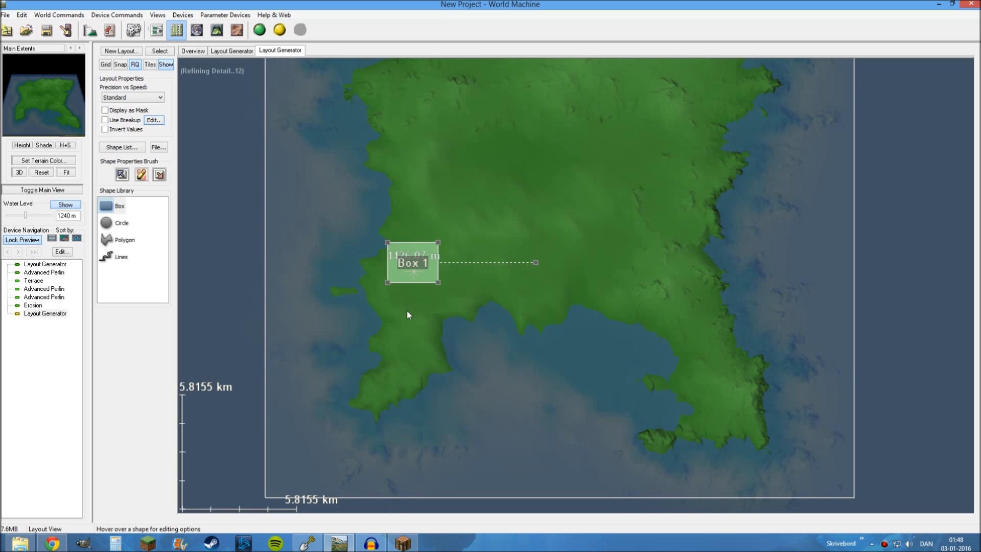
Draw a closed ten-point polygon over the northeastern part of the island, then select and deselect it
{"action": "left_click_drag", "start_coordinate": [480, 249], "coordinate": [358, 322]}
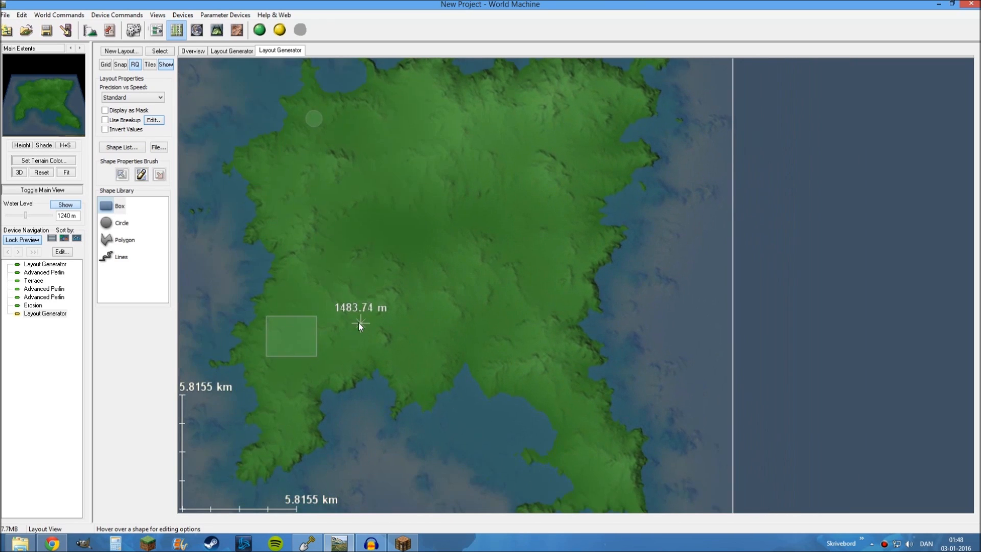
{"action": "left_click", "coordinate": [120, 239]}
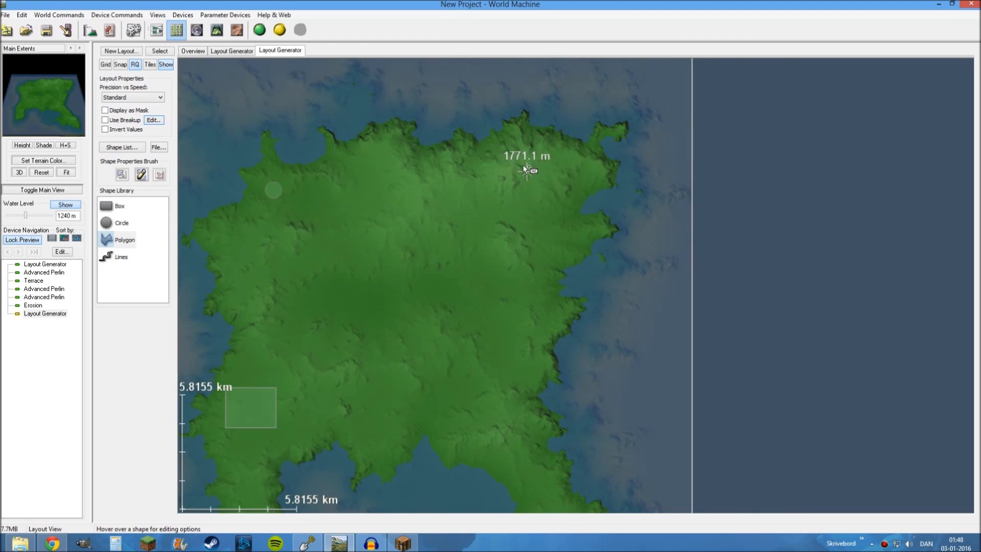
{"action": "left_click", "coordinate": [575, 157]}
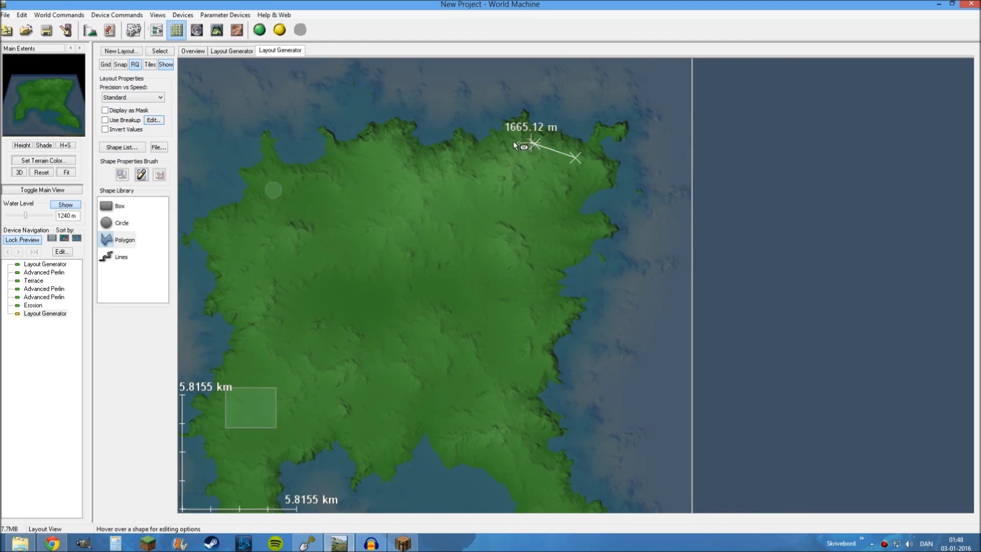
{"action": "left_click", "coordinate": [451, 179]}
{"action": "left_click", "coordinate": [463, 229]}
{"action": "left_click", "coordinate": [477, 277]}
{"action": "left_click", "coordinate": [496, 313]}
{"action": "left_click", "coordinate": [530, 296]}
{"action": "left_click", "coordinate": [544, 254]}
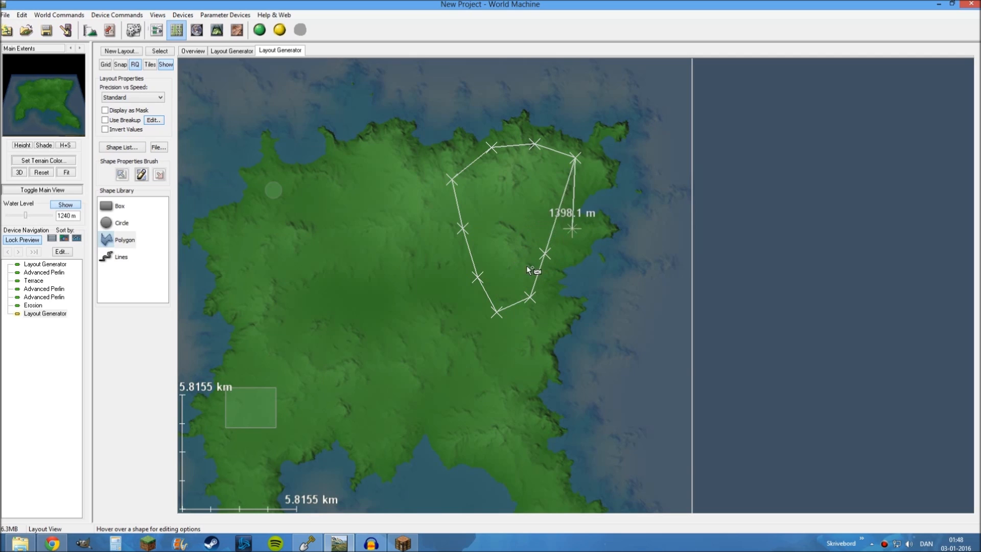
{"action": "left_click", "coordinate": [571, 229]}
{"action": "right_click", "coordinate": [526, 265]}
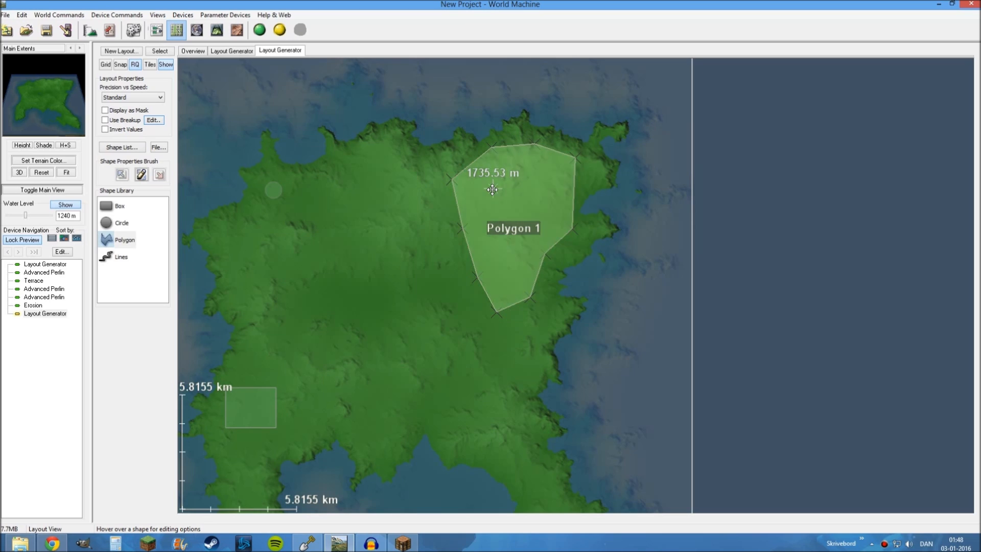
{"action": "left_click", "coordinate": [492, 190]}
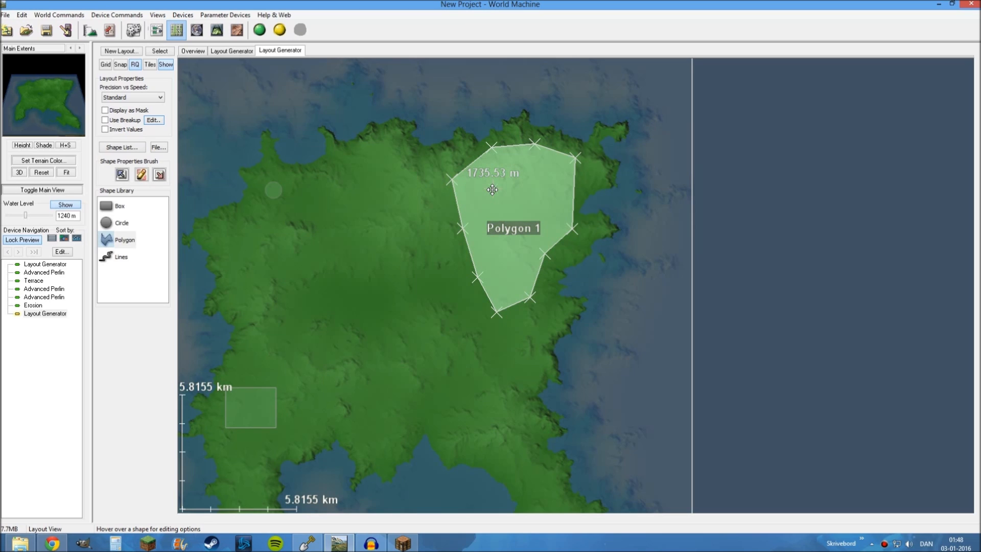
{"action": "left_click", "coordinate": [360, 109]}
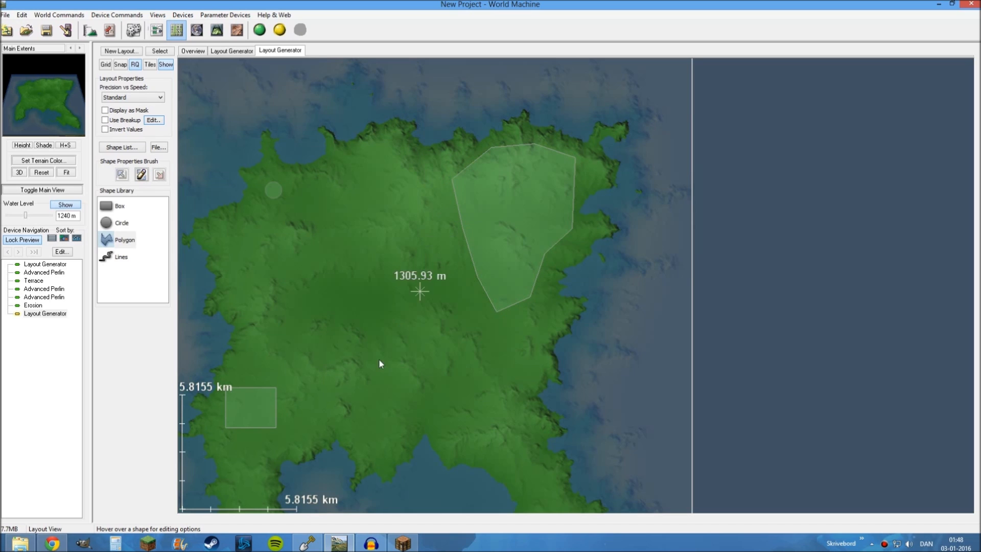
Draw a curved seven-point line from the island's eastern interior to the tip of the southeastern peninsula
{"action": "left_click_drag", "start_coordinate": [381, 315], "coordinate": [425, 192]}
{"action": "left_click_drag", "start_coordinate": [503, 338], "coordinate": [503, 282]}
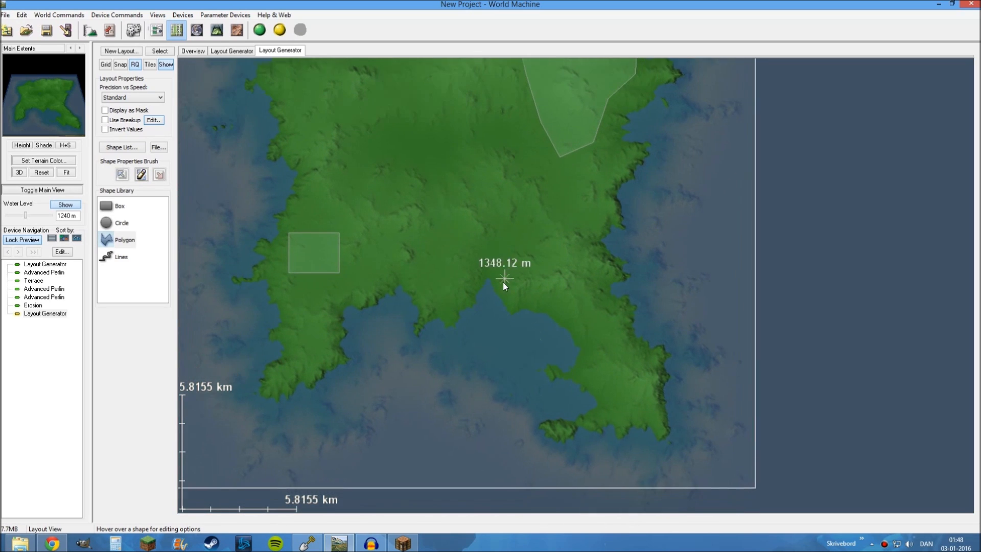
{"action": "left_click", "coordinate": [123, 258]}
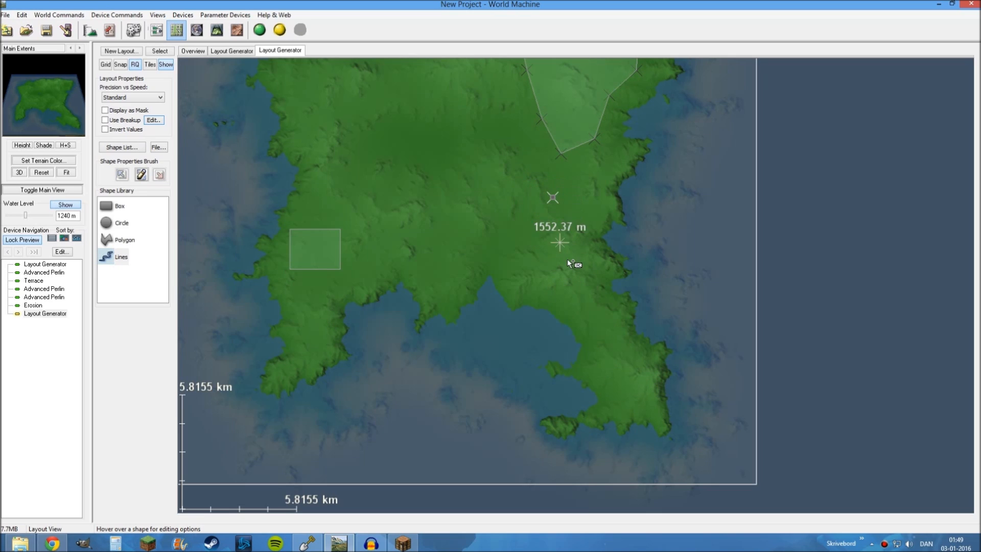
{"action": "double_click", "coordinate": [595, 433]}
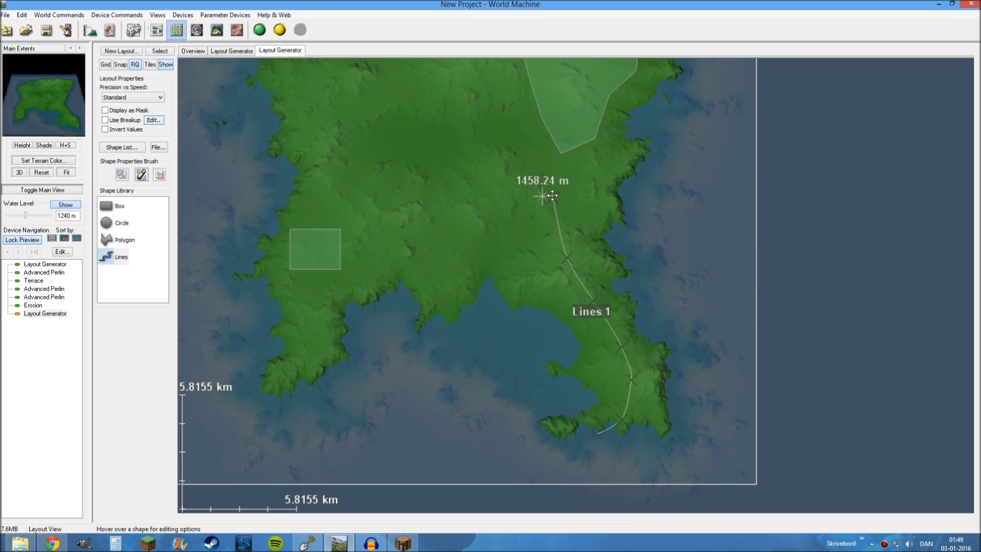
{"action": "left_click_drag", "start_coordinate": [495, 219], "coordinate": [562, 363]}
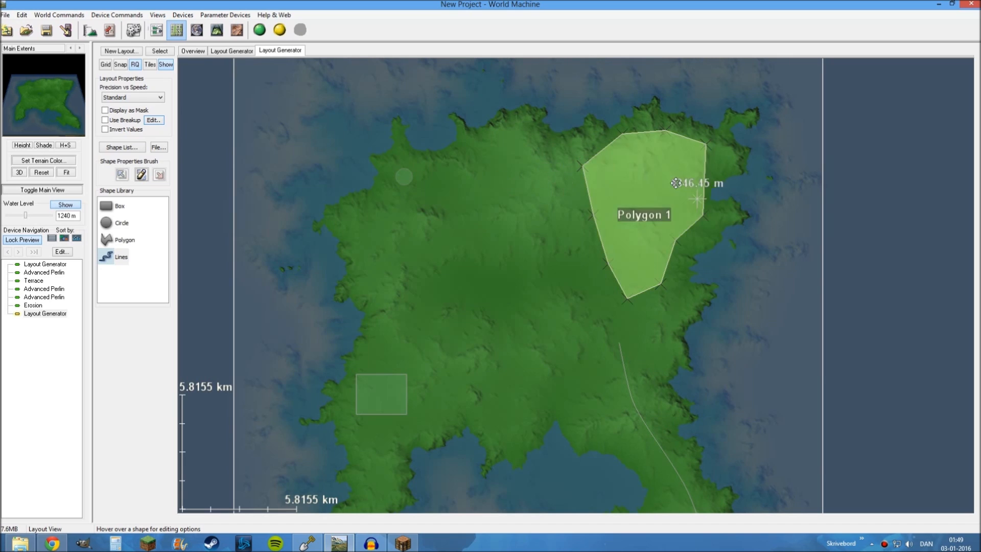
Reshape the northeastern polygon by moving its western corner points outward and its northwestern point slightly inward
{"action": "left_click", "coordinate": [663, 202]}
{"action": "left_click_drag", "start_coordinate": [593, 211], "coordinate": [558, 206]}
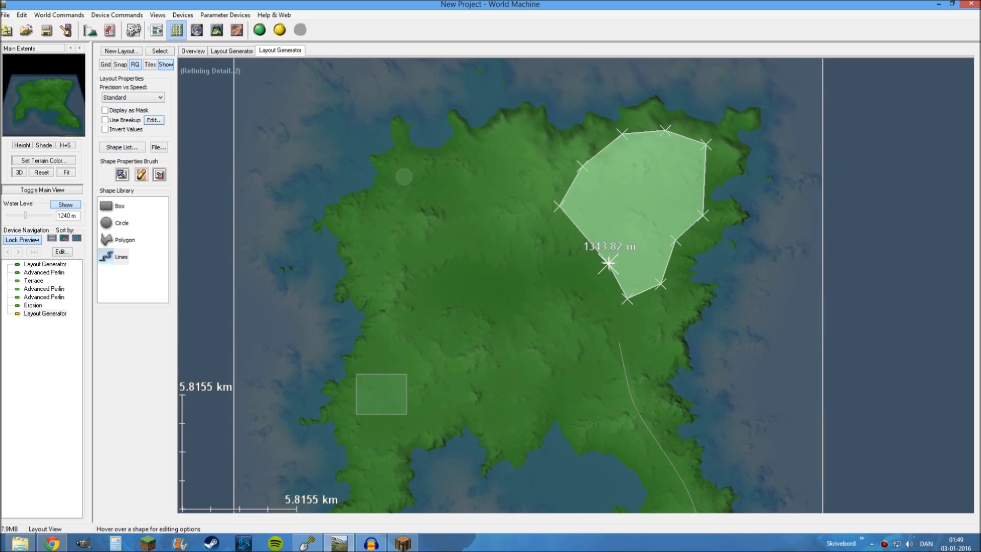
{"action": "left_click_drag", "start_coordinate": [608, 263], "coordinate": [583, 257]}
{"action": "left_click_drag", "start_coordinate": [582, 166], "coordinate": [592, 167]}
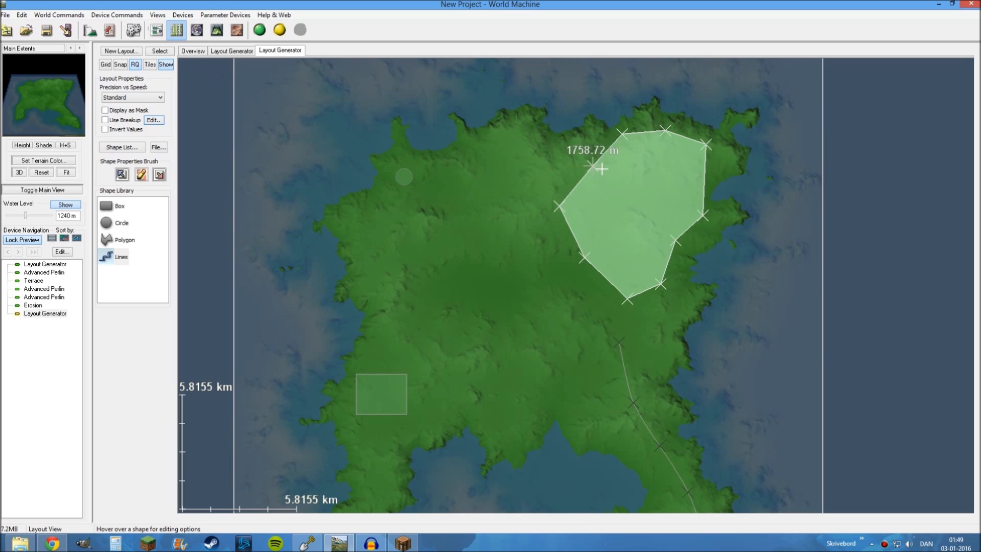
Reshape the southeastern line by shifting its second and fourth points so that it winds down the peninsula
{"action": "right_click_drag", "start_coordinate": [532, 316], "coordinate": [499, 142]}
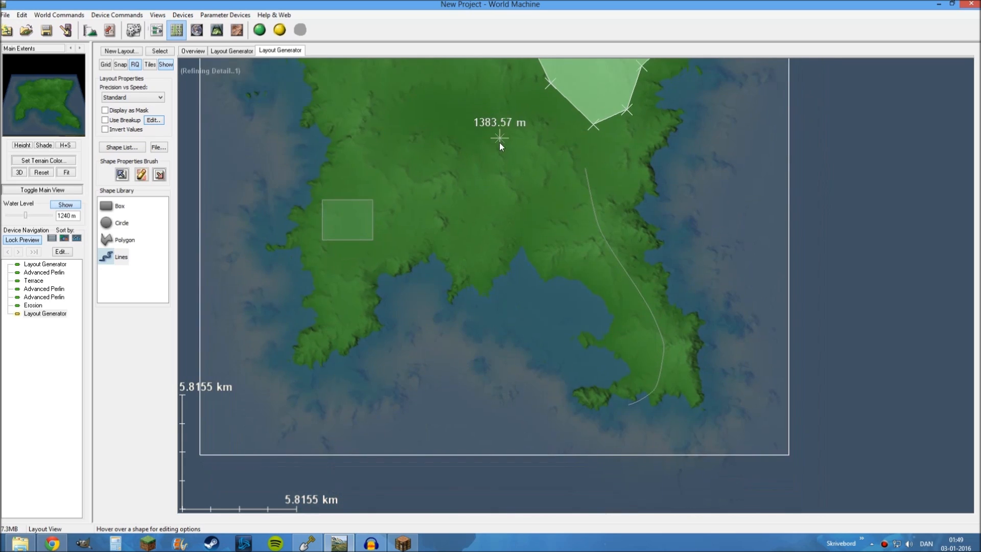
{"action": "left_click", "coordinate": [613, 187]}
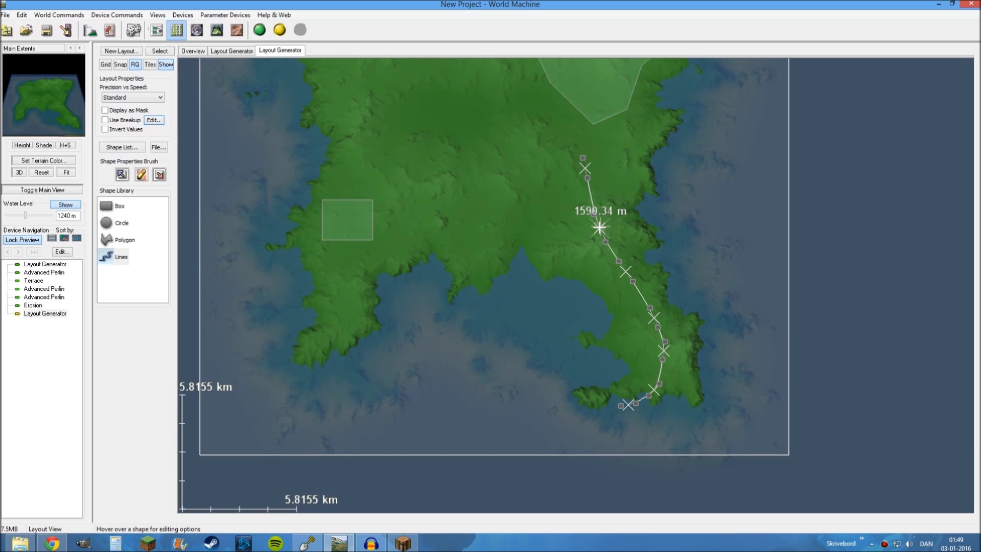
{"action": "left_click_drag", "start_coordinate": [599, 227], "coordinate": [617, 219]}
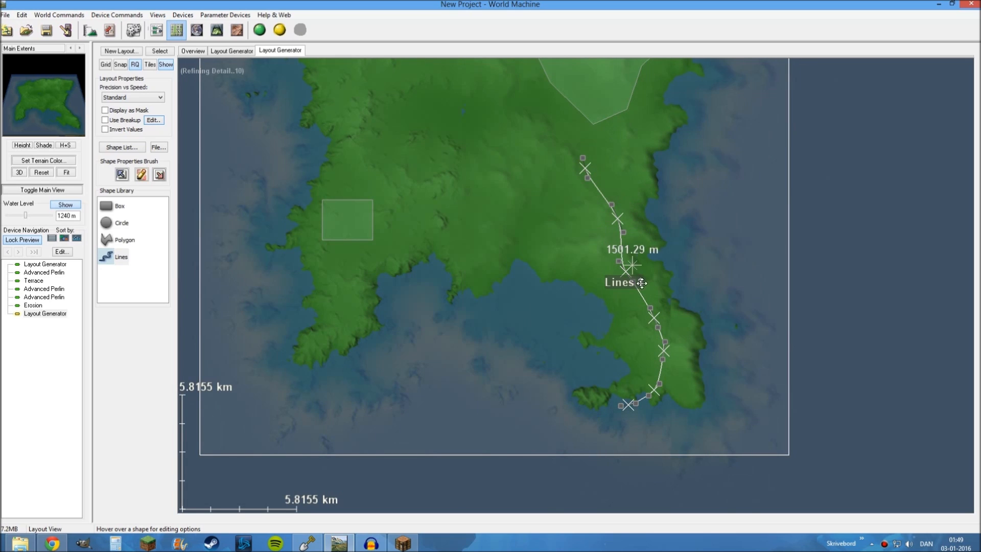
{"action": "left_click_drag", "start_coordinate": [654, 317], "coordinate": [639, 321]}
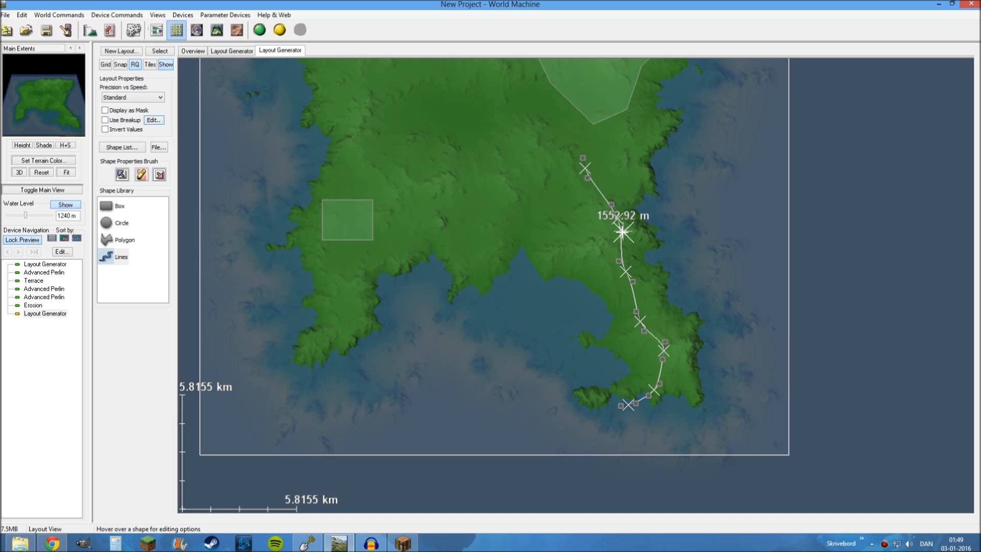
{"action": "left_click_drag", "start_coordinate": [622, 232], "coordinate": [600, 234]}
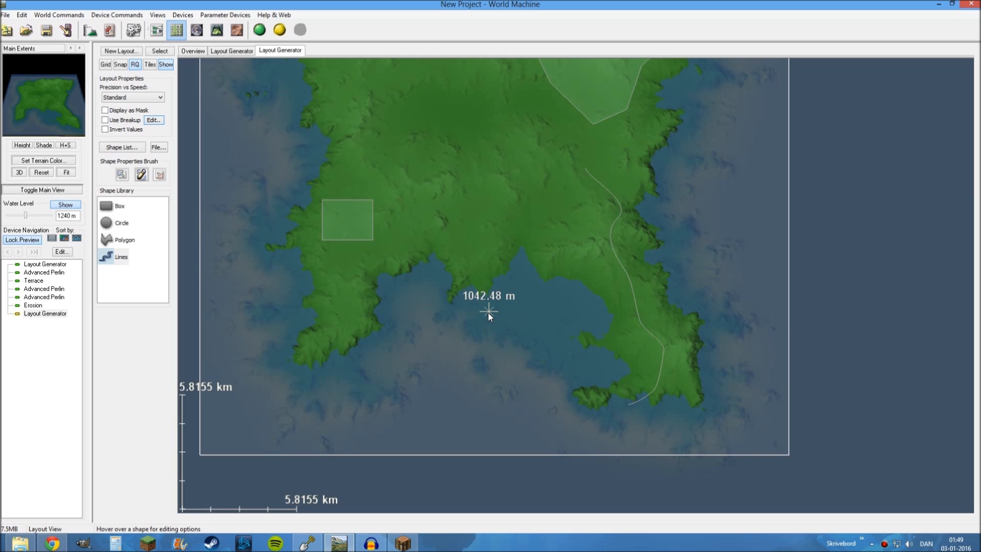
Unlock the preview from the Erosion device and reopen the unconnected Layout Generator's layout to view its own shapes
{"action": "left_click_drag", "start_coordinate": [488, 312], "coordinate": [528, 438]}
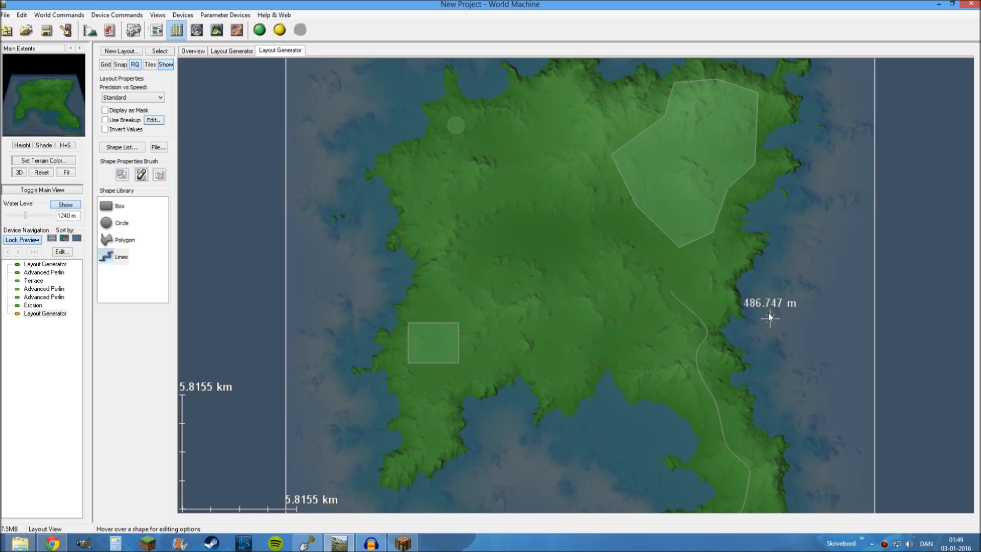
{"action": "left_click", "coordinate": [156, 30]}
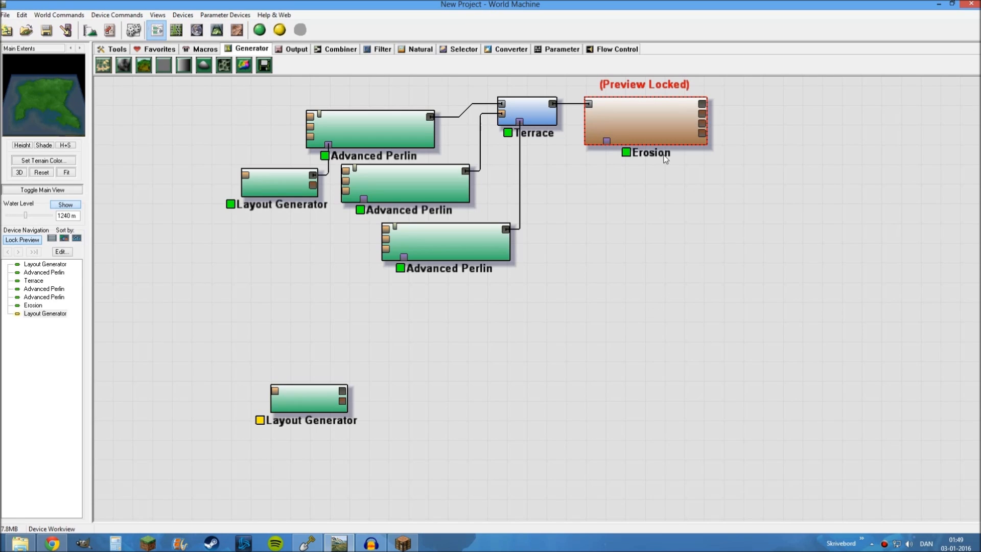
{"action": "left_click", "coordinate": [660, 139]}
{"action": "left_click", "coordinate": [554, 370]}
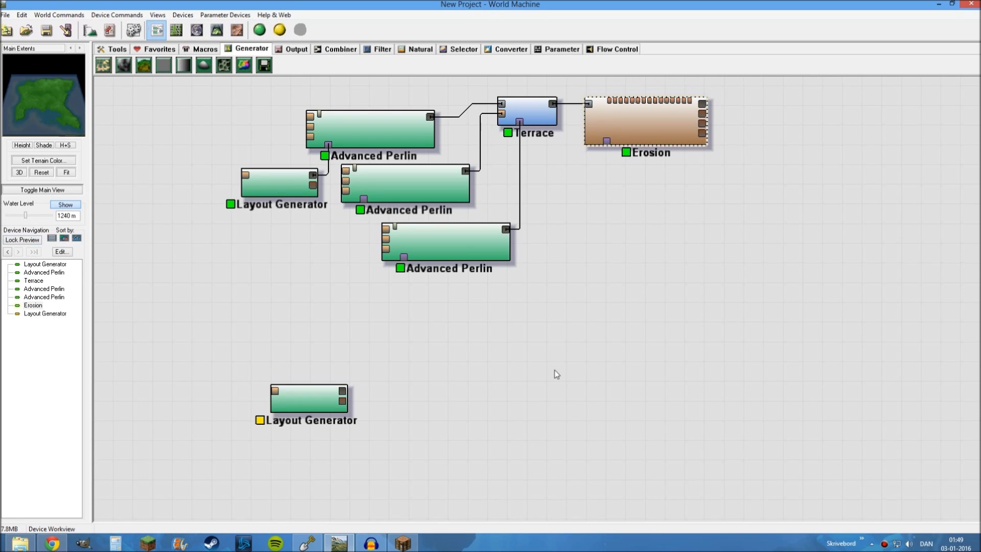
{"action": "double_click", "coordinate": [306, 399]}
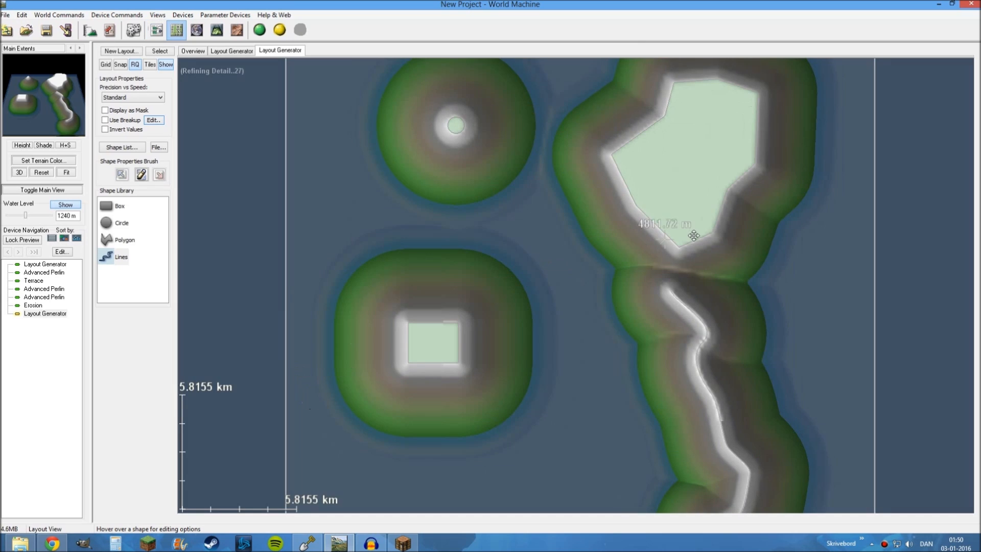
{"action": "scroll", "coordinate": [603, 267], "scroll_direction": "down", "scroll_amount": 2}
{"action": "left_click_drag", "start_coordinate": [603, 283], "coordinate": [603, 345]}
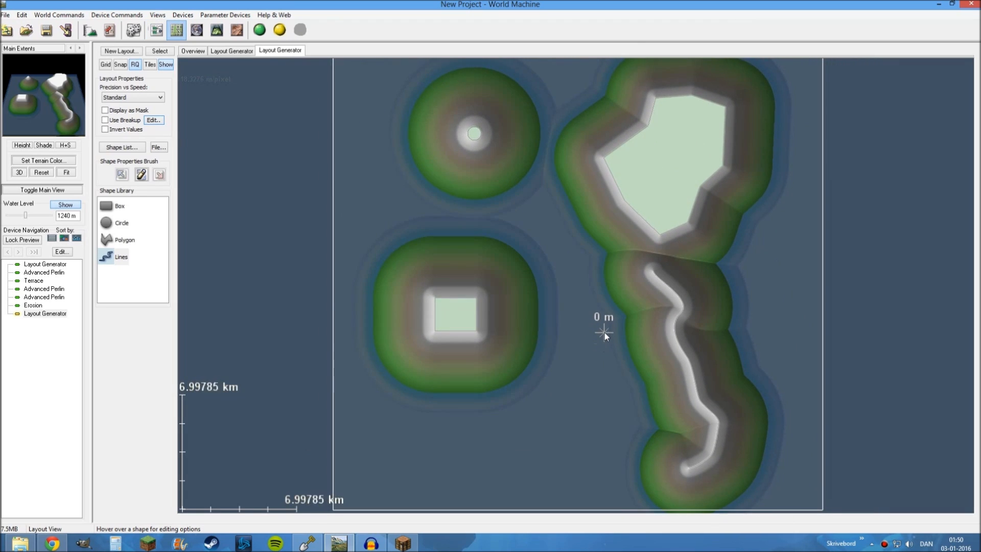
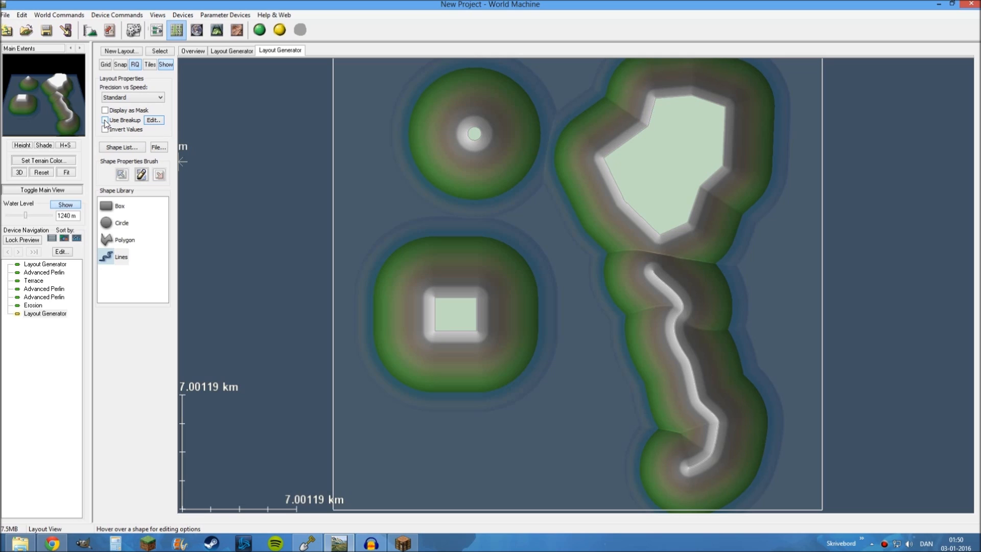
Enable breakup on the layout's shapes and set fractal breakup 1.00, breakup scale 0 m and roughness 6
{"action": "left_click", "coordinate": [105, 120]}
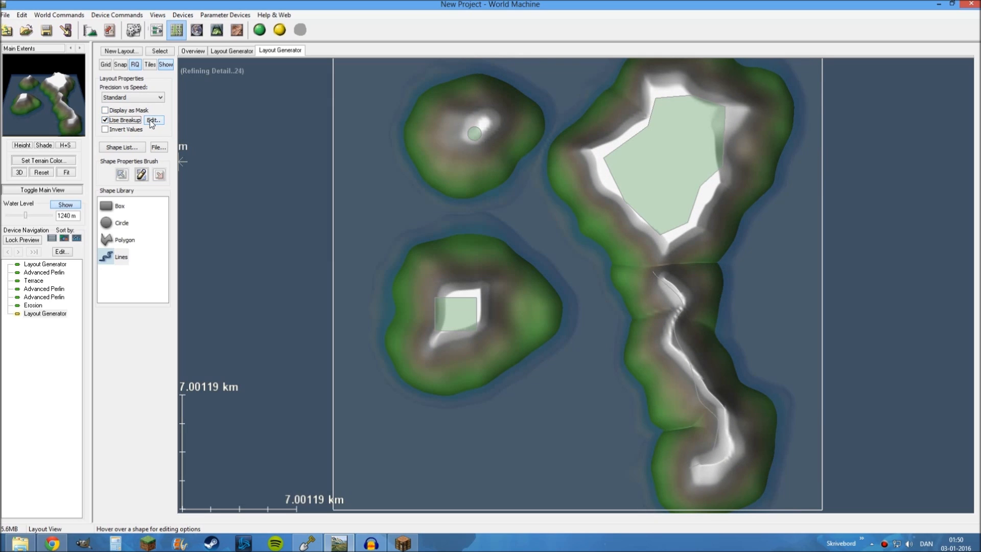
{"action": "left_click", "coordinate": [152, 120]}
{"action": "left_click_drag", "start_coordinate": [482, 299], "coordinate": [455, 272]}
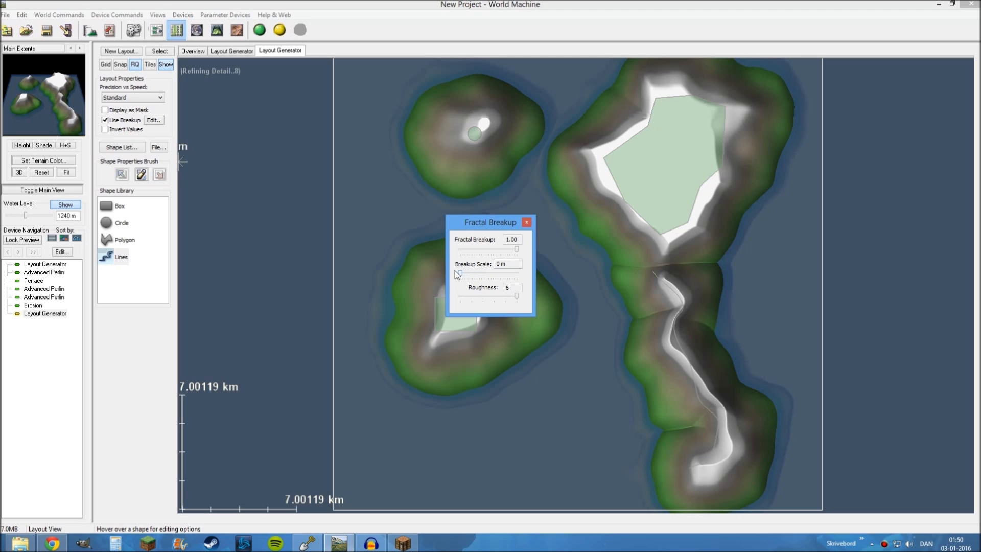
{"action": "left_click", "coordinate": [526, 223]}
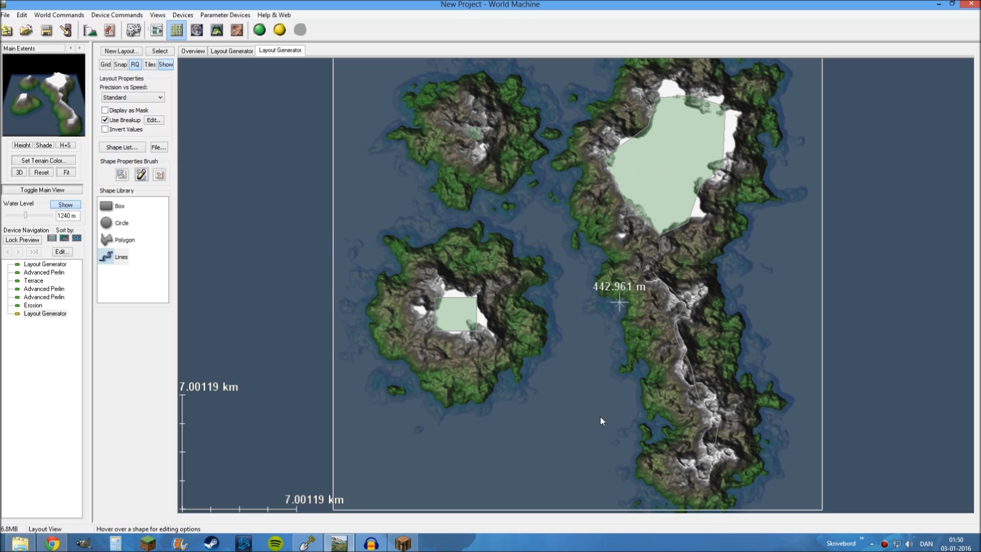
Try a lower height of 2958 m on the northeastern polygon and raise it back to the maximum
{"action": "scroll", "coordinate": [613, 388], "scroll_direction": "up", "scroll_amount": 3}
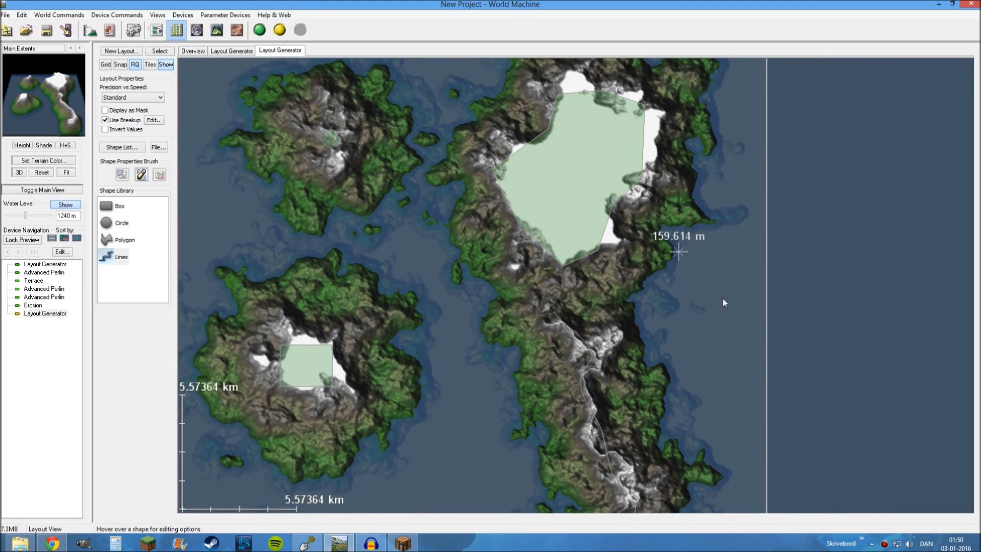
{"action": "right_click_drag", "start_coordinate": [727, 307], "coordinate": [716, 387]}
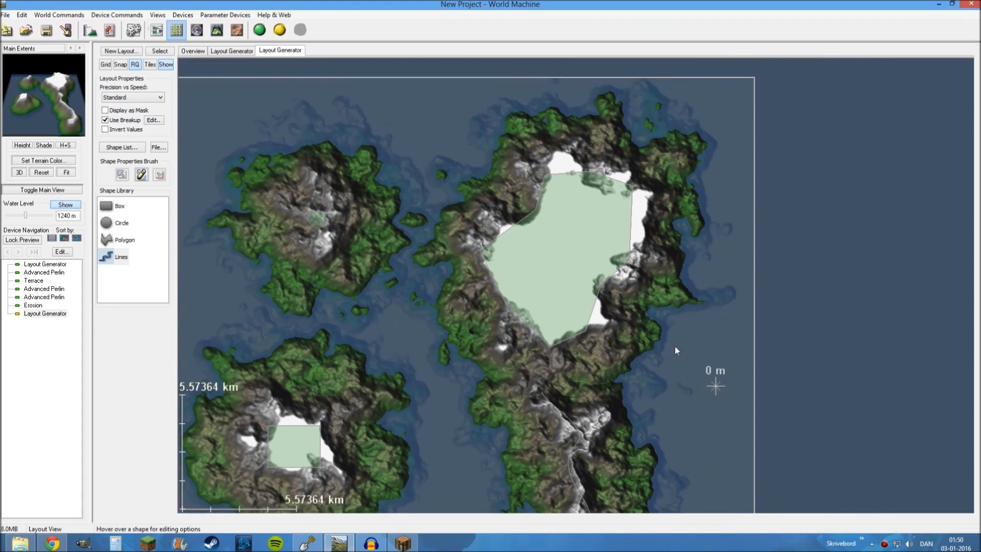
{"action": "left_click", "coordinate": [590, 239]}
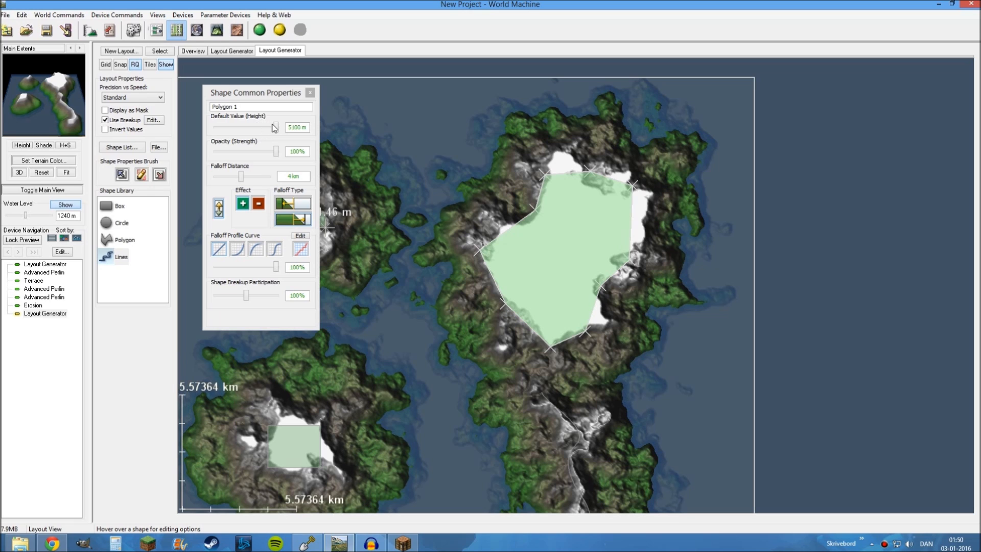
{"action": "left_click_drag", "start_coordinate": [276, 128], "coordinate": [251, 127]}
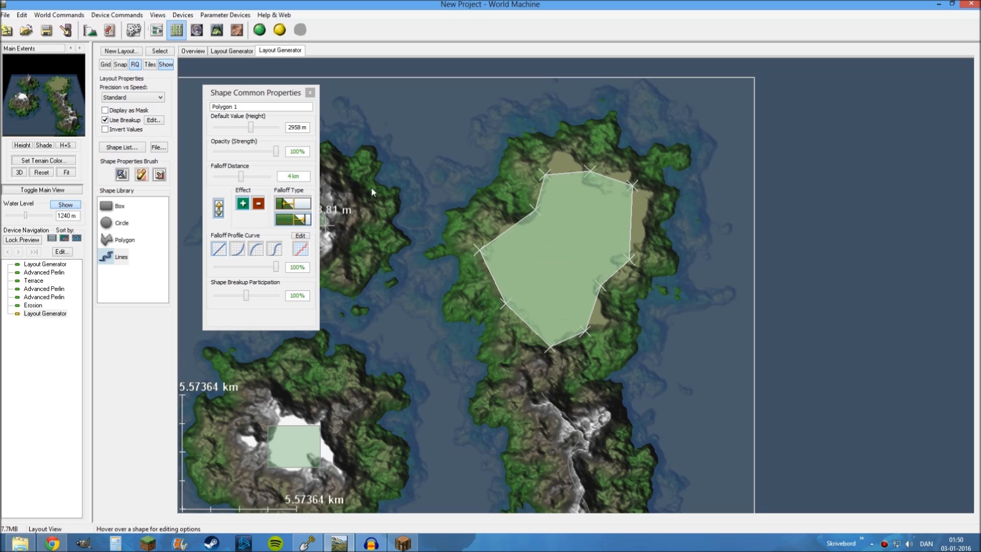
{"action": "left_click", "coordinate": [250, 127]}
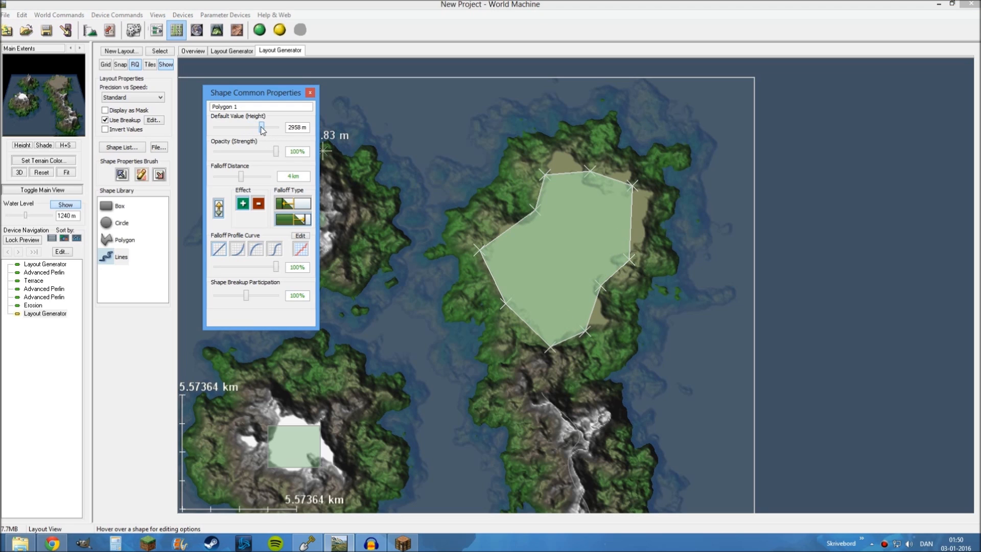
{"action": "left_click_drag", "start_coordinate": [262, 128], "coordinate": [285, 128]}
{"action": "left_click", "coordinate": [310, 92]}
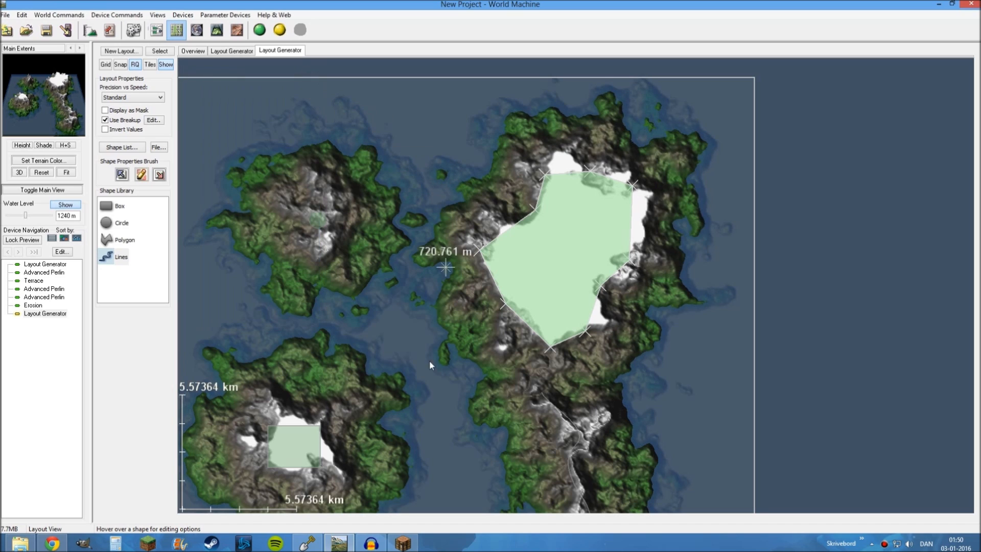
Add an Advanced Perlin device beside the unconnected Layout Generator and connect the layout's output to the Perlin's bottom input
{"action": "middle_click_drag", "start_coordinate": [429, 361], "coordinate": [483, 169]}
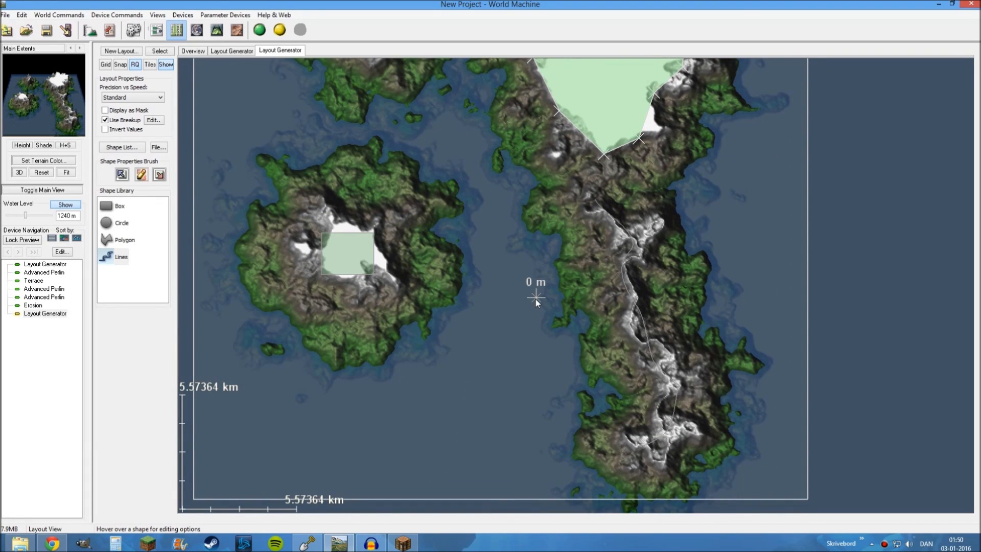
{"action": "middle_click_drag", "start_coordinate": [535, 299], "coordinate": [530, 327]}
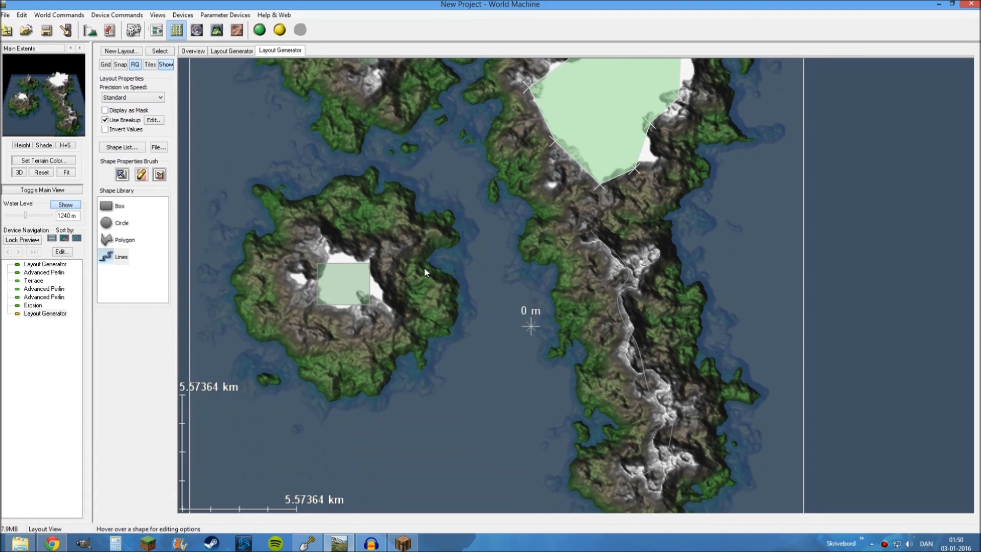
{"action": "left_click", "coordinate": [161, 29]}
{"action": "middle_click_drag", "start_coordinate": [427, 414], "coordinate": [477, 325]}
{"action": "scroll", "coordinate": [499, 297], "scroll_direction": "up", "scroll_amount": 1}
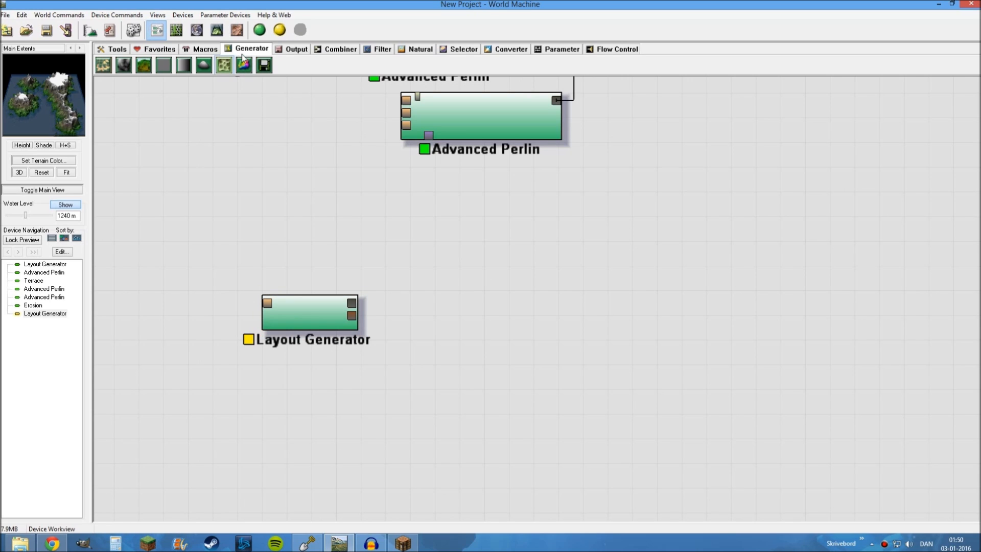
{"action": "left_click", "coordinate": [144, 65]}
{"action": "left_click", "coordinate": [464, 240]}
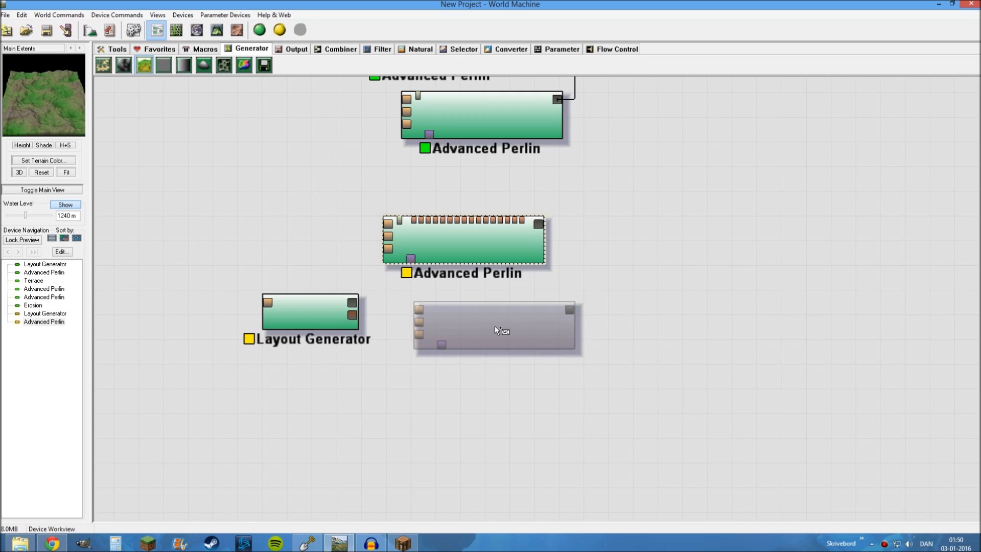
{"action": "right_click", "coordinate": [495, 326]}
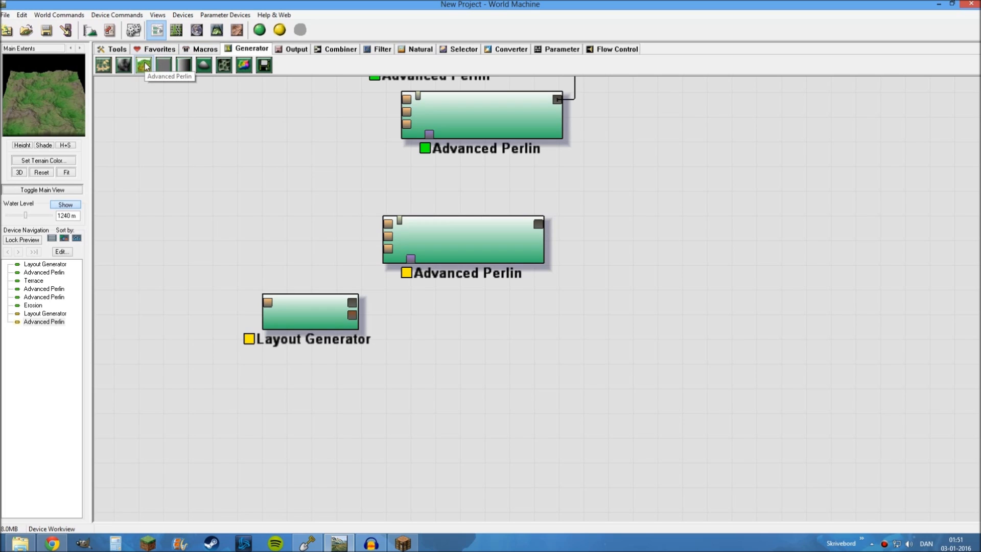
{"action": "left_click_drag", "start_coordinate": [352, 302], "coordinate": [411, 260]}
Duplicate the Advanced Perlin that feeds the Terrace's second input and place the copy below the new Advanced Perlin
{"action": "left_click_drag", "start_coordinate": [679, 266], "coordinate": [592, 320]}
{"action": "scroll", "coordinate": [568, 287], "scroll_direction": "down", "scroll_amount": 1}
{"action": "left_click_drag", "start_coordinate": [570, 288], "coordinate": [597, 348]}
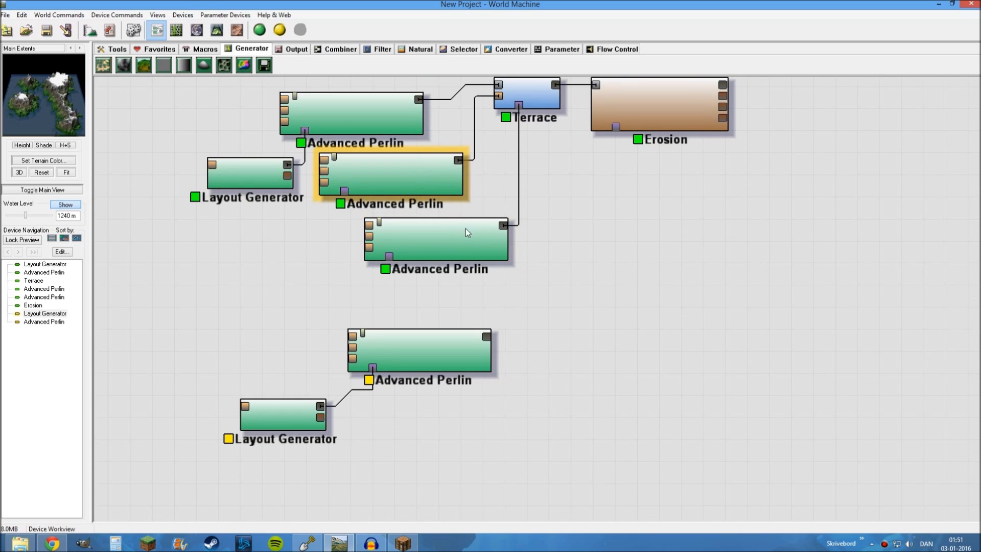
{"action": "left_click", "coordinate": [406, 167]}
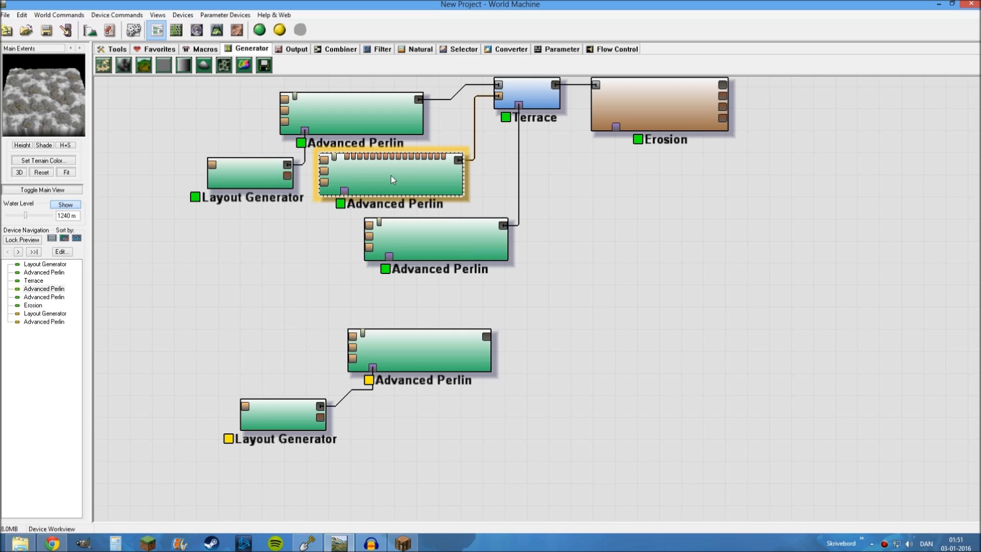
{"action": "key", "text": "ctrl+c"}
{"action": "key", "text": "ctrl+v"}
{"action": "left_click_drag", "start_coordinate": [391, 180], "coordinate": [428, 417]}
Duplicate the Advanced Perlin that feeds the Terrace's bottom input and place the copy at the end of the new Perlin stack
{"action": "left_click", "coordinate": [433, 243]}
{"action": "key", "text": "ctrl+v"}
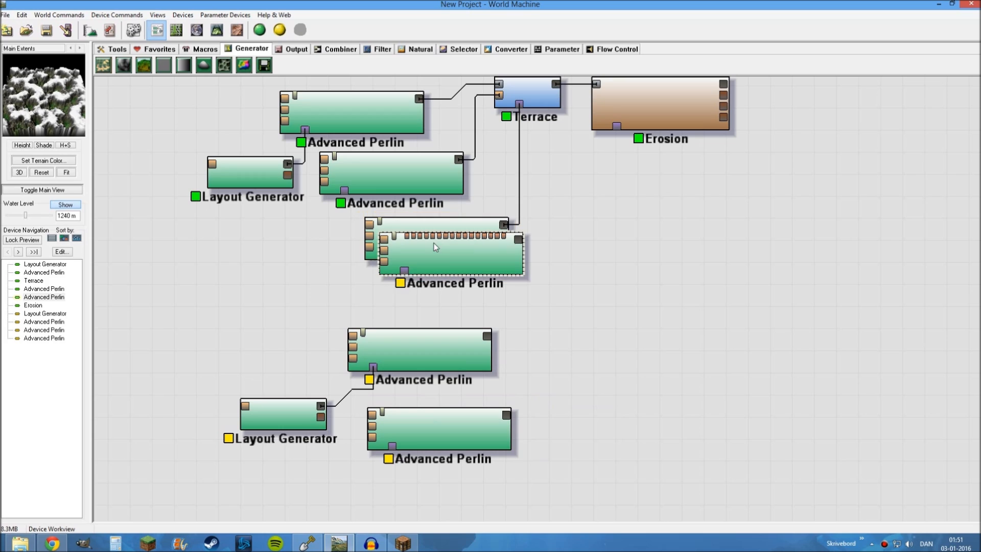
{"action": "scroll", "coordinate": [651, 290], "scroll_direction": "down", "scroll_amount": 1}
{"action": "left_click_drag", "start_coordinate": [496, 206], "coordinate": [485, 463]}
{"action": "left_click", "coordinate": [600, 353]}
{"action": "left_click_drag", "start_coordinate": [562, 341], "coordinate": [527, 339]}
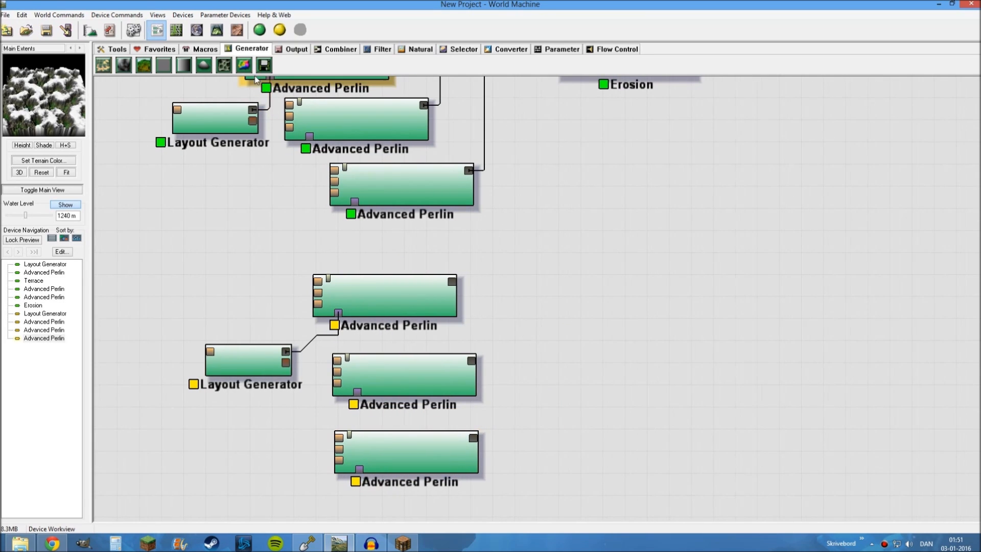
Add a Terrace device beside the new stack of Advanced Perlin devices
{"action": "left_click", "coordinate": [381, 50]}
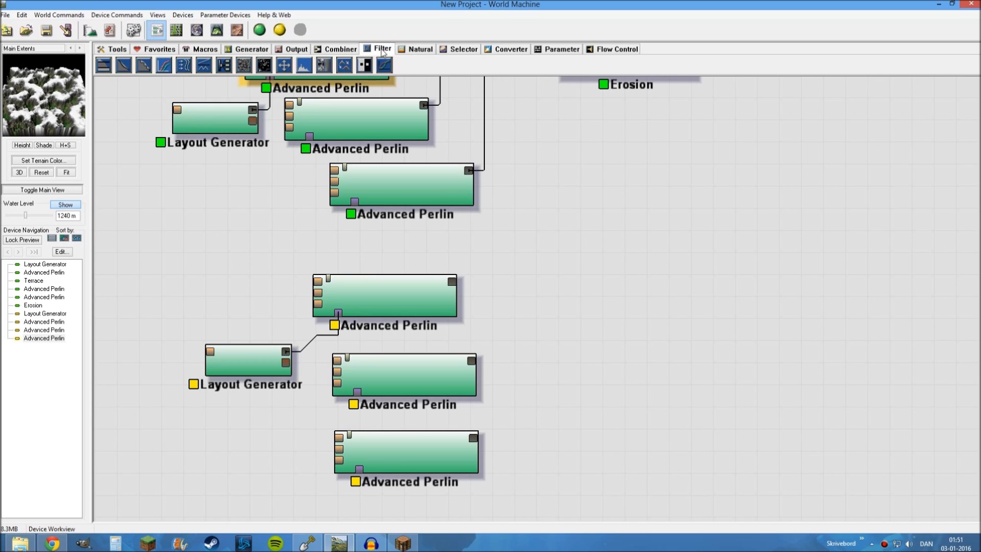
{"action": "left_click", "coordinate": [143, 65]}
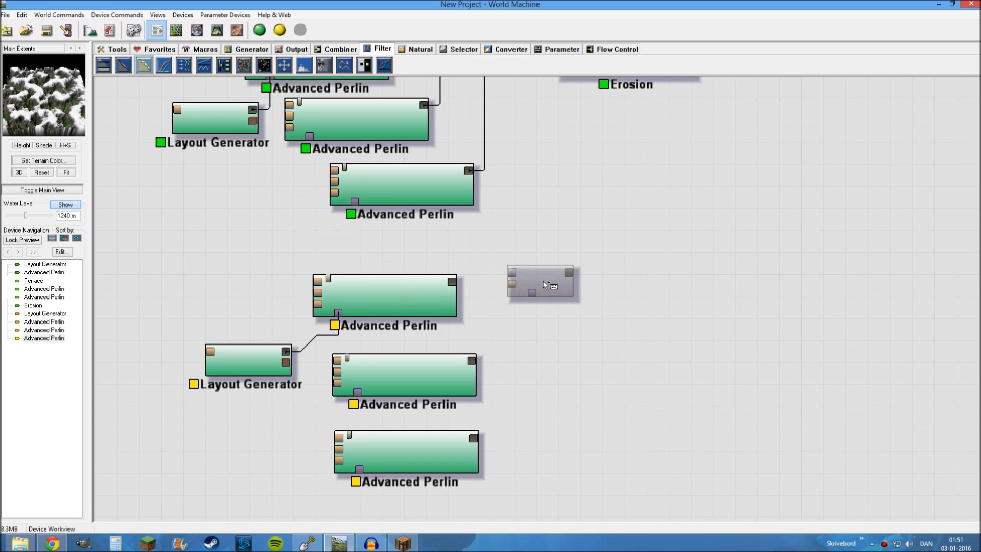
{"action": "left_click", "coordinate": [543, 280]}
Examine how the original island's Perlin, Terrace and Erosion devices are wired compared with the new group, and preview the Erosion result
{"action": "scroll", "coordinate": [667, 225], "scroll_direction": "up", "scroll_amount": 2}
{"action": "left_click", "coordinate": [484, 126]}
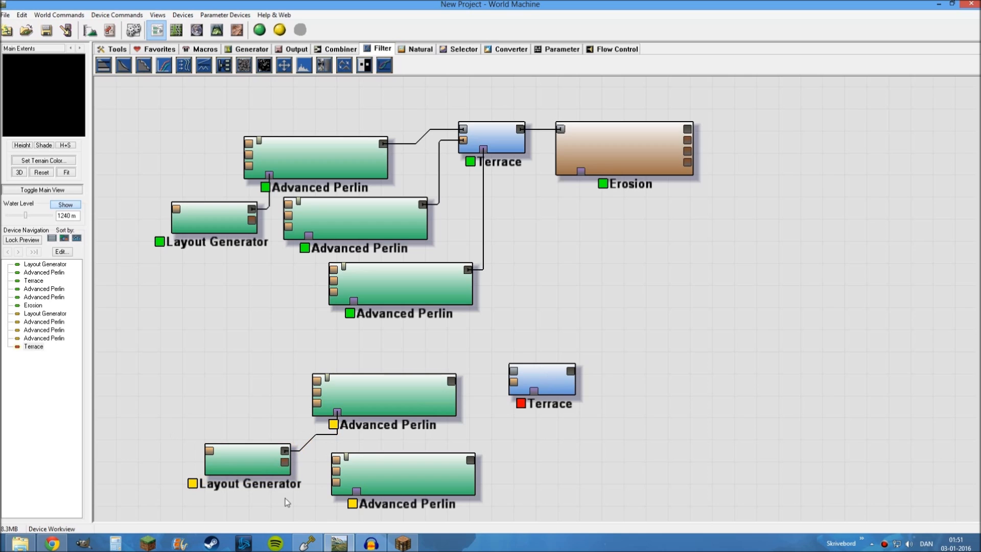
{"action": "left_click_drag", "start_coordinate": [235, 307], "coordinate": [242, 251]}
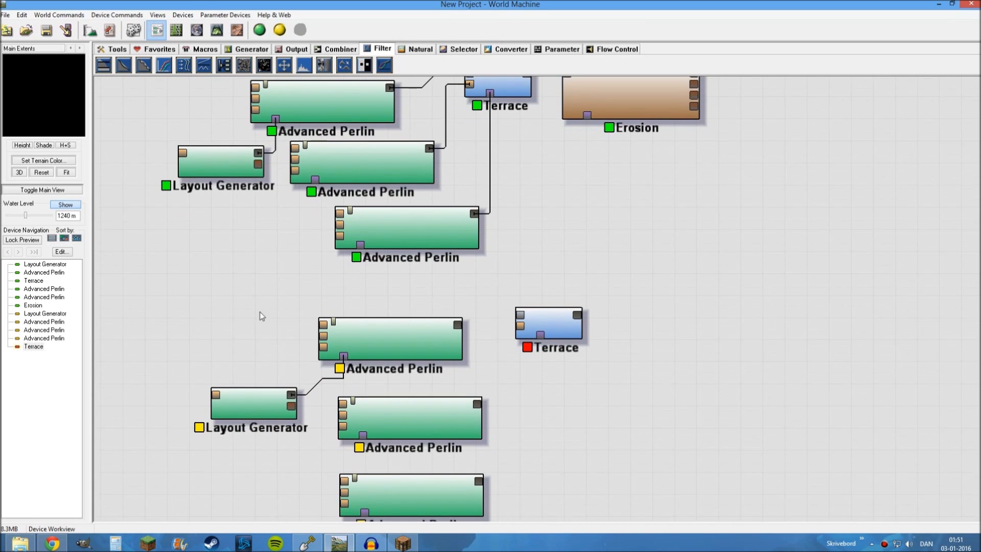
{"action": "left_click_drag", "start_coordinate": [269, 340], "coordinate": [257, 399]}
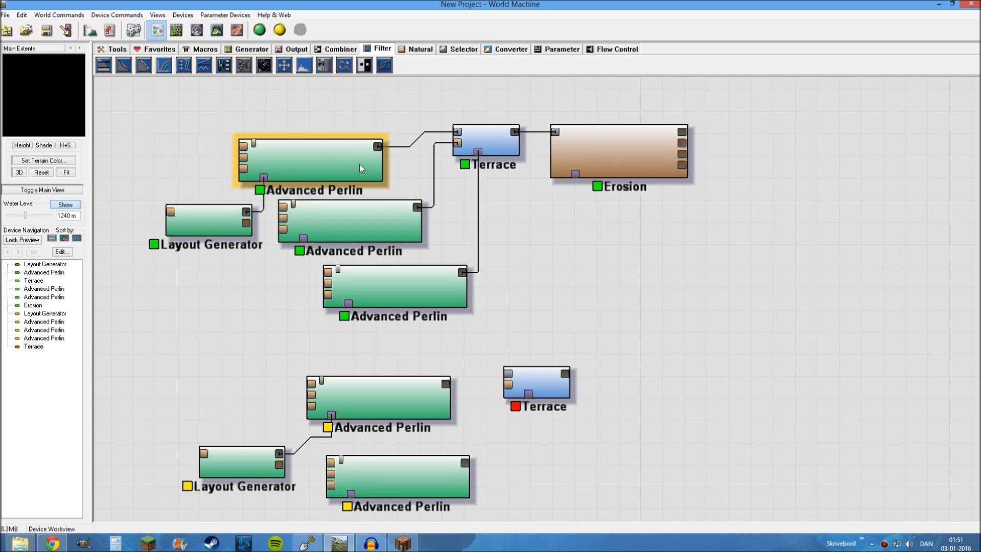
{"action": "left_click_drag", "start_coordinate": [564, 266], "coordinate": [575, 170]}
{"action": "left_click_drag", "start_coordinate": [511, 408], "coordinate": [490, 328]}
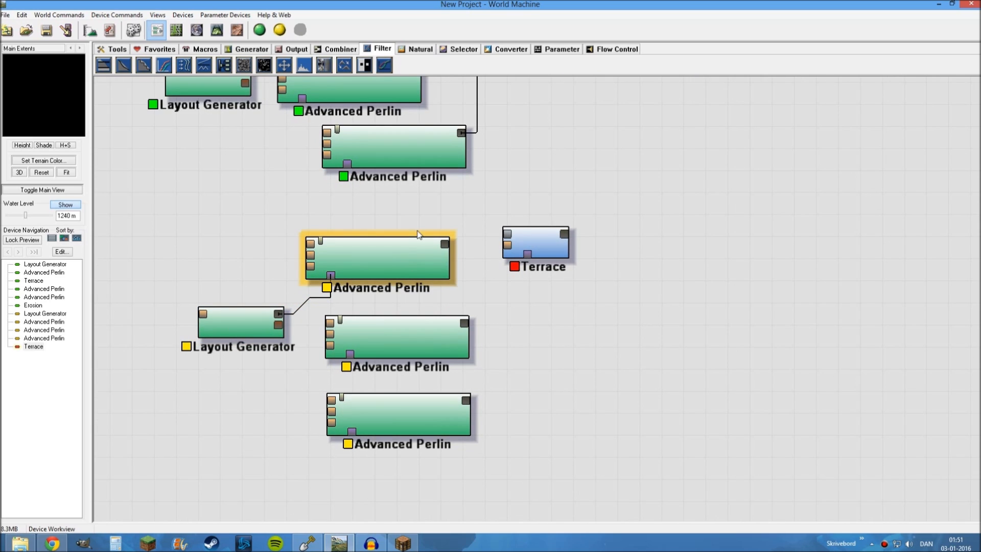
{"action": "scroll", "coordinate": [415, 234], "scroll_direction": "up", "scroll_amount": 3}
{"action": "left_click", "coordinate": [623, 137]}
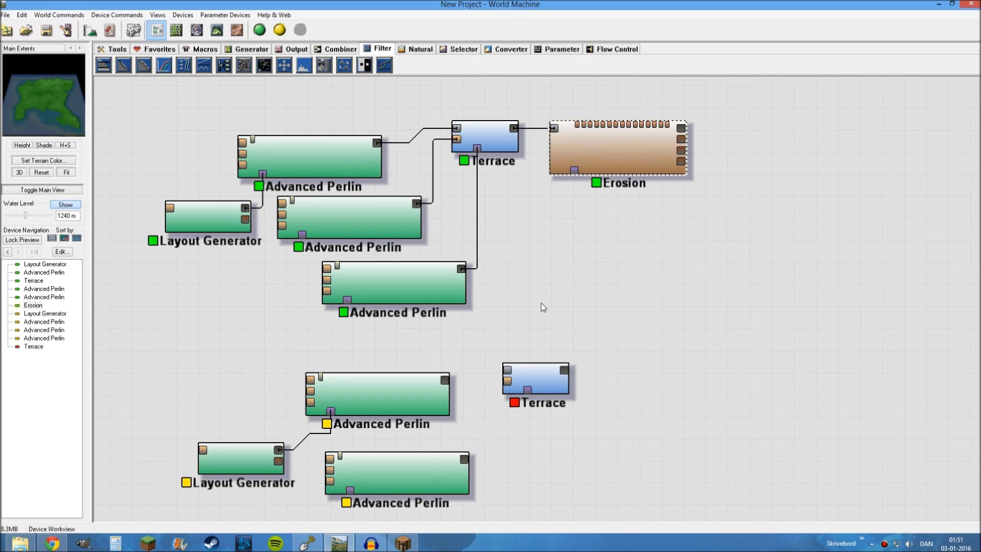
{"action": "scroll", "coordinate": [543, 302], "scroll_direction": "down", "scroll_amount": 2}
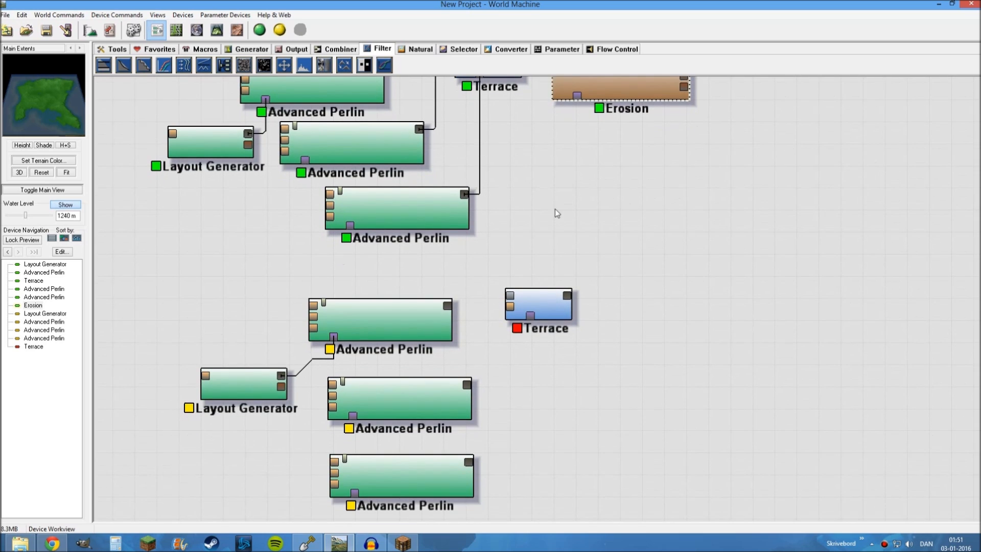
{"action": "scroll", "coordinate": [537, 306], "scroll_direction": "down", "scroll_amount": 1}
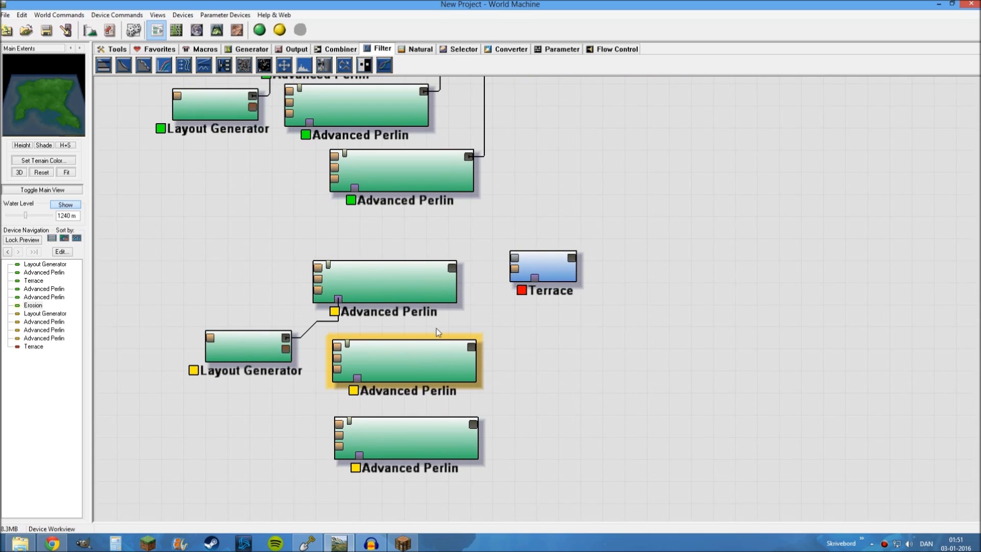
Connect the three new Advanced Perlin devices, from top to bottom, to the new Terrace's primary, second and bottom inputs
{"action": "left_click_drag", "start_coordinate": [453, 268], "coordinate": [514, 258]}
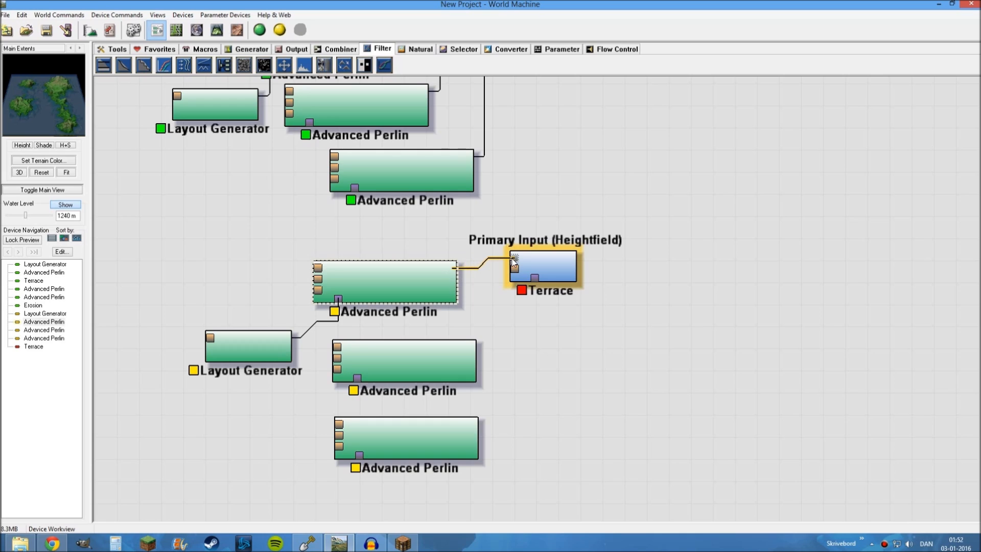
{"action": "left_click_drag", "start_coordinate": [473, 347], "coordinate": [514, 268]}
{"action": "left_click_drag", "start_coordinate": [476, 428], "coordinate": [534, 279]}
Show the layout-driven new Advanced Perlin in the 3D view and inspect its islands from an angle
{"action": "left_click", "coordinate": [398, 283]}
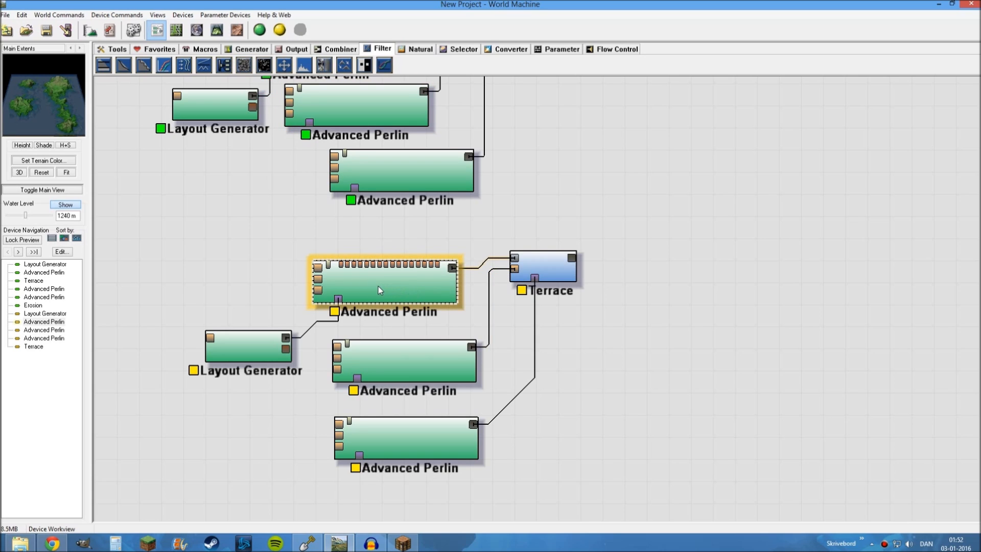
{"action": "left_click", "coordinate": [217, 29]}
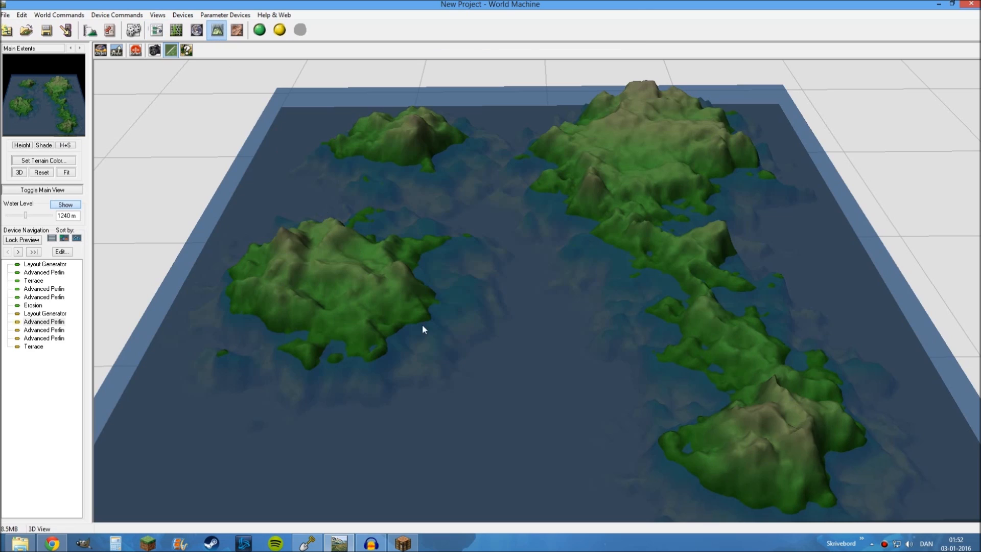
{"action": "left_click_drag", "start_coordinate": [422, 329], "coordinate": [322, 355]}
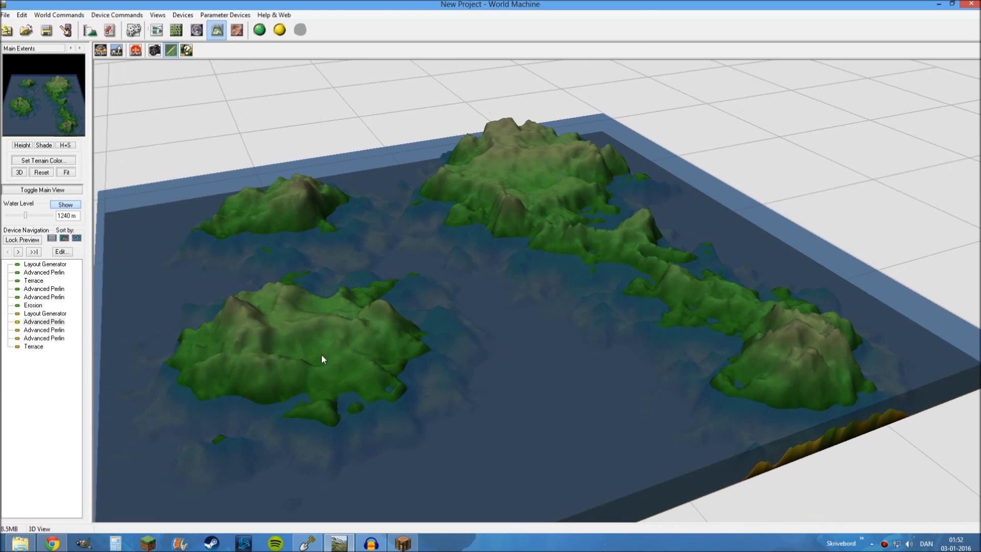
Set the feature scale of the Advanced Perlin driven by the second Layout Generator to 4 km
{"action": "double_click", "coordinate": [29, 323]}
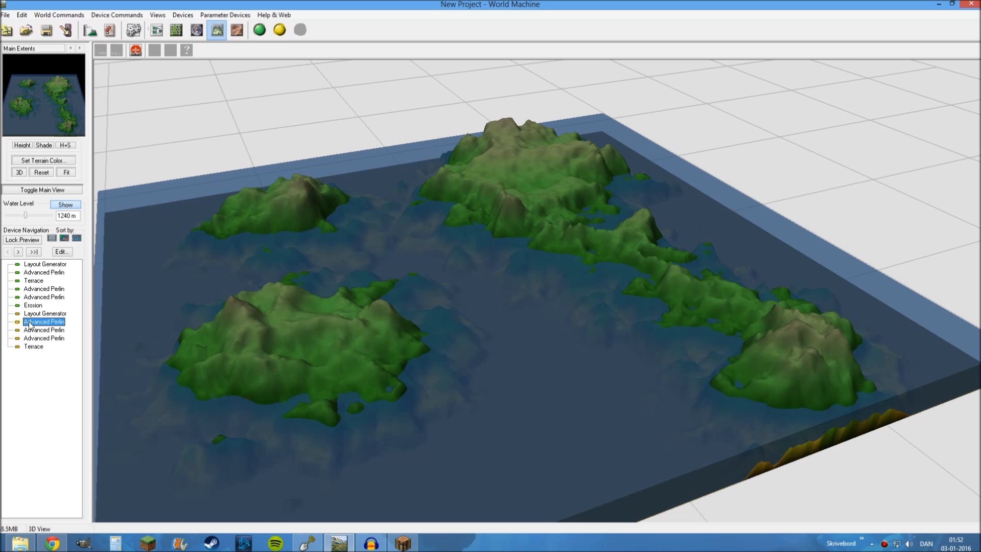
{"action": "left_click_drag", "start_coordinate": [489, 152], "coordinate": [794, 18]}
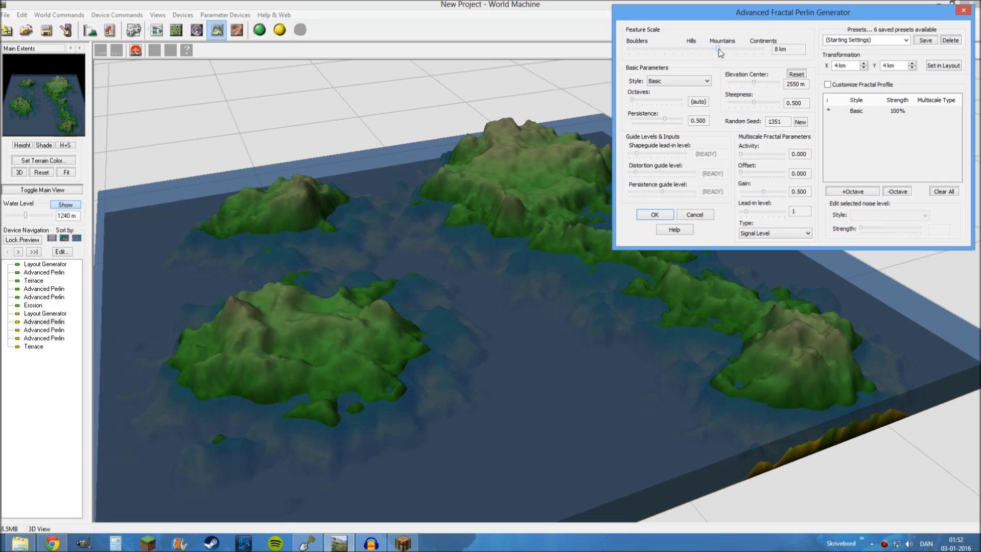
{"action": "left_click_drag", "start_coordinate": [718, 49], "coordinate": [710, 50]}
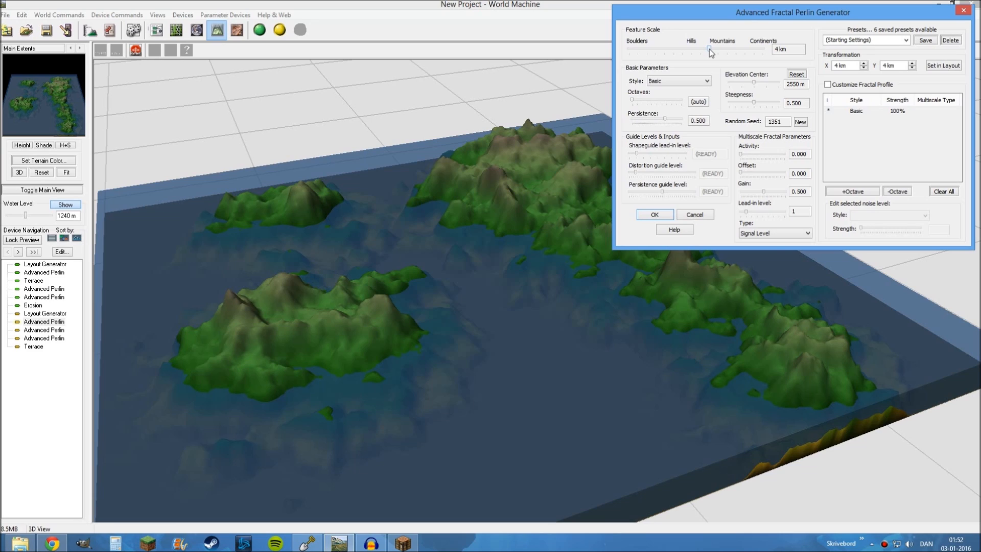
{"action": "left_click_drag", "start_coordinate": [709, 49], "coordinate": [710, 50]}
{"action": "left_click_drag", "start_coordinate": [710, 49], "coordinate": [714, 50]}
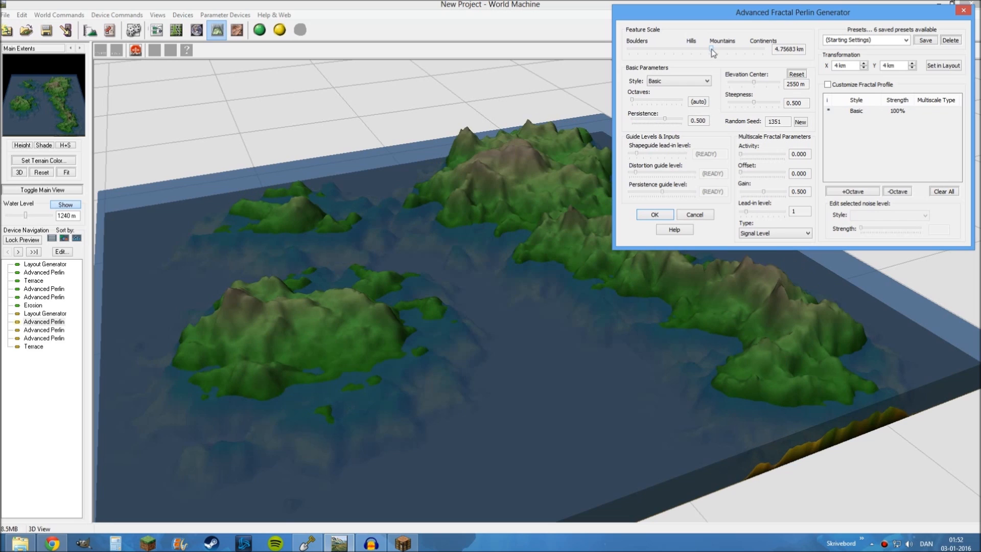
{"action": "left_click_drag", "start_coordinate": [714, 49], "coordinate": [708, 49]}
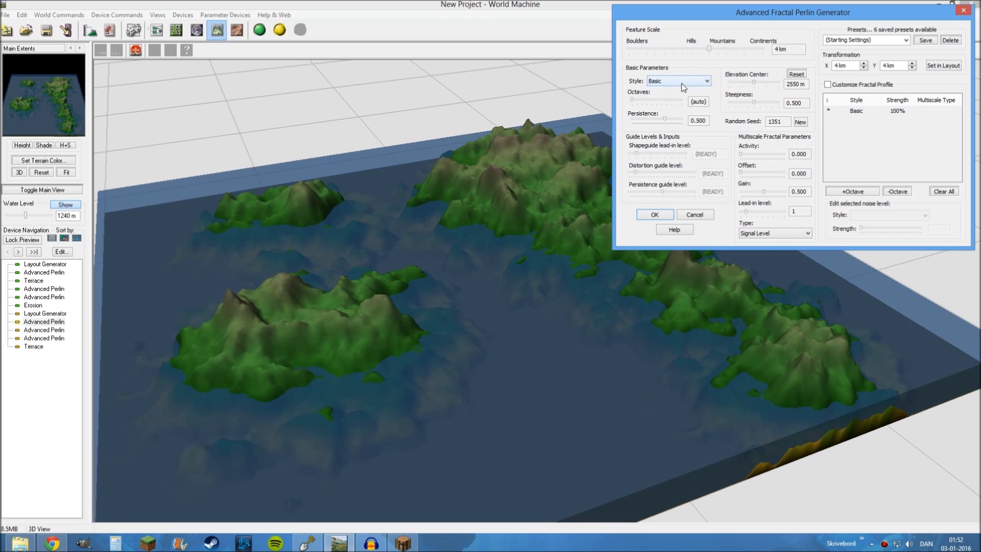
Try the Ridged style on this Advanced Perlin and return it to Basic
{"action": "left_click", "coordinate": [658, 82]}
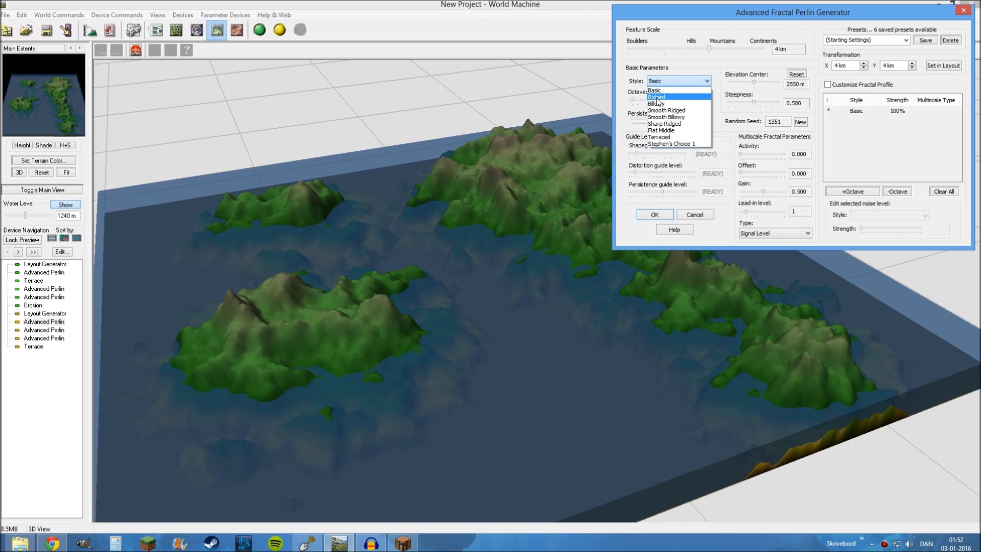
{"action": "left_click", "coordinate": [657, 97]}
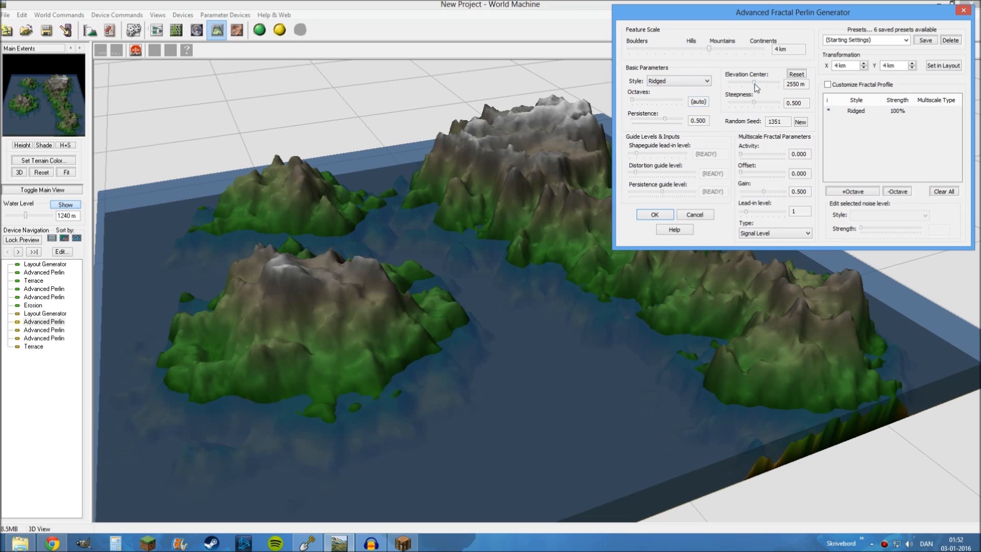
{"action": "left_click", "coordinate": [675, 82]}
{"action": "left_click", "coordinate": [666, 91]}
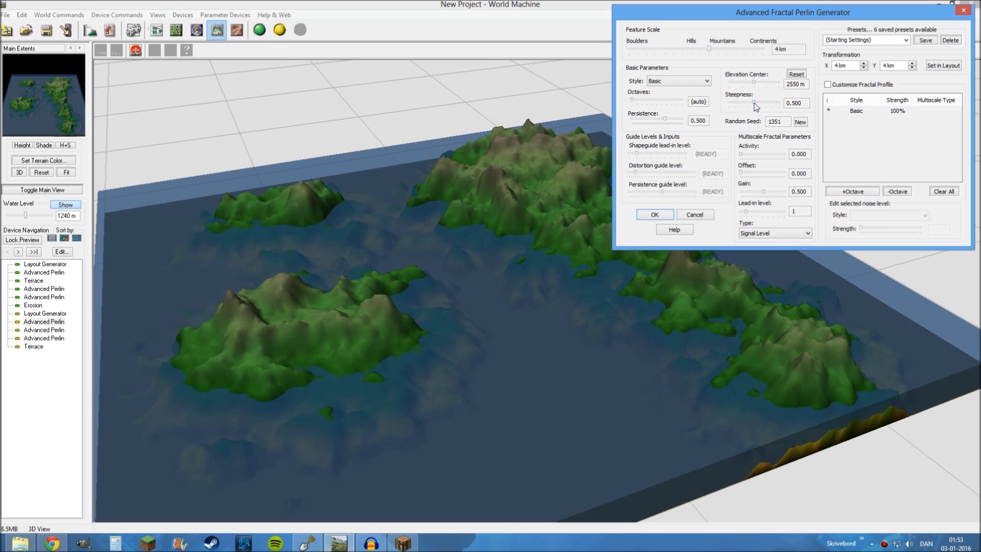
Set the Advanced Perlin's steepness to 0.563, accept the settings and build the world
{"action": "mouse_move", "coordinate": [755, 103]}
{"action": "left_mouse_down"}
{"action": "mouse_move", "coordinate": [780, 103]}
{"action": "mouse_move", "coordinate": [756, 102]}
{"action": "left_mouse_up"}
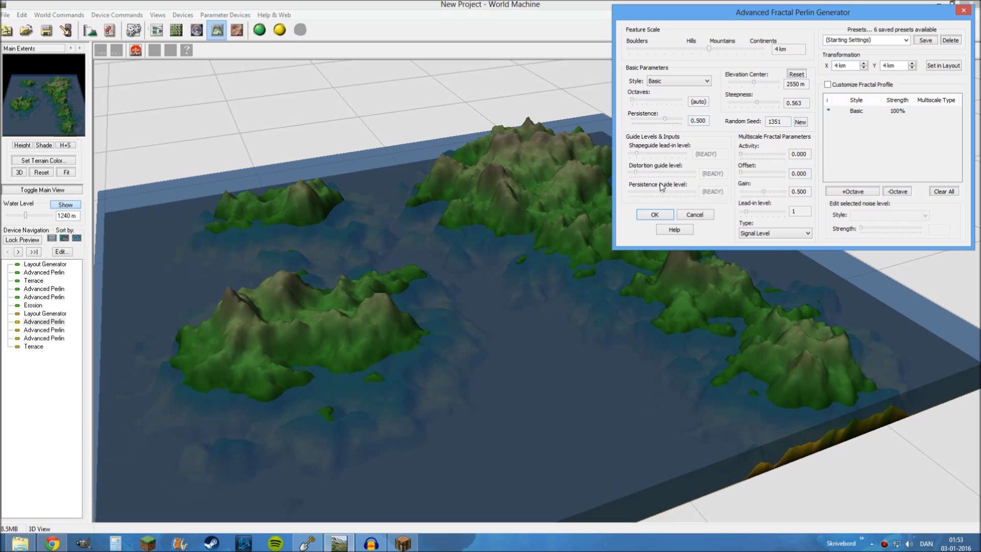
{"action": "left_click", "coordinate": [653, 215]}
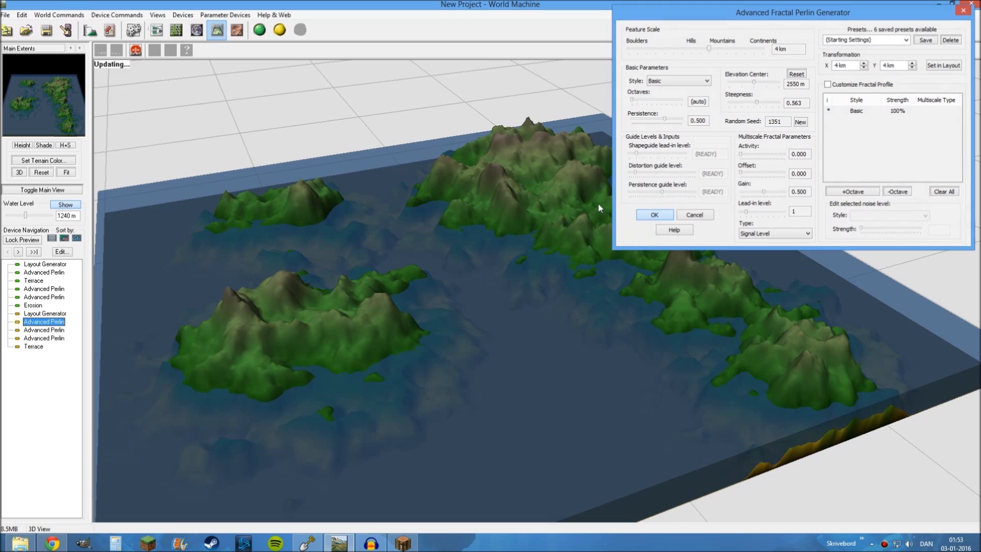
{"action": "left_click", "coordinate": [260, 31]}
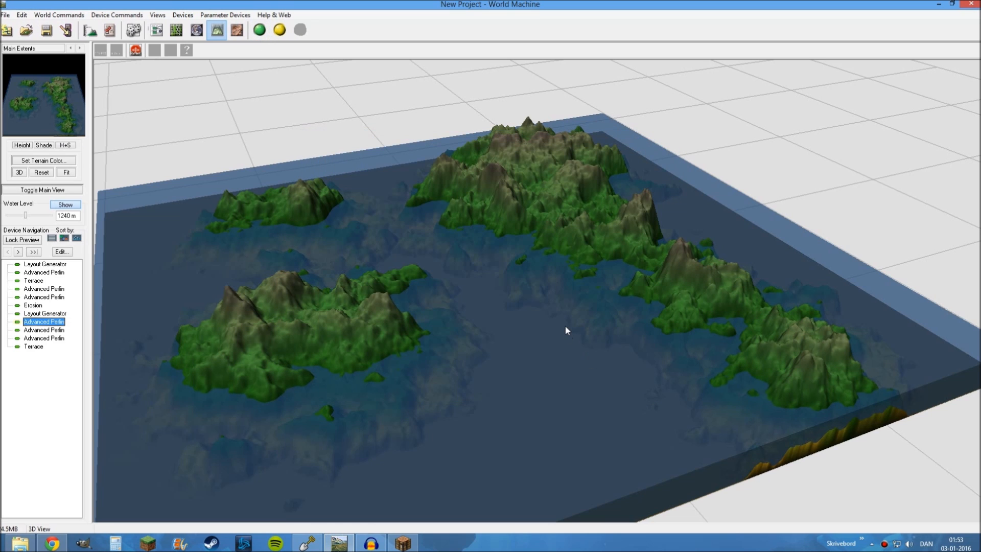
Inspect the rebuilt Advanced Perlin islands in 3D, both up close and as a whole
{"action": "left_click_drag", "start_coordinate": [443, 342], "coordinate": [218, 306]}
{"action": "scroll", "coordinate": [357, 329], "scroll_direction": "up", "scroll_amount": 5}
{"action": "scroll", "coordinate": [218, 307], "scroll_direction": "up", "scroll_amount": 5}
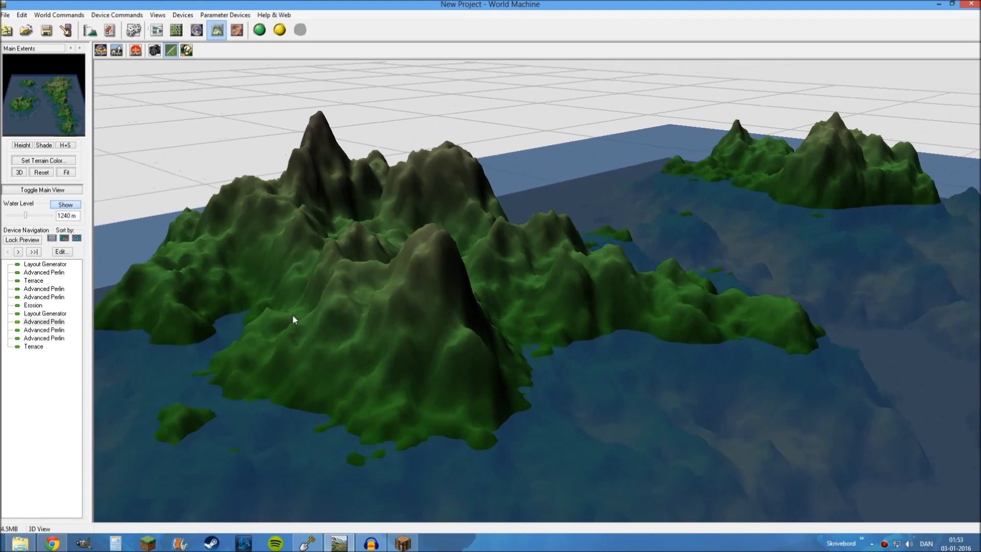
{"action": "left_click_drag", "start_coordinate": [293, 315], "coordinate": [513, 356]}
{"action": "left_click_drag", "start_coordinate": [519, 257], "coordinate": [587, 277]}
{"action": "scroll", "coordinate": [582, 277], "scroll_direction": "down", "scroll_amount": 10}
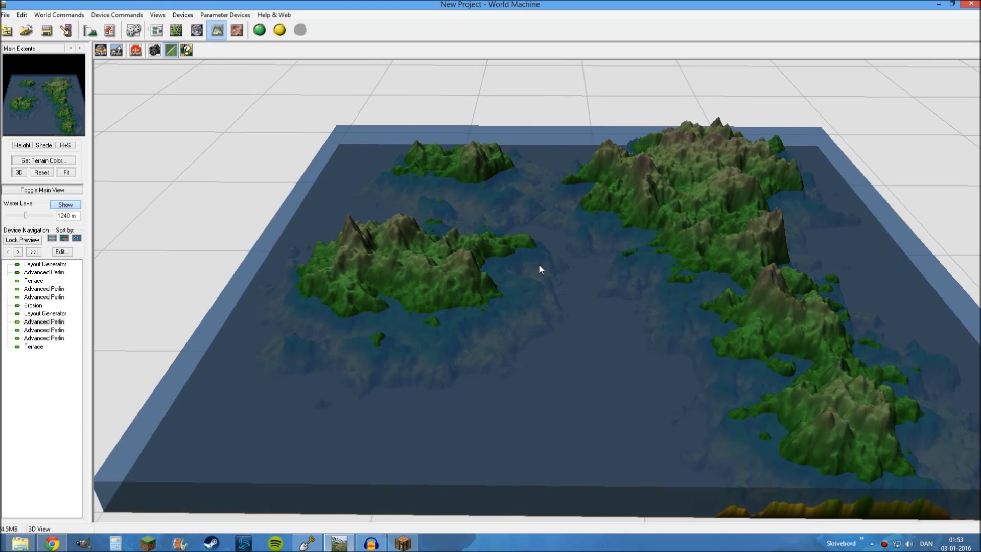
Show the new Terrace's output in the 3D view and examine the terracing on its islands up close
{"action": "left_click", "coordinate": [156, 29]}
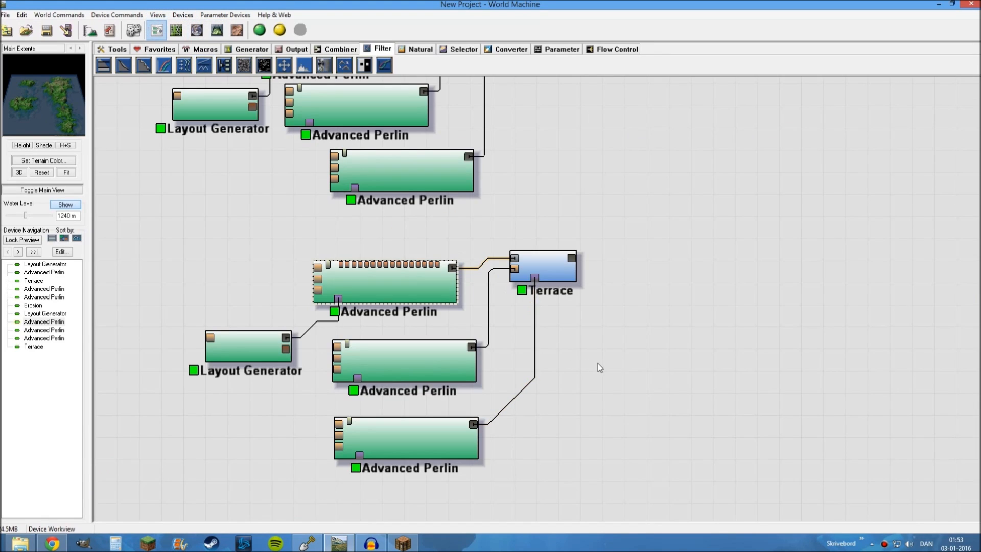
{"action": "left_click", "coordinate": [551, 250]}
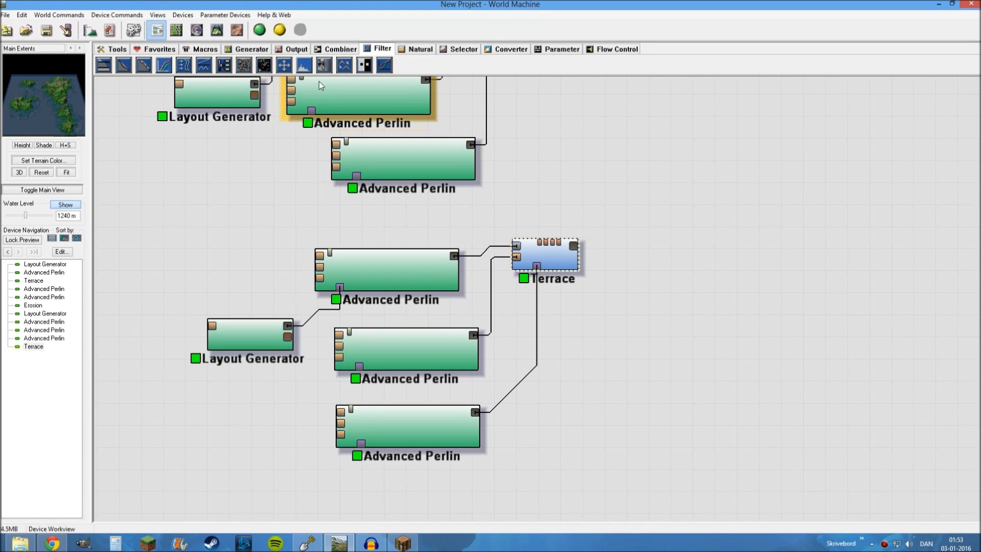
{"action": "left_click", "coordinate": [217, 30]}
{"action": "scroll", "coordinate": [632, 305], "scroll_direction": "up", "scroll_amount": 4}
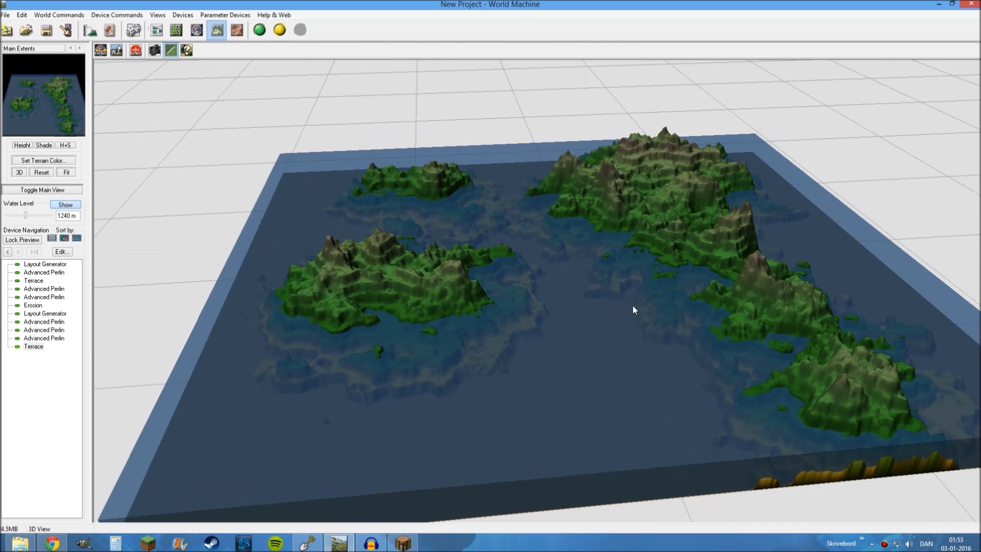
{"action": "scroll", "coordinate": [594, 308], "scroll_direction": "up", "scroll_amount": 5}
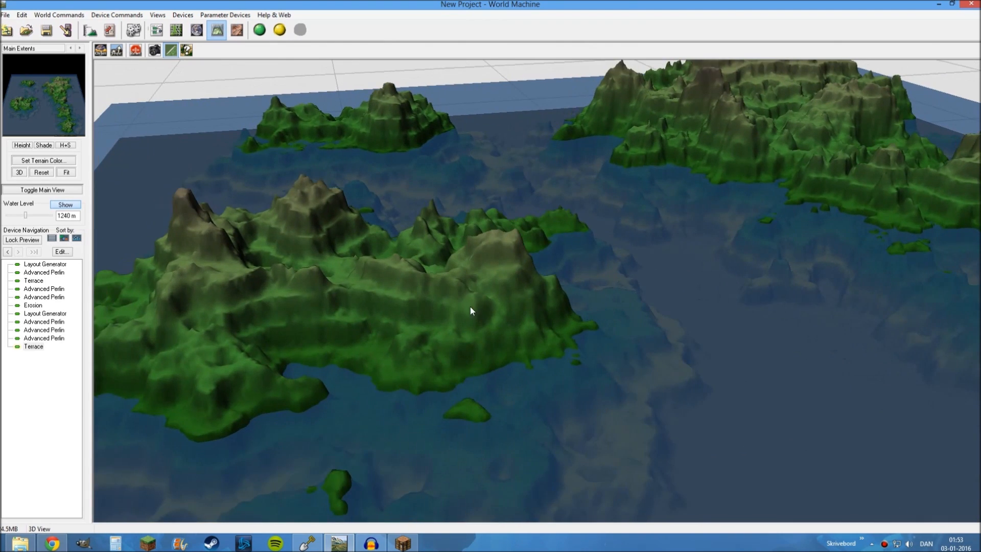
{"action": "right_click_drag", "start_coordinate": [335, 303], "coordinate": [498, 271]}
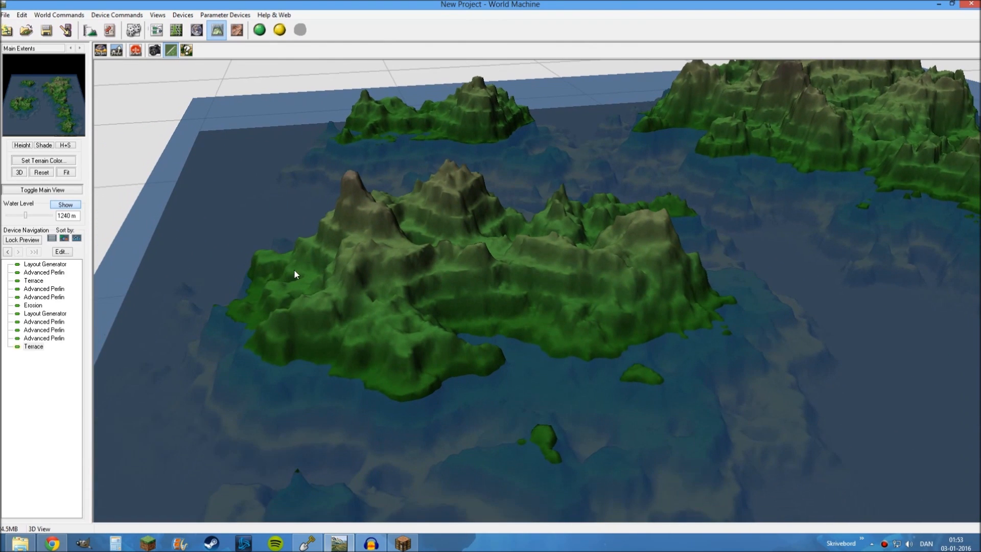
Set the new Terrace to the Smooth method with 13 terraces, build the world and check the result
{"action": "double_click", "coordinate": [34, 346]}
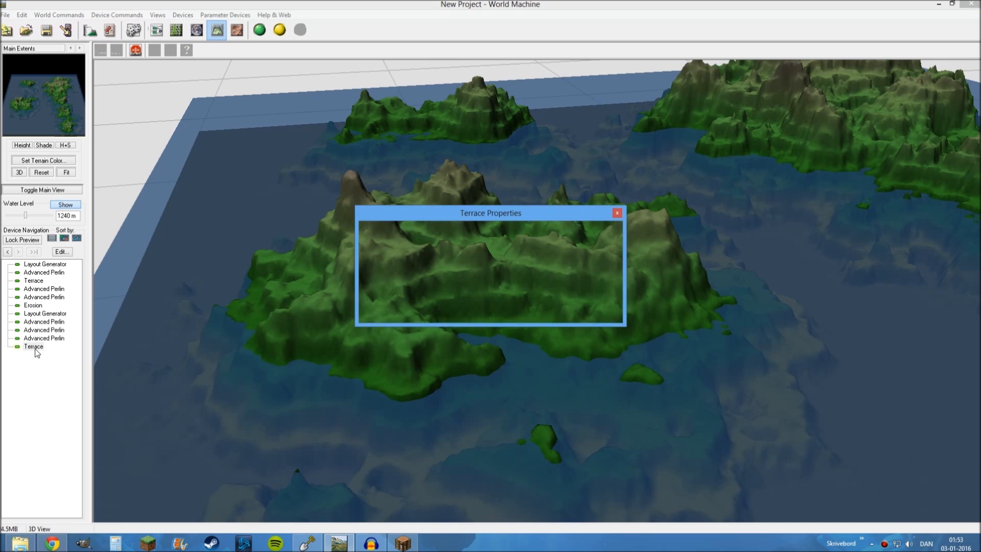
{"action": "left_click_drag", "start_coordinate": [572, 213], "coordinate": [913, 21]}
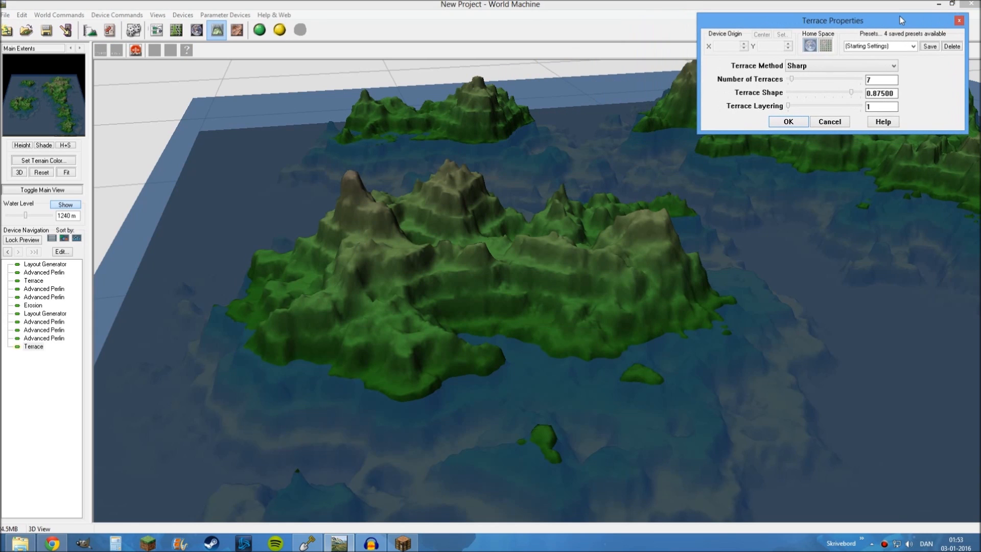
{"action": "left_click", "coordinate": [805, 67]}
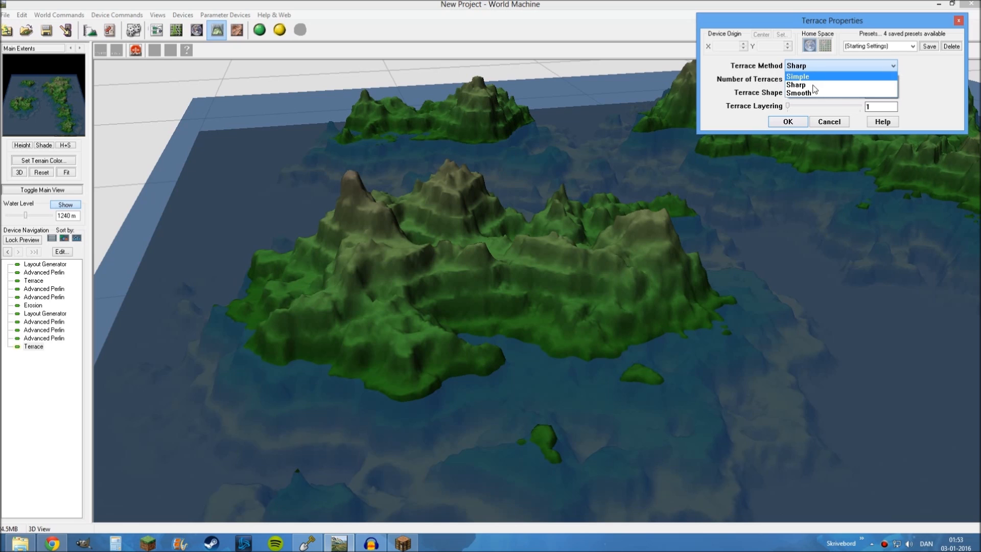
{"action": "left_click", "coordinate": [813, 93]}
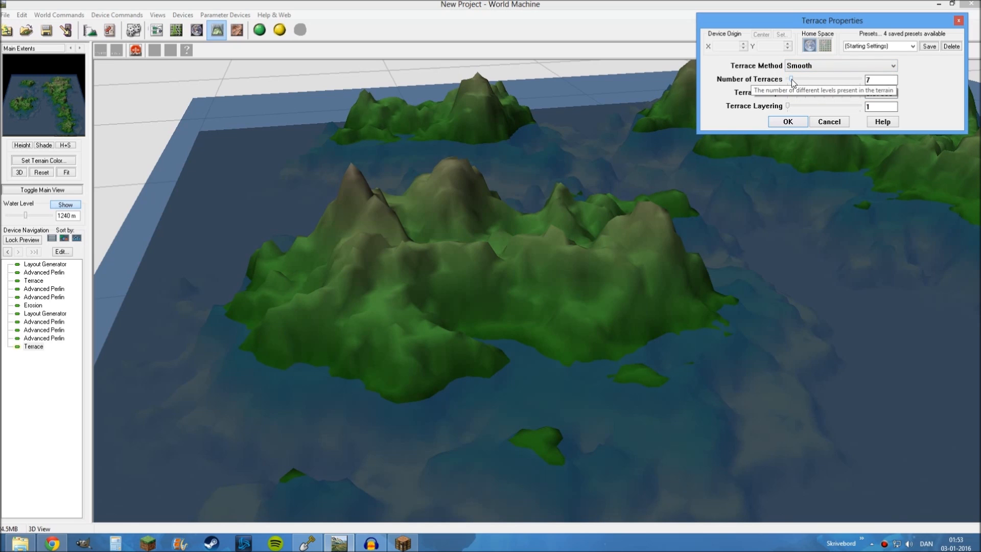
{"action": "left_click_drag", "start_coordinate": [791, 79], "coordinate": [794, 78]}
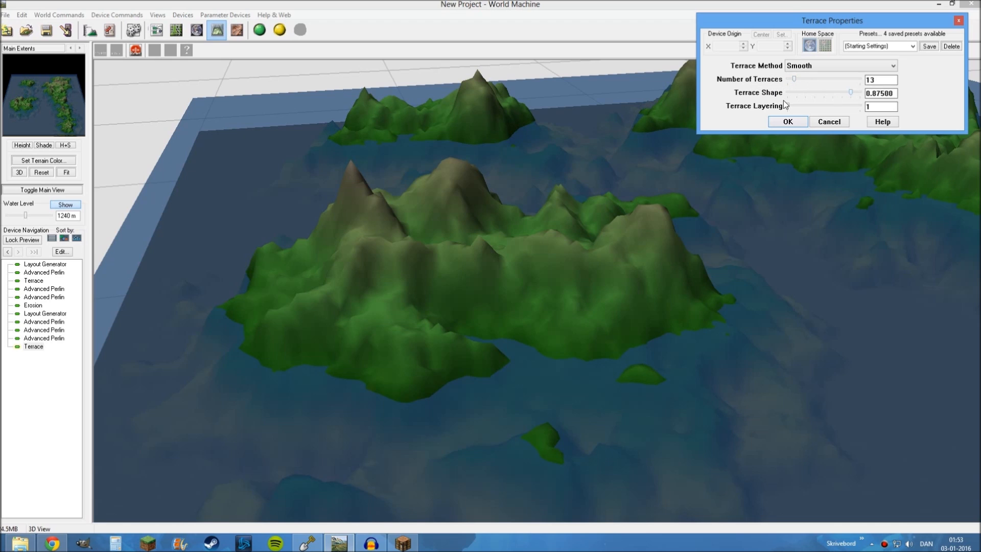
{"action": "left_click", "coordinate": [795, 123]}
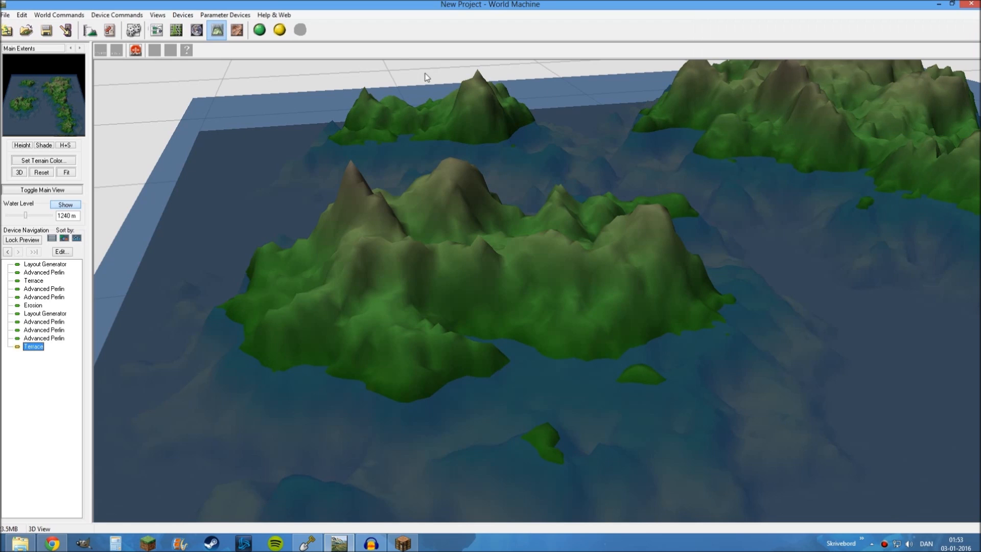
{"action": "left_click", "coordinate": [259, 30]}
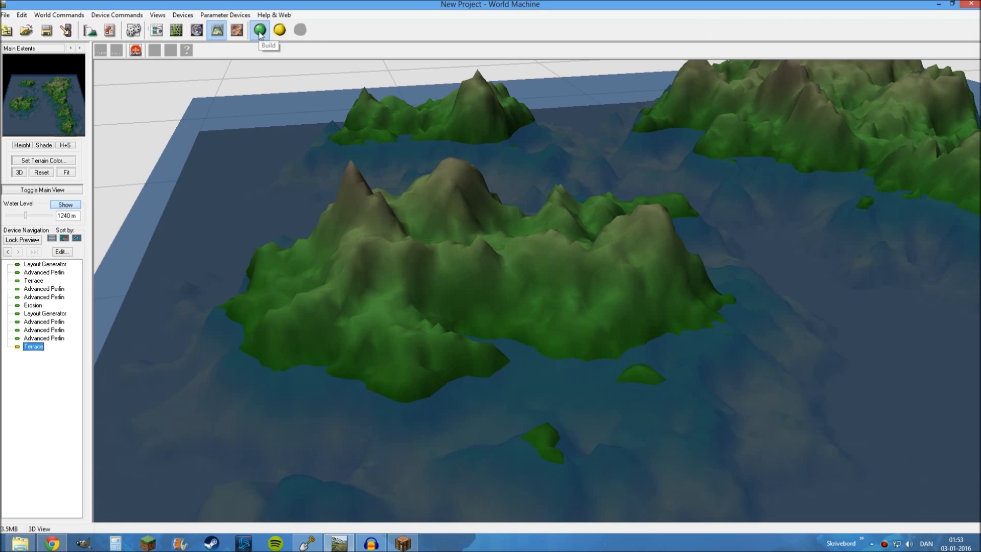
{"action": "left_click_drag", "start_coordinate": [542, 243], "coordinate": [500, 251]}
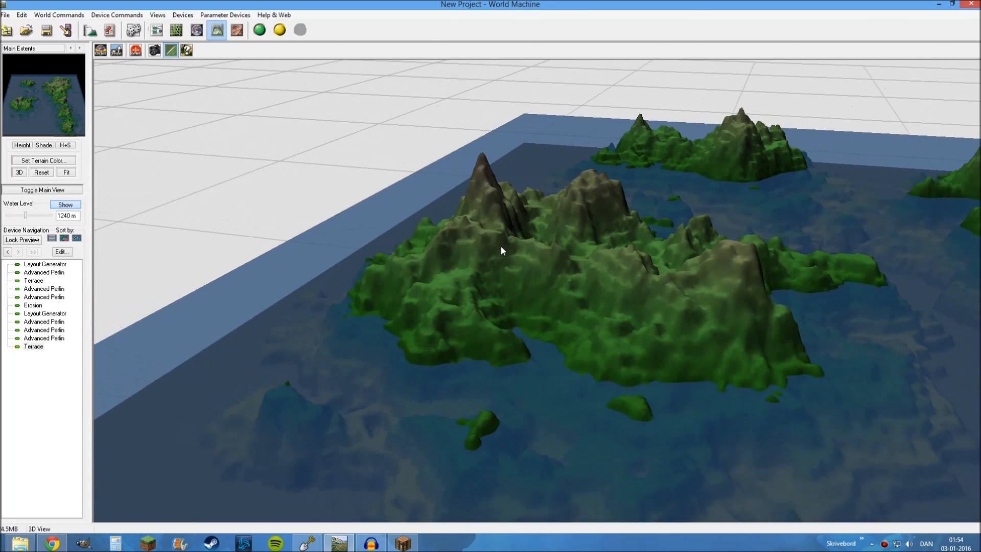
Change the new Terrace's method to Sharp, rebuild the world and inspect the large island's mountains
{"action": "double_click", "coordinate": [33, 346]}
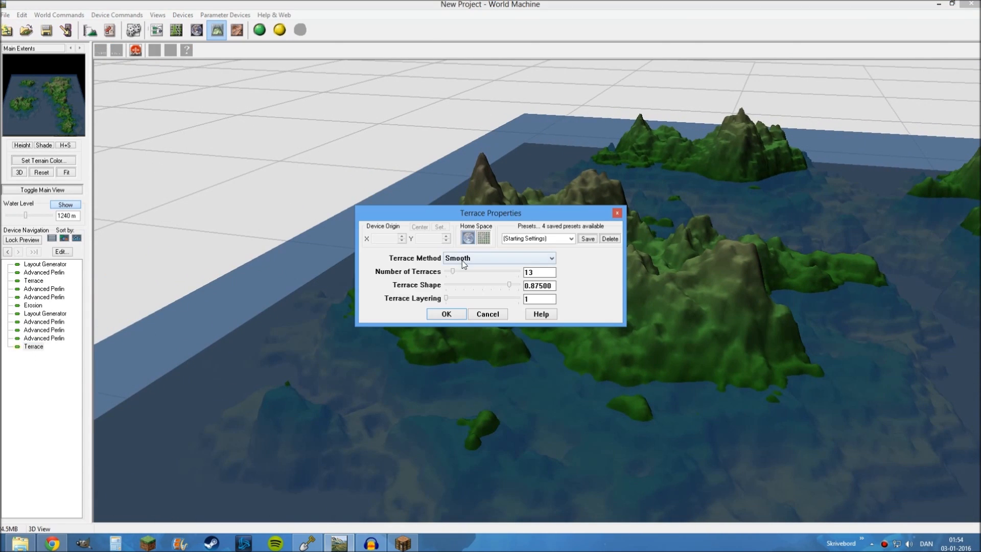
{"action": "left_click", "coordinate": [460, 258]}
{"action": "left_click", "coordinate": [460, 276]}
{"action": "left_click", "coordinate": [446, 314]}
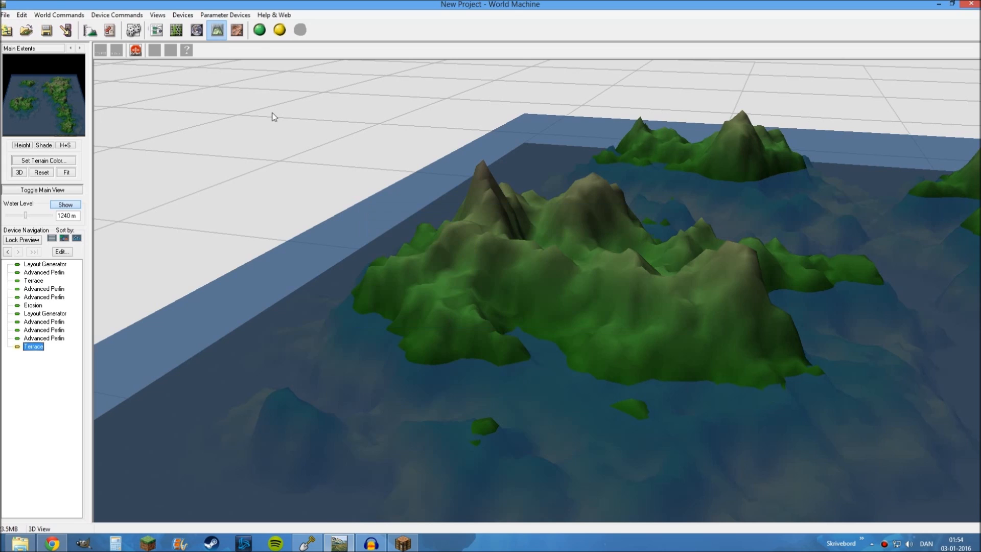
{"action": "left_click", "coordinate": [259, 30]}
{"action": "left_click_drag", "start_coordinate": [492, 234], "coordinate": [445, 242]}
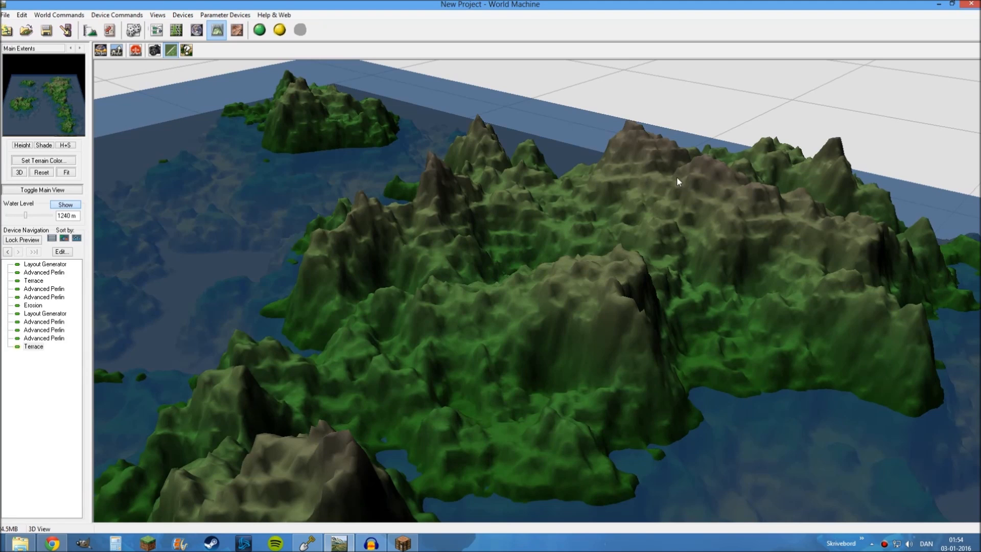
{"action": "left_click_drag", "start_coordinate": [668, 212], "coordinate": [452, 273]}
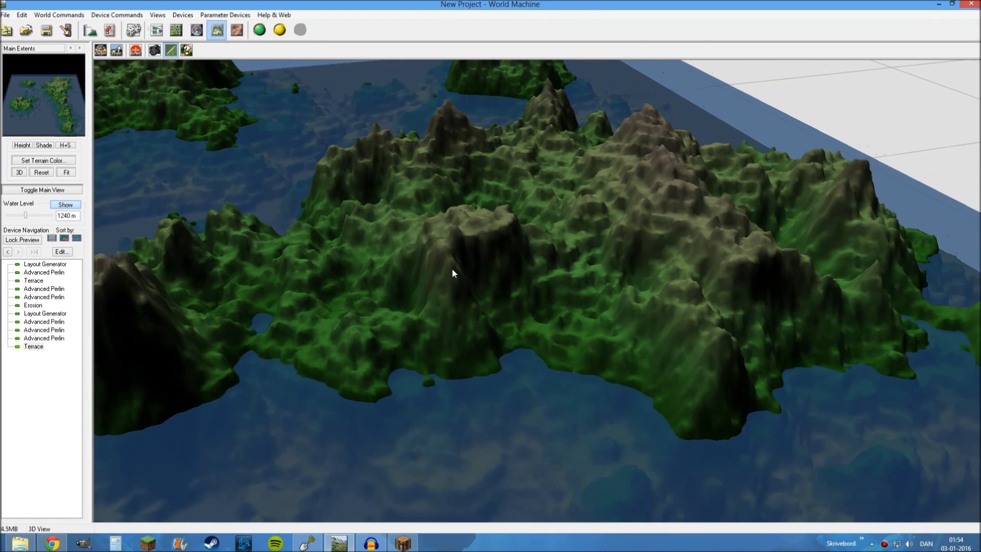
Lower the new Terrace's shape value moderately, rebuild and inspect the islands, and return to the device network
{"action": "double_click", "coordinate": [34, 346]}
{"action": "left_click_drag", "start_coordinate": [436, 209], "coordinate": [261, 79]}
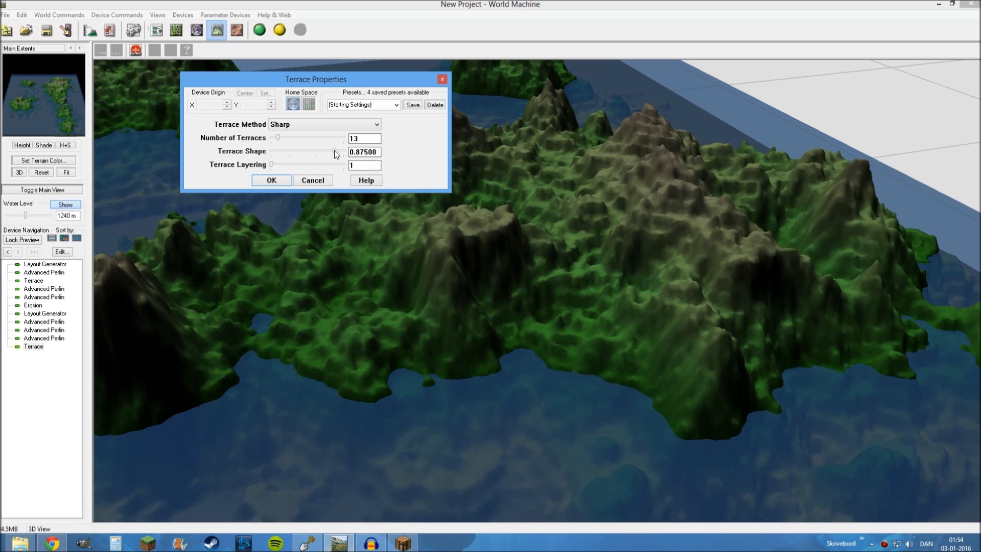
{"action": "mouse_move", "coordinate": [335, 150]}
{"action": "left_mouse_down"}
{"action": "mouse_move", "coordinate": [221, 147]}
{"action": "mouse_move", "coordinate": [355, 151]}
{"action": "mouse_move", "coordinate": [320, 151]}
{"action": "left_mouse_up"}
{"action": "left_click", "coordinate": [271, 180]}
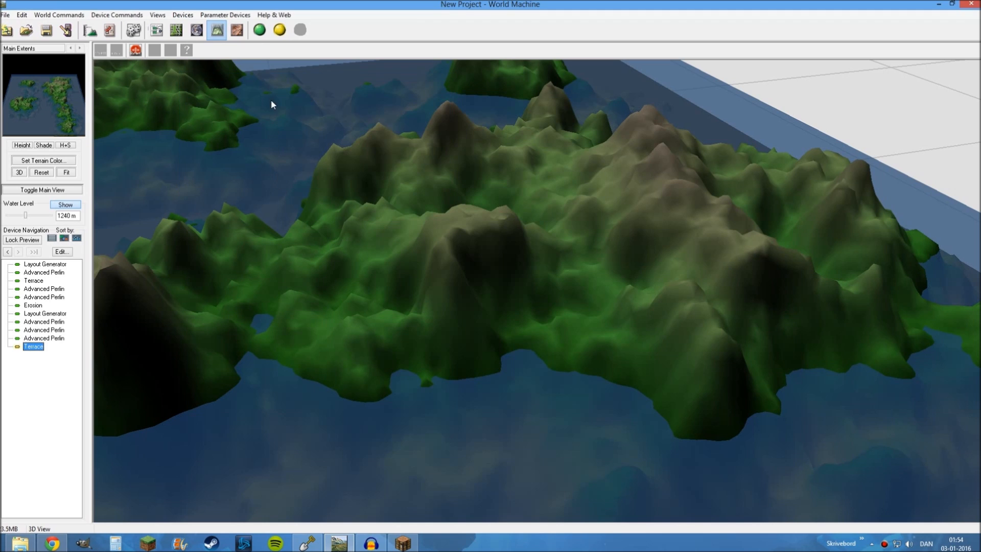
{"action": "left_click", "coordinate": [259, 29]}
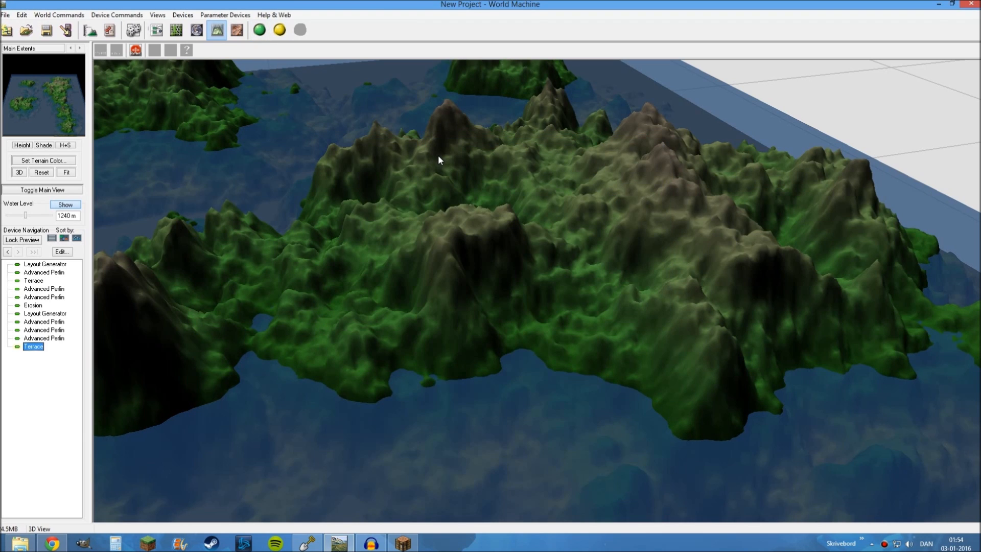
{"action": "left_click_drag", "start_coordinate": [438, 155], "coordinate": [525, 217]}
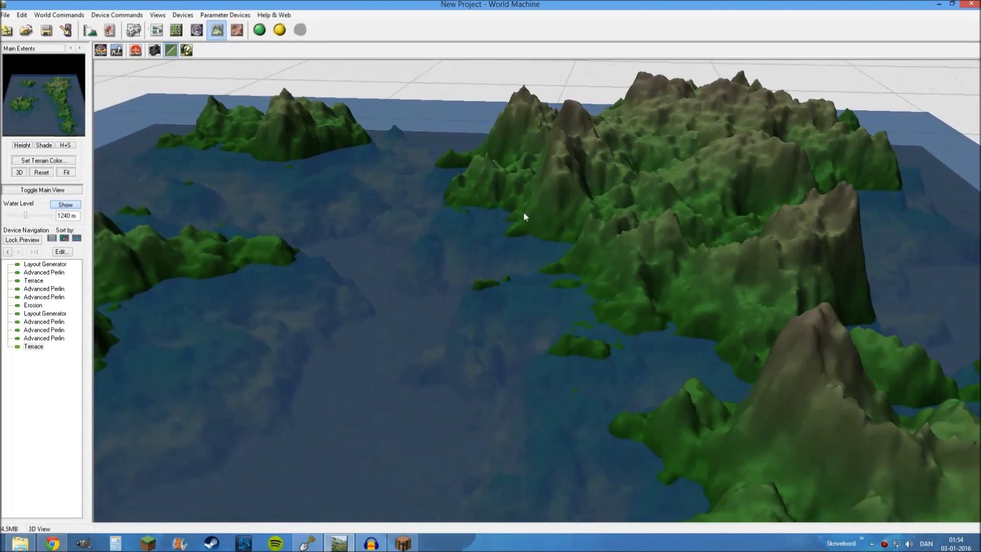
{"action": "left_click", "coordinate": [157, 30]}
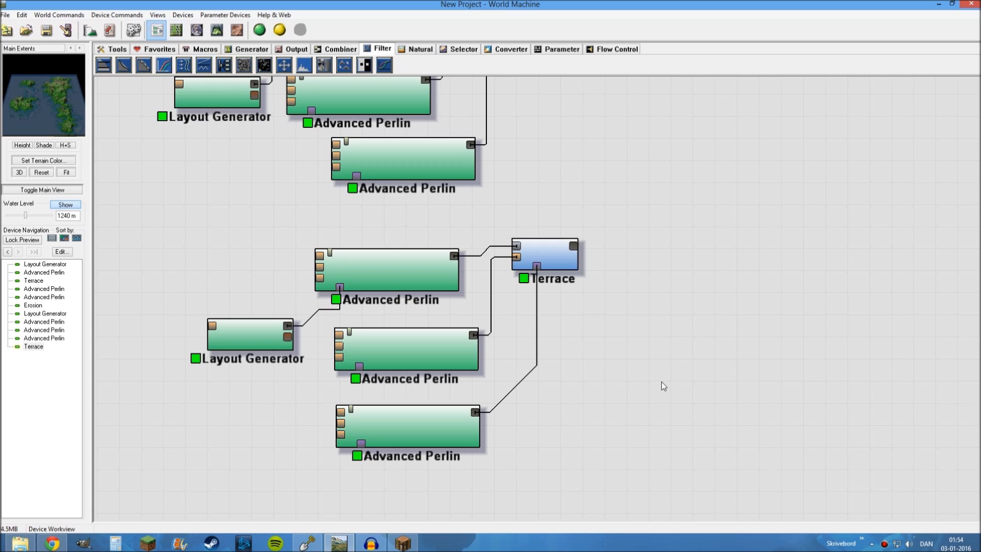
Add an Erosion device beside the second Terrace and connect the Terrace's primary output to its input
{"action": "left_click_drag", "start_coordinate": [661, 382], "coordinate": [512, 333]}
{"action": "left_click", "coordinate": [401, 47]}
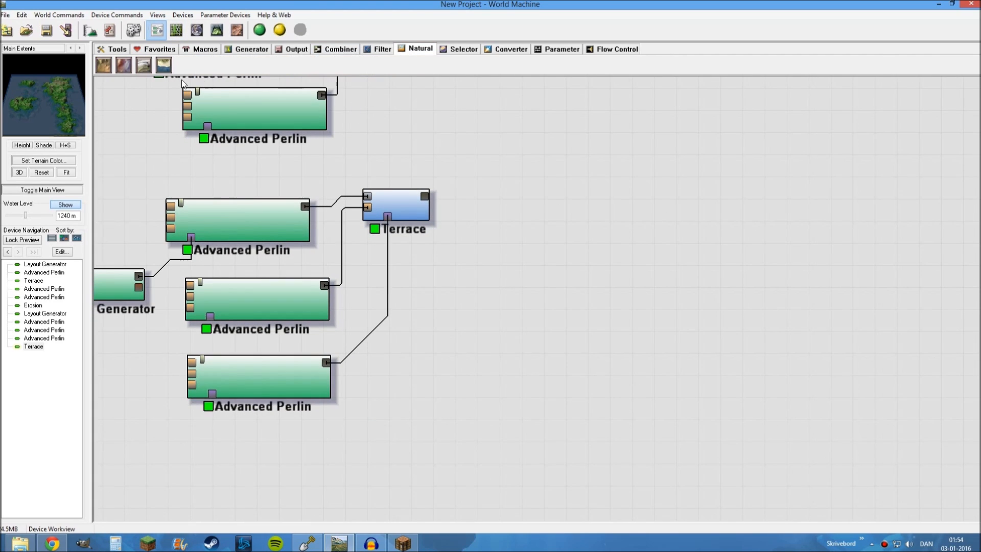
{"action": "left_click", "coordinate": [105, 66]}
{"action": "left_click", "coordinate": [568, 217]}
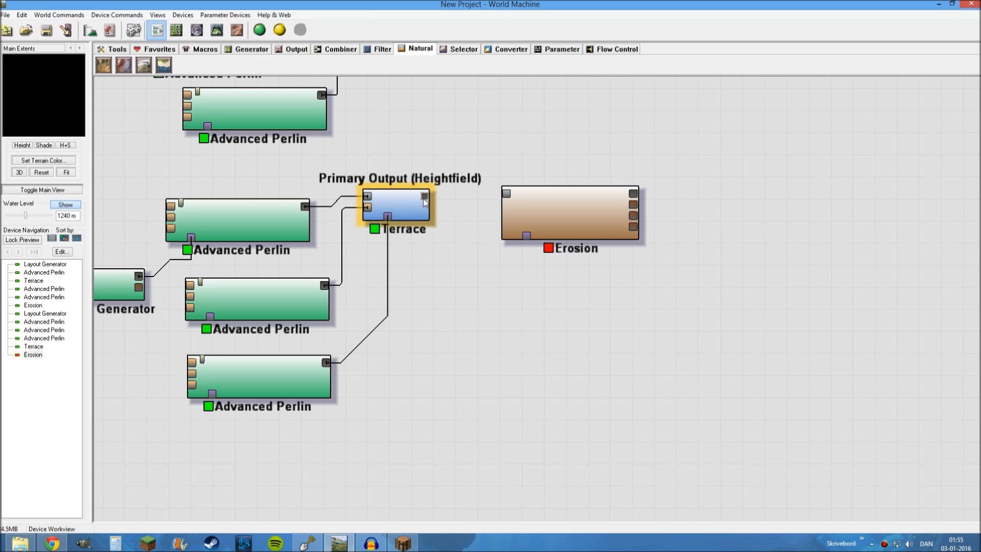
{"action": "left_click_drag", "start_coordinate": [424, 195], "coordinate": [501, 208]}
Show the new Erosion's terrain in the 3D view with the water hidden
{"action": "left_click", "coordinate": [218, 30]}
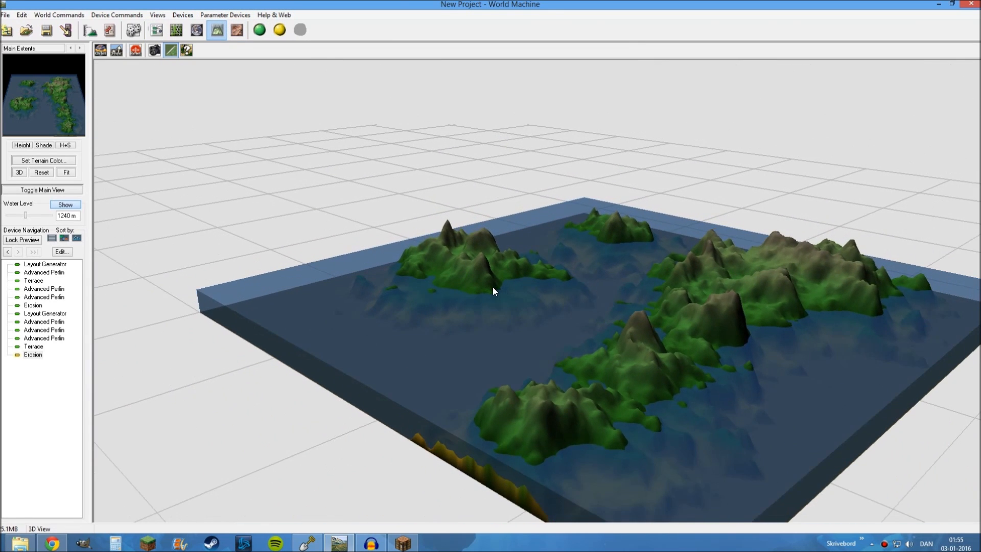
{"action": "left_click_drag", "start_coordinate": [492, 291], "coordinate": [335, 280]}
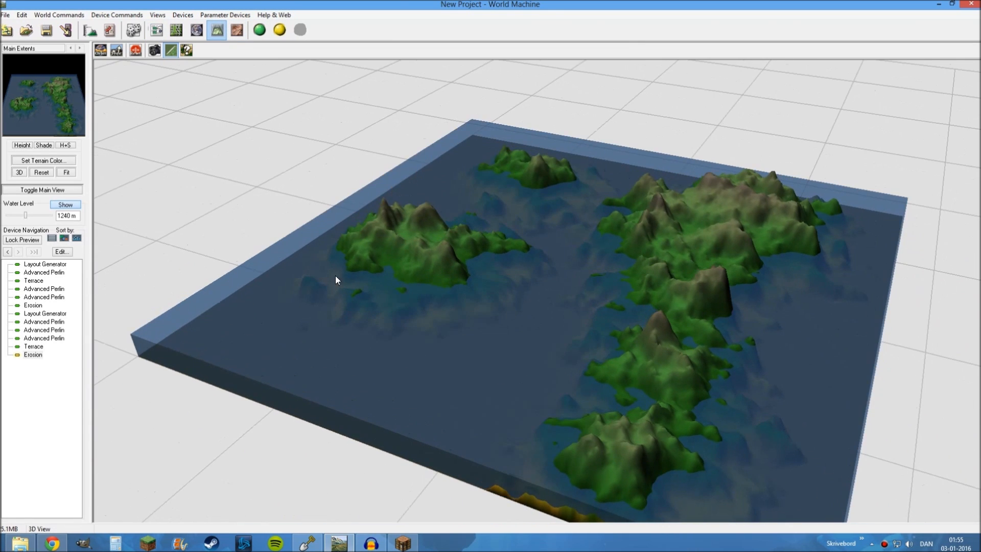
{"action": "left_click", "coordinate": [66, 207]}
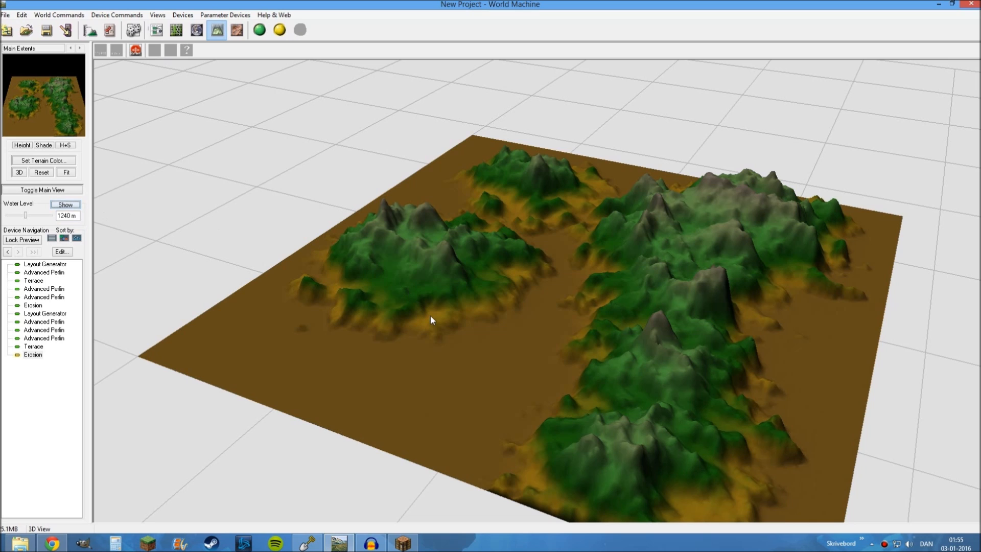
{"action": "left_click_drag", "start_coordinate": [430, 314], "coordinate": [540, 310]}
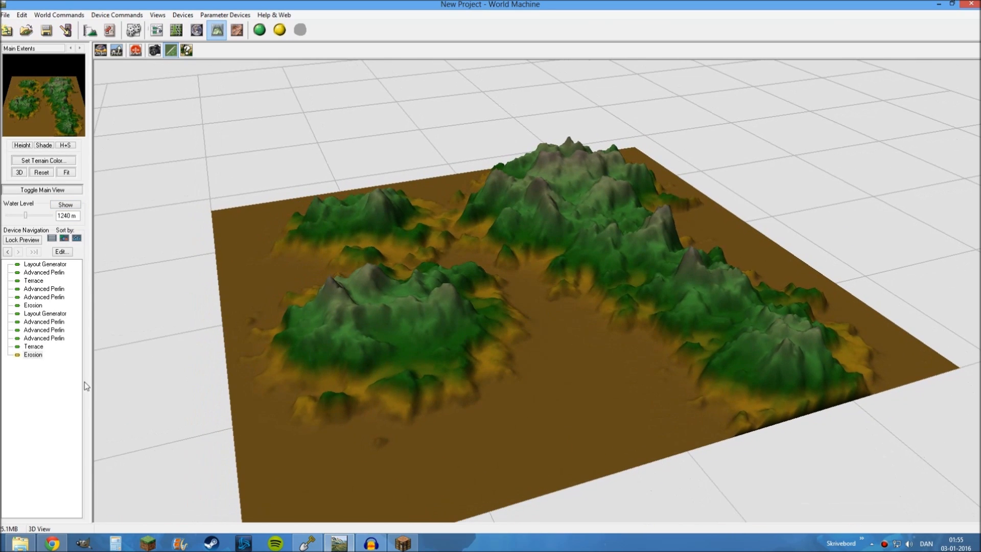
Set the new Erosion to Channeled Erosion with rock hardness 0.175, sediment carry amount 0.810 and filter strength 0.810
{"action": "double_click", "coordinate": [33, 354]}
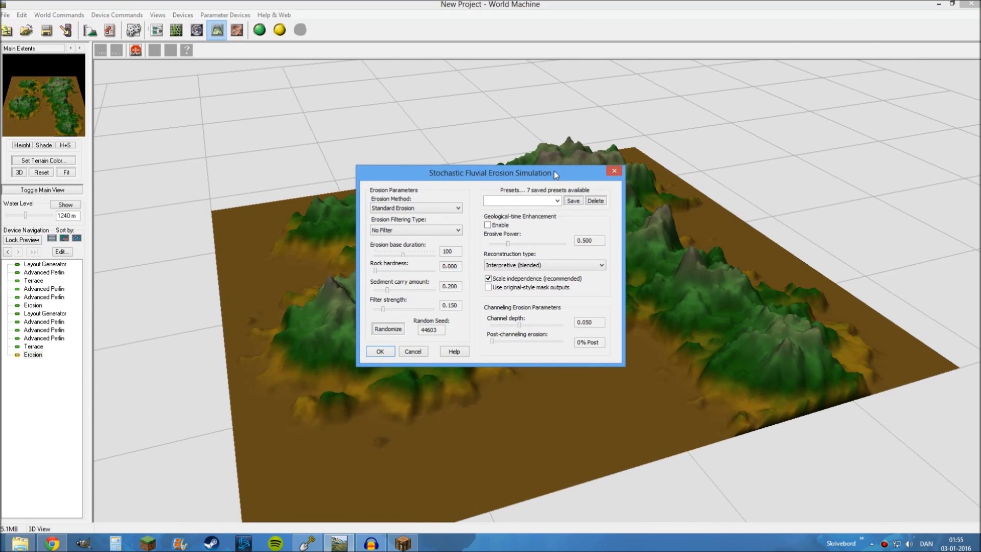
{"action": "left_click_drag", "start_coordinate": [554, 170], "coordinate": [898, 19]}
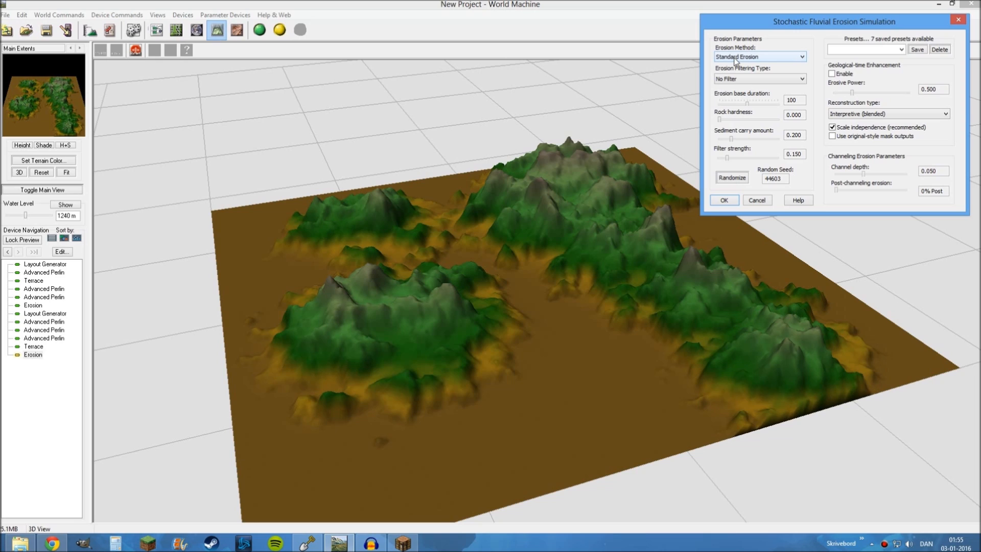
{"action": "left_click", "coordinate": [736, 57]}
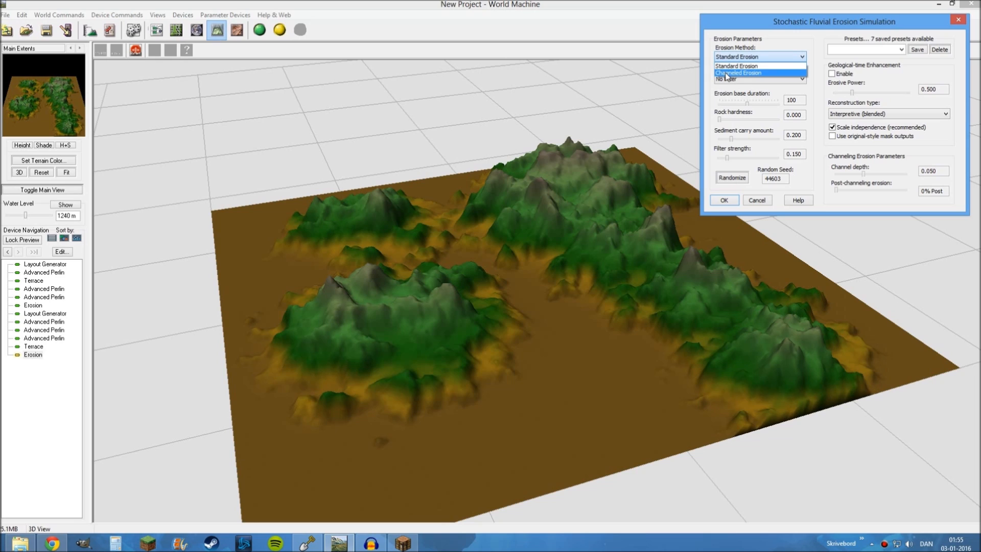
{"action": "left_click", "coordinate": [730, 77]}
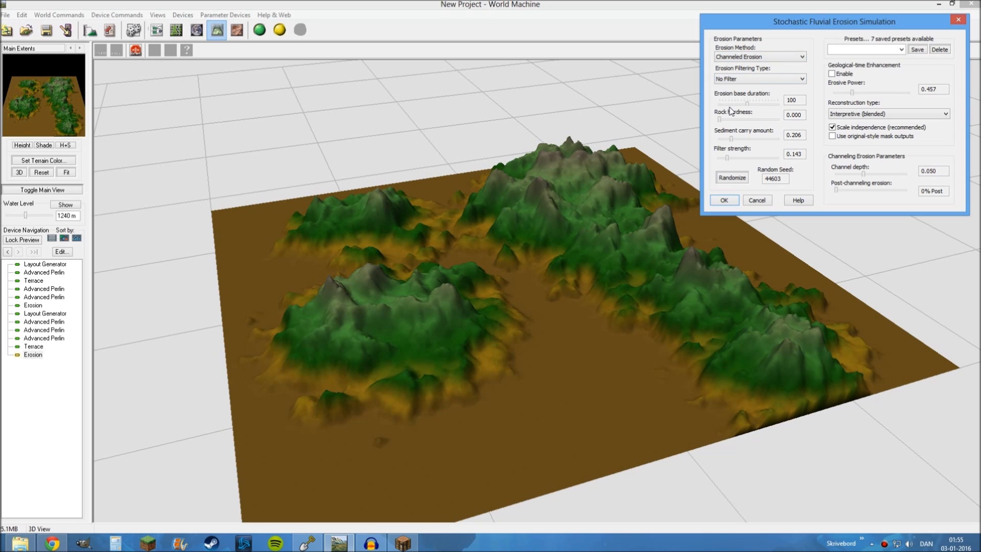
{"action": "left_click_drag", "start_coordinate": [723, 121], "coordinate": [765, 139]}
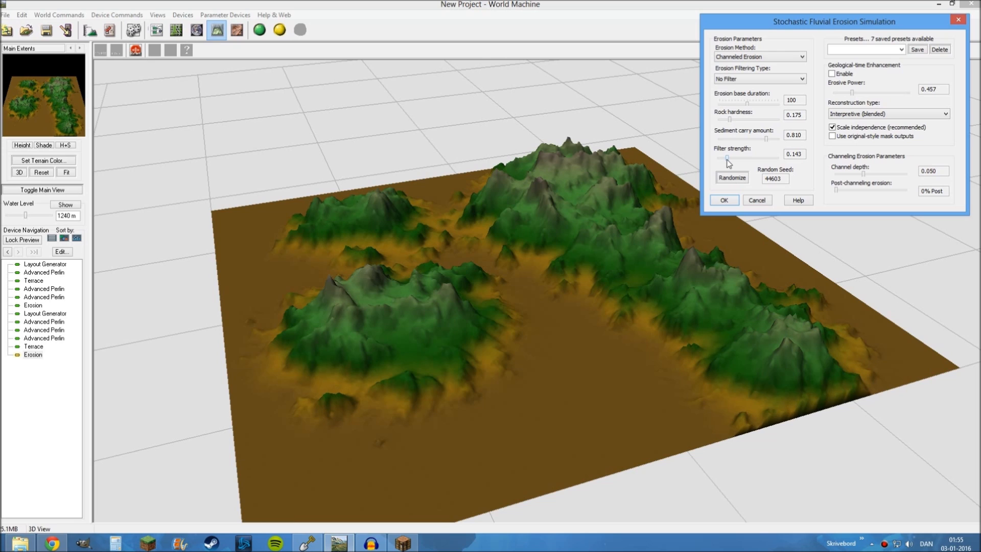
{"action": "left_click_drag", "start_coordinate": [760, 158], "coordinate": [764, 162]}
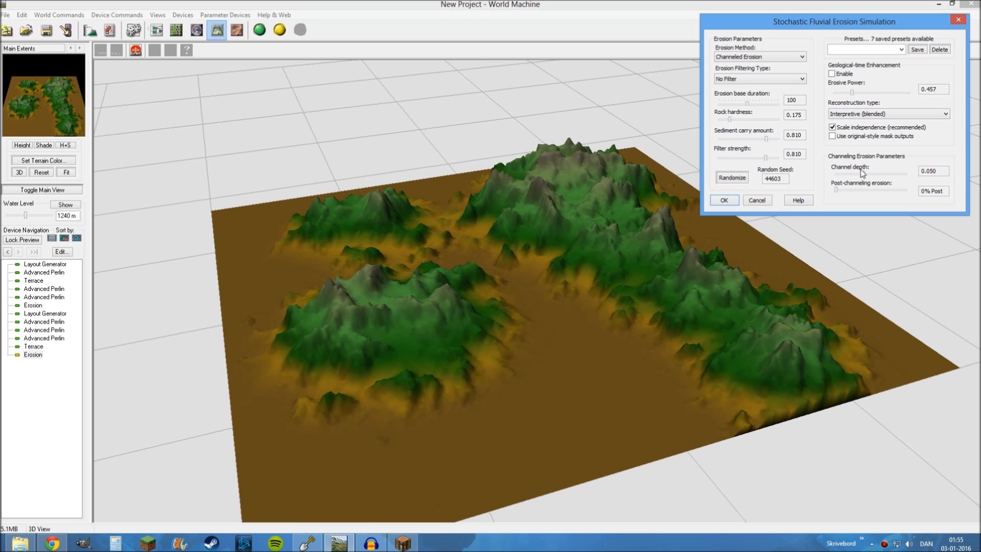
Set channel depth 0.020 and post-channeling erosion 44%, and enable geological-time enhancement with erosive power 0.907
{"action": "mouse_move", "coordinate": [863, 175]}
{"action": "left_mouse_down"}
{"action": "mouse_move", "coordinate": [846, 175]}
{"action": "mouse_move", "coordinate": [872, 190]}
{"action": "left_mouse_up"}
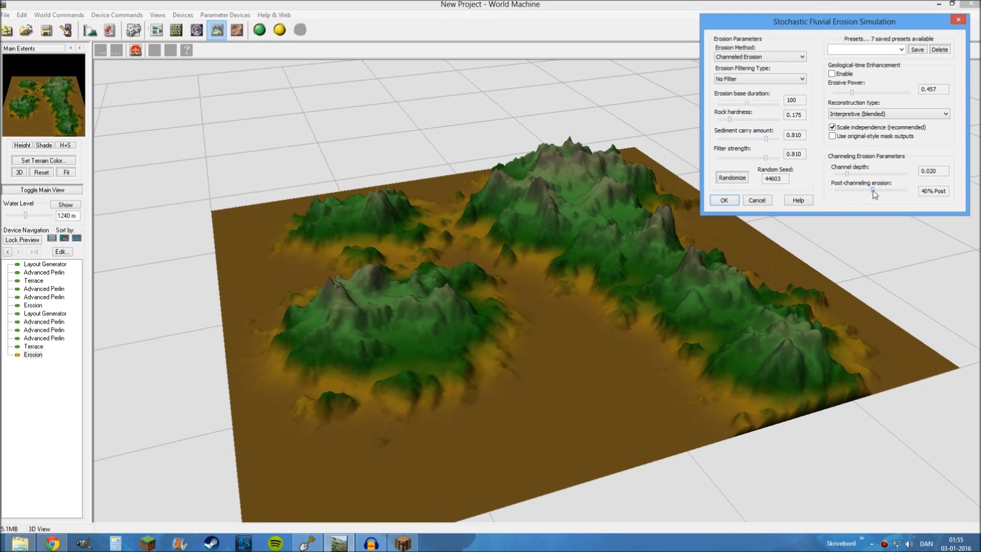
{"action": "left_click_drag", "start_coordinate": [876, 193], "coordinate": [878, 191]}
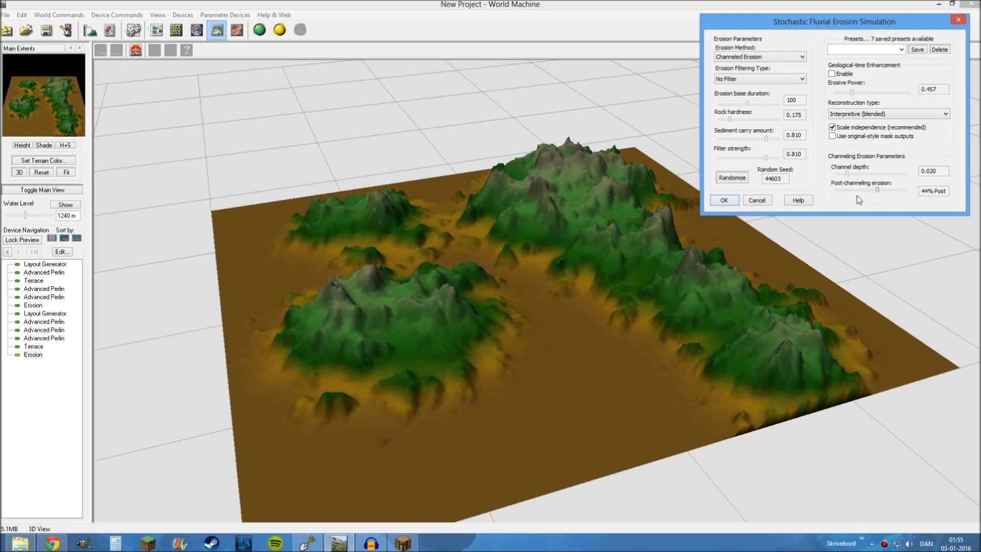
{"action": "left_click", "coordinate": [831, 74]}
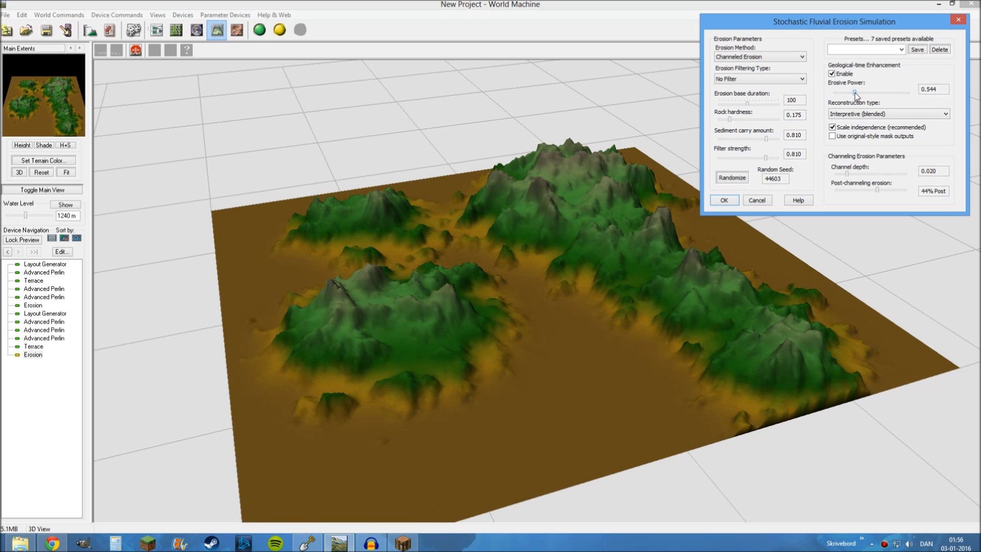
{"action": "left_click_drag", "start_coordinate": [854, 95], "coordinate": [862, 95]}
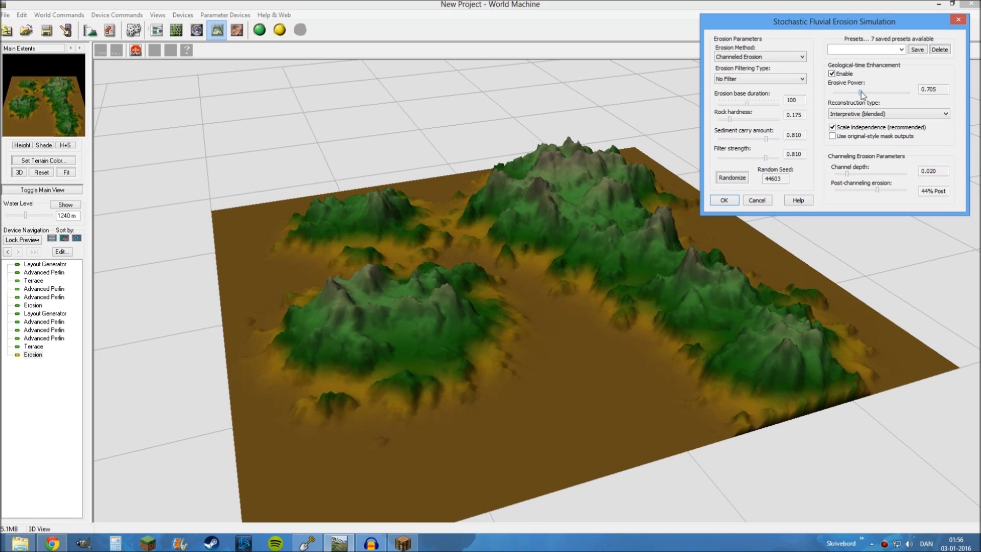
{"action": "left_click_drag", "start_coordinate": [862, 95], "coordinate": [876, 93]}
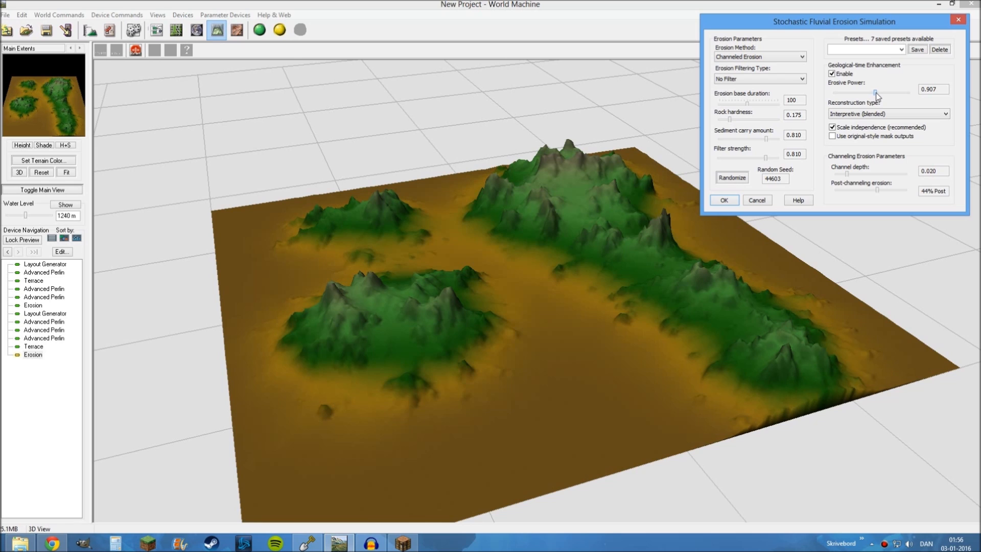
{"action": "left_click", "coordinate": [733, 200]}
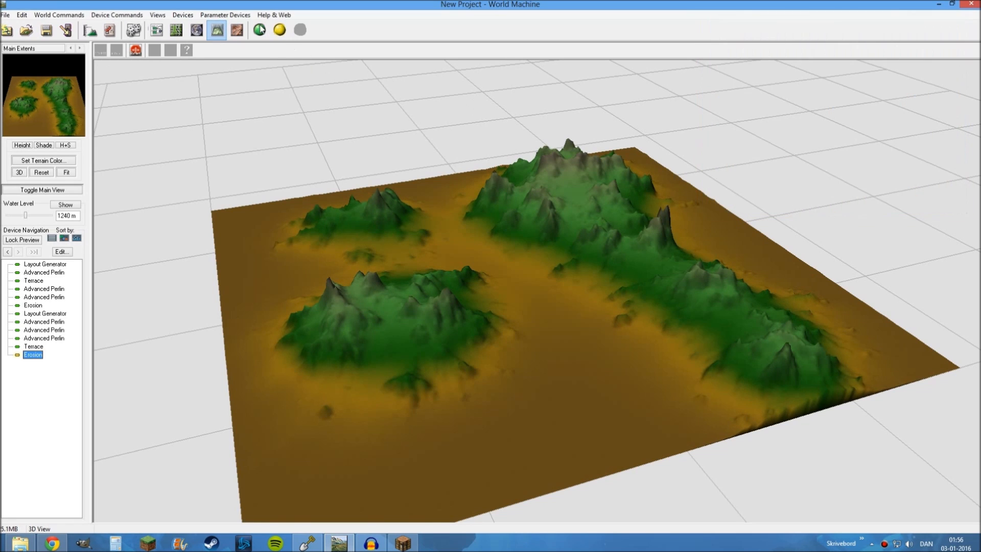
Build the world and inspect the eroded islands, comparing them with the second layout's Advanced Perlin terrain
{"action": "left_click", "coordinate": [260, 30]}
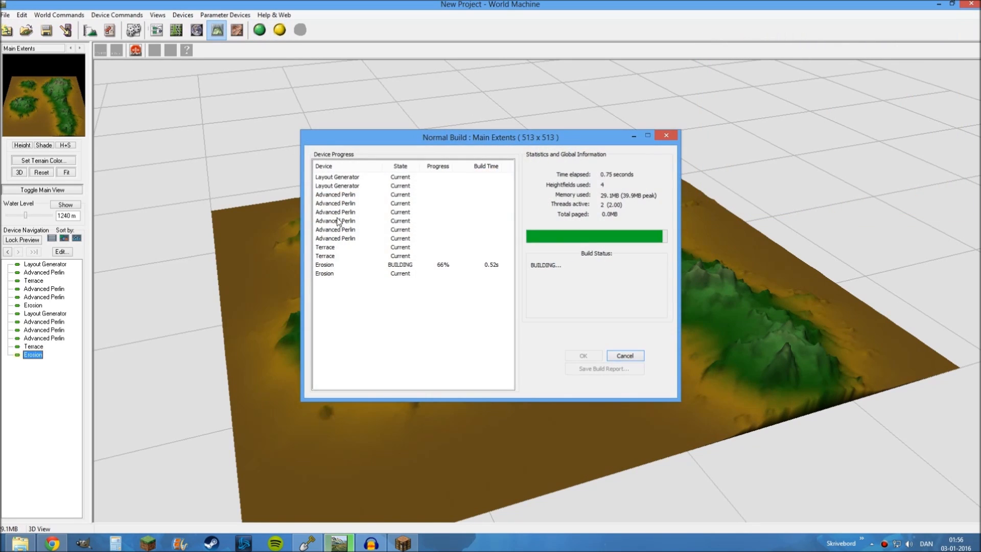
{"action": "left_click_drag", "start_coordinate": [527, 299], "coordinate": [503, 374]}
{"action": "scroll", "coordinate": [444, 298], "scroll_direction": "up", "scroll_amount": 4}
{"action": "mouse_move", "coordinate": [498, 317]}
{"action": "left_mouse_down"}
{"action": "mouse_move", "coordinate": [479, 333]}
{"action": "mouse_move", "coordinate": [482, 351]}
{"action": "mouse_move", "coordinate": [607, 344]}
{"action": "mouse_move", "coordinate": [641, 320]}
{"action": "mouse_move", "coordinate": [595, 326]}
{"action": "mouse_move", "coordinate": [473, 311]}
{"action": "mouse_move", "coordinate": [388, 321]}
{"action": "mouse_move", "coordinate": [437, 349]}
{"action": "mouse_move", "coordinate": [572, 340]}
{"action": "mouse_move", "coordinate": [409, 344]}
{"action": "mouse_move", "coordinate": [485, 350]}
{"action": "mouse_move", "coordinate": [403, 344]}
{"action": "mouse_move", "coordinate": [497, 338]}
{"action": "mouse_move", "coordinate": [475, 351]}
{"action": "mouse_move", "coordinate": [411, 350]}
{"action": "mouse_move", "coordinate": [405, 324]}
{"action": "mouse_move", "coordinate": [477, 278]}
{"action": "mouse_move", "coordinate": [667, 307]}
{"action": "mouse_move", "coordinate": [439, 282]}
{"action": "mouse_move", "coordinate": [559, 279]}
{"action": "mouse_move", "coordinate": [501, 325]}
{"action": "left_mouse_up"}
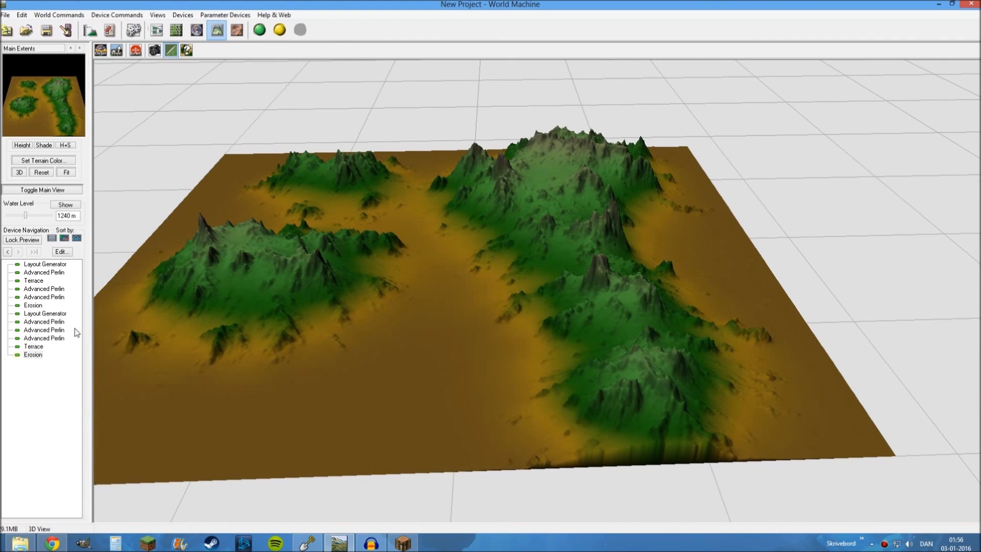
{"action": "double_click", "coordinate": [42, 321]}
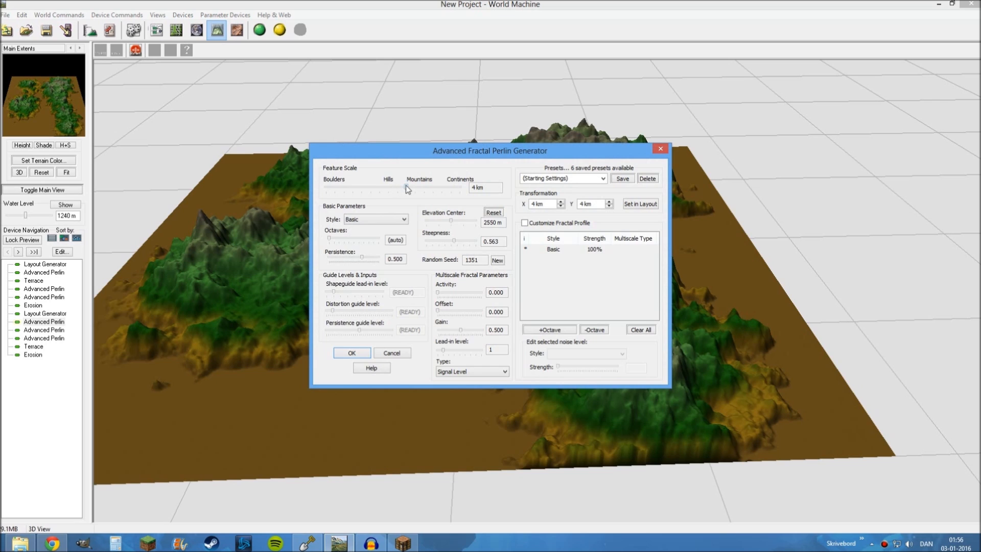
{"action": "left_click", "coordinate": [391, 354]}
{"action": "left_click", "coordinate": [33, 354]}
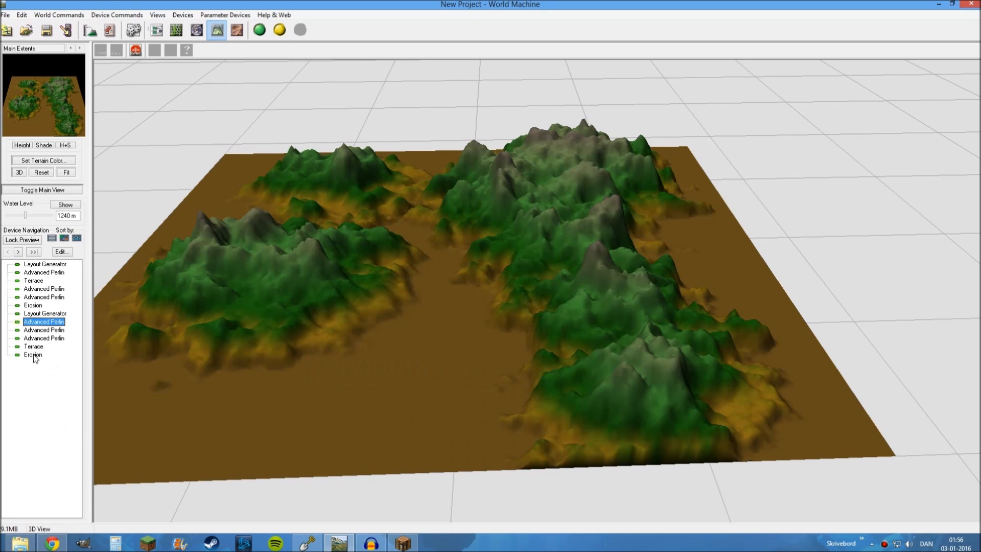
{"action": "left_click_drag", "start_coordinate": [549, 292], "coordinate": [562, 269]}
Return to the device network and add a Combiner device to the right of the two Erosion devices
{"action": "left_click", "coordinate": [156, 31]}
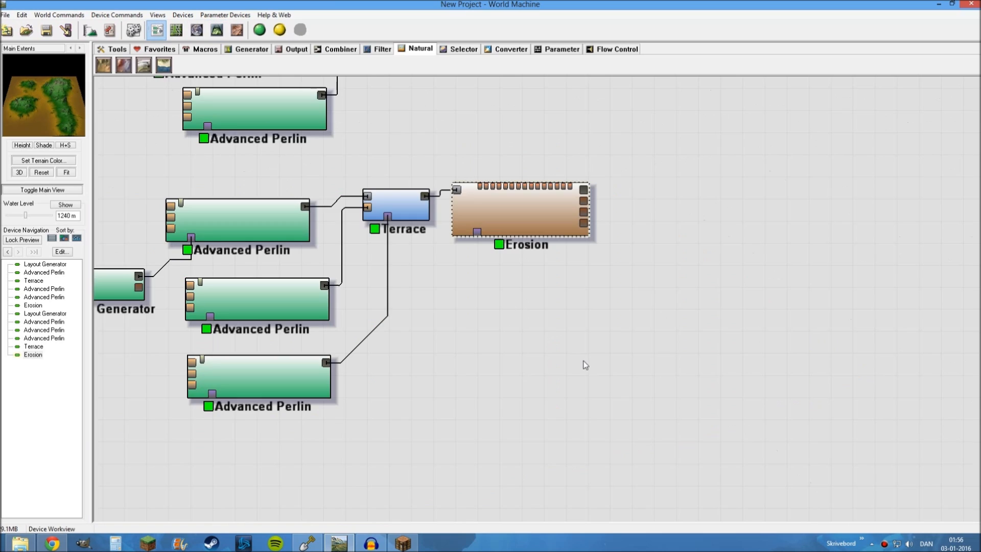
{"action": "scroll", "coordinate": [582, 366], "scroll_direction": "down", "scroll_amount": 3}
{"action": "scroll", "coordinate": [694, 276], "scroll_direction": "down", "scroll_amount": 1}
{"action": "middle_click_drag", "start_coordinate": [694, 278], "coordinate": [619, 309]}
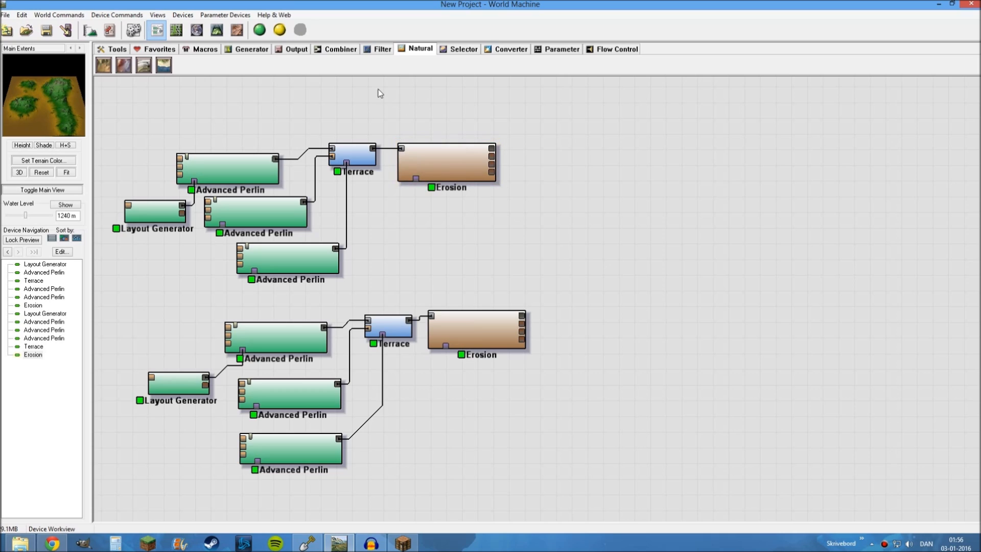
{"action": "left_click", "coordinate": [337, 51]}
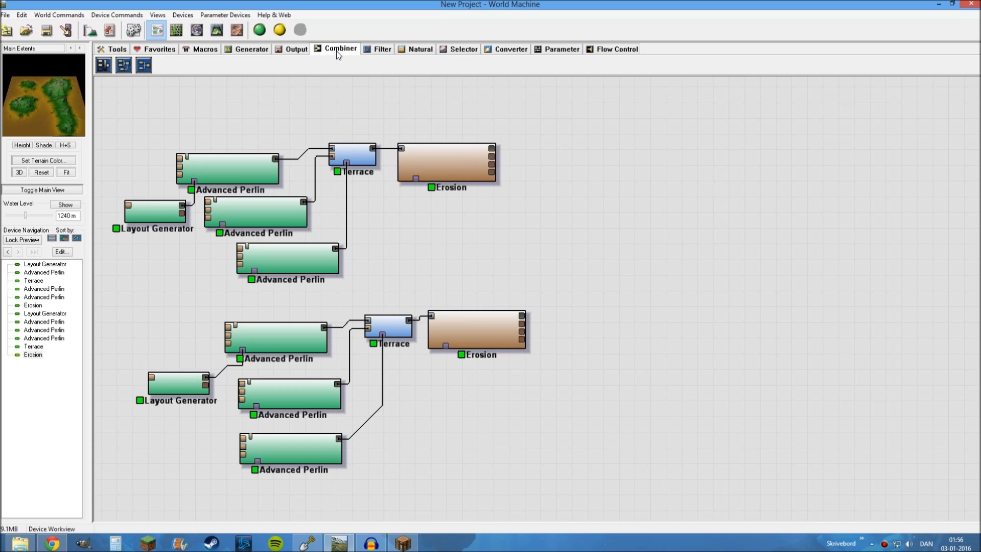
{"action": "left_click", "coordinate": [144, 65]}
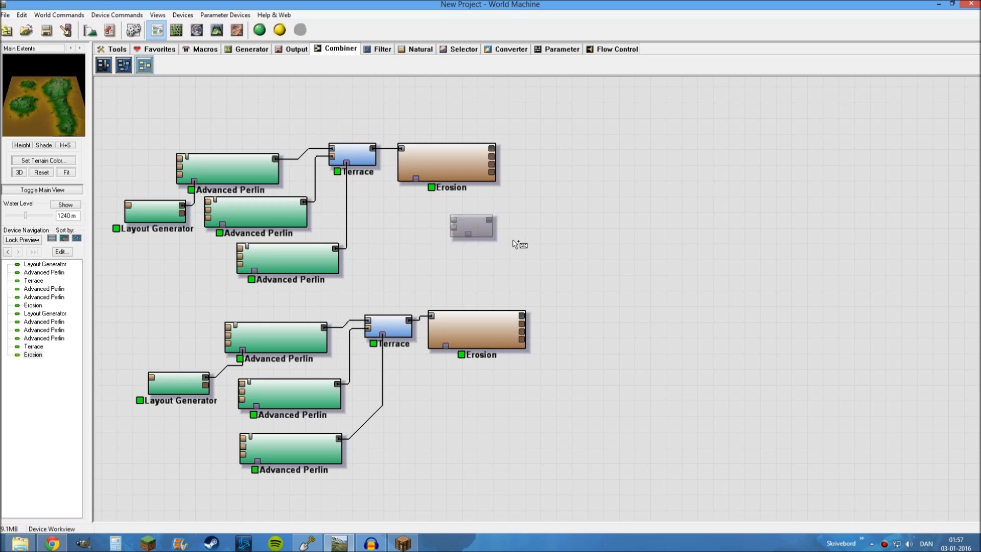
{"action": "left_click", "coordinate": [569, 244]}
{"action": "left_click", "coordinate": [569, 250]}
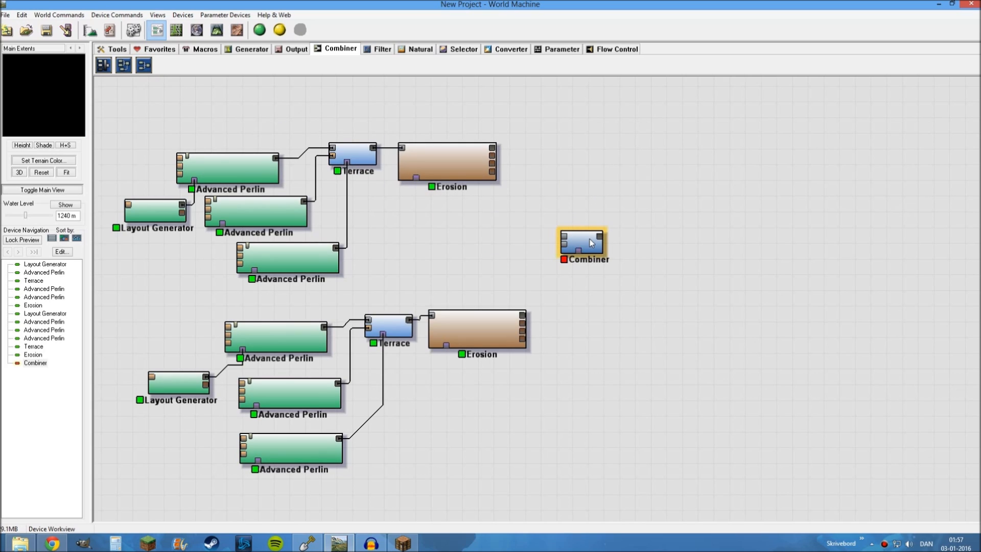
{"action": "left_click_drag", "start_coordinate": [590, 243], "coordinate": [601, 240]}
Connect the primary outputs of the first and second Erosion devices to the Combiner's two inputs
{"action": "left_click", "coordinate": [516, 245]}
{"action": "left_click", "coordinate": [458, 154]}
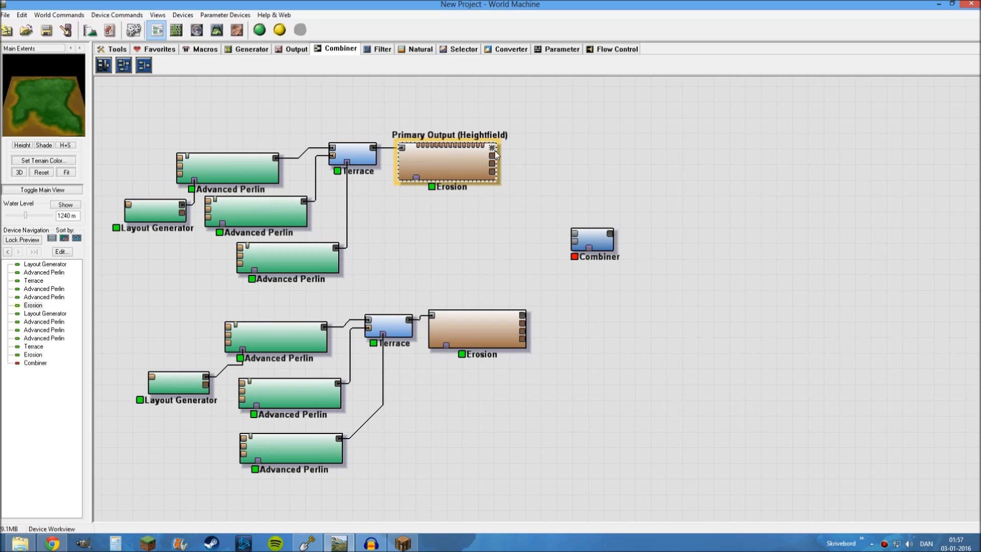
{"action": "left_click_drag", "start_coordinate": [493, 148], "coordinate": [574, 235]}
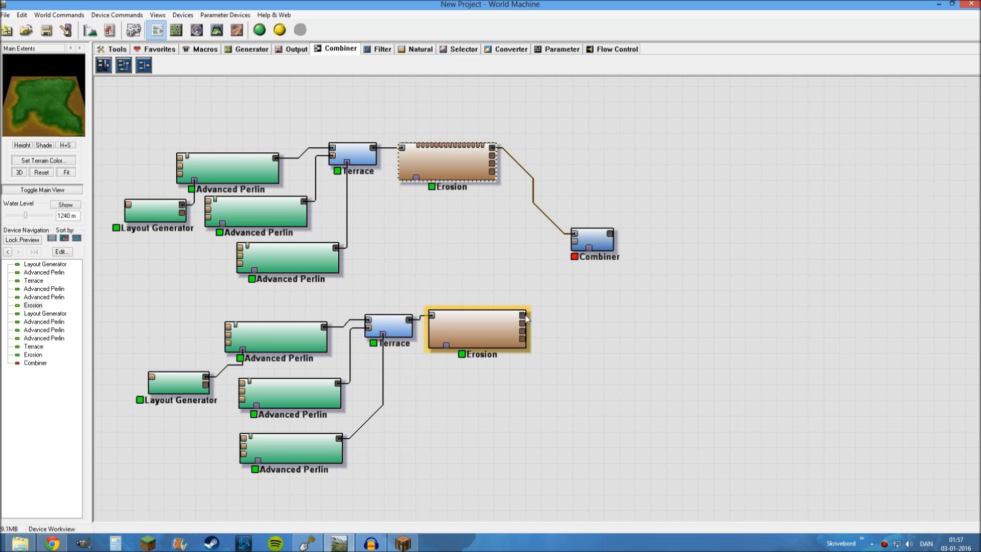
{"action": "left_click_drag", "start_coordinate": [526, 317], "coordinate": [574, 245]}
Select the Combiner and view its combined terrain in 3D from the other side of the island
{"action": "left_click", "coordinate": [591, 240]}
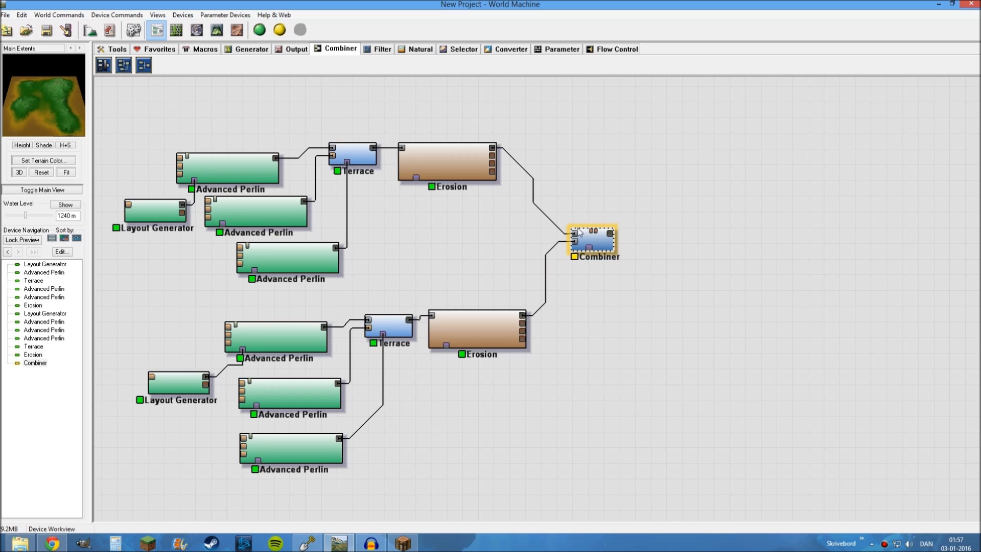
{"action": "left_click", "coordinate": [216, 29]}
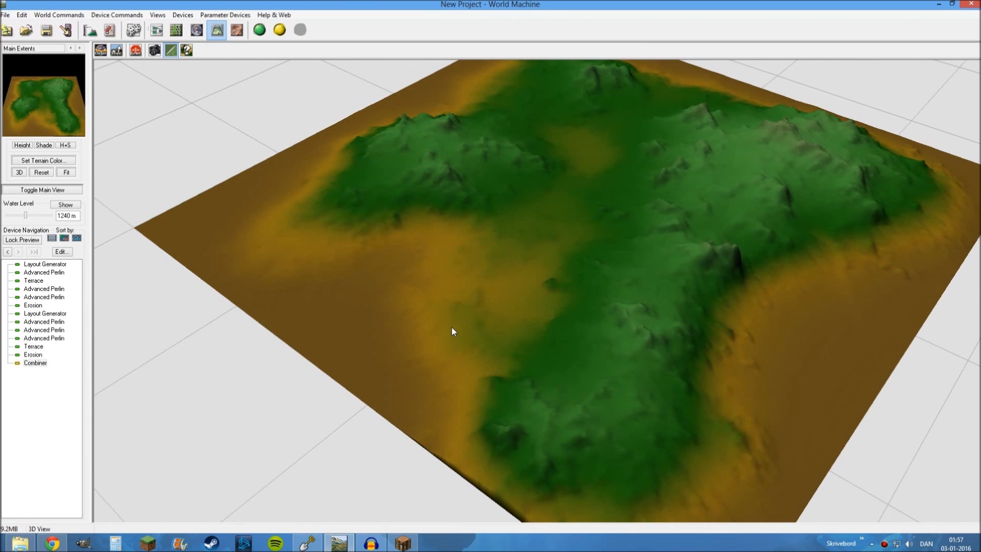
{"action": "left_click_drag", "start_coordinate": [452, 327], "coordinate": [405, 298]}
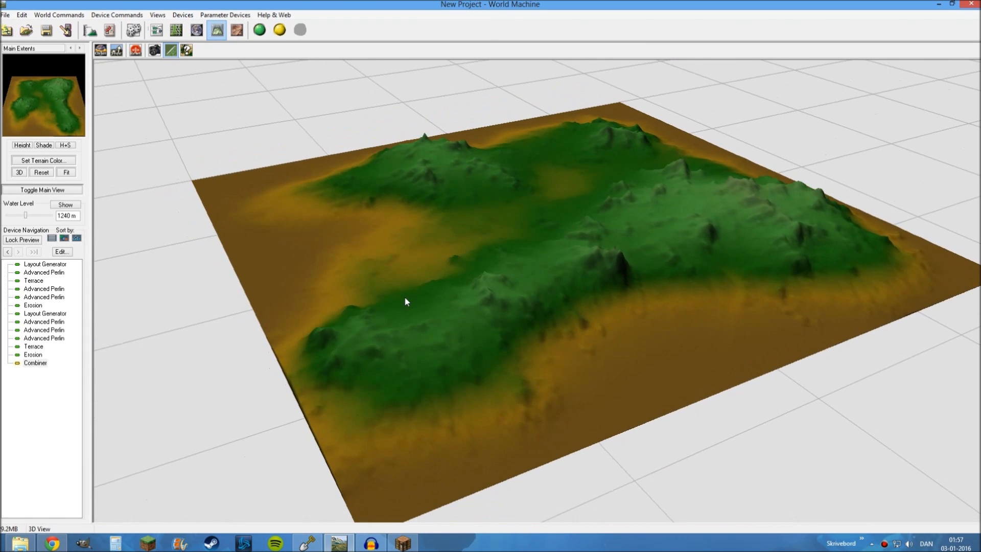
Set the Combiner's method to Add and its strength to 0.87500
{"action": "double_click", "coordinate": [41, 363]}
{"action": "left_click_drag", "start_coordinate": [401, 230], "coordinate": [144, 45]}
{"action": "left_click", "coordinate": [225, 109]}
{"action": "left_click", "coordinate": [219, 130]}
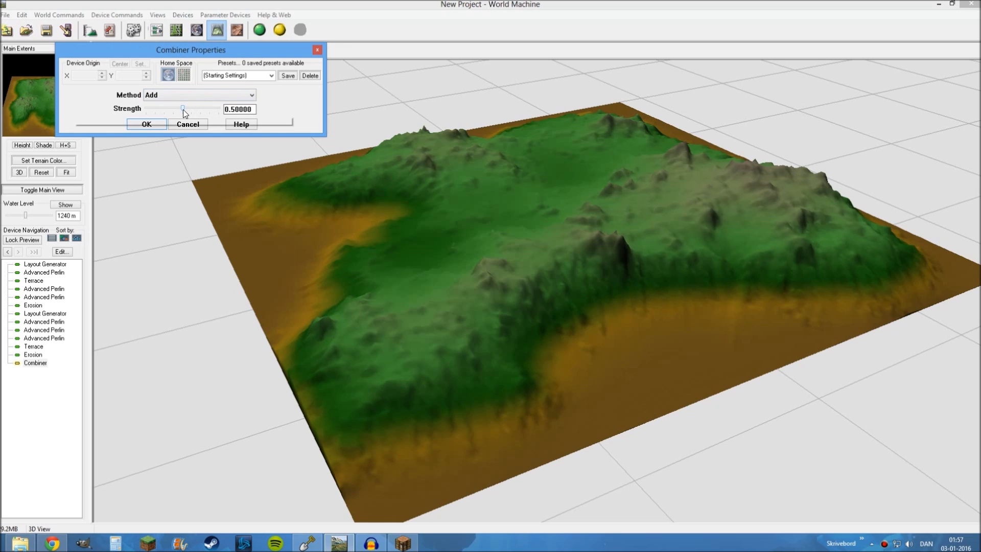
{"action": "left_click_drag", "start_coordinate": [183, 109], "coordinate": [237, 113]}
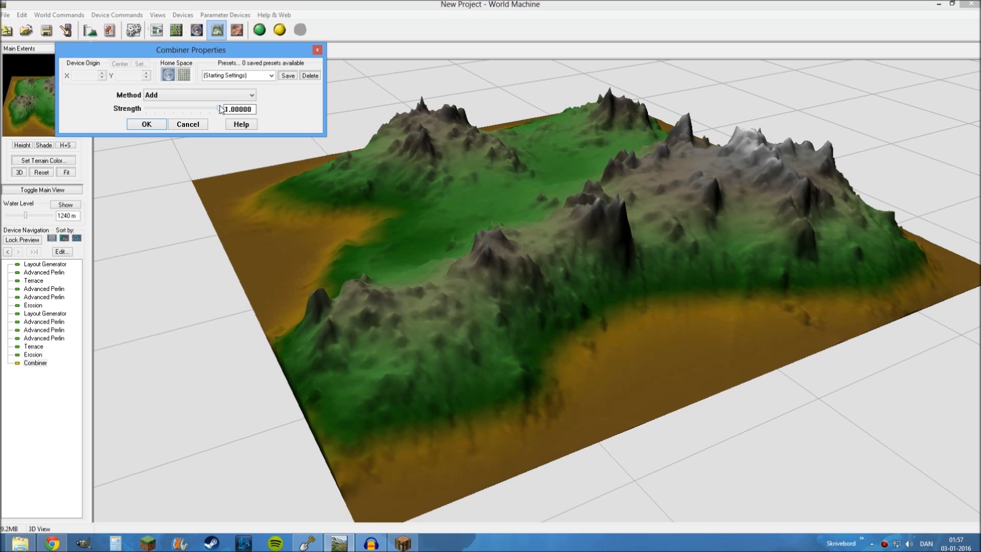
{"action": "left_click_drag", "start_coordinate": [220, 109], "coordinate": [211, 111]}
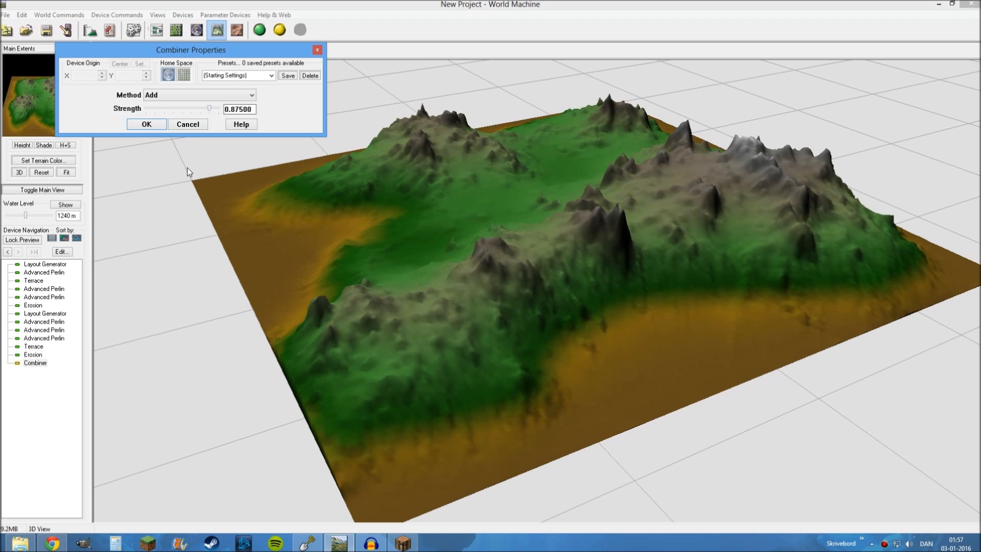
{"action": "left_click", "coordinate": [150, 127]}
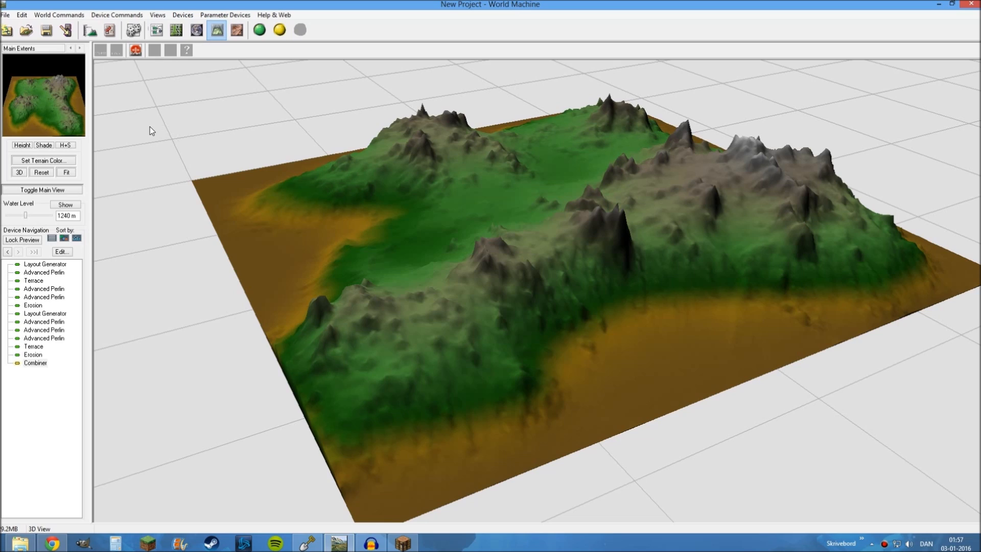
Build the world, inspect the combined terrain from several angles, and turn on the water display
{"action": "left_click", "coordinate": [261, 32]}
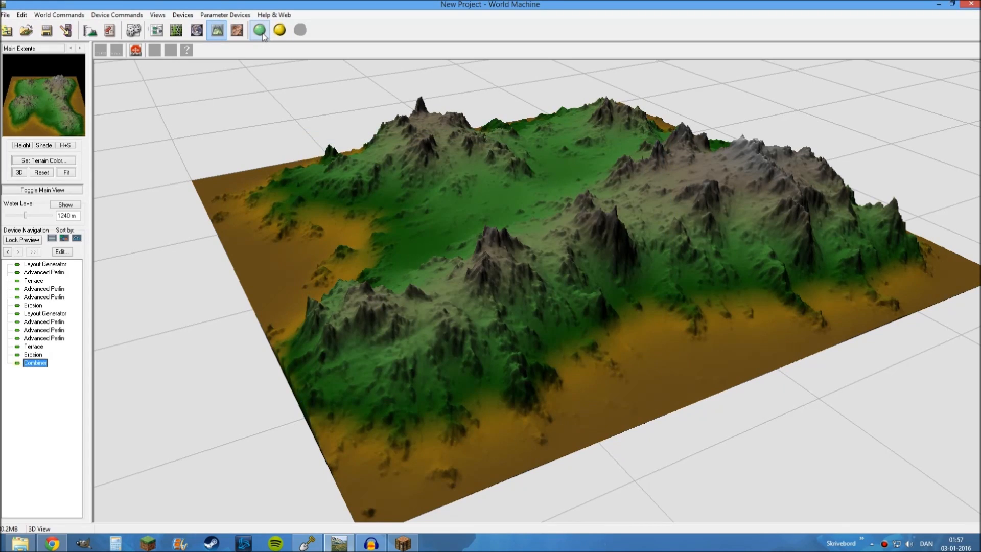
{"action": "left_click_drag", "start_coordinate": [473, 242], "coordinate": [419, 305]}
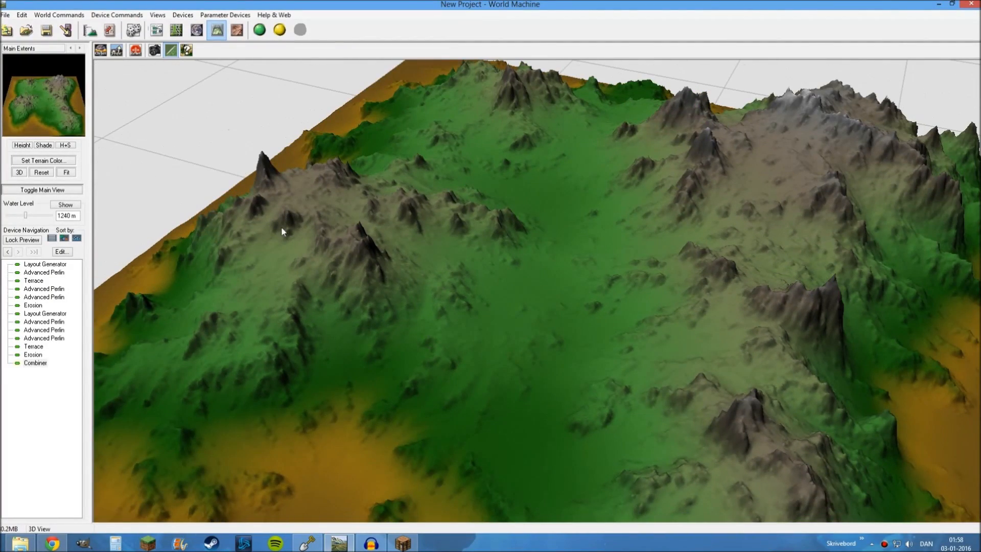
{"action": "left_click_drag", "start_coordinate": [423, 269], "coordinate": [412, 191]}
{"action": "left_click_drag", "start_coordinate": [450, 223], "coordinate": [472, 292]}
{"action": "scroll", "coordinate": [317, 272], "scroll_direction": "down", "scroll_amount": 5}
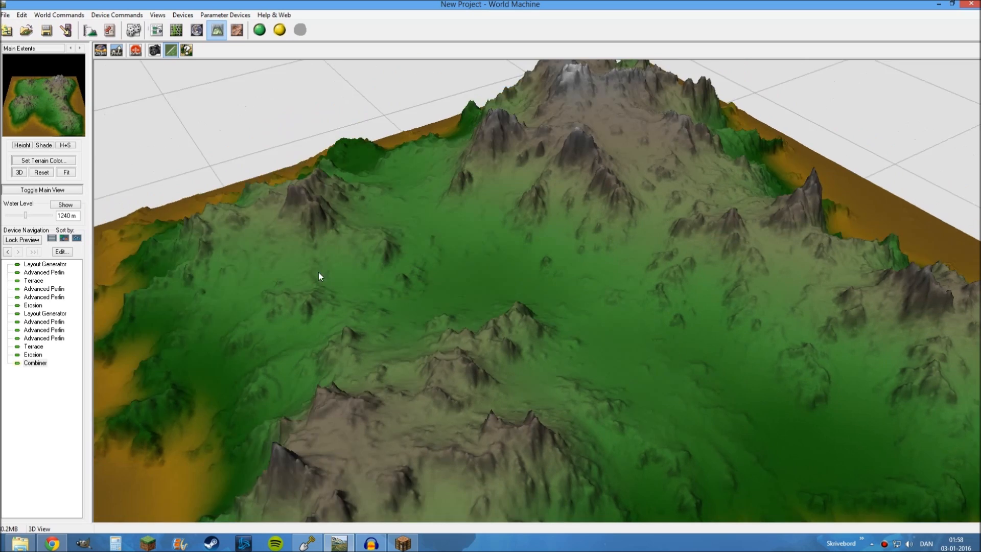
{"action": "left_click", "coordinate": [65, 204]}
Add a Coast Erosion device to the device network, fed by the Combiner's primary output
{"action": "left_click", "coordinate": [155, 30]}
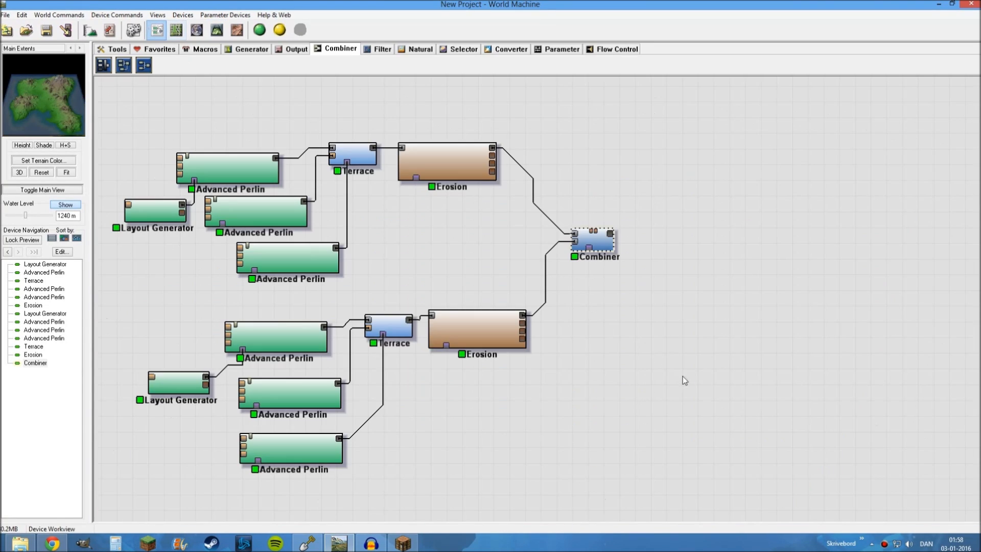
{"action": "scroll", "coordinate": [637, 331], "scroll_direction": "up", "scroll_amount": 3}
{"action": "right_click_drag", "start_coordinate": [637, 330], "coordinate": [448, 331]}
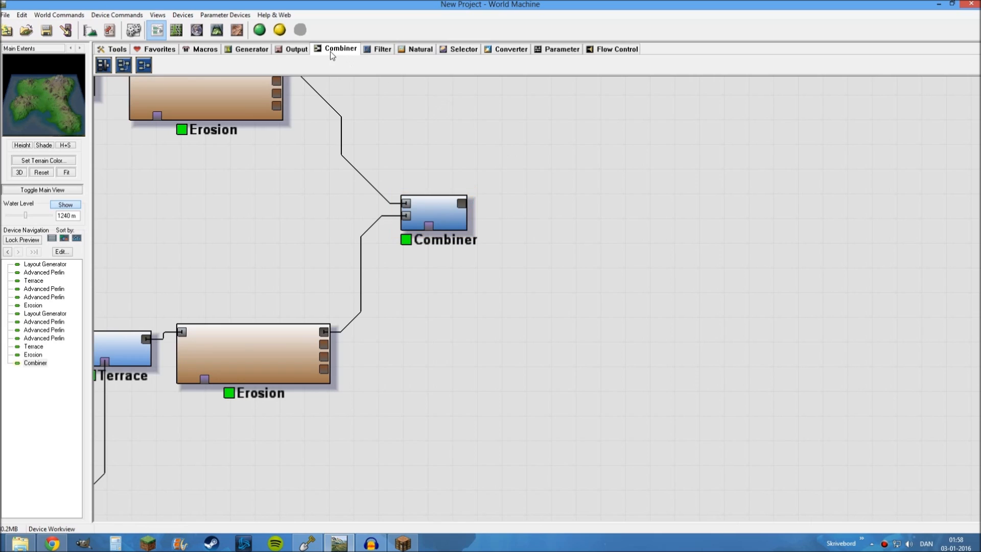
{"action": "left_click", "coordinate": [417, 52]}
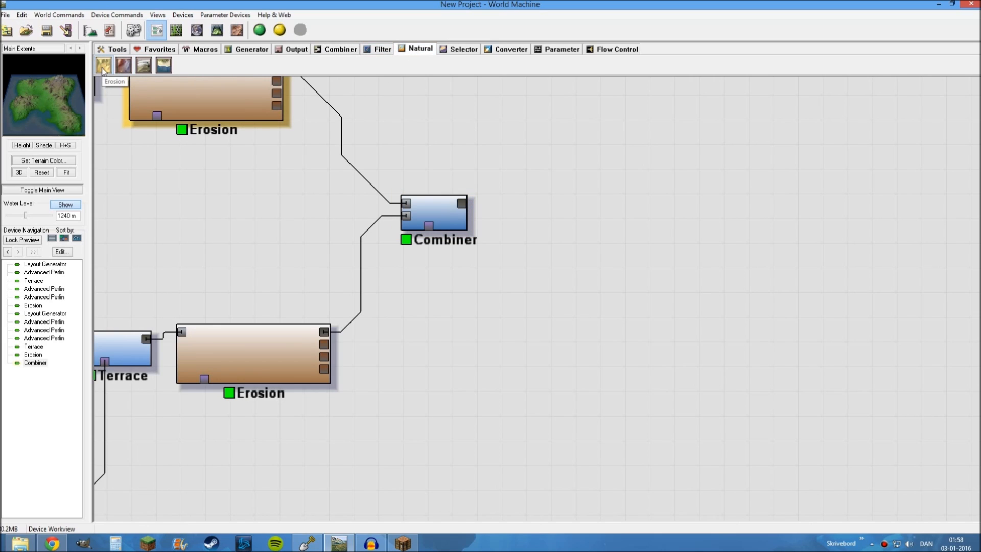
{"action": "left_click", "coordinate": [162, 64]}
{"action": "left_click", "coordinate": [532, 198]}
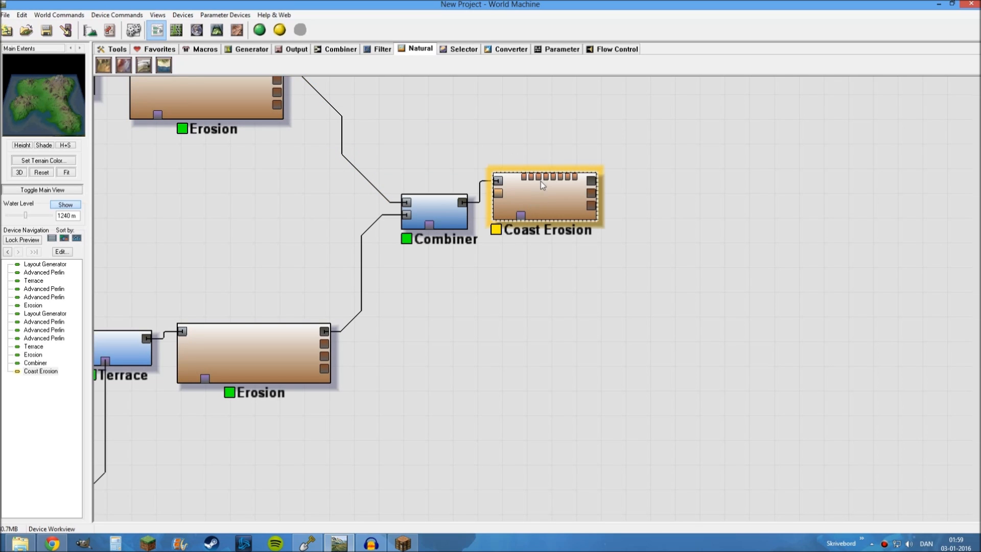
{"action": "left_click", "coordinate": [448, 204]}
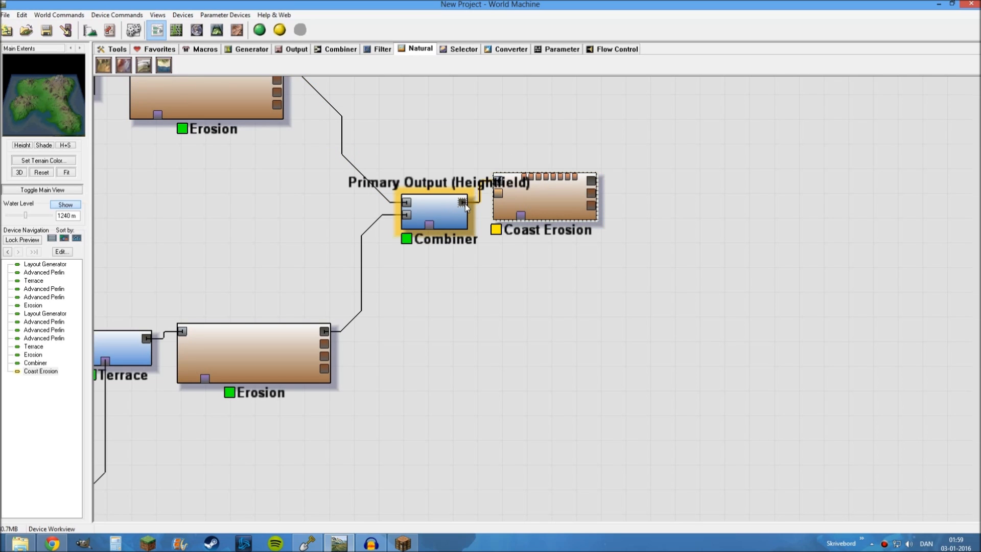
{"action": "left_click", "coordinate": [505, 202]}
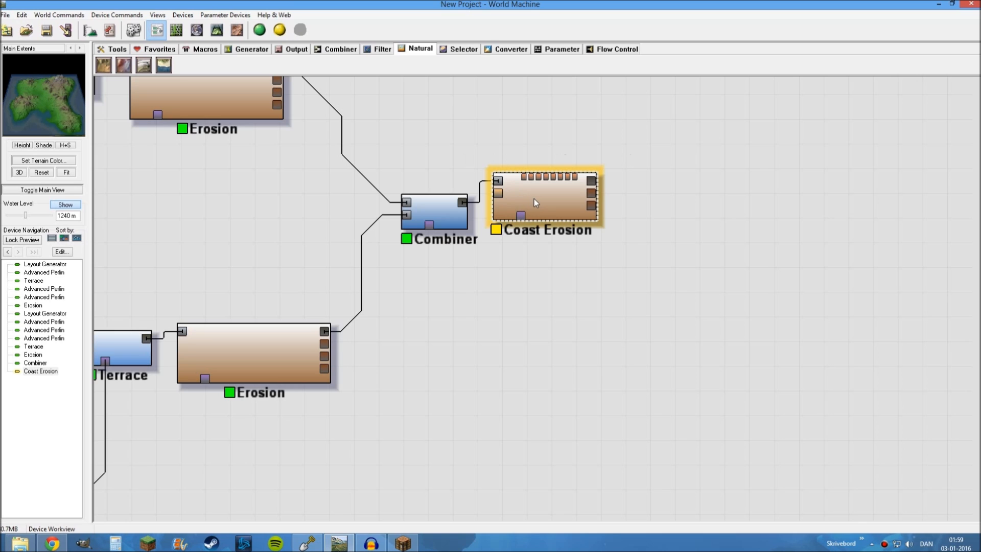
Preview the Coast Erosion device's terrain in 3D and examine the island's shoreline
{"action": "left_click", "coordinate": [335, 131]}
{"action": "left_click", "coordinate": [240, 99]}
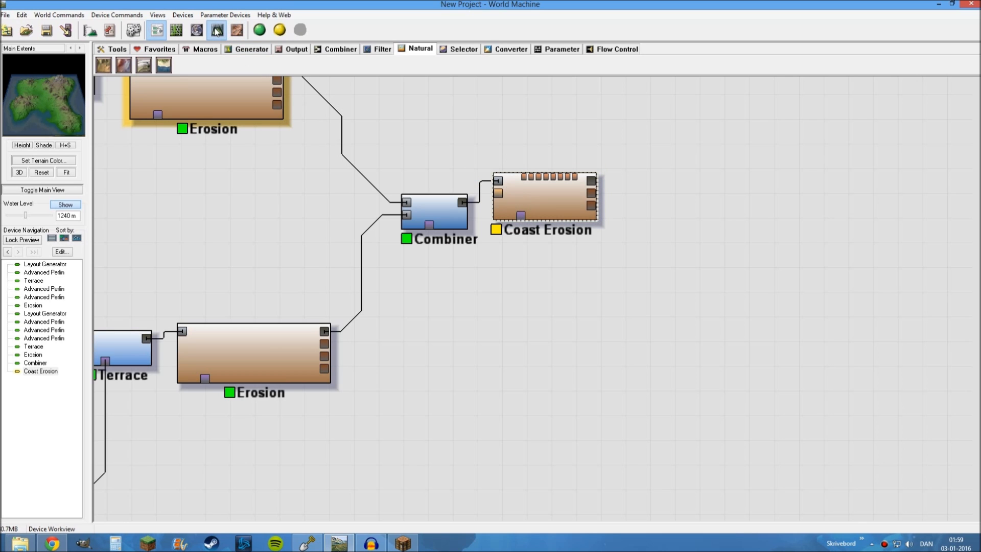
{"action": "left_click", "coordinate": [216, 30]}
{"action": "left_click_drag", "start_coordinate": [475, 257], "coordinate": [496, 267]}
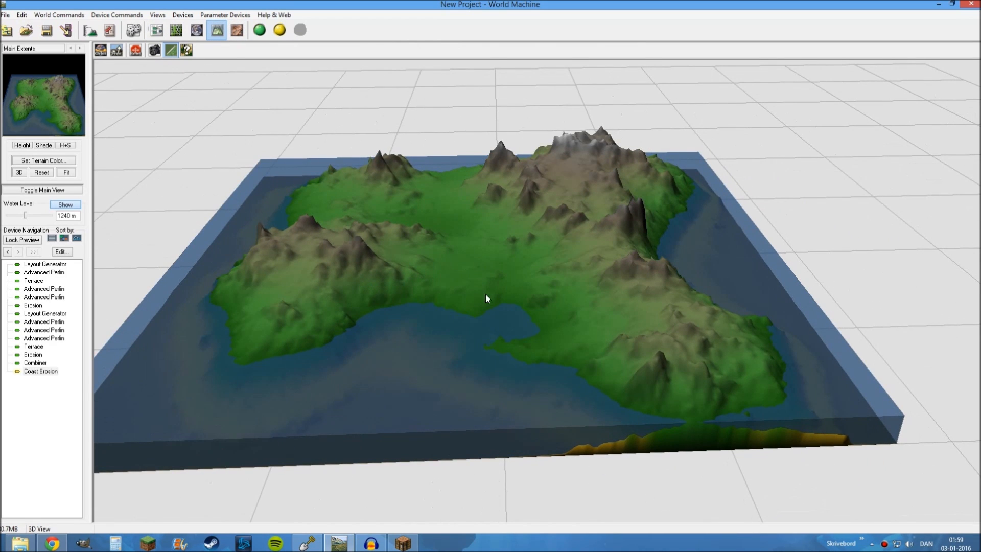
{"action": "left_click_drag", "start_coordinate": [642, 293], "coordinate": [585, 305]}
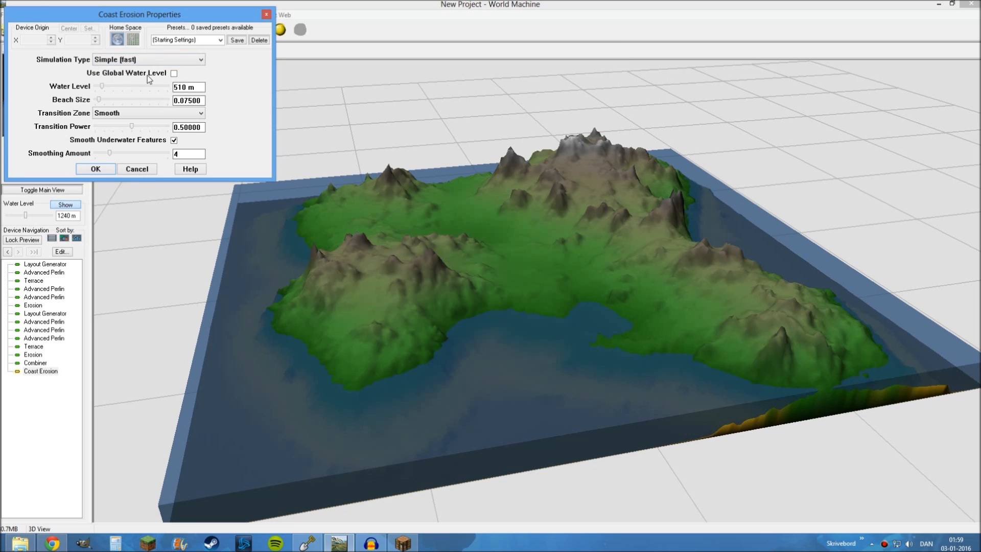
Set Coast Erosion's own water level to 1242.04 m, leaving the global water level option off, and its transition power to 0.65625
{"action": "left_click_drag", "start_coordinate": [179, 14], "coordinate": [292, 28]}
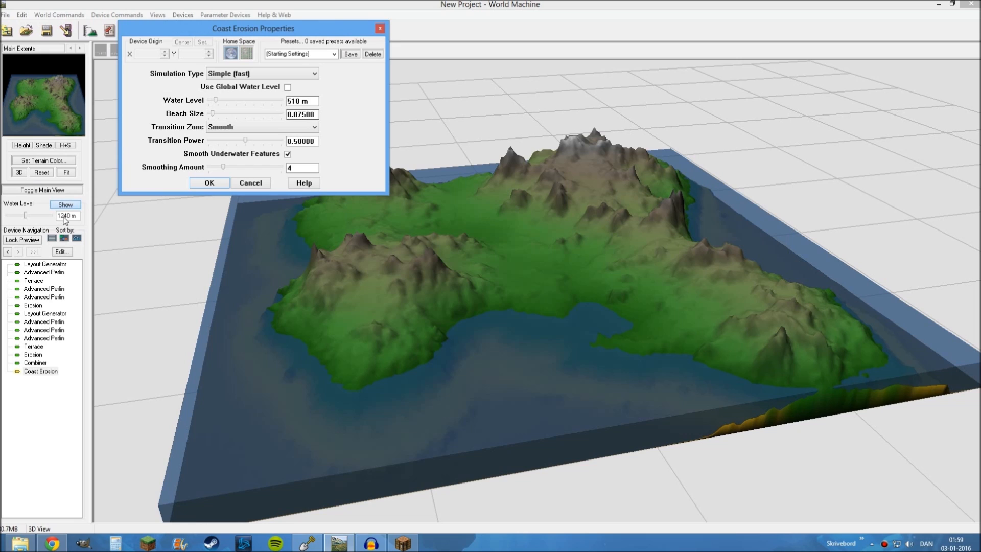
{"action": "left_click_drag", "start_coordinate": [274, 29], "coordinate": [172, 14]}
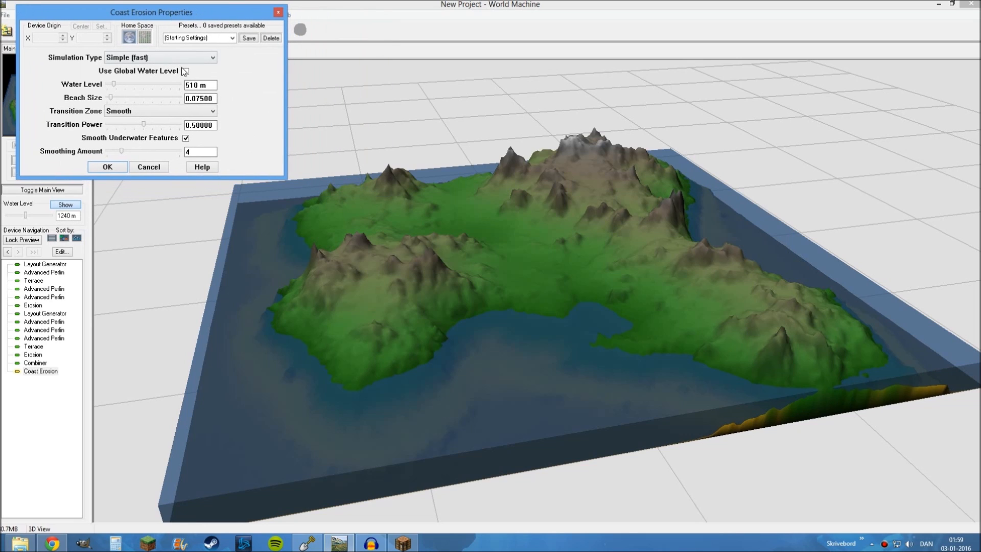
{"action": "left_click", "coordinate": [185, 71]}
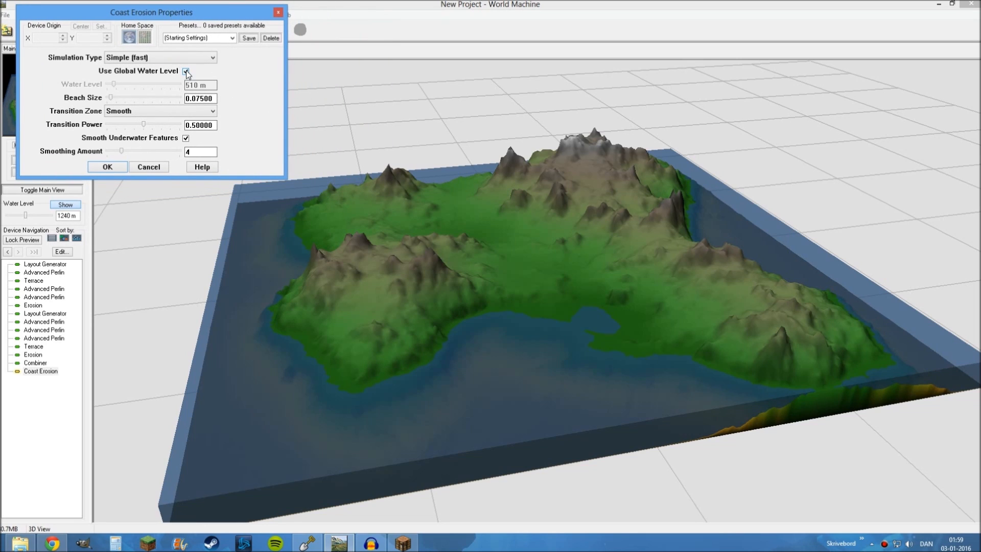
{"action": "left_click", "coordinate": [186, 72]}
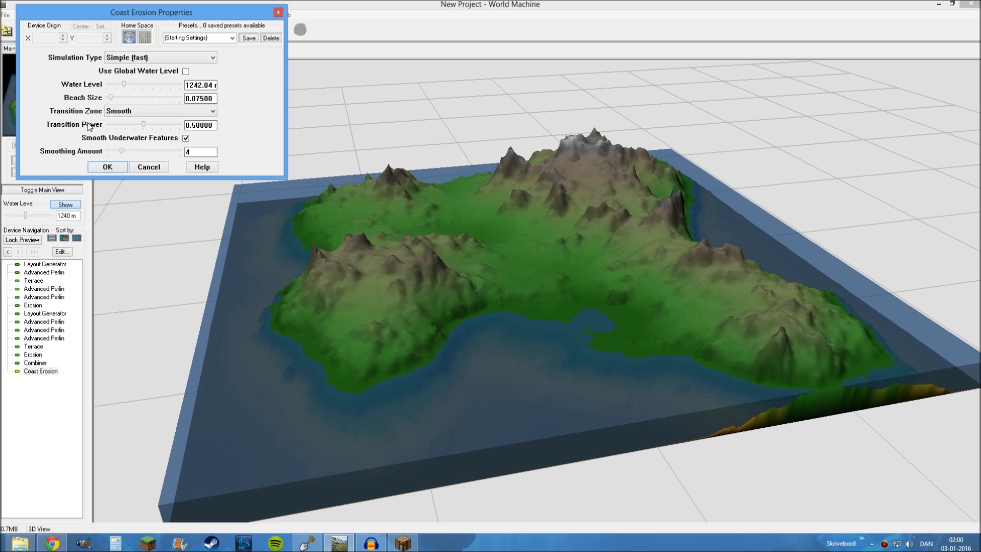
{"action": "mouse_move", "coordinate": [144, 125]}
{"action": "left_mouse_down"}
{"action": "mouse_move", "coordinate": [180, 125]}
{"action": "mouse_move", "coordinate": [116, 119]}
{"action": "mouse_move", "coordinate": [154, 122]}
{"action": "left_mouse_up"}
{"action": "mouse_move", "coordinate": [130, 153]}
{"action": "left_mouse_down"}
{"action": "mouse_move", "coordinate": [205, 158]}
{"action": "mouse_move", "coordinate": [124, 146]}
{"action": "left_mouse_up"}
Try Cliffs as the transition zone, switch it back to Smooth, and accept the Coast Erosion settings
{"action": "left_click", "coordinate": [125, 111]}
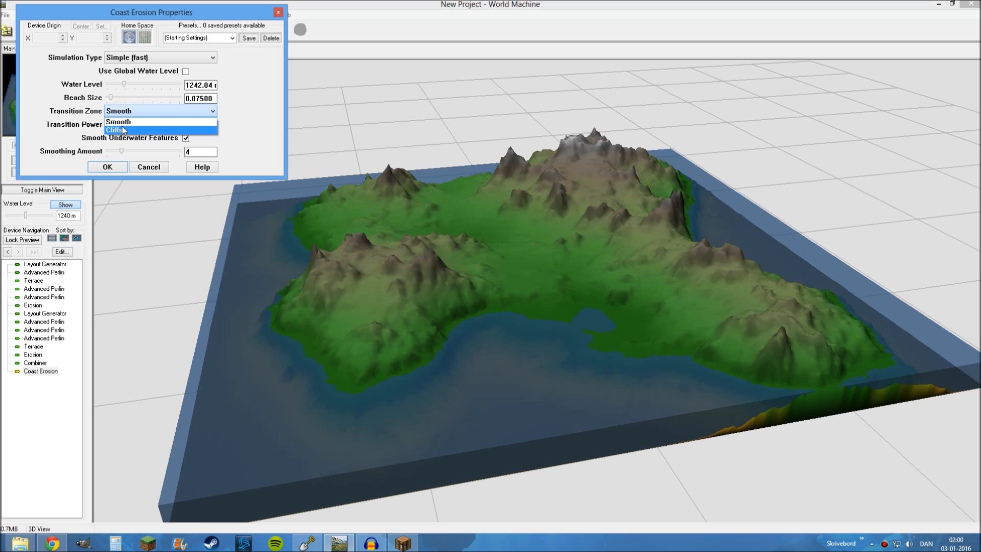
{"action": "left_click", "coordinate": [124, 129]}
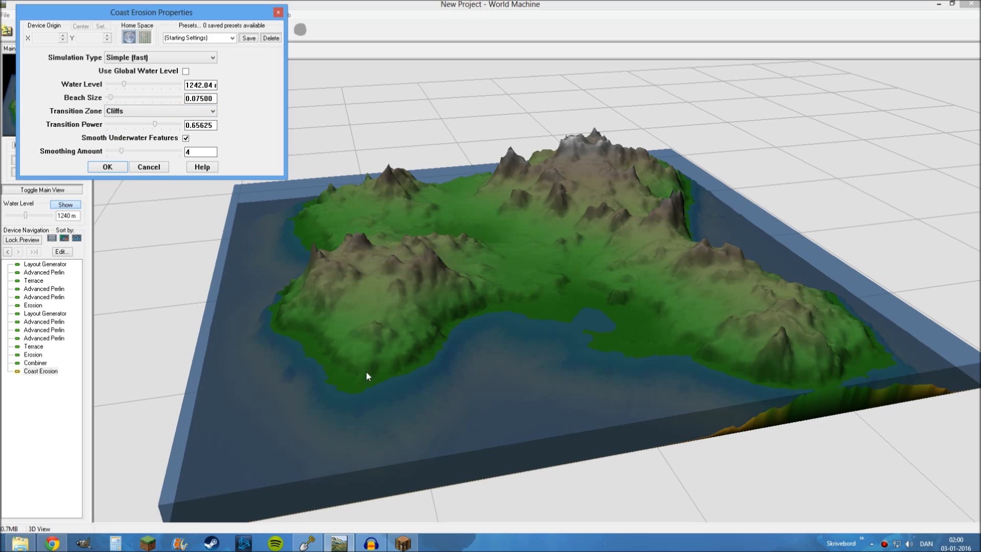
{"action": "left_click", "coordinate": [131, 113]}
{"action": "left_click", "coordinate": [131, 121]}
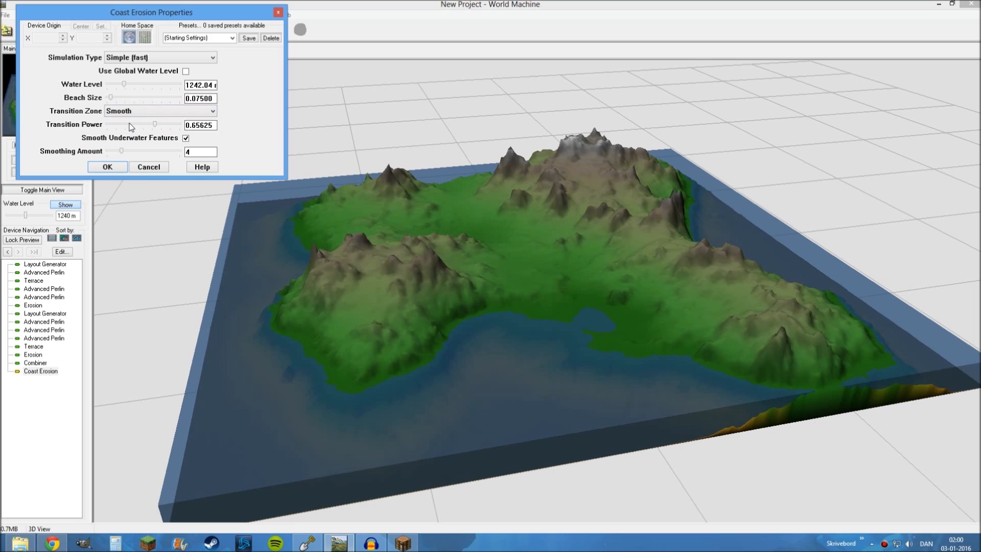
{"action": "left_click", "coordinate": [107, 167]}
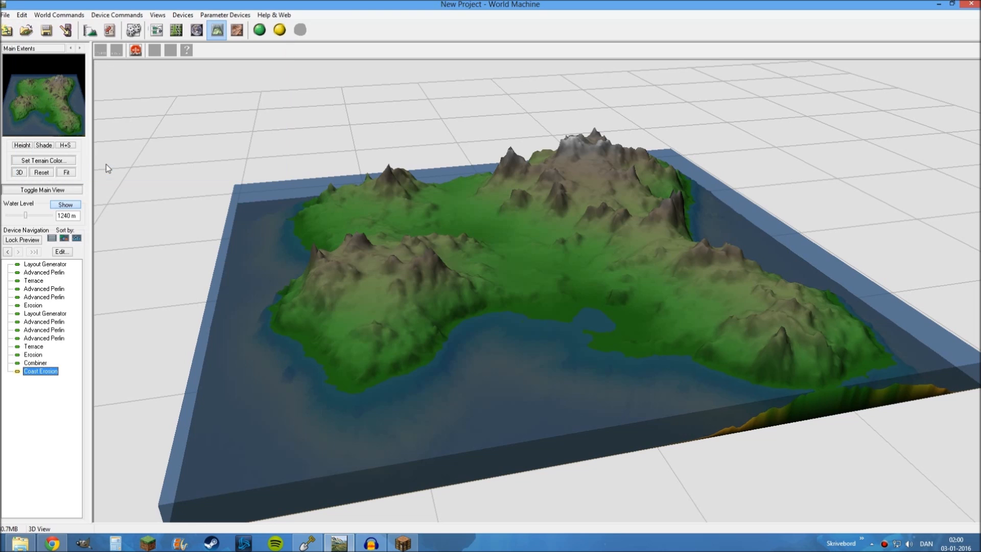
Build the world with the coast erosion and inspect the island's beaches and shoreline all around
{"action": "left_click", "coordinate": [260, 29]}
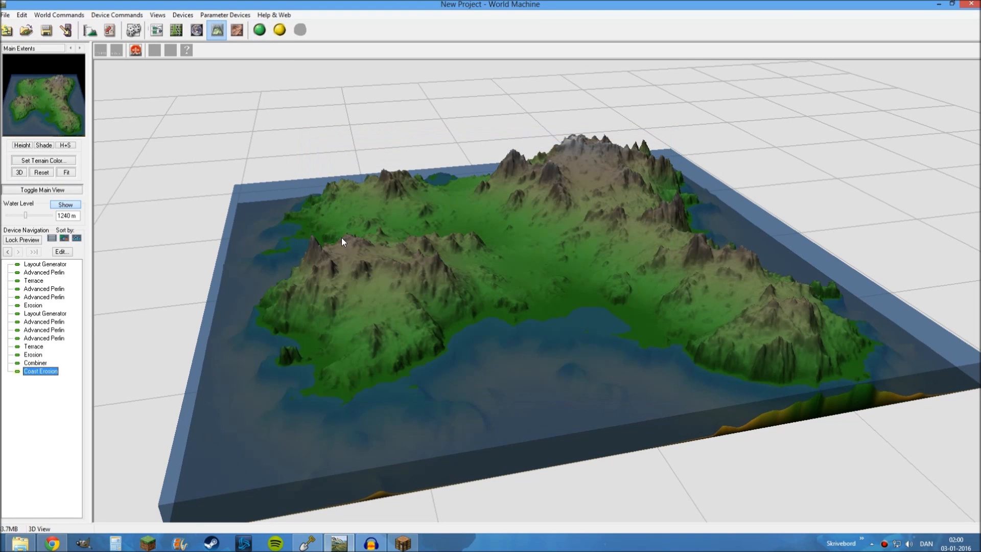
{"action": "left_click_drag", "start_coordinate": [381, 272], "coordinate": [418, 287]}
{"action": "right_click_drag", "start_coordinate": [417, 288], "coordinate": [379, 357]}
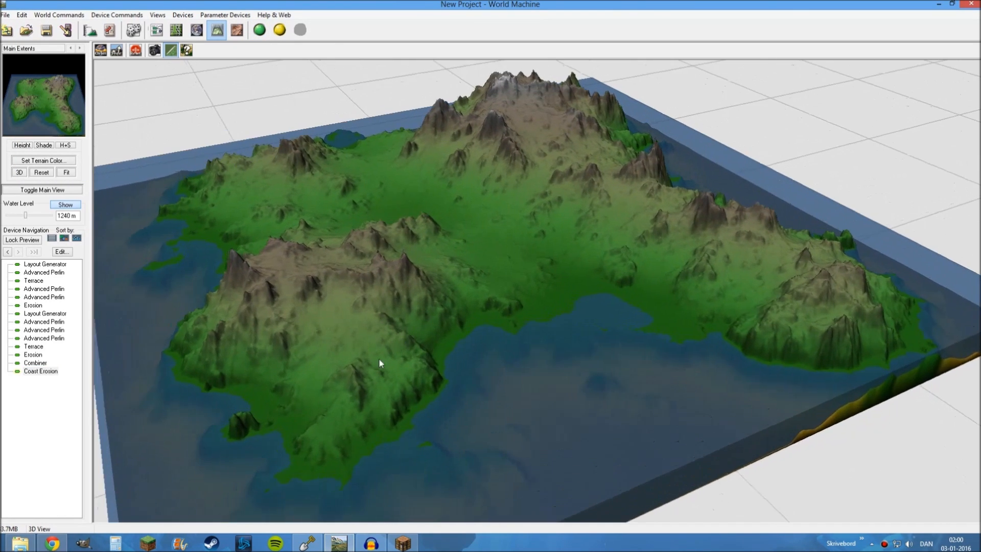
{"action": "left_click_drag", "start_coordinate": [378, 357], "coordinate": [469, 372]}
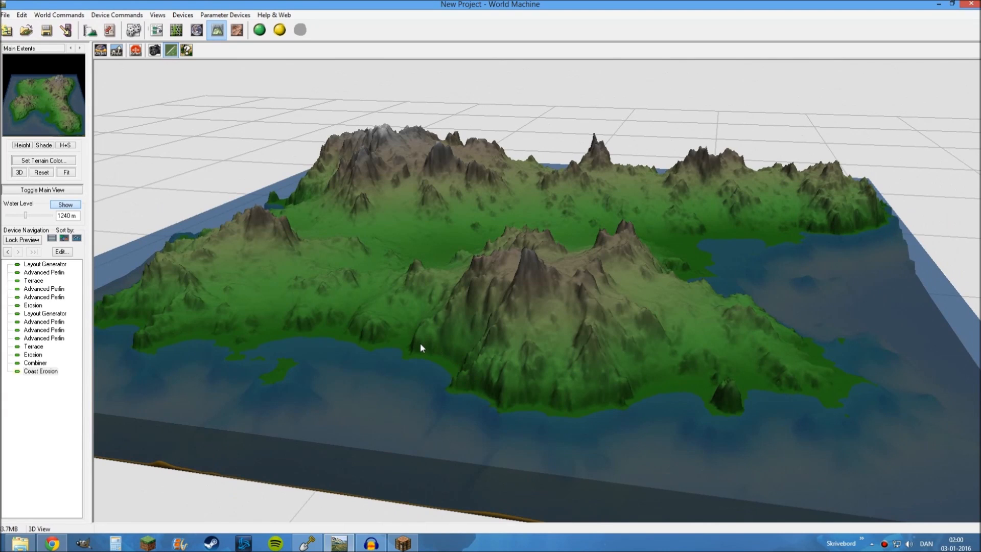
{"action": "left_click_drag", "start_coordinate": [639, 383], "coordinate": [475, 380]}
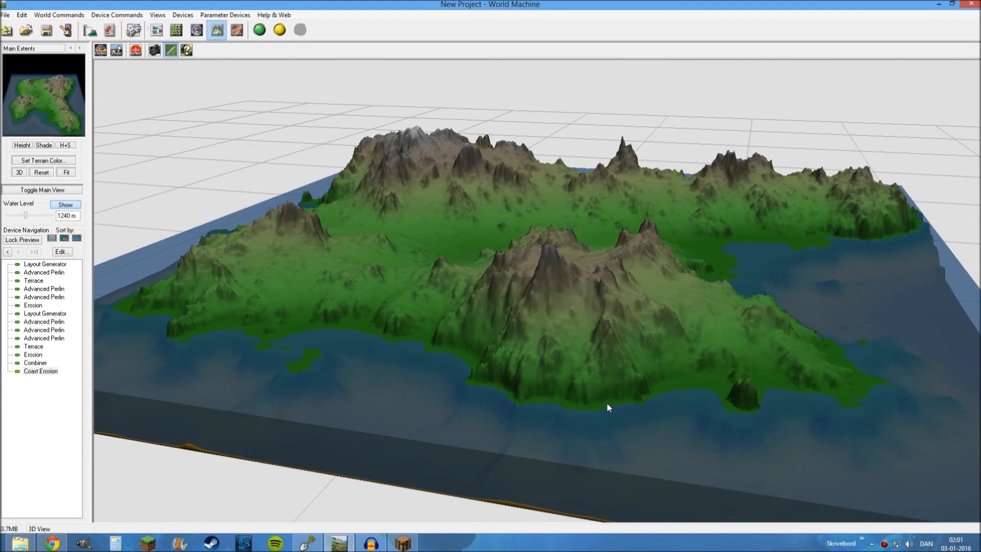
{"action": "left_click_drag", "start_coordinate": [607, 407], "coordinate": [390, 337]}
{"action": "left_click_drag", "start_coordinate": [366, 292], "coordinate": [572, 326]}
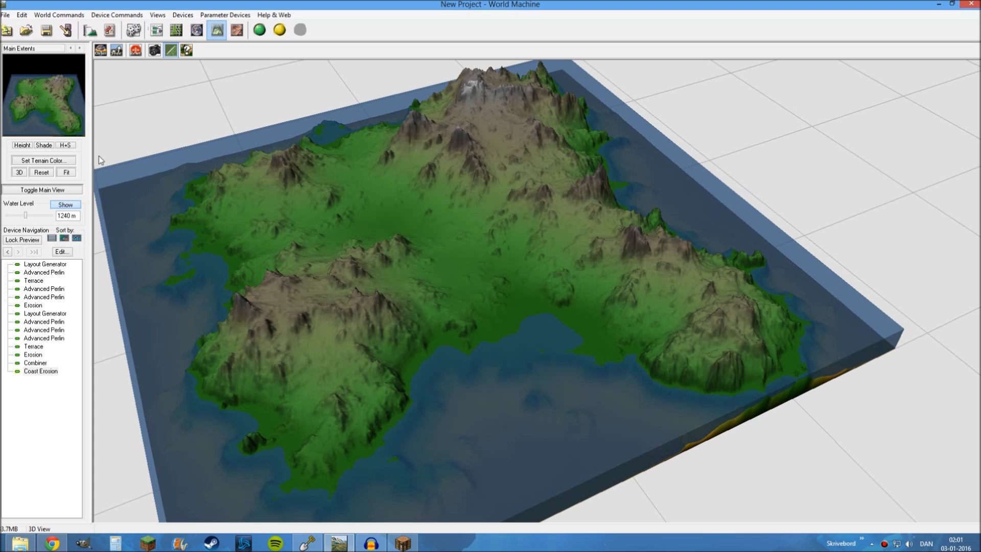
Open the second Layout Generator from the device network and examine its mountain shapes
{"action": "left_click", "coordinate": [157, 31]}
{"action": "left_click_drag", "start_coordinate": [189, 389], "coordinate": [541, 379]}
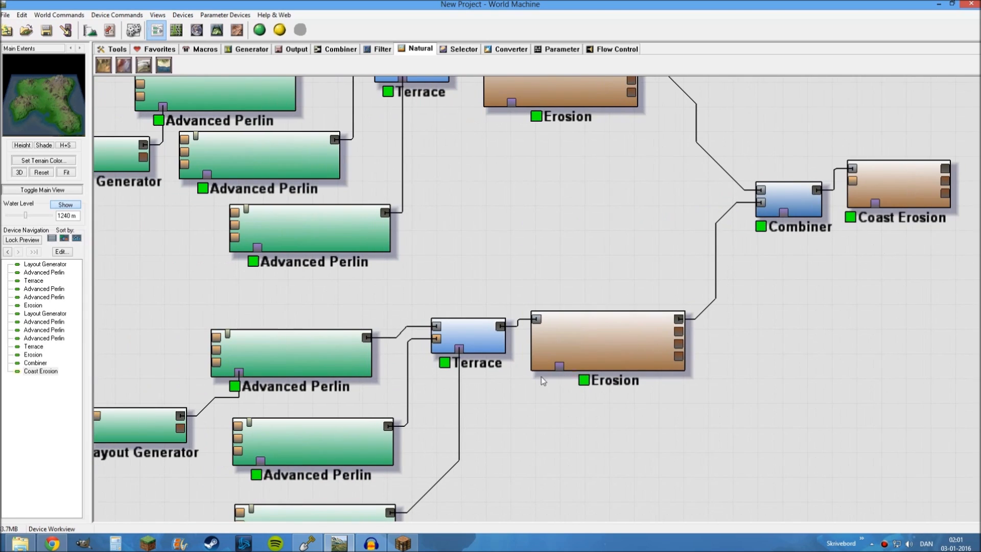
{"action": "left_click_drag", "start_coordinate": [187, 309], "coordinate": [207, 291]}
{"action": "double_click", "coordinate": [162, 403]}
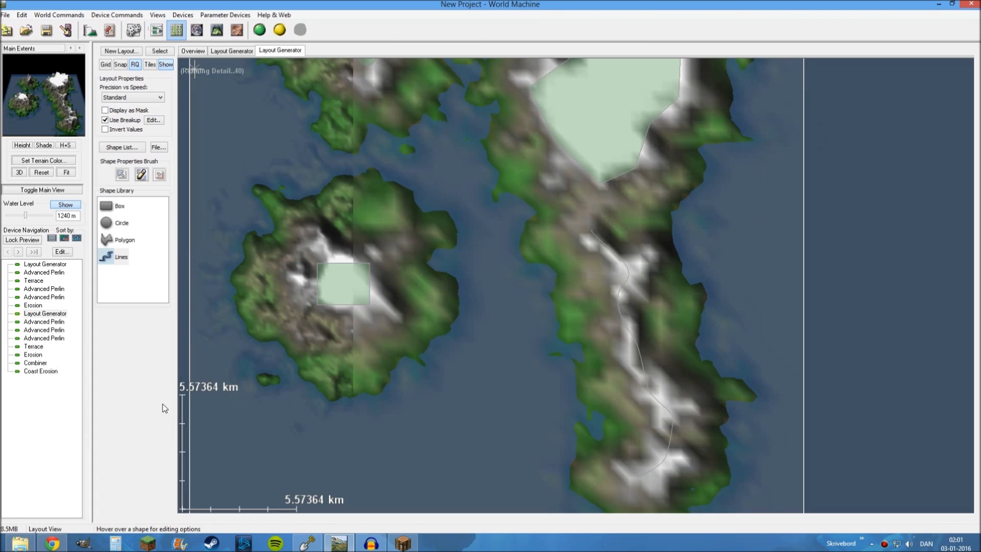
{"action": "left_click_drag", "start_coordinate": [468, 347], "coordinate": [461, 286]}
Return to the device network and lock the preview on the Coast Erosion device
{"action": "left_click", "coordinate": [157, 30]}
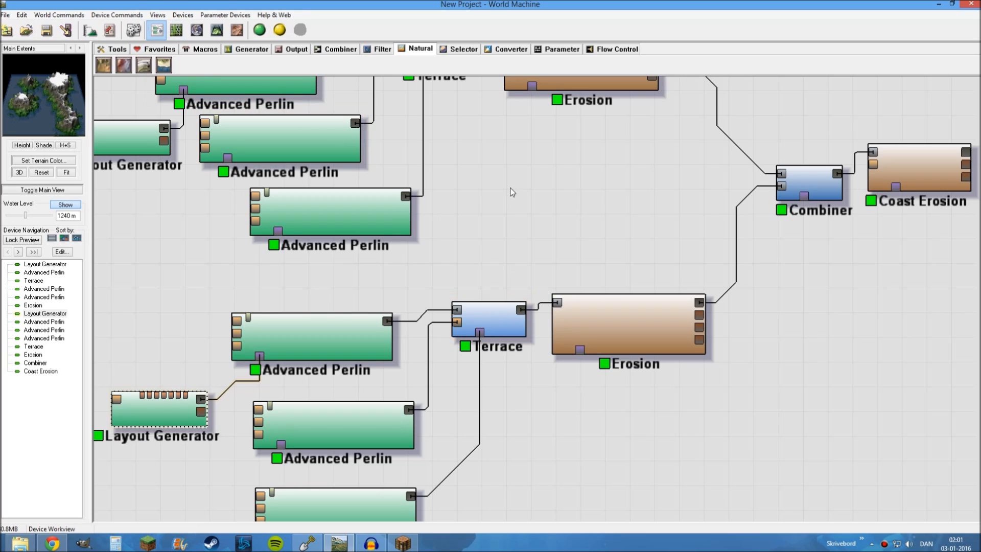
{"action": "left_click_drag", "start_coordinate": [799, 446], "coordinate": [564, 446]}
{"action": "left_click", "coordinate": [715, 161]}
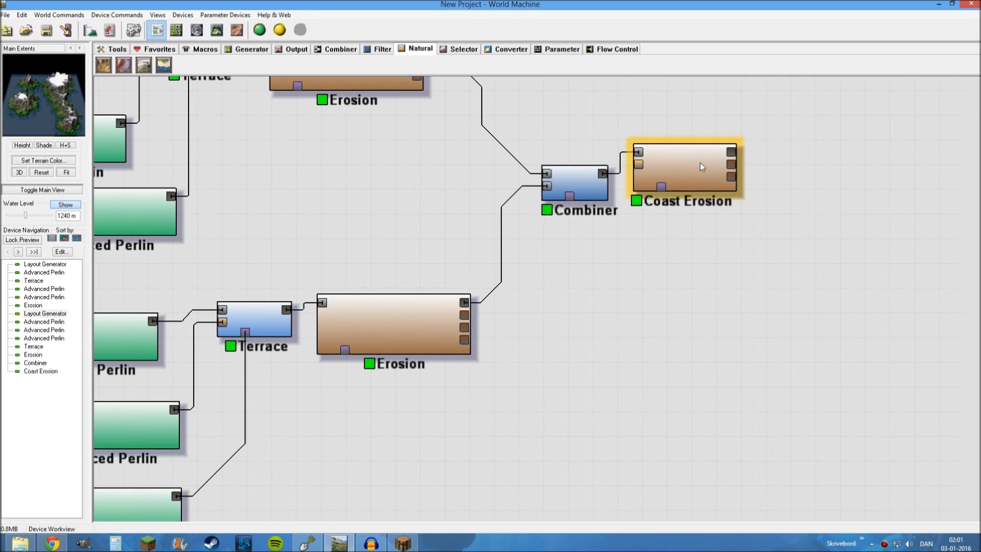
{"action": "key", "text": "f"}
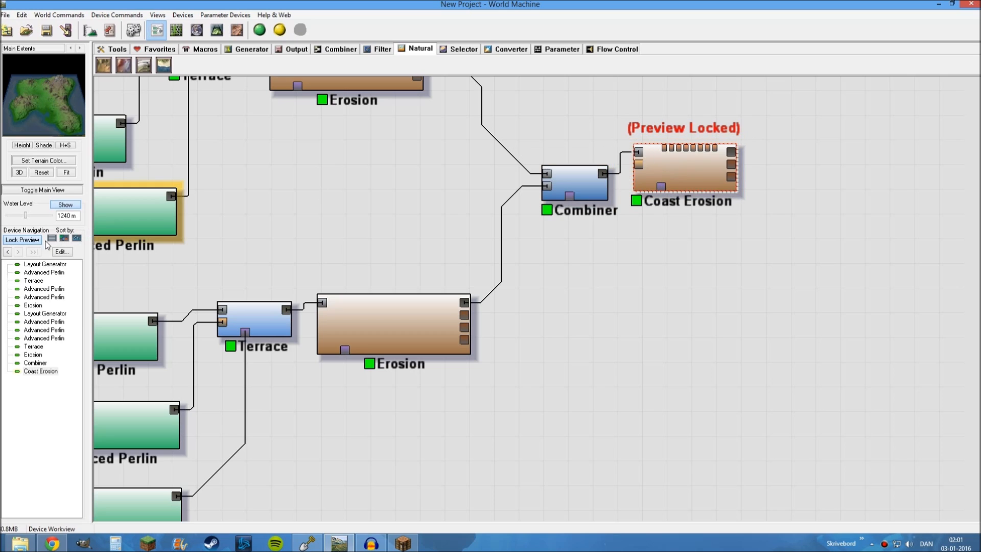
{"action": "left_click", "coordinate": [14, 242]}
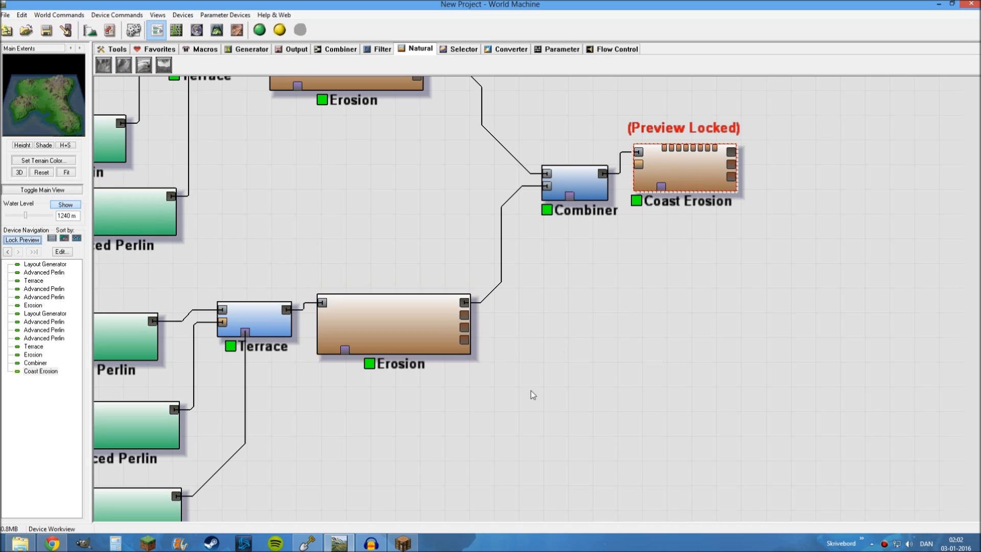
Open the second Layout Generator and shift the curved mountain line in the southeast slightly north
{"action": "left_click_drag", "start_coordinate": [384, 457], "coordinate": [666, 350]}
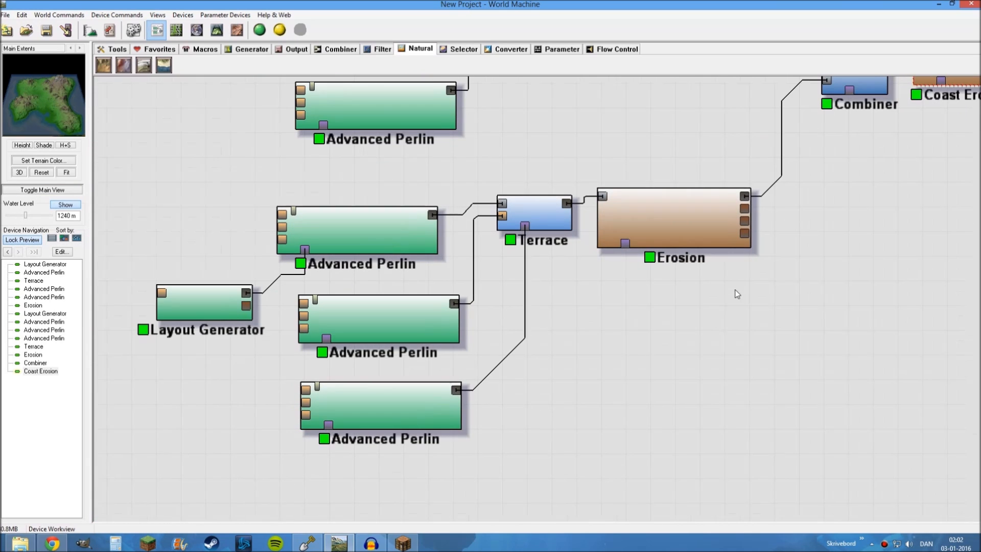
{"action": "double_click", "coordinate": [200, 300]}
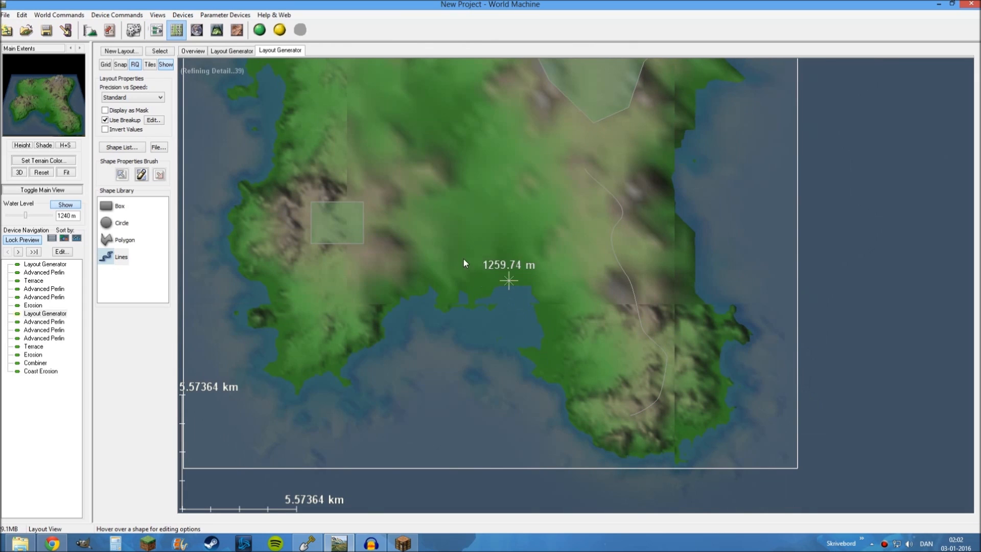
{"action": "left_click_drag", "start_coordinate": [485, 206], "coordinate": [538, 394]}
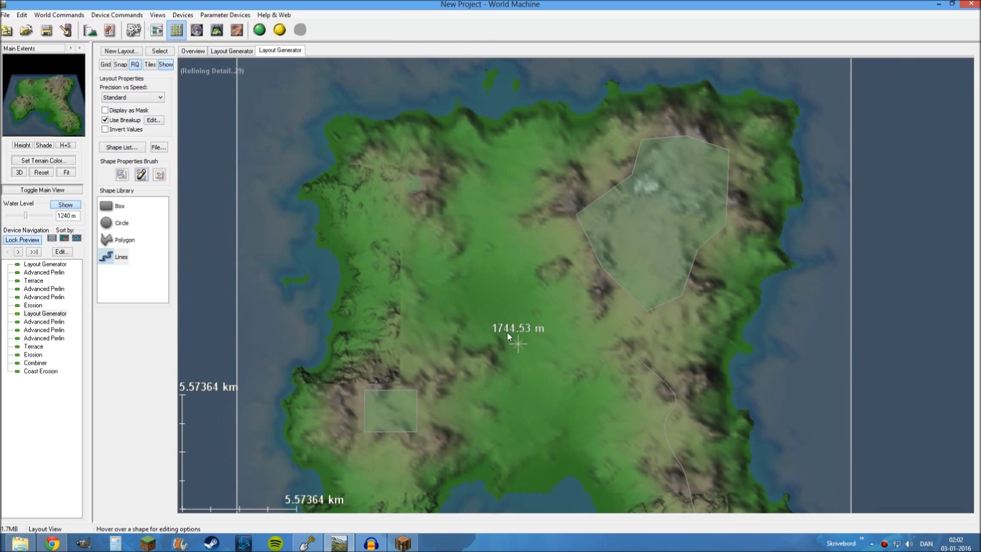
{"action": "left_click_drag", "start_coordinate": [513, 335], "coordinate": [499, 159]}
{"action": "left_click_drag", "start_coordinate": [588, 207], "coordinate": [576, 252]}
{"action": "mouse_move", "coordinate": [643, 268]}
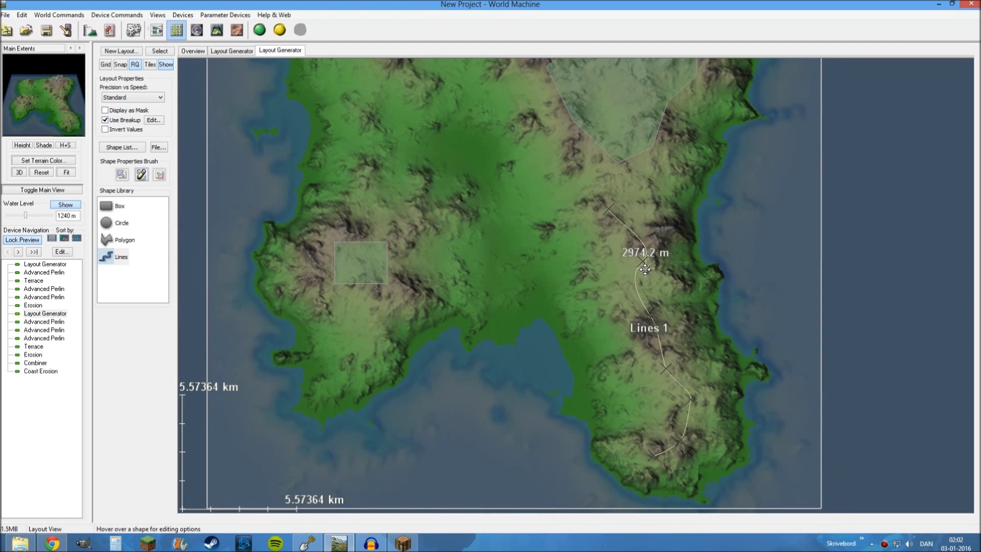
{"action": "left_click_drag", "start_coordinate": [644, 269], "coordinate": [645, 258]}
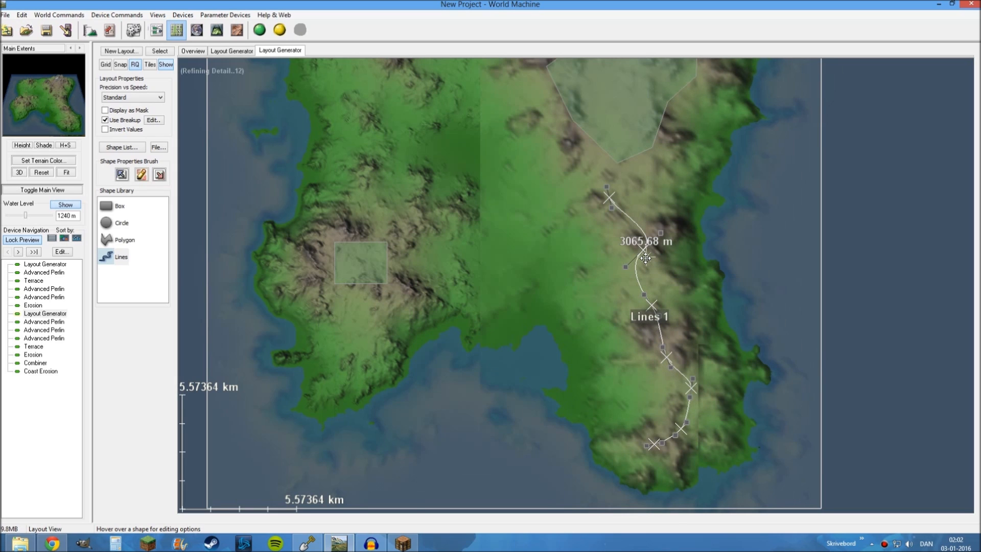
Examine the coastlines, bays and mountain shapes across the island in the layout view
{"action": "scroll", "coordinate": [462, 366], "scroll_direction": "up", "scroll_amount": 5}
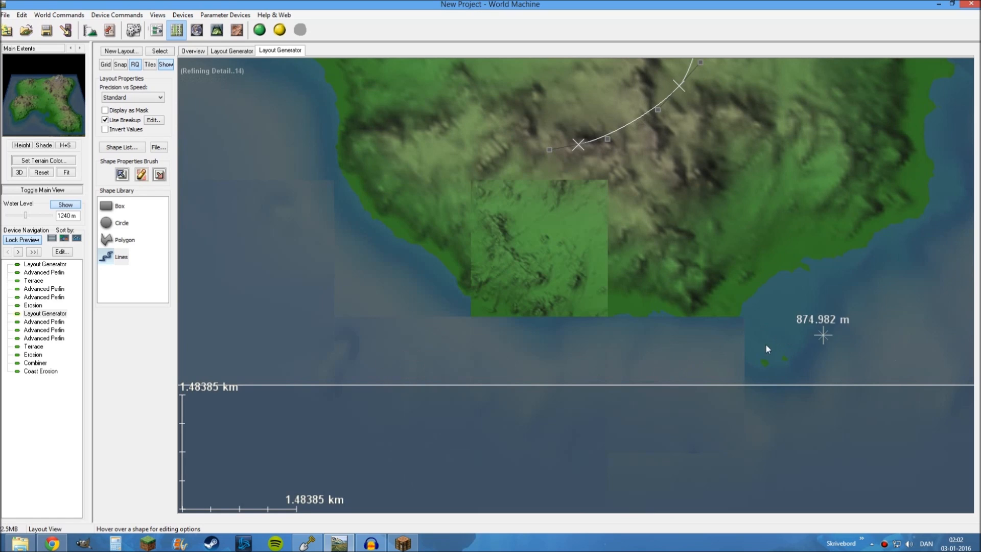
{"action": "scroll", "coordinate": [540, 368], "scroll_direction": "down", "scroll_amount": 4}
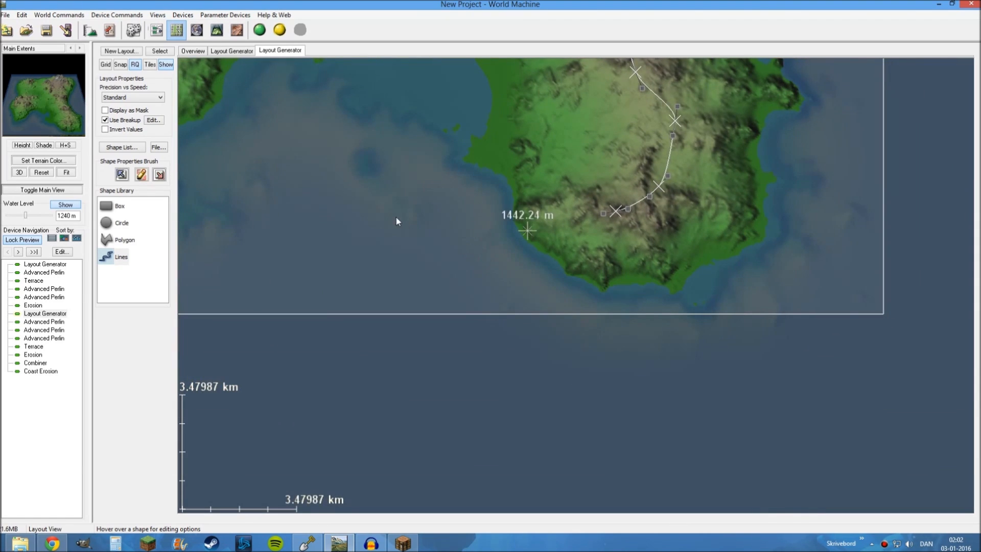
{"action": "middle_click_drag", "start_coordinate": [381, 199], "coordinate": [656, 390]}
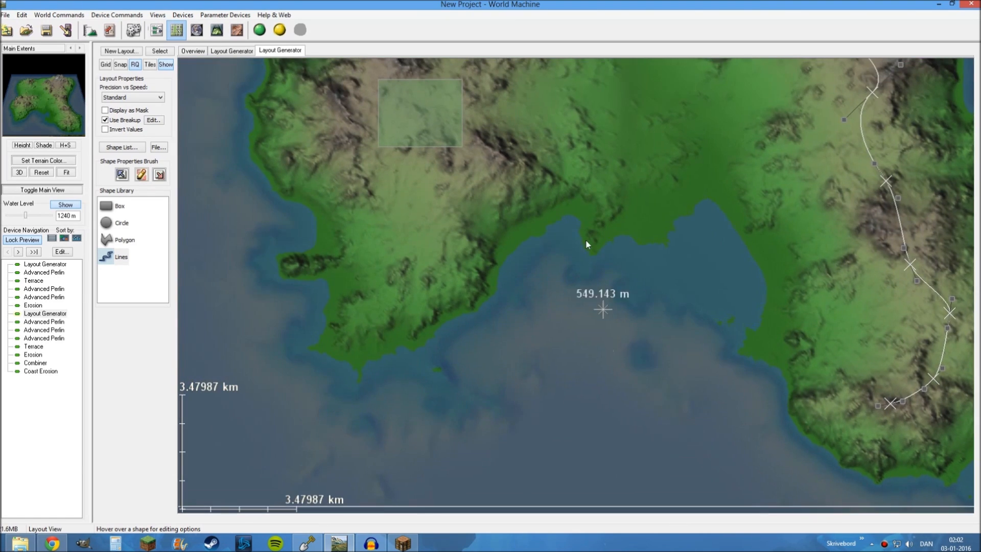
{"action": "scroll", "coordinate": [587, 237], "scroll_direction": "down", "scroll_amount": 3}
{"action": "middle_click_drag", "start_coordinate": [593, 235], "coordinate": [573, 348]}
{"action": "middle_click_drag", "start_coordinate": [578, 255], "coordinate": [552, 289]}
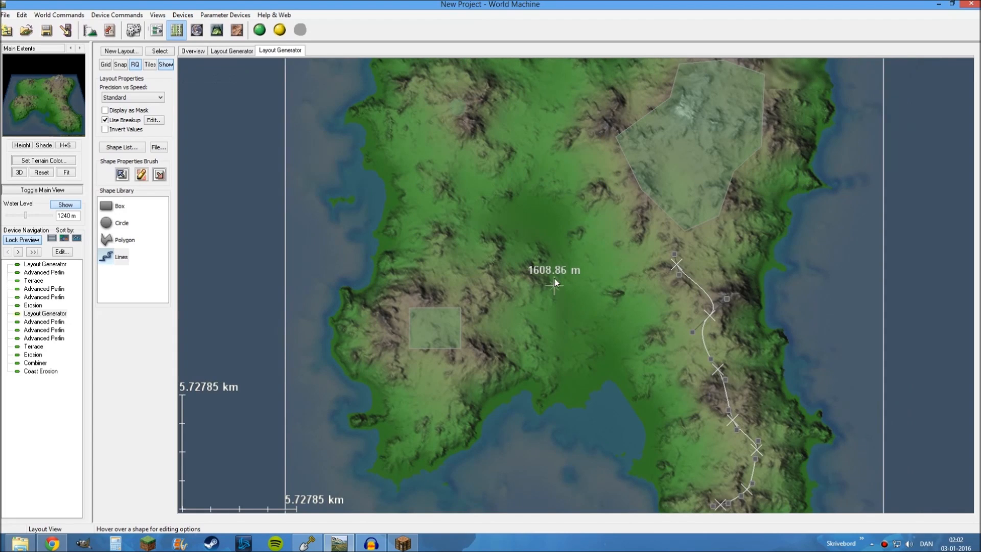
{"action": "middle_click_drag", "start_coordinate": [527, 234], "coordinate": [564, 292]}
{"action": "scroll", "coordinate": [523, 238], "scroll_direction": "up", "scroll_amount": 1}
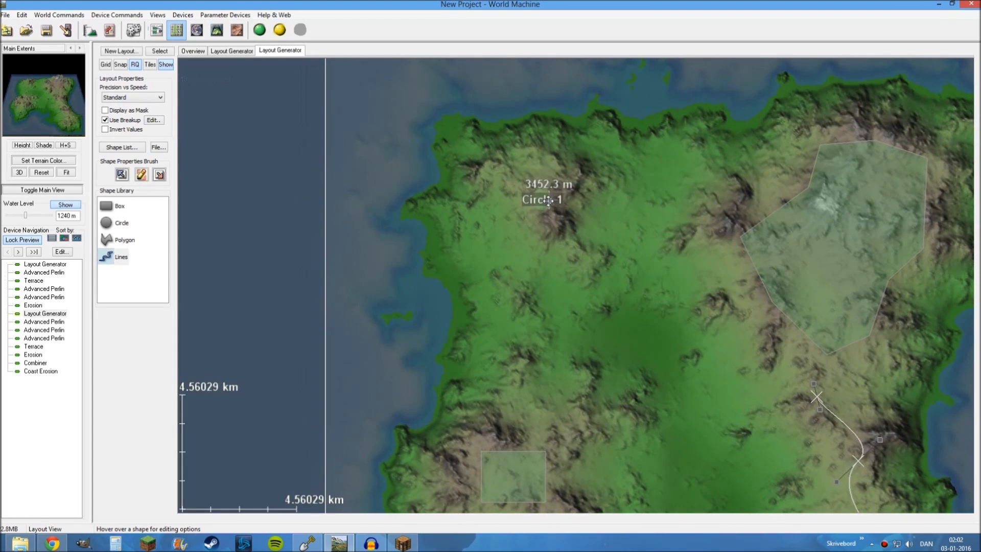
{"action": "scroll", "coordinate": [589, 252], "scroll_direction": "up", "scroll_amount": 1}
{"action": "middle_click_drag", "start_coordinate": [589, 253], "coordinate": [610, 284]}
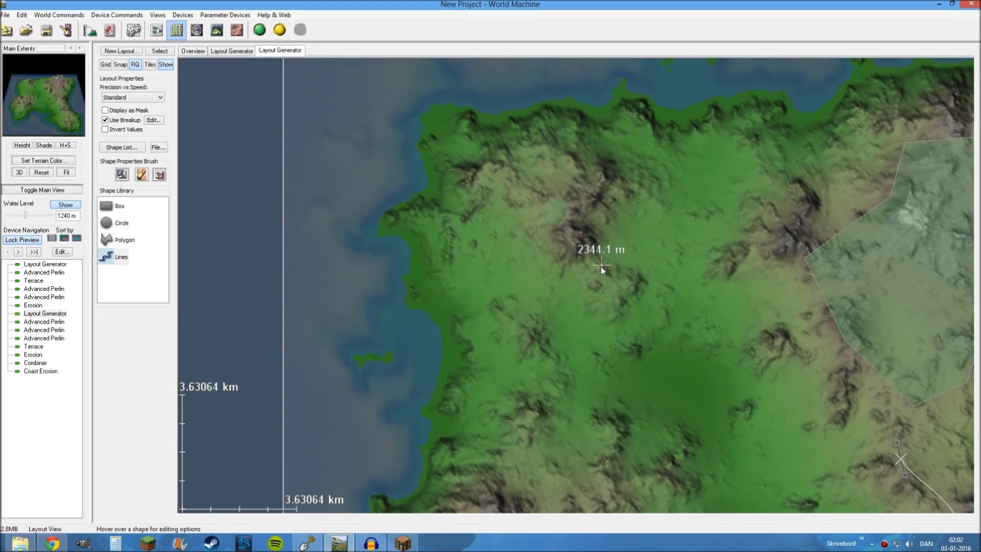
Set the default height of the circle shape in the northwest to 2754 m and view the terrain in 3D
{"action": "left_click", "coordinate": [557, 216]}
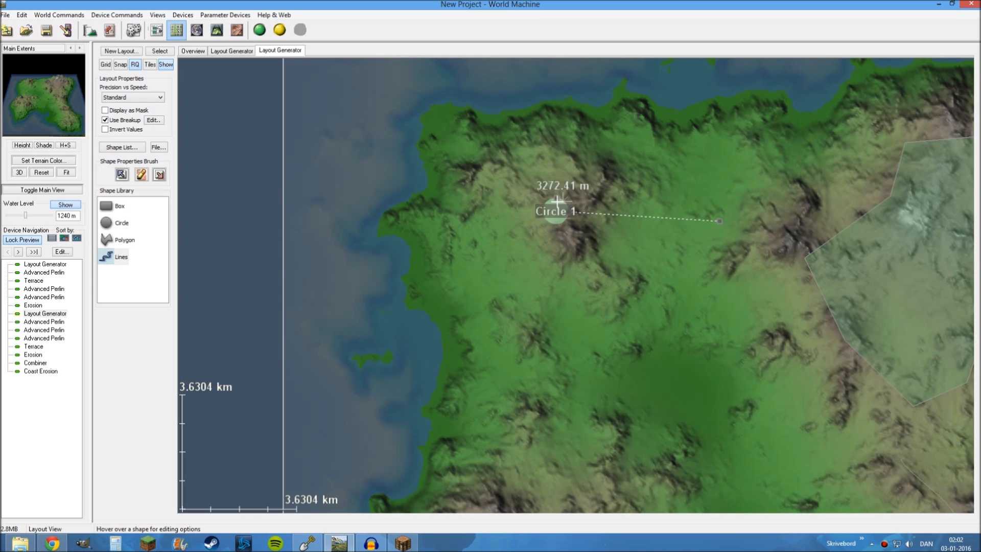
{"action": "double_click", "coordinate": [555, 209]}
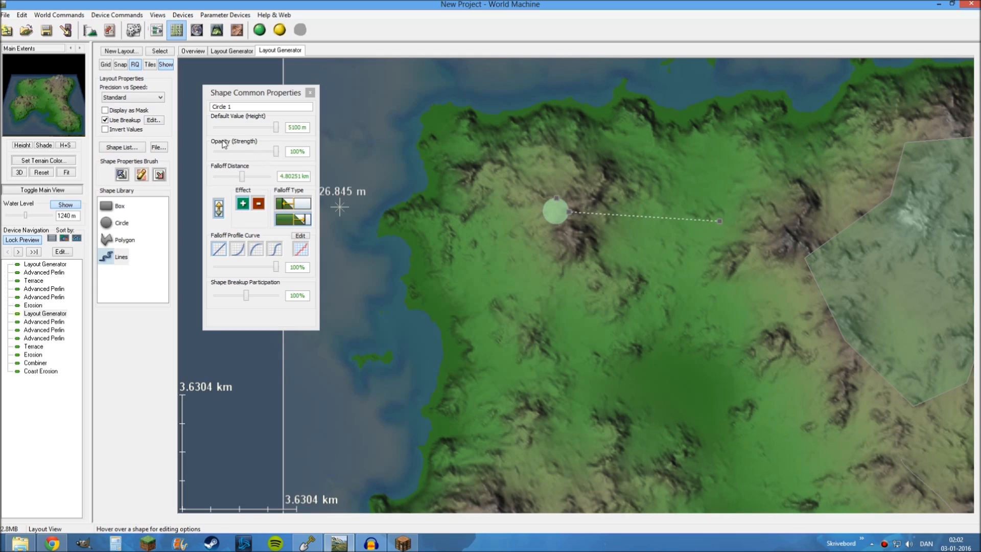
{"action": "left_click_drag", "start_coordinate": [276, 128], "coordinate": [248, 128]}
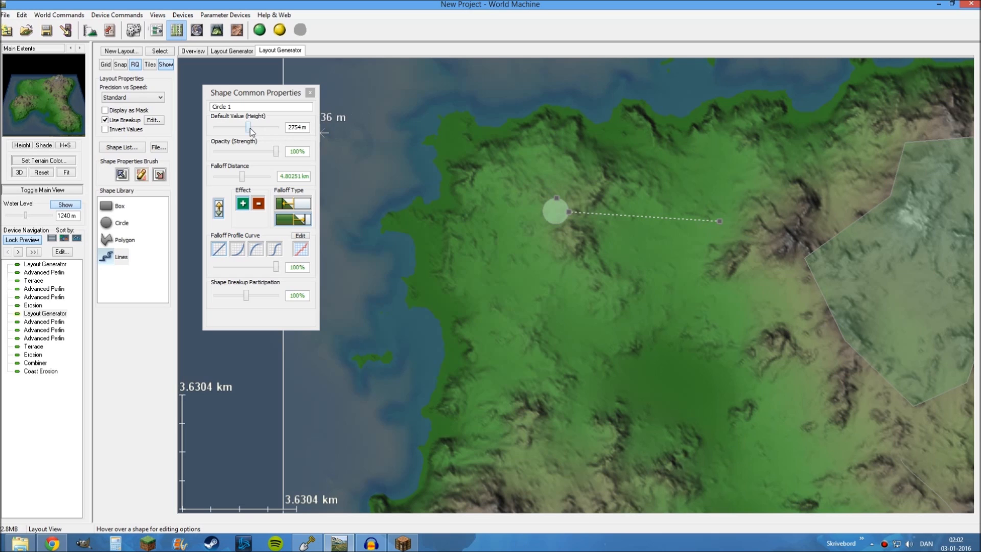
{"action": "left_click", "coordinate": [217, 30]}
{"action": "left_click_drag", "start_coordinate": [461, 254], "coordinate": [210, 98]}
Add a Height Output device beside Coast Erosion in the device network and feed it Coast Erosion's primary heightfield output
{"action": "left_click", "coordinate": [156, 30]}
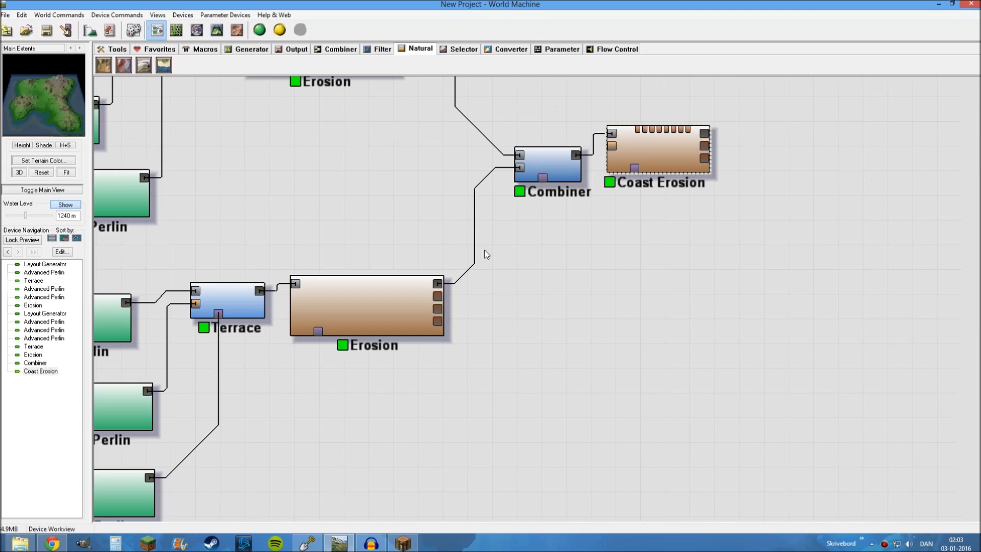
{"action": "left_click", "coordinate": [717, 216]}
{"action": "left_click_drag", "start_coordinate": [716, 216], "coordinate": [475, 225]}
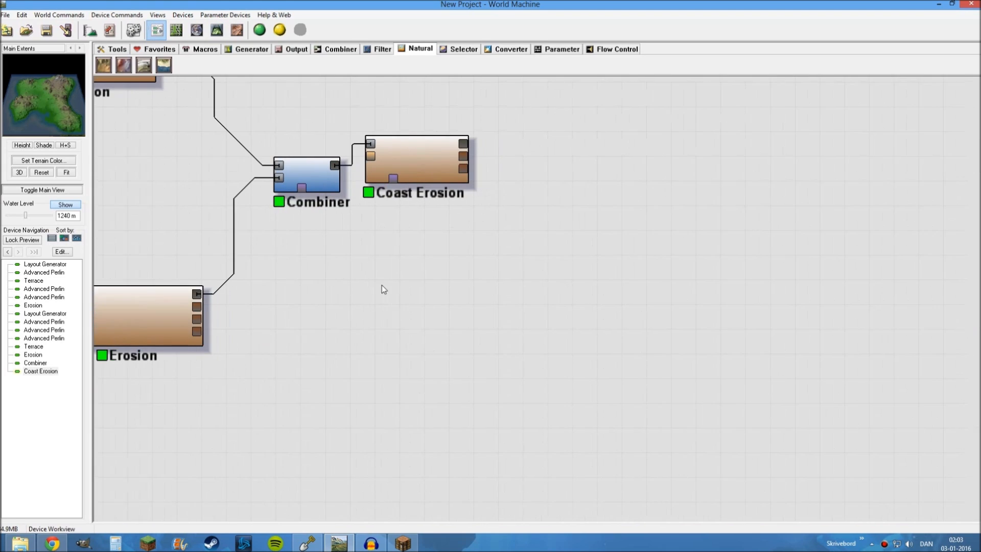
{"action": "left_click", "coordinate": [293, 50]}
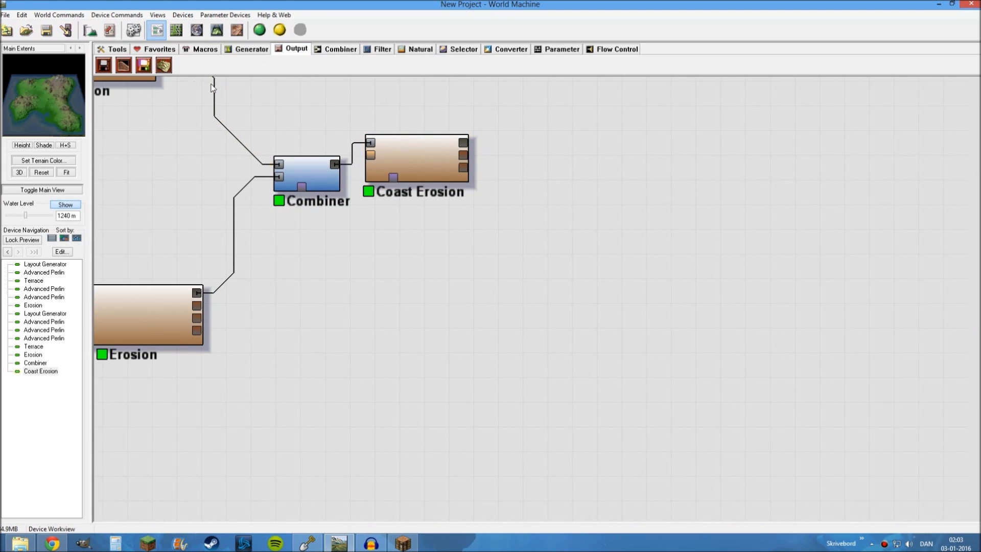
{"action": "left_click", "coordinate": [111, 66]}
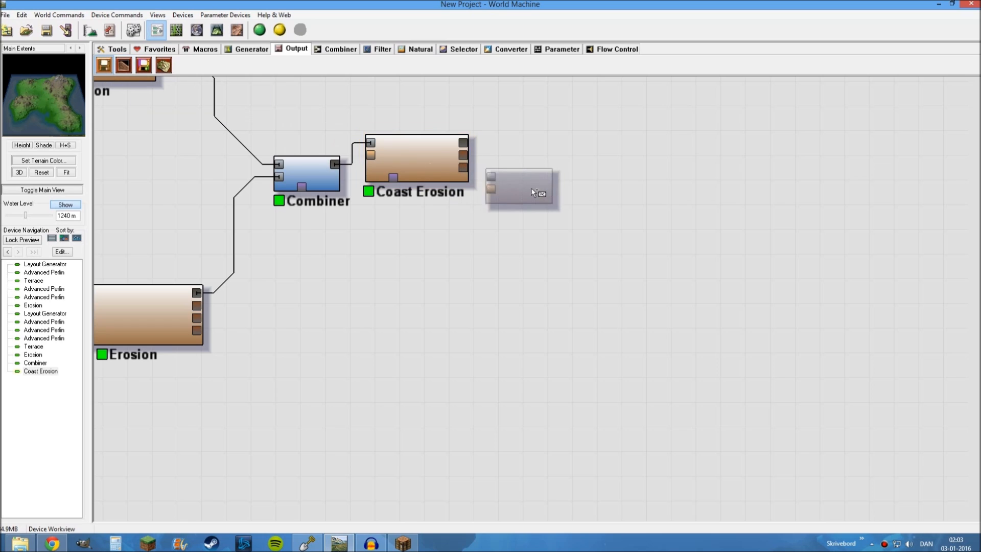
{"action": "left_click", "coordinate": [549, 187]}
{"action": "left_click_drag", "start_coordinate": [562, 203], "coordinate": [625, 199]}
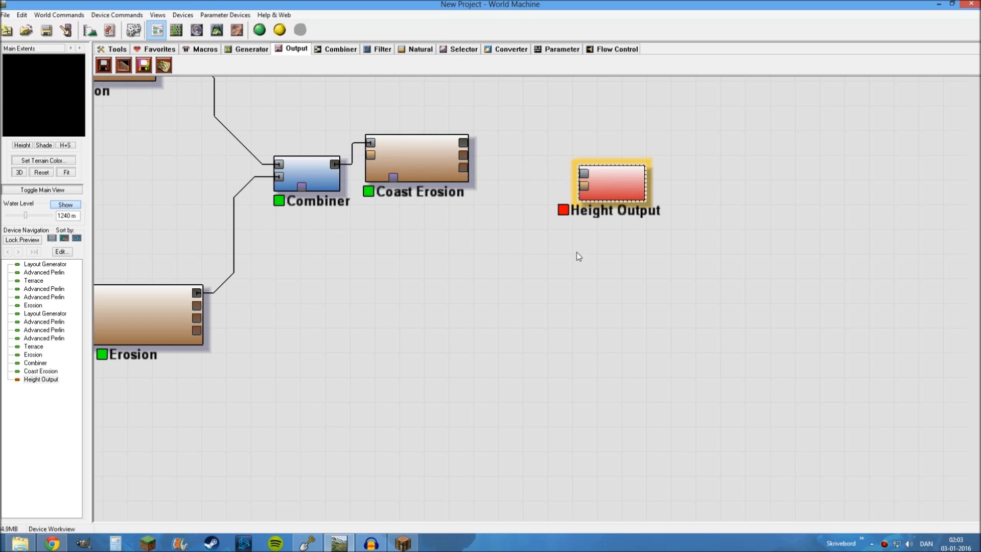
{"action": "scroll", "coordinate": [516, 194], "scroll_direction": "up", "scroll_amount": 1}
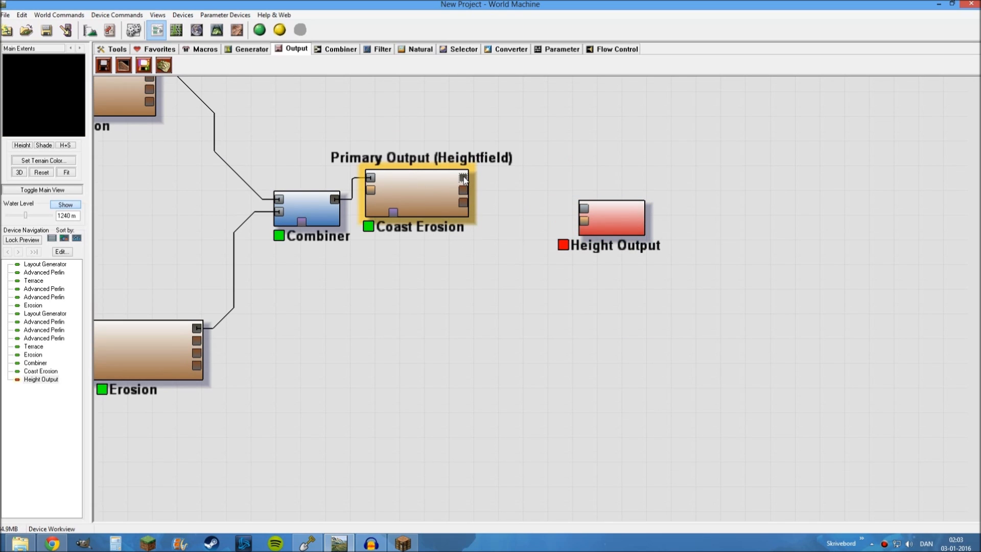
{"action": "left_click_drag", "start_coordinate": [464, 179], "coordinate": [582, 210]}
Configure the Height Output to use the PNG format with the filename 12345.png
{"action": "left_click", "coordinate": [611, 217]}
{"action": "double_click", "coordinate": [611, 217]}
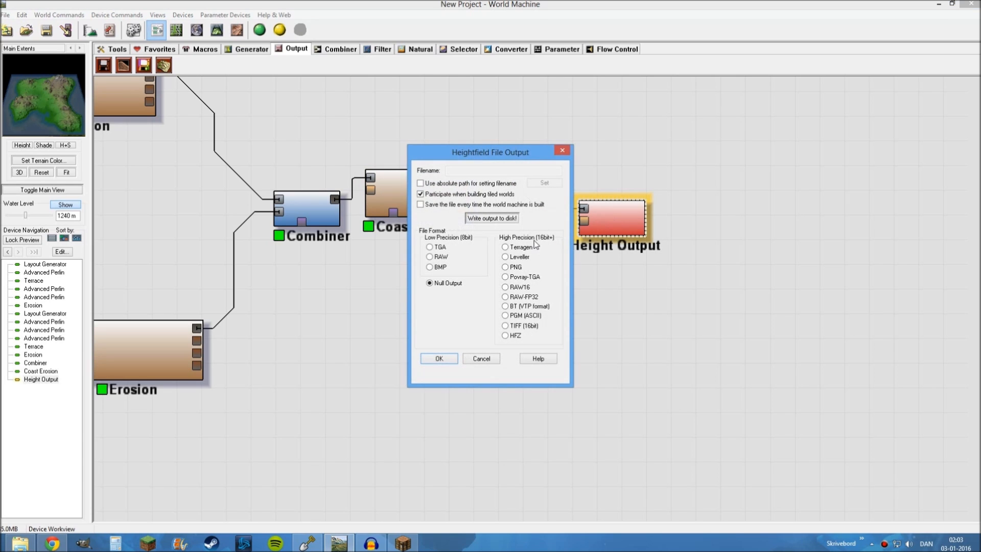
{"action": "left_click", "coordinate": [505, 267]}
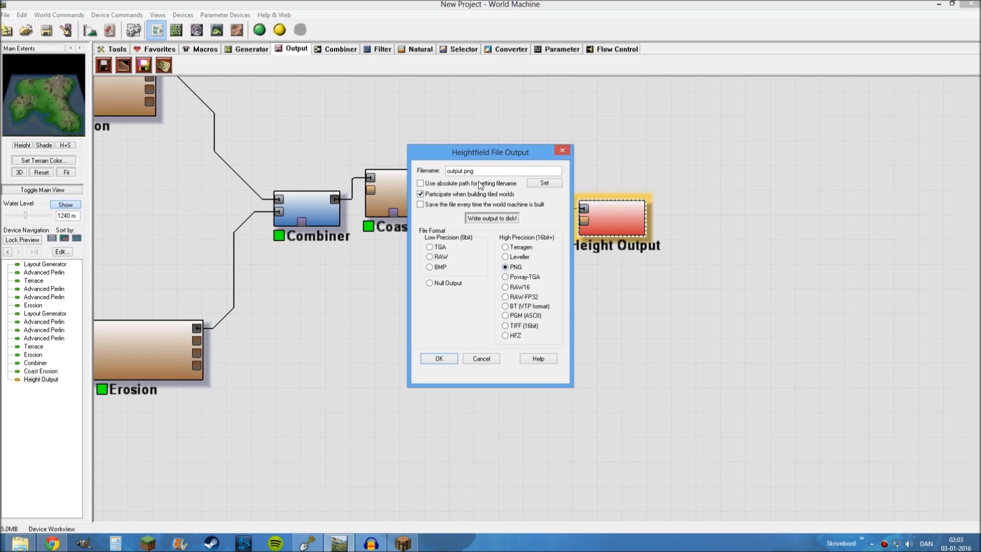
{"action": "double_click", "coordinate": [461, 171]}
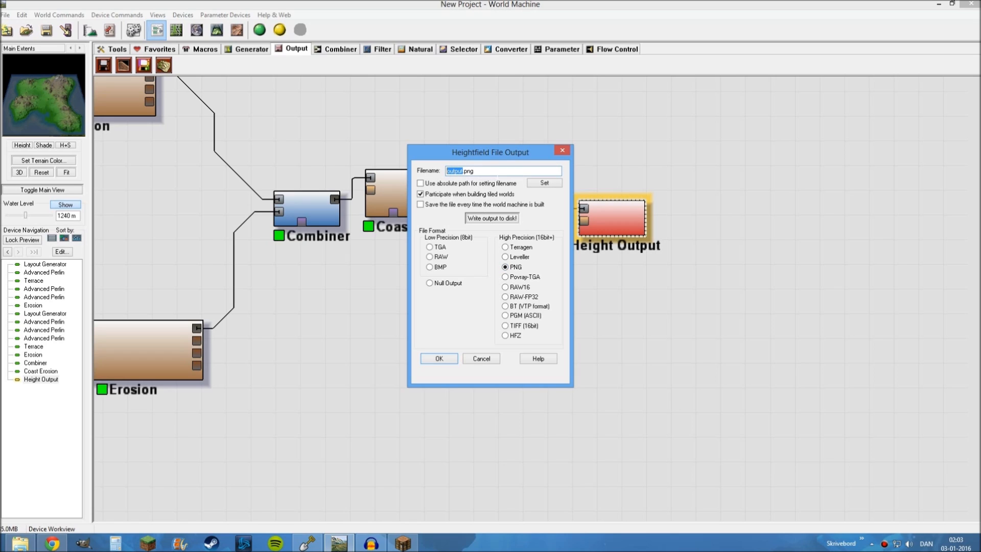
{"action": "key", "text": "BackSpace"}
{"action": "type", "text": "12345"}
Write the heightmap to disk, building the world for the export, and accept the output settings
{"action": "left_click", "coordinate": [484, 218]}
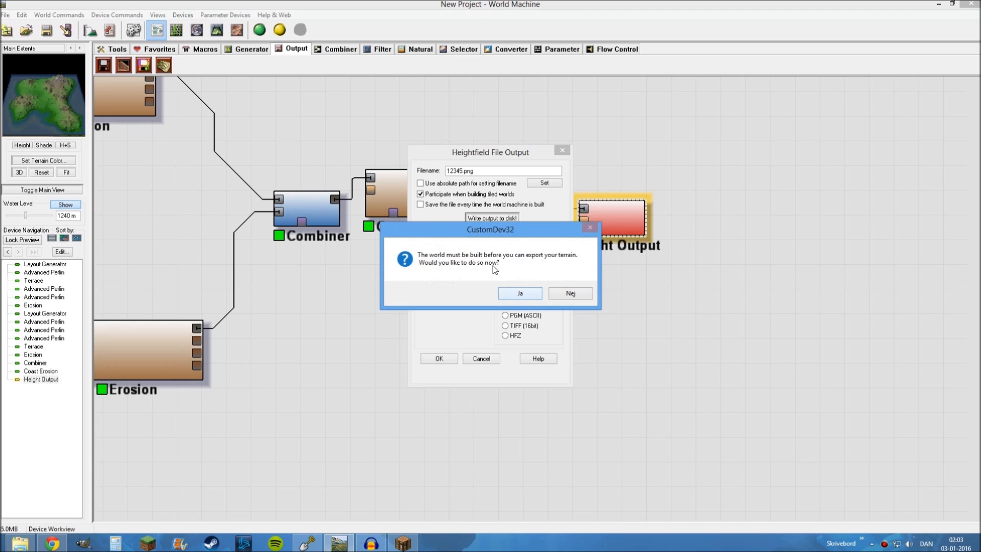
{"action": "left_click", "coordinate": [520, 295]}
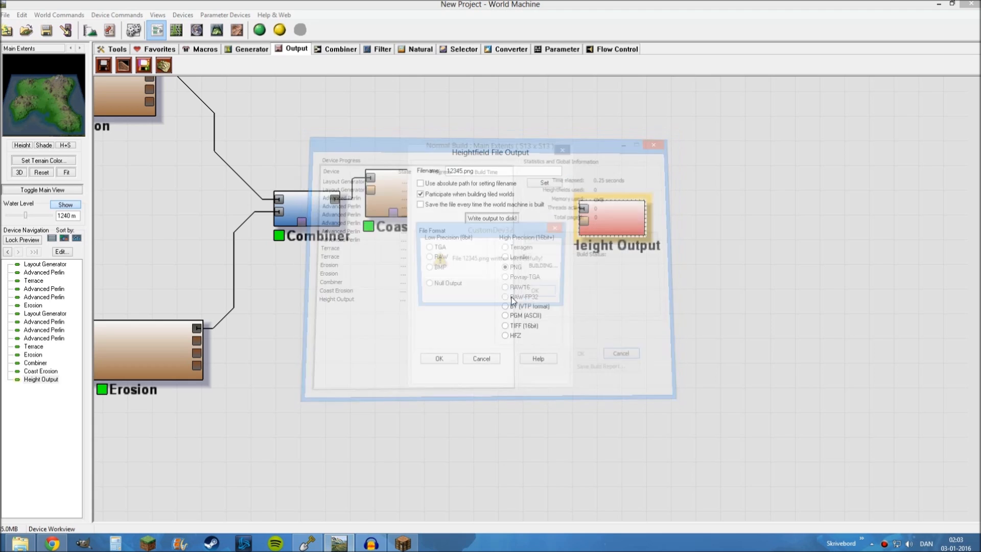
{"action": "left_click", "coordinate": [538, 294]}
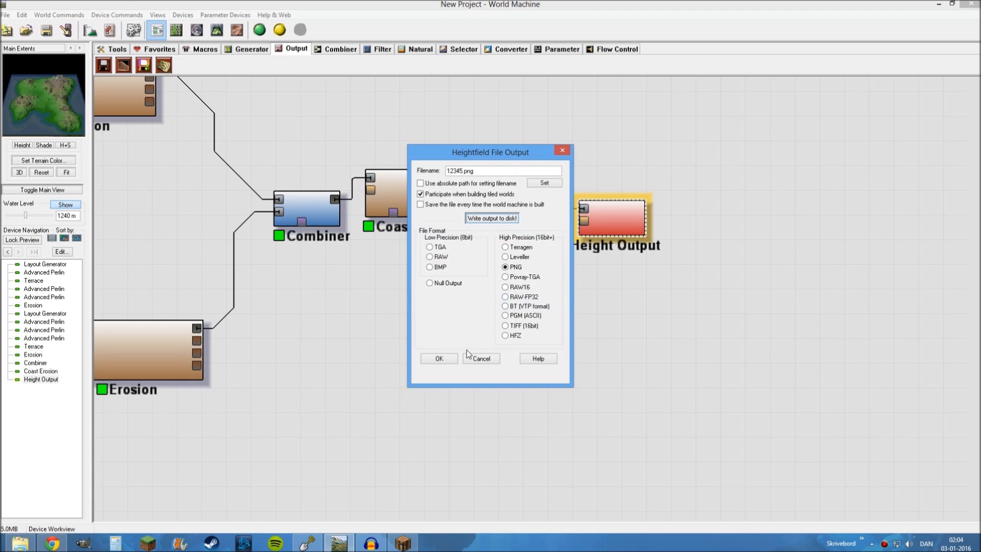
{"action": "left_click", "coordinate": [439, 359]}
Save the project as 12345 in the World Machine Documents folder
{"action": "key", "text": "ctrl+s"}
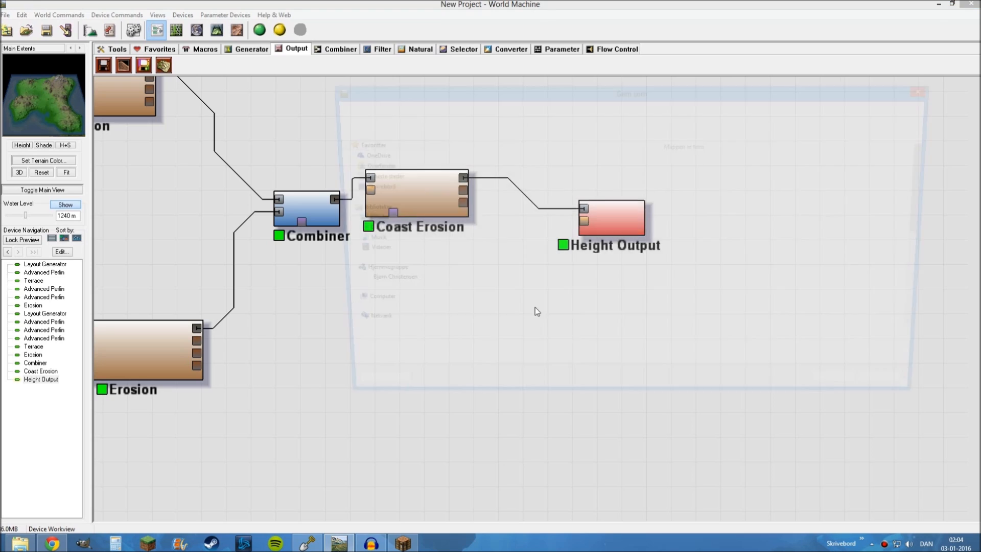
{"action": "type", "text": "12345"}
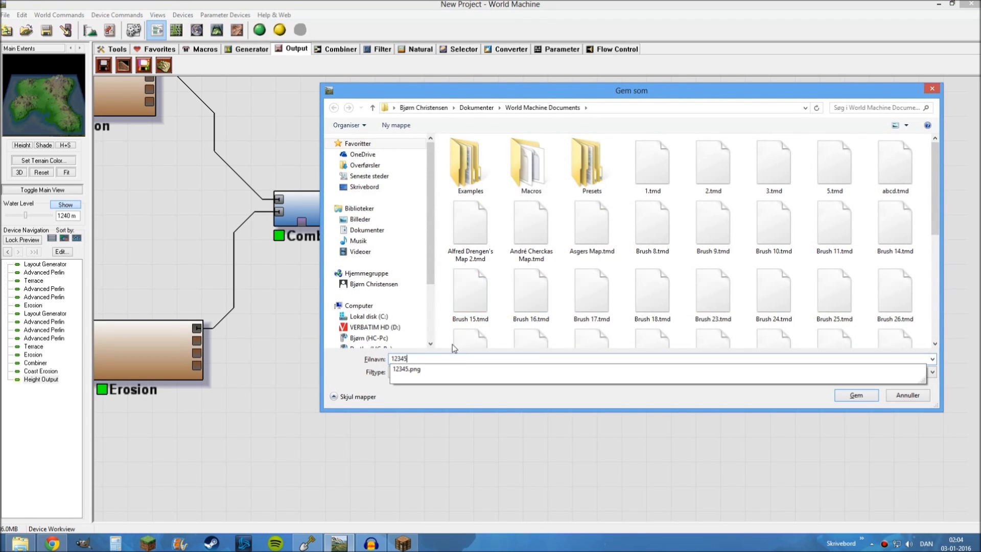
{"action": "key", "text": "Return"}
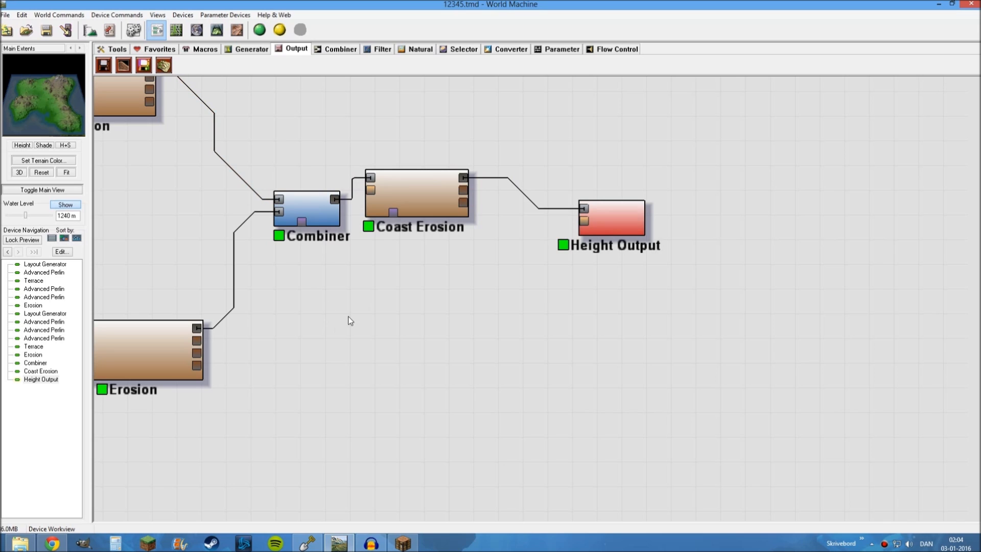
{"action": "left_click_drag", "start_coordinate": [460, 331], "coordinate": [638, 316]}
{"action": "scroll", "coordinate": [404, 366], "scroll_direction": "down", "scroll_amount": 2}
{"action": "left_click_drag", "start_coordinate": [485, 220], "coordinate": [482, 199]}
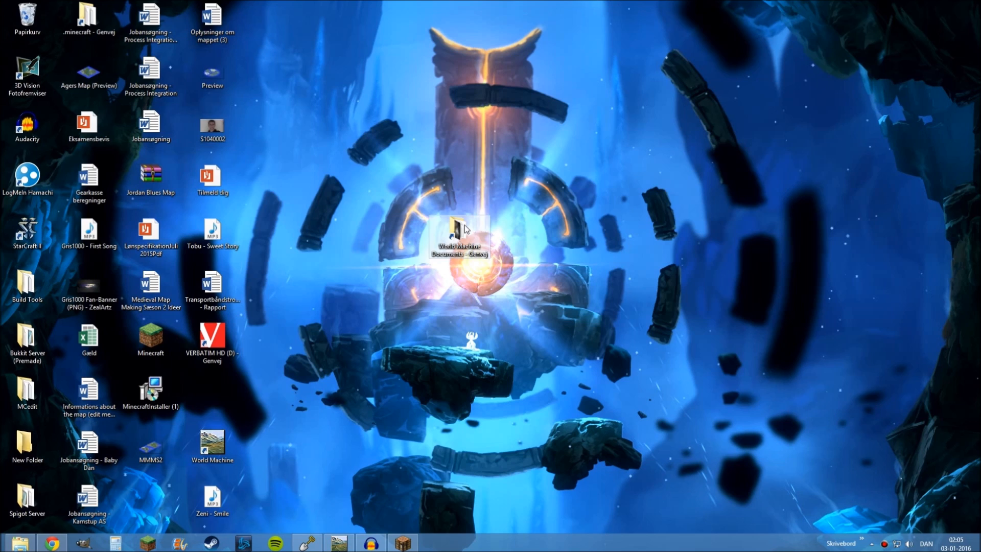
{"action": "left_click_drag", "start_coordinate": [464, 229], "coordinate": [398, 236]}
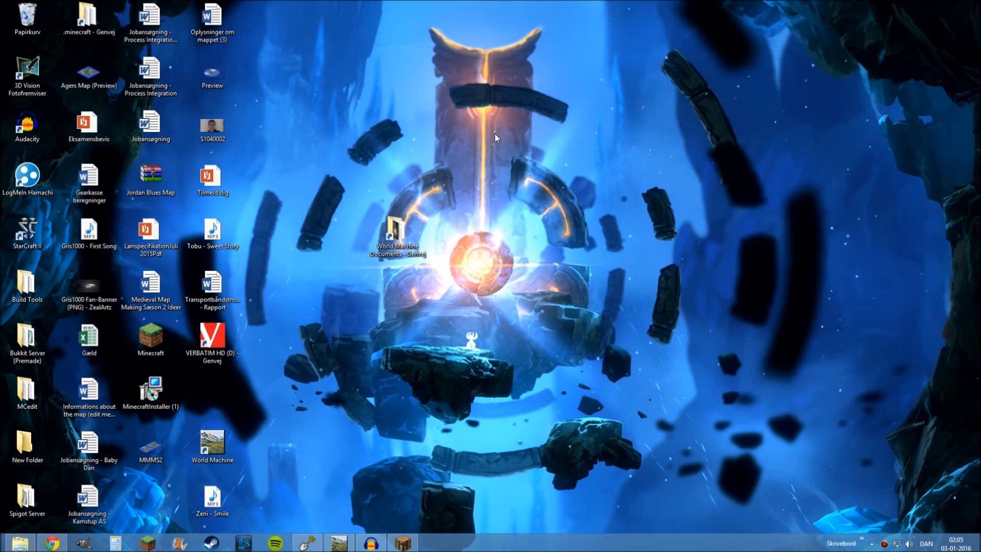
Open the World Machine Documents folder and check the exported 12345 heightmap image in the picture viewer
{"action": "double_click", "coordinate": [398, 227]}
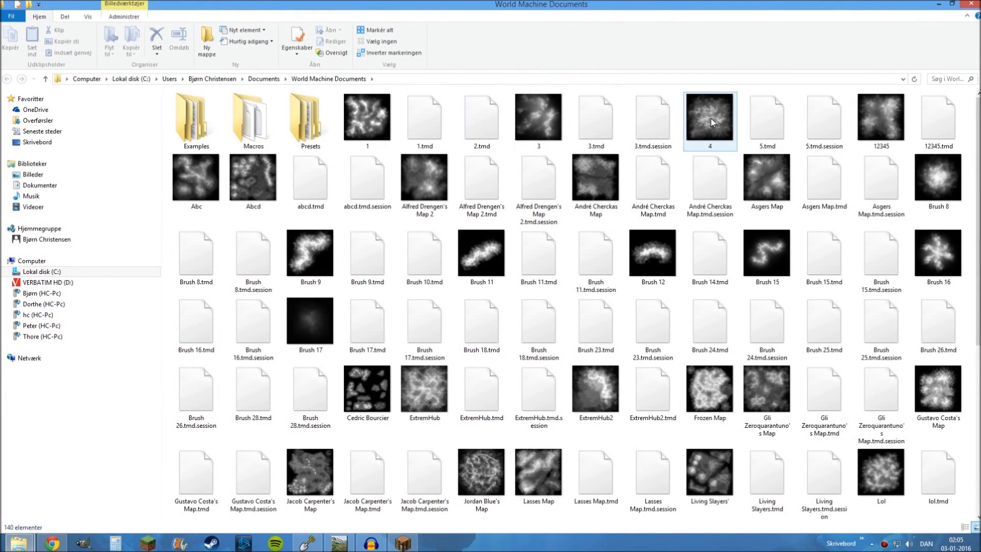
{"action": "left_click", "coordinate": [880, 123]}
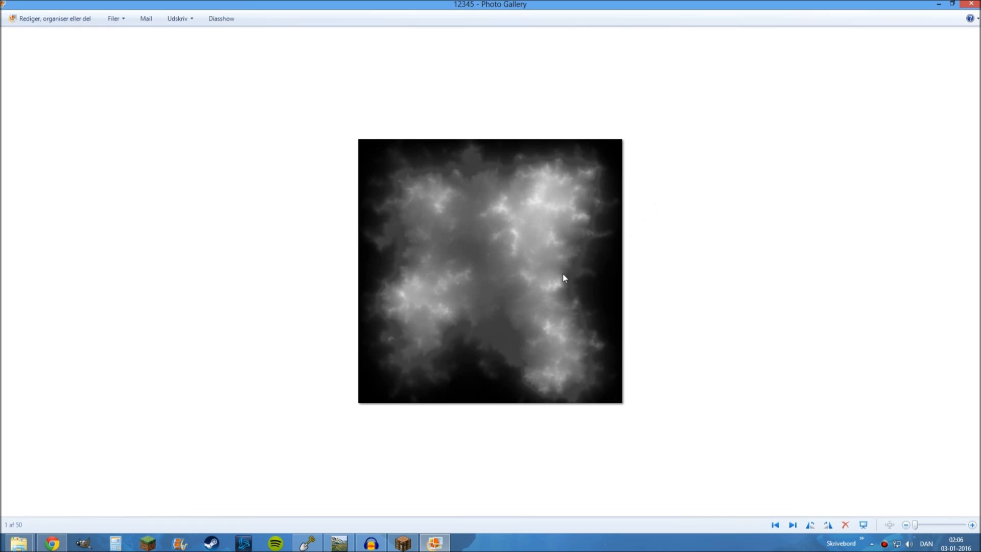
{"action": "left_click", "coordinate": [970, 4]}
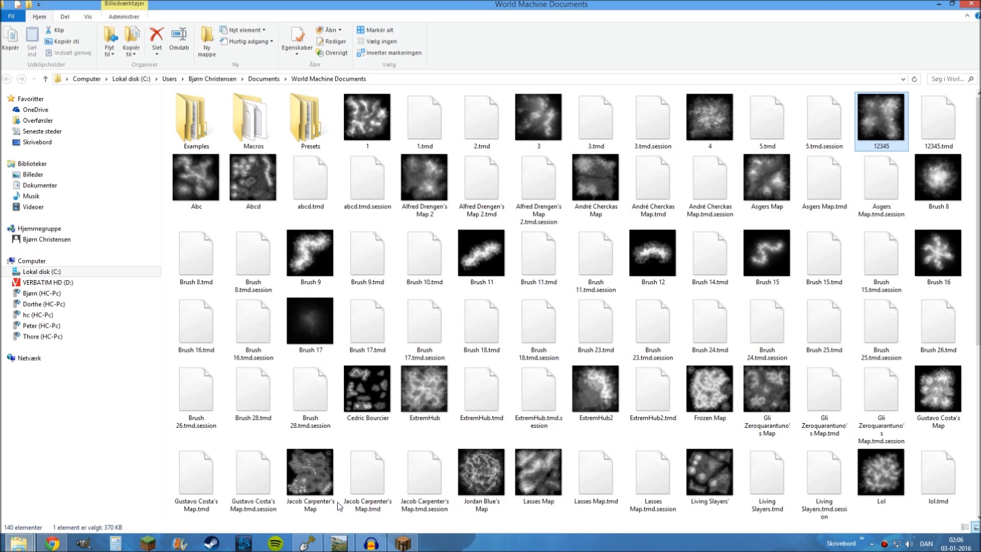
Switch to WorldPainter and start importing a new world from a height map
{"action": "left_click", "coordinate": [307, 543]}
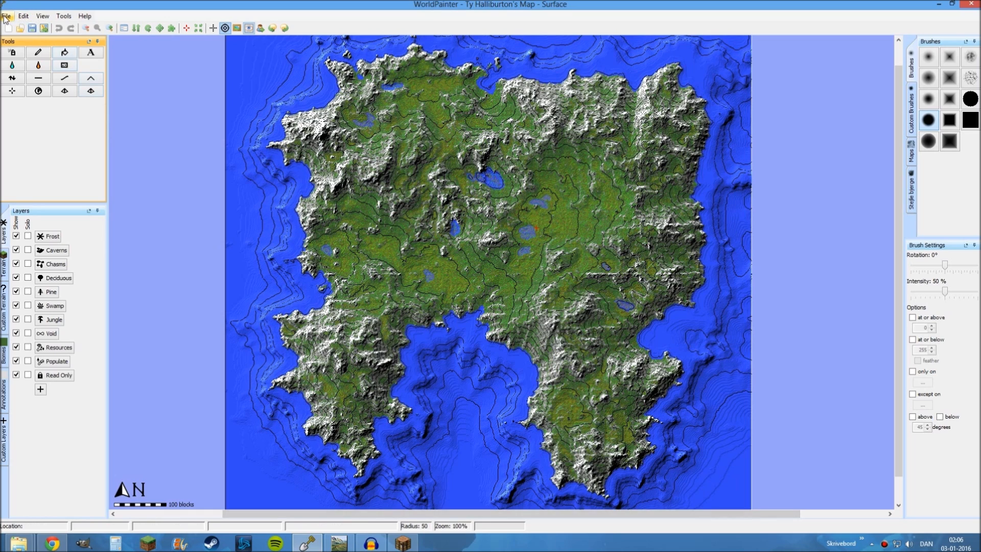
{"action": "left_click", "coordinate": [7, 16]}
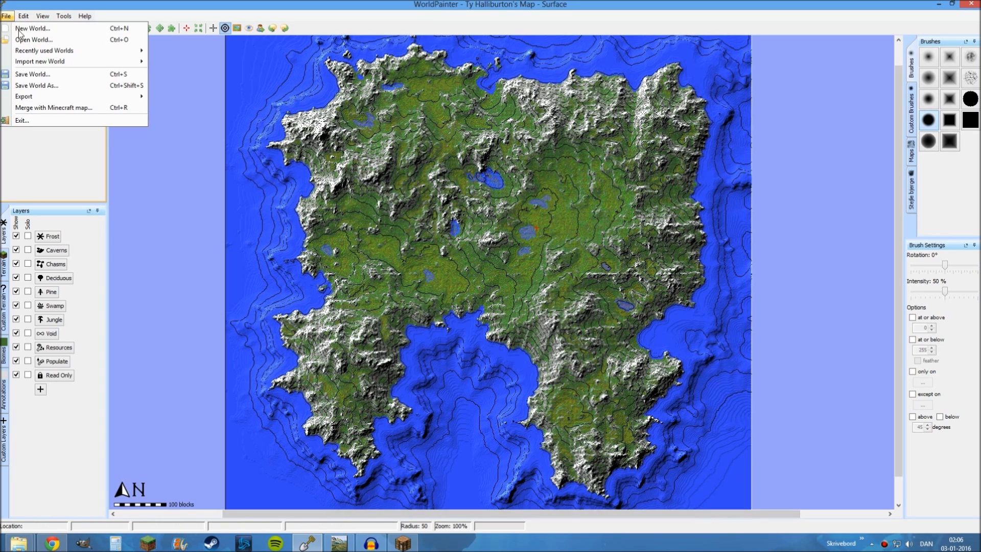
{"action": "mouse_move", "coordinate": [33, 64]}
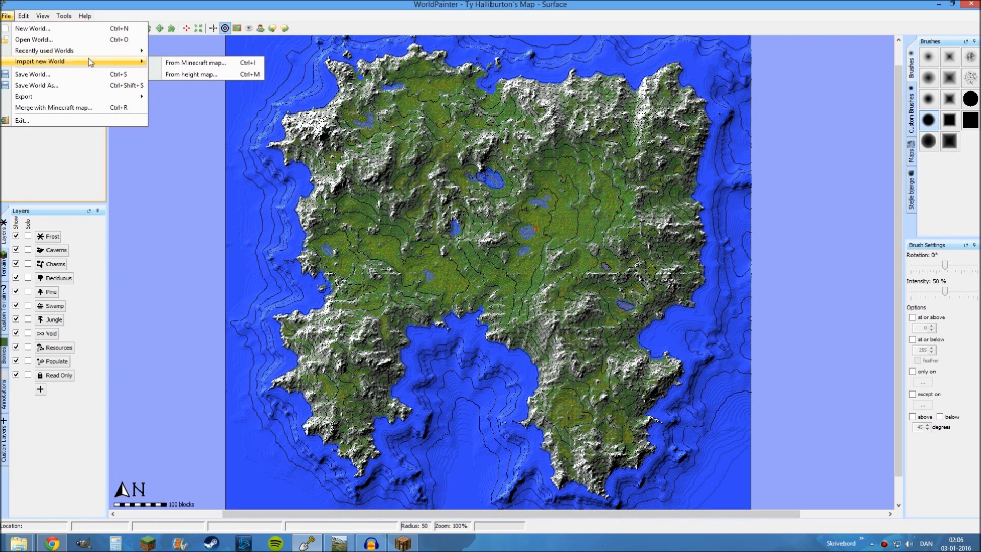
{"action": "left_click", "coordinate": [217, 75]}
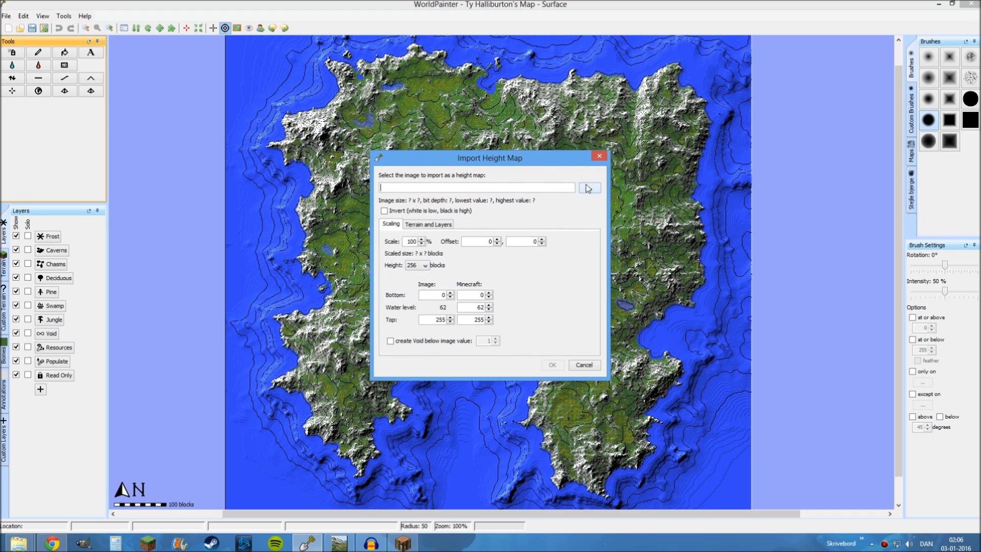
Choose 12345.png from the World Machine Documents folder as the height map image
{"action": "left_click", "coordinate": [588, 188]}
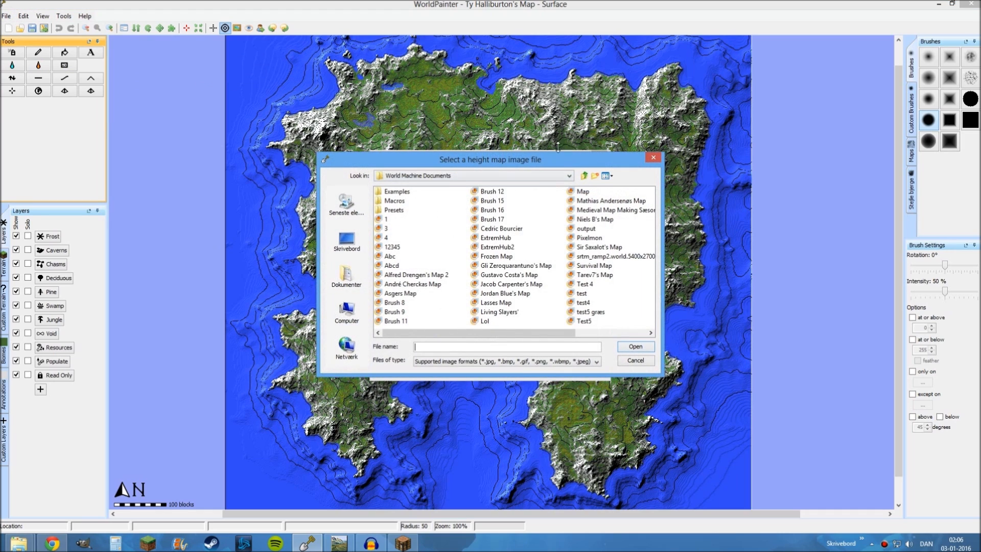
{"action": "left_click_drag", "start_coordinate": [557, 148], "coordinate": [558, 120]}
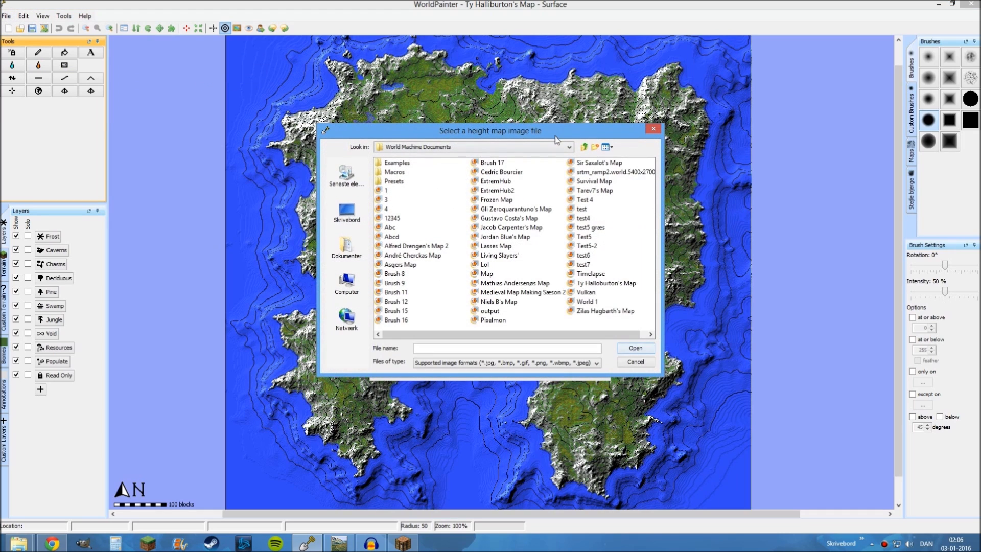
{"action": "left_click", "coordinate": [505, 328]}
{"action": "left_click_drag", "start_coordinate": [661, 265], "coordinate": [704, 258]}
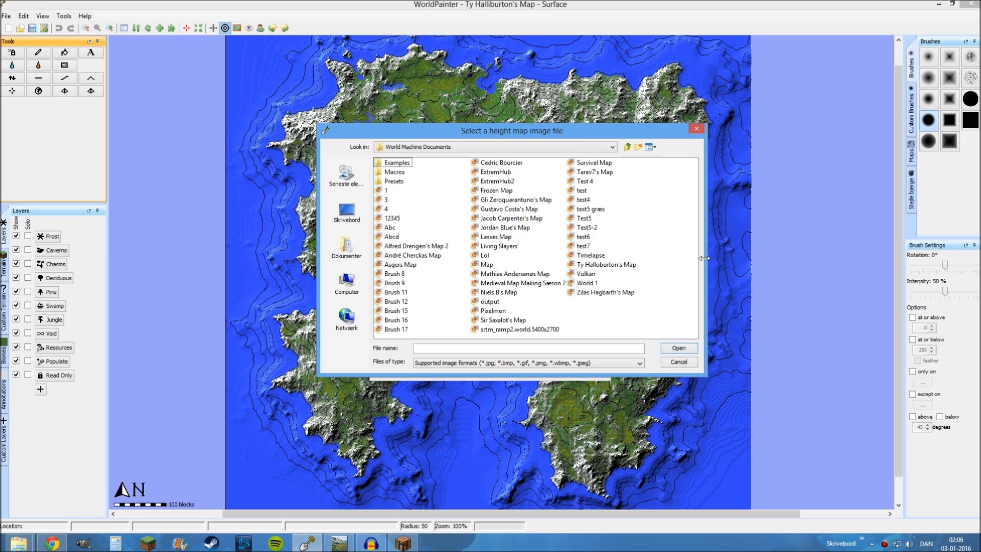
{"action": "left_click_drag", "start_coordinate": [705, 258], "coordinate": [728, 258]}
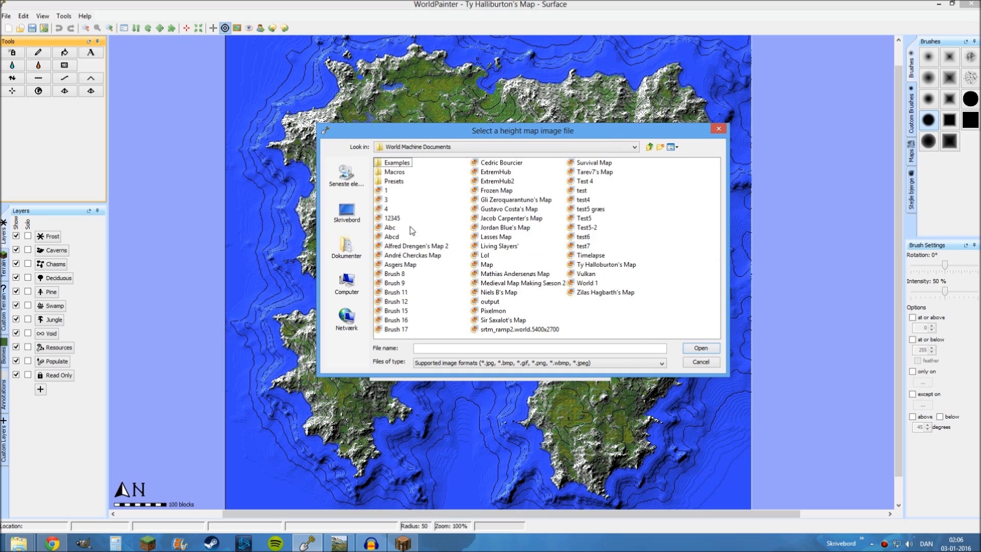
{"action": "left_click", "coordinate": [389, 219]}
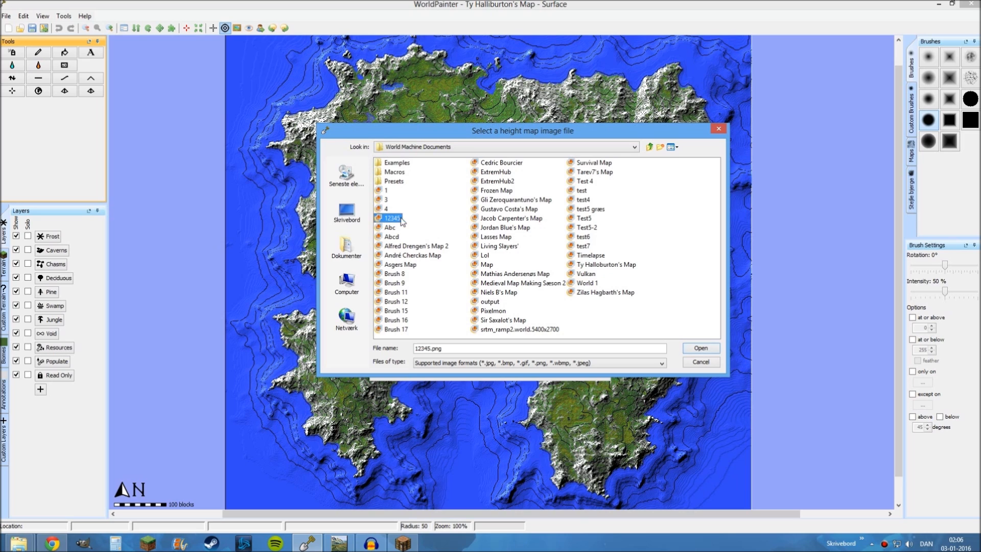
{"action": "left_click", "coordinate": [698, 349]}
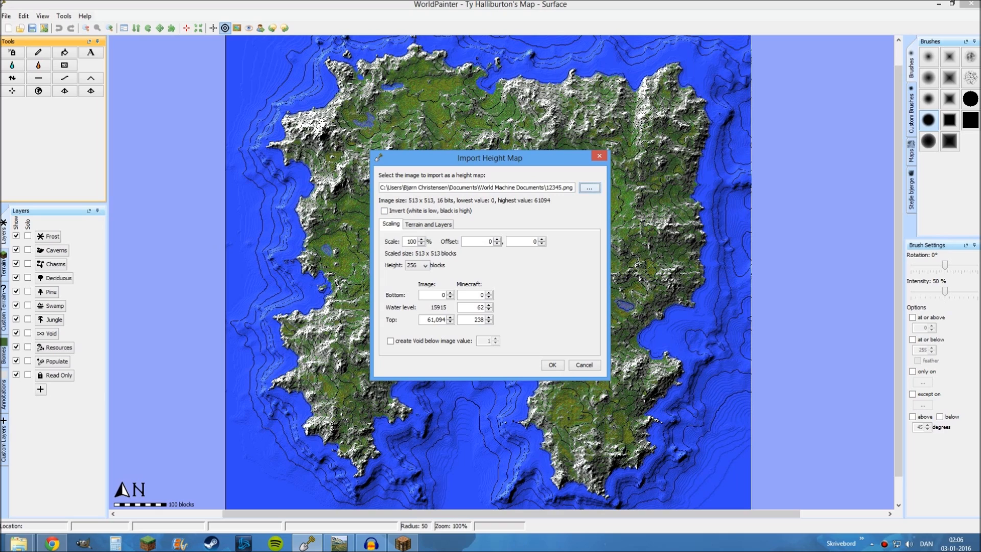
Set the height map's import scale and import it as a new world
{"action": "double_click", "coordinate": [412, 241]}
{"action": "key", "text": "Return"}
{"action": "left_click", "coordinate": [553, 366]}
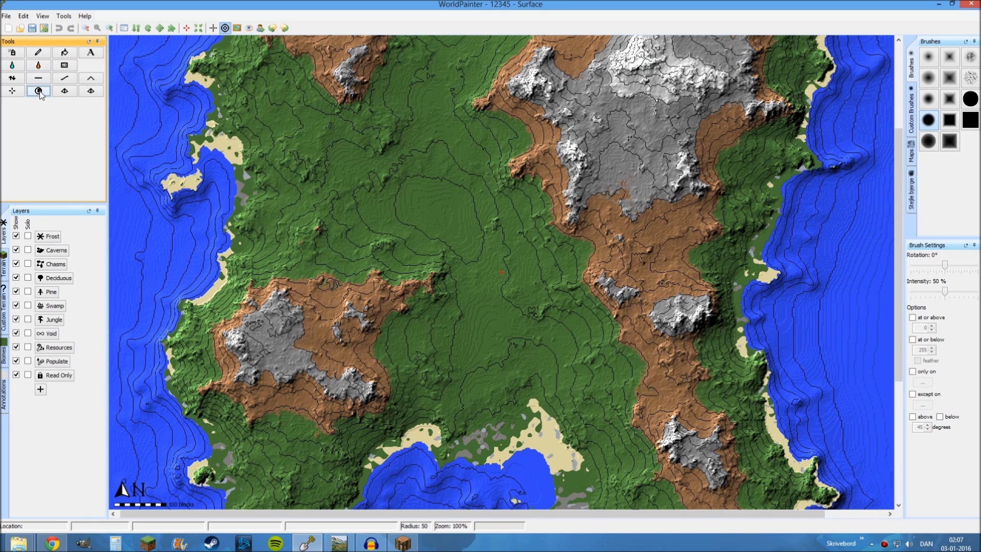
Fill the whole map with the Grass terrain type using a global operation
{"action": "left_click", "coordinate": [39, 92]}
{"action": "left_click", "coordinate": [402, 210]}
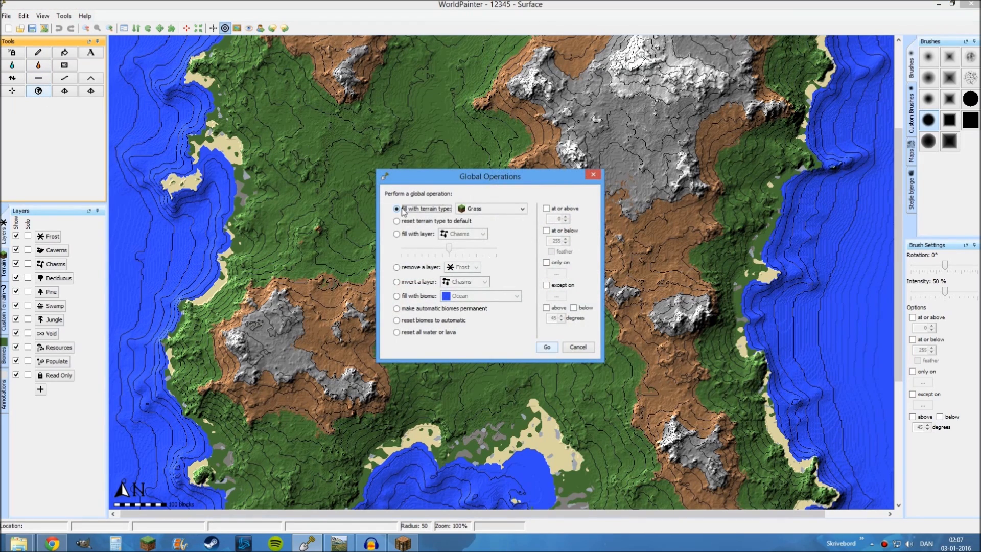
{"action": "left_click", "coordinate": [552, 350]}
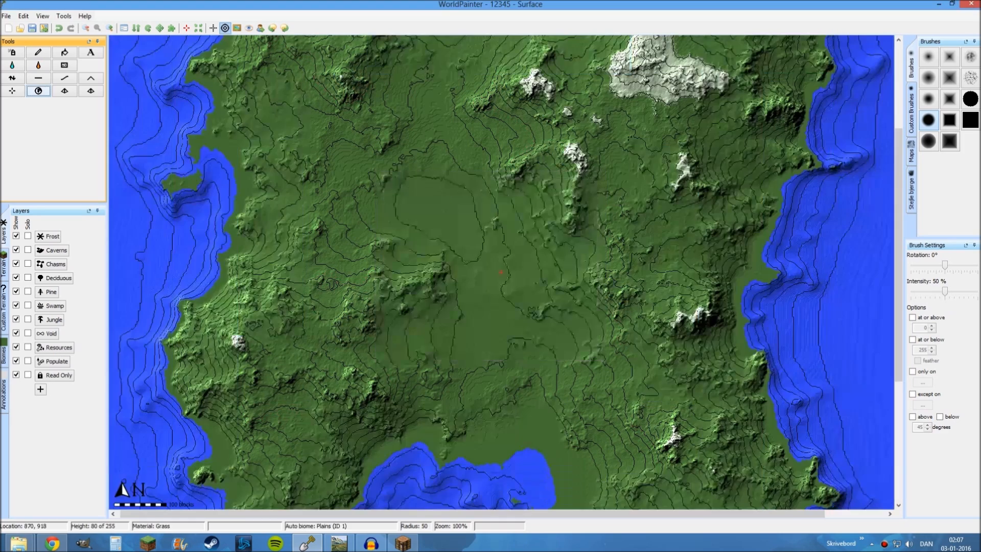
Remove the Frost layer from the whole map using a global operation
{"action": "left_click", "coordinate": [39, 92]}
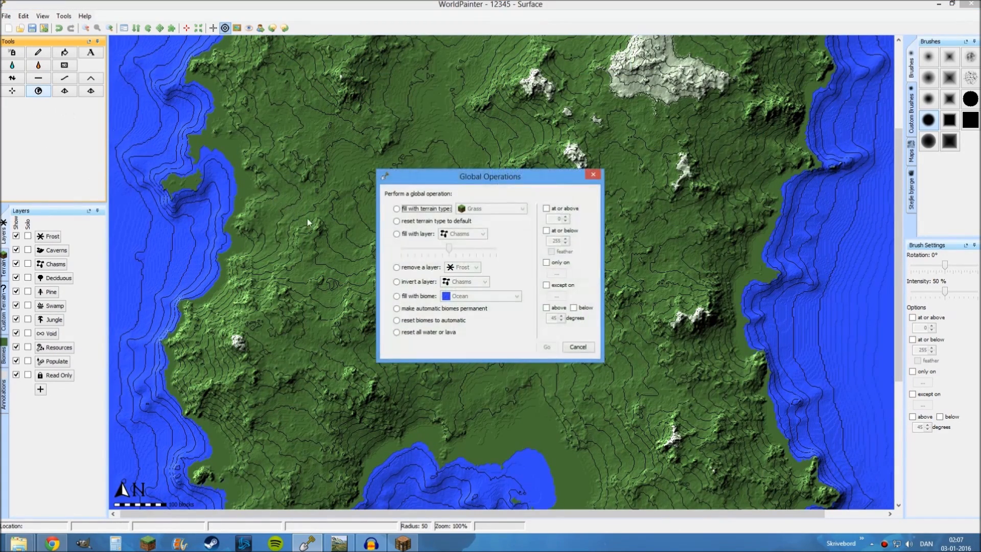
{"action": "left_click", "coordinate": [409, 268]}
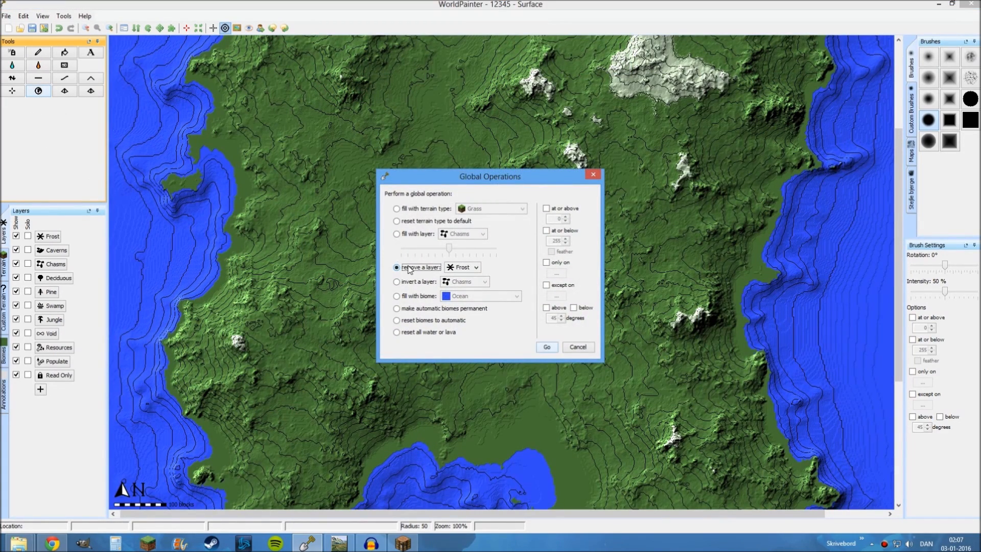
{"action": "left_click", "coordinate": [546, 347]}
Inspect the grass-covered island's mountains and coastline in a maximized 3D view, and close the view
{"action": "middle_click_drag", "start_coordinate": [444, 252], "coordinate": [420, 252]}
{"action": "middle_click_drag", "start_coordinate": [431, 153], "coordinate": [509, 212]}
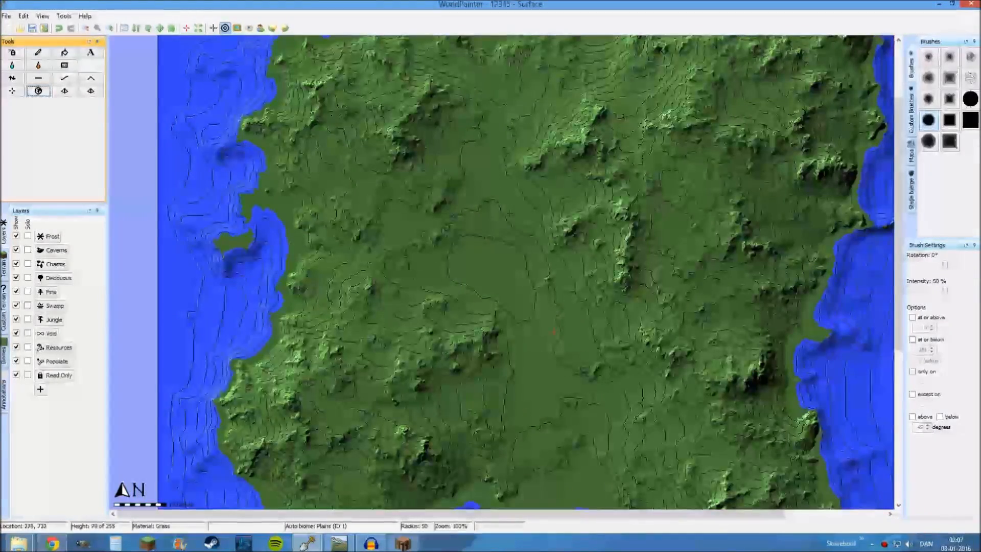
{"action": "left_click", "coordinate": [42, 16]}
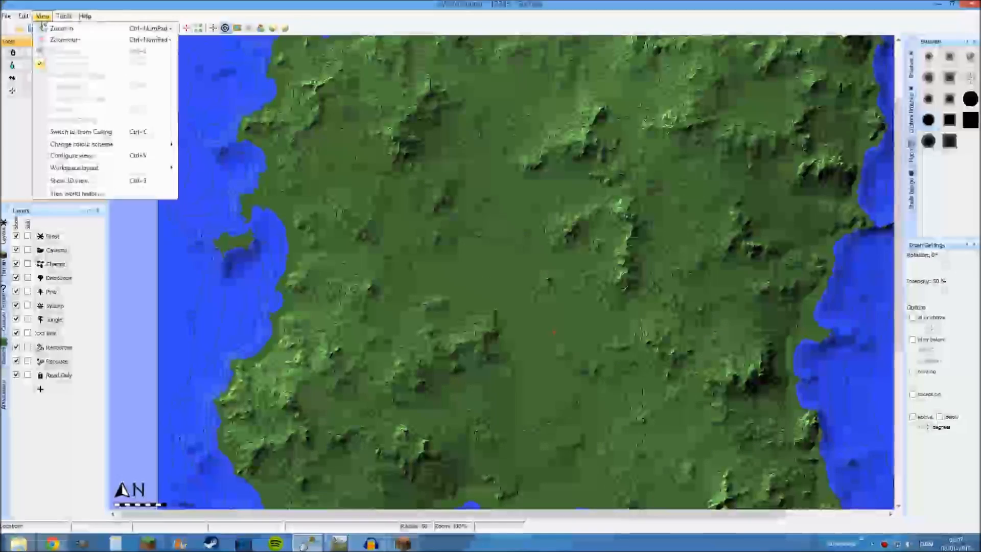
{"action": "left_click", "coordinate": [71, 183]}
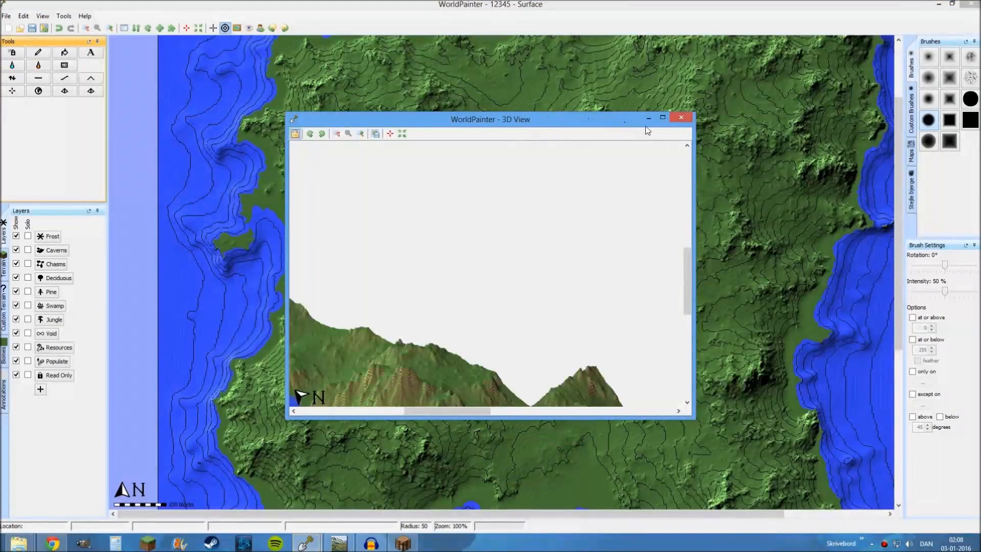
{"action": "left_click", "coordinate": [662, 118]}
{"action": "left_click_drag", "start_coordinate": [261, 135], "coordinate": [460, 242]}
{"action": "left_click_drag", "start_coordinate": [280, 262], "coordinate": [312, 205]}
{"action": "left_click_drag", "start_coordinate": [549, 231], "coordinate": [606, 301]}
{"action": "left_click_drag", "start_coordinate": [458, 259], "coordinate": [429, 228]}
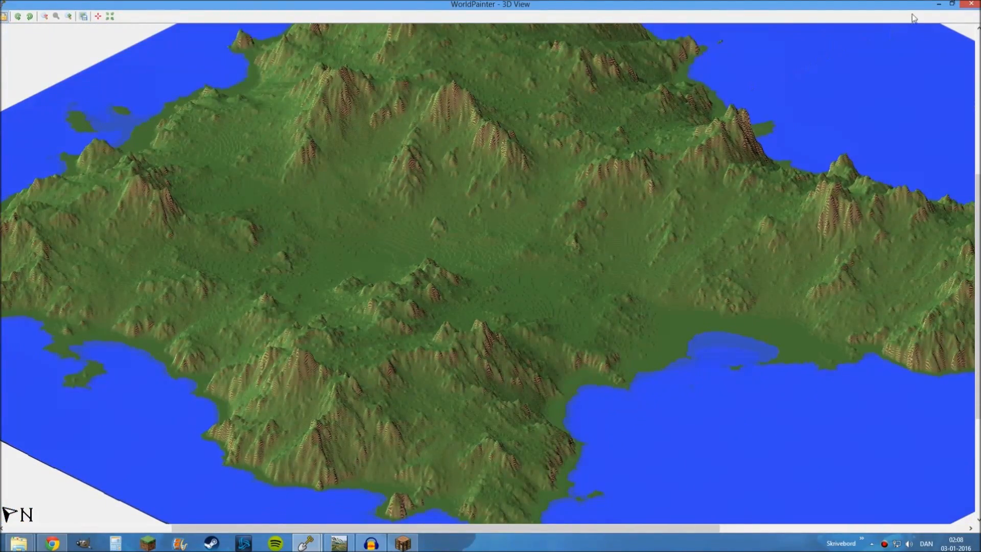
{"action": "left_click", "coordinate": [971, 4]}
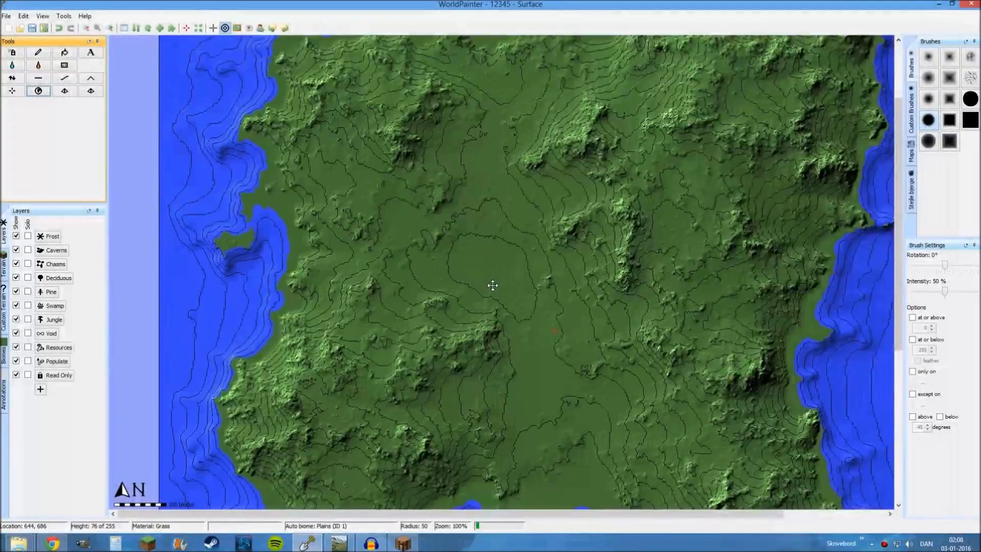
Create a custom terrain material in the first empty slot with block ID 1: Stone and data value 3
{"action": "middle_click_drag", "start_coordinate": [492, 285], "coordinate": [452, 189]}
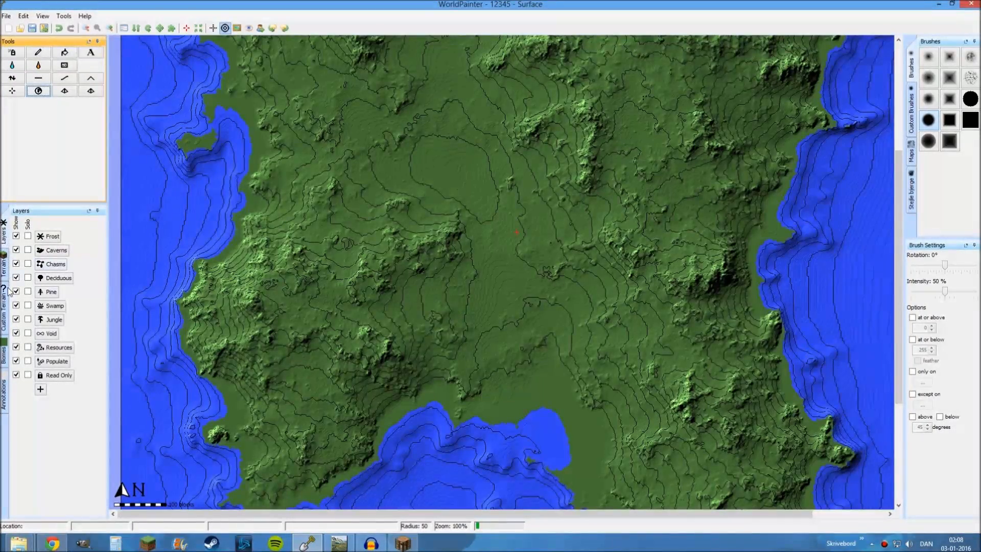
{"action": "left_click", "coordinate": [6, 323]}
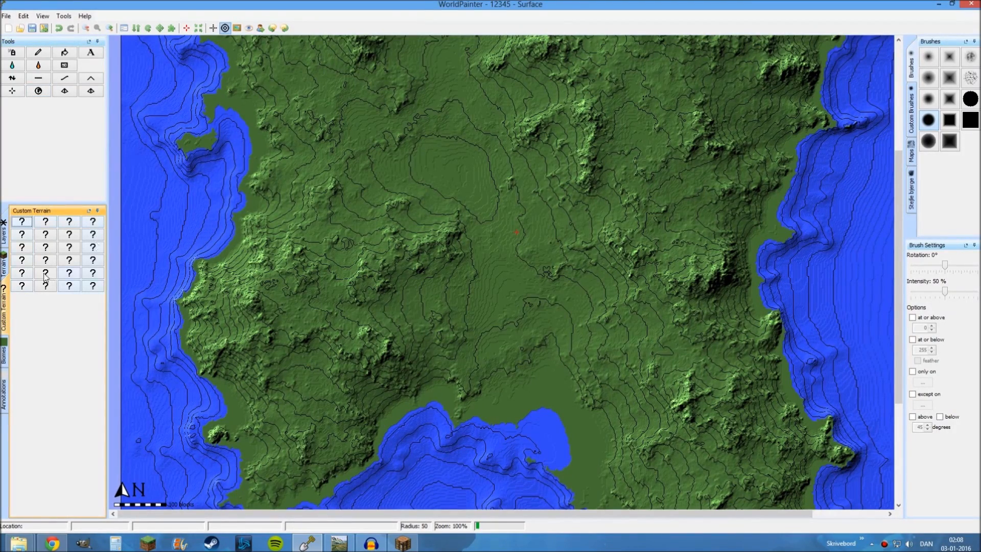
{"action": "left_click", "coordinate": [22, 223]}
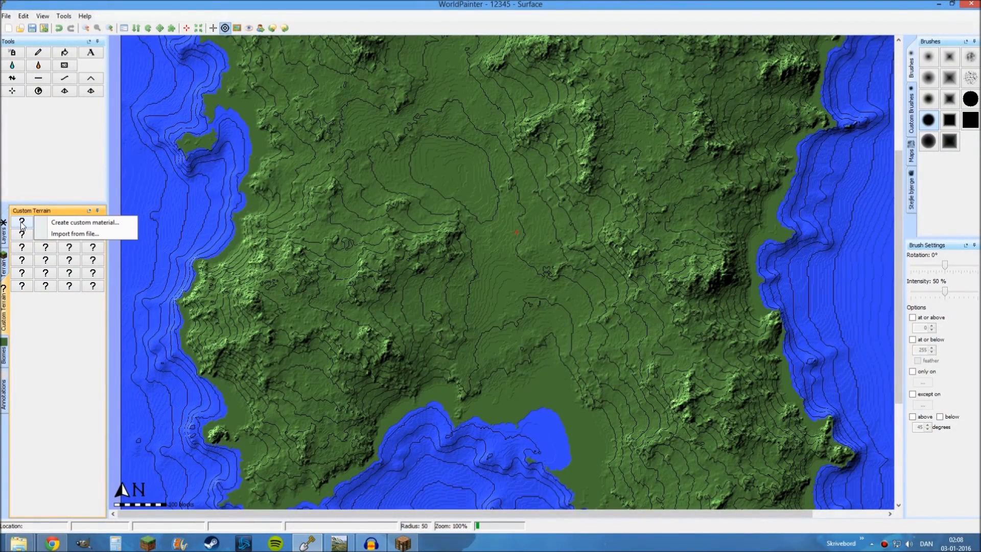
{"action": "left_click", "coordinate": [56, 223]}
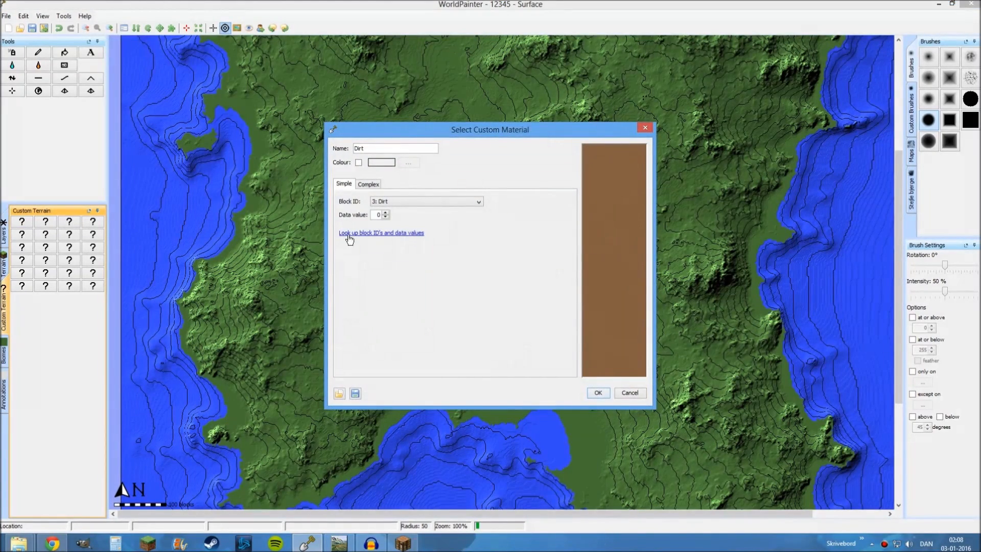
{"action": "left_click", "coordinate": [385, 202]}
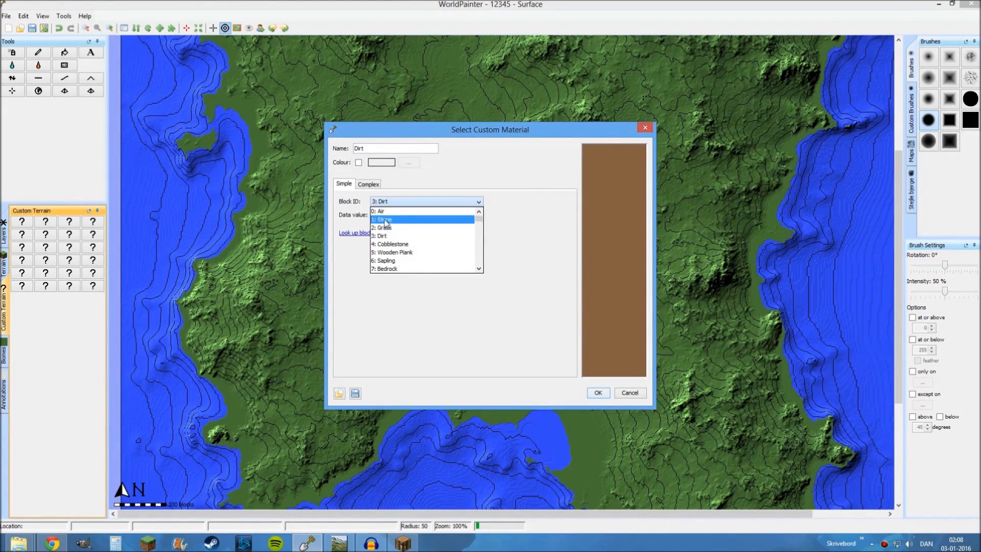
{"action": "left_click", "coordinate": [386, 219]}
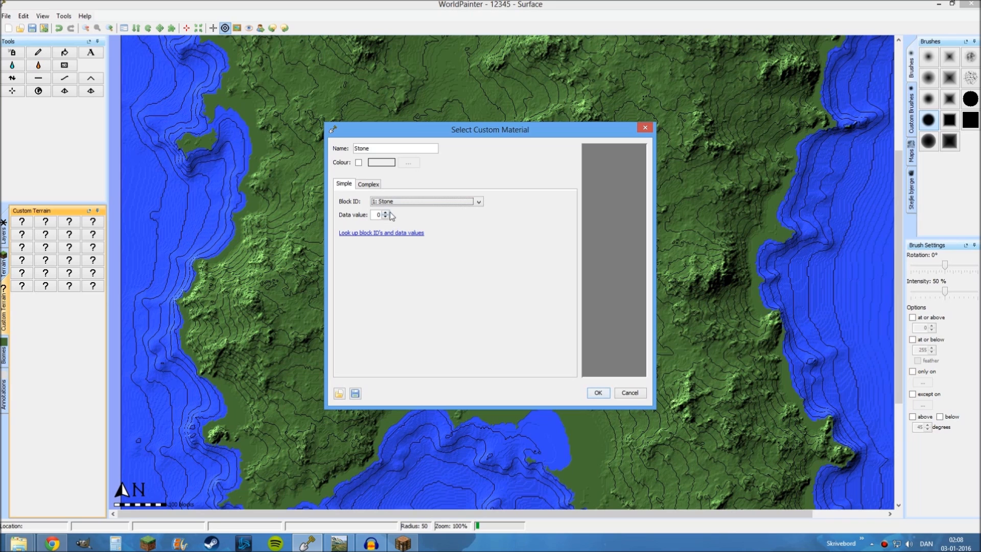
{"action": "left_click", "coordinate": [386, 217]}
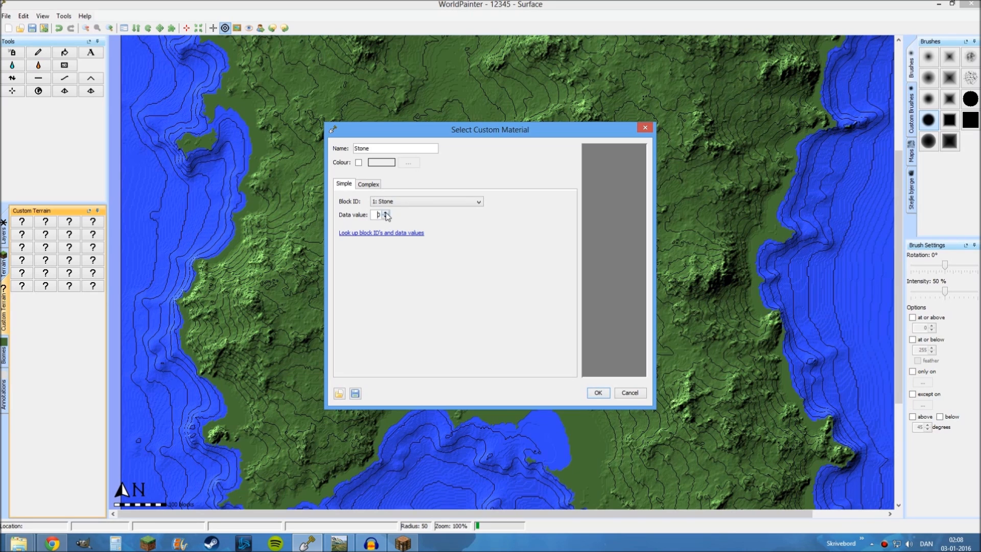
{"action": "left_click", "coordinate": [607, 395]}
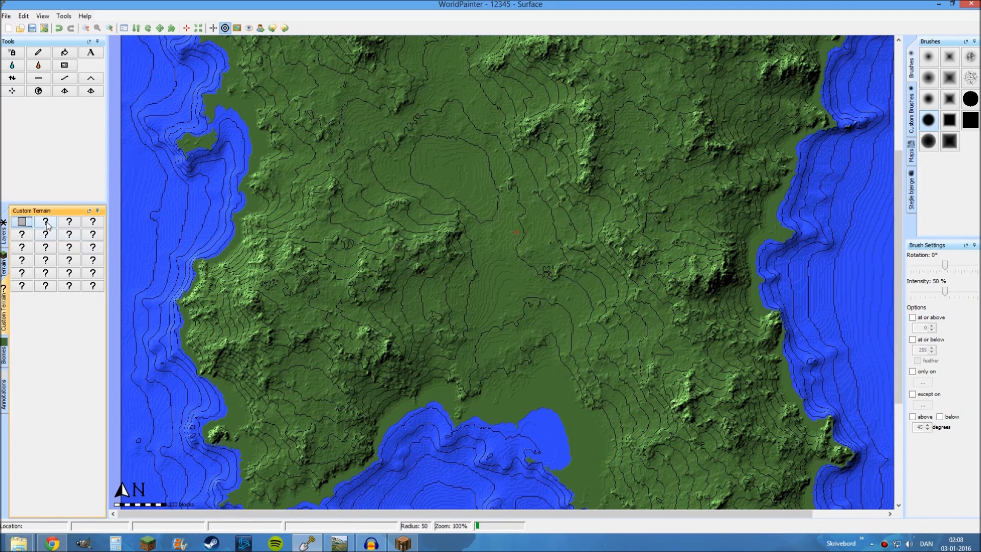
Create a custom terrain material in the second slot with block ID 1: Stone and data value 5
{"action": "left_click", "coordinate": [46, 223]}
{"action": "left_click", "coordinate": [67, 222]}
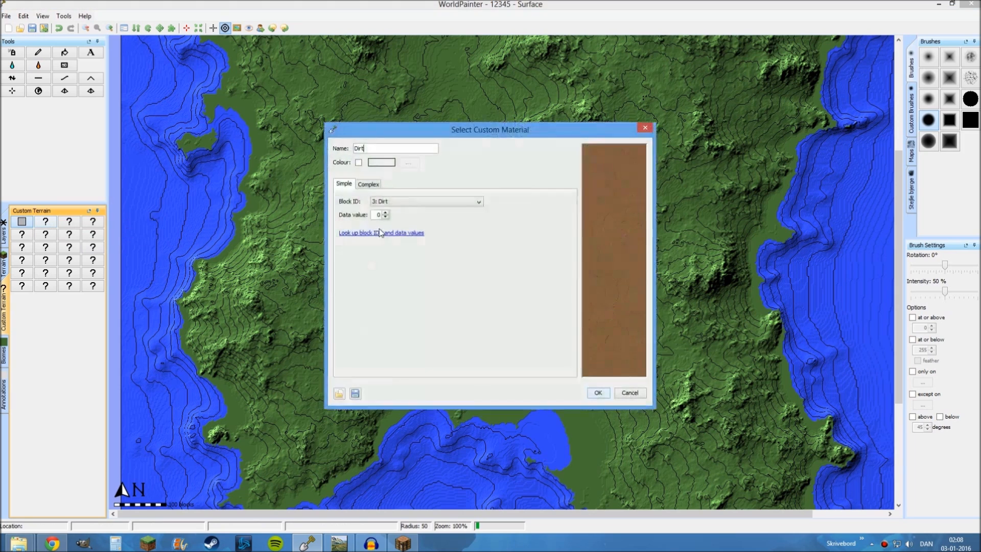
{"action": "left_click", "coordinate": [383, 202]}
{"action": "scroll", "coordinate": [386, 224], "scroll_direction": "up", "scroll_amount": 1}
{"action": "left_click", "coordinate": [388, 218]}
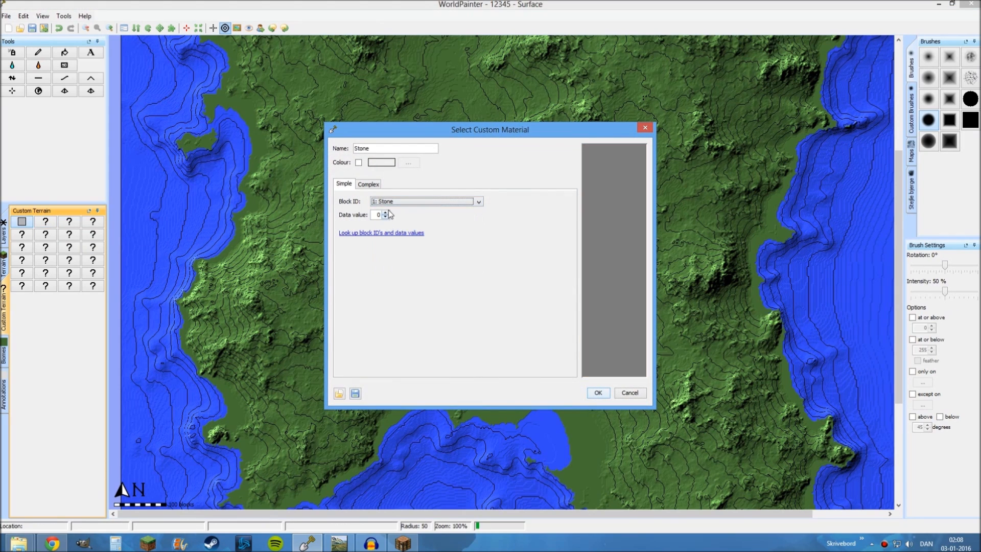
{"action": "left_click", "coordinate": [385, 213]}
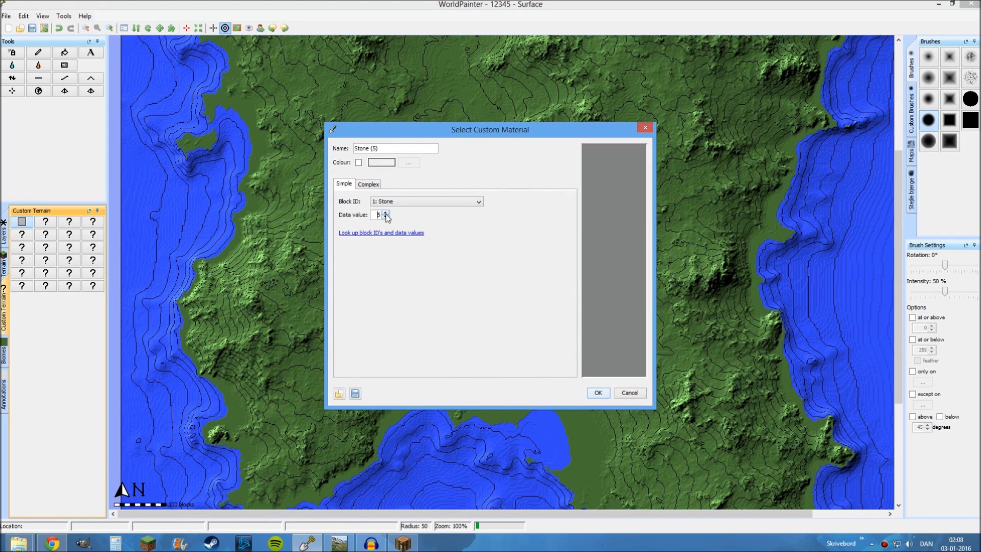
{"action": "left_click", "coordinate": [598, 392]}
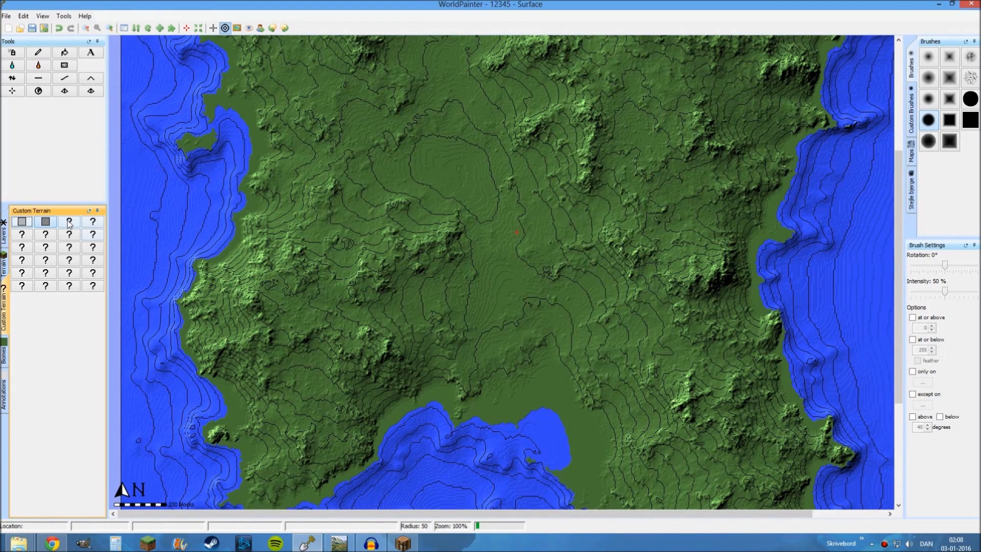
Create a custom terrain material in the third slot with block ID 1: Stone and data value 0
{"action": "left_click", "coordinate": [69, 223]}
{"action": "left_click", "coordinate": [112, 221]}
{"action": "left_click", "coordinate": [424, 201]}
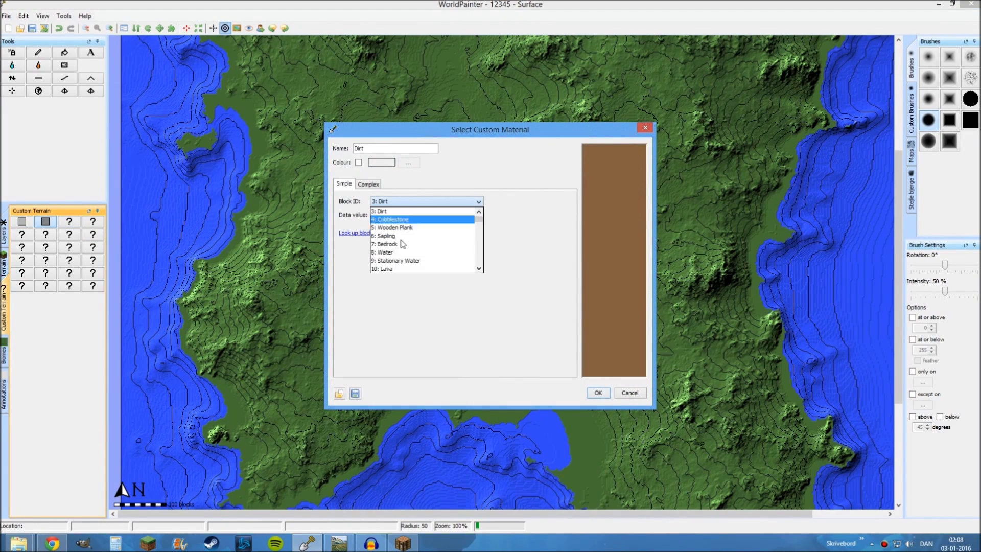
{"action": "scroll", "coordinate": [401, 244], "scroll_direction": "up", "scroll_amount": 1}
{"action": "left_click", "coordinate": [399, 220]}
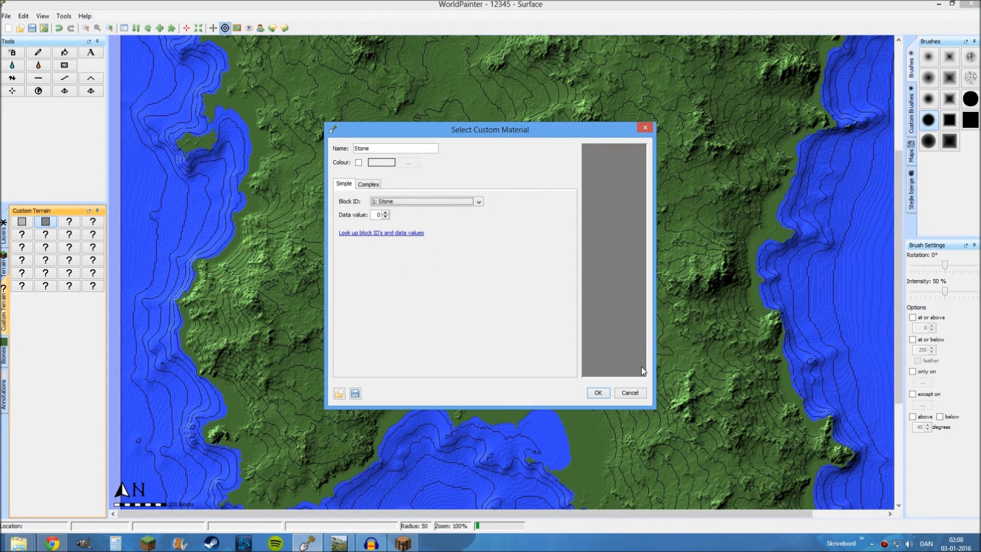
{"action": "left_click", "coordinate": [598, 394]}
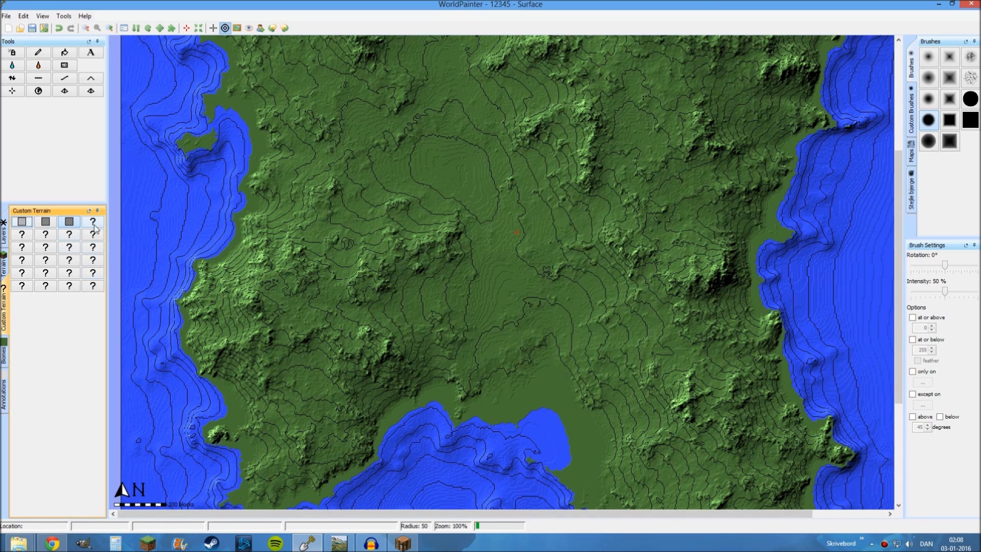
Create a custom terrain material in the fourth slot with block ID 4: Cobblestone
{"action": "left_click", "coordinate": [94, 225]}
{"action": "left_click", "coordinate": [113, 220]}
{"action": "left_click", "coordinate": [388, 201]}
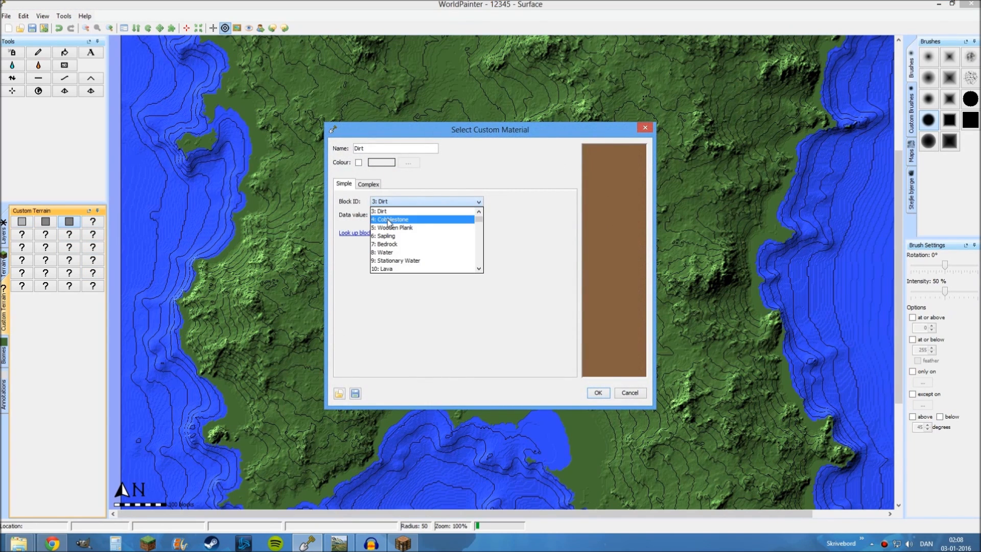
{"action": "left_click", "coordinate": [389, 219]}
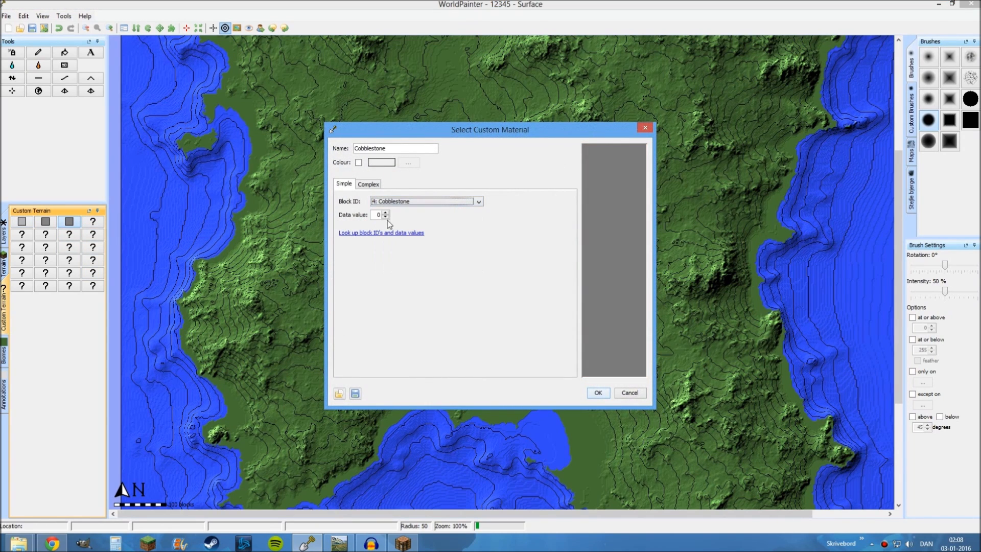
{"action": "left_click", "coordinate": [597, 393]}
Create a custom terrain material in the fifth slot with block ID 13: Gravel
{"action": "left_click", "coordinate": [31, 234]}
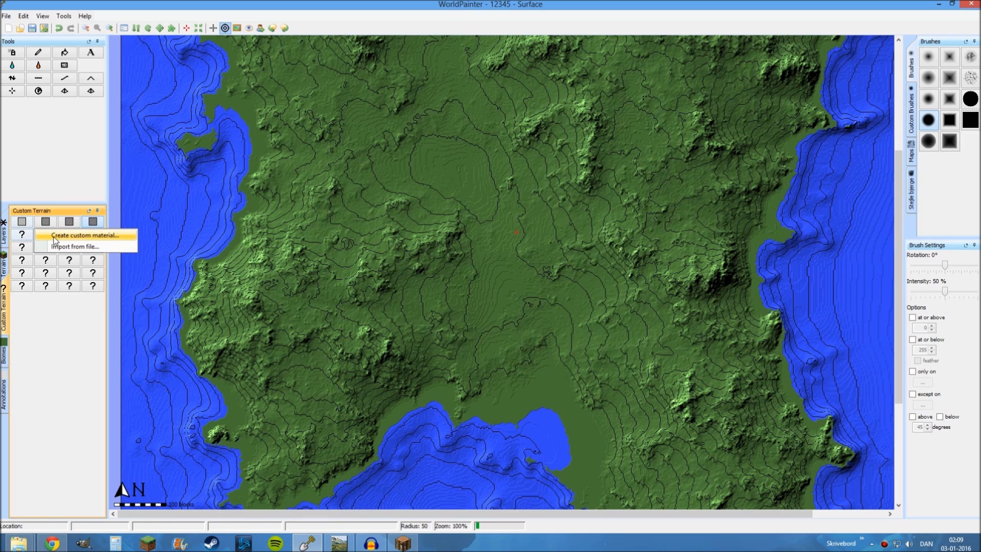
{"action": "left_click", "coordinate": [56, 236]}
{"action": "left_click", "coordinate": [387, 203]}
{"action": "scroll", "coordinate": [425, 256], "scroll_direction": "down", "scroll_amount": 2}
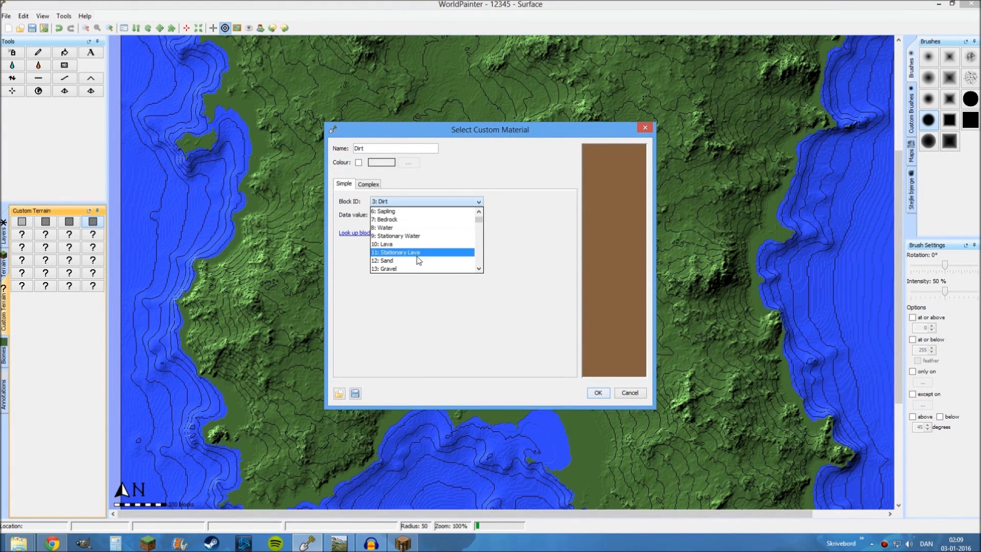
{"action": "left_click", "coordinate": [389, 268]}
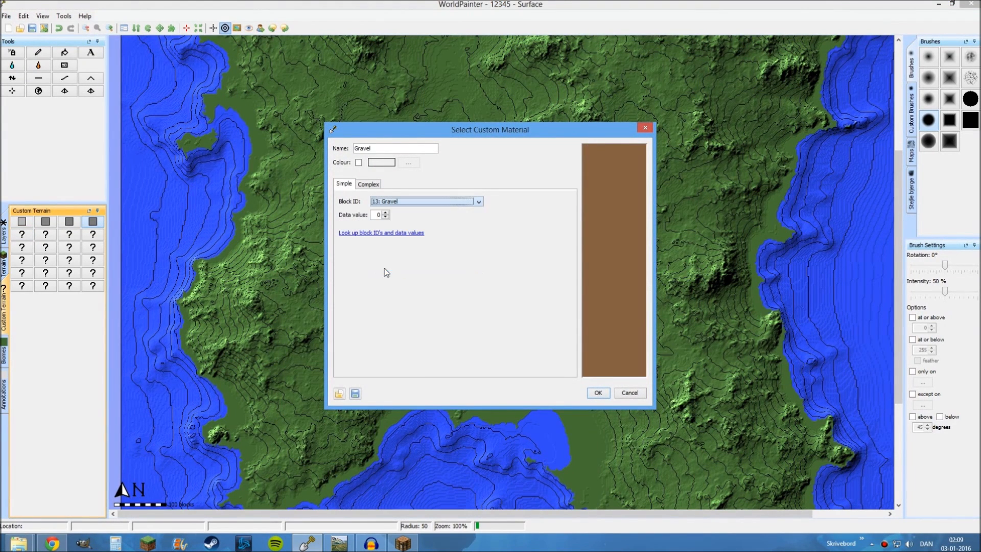
{"action": "left_click", "coordinate": [599, 393]}
Create a custom terrain material in the sixth slot with block ID 48: Mossy Cobblestone
{"action": "left_click", "coordinate": [50, 235]}
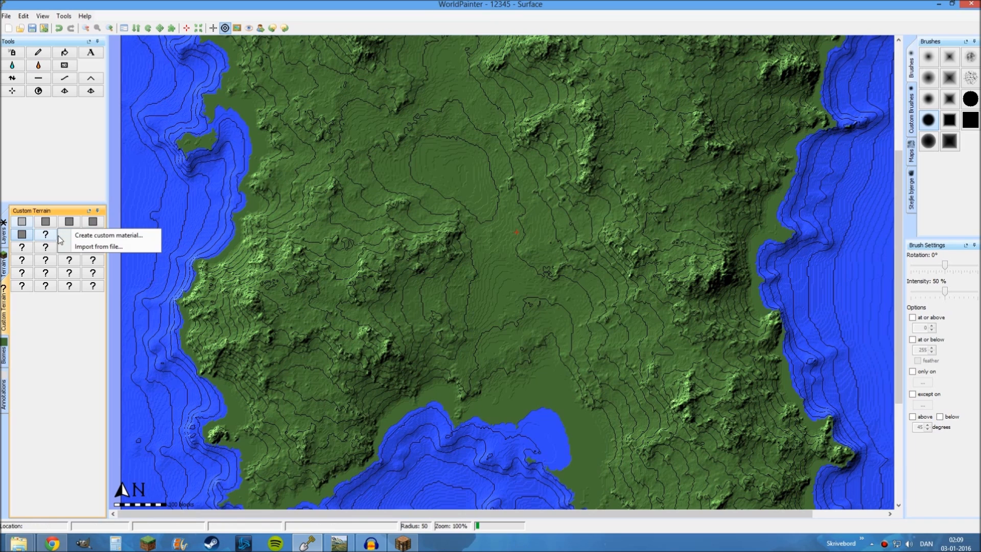
{"action": "left_click", "coordinate": [74, 236]}
{"action": "left_click", "coordinate": [389, 202]}
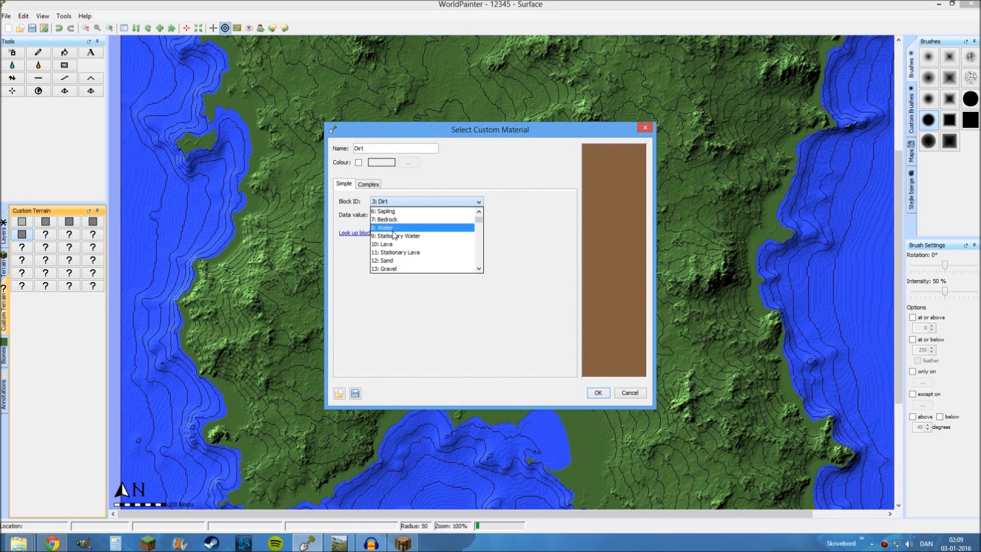
{"action": "scroll", "coordinate": [393, 240], "scroll_direction": "down", "scroll_amount": 12}
{"action": "scroll", "coordinate": [392, 240], "scroll_direction": "down", "scroll_amount": 3}
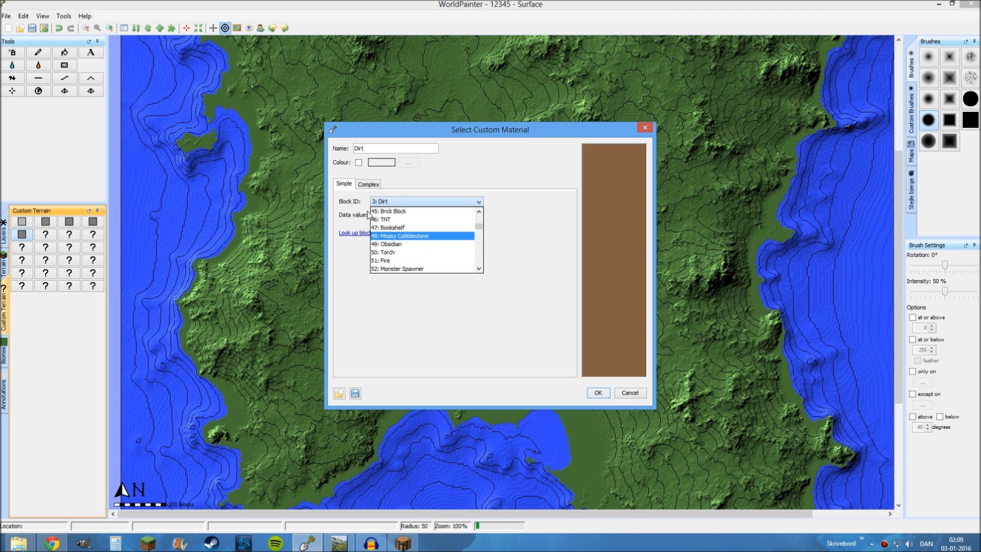
{"action": "left_click", "coordinate": [387, 237]}
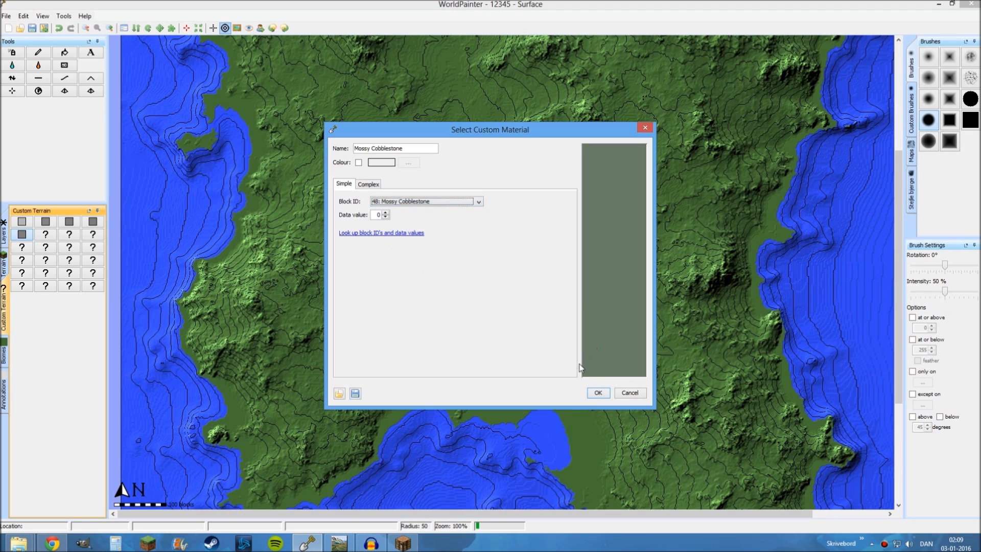
{"action": "left_click", "coordinate": [605, 397]}
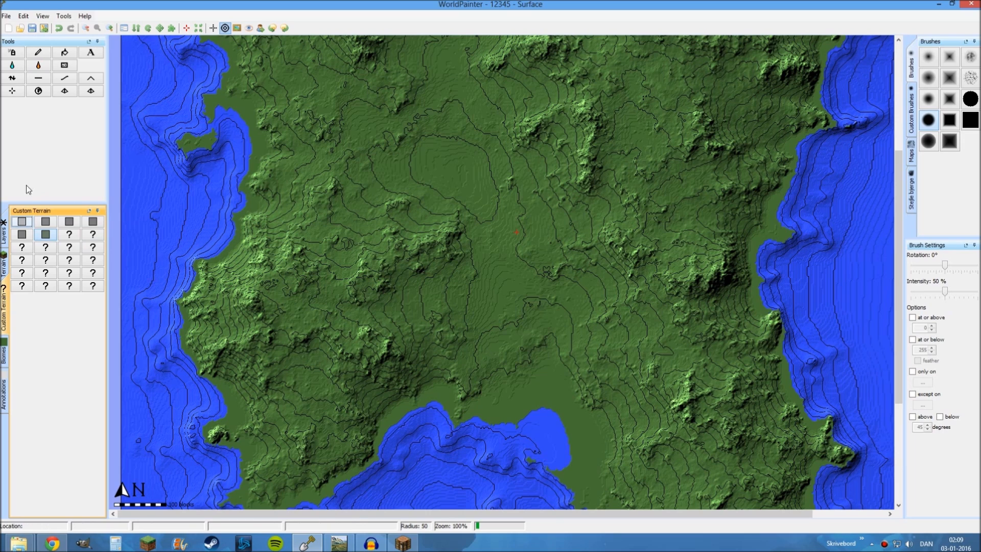
Activate the Pencil tool and restrict its painting to Grass terrain on slopes above 70 degrees
{"action": "left_click", "coordinate": [40, 55]}
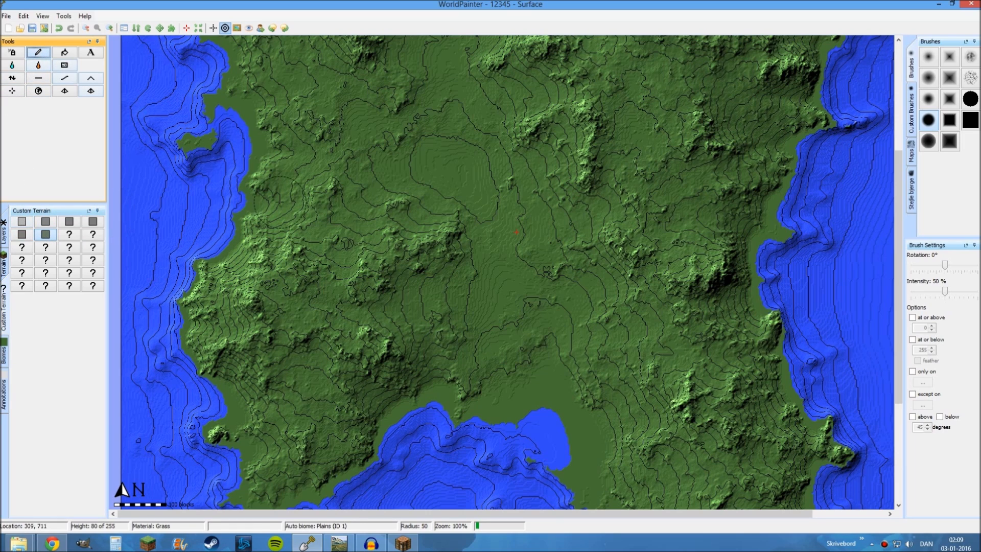
{"action": "scroll", "coordinate": [259, 255], "scroll_direction": "down", "scroll_amount": 6}
{"action": "middle_click_drag", "start_coordinate": [393, 360], "coordinate": [364, 302]}
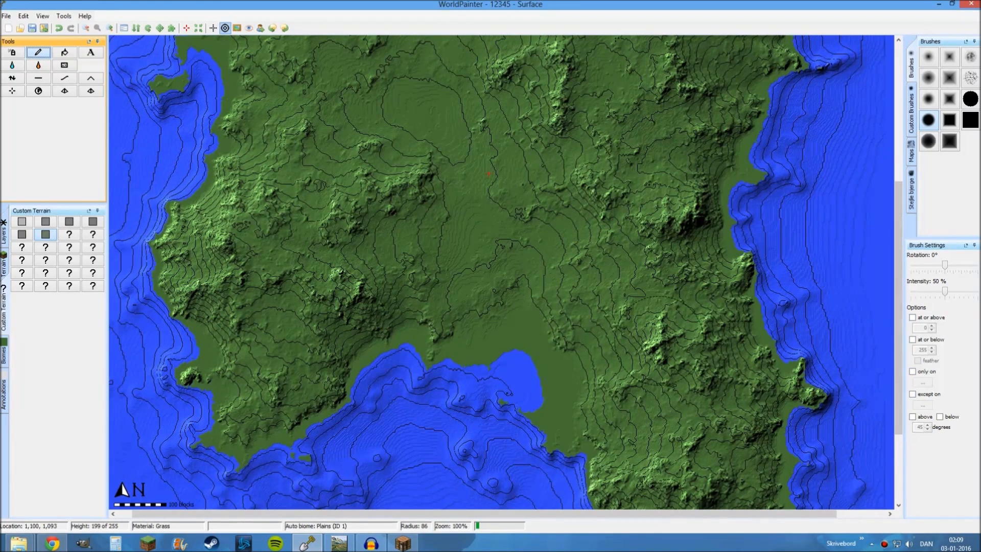
{"action": "left_click", "coordinate": [913, 372]}
{"action": "mouse_move", "coordinate": [944, 417]}
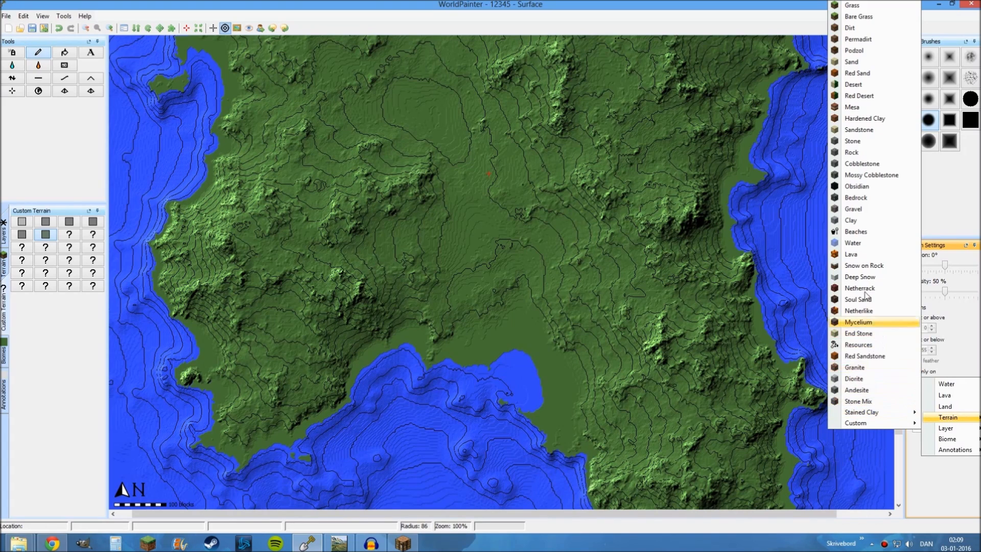
{"action": "left_click", "coordinate": [852, 6]}
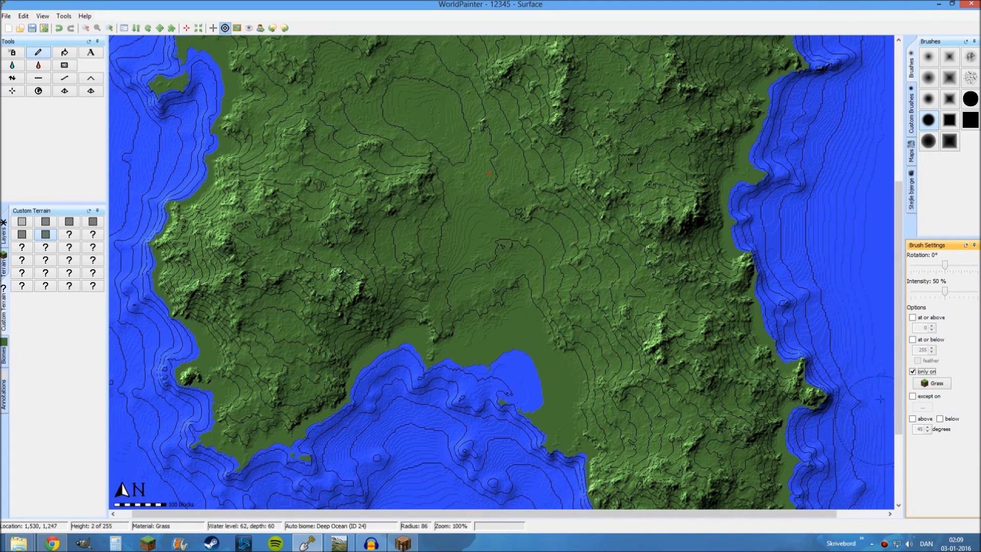
{"action": "left_click", "coordinate": [912, 418]}
{"action": "double_click", "coordinate": [920, 429]}
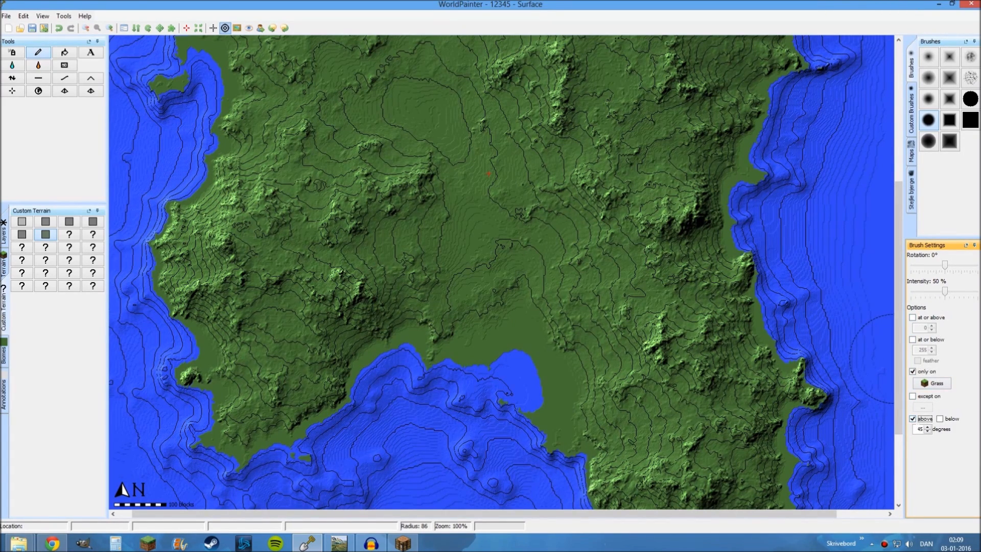
{"action": "type", "text": "70"}
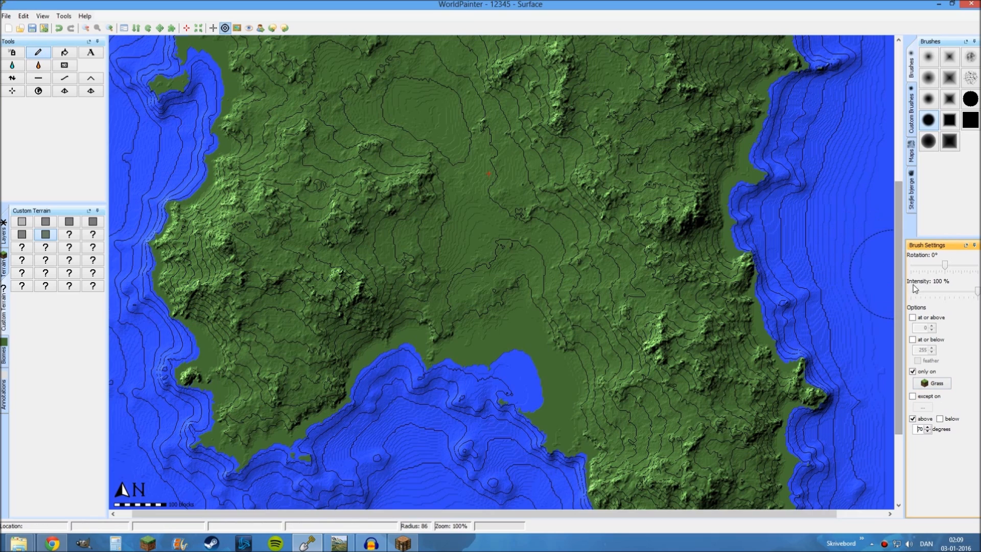
Choose the solid round brush at 100% intensity and enlarge its radius to 215
{"action": "left_click", "coordinate": [972, 100]}
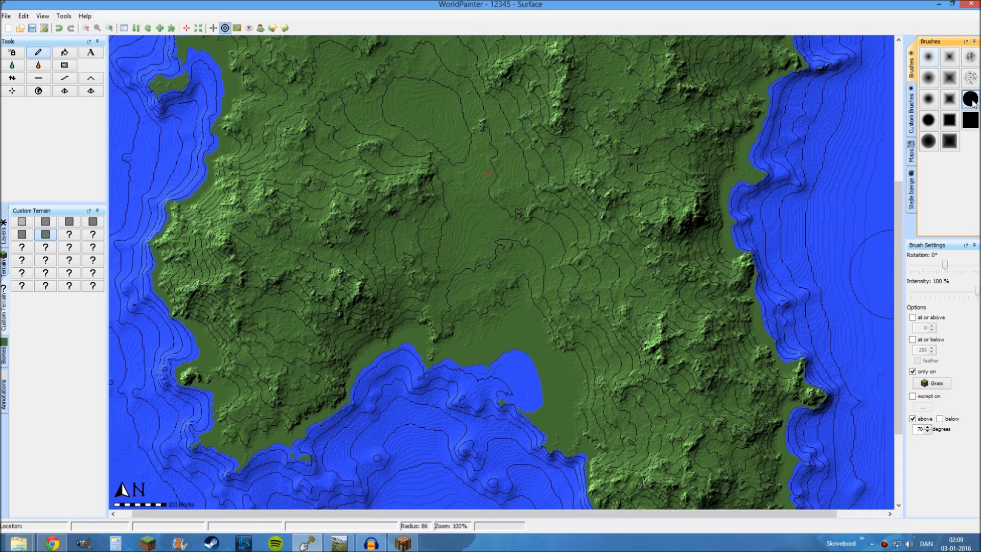
{"action": "left_click", "coordinate": [970, 122]}
{"action": "left_click", "coordinate": [972, 101]}
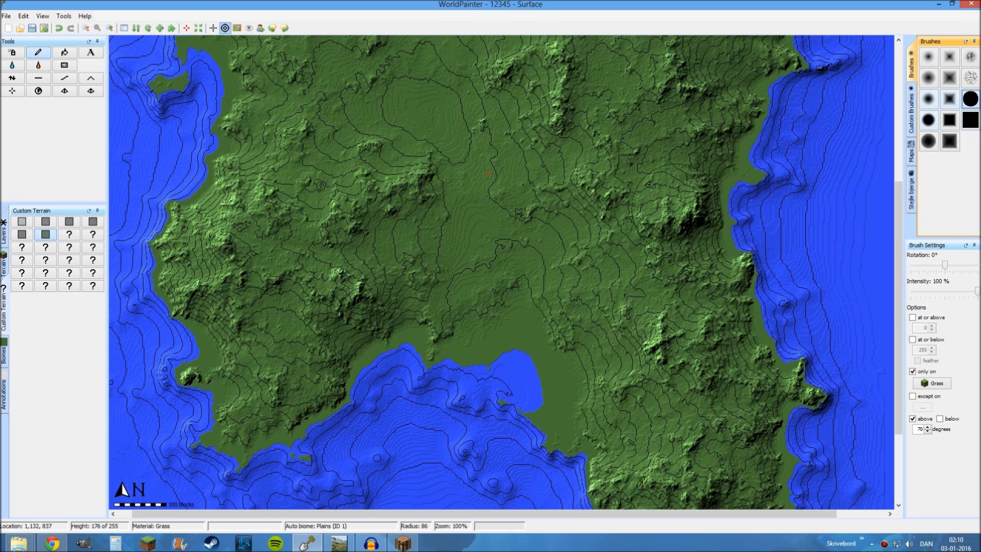
{"action": "scroll", "coordinate": [487, 261], "scroll_direction": "down", "scroll_amount": 1}
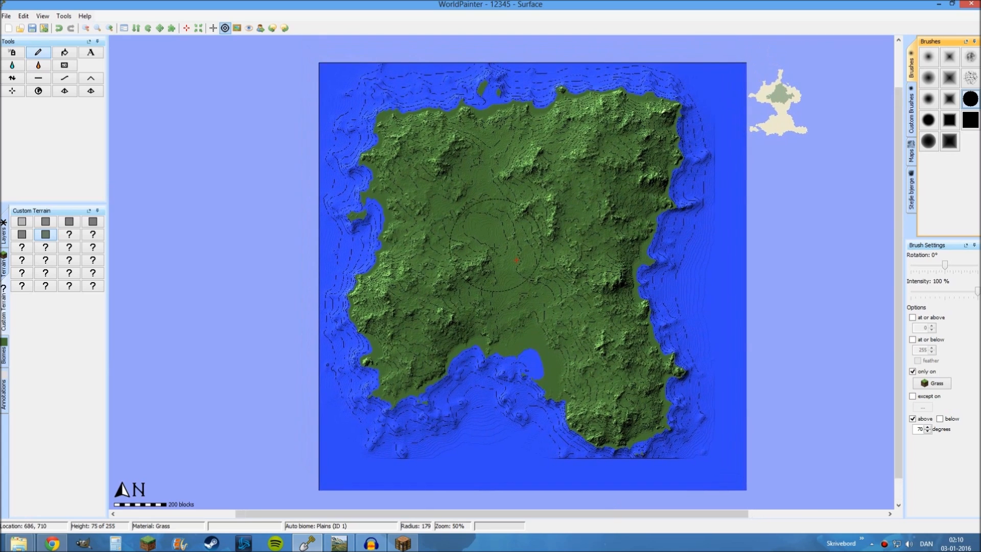
{"action": "scroll", "coordinate": [475, 250], "scroll_direction": "up", "scroll_amount": 2}
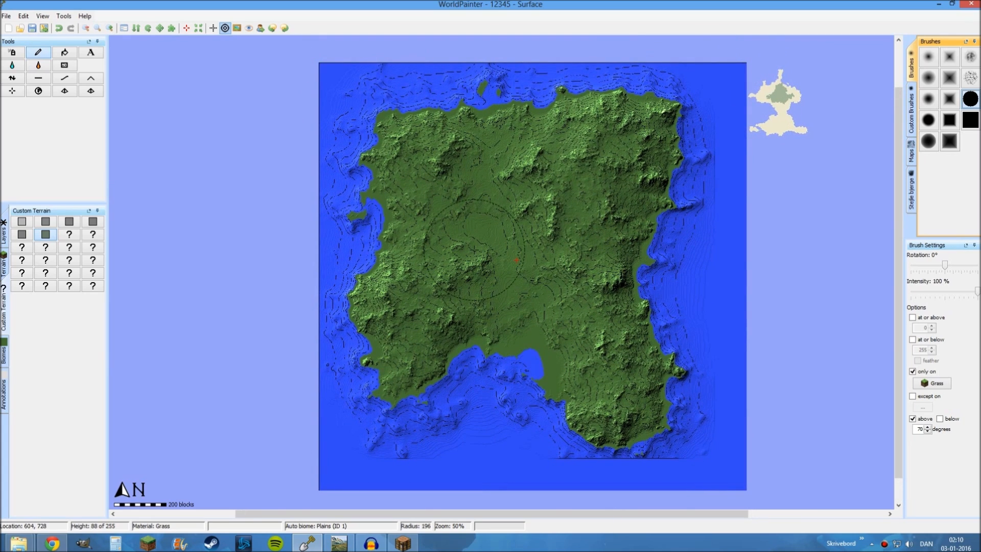
Paint the Stone (3) custom terrain over the whole island's steepest slopes with a brush radius of 343
{"action": "left_click", "coordinate": [21, 222]}
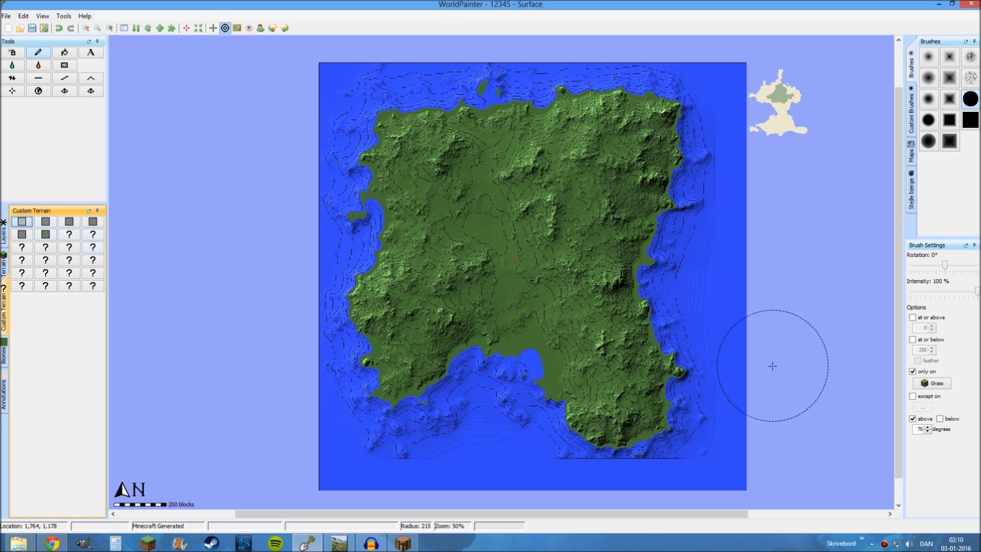
{"action": "scroll", "coordinate": [590, 351], "scroll_direction": "down", "scroll_amount": 4}
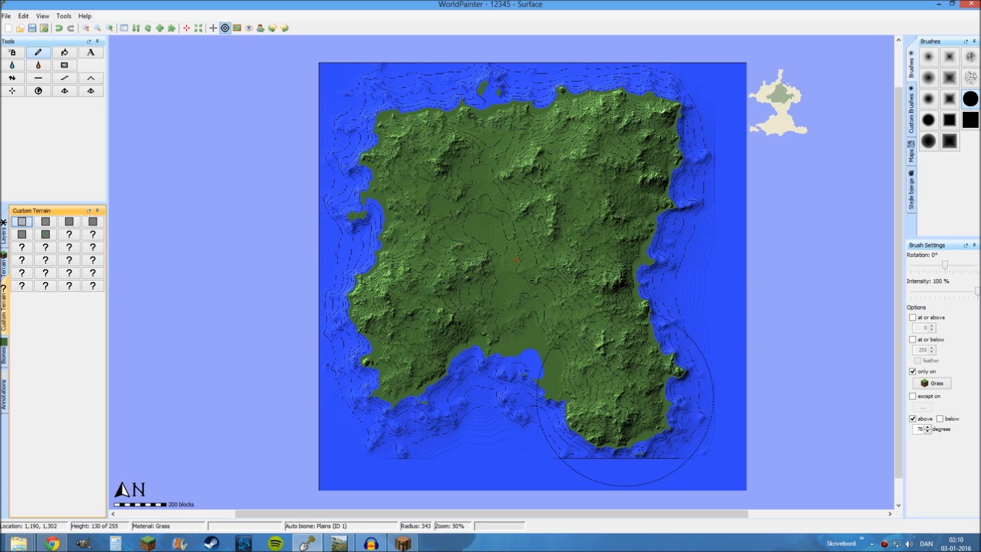
{"action": "scroll", "coordinate": [640, 396], "scroll_direction": "down", "scroll_amount": 1}
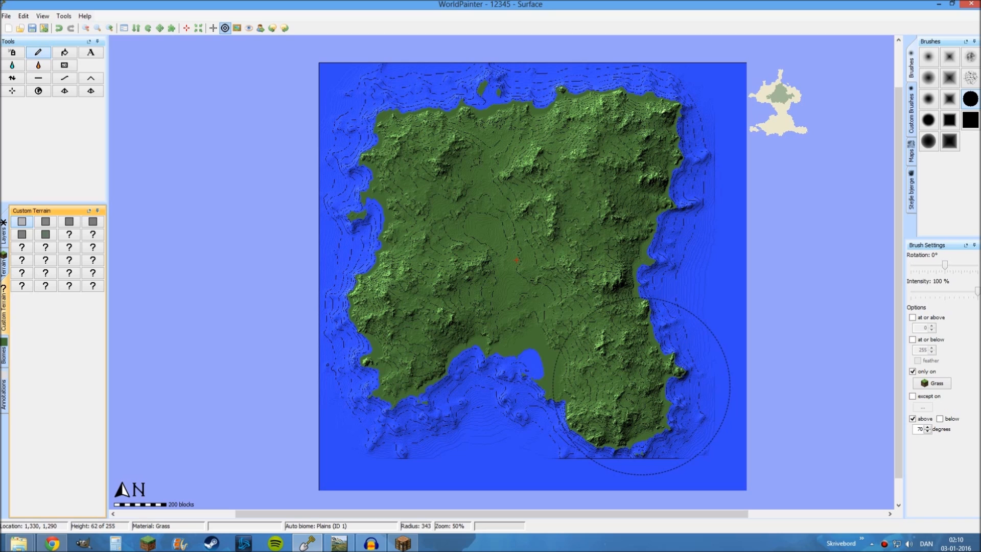
{"action": "mouse_move", "coordinate": [642, 385]}
{"action": "left_mouse_down"}
{"action": "mouse_move", "coordinate": [595, 353]}
{"action": "mouse_move", "coordinate": [621, 220]}
{"action": "mouse_move", "coordinate": [659, 154]}
{"action": "mouse_move", "coordinate": [603, 92]}
{"action": "mouse_move", "coordinate": [418, 153]}
{"action": "mouse_move", "coordinate": [387, 144]}
{"action": "mouse_move", "coordinate": [367, 273]}
{"action": "mouse_move", "coordinate": [381, 341]}
{"action": "mouse_move", "coordinate": [440, 311]}
{"action": "mouse_move", "coordinate": [462, 249]}
{"action": "left_mouse_up"}
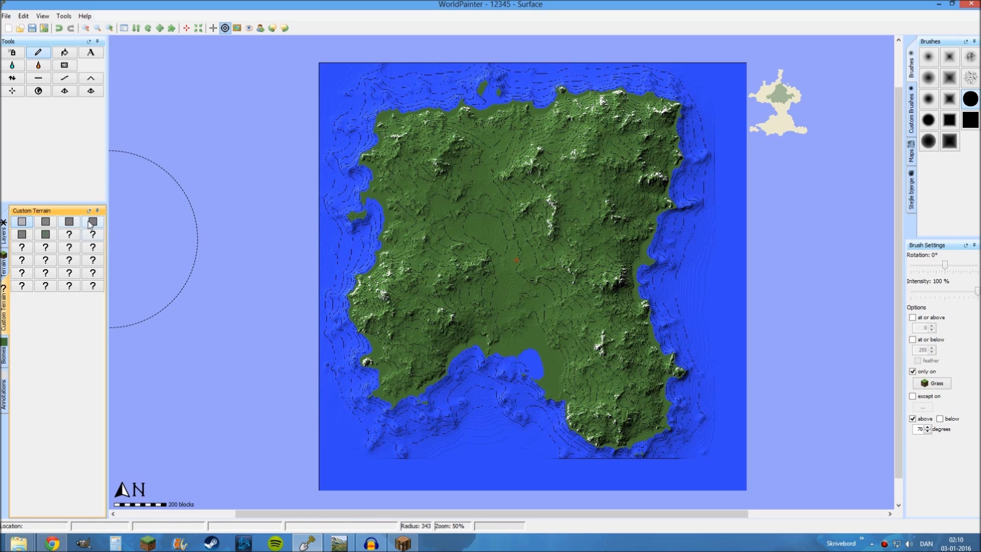
Paint the island's grass slopes with Stone (5) above 65 degrees and with plain custom Stone above 60 degrees
{"action": "left_click", "coordinate": [46, 225]}
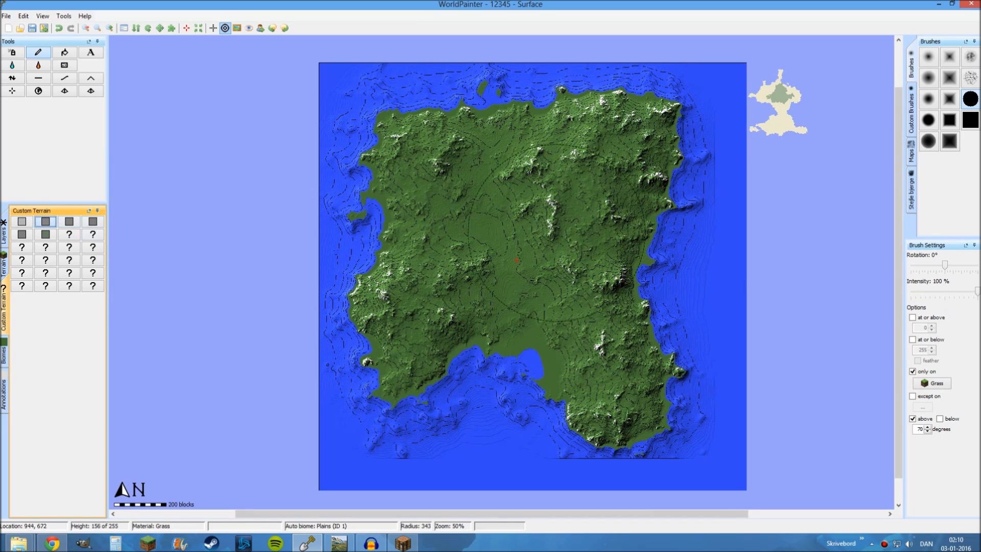
{"action": "left_click", "coordinate": [926, 432]}
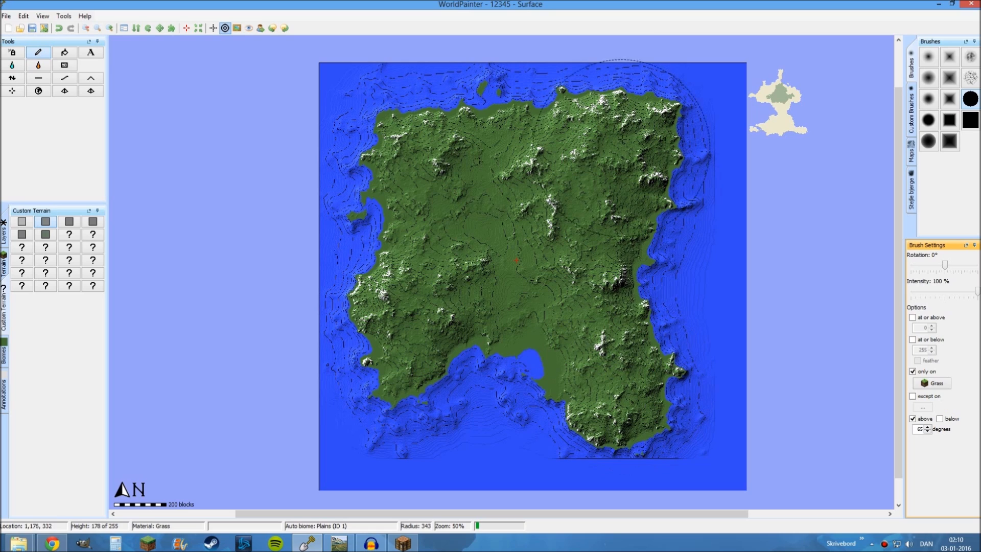
{"action": "left_click", "coordinate": [69, 222]}
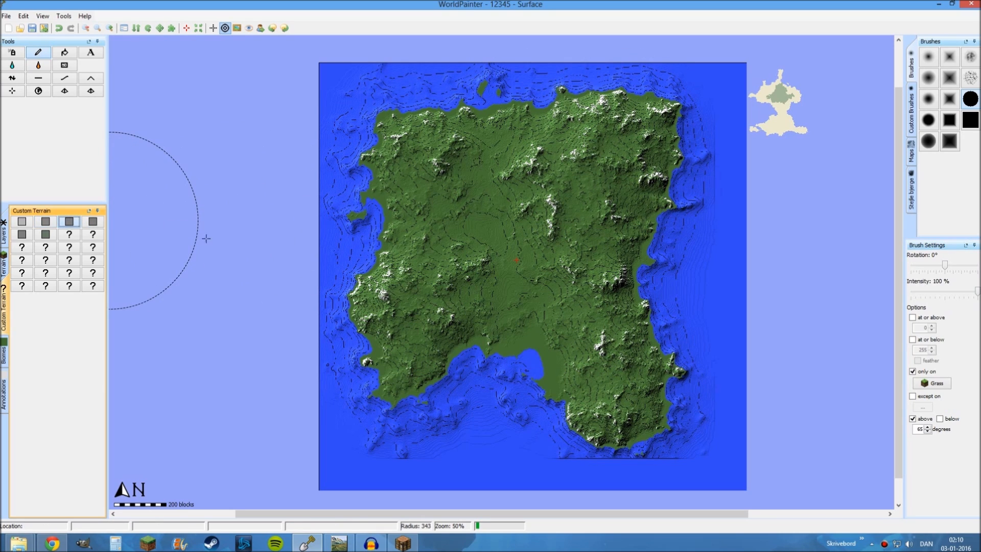
{"action": "left_click", "coordinate": [927, 432]}
{"action": "left_click", "coordinate": [927, 431]}
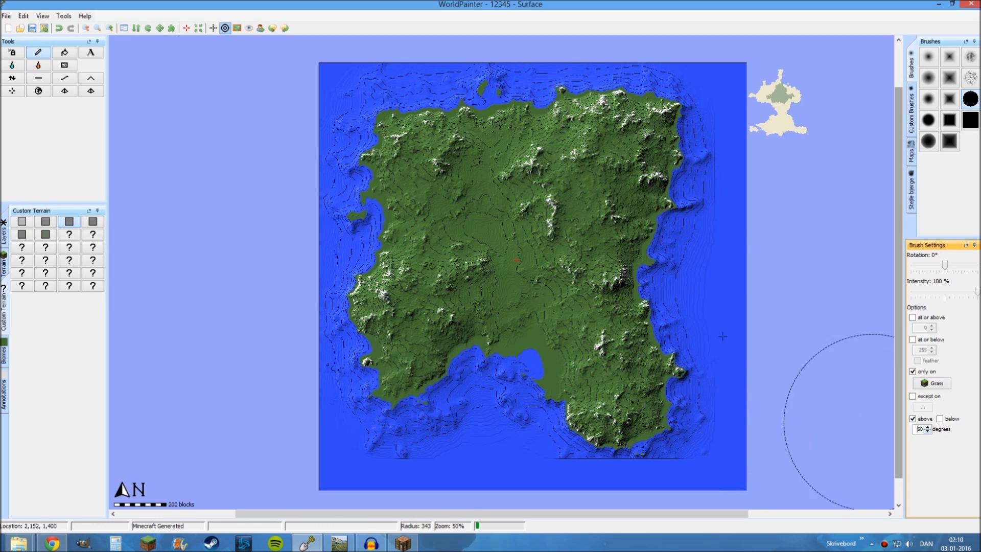
Paint the island's grass slopes with the fourth custom terrain above 55 degrees and with Gravel above 50 degrees
{"action": "left_click", "coordinate": [92, 221]}
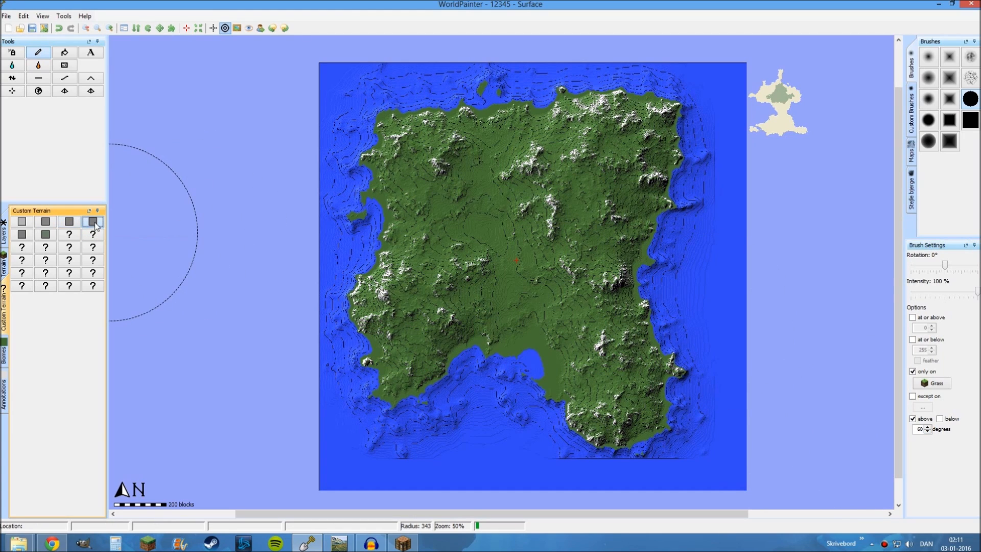
{"action": "left_click", "coordinate": [926, 431]}
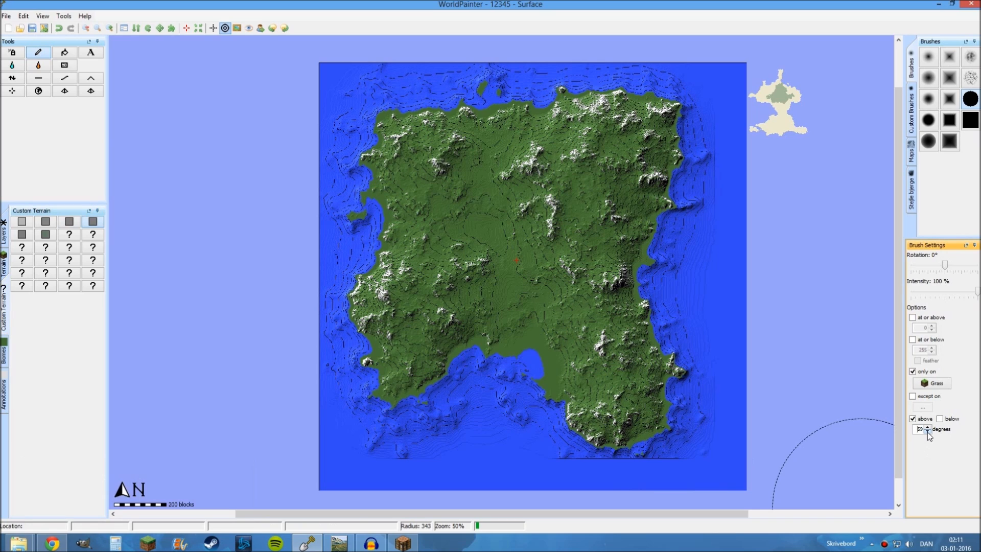
{"action": "left_click", "coordinate": [927, 431]}
{"action": "left_click", "coordinate": [927, 431]}
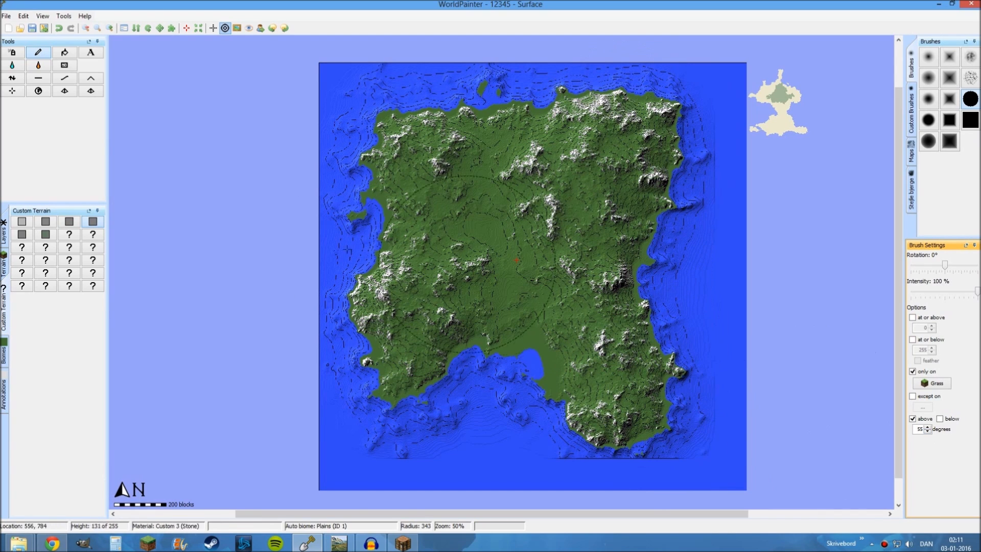
{"action": "left_click", "coordinate": [22, 235]}
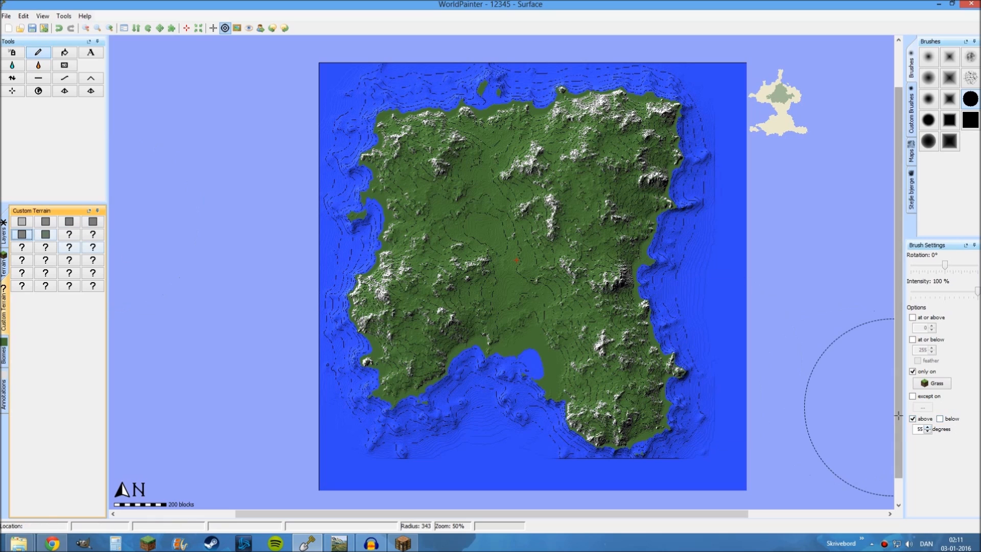
{"action": "left_click", "coordinate": [928, 431]}
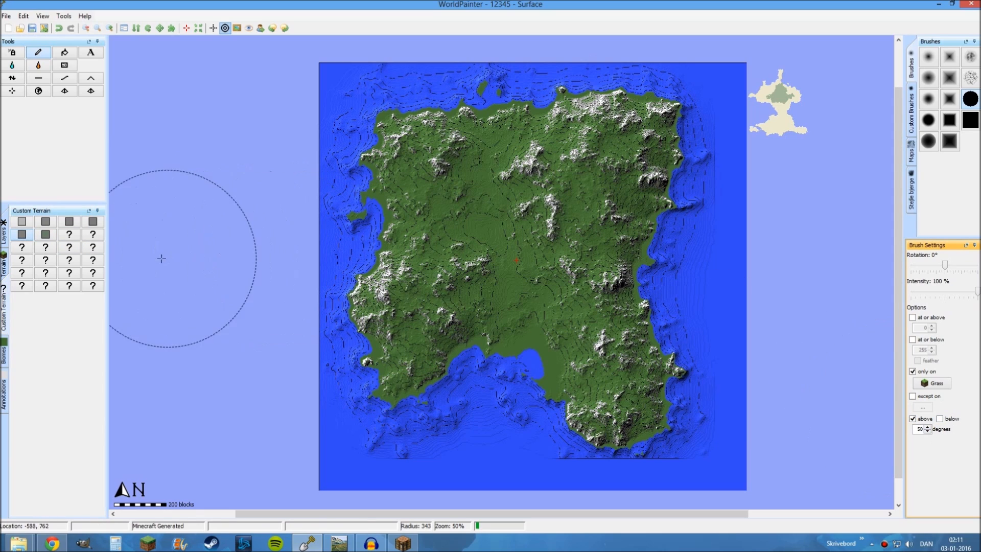
Select the custom terrain that follows Gravel and lower the minimum slope for painting on grass below 50 degrees
{"action": "left_click", "coordinate": [46, 235]}
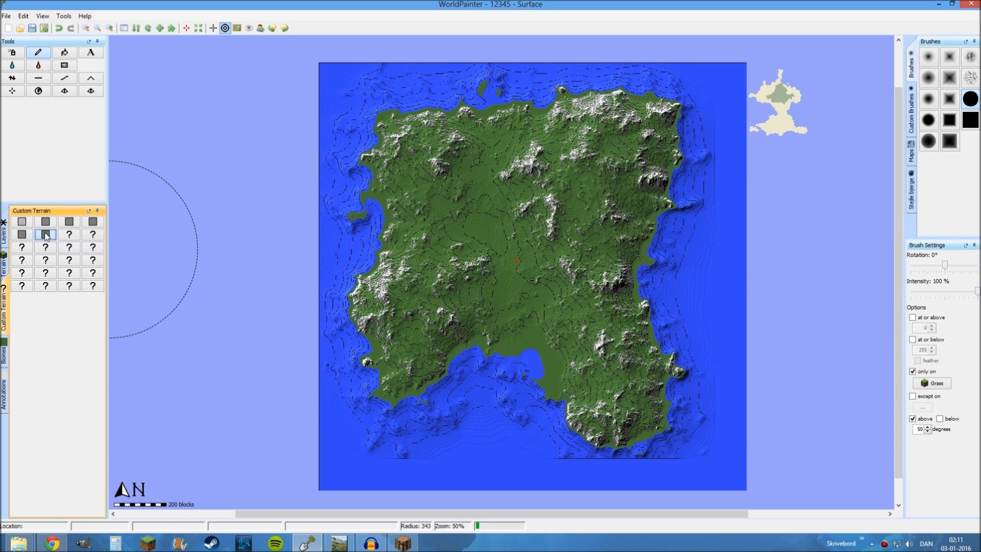
{"action": "left_click", "coordinate": [928, 431]}
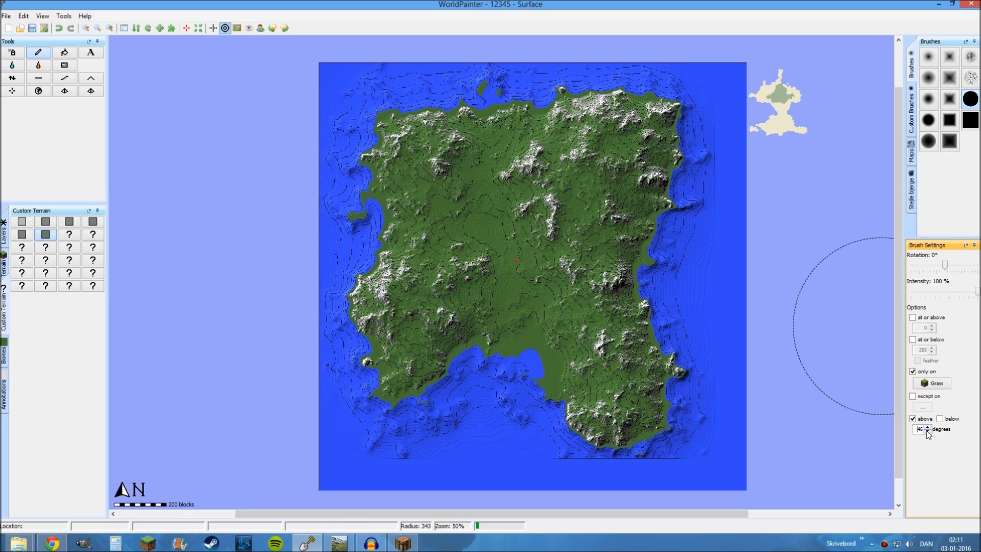
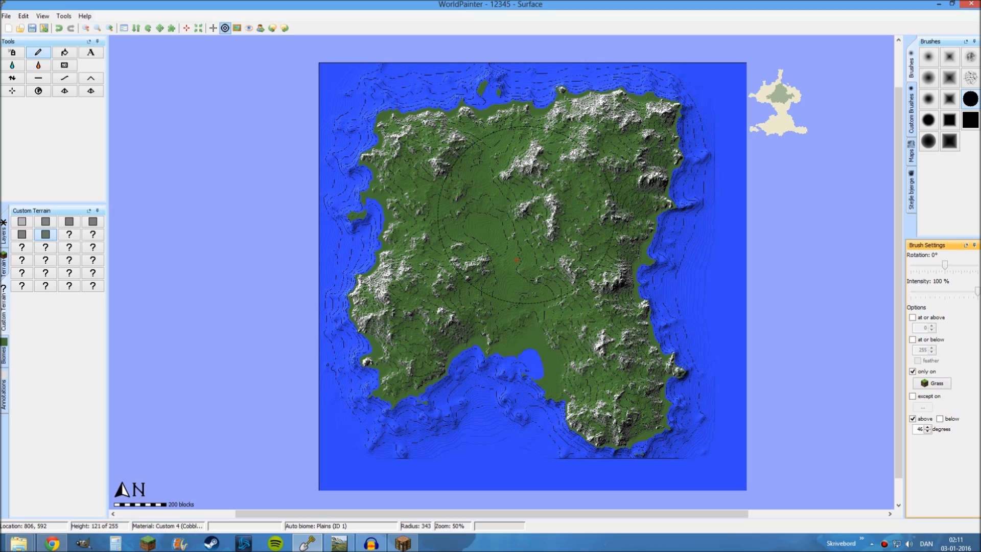
Create an Ice custom material from block 79 in the first empty custom terrain slot
{"action": "scroll", "coordinate": [532, 304], "scroll_direction": "up", "scroll_amount": 1}
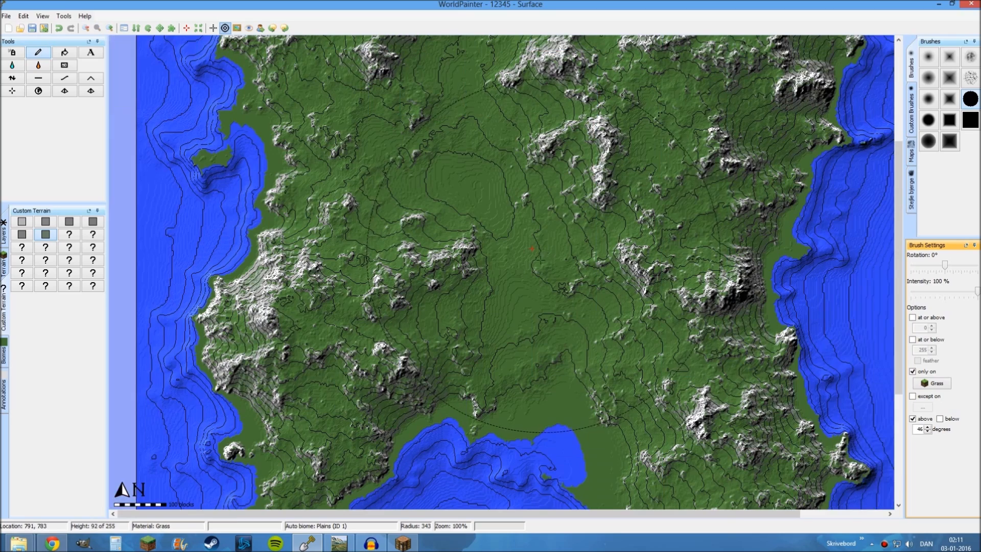
{"action": "middle_click_drag", "start_coordinate": [532, 304], "coordinate": [460, 151]}
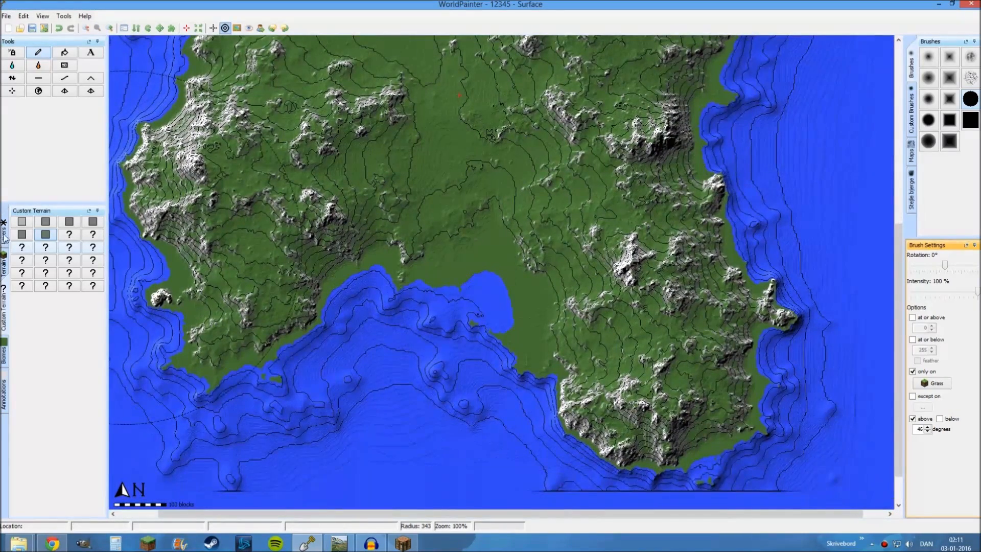
{"action": "right_click", "coordinate": [62, 235]}
{"action": "left_click", "coordinate": [124, 233]}
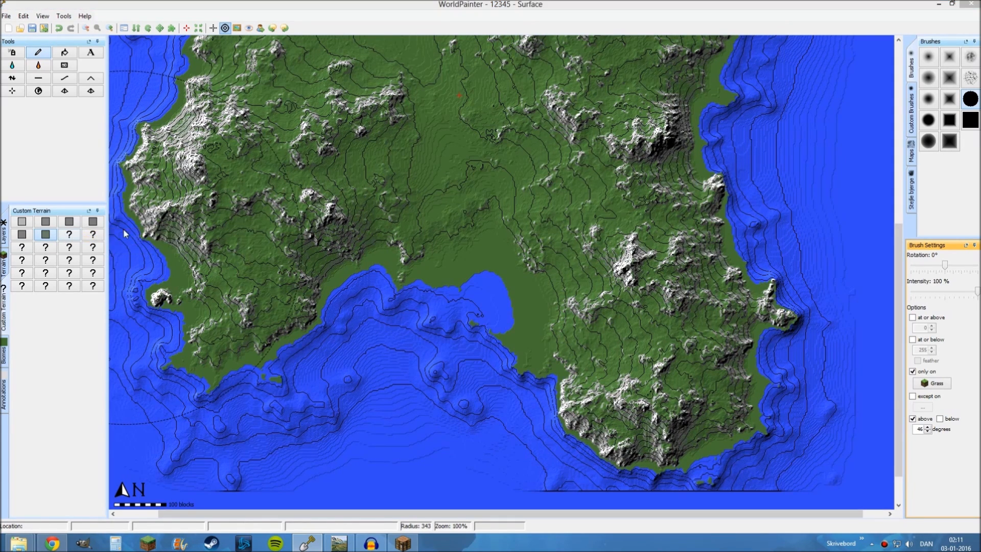
{"action": "left_click", "coordinate": [426, 201]}
{"action": "scroll", "coordinate": [407, 250], "scroll_direction": "down", "scroll_amount": 10}
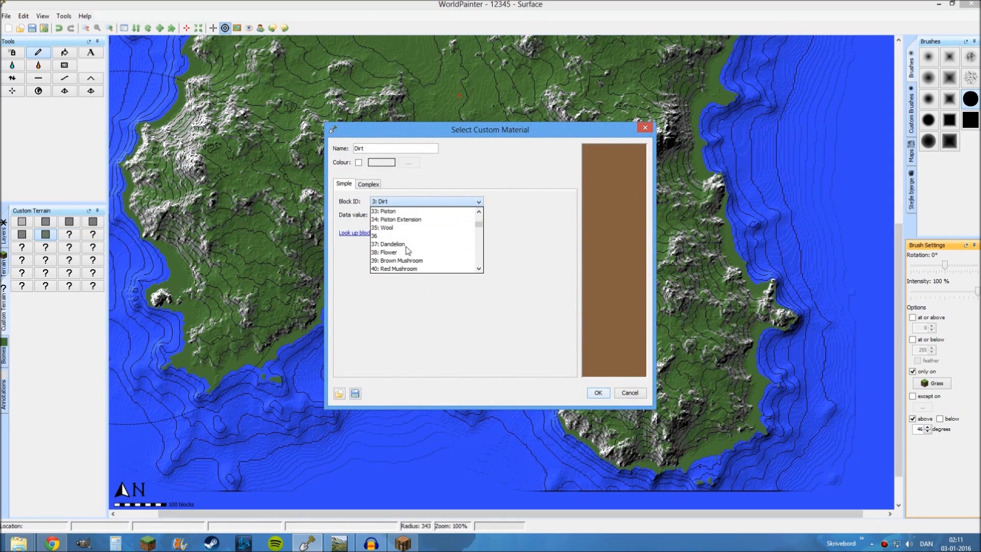
{"action": "scroll", "coordinate": [407, 250], "scroll_direction": "down", "scroll_amount": 14}
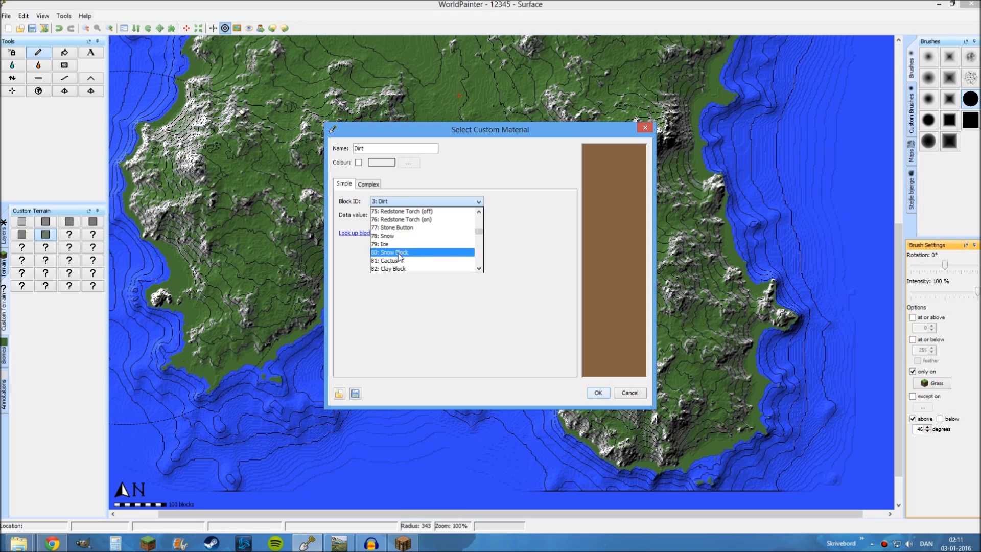
{"action": "left_click", "coordinate": [396, 244]}
{"action": "left_click", "coordinate": [598, 393]}
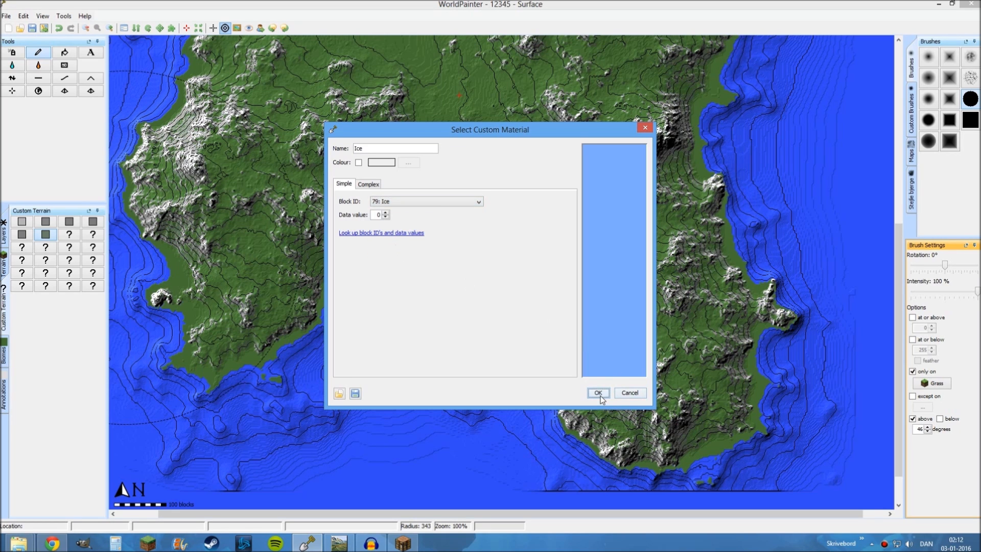
{"action": "left_click", "coordinate": [93, 236]}
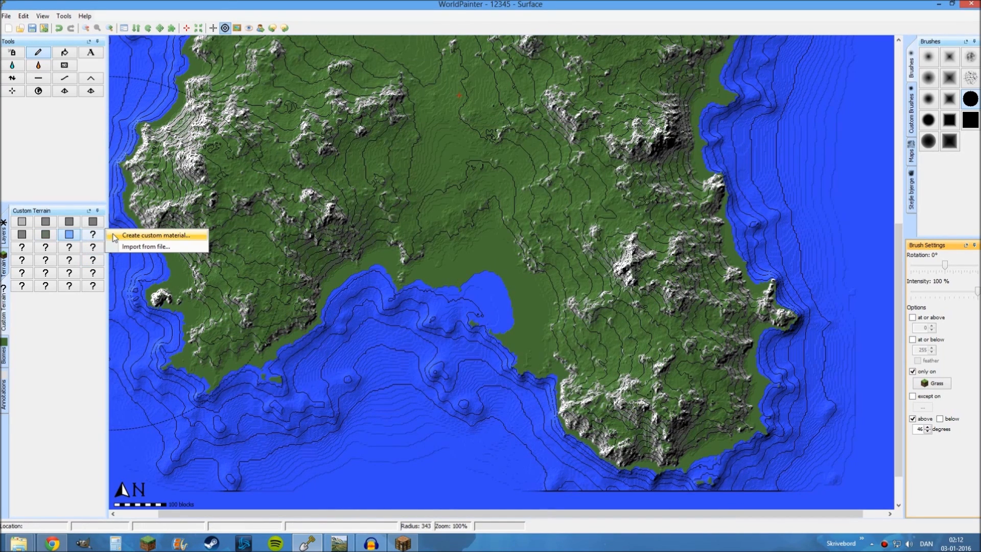
{"action": "left_click", "coordinate": [116, 233]}
{"action": "left_click", "coordinate": [391, 204]}
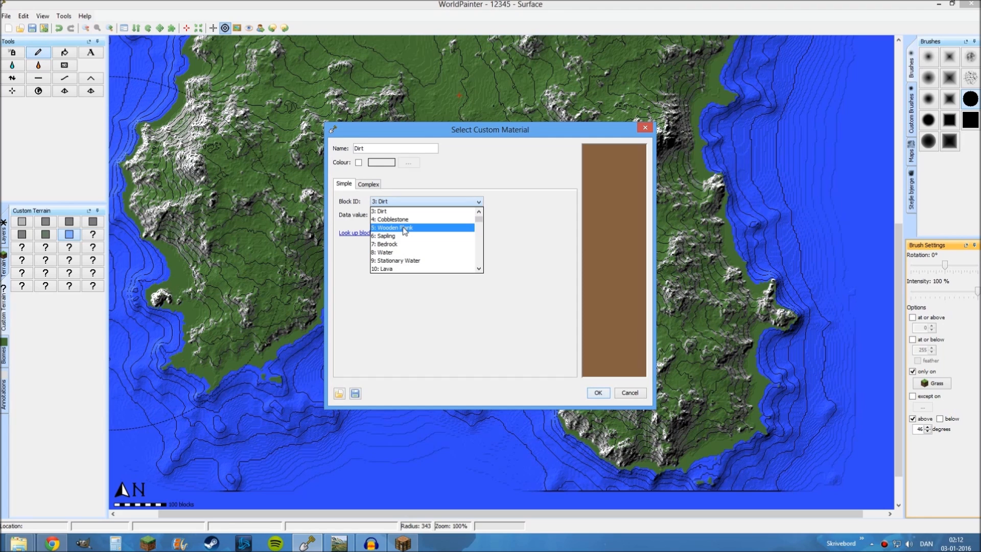
{"action": "scroll", "coordinate": [405, 231], "scroll_direction": "down", "scroll_amount": 8}
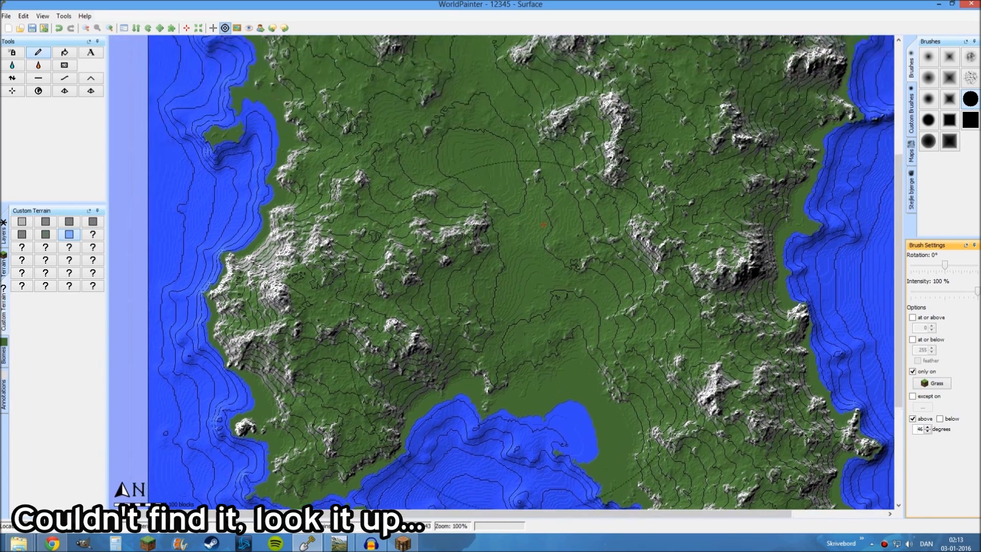
Examine the textured mountain slopes across the whole island in the 3D view, then close it
{"action": "scroll", "coordinate": [481, 234], "scroll_direction": "down", "scroll_amount": 1, "text": "ctrl"}
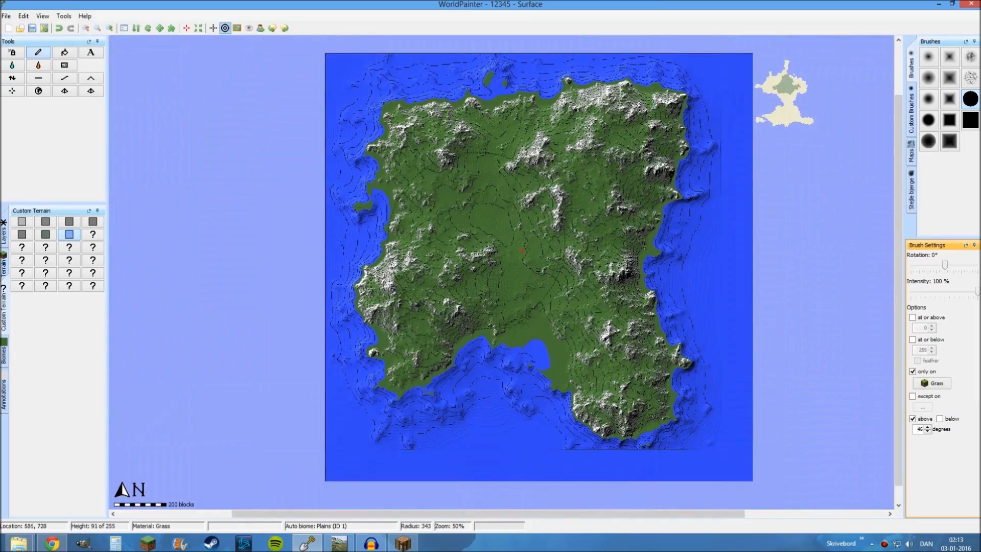
{"action": "left_click", "coordinate": [42, 16]}
{"action": "left_click", "coordinate": [65, 180]}
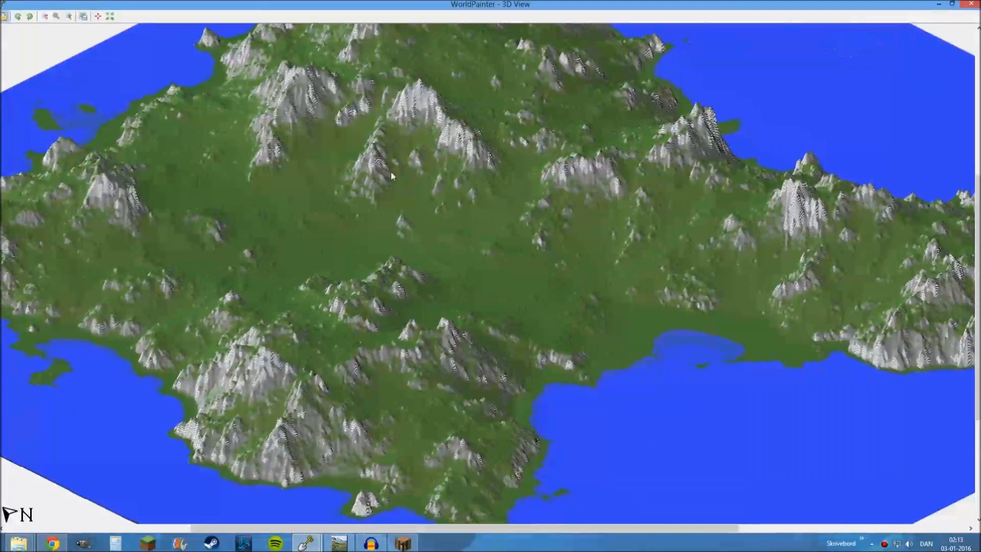
{"action": "left_click_drag", "start_coordinate": [527, 217], "coordinate": [709, 249]}
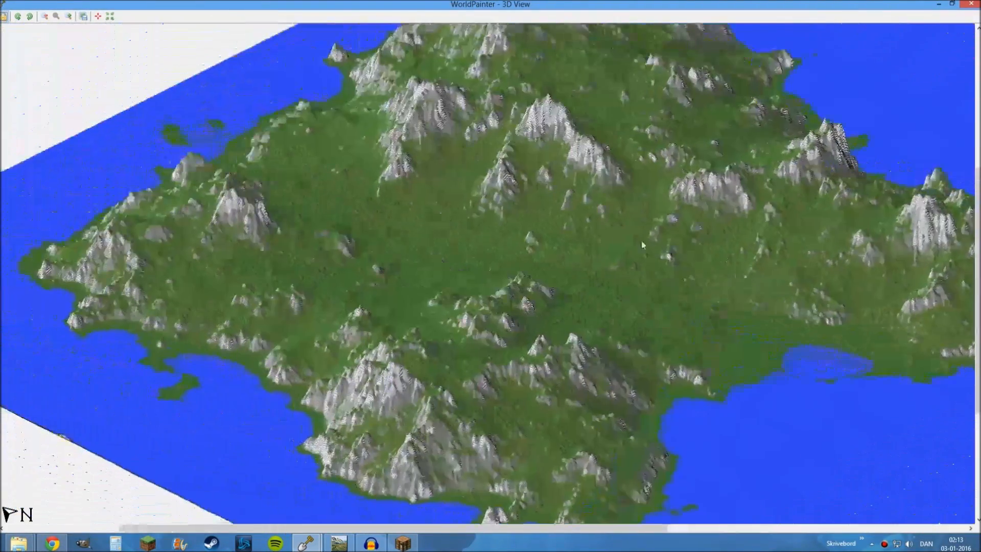
{"action": "left_click_drag", "start_coordinate": [449, 198], "coordinate": [475, 344]}
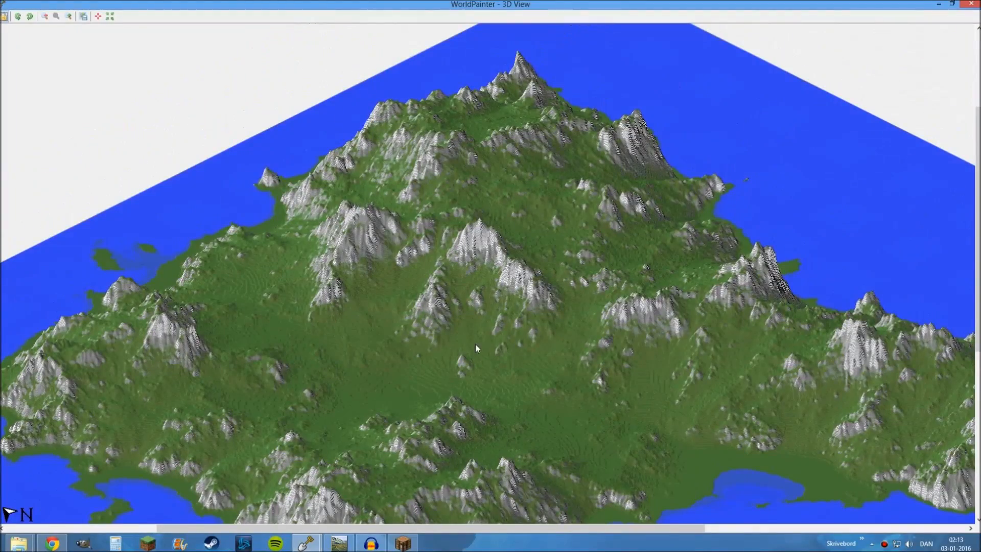
{"action": "left_click_drag", "start_coordinate": [557, 402], "coordinate": [519, 258]}
{"action": "left_click", "coordinate": [972, 5]}
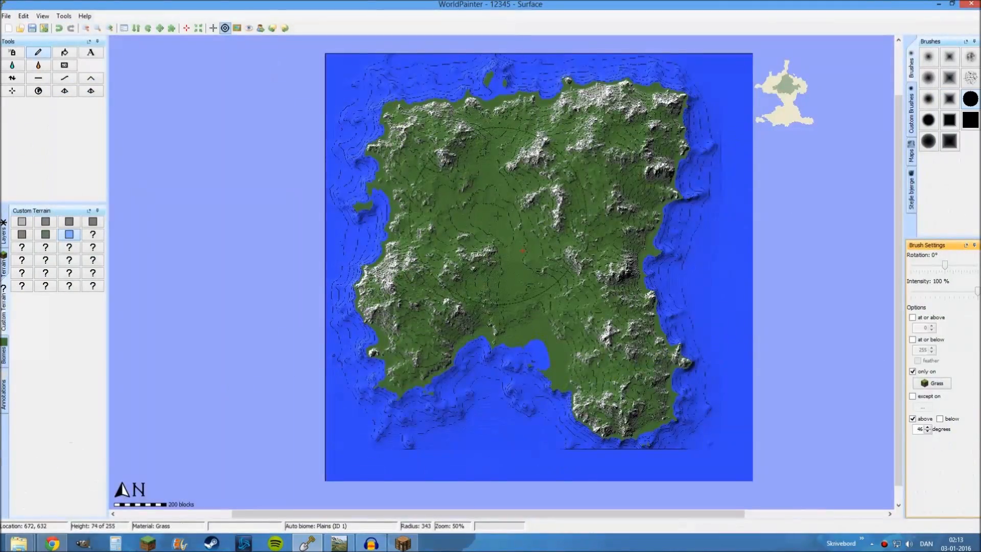
Reduce the brush radius to 144 and bring up the list of layers
{"action": "scroll", "coordinate": [485, 234], "scroll_direction": "down", "scroll_amount": 9}
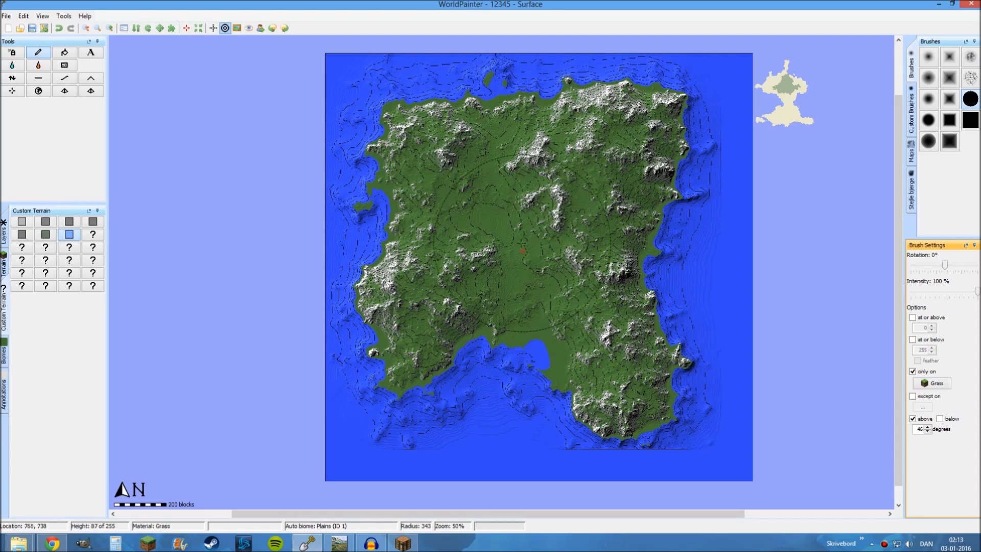
{"action": "scroll", "coordinate": [494, 214], "scroll_direction": "up", "scroll_amount": 1, "text": "ctrl"}
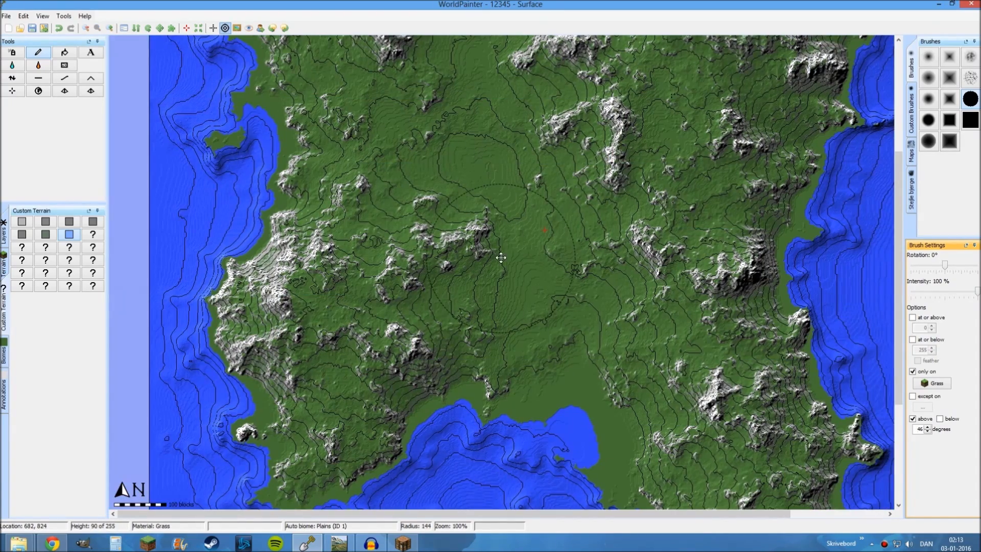
{"action": "middle_click_drag", "start_coordinate": [495, 255], "coordinate": [539, 332]}
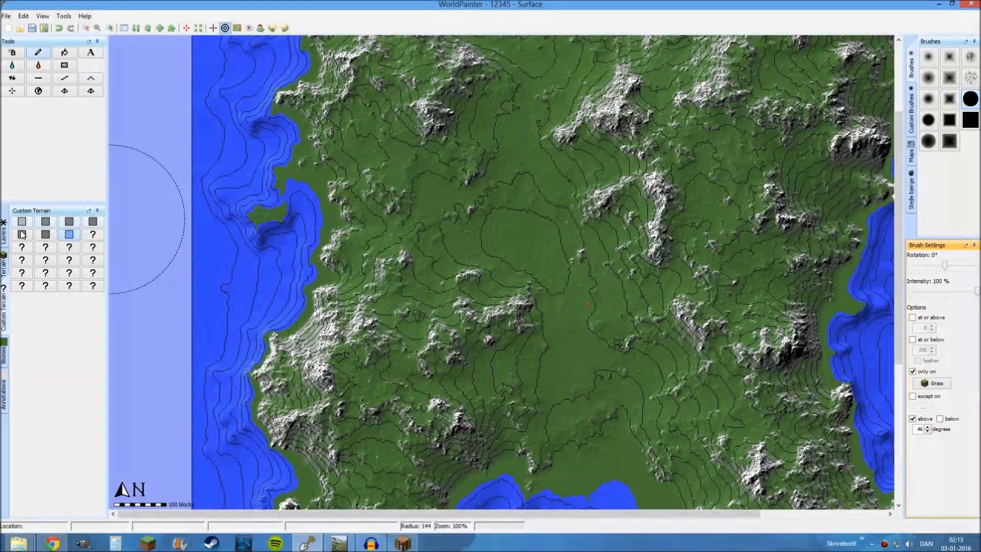
{"action": "left_click", "coordinate": [10, 235]}
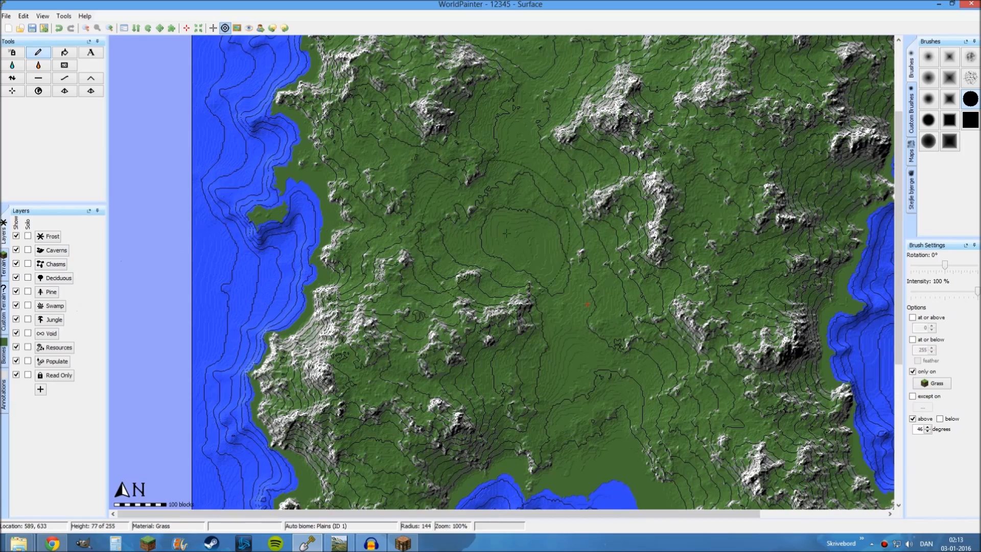
{"action": "middle_click_drag", "start_coordinate": [534, 240], "coordinate": [468, 218]}
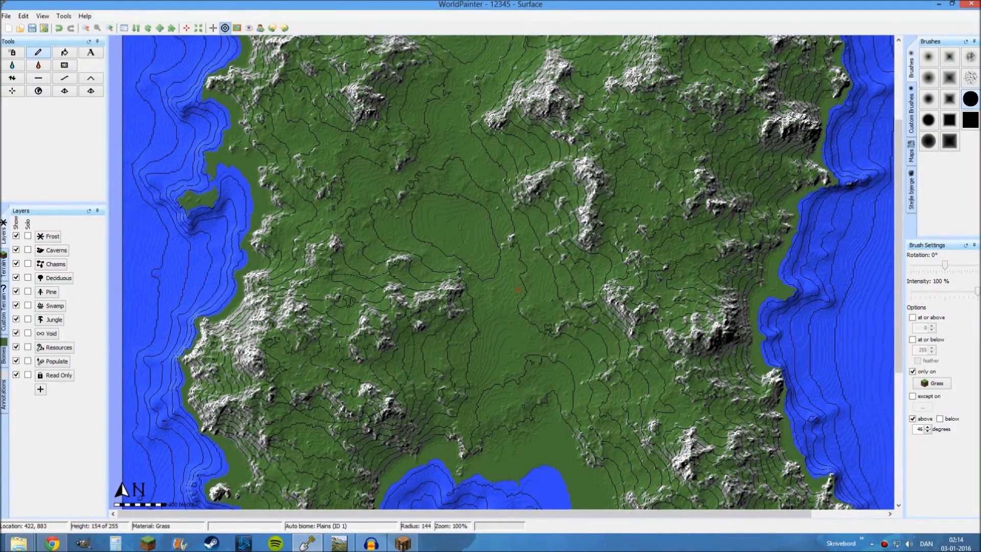
Switch to Chrome and read through the Custom Tree Repository page on Planet Minecraft, including its usage notes and included tree lists
{"action": "left_click", "coordinate": [58, 544]}
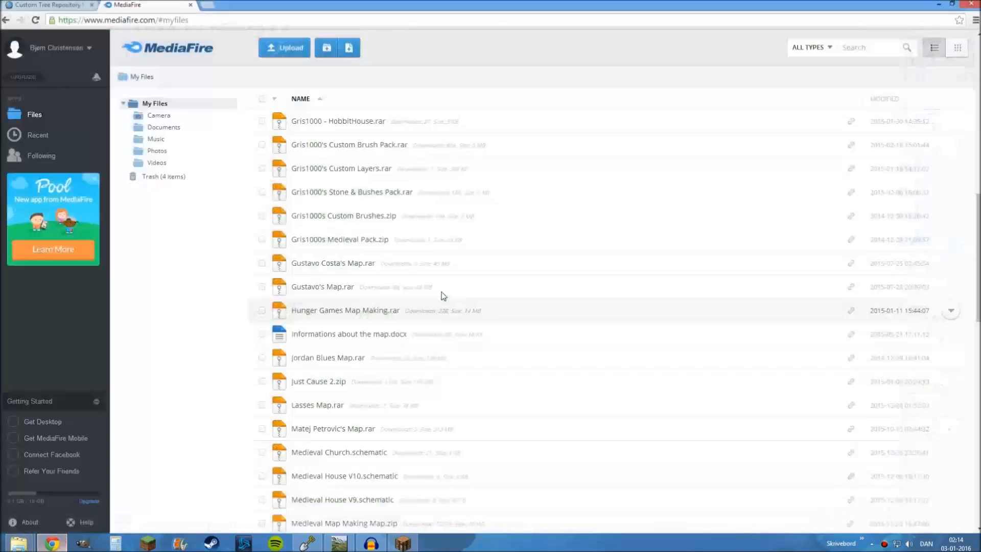
{"action": "left_click", "coordinate": [26, 4]}
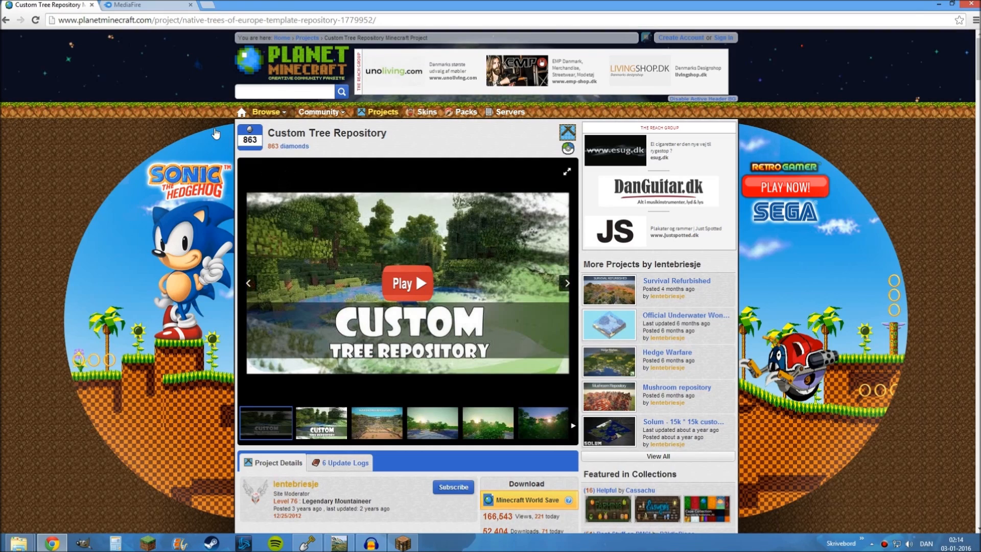
{"action": "scroll", "coordinate": [217, 193], "scroll_direction": "down", "scroll_amount": 2}
{"action": "scroll", "coordinate": [217, 193], "scroll_direction": "down", "scroll_amount": 4}
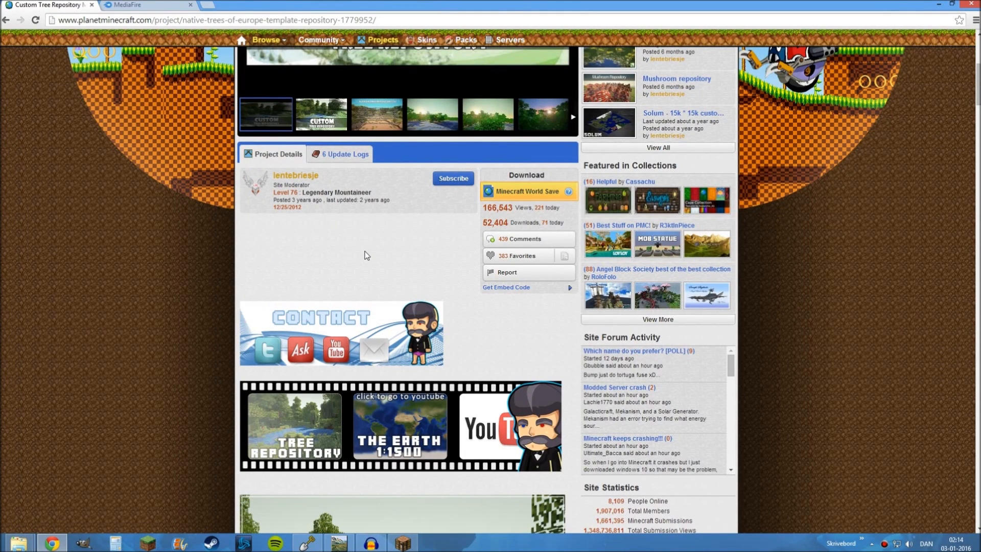
{"action": "scroll", "coordinate": [388, 224], "scroll_direction": "down", "scroll_amount": 8}
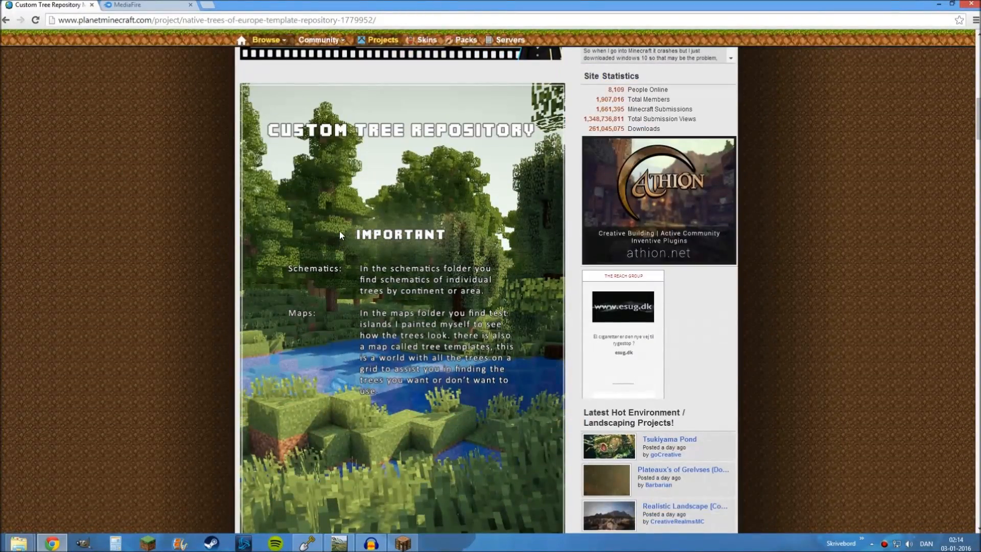
{"action": "scroll", "coordinate": [379, 203], "scroll_direction": "down", "scroll_amount": 5}
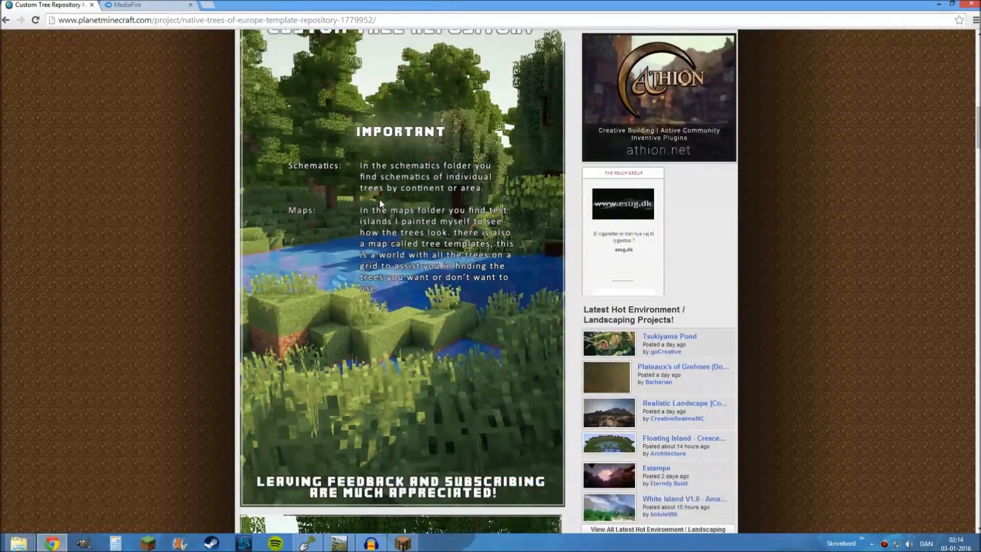
{"action": "scroll", "coordinate": [379, 203], "scroll_direction": "down", "scroll_amount": 8}
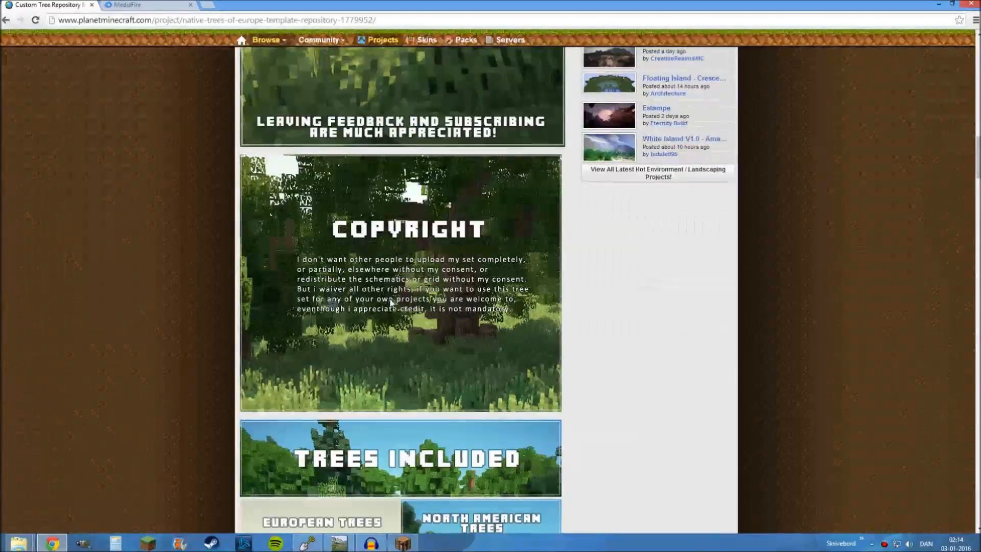
{"action": "scroll", "coordinate": [419, 393], "scroll_direction": "down", "scroll_amount": 3}
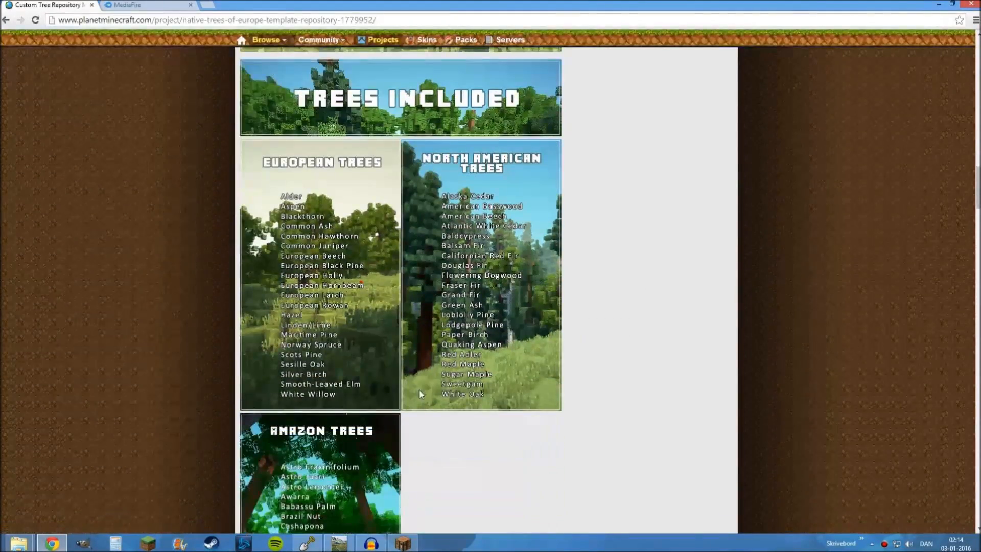
{"action": "scroll", "coordinate": [420, 393], "scroll_direction": "up", "scroll_amount": 2}
{"action": "scroll", "coordinate": [420, 378], "scroll_direction": "down", "scroll_amount": 3}
{"action": "scroll", "coordinate": [354, 397], "scroll_direction": "down", "scroll_amount": 5}
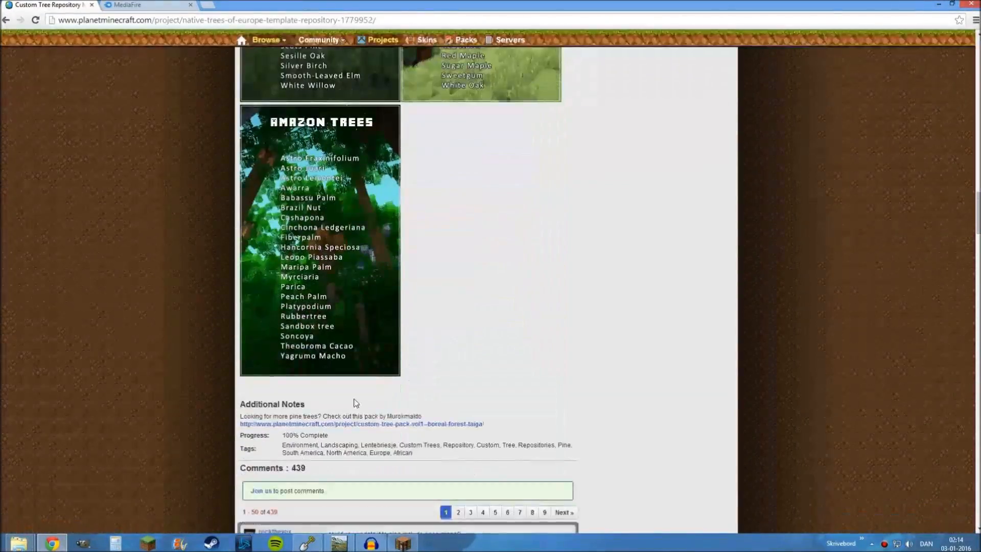
Download the Custom Tree Repository zip from MediaFire through the project's Minecraft World Save link
{"action": "scroll", "coordinate": [353, 397], "scroll_direction": "up", "scroll_amount": 18}
{"action": "scroll", "coordinate": [355, 402], "scroll_direction": "up", "scroll_amount": 13}
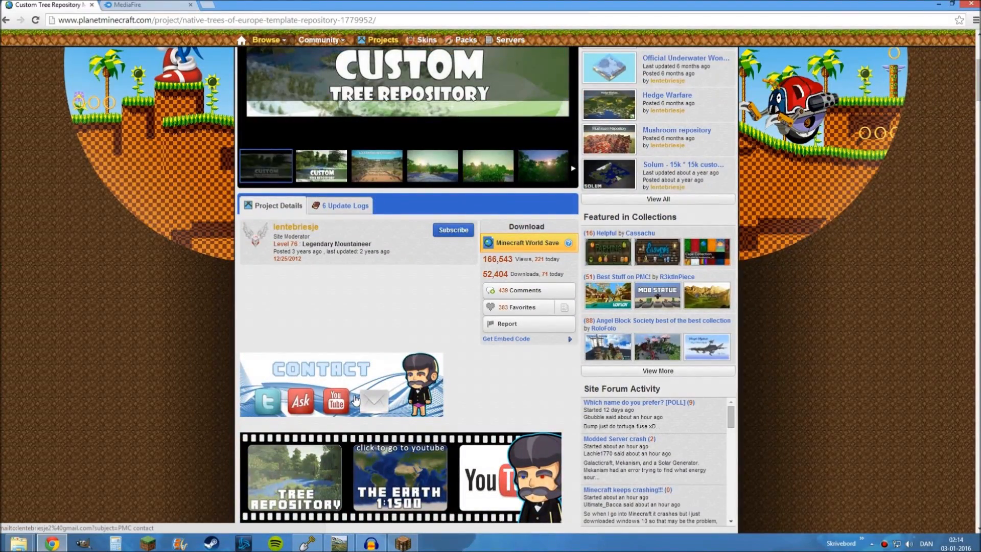
{"action": "left_click", "coordinate": [519, 248]}
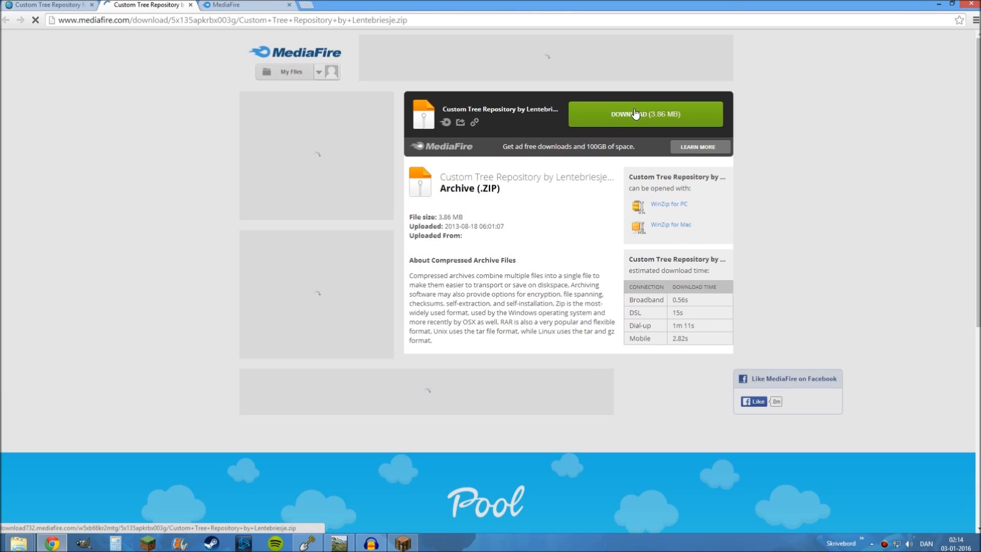
{"action": "left_click", "coordinate": [635, 111]}
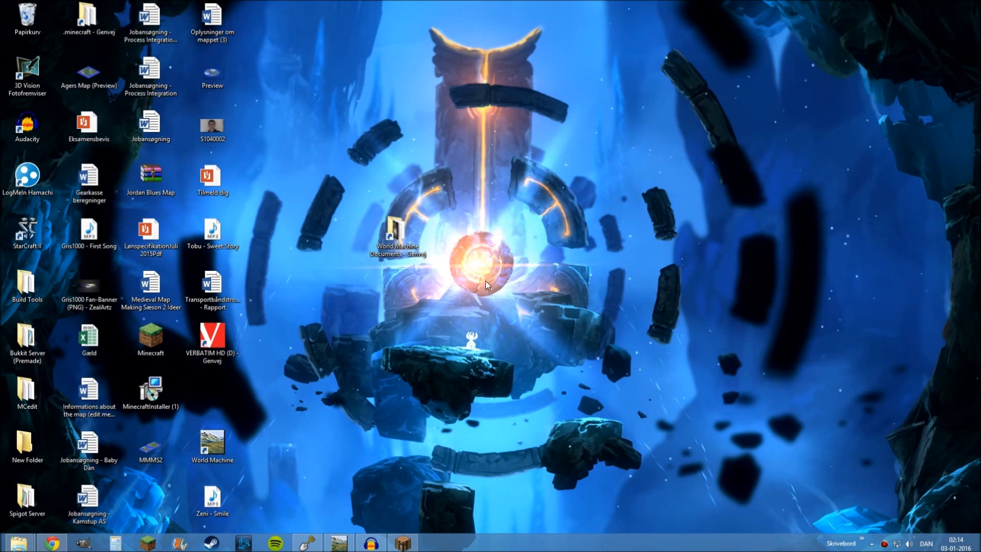
Create a new folder named 12345 on the desktop
{"action": "right_click", "coordinate": [482, 280]}
{"action": "mouse_move", "coordinate": [532, 434]}
{"action": "left_click", "coordinate": [647, 274]}
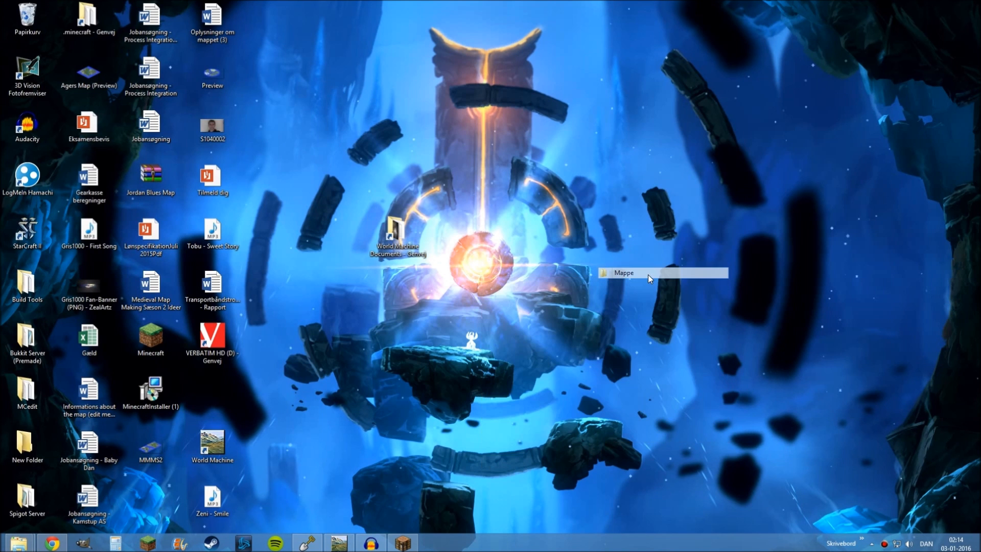
{"action": "type", "text": "12"}
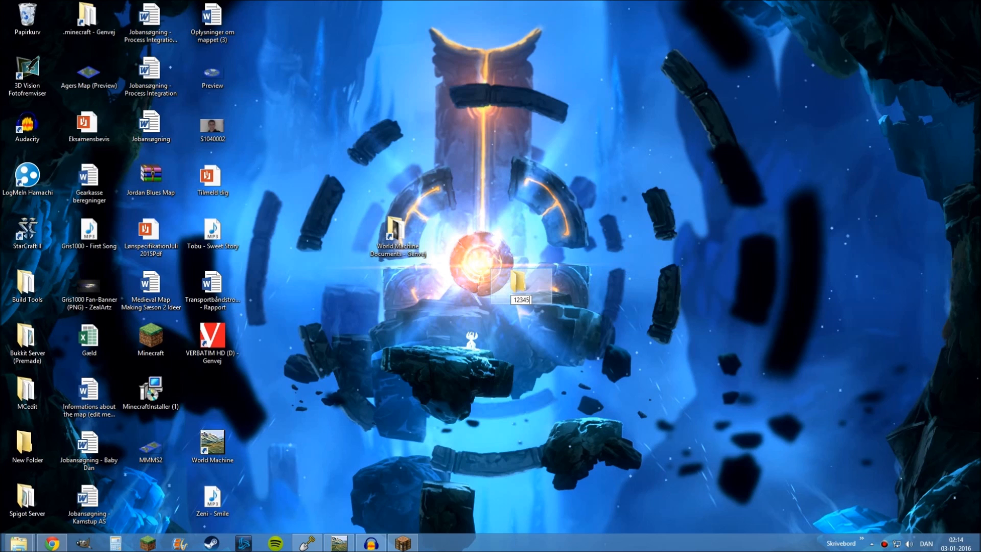
{"action": "type", "text": "345"}
{"action": "key", "text": "Return"}
{"action": "left_click", "coordinate": [487, 372]}
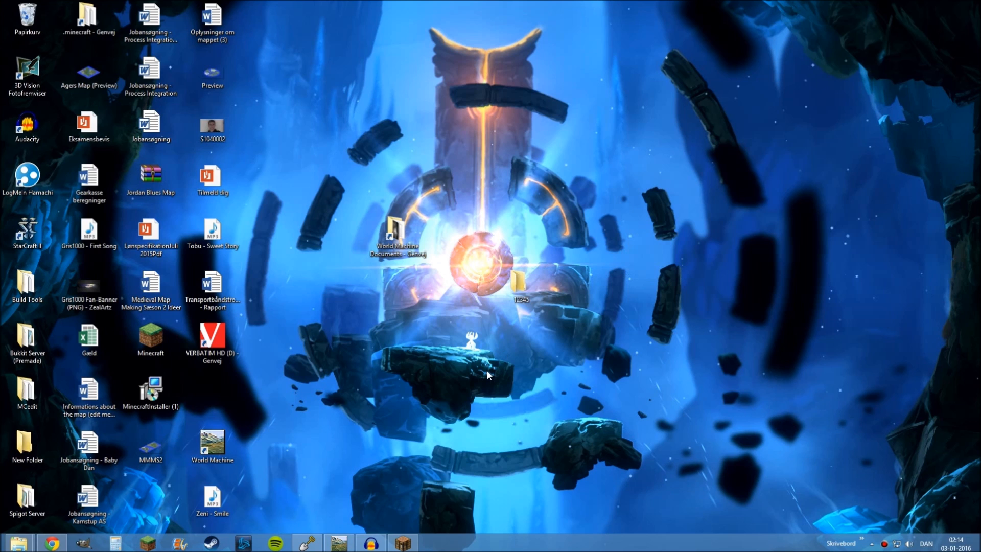
Copy the downloaded Custom Tree Repository zip from Chrome into the 12345 folder on the desktop
{"action": "mouse_move", "coordinate": [52, 543]}
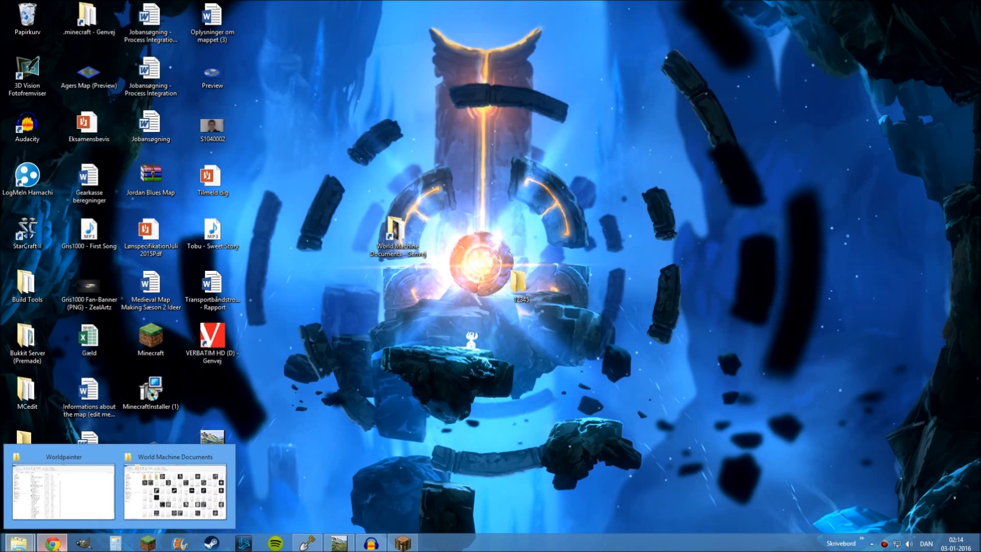
{"action": "left_click", "coordinate": [74, 521]}
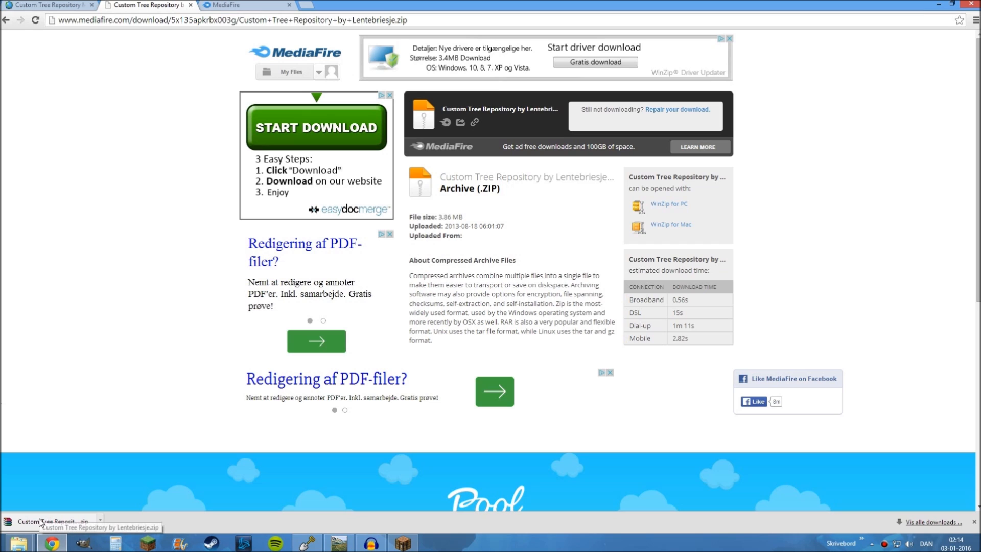
{"action": "left_click_drag", "start_coordinate": [40, 521], "coordinate": [522, 279]}
{"action": "key", "text": "super+d"}
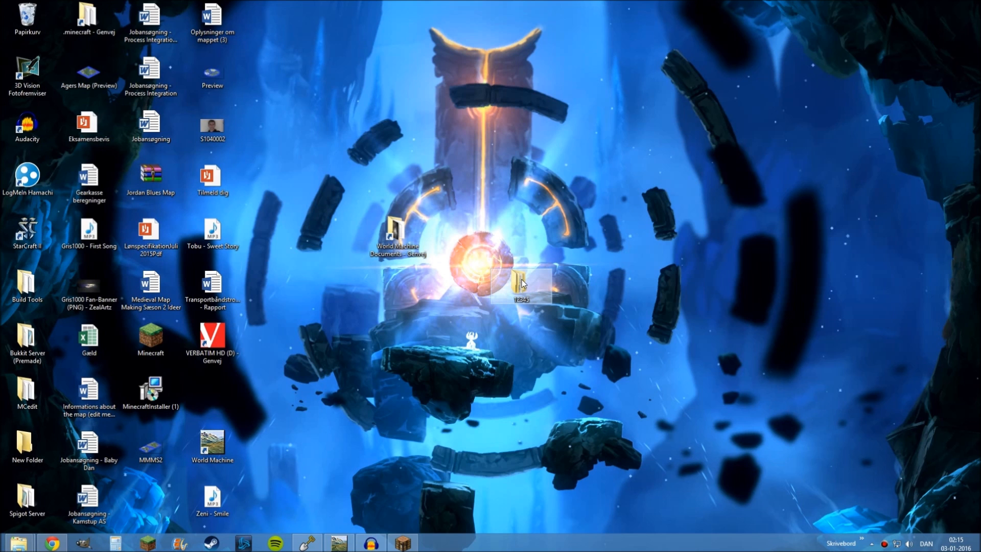
Open the 12345 folder and extract the Custom Tree Repository zip directly into it
{"action": "double_click", "coordinate": [520, 282]}
{"action": "right_click", "coordinate": [221, 111]}
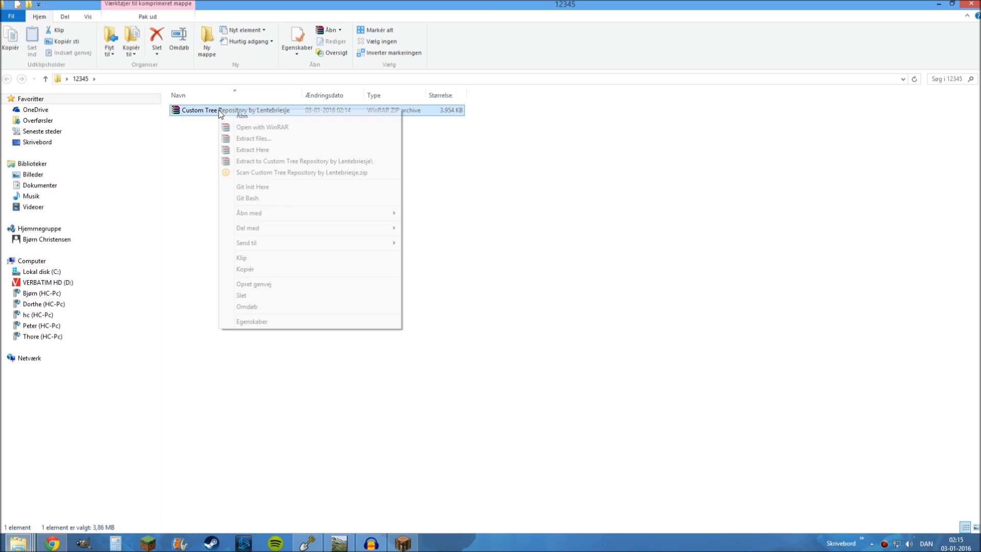
{"action": "left_click", "coordinate": [262, 151]}
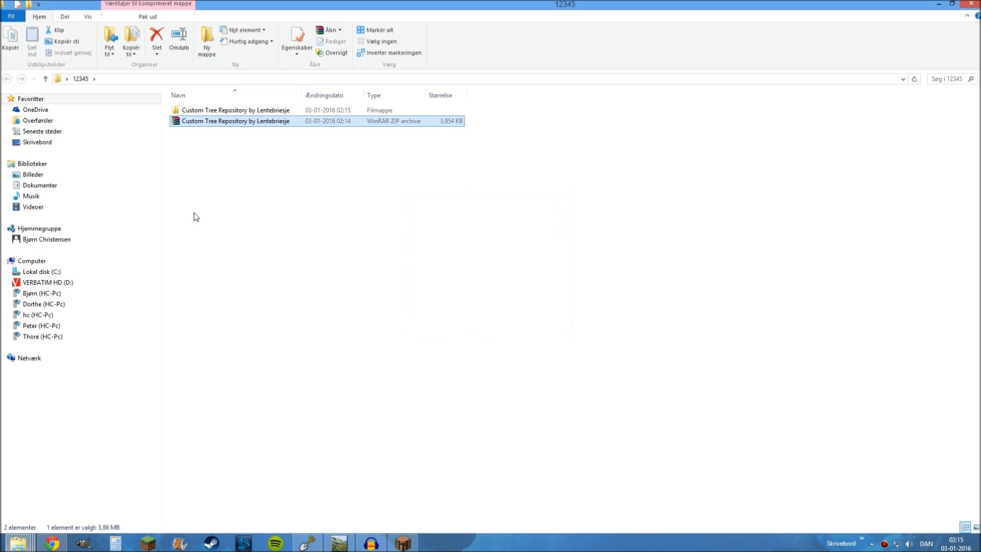
Browse the extracted repository's Schematics folder and look through the South American Trees schematic files
{"action": "double_click", "coordinate": [204, 114]}
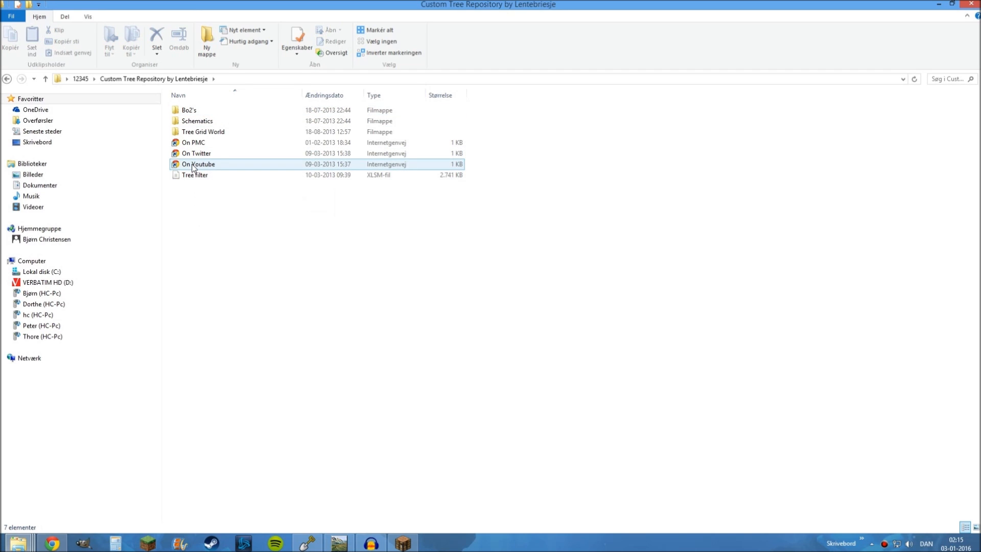
{"action": "double_click", "coordinate": [194, 122]}
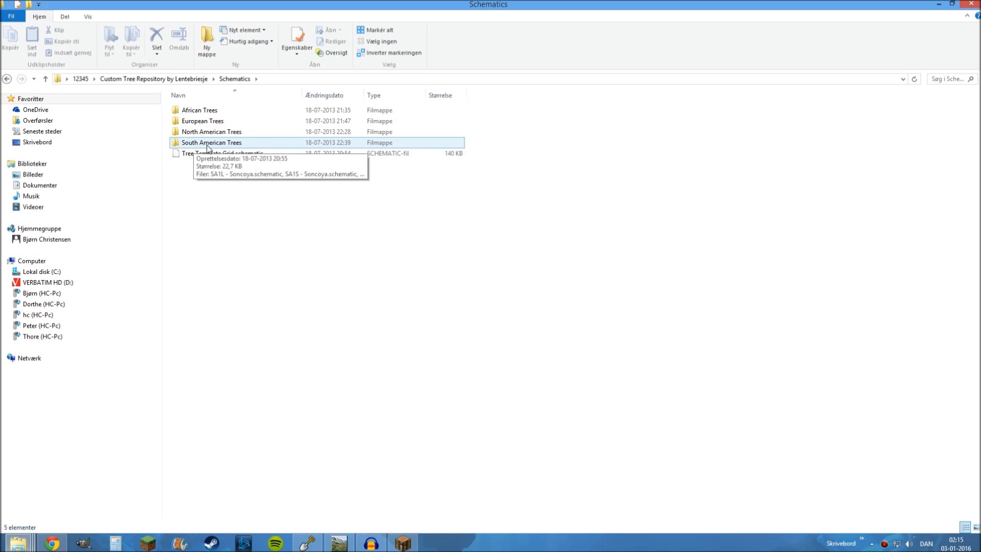
{"action": "double_click", "coordinate": [221, 144]}
{"action": "scroll", "coordinate": [230, 203], "scroll_direction": "down", "scroll_amount": 1}
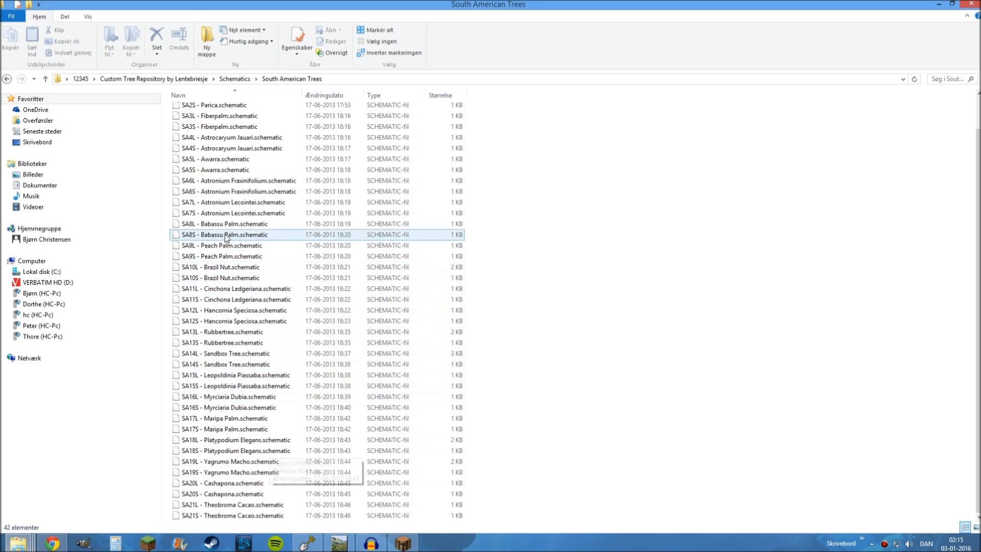
{"action": "scroll", "coordinate": [223, 169], "scroll_direction": "up", "scroll_amount": 1}
{"action": "scroll", "coordinate": [223, 145], "scroll_direction": "down", "scroll_amount": 2}
{"action": "scroll", "coordinate": [226, 426], "scroll_direction": "up", "scroll_amount": 2}
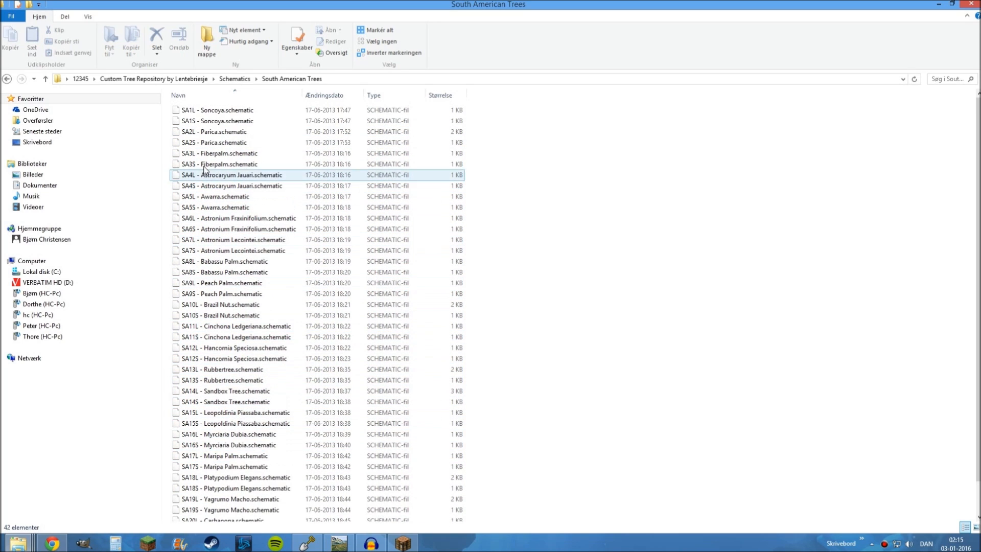
{"action": "left_click", "coordinate": [235, 79]}
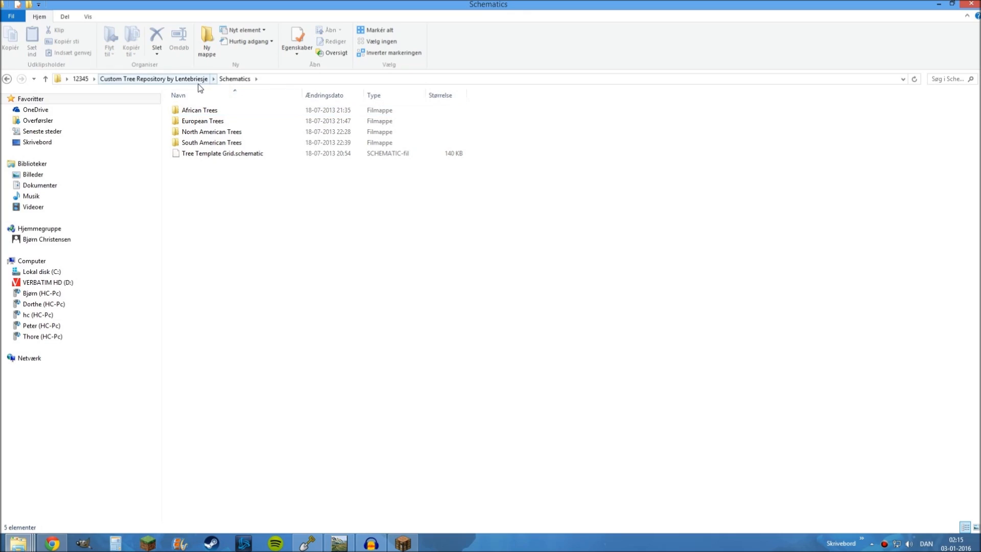
Switch to WorldPainter and import the custom layer Oak Træer.layer from the Worldpainter folder on drive D
{"action": "left_click", "coordinate": [307, 543]}
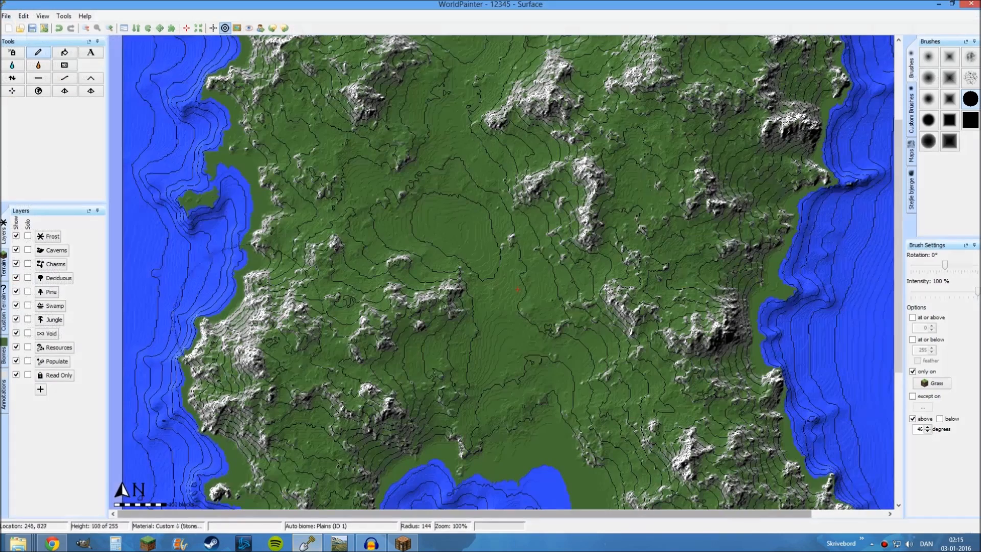
{"action": "scroll", "coordinate": [289, 255], "scroll_direction": "down", "scroll_amount": 1}
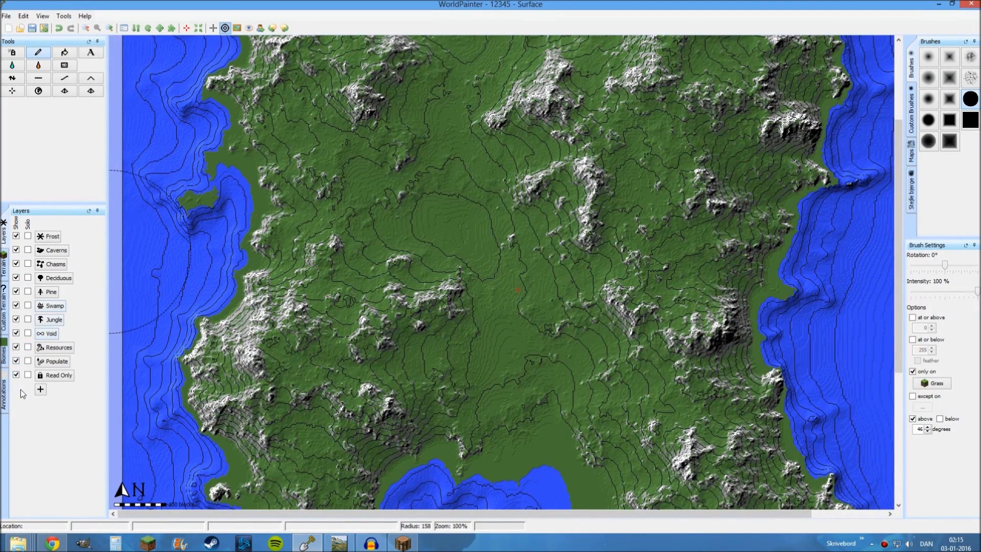
{"action": "left_click", "coordinate": [40, 389]}
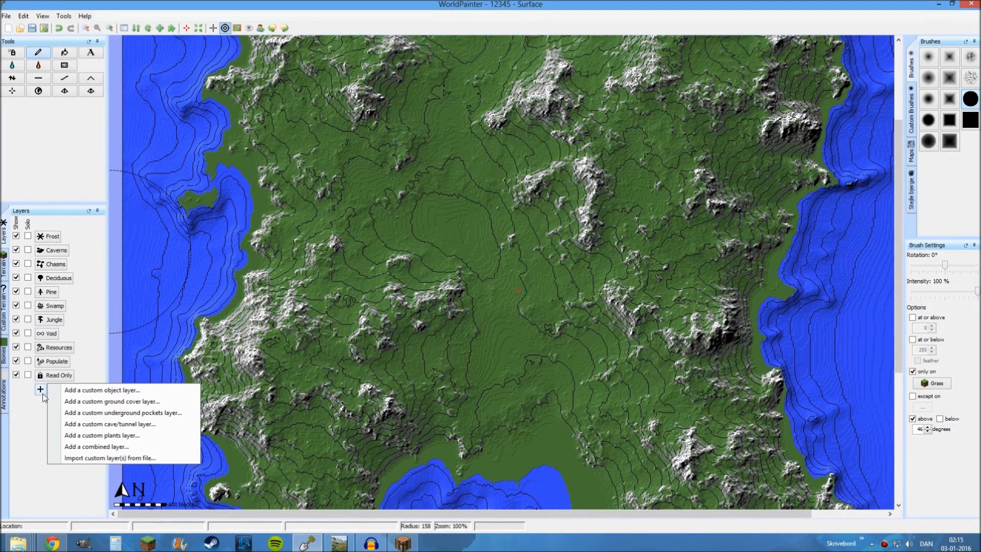
{"action": "left_click", "coordinate": [89, 458]}
{"action": "left_click", "coordinate": [367, 314]}
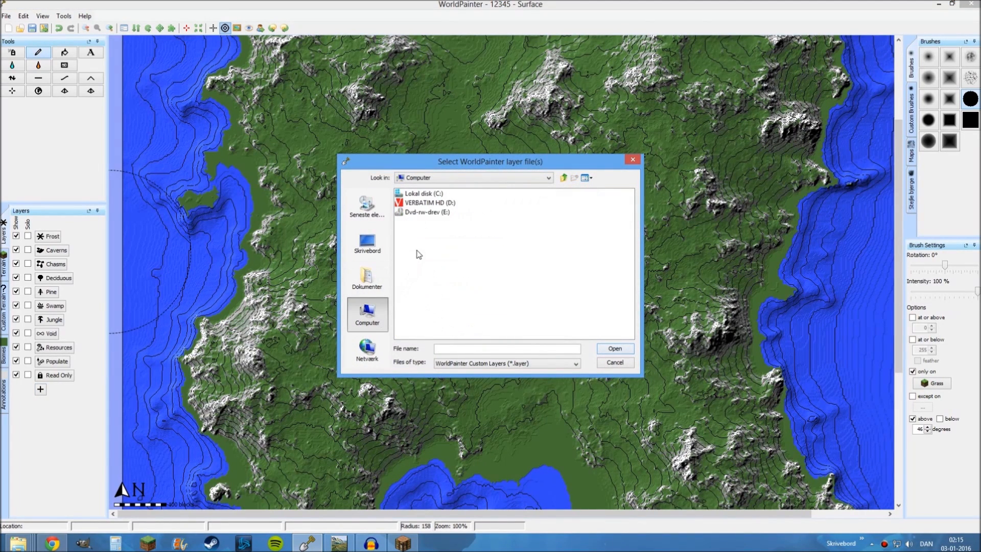
{"action": "double_click", "coordinate": [415, 203]}
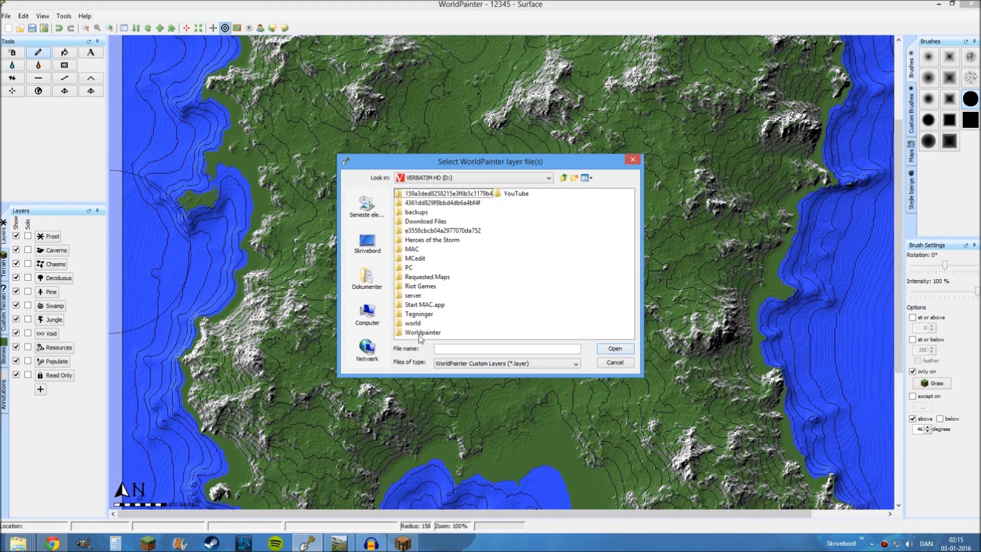
{"action": "double_click", "coordinate": [421, 333]}
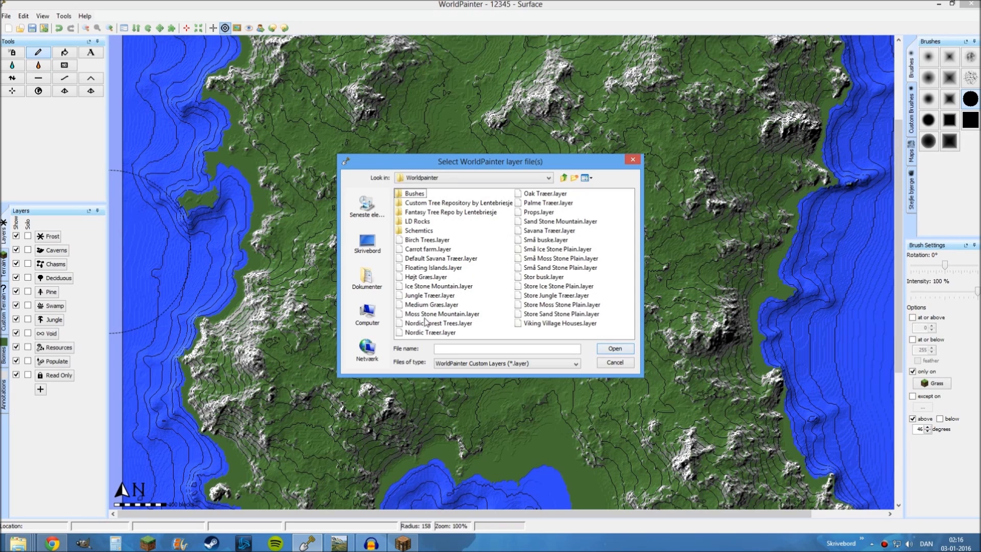
{"action": "left_click", "coordinate": [542, 193]}
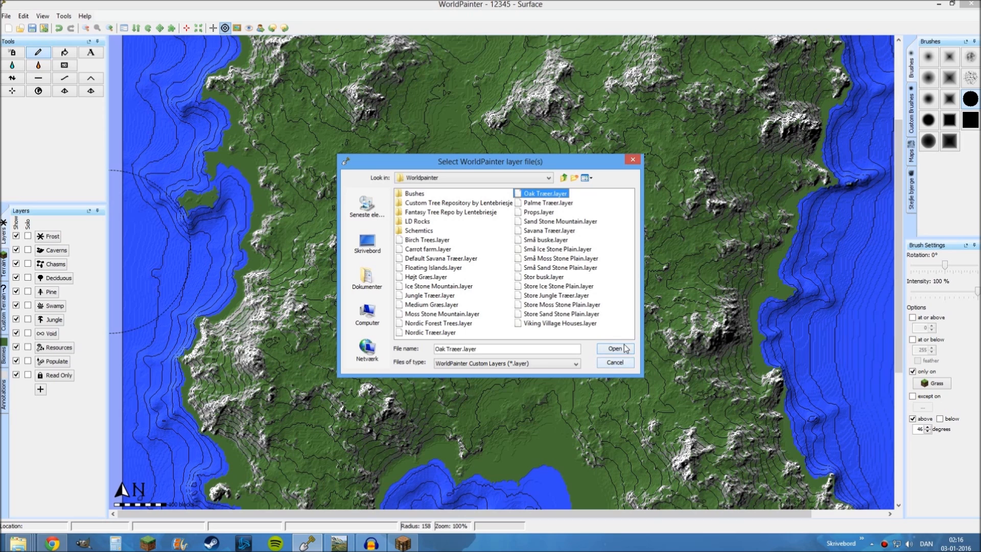
{"action": "left_click", "coordinate": [623, 348]}
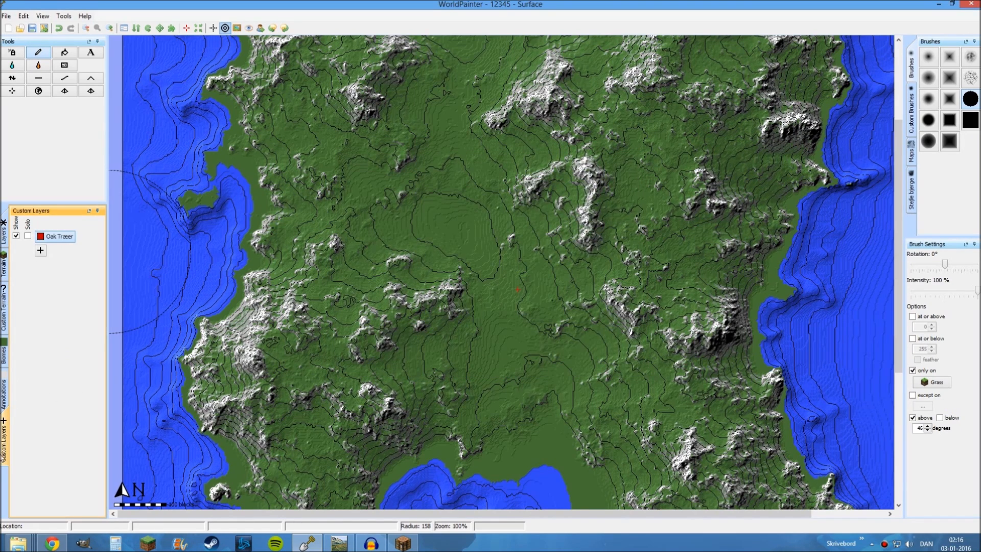
Examine the Oak Træer layer's settings and its list of tree objects, and close them without changes
{"action": "right_click", "coordinate": [51, 236]}
{"action": "left_click", "coordinate": [71, 239]}
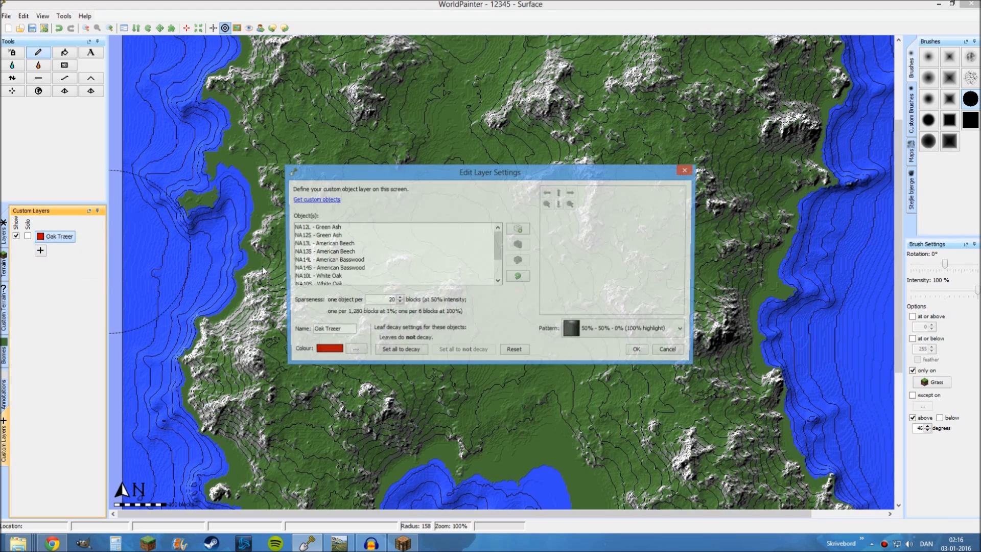
{"action": "left_click_drag", "start_coordinate": [462, 165], "coordinate": [464, 107]}
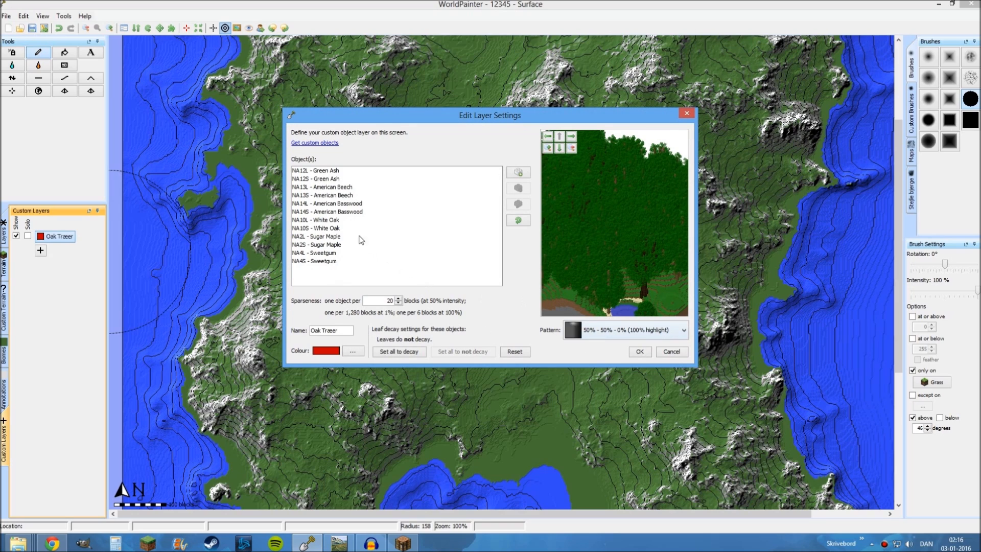
{"action": "left_click", "coordinate": [671, 352]}
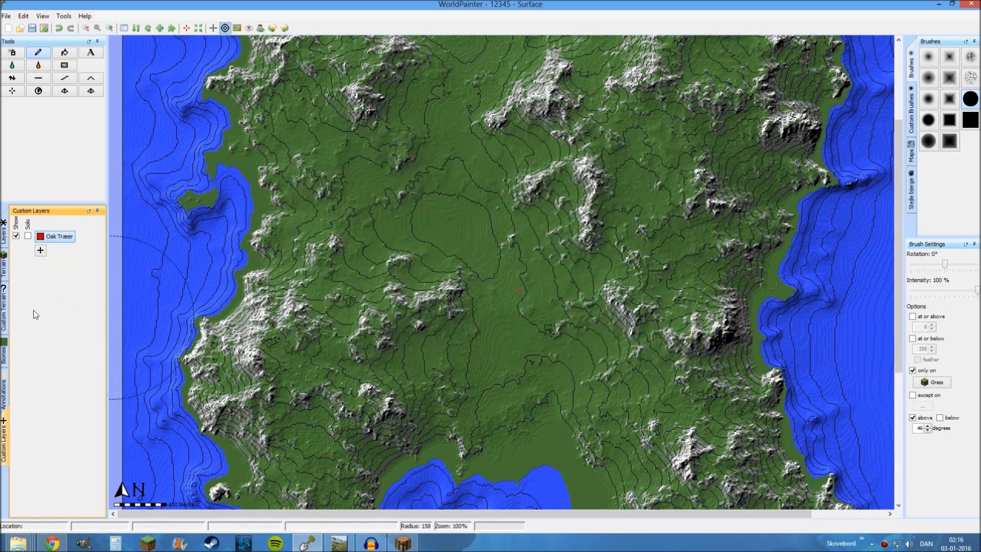
Start a custom object layer and browse the 12345 repository's Schematics to the North American Trees files, cancelling without adding any
{"action": "left_click", "coordinate": [41, 251]}
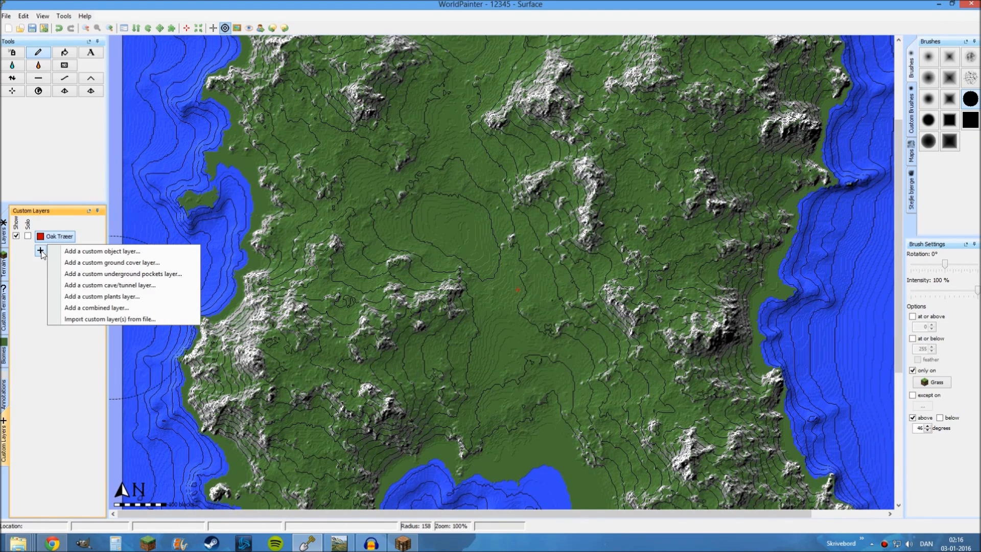
{"action": "left_click", "coordinate": [59, 251]}
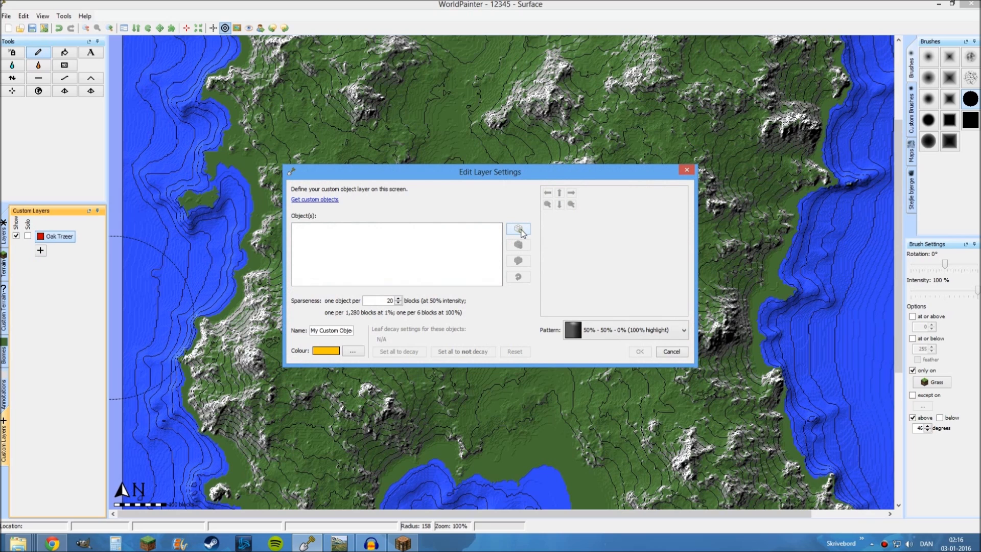
{"action": "left_click", "coordinate": [519, 229]}
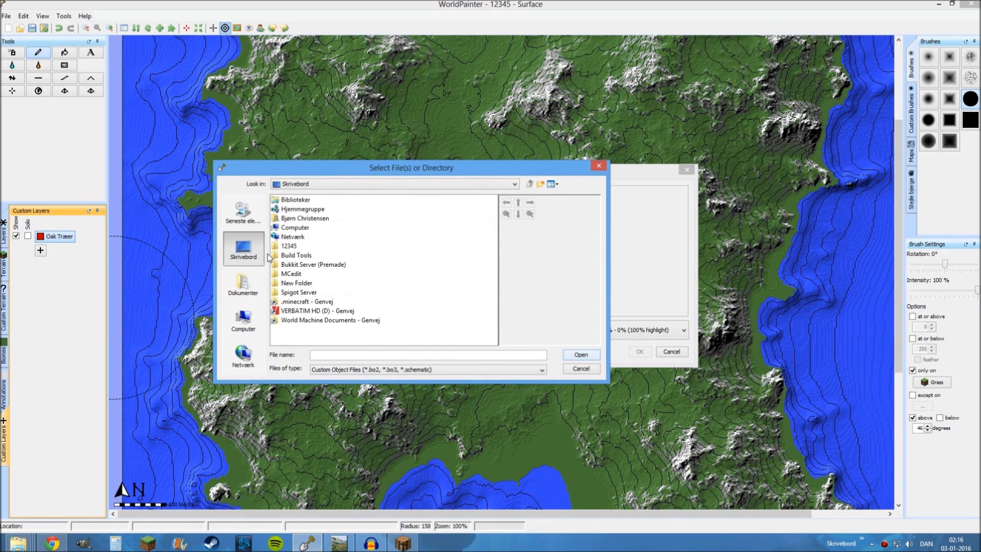
{"action": "double_click", "coordinate": [288, 247]}
{"action": "double_click", "coordinate": [298, 200]}
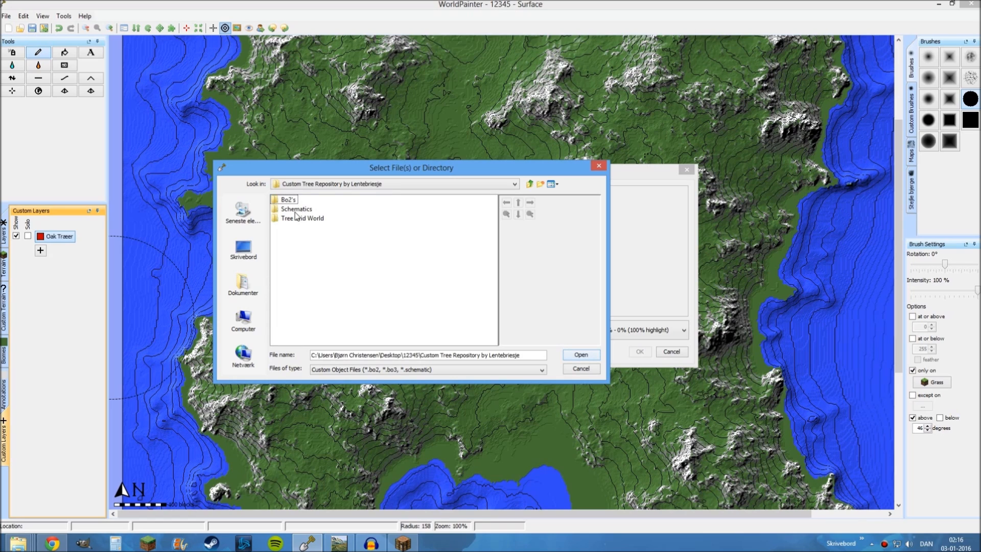
{"action": "double_click", "coordinate": [300, 210]}
{"action": "left_click", "coordinate": [529, 184]}
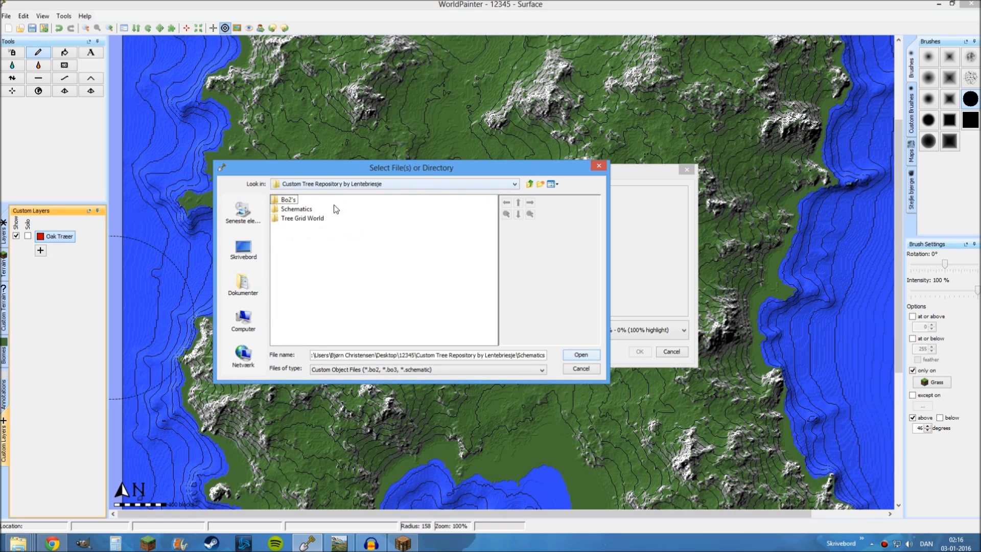
{"action": "double_click", "coordinate": [287, 209]}
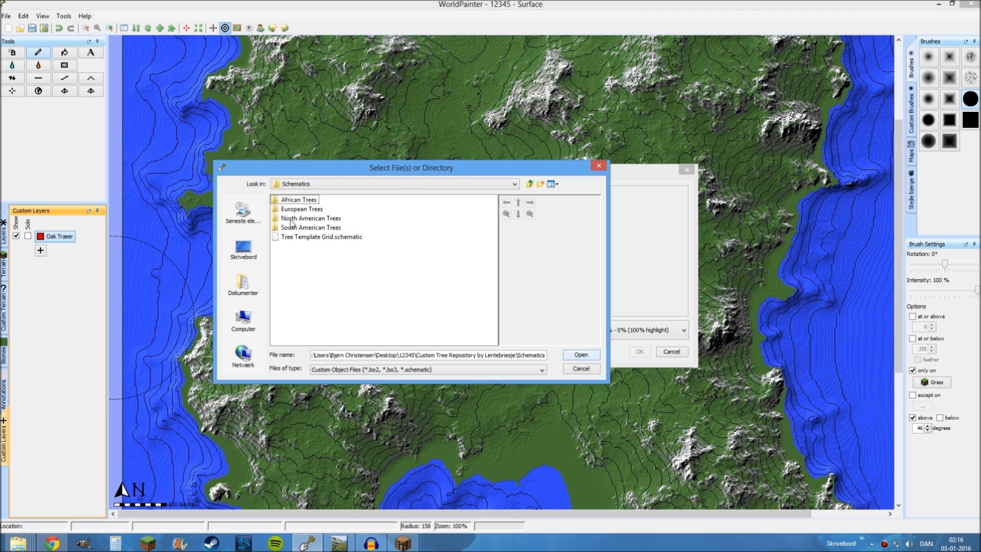
{"action": "double_click", "coordinate": [290, 224]}
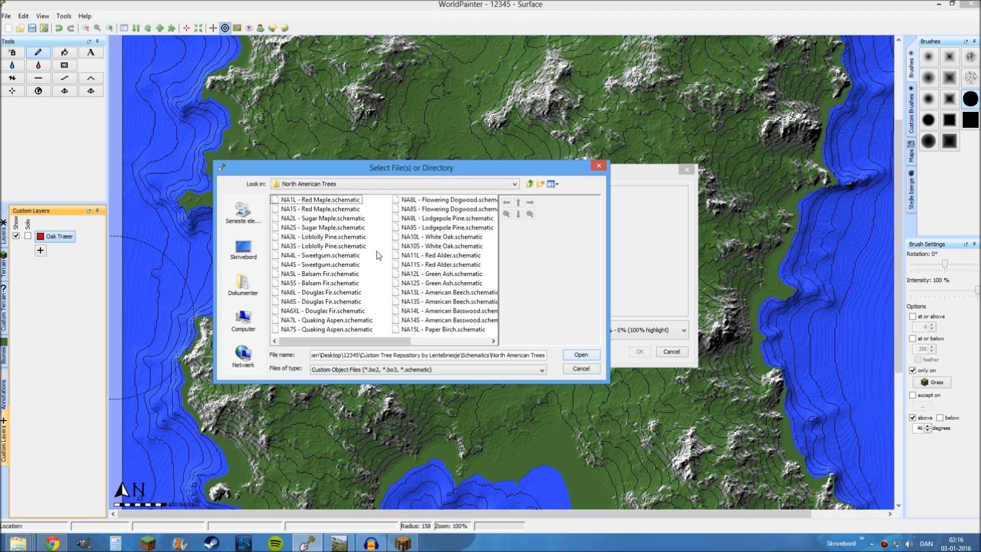
{"action": "left_click", "coordinate": [587, 369]}
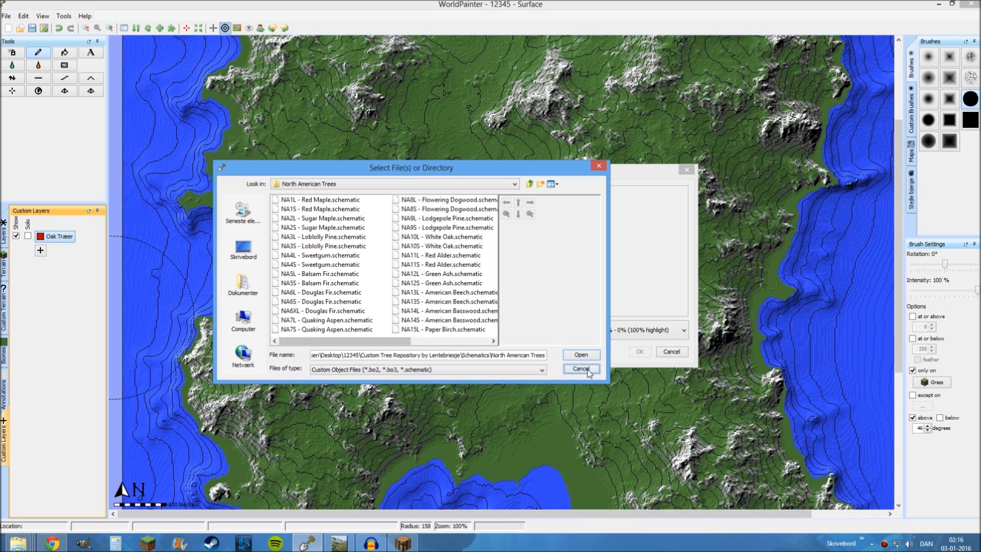
{"action": "left_click", "coordinate": [671, 351]}
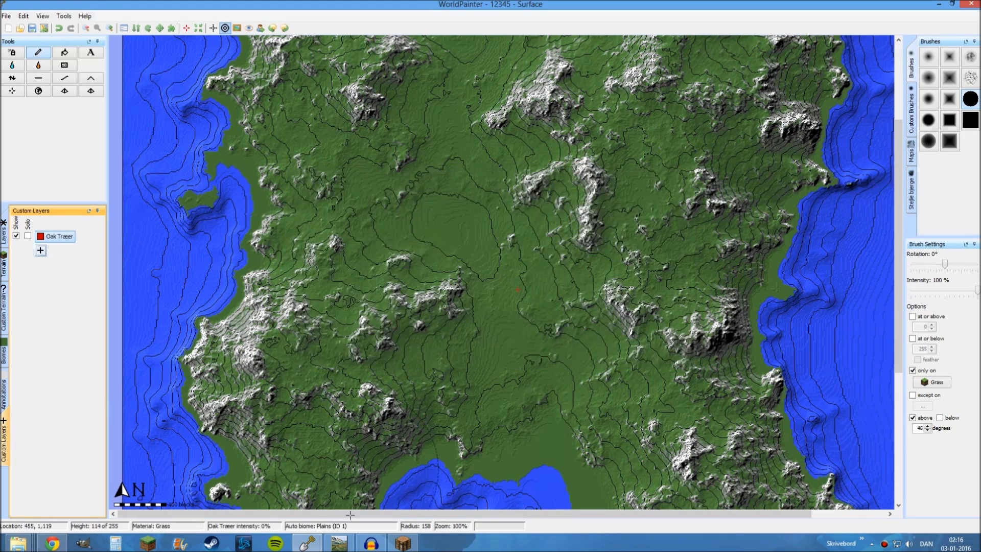
Switch to File Explorer's Schematics window and go back through the 12345 folder to the extracted Custom Tree Repository folder's contents
{"action": "mouse_move", "coordinate": [18, 542]}
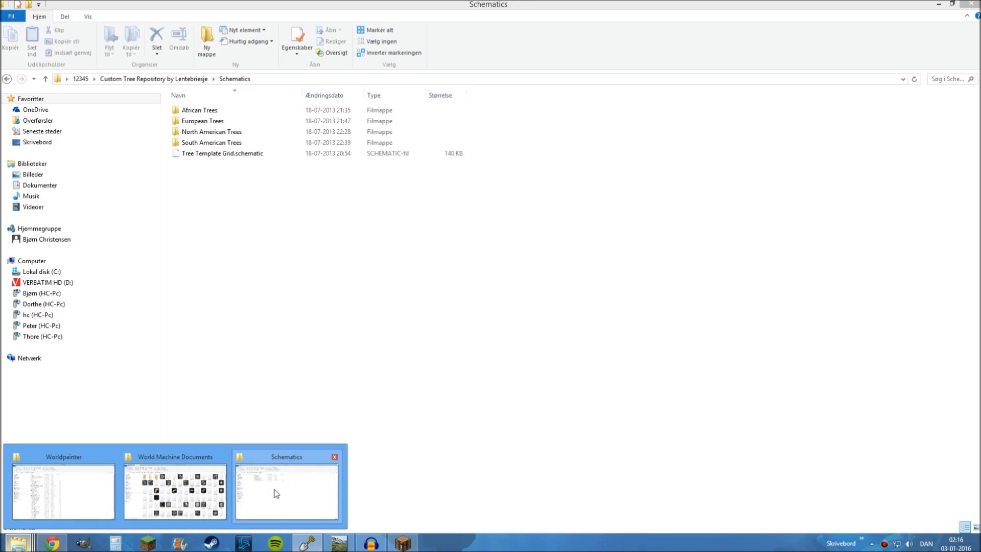
{"action": "left_click", "coordinate": [276, 494]}
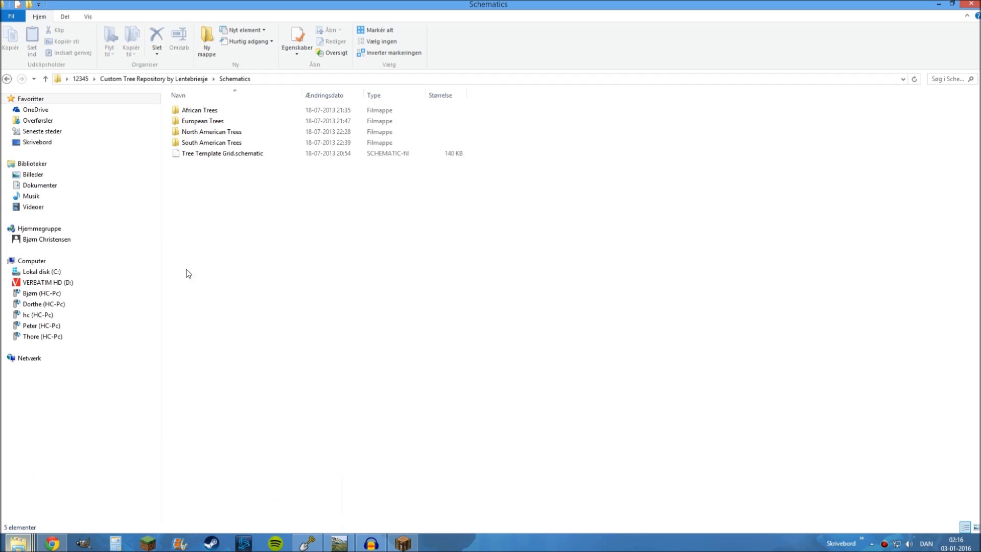
{"action": "left_click", "coordinate": [80, 79]}
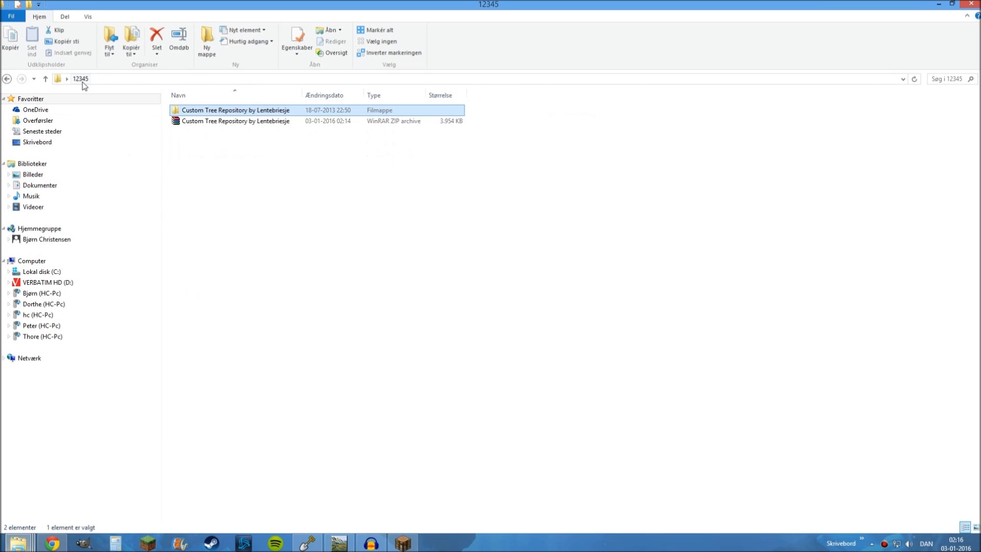
{"action": "double_click", "coordinate": [234, 112]}
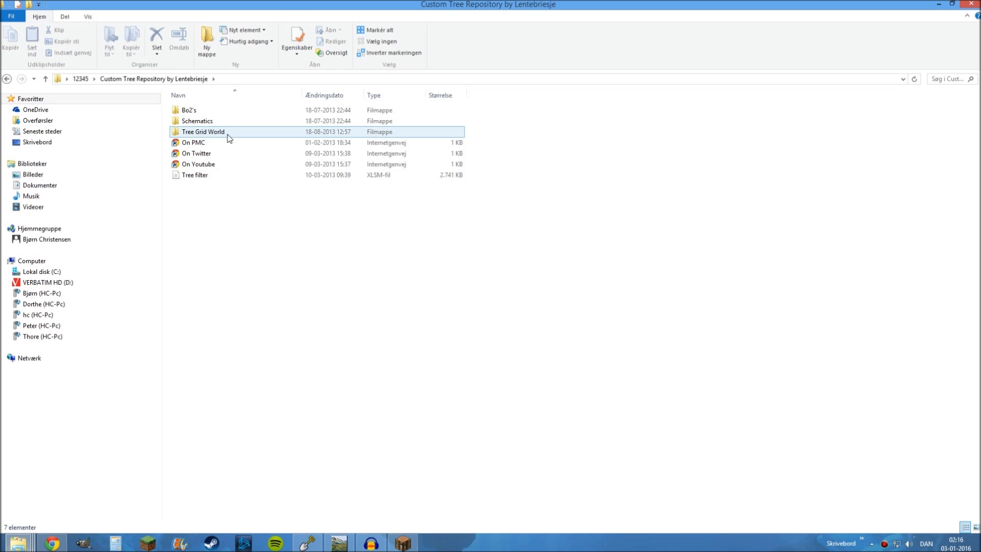
Switch to Minecraft, load the Tree Grip World save, and fly over the grid to examine the custom tree models
{"action": "left_click", "coordinate": [402, 542]}
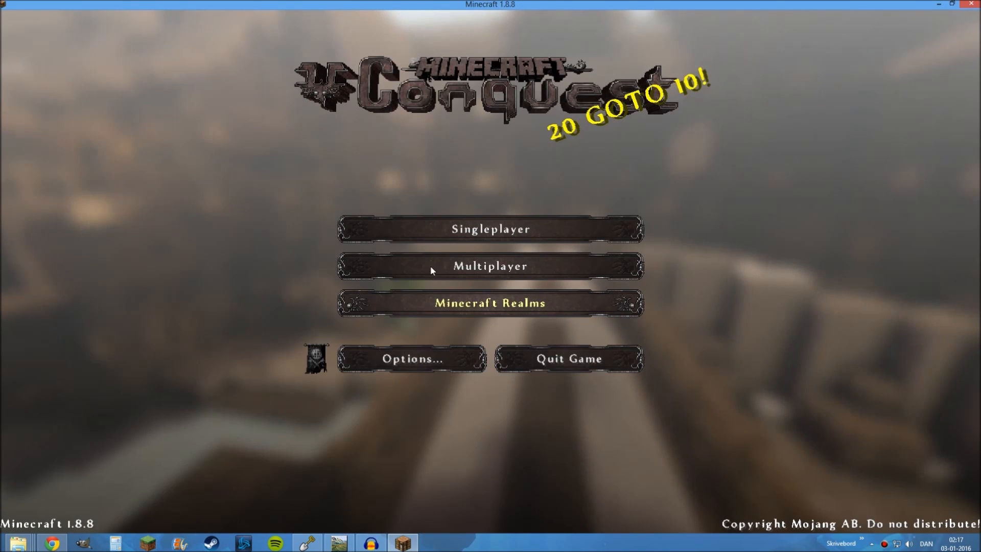
{"action": "left_click", "coordinate": [440, 230]}
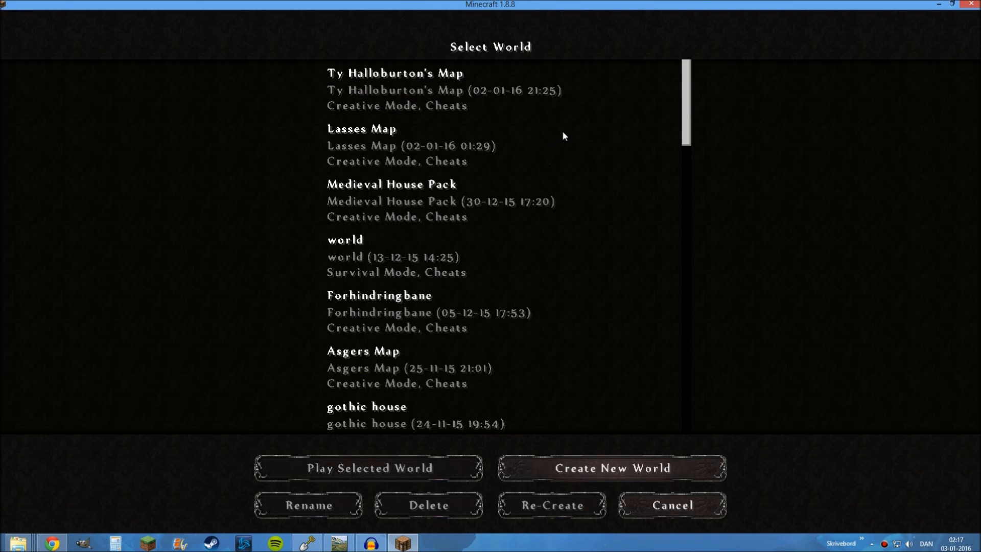
{"action": "left_click_drag", "start_coordinate": [685, 95], "coordinate": [690, 395]}
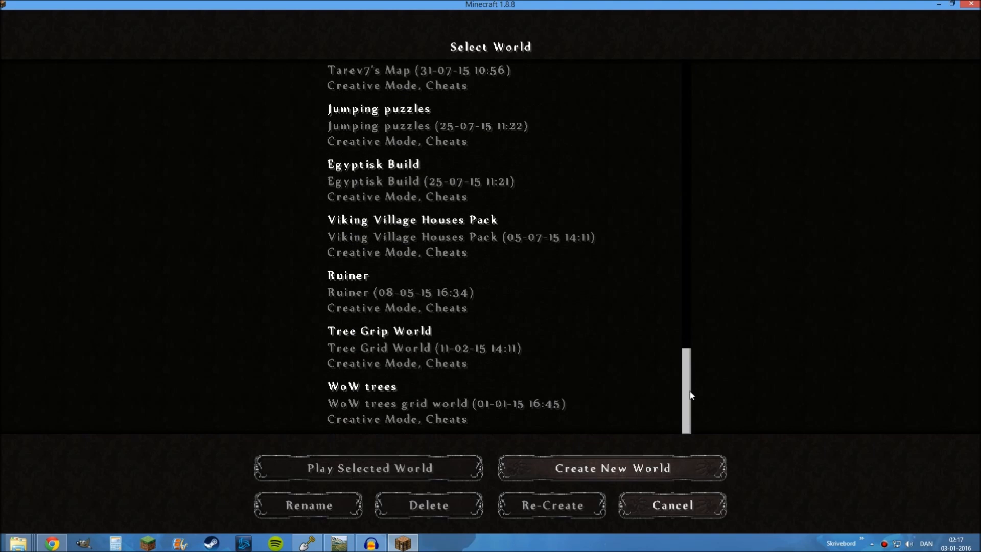
{"action": "left_click", "coordinate": [444, 331]}
{"action": "left_click", "coordinate": [369, 467]}
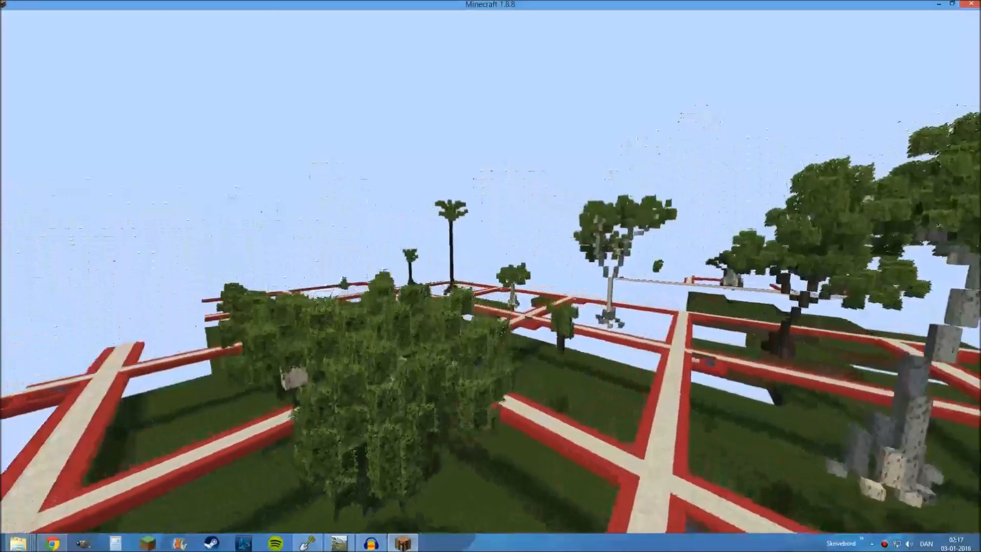
{"action": "key", "text": "w"}
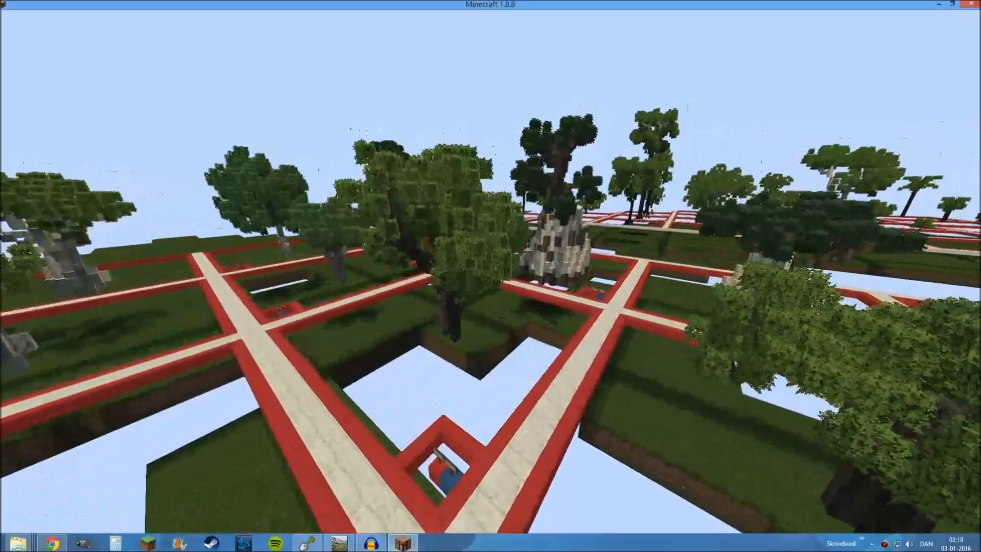
{"action": "key", "text": "Escape"}
Switch to WorldPainter and review the Oak Træer layer's object list and preview, closing its settings without changes
{"action": "left_click", "coordinate": [307, 543]}
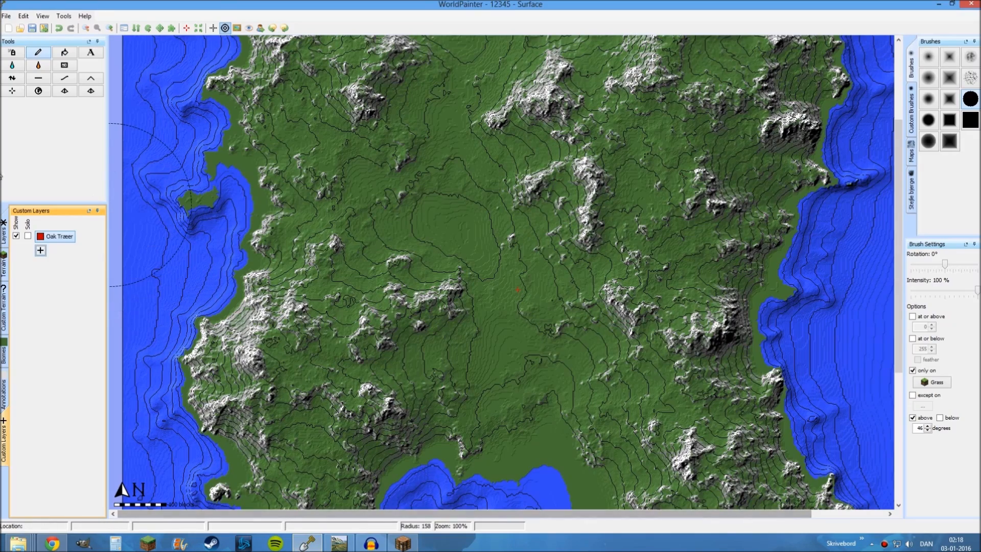
{"action": "right_click", "coordinate": [60, 238]}
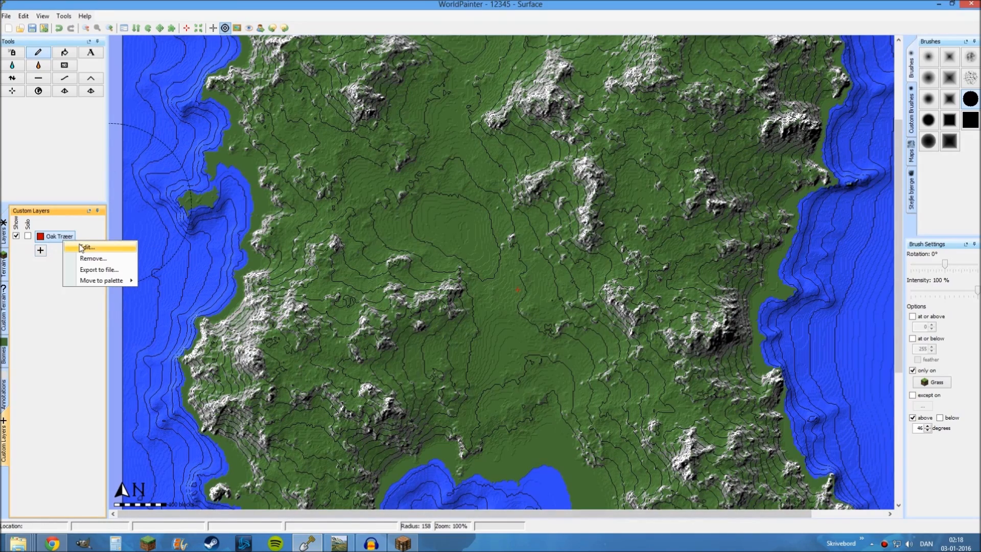
{"action": "left_click", "coordinate": [74, 242]}
{"action": "left_click_drag", "start_coordinate": [450, 167], "coordinate": [450, 98]}
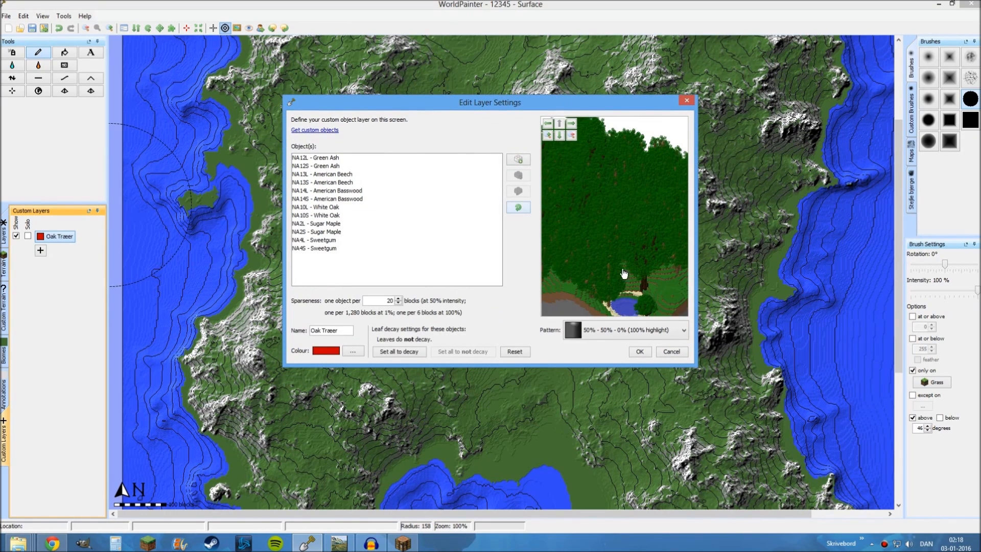
{"action": "left_click", "coordinate": [675, 352]}
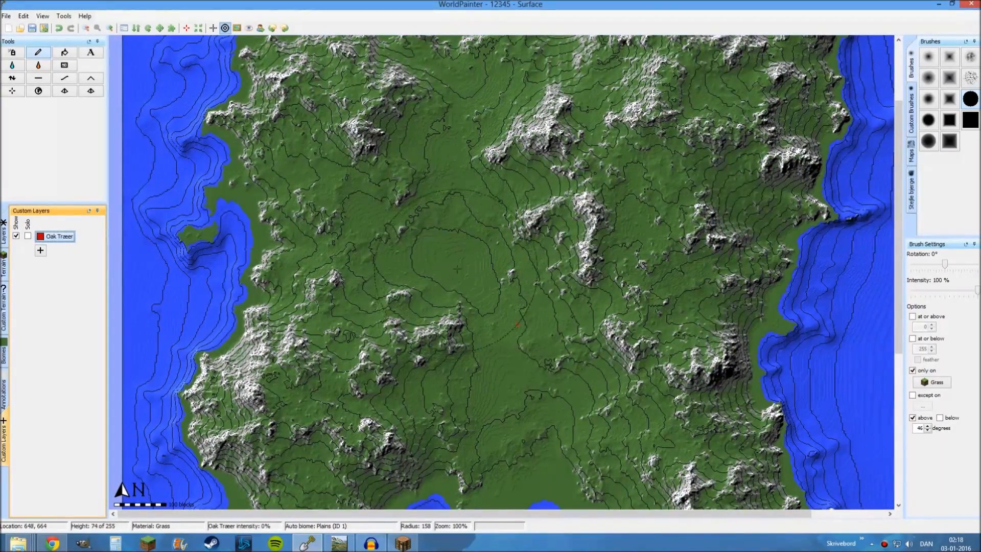
Switch to Chrome and look through the Custom Tree Repository project page on Planet Minecraft, including its author details, description and comments
{"action": "left_click", "coordinate": [52, 543]}
{"action": "left_click", "coordinate": [57, 6]}
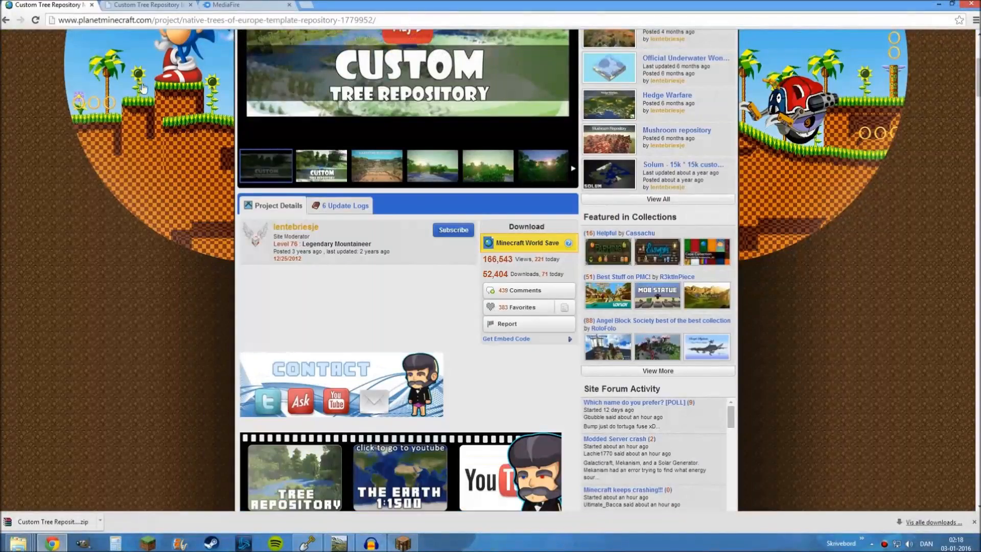
{"action": "scroll", "coordinate": [185, 312], "scroll_direction": "up", "scroll_amount": 4}
{"action": "scroll", "coordinate": [346, 310], "scroll_direction": "down", "scroll_amount": 4}
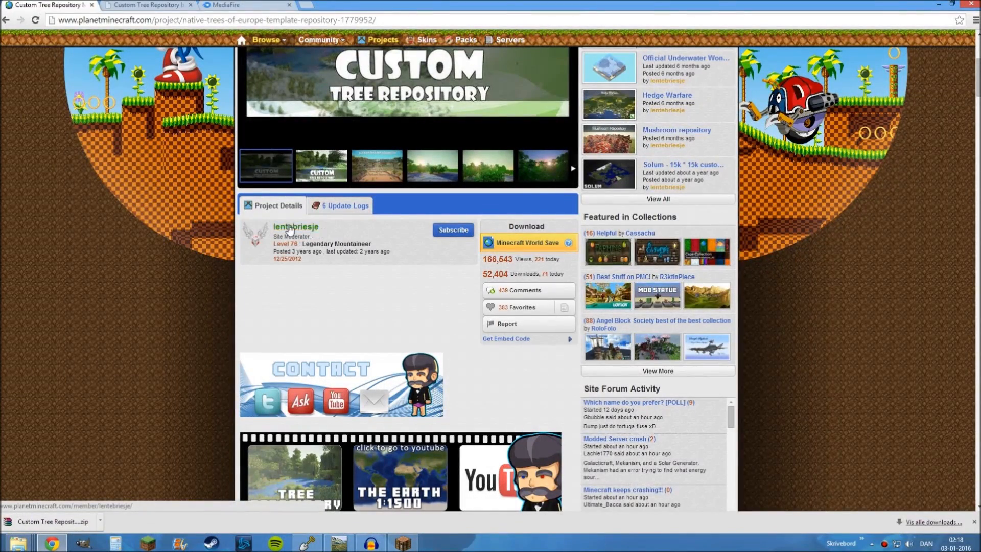
{"action": "scroll", "coordinate": [378, 358], "scroll_direction": "down", "scroll_amount": 4}
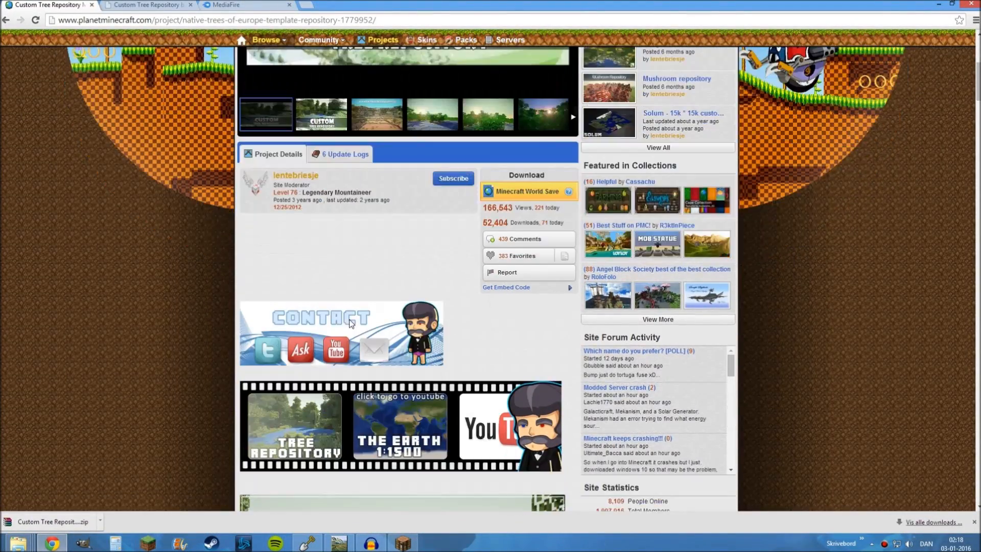
{"action": "scroll", "coordinate": [407, 363], "scroll_direction": "down", "scroll_amount": 15}
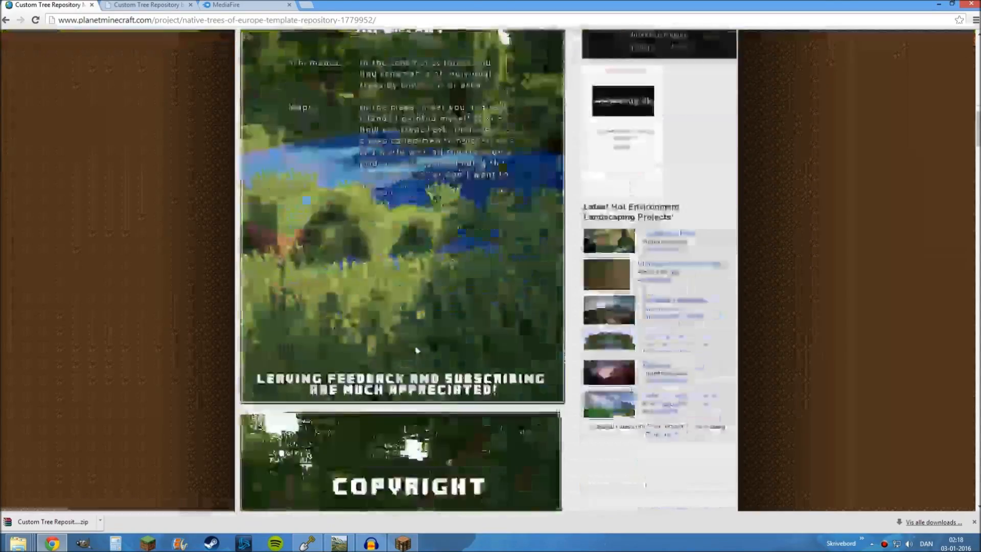
{"action": "scroll", "coordinate": [407, 364], "scroll_direction": "down", "scroll_amount": 10}
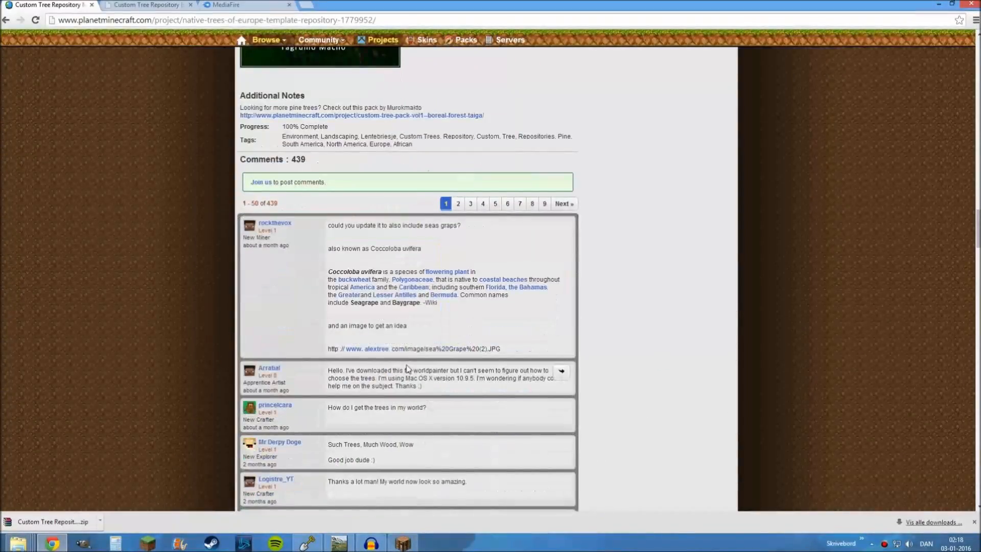
{"action": "scroll", "coordinate": [407, 366], "scroll_direction": "up", "scroll_amount": 20}
{"action": "scroll", "coordinate": [407, 366], "scroll_direction": "up", "scroll_amount": 15}
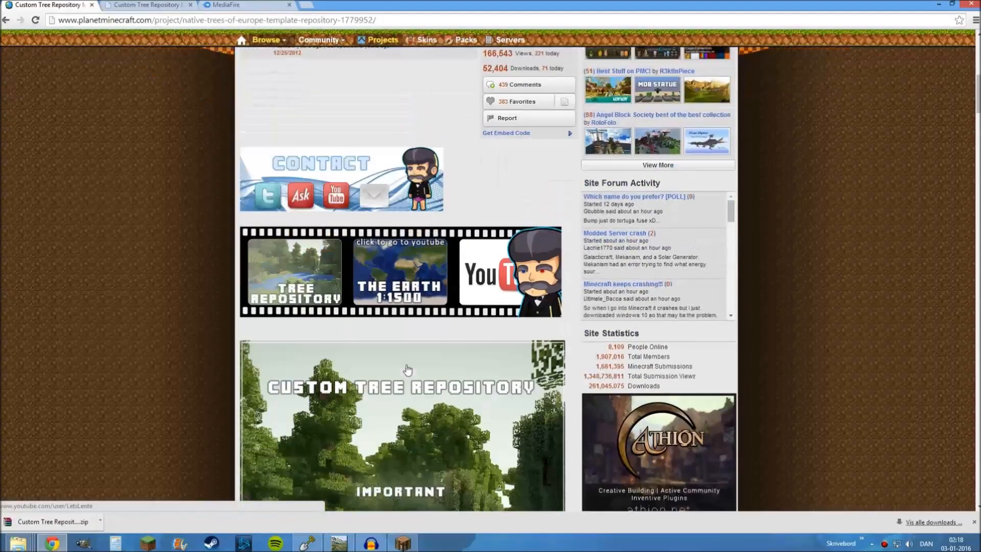
{"action": "scroll", "coordinate": [409, 341], "scroll_direction": "down", "scroll_amount": 2}
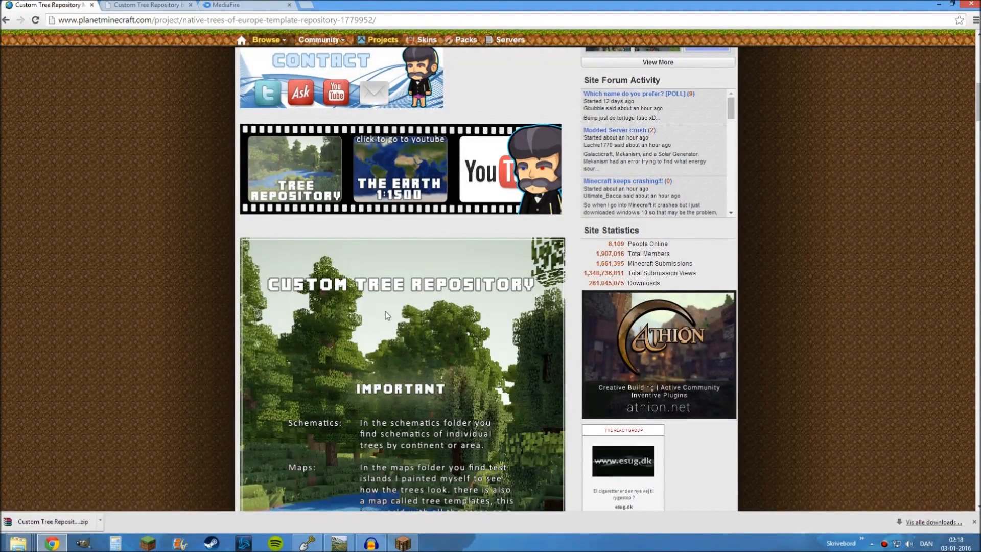
{"action": "scroll", "coordinate": [382, 305], "scroll_direction": "up", "scroll_amount": 10}
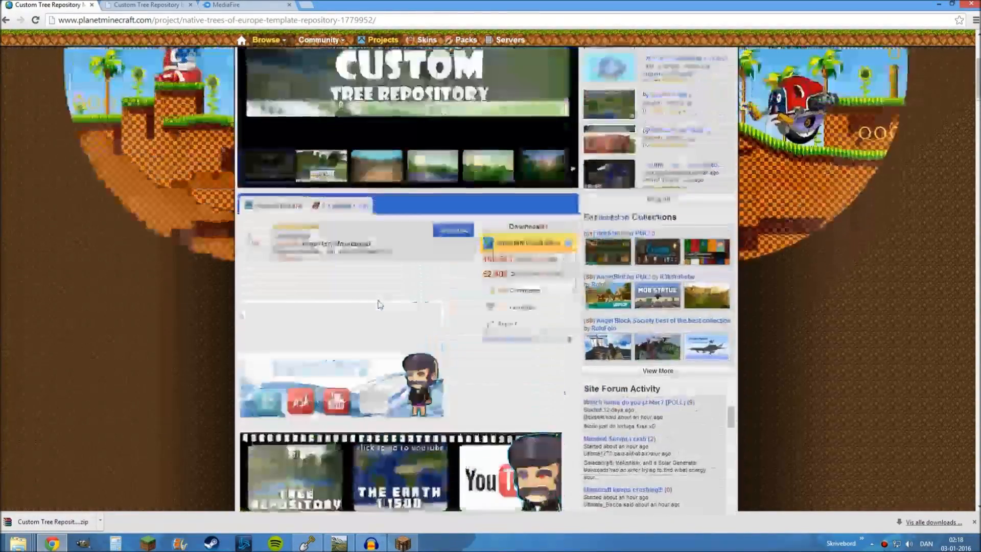
{"action": "scroll", "coordinate": [279, 250], "scroll_direction": "down", "scroll_amount": 7}
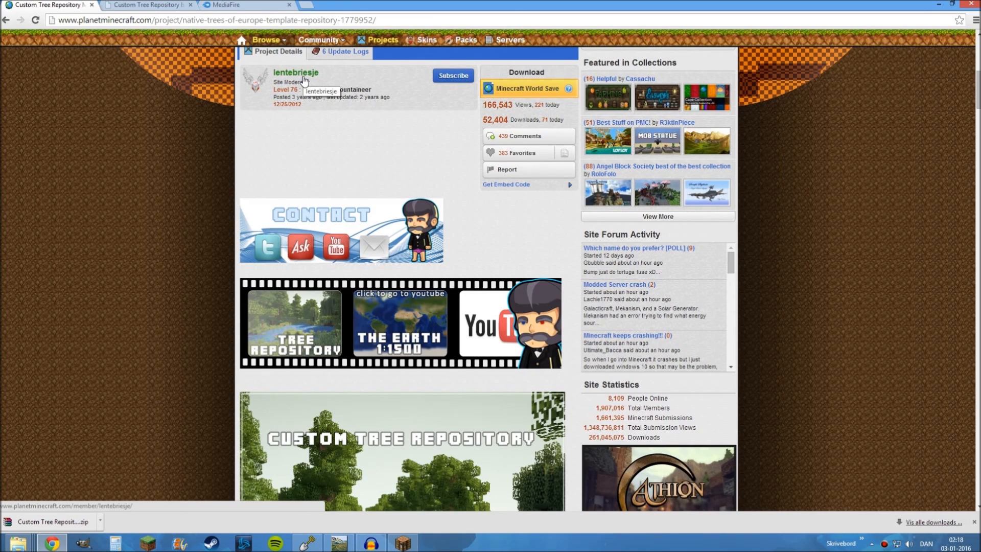
{"action": "scroll", "coordinate": [412, 207], "scroll_direction": "up", "scroll_amount": 8}
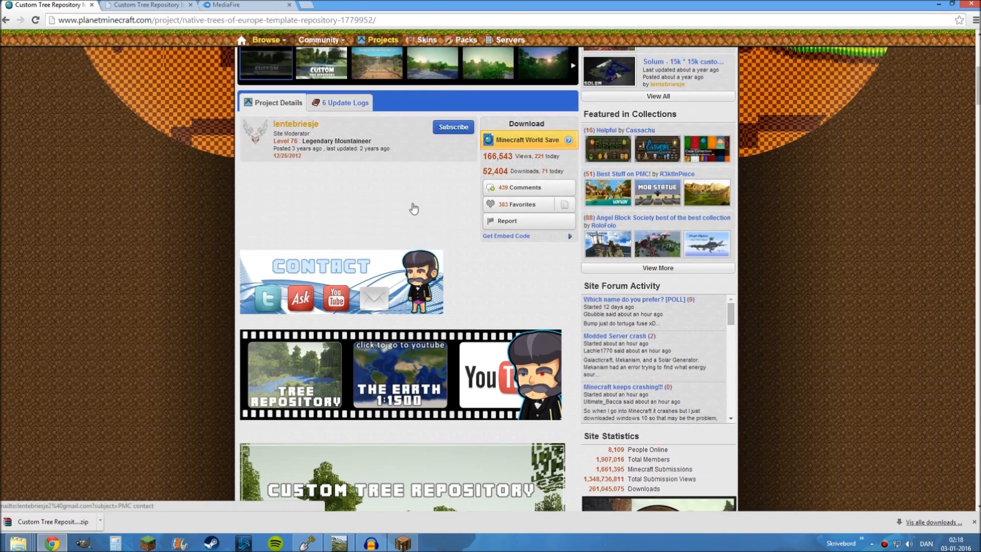
{"action": "scroll", "coordinate": [414, 207], "scroll_direction": "down", "scroll_amount": 7}
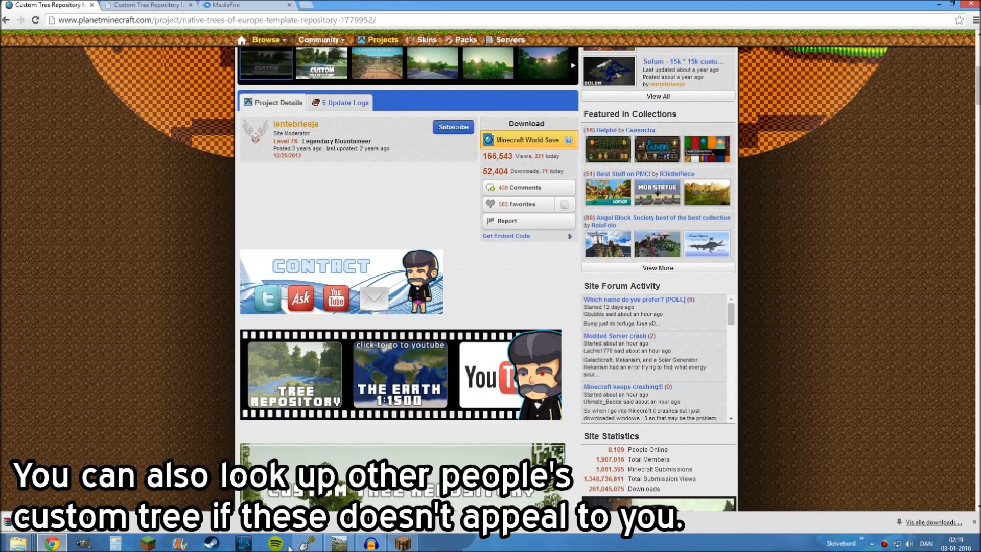
Switch to WorldPainter and import the custom layers Højt Græs and Medium Græs from layer files on drive D
{"action": "left_click", "coordinate": [307, 543]}
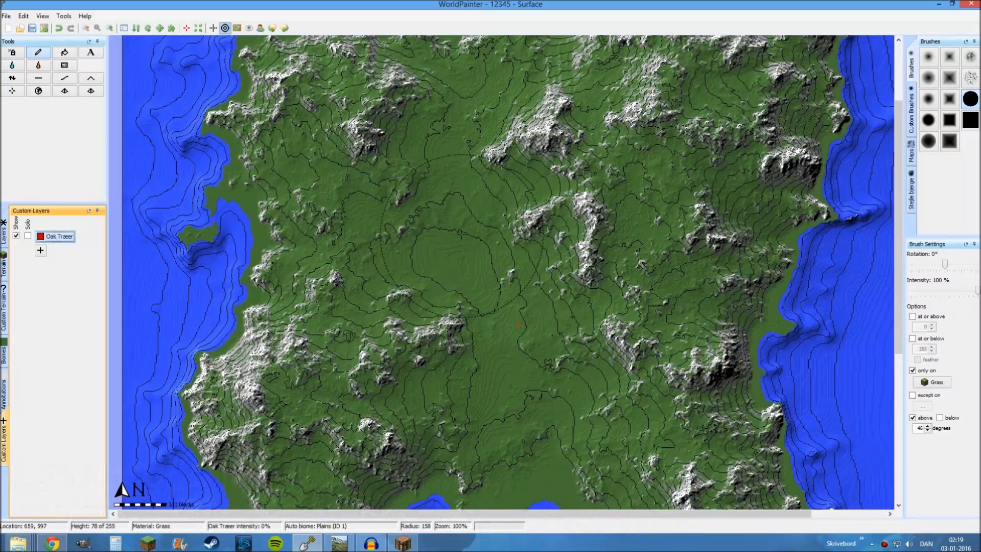
{"action": "middle_click_drag", "start_coordinate": [472, 159], "coordinate": [484, 245]}
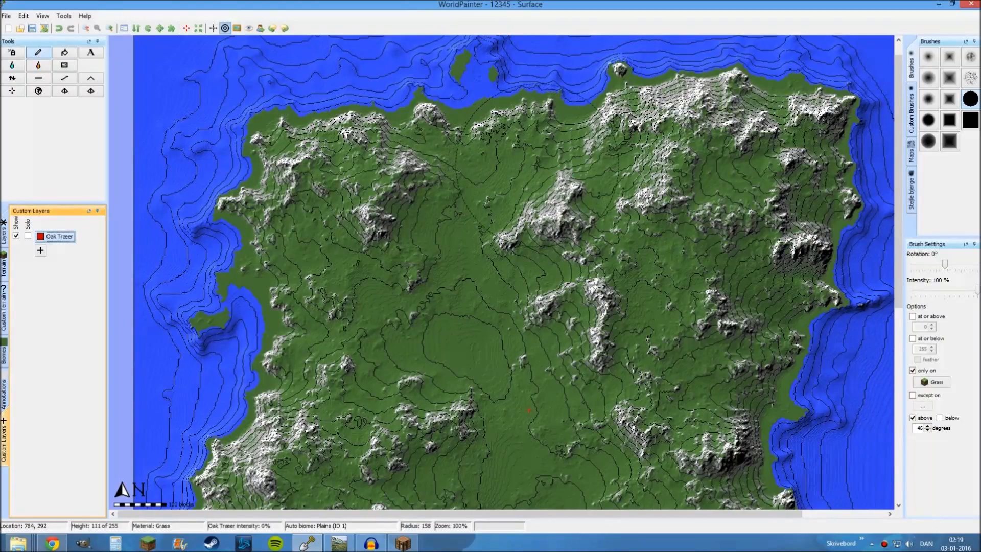
{"action": "middle_click_drag", "start_coordinate": [532, 474], "coordinate": [501, 294]}
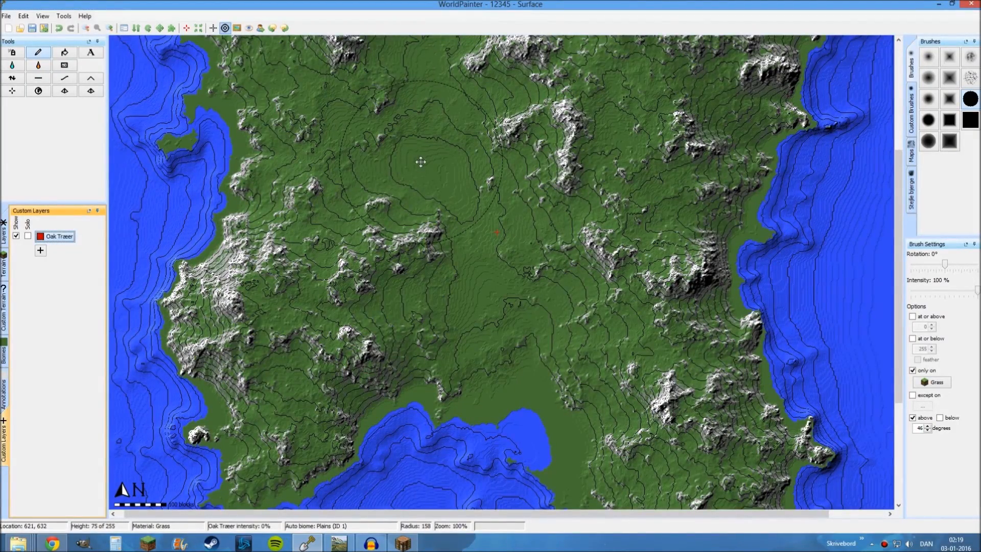
{"action": "middle_click_drag", "start_coordinate": [420, 162], "coordinate": [473, 243]}
{"action": "middle_click_drag", "start_coordinate": [455, 324], "coordinate": [448, 270]}
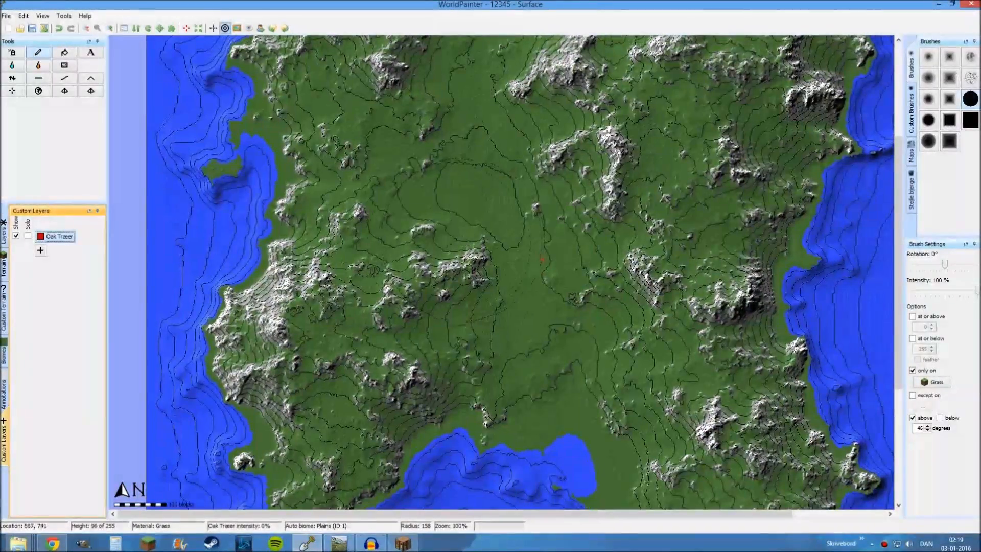
{"action": "left_click", "coordinate": [40, 250]}
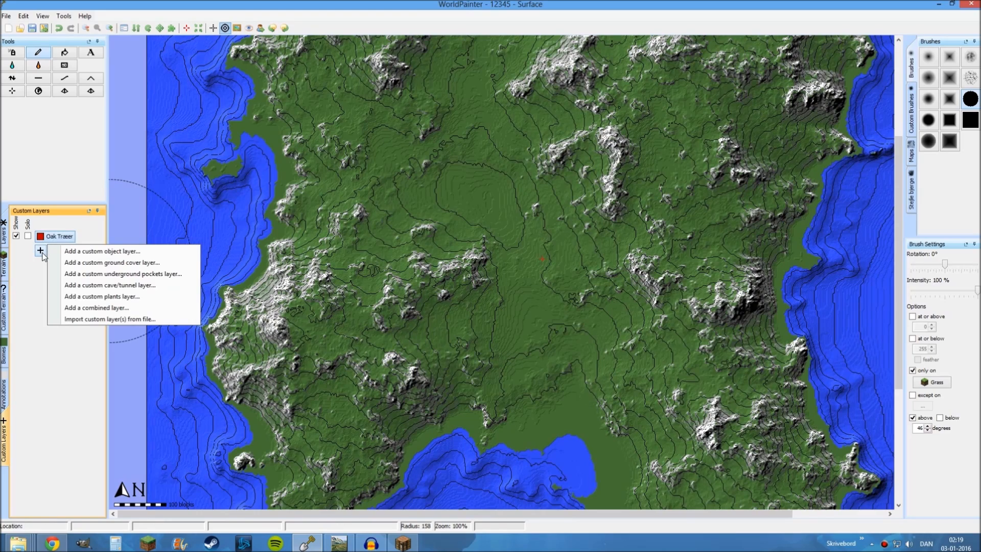
{"action": "left_click", "coordinate": [84, 319]}
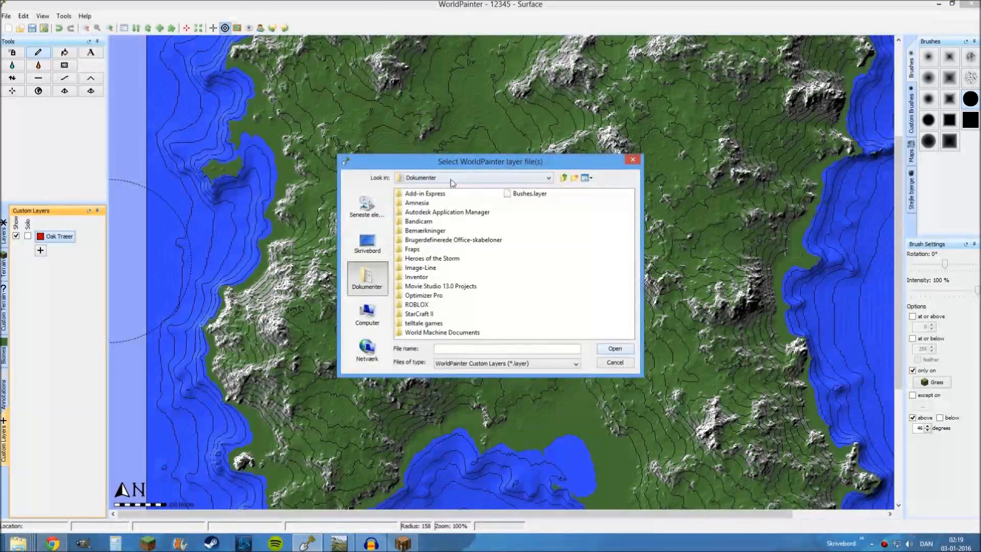
{"action": "left_click", "coordinate": [383, 315]}
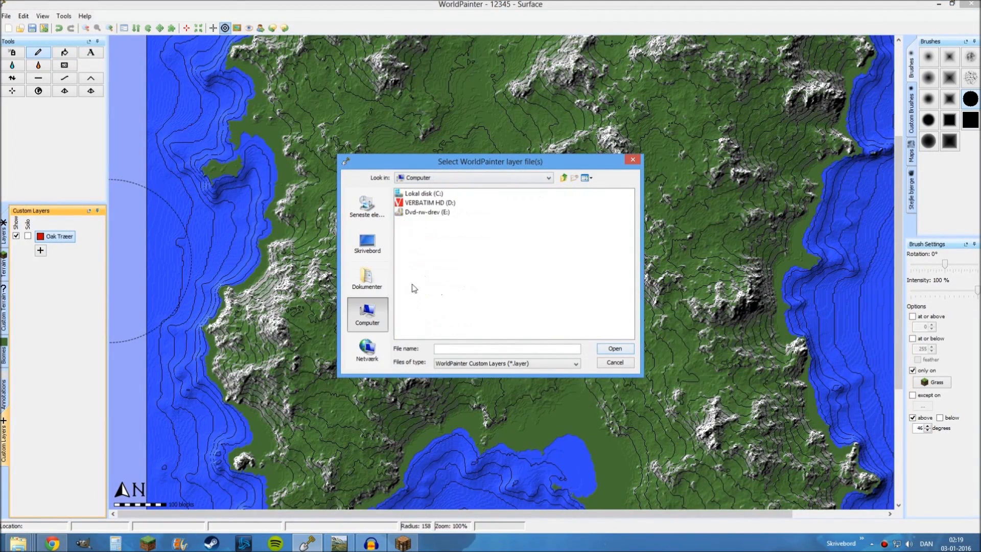
{"action": "left_click", "coordinate": [417, 207]}
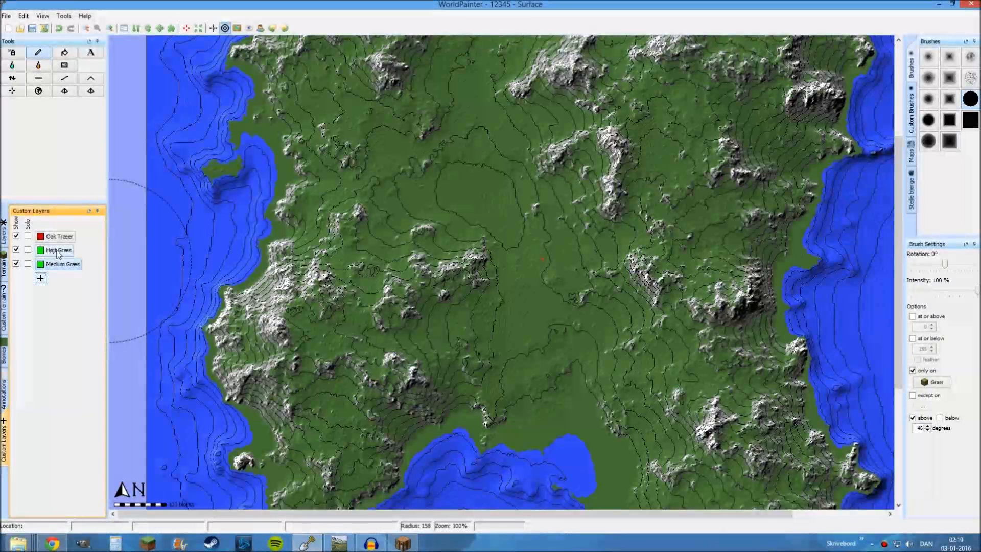
{"action": "left_click", "coordinate": [58, 251]}
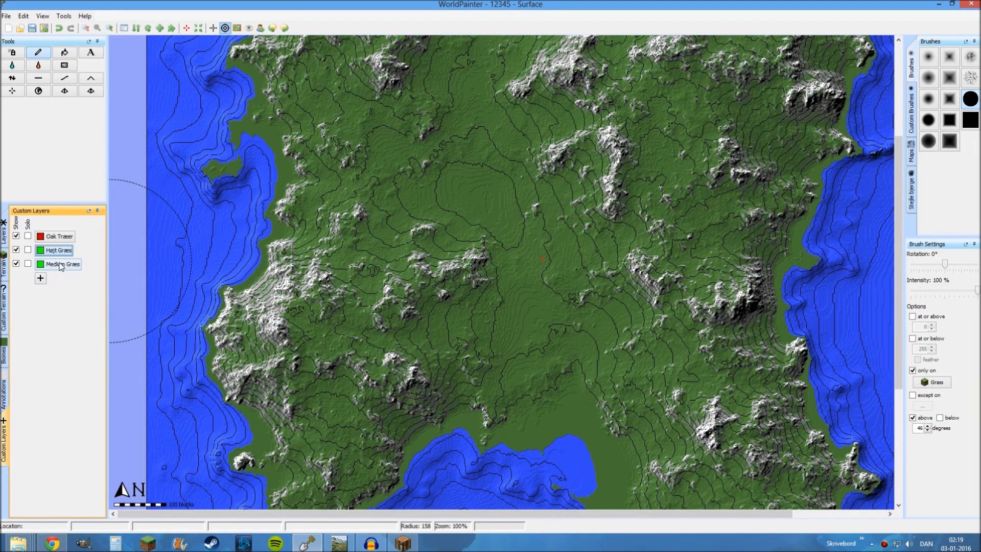
{"action": "left_click", "coordinate": [61, 264]}
{"action": "left_click", "coordinate": [57, 251]}
{"action": "left_click", "coordinate": [68, 262]}
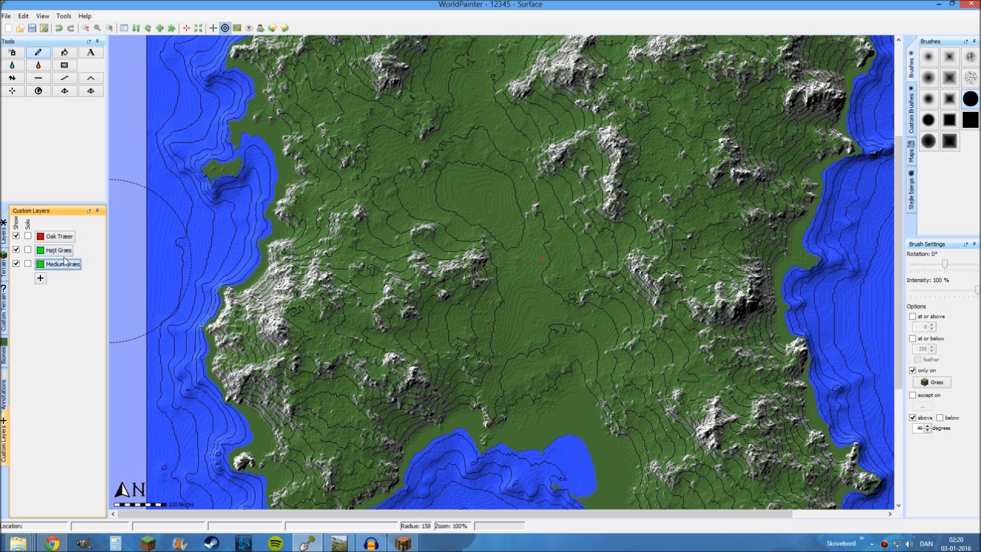
{"action": "left_click", "coordinate": [59, 253]}
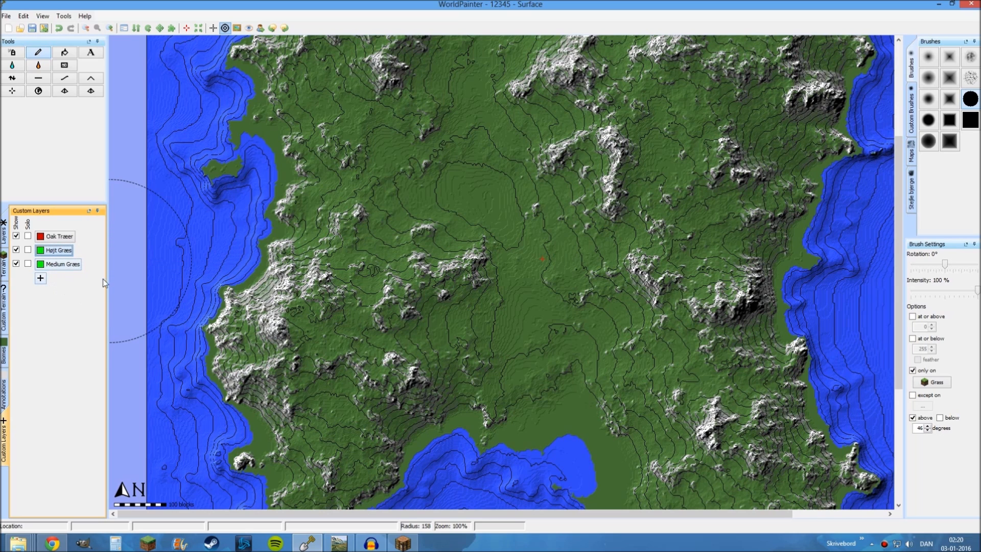
Open the settings for a new custom plants layer to examine its plant options, cancelling without creating it
{"action": "left_click", "coordinate": [40, 279]}
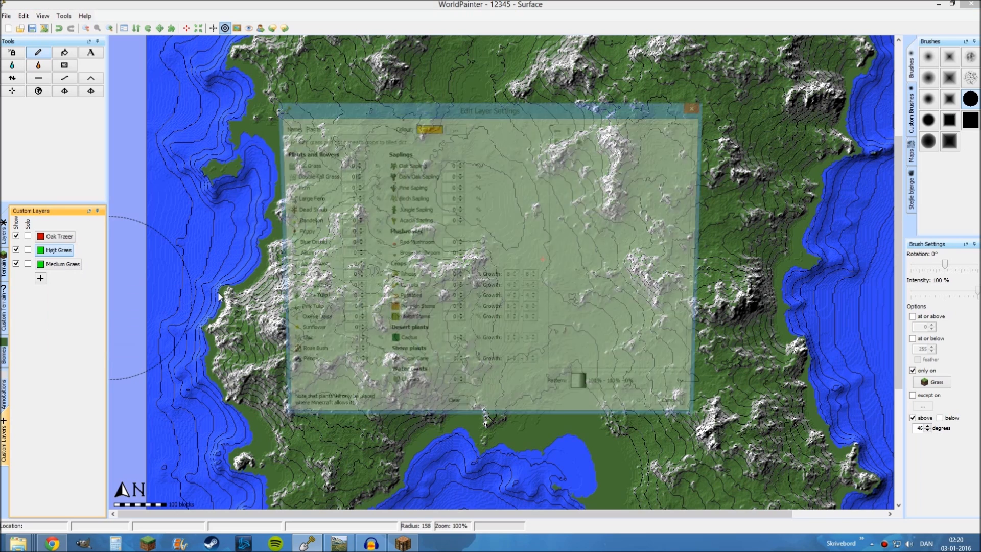
{"action": "key", "text": "Return"}
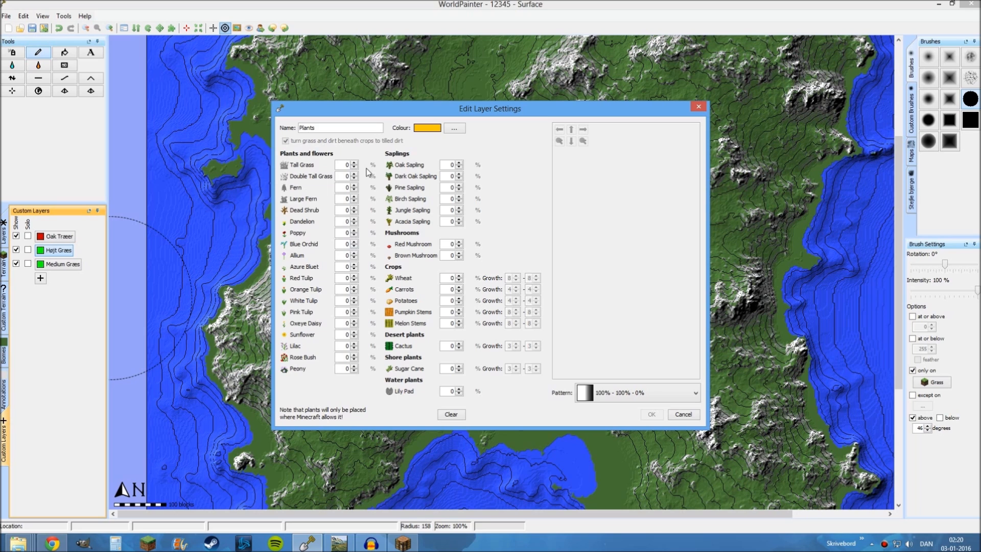
{"action": "left_click", "coordinate": [683, 413]}
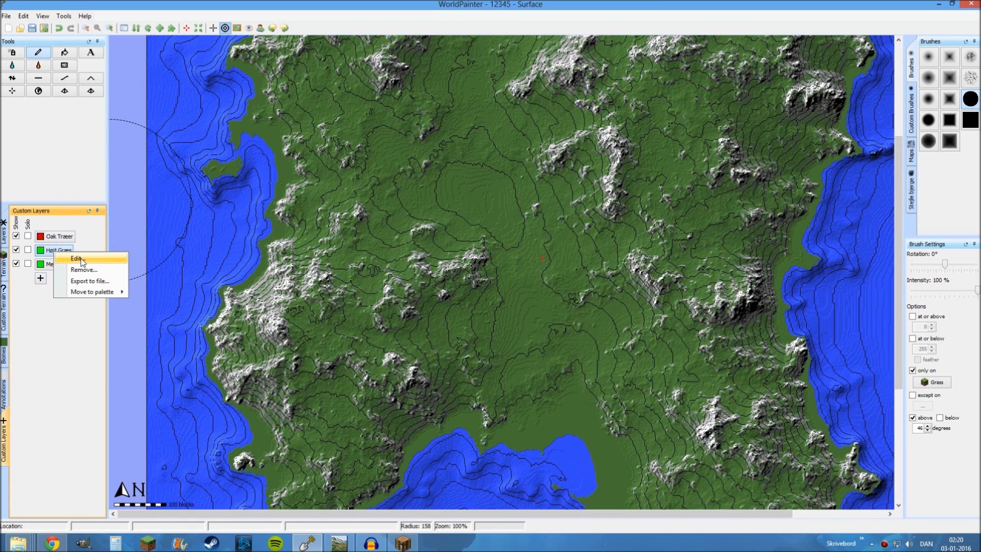
Review the plant percentages and previews of the Højt Græs and Medium Græs layers, closing both without changes
{"action": "left_click", "coordinate": [78, 258]}
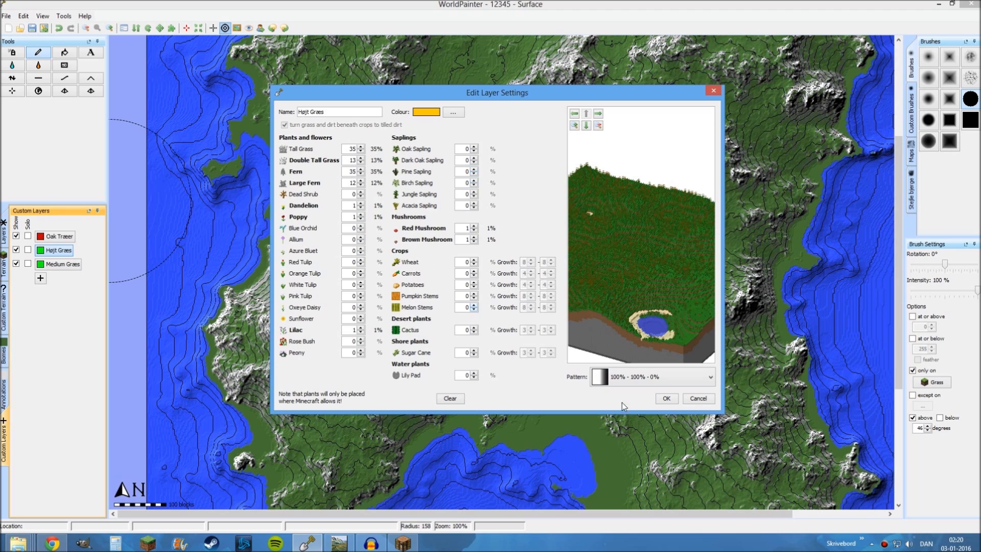
{"action": "left_click", "coordinate": [697, 398]}
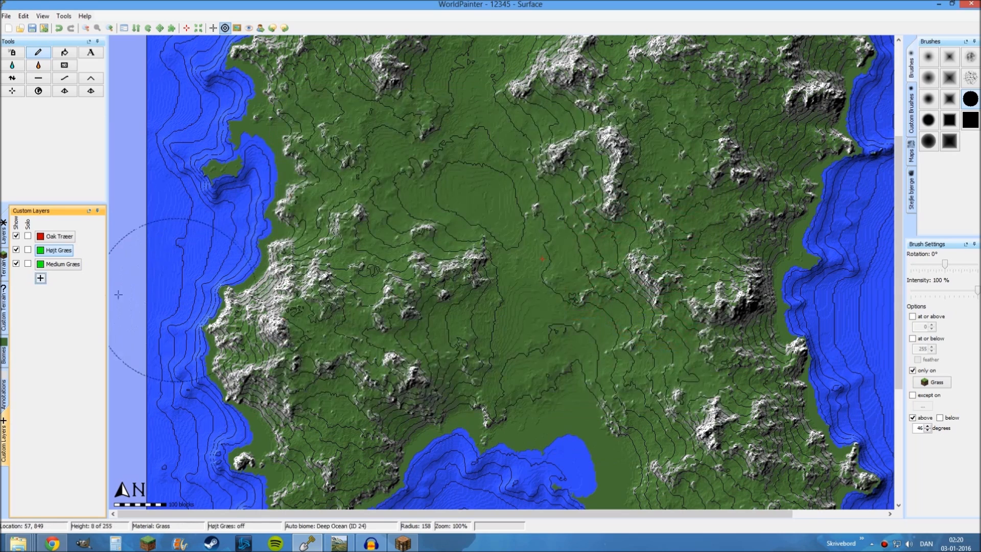
{"action": "right_click", "coordinate": [61, 265]}
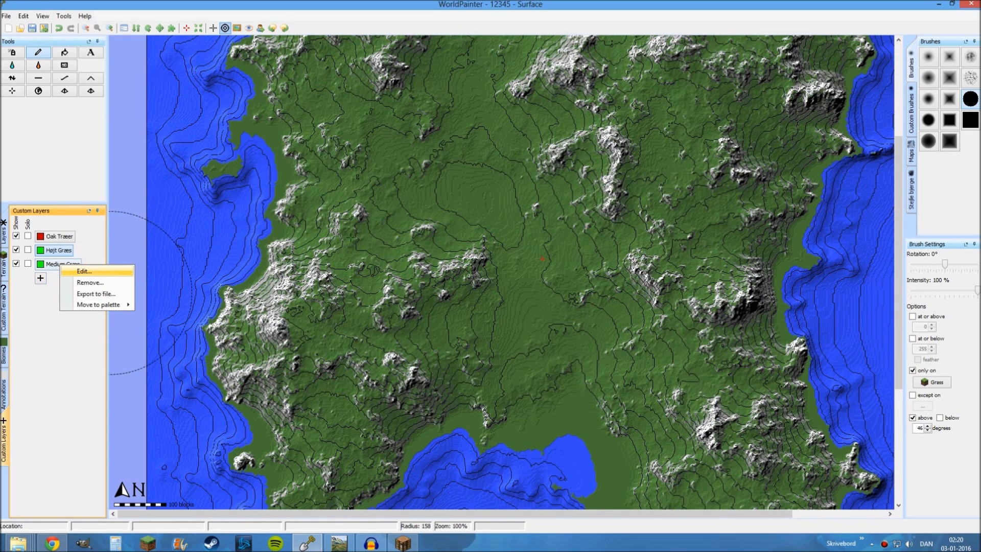
{"action": "left_click", "coordinate": [84, 270]}
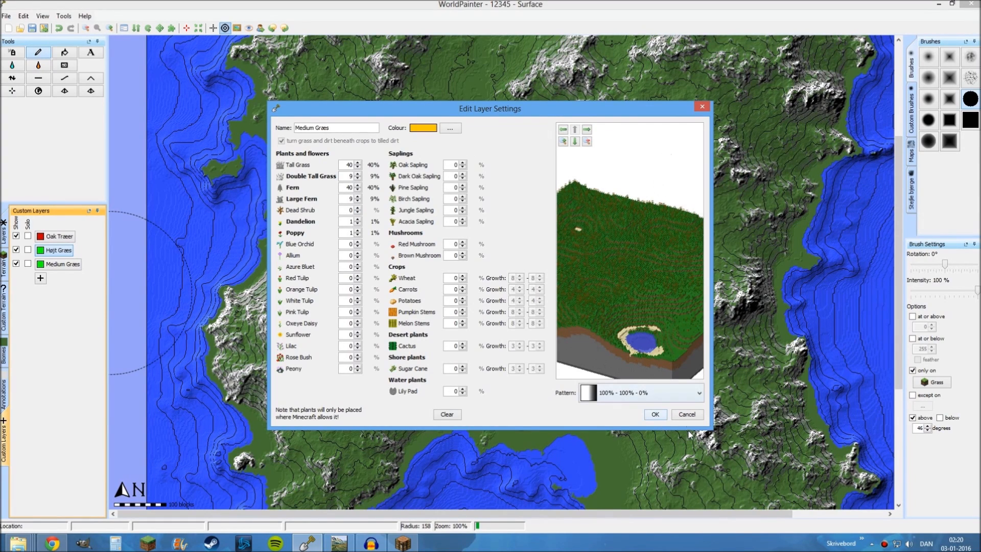
{"action": "left_click", "coordinate": [687, 414]}
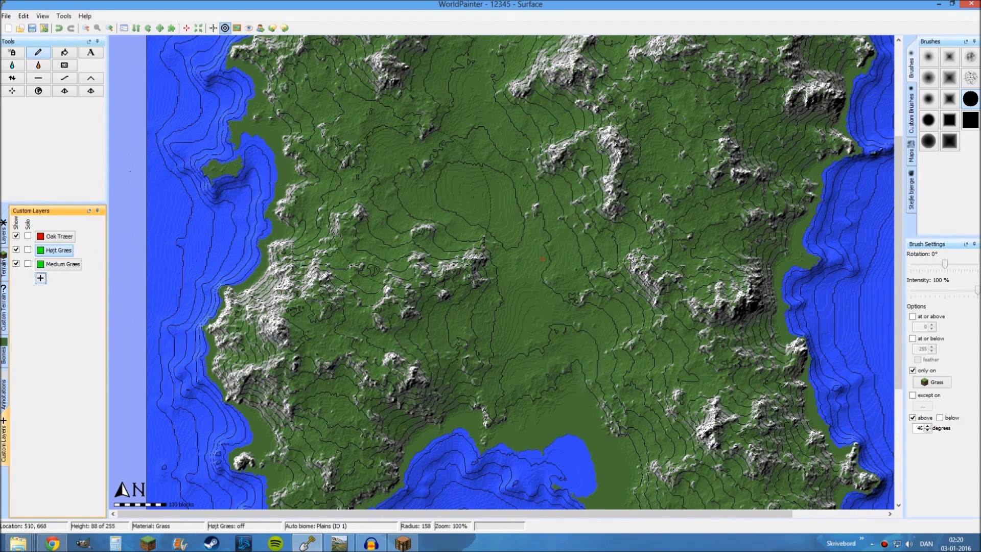
Remove the outermost tiles along the map's east and south edges and close the tile editor
{"action": "scroll", "coordinate": [500, 272], "scroll_direction": "down", "scroll_amount": 1}
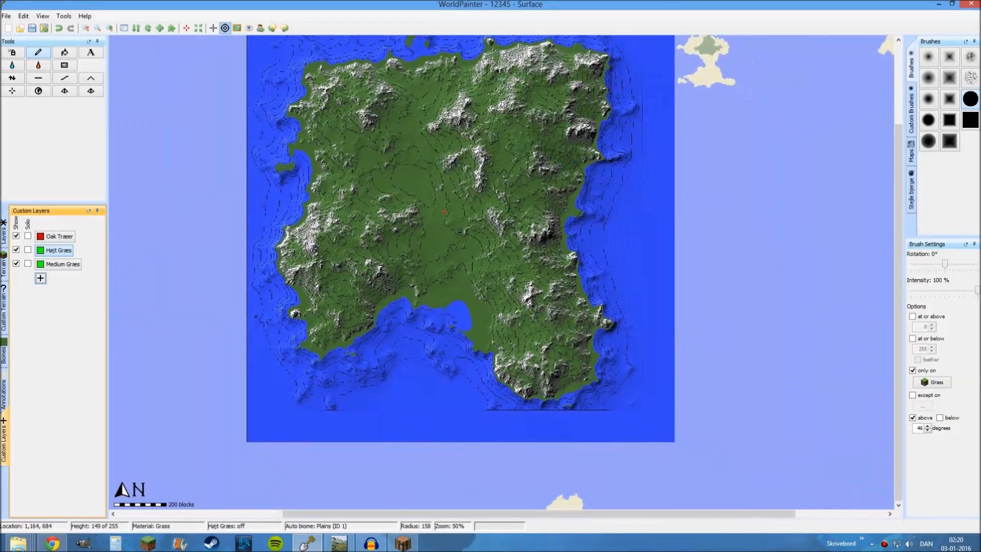
{"action": "mouse_move", "coordinate": [544, 189]}
{"action": "middle_mouse_down"}
{"action": "mouse_move", "coordinate": [547, 146]}
{"action": "mouse_move", "coordinate": [592, 240]}
{"action": "middle_mouse_up"}
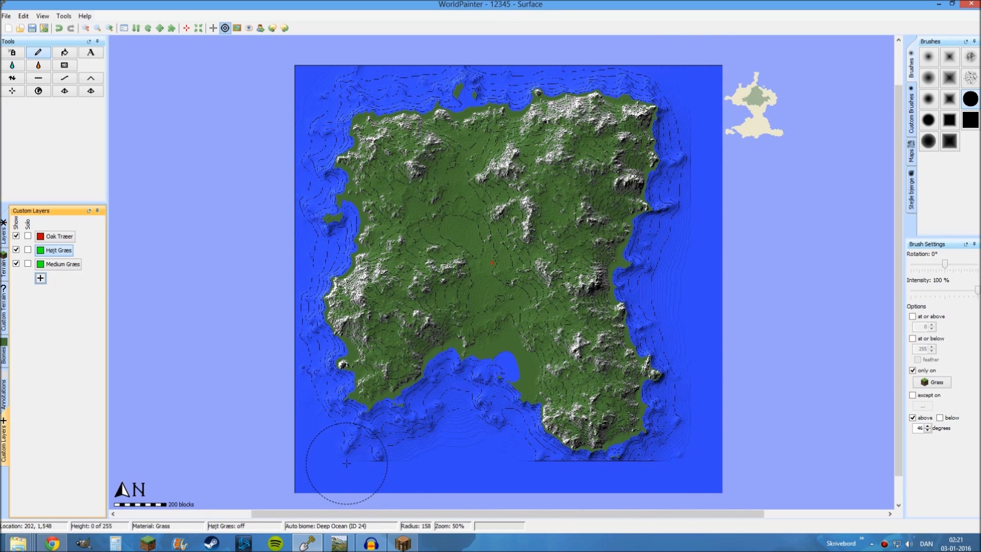
{"action": "left_click", "coordinate": [172, 28]}
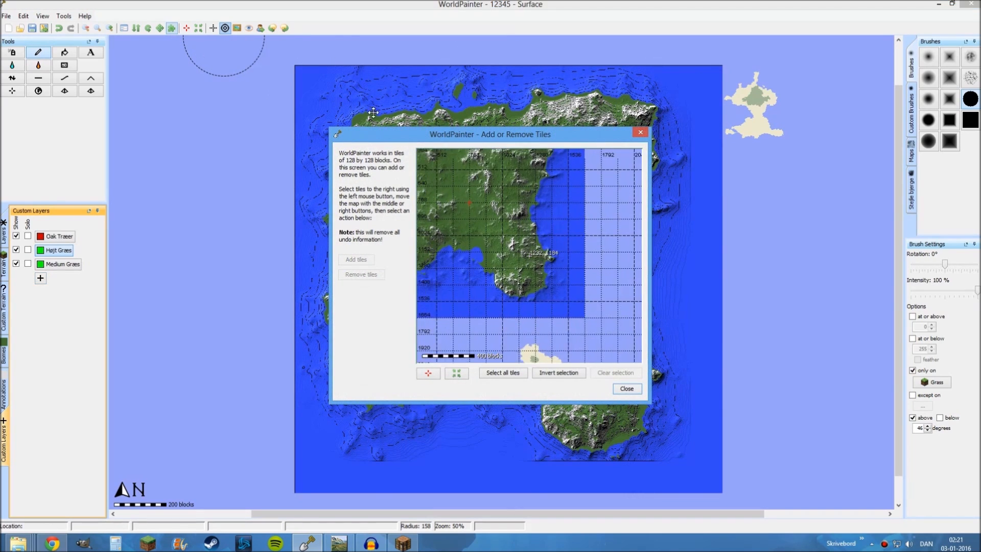
{"action": "scroll", "coordinate": [510, 219], "scroll_direction": "down", "scroll_amount": 1}
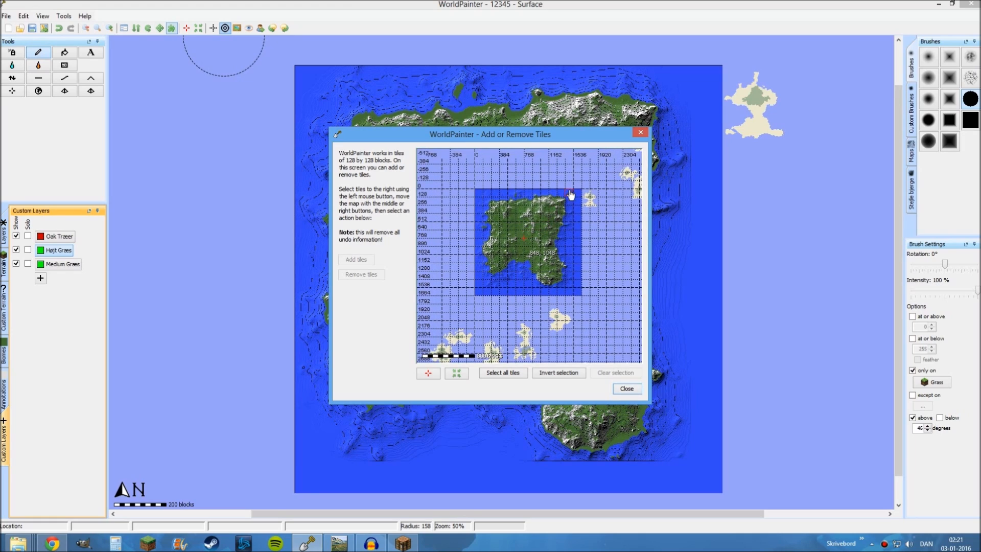
{"action": "mouse_move", "coordinate": [577, 195]}
{"action": "left_mouse_down"}
{"action": "mouse_move", "coordinate": [577, 296]}
{"action": "mouse_move", "coordinate": [477, 294]}
{"action": "left_mouse_up"}
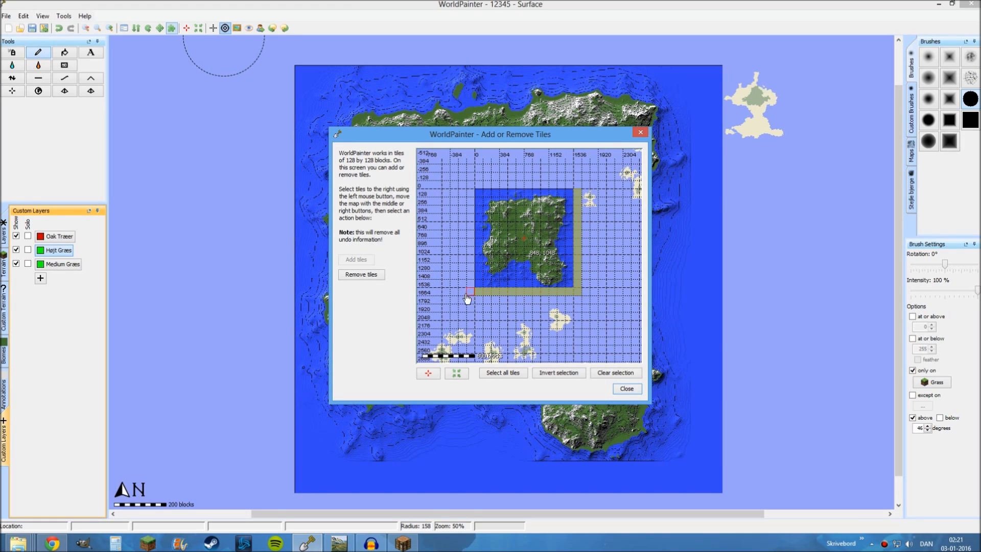
{"action": "left_click", "coordinate": [359, 277]}
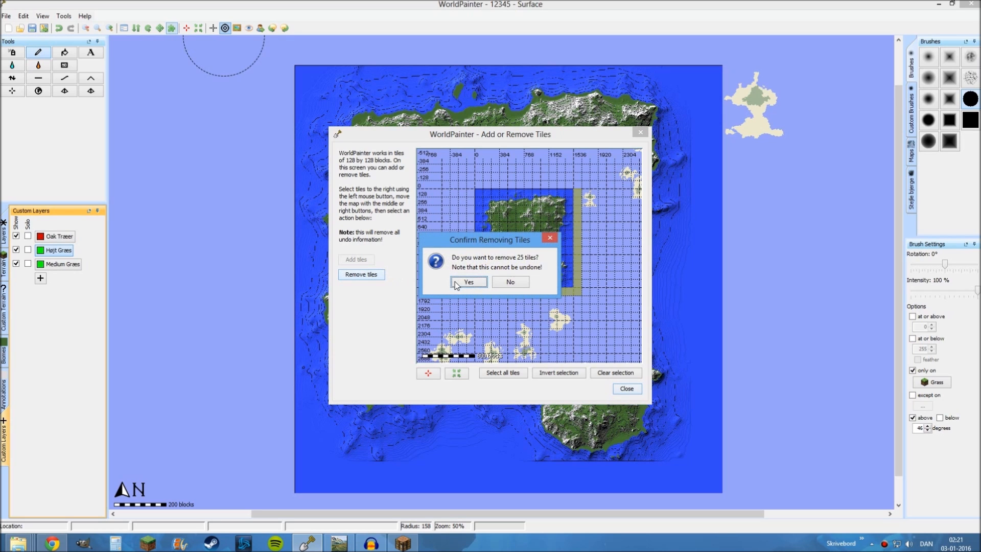
{"action": "left_click", "coordinate": [465, 284]}
{"action": "left_click", "coordinate": [634, 389]}
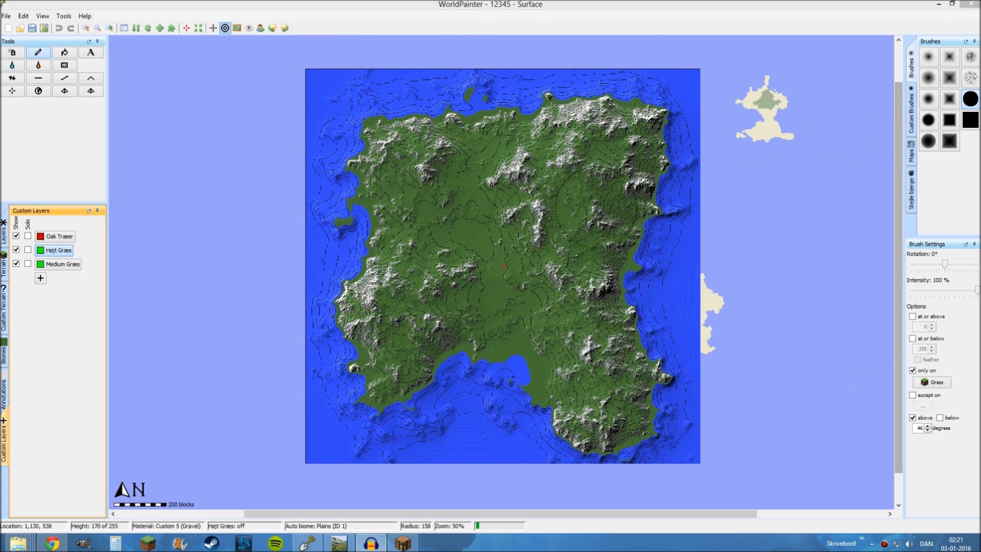
Choose the solid square brush and try out sizes over the island, finishing at a radius of 56
{"action": "middle_click_drag", "start_coordinate": [563, 264], "coordinate": [584, 269]}
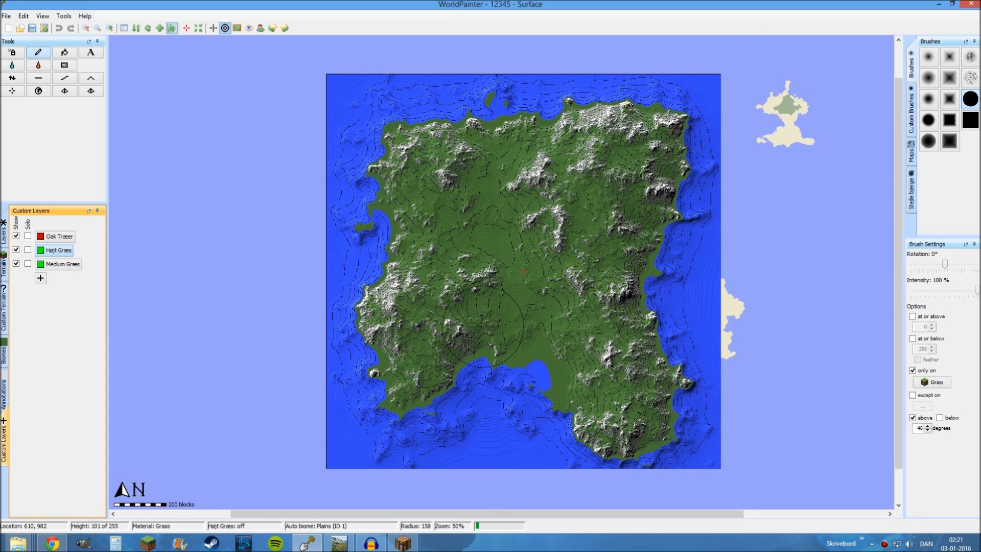
{"action": "mouse_move", "coordinate": [530, 230]}
{"action": "middle_mouse_down"}
{"action": "mouse_move", "coordinate": [525, 222]}
{"action": "mouse_move", "coordinate": [535, 234]}
{"action": "middle_mouse_up"}
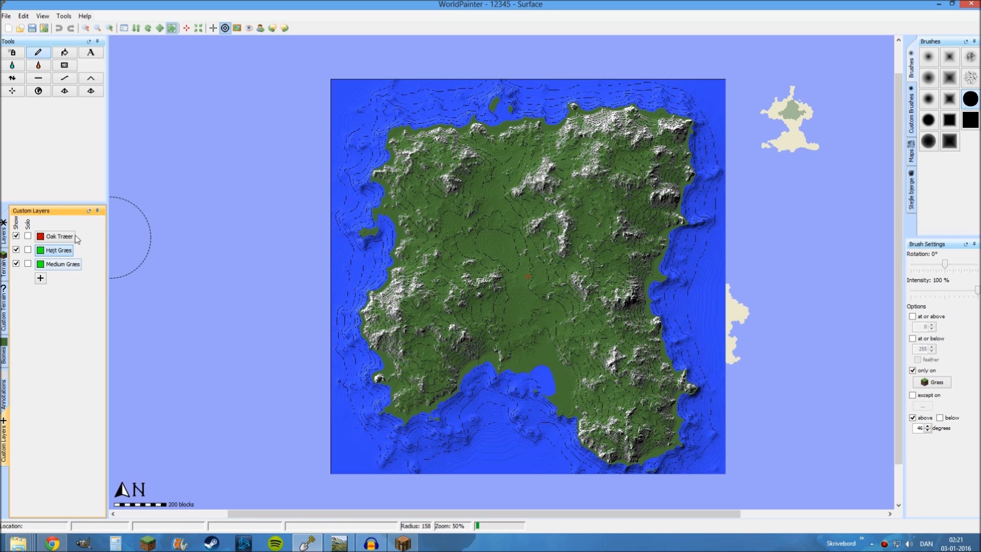
{"action": "left_click", "coordinate": [970, 120]}
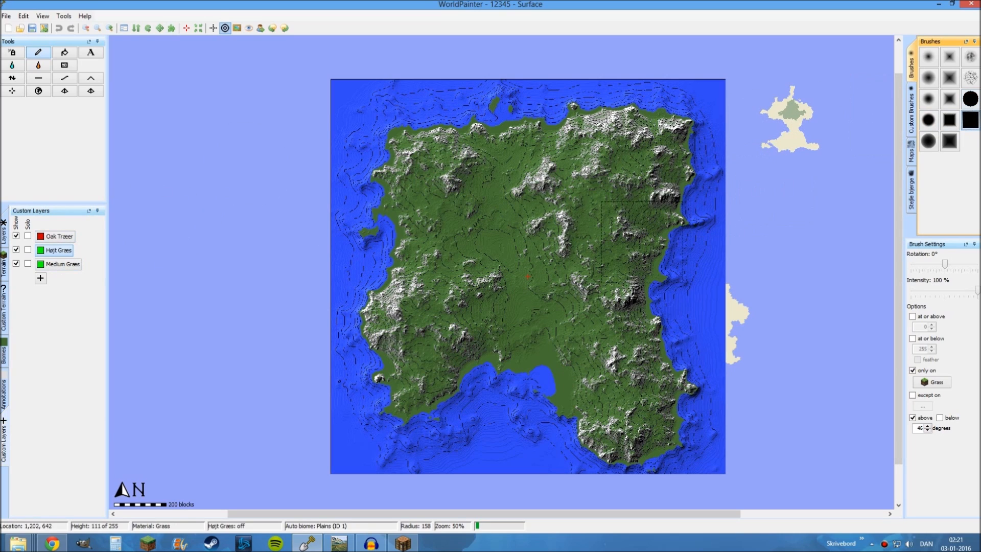
{"action": "scroll", "coordinate": [540, 253], "scroll_direction": "up", "scroll_amount": 4}
{"action": "scroll", "coordinate": [541, 253], "scroll_direction": "up", "scroll_amount": 6}
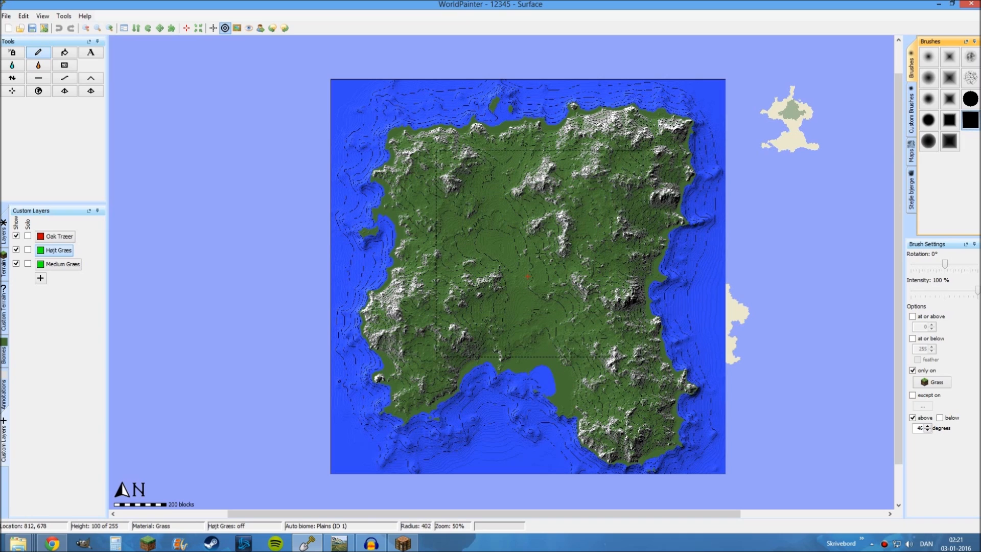
{"action": "scroll", "coordinate": [539, 253], "scroll_direction": "up", "scroll_amount": 7}
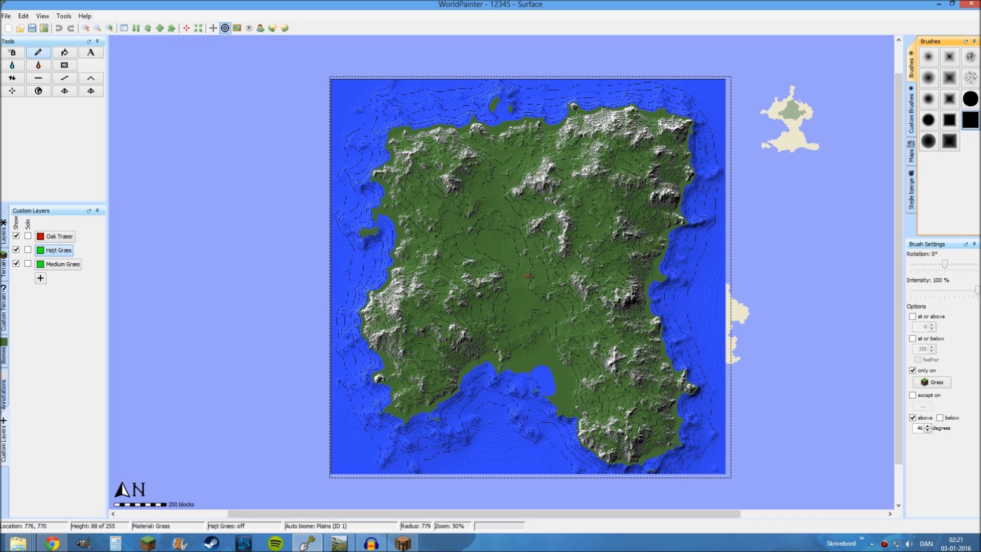
{"action": "scroll", "coordinate": [527, 276], "scroll_direction": "down", "scroll_amount": 12}
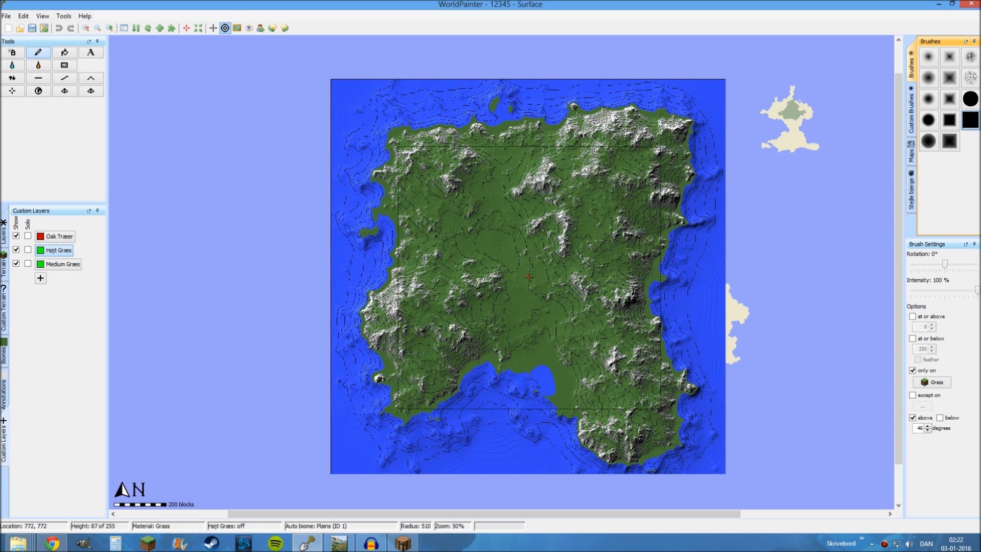
{"action": "scroll", "coordinate": [528, 276], "scroll_direction": "down", "scroll_amount": 4}
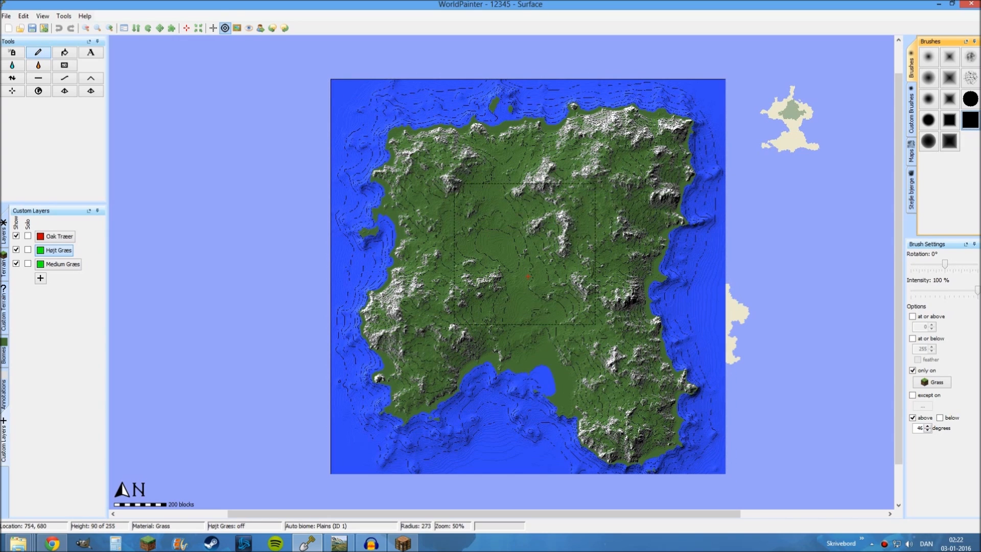
{"action": "scroll", "coordinate": [527, 277], "scroll_direction": "up", "scroll_amount": 1}
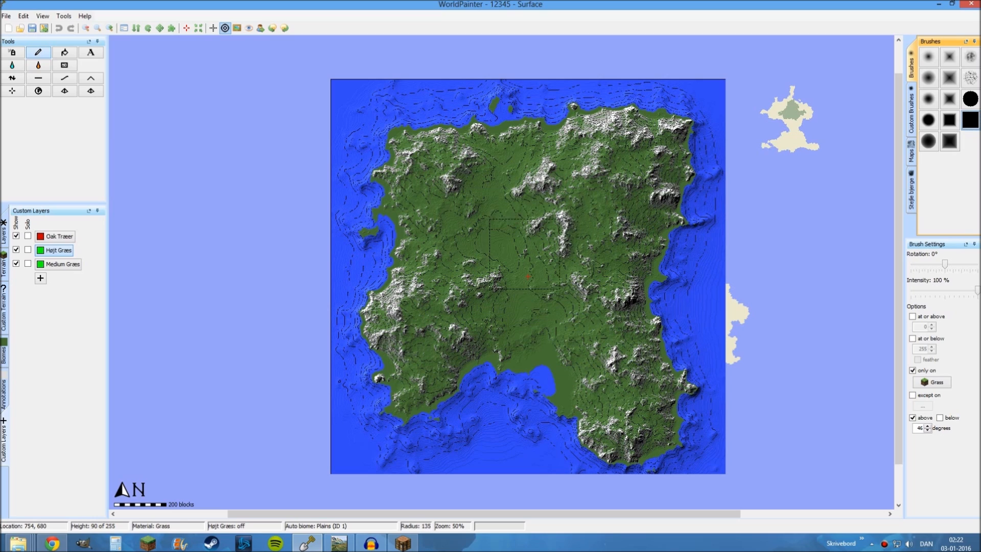
{"action": "scroll", "coordinate": [525, 253], "scroll_direction": "down", "scroll_amount": 12}
{"action": "scroll", "coordinate": [521, 247], "scroll_direction": "down", "scroll_amount": 1}
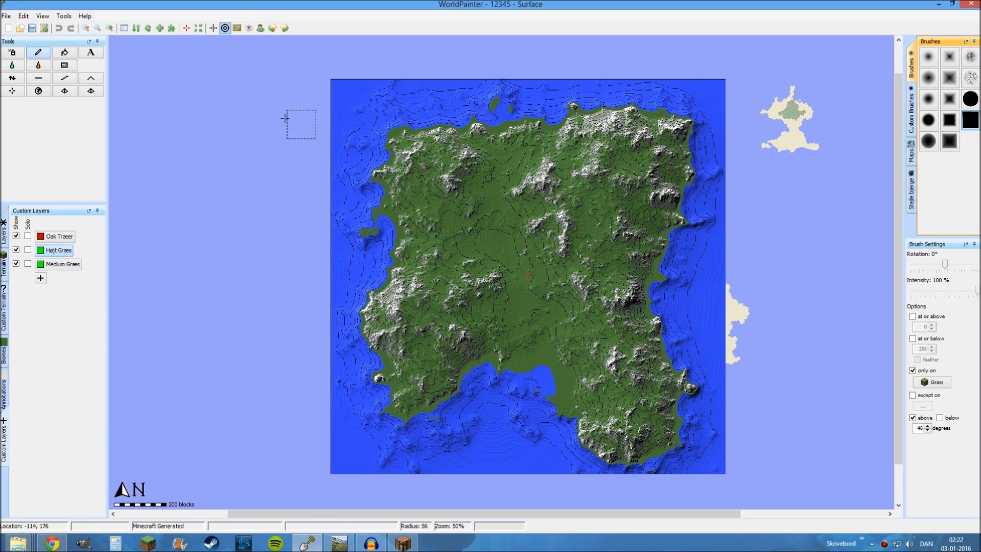
Check the maximum brush size in the preferences and close them
{"action": "left_click", "coordinate": [25, 17]}
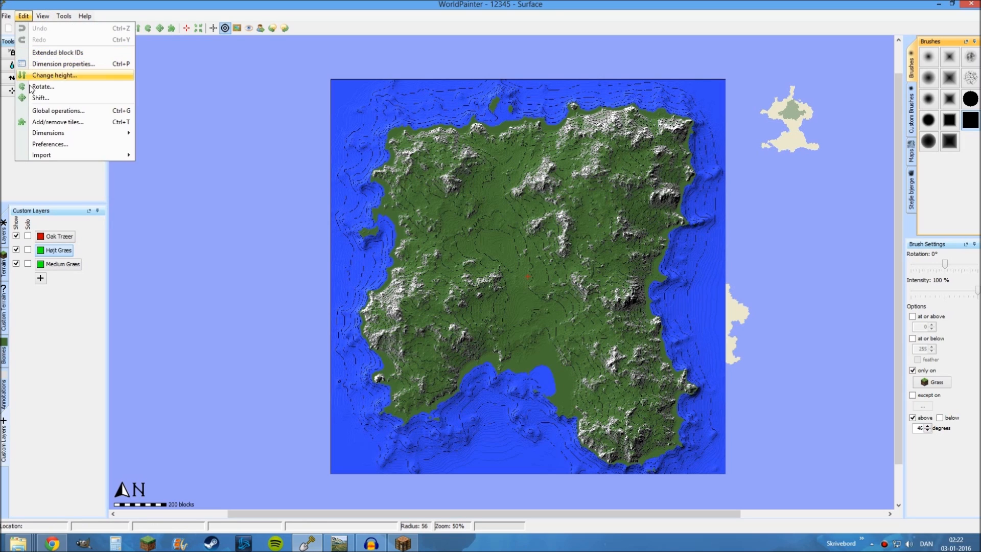
{"action": "mouse_move", "coordinate": [43, 17]}
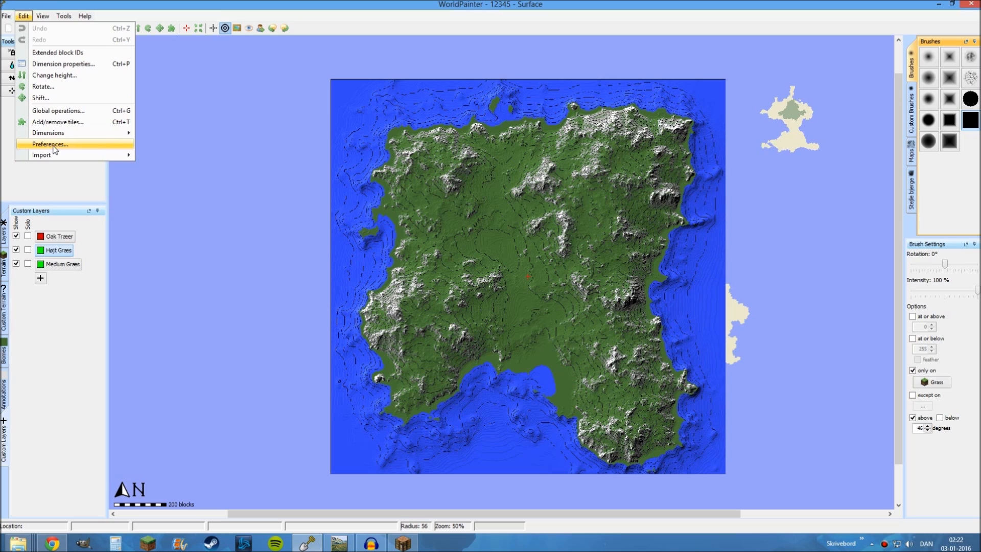
{"action": "left_click", "coordinate": [51, 145]}
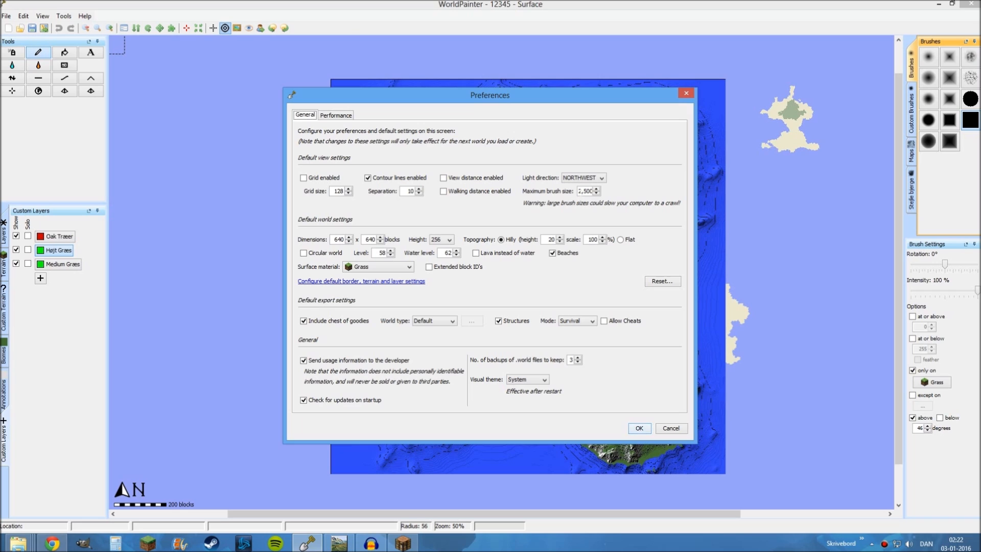
{"action": "left_click", "coordinate": [639, 428]}
Enlarge the square brush to a radius of 826 and activate the Spray Paint tool
{"action": "scroll", "coordinate": [531, 257], "scroll_direction": "up", "scroll_amount": 20}
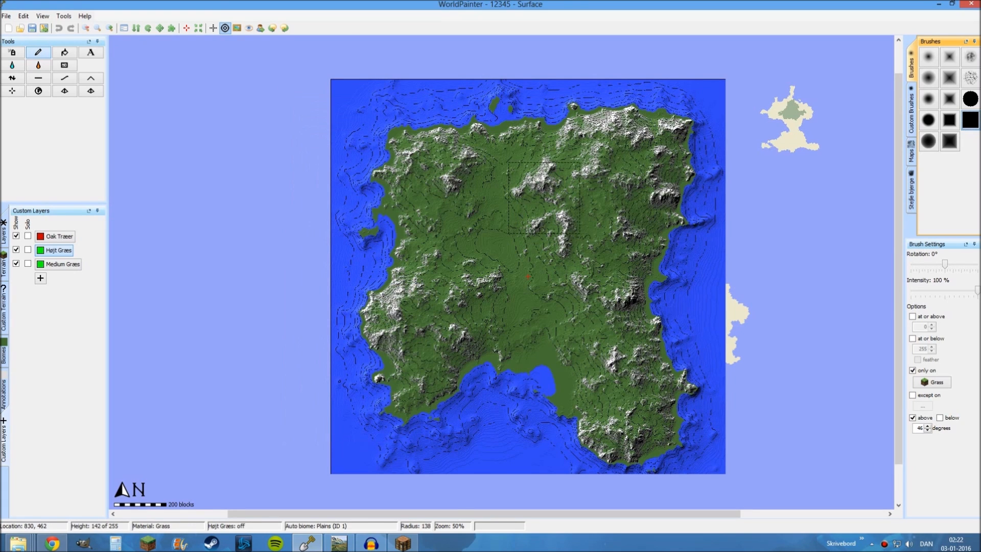
{"action": "scroll", "coordinate": [529, 266], "scroll_direction": "up", "scroll_amount": 3}
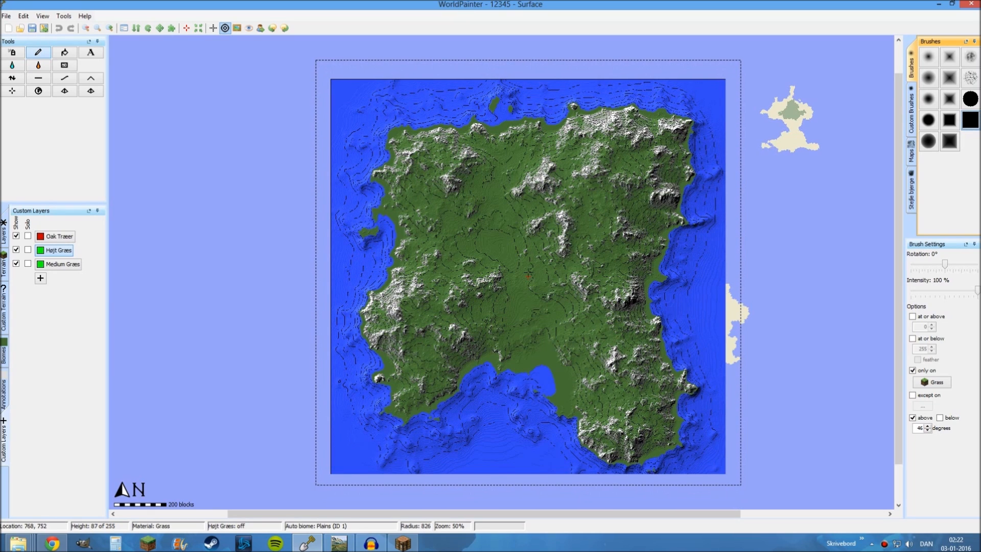
{"action": "left_click", "coordinate": [13, 53]}
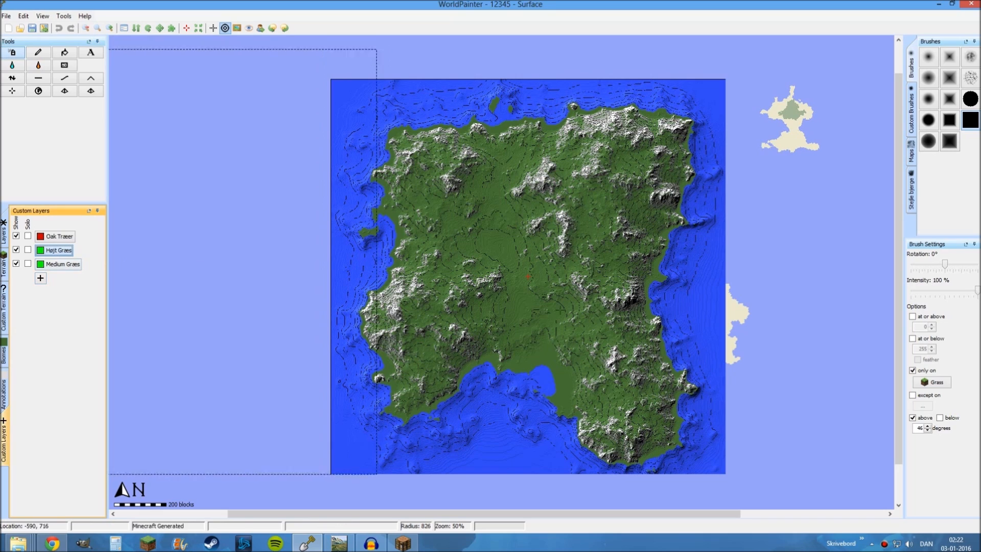
Restrict the brush to slopes below 25 degrees and heights at or above 62, with its intensity at 22%
{"action": "left_click", "coordinate": [928, 418]}
{"action": "left_click", "coordinate": [939, 417]}
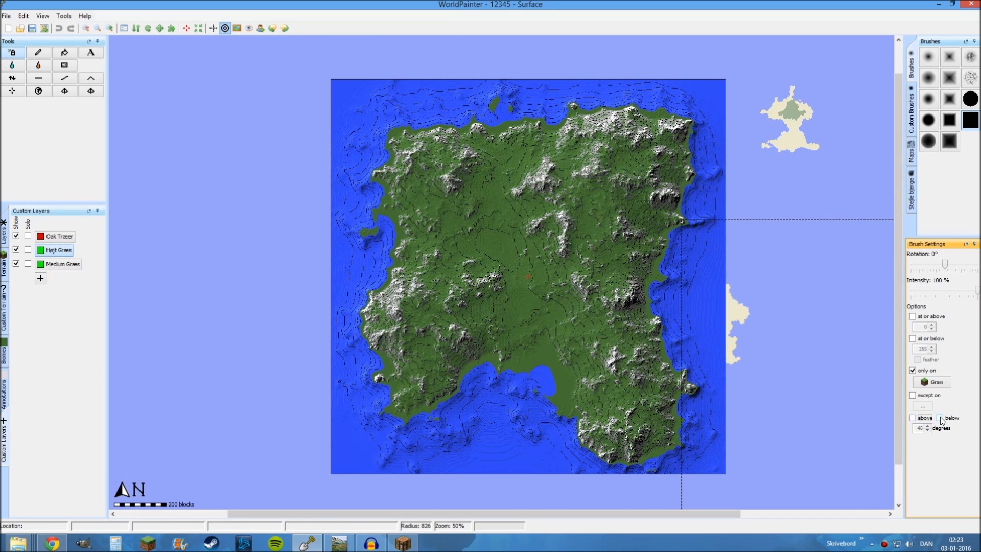
{"action": "double_click", "coordinate": [920, 428]}
{"action": "type", "text": "25"}
{"action": "left_click_drag", "start_coordinate": [942, 297], "coordinate": [926, 293]}
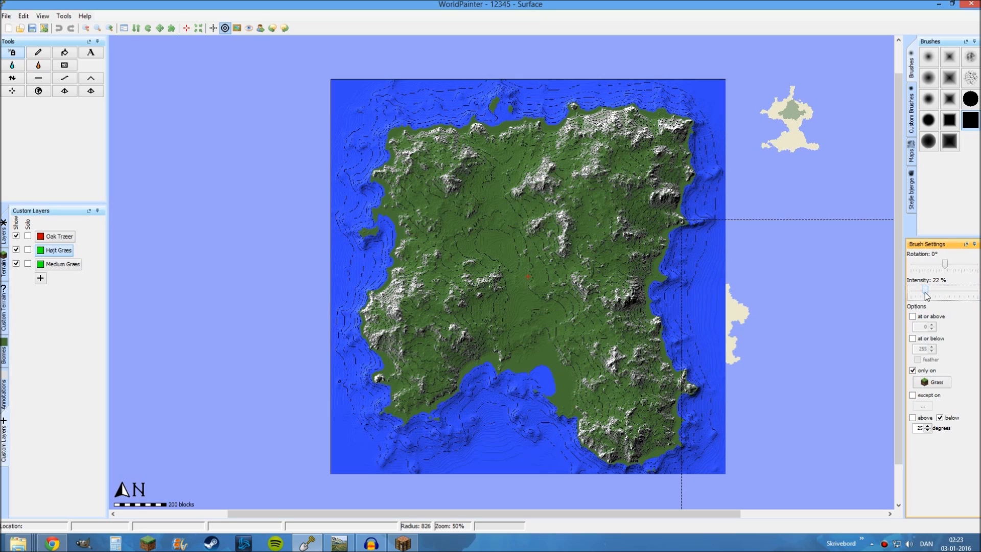
{"action": "left_click_drag", "start_coordinate": [923, 292], "coordinate": [920, 293]}
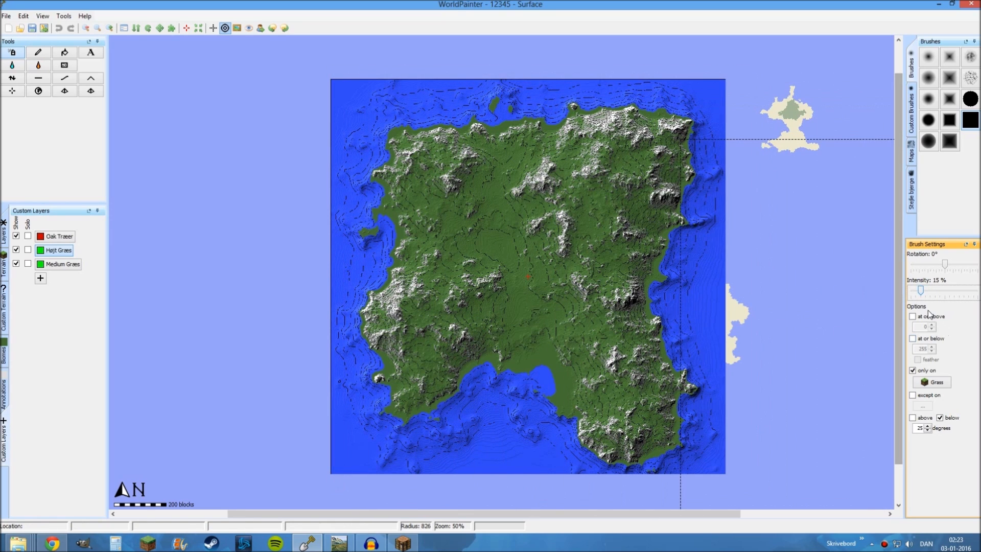
{"action": "left_click", "coordinate": [912, 316]}
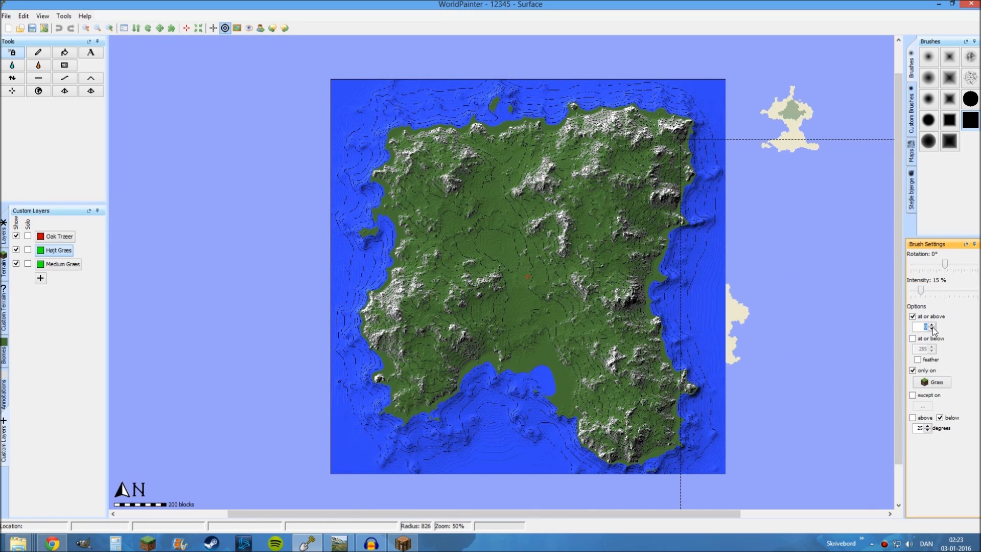
{"action": "left_click", "coordinate": [927, 290]}
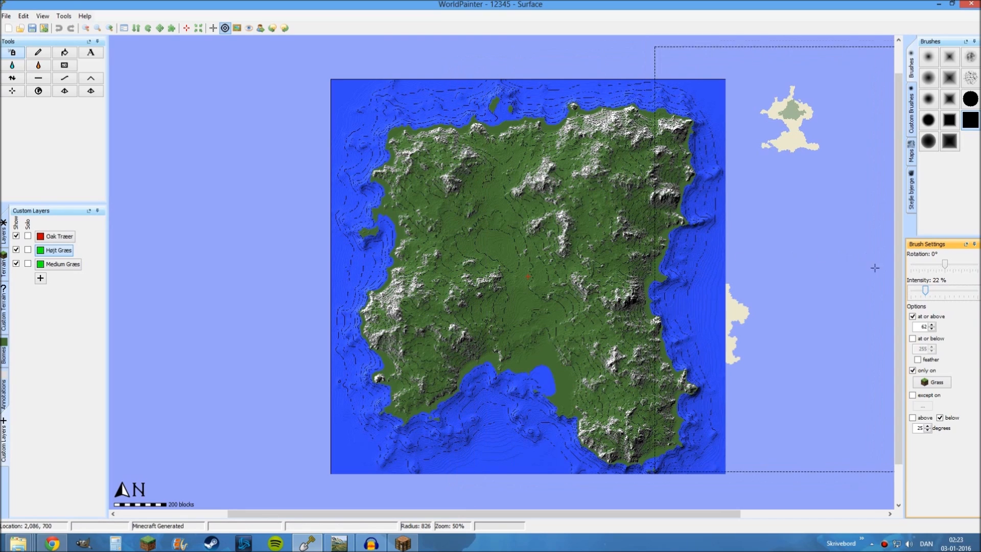
Spray Højt Græs over the whole island below 25 degrees, and again on slopes above 25 degrees at 8% intensity
{"action": "type", "text": "2"}
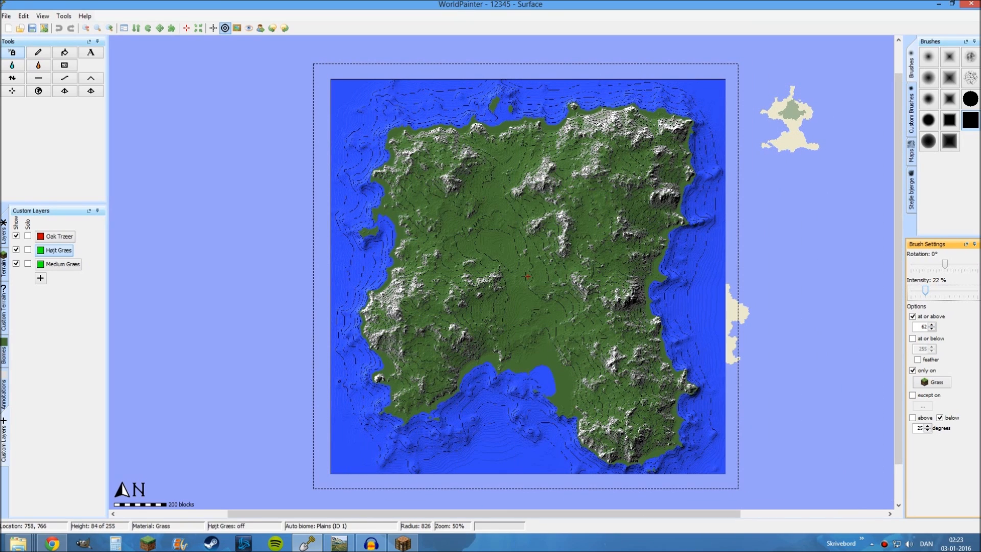
{"action": "left_click", "coordinate": [525, 276]}
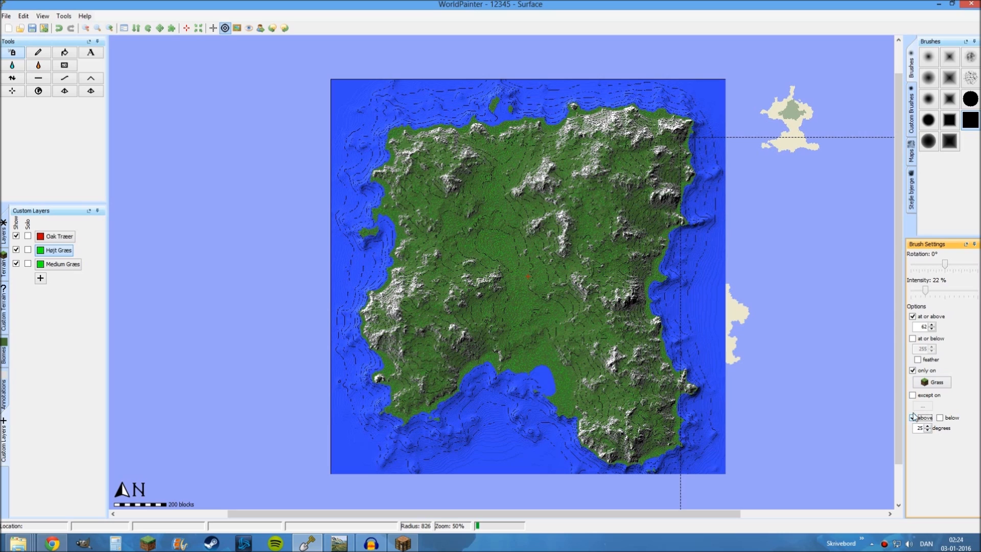
{"action": "left_click", "coordinate": [914, 290]}
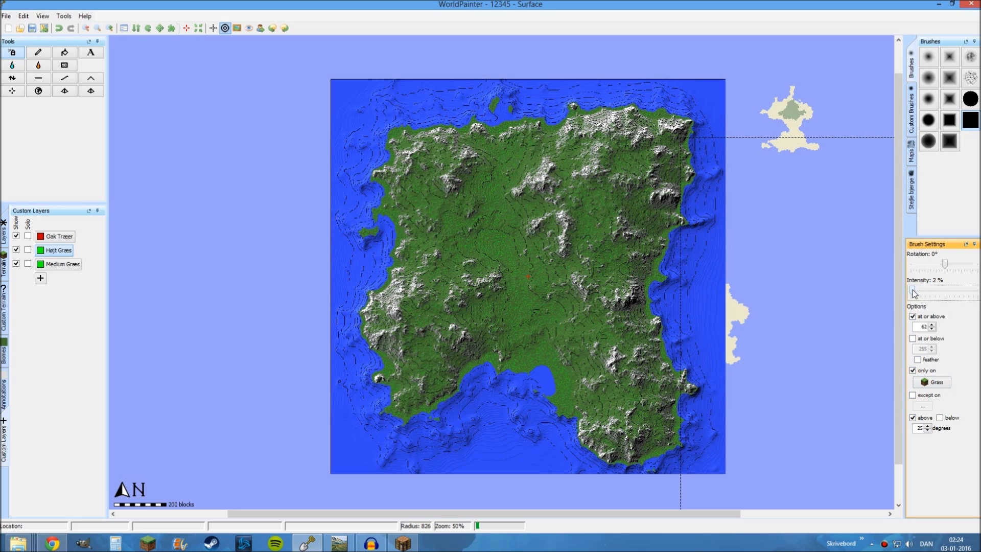
{"action": "left_click", "coordinate": [922, 293]}
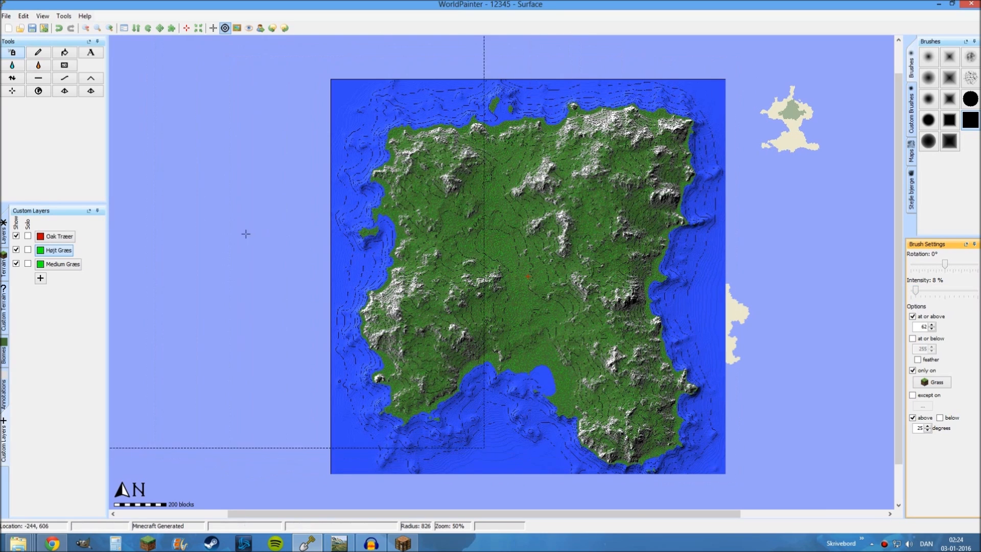
Spray Medium Græs over the whole island on slopes below 25 degrees at 29% intensity
{"action": "left_click", "coordinate": [75, 266]}
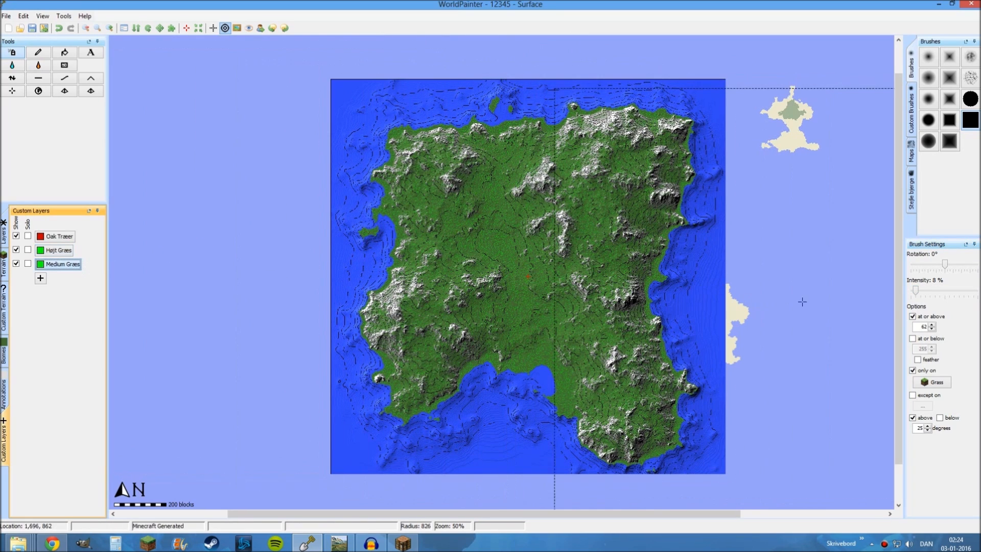
{"action": "left_click", "coordinate": [940, 417]}
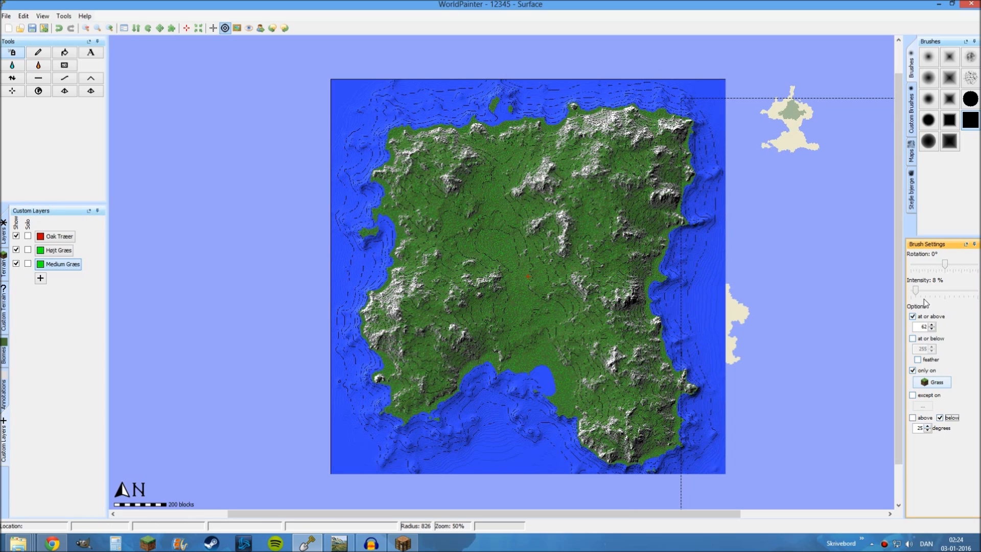
{"action": "left_click_drag", "start_coordinate": [914, 290], "coordinate": [918, 293]}
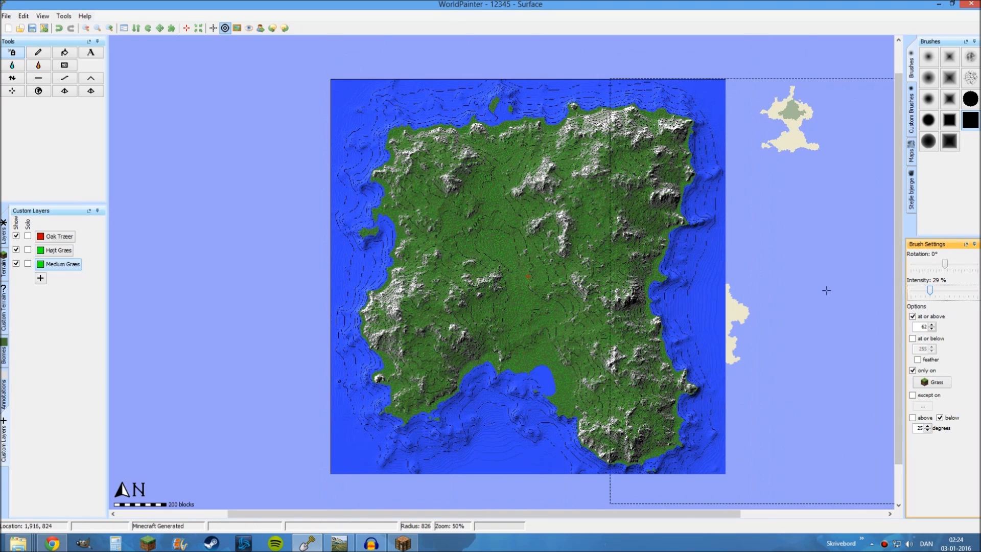
{"action": "left_click", "coordinate": [527, 277]}
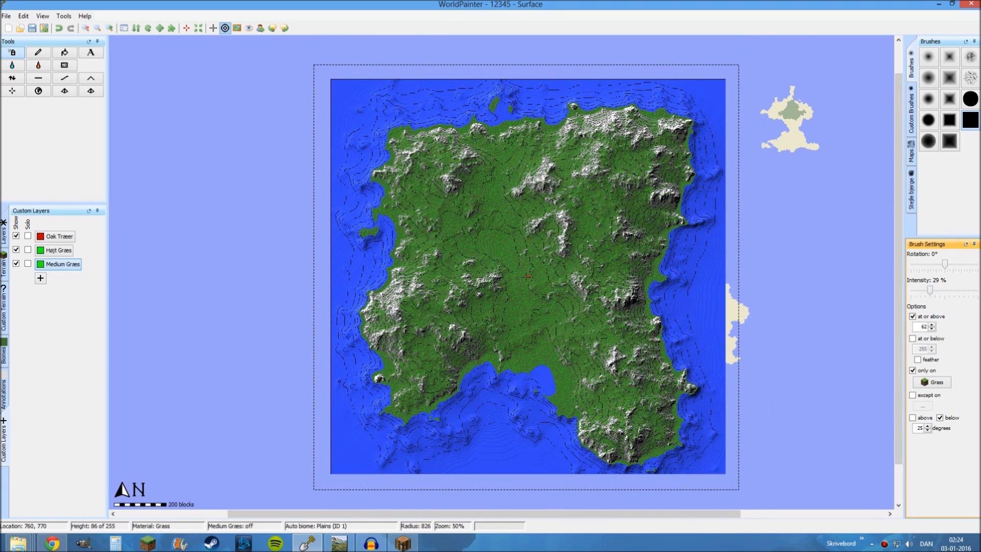
Spray Medium Græs on slopes above 25 degrees at 8% intensity and reduce the brush radius to 186
{"action": "left_click", "coordinate": [912, 418]}
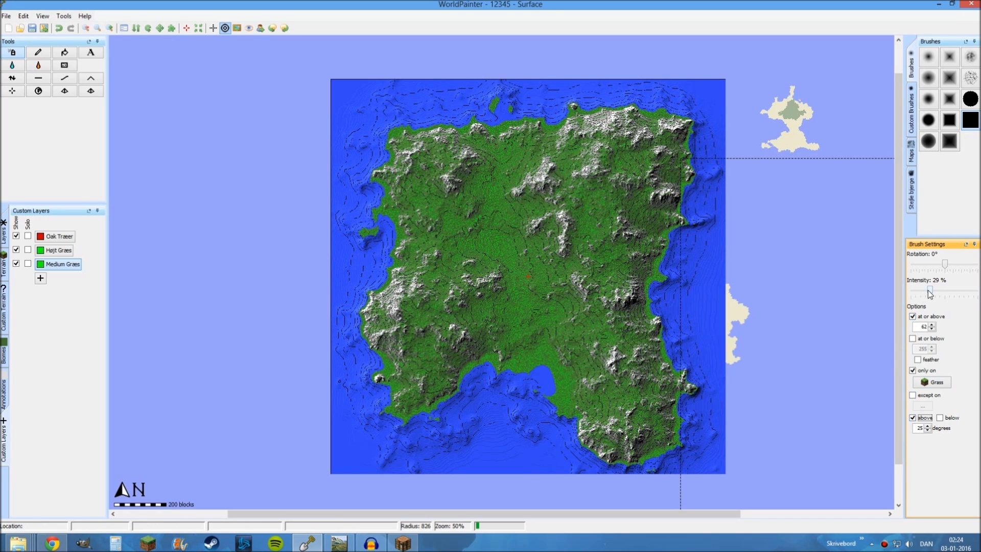
{"action": "left_click_drag", "start_coordinate": [930, 290], "coordinate": [914, 293]}
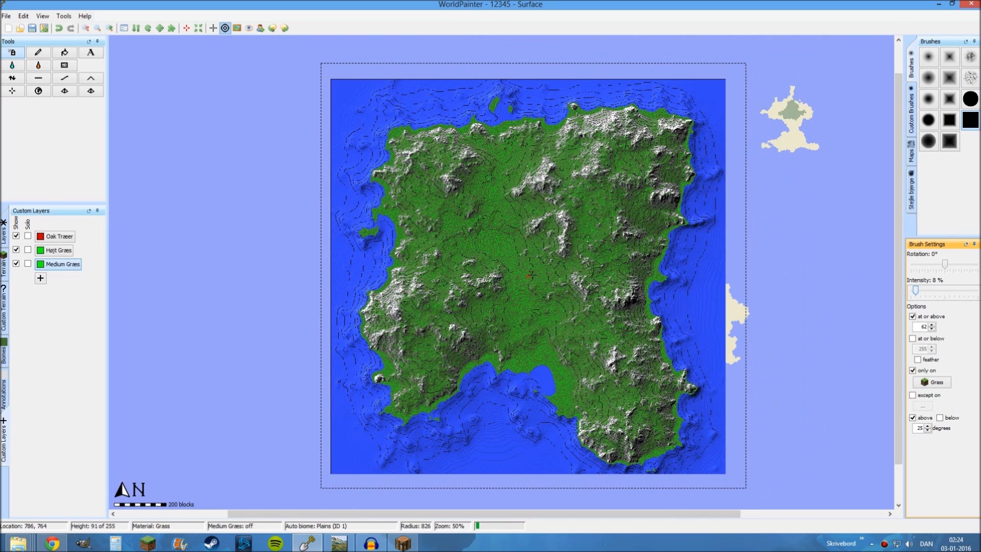
{"action": "scroll", "coordinate": [532, 275], "scroll_direction": "down", "scroll_amount": 12}
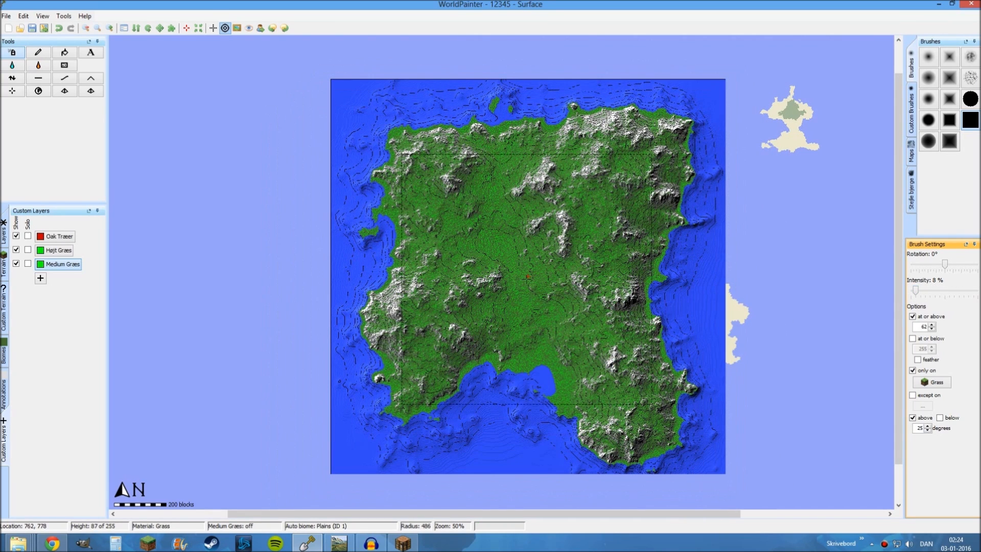
{"action": "scroll", "coordinate": [515, 264], "scroll_direction": "down", "scroll_amount": 1}
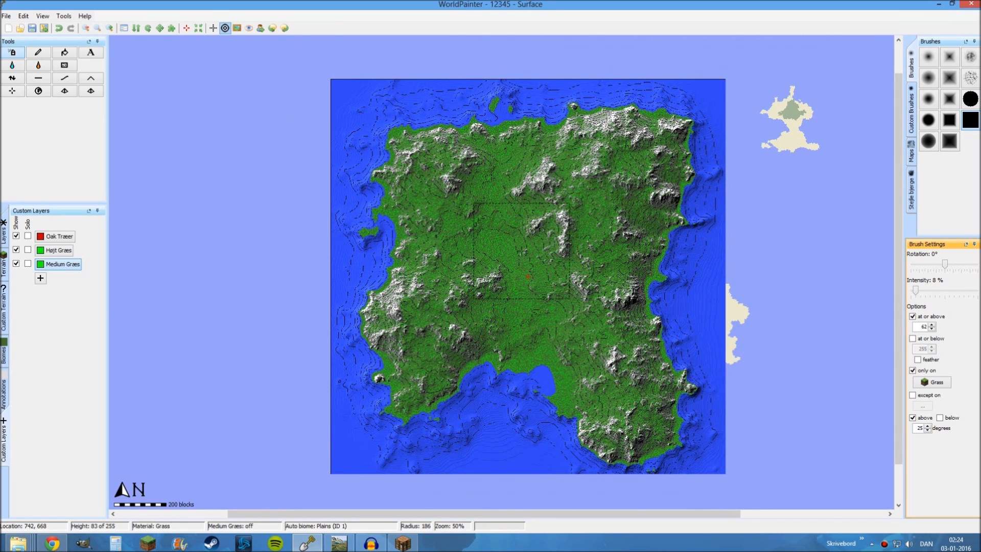
Hide the Højt Græs and Medium Græs layers on the map
{"action": "scroll", "coordinate": [519, 265], "scroll_direction": "up", "scroll_amount": 1, "text": "ctrl"}
{"action": "middle_click_drag", "start_coordinate": [518, 266], "coordinate": [529, 224]}
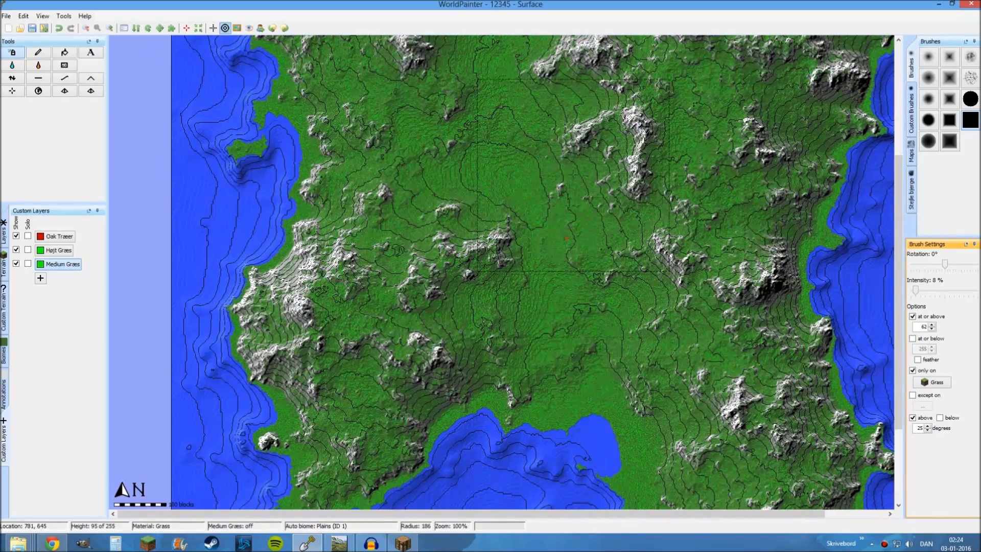
{"action": "mouse_move", "coordinate": [573, 175]}
{"action": "middle_mouse_down"}
{"action": "mouse_move", "coordinate": [559, 251]}
{"action": "mouse_move", "coordinate": [568, 201]}
{"action": "mouse_move", "coordinate": [581, 264]}
{"action": "middle_mouse_up"}
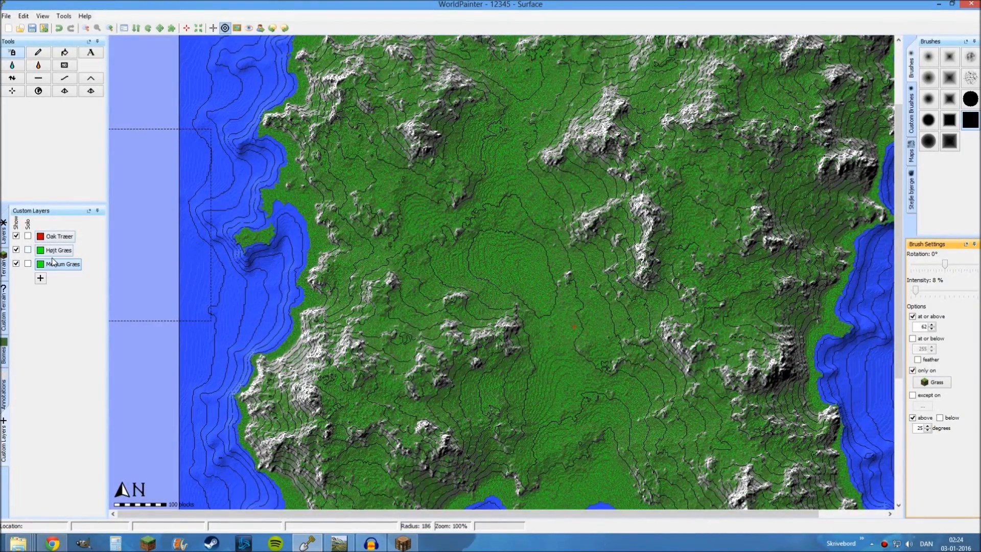
{"action": "middle_click_drag", "start_coordinate": [541, 273], "coordinate": [504, 254]}
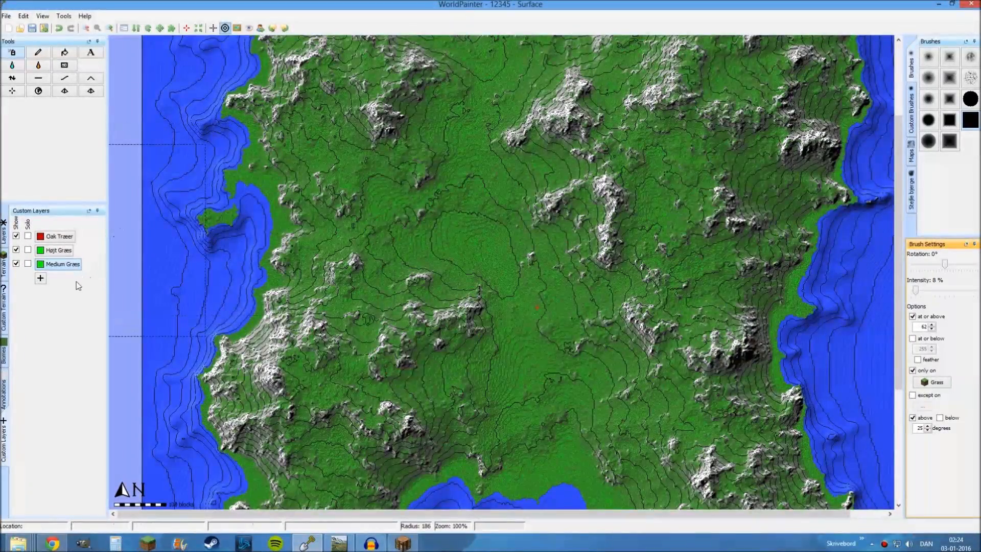
{"action": "left_click", "coordinate": [17, 265]}
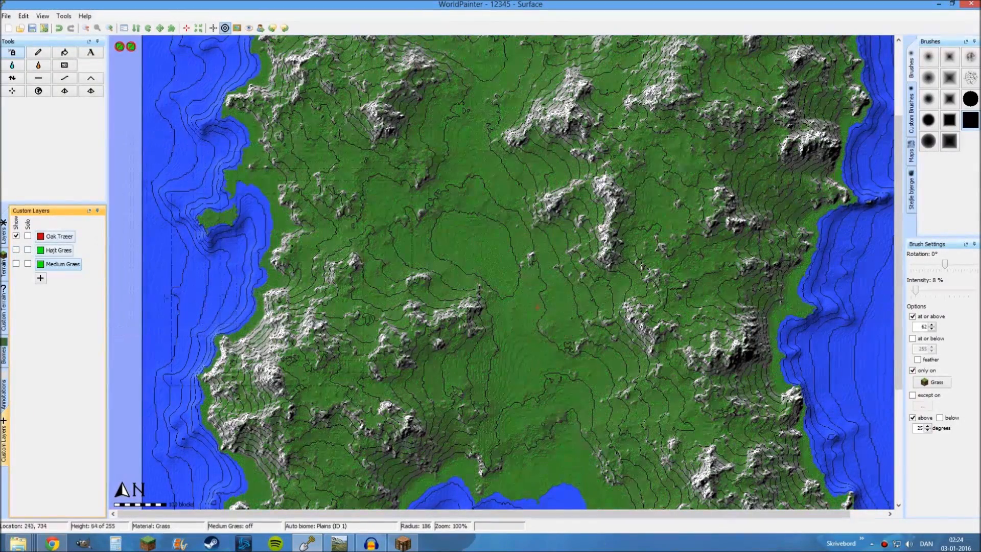
{"action": "middle_click_drag", "start_coordinate": [499, 271], "coordinate": [519, 233]}
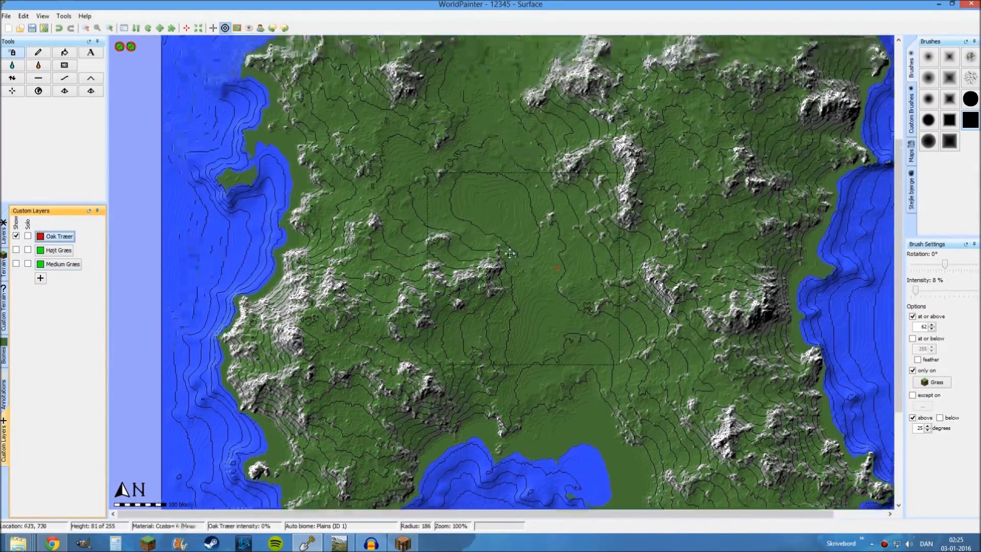
Select the Oak Træer layer and limit the brush to slopes below 20 degrees and heights at or above 63, at 1% intensity
{"action": "left_click", "coordinate": [60, 237]}
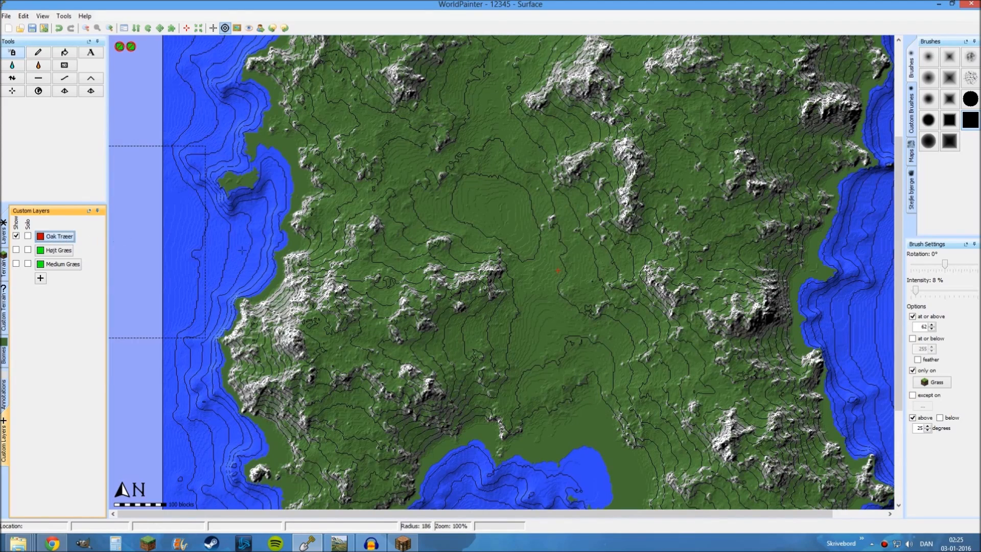
{"action": "left_click", "coordinate": [940, 417]}
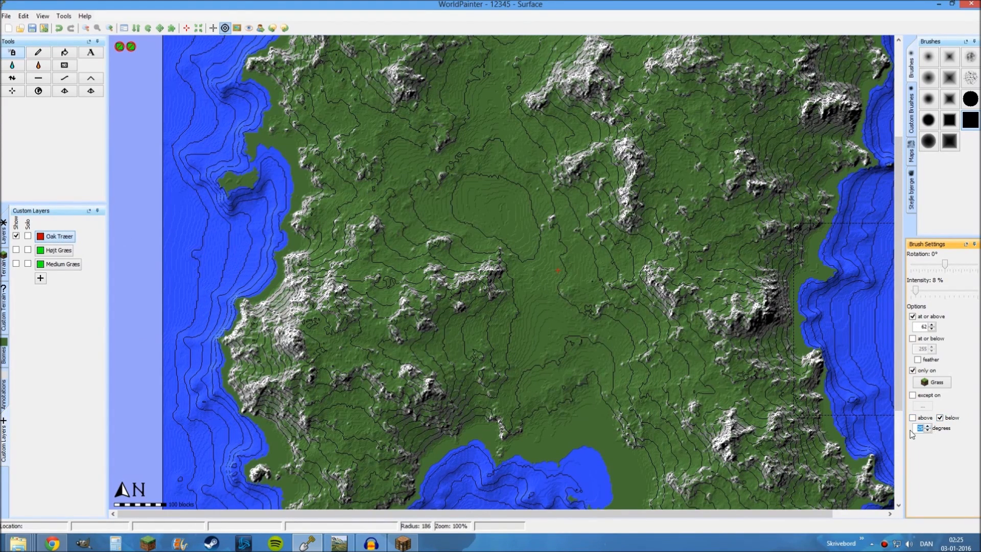
{"action": "type", "text": "20"}
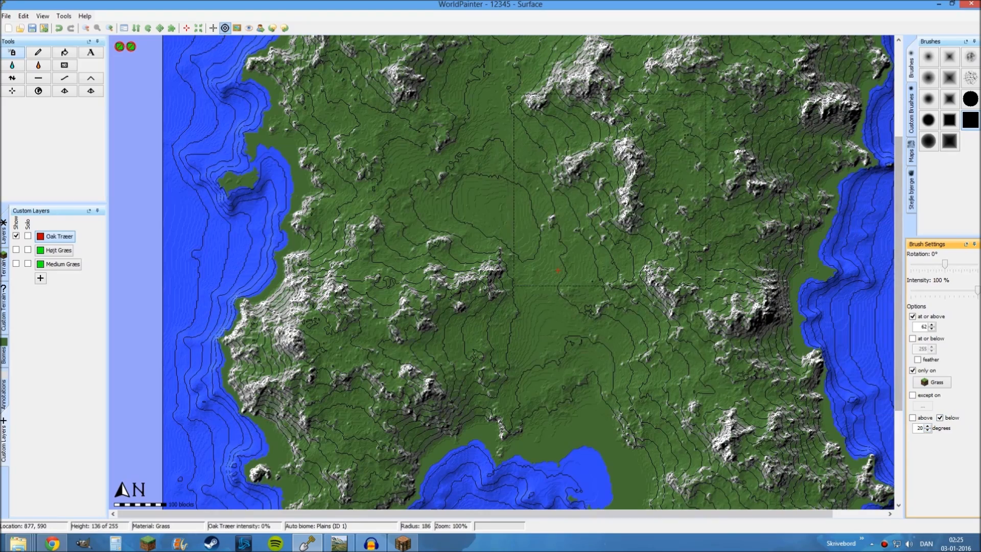
{"action": "middle_click_drag", "start_coordinate": [655, 102], "coordinate": [644, 145]}
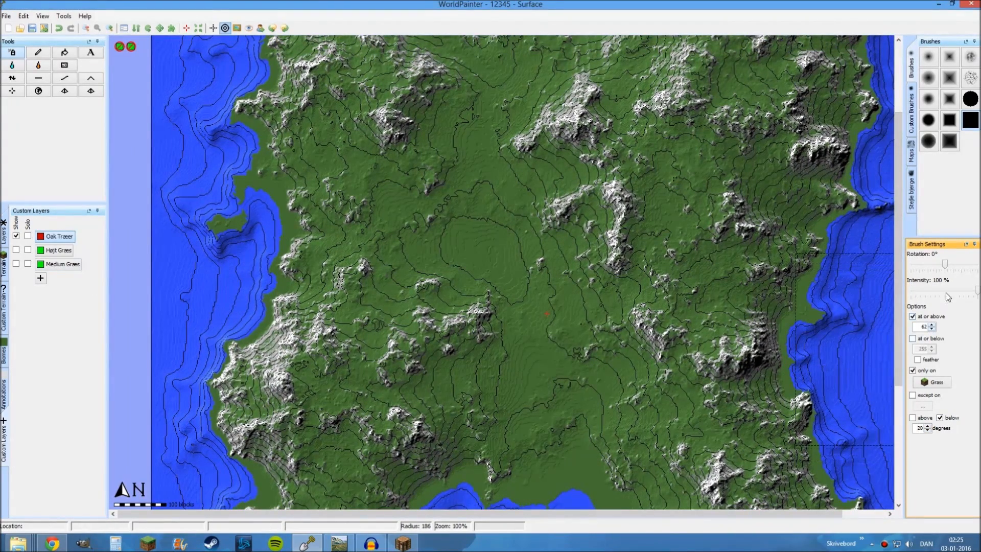
{"action": "left_click_drag", "start_coordinate": [978, 291], "coordinate": [946, 292]}
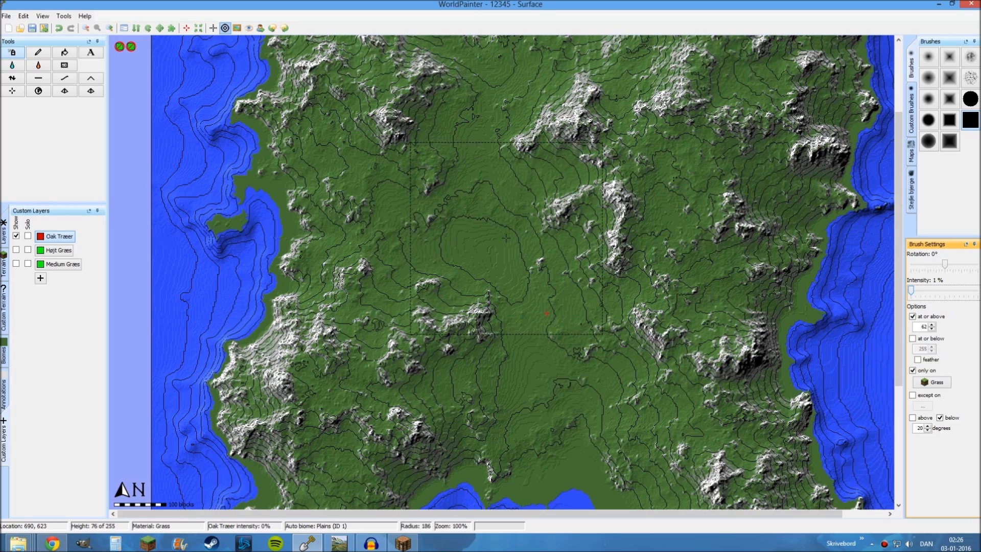
{"action": "middle_click_drag", "start_coordinate": [507, 295], "coordinate": [478, 123]}
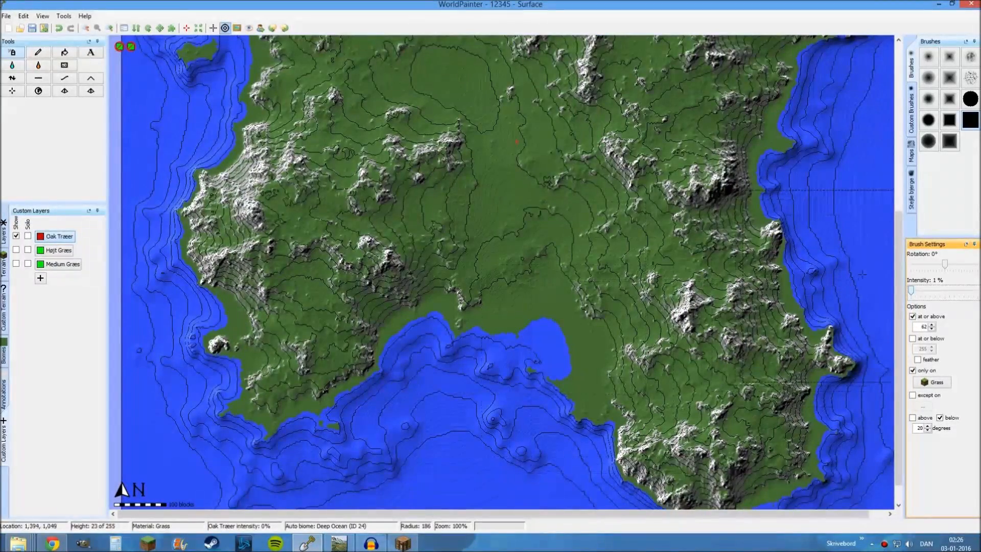
{"action": "left_click", "coordinate": [931, 324]}
Enlarge the brush to a radius of 839 and spray Oak Træer across the whole island
{"action": "scroll", "coordinate": [516, 142], "scroll_direction": "down", "scroll_amount": 1}
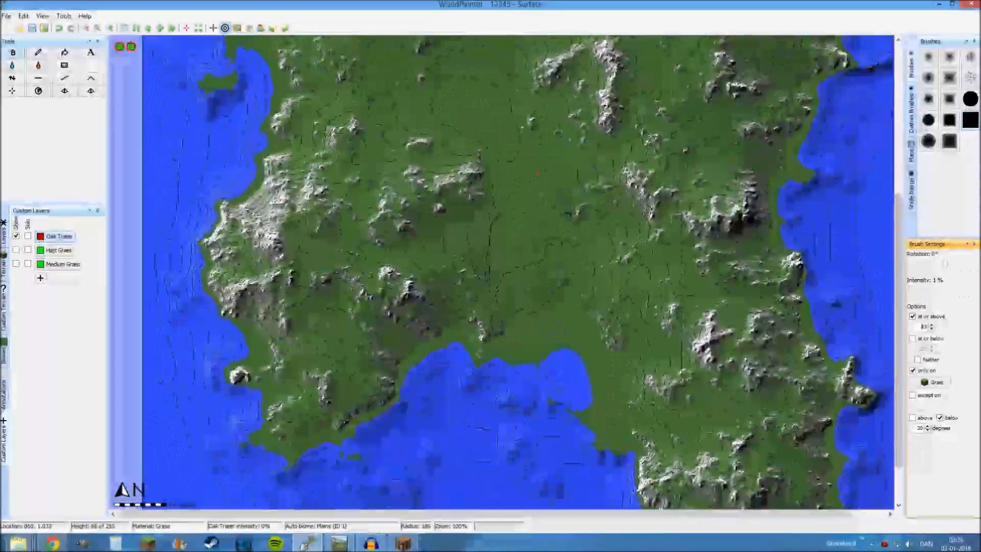
{"action": "scroll", "coordinate": [495, 215], "scroll_direction": "down", "scroll_amount": 16}
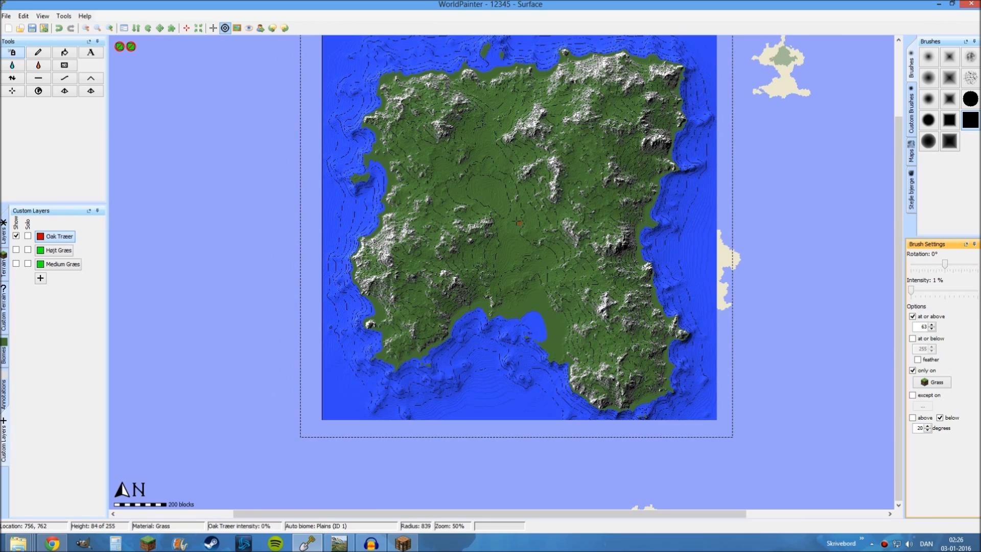
{"action": "scroll", "coordinate": [497, 214], "scroll_direction": "up", "scroll_amount": 1}
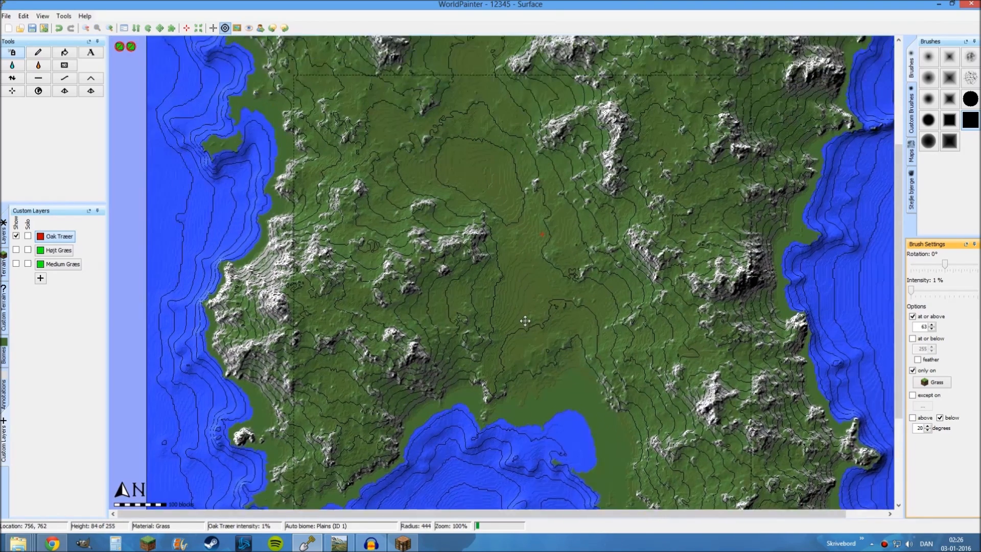
{"action": "middle_click_drag", "start_coordinate": [525, 321], "coordinate": [530, 360]}
Switch to the solid circular brush with an intensity of 15% and a radius of 34
{"action": "scroll", "coordinate": [536, 327], "scroll_direction": "up", "scroll_amount": 8}
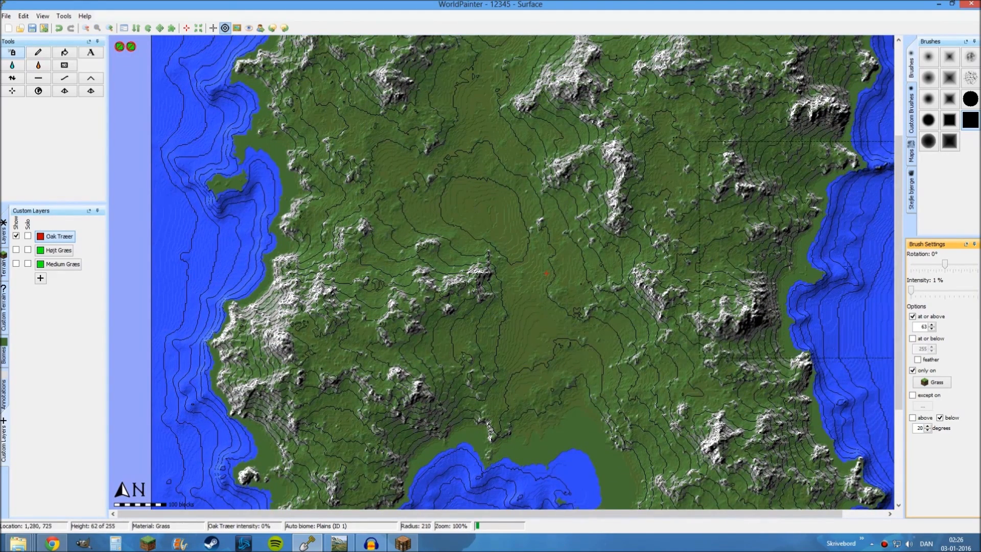
{"action": "left_click", "coordinate": [921, 294]}
{"action": "left_click", "coordinate": [921, 292]}
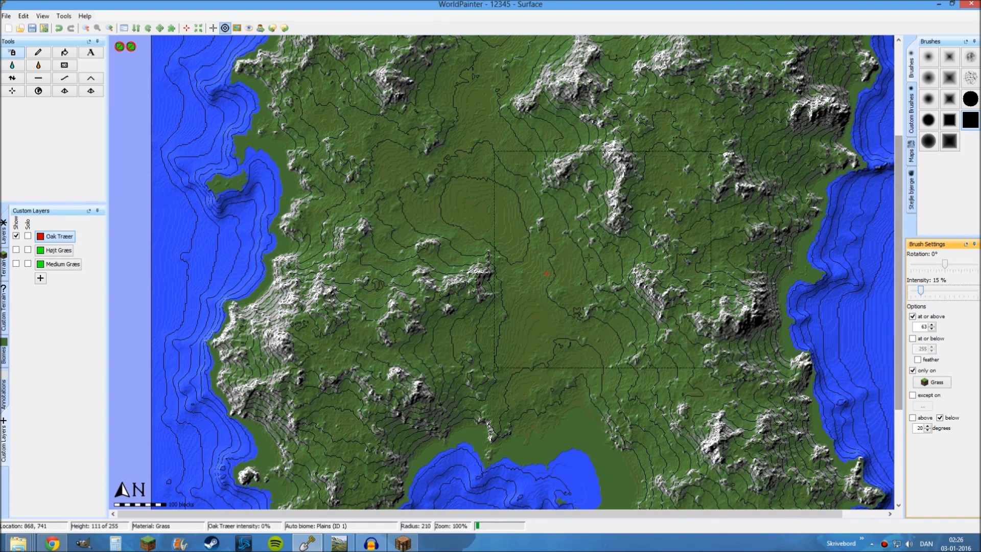
{"action": "scroll", "coordinate": [587, 256], "scroll_direction": "up", "scroll_amount": 5}
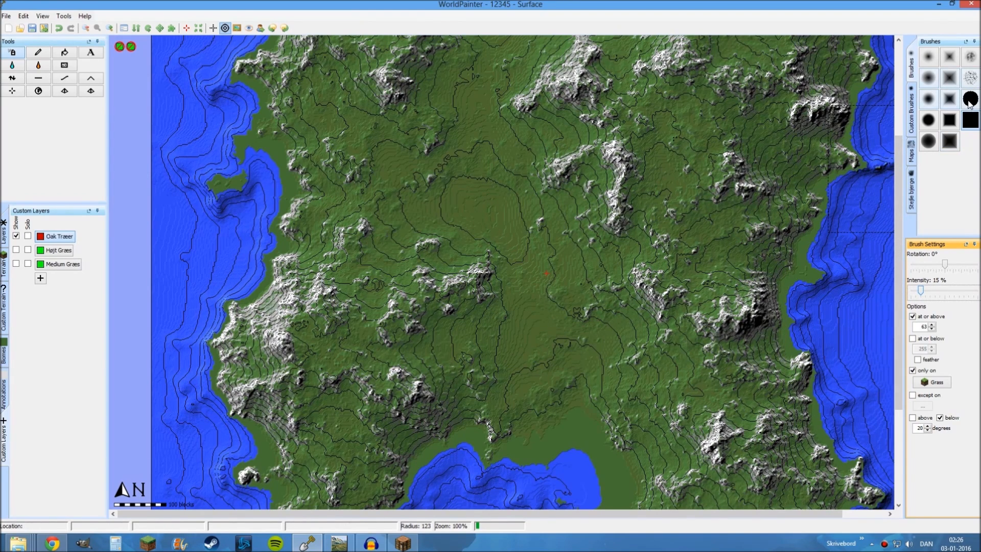
{"action": "left_click", "coordinate": [970, 100]}
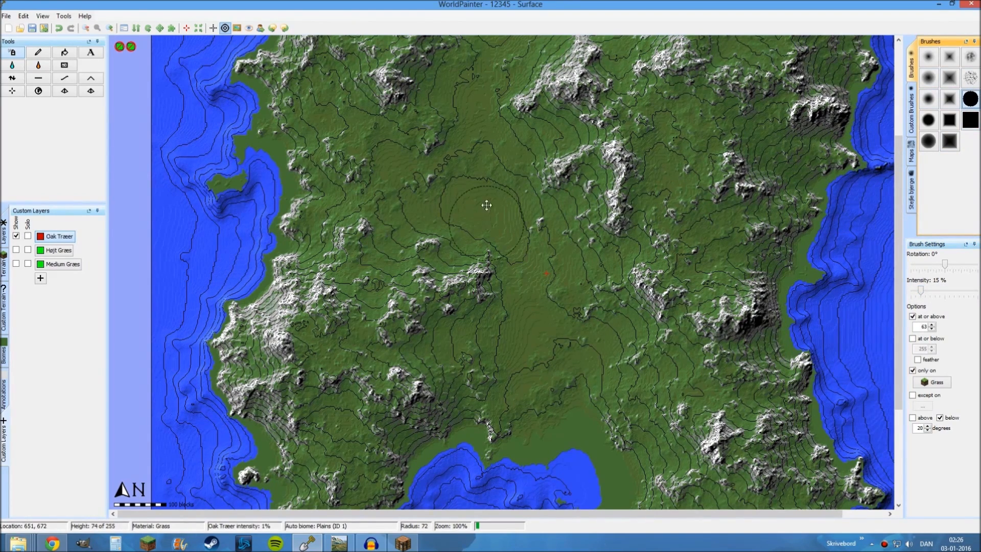
{"action": "middle_click_drag", "start_coordinate": [486, 205], "coordinate": [476, 83]}
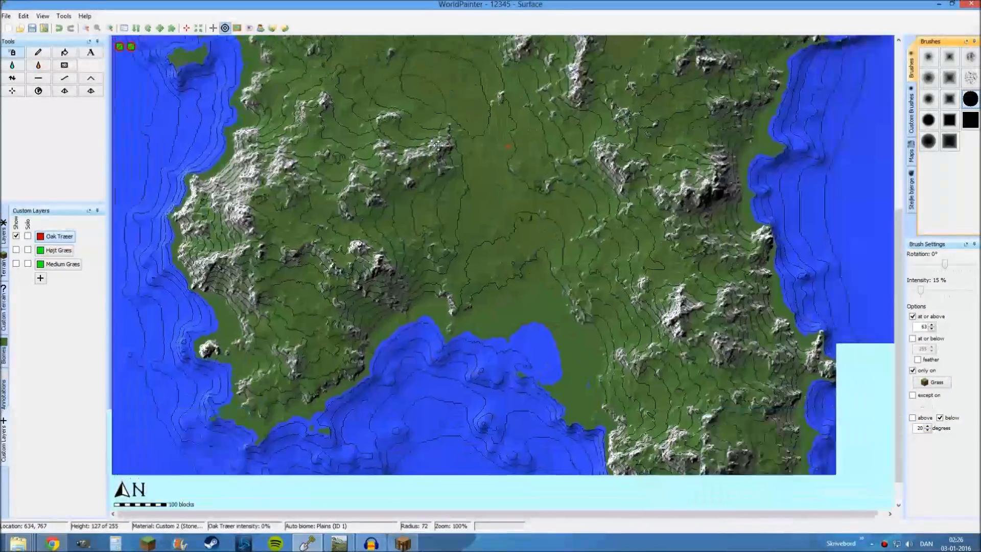
{"action": "scroll", "coordinate": [537, 309], "scroll_direction": "up", "scroll_amount": 1}
{"action": "scroll", "coordinate": [538, 309], "scroll_direction": "down", "scroll_amount": 5}
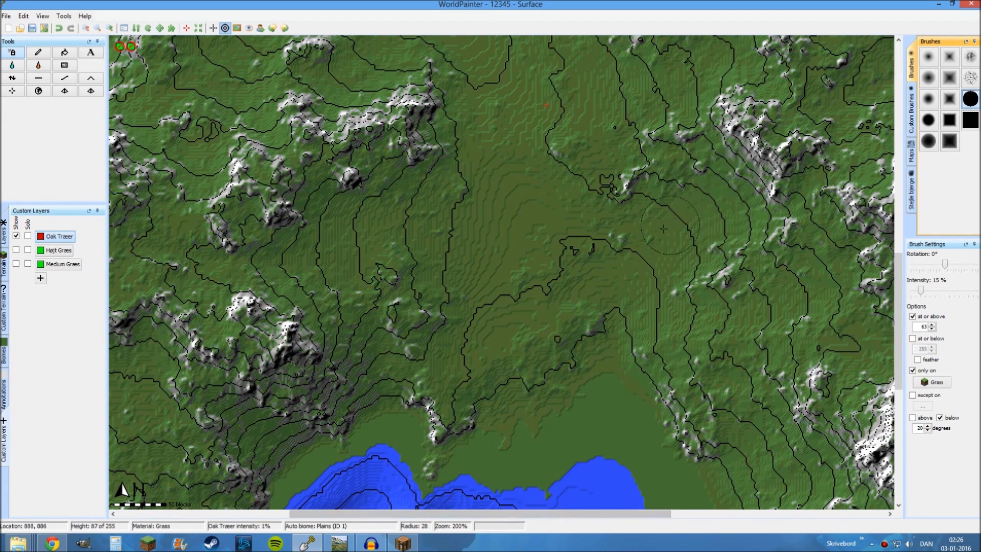
{"action": "scroll", "coordinate": [639, 241], "scroll_direction": "down", "scroll_amount": 2}
{"action": "scroll", "coordinate": [639, 241], "scroll_direction": "up", "scroll_amount": 3}
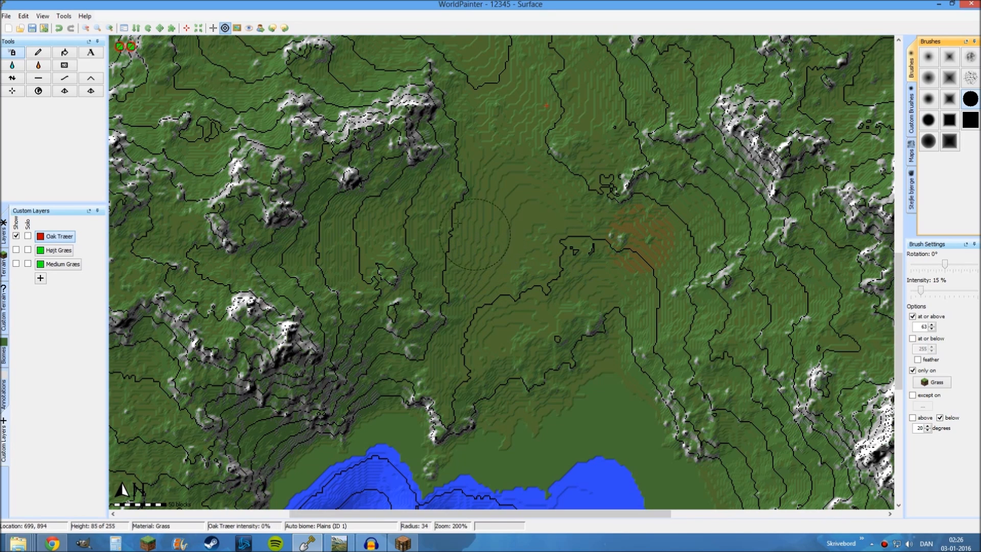
Spray several separate round Oak Træer patches across the grassland in the middle of the island
{"action": "left_click", "coordinate": [439, 221]}
{"action": "middle_click_drag", "start_coordinate": [499, 145], "coordinate": [496, 331]}
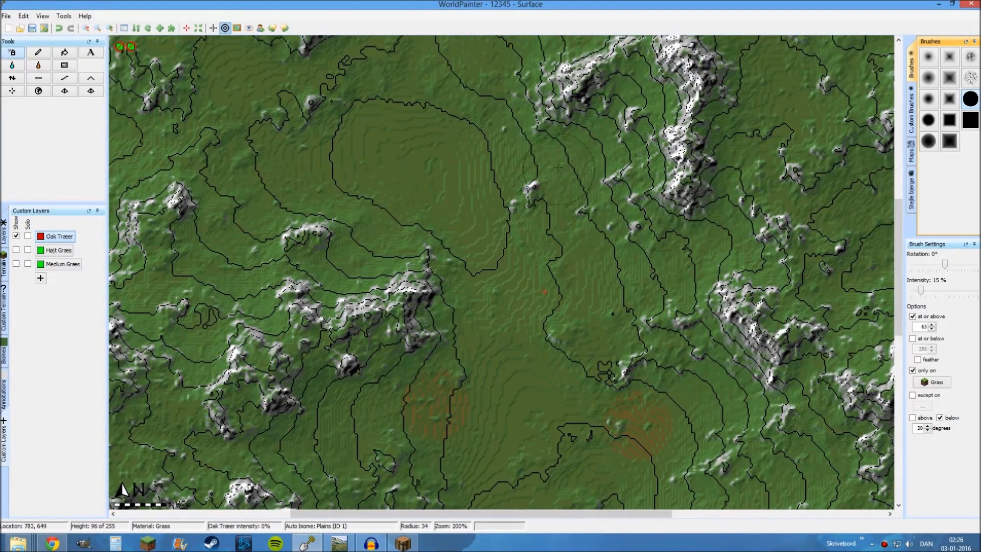
{"action": "left_click", "coordinate": [560, 169]}
{"action": "left_click", "coordinate": [377, 208]}
{"action": "mouse_move", "coordinate": [236, 68]}
{"action": "middle_mouse_down"}
{"action": "mouse_move", "coordinate": [392, 172]}
{"action": "mouse_move", "coordinate": [407, 243]}
{"action": "middle_mouse_up"}
{"action": "left_click", "coordinate": [390, 169]}
{"action": "left_click", "coordinate": [603, 219]}
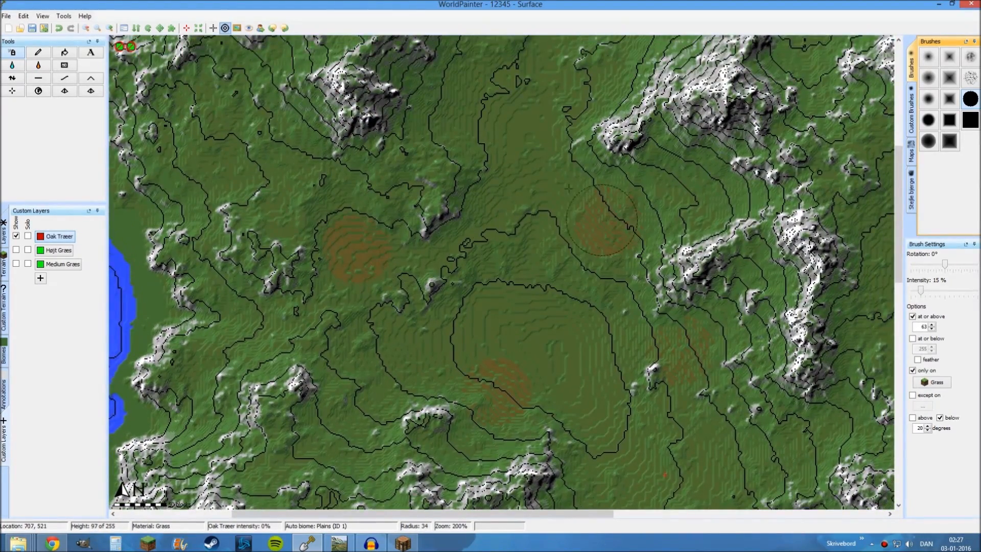
Spray more separate round Oak Træer patches on the grassland in the island's northern and eastern parts
{"action": "middle_click_drag", "start_coordinate": [542, 149], "coordinate": [576, 292]}
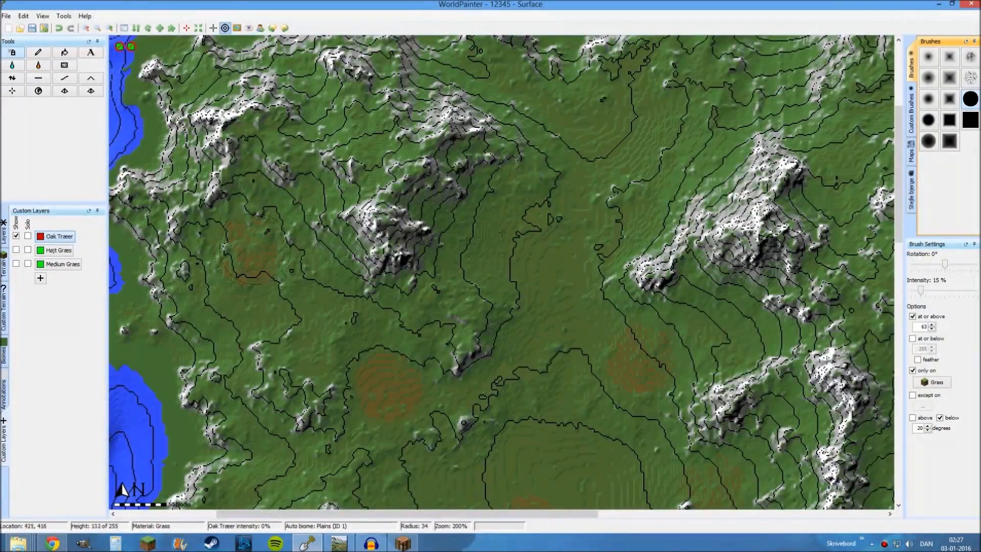
{"action": "mouse_move", "coordinate": [628, 106]}
{"action": "middle_mouse_down"}
{"action": "mouse_move", "coordinate": [628, 280]}
{"action": "mouse_move", "coordinate": [541, 226]}
{"action": "mouse_move", "coordinate": [408, 197]}
{"action": "middle_mouse_up"}
{"action": "left_click", "coordinate": [627, 262]}
{"action": "left_click", "coordinate": [633, 161]}
{"action": "middle_click_drag", "start_coordinate": [604, 275], "coordinate": [431, 134]}
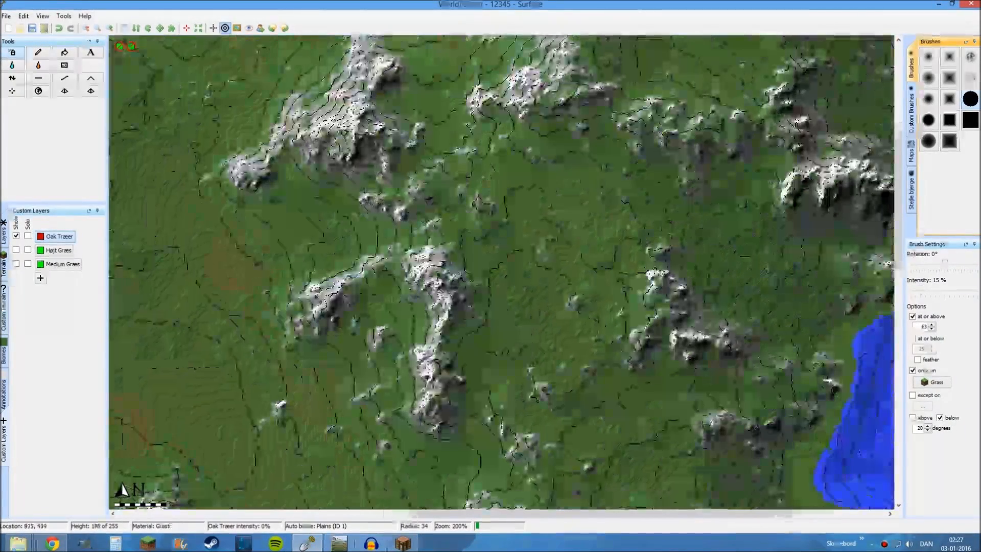
{"action": "left_click", "coordinate": [518, 291]}
Spray further Oak Træer patches across the grassland of the island's southern half, including the southwest
{"action": "middle_click_drag", "start_coordinate": [519, 290], "coordinate": [616, 90]}
{"action": "middle_click_drag", "start_coordinate": [403, 307], "coordinate": [476, 202]}
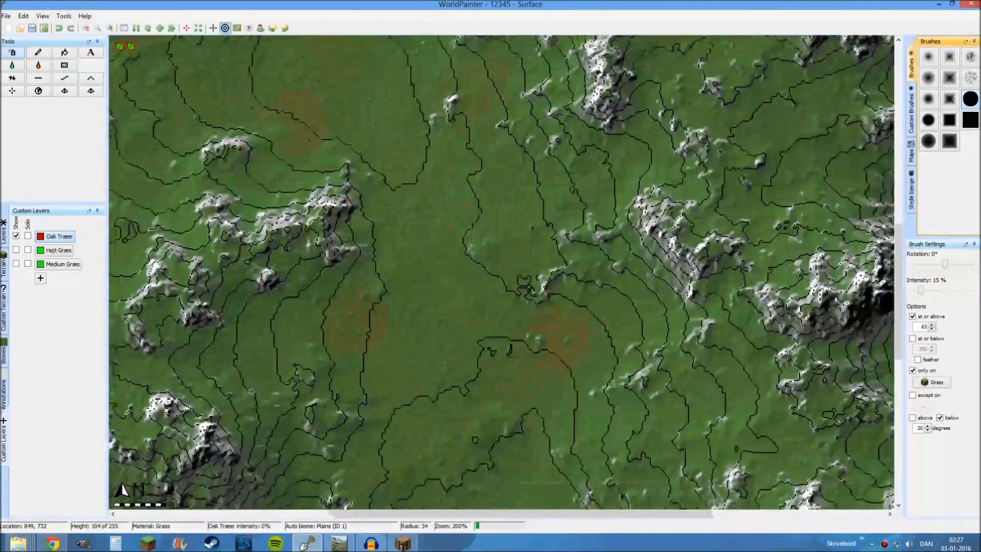
{"action": "left_click", "coordinate": [475, 202]}
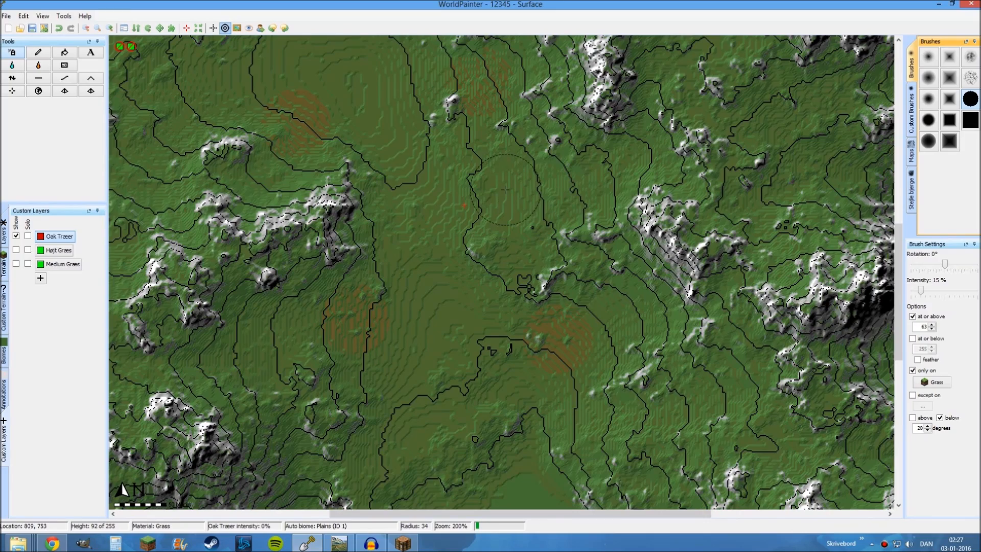
{"action": "middle_click_drag", "start_coordinate": [495, 234], "coordinate": [536, 44]}
{"action": "middle_click_drag", "start_coordinate": [122, 306], "coordinate": [326, 199]}
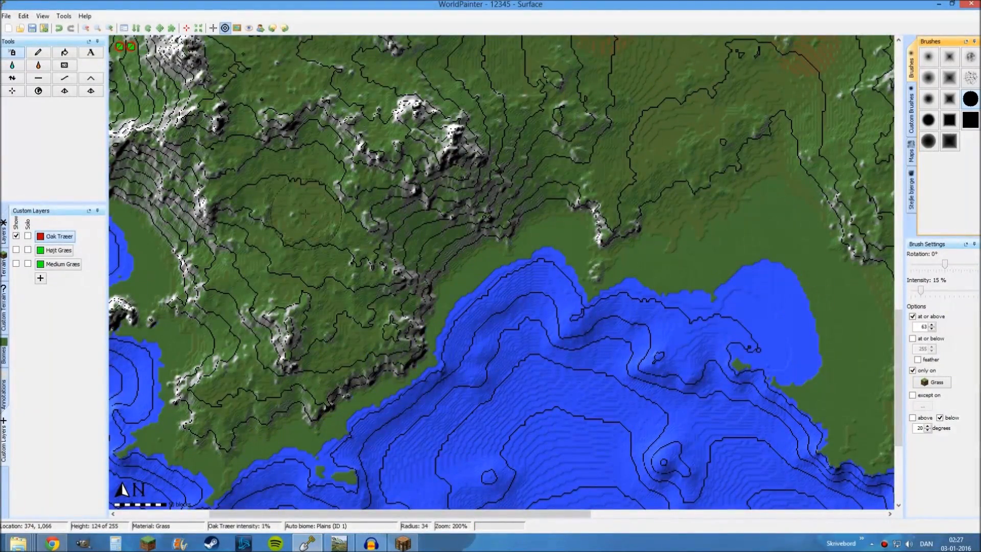
{"action": "left_click", "coordinate": [304, 209]}
{"action": "middle_click_drag", "start_coordinate": [568, 216], "coordinate": [231, 175]}
{"action": "middle_click_drag", "start_coordinate": [599, 302], "coordinate": [375, 168]}
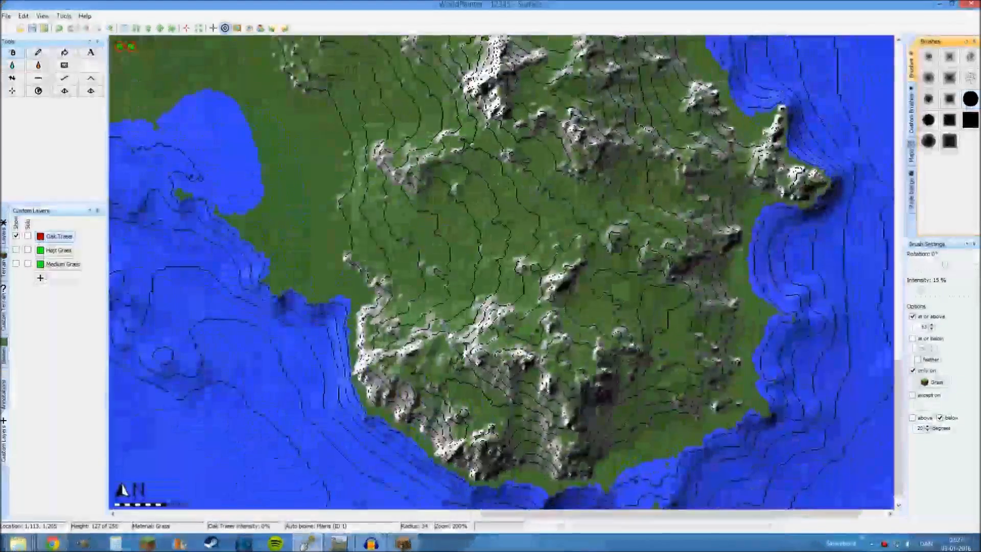
{"action": "middle_click_drag", "start_coordinate": [376, 92], "coordinate": [633, 427]}
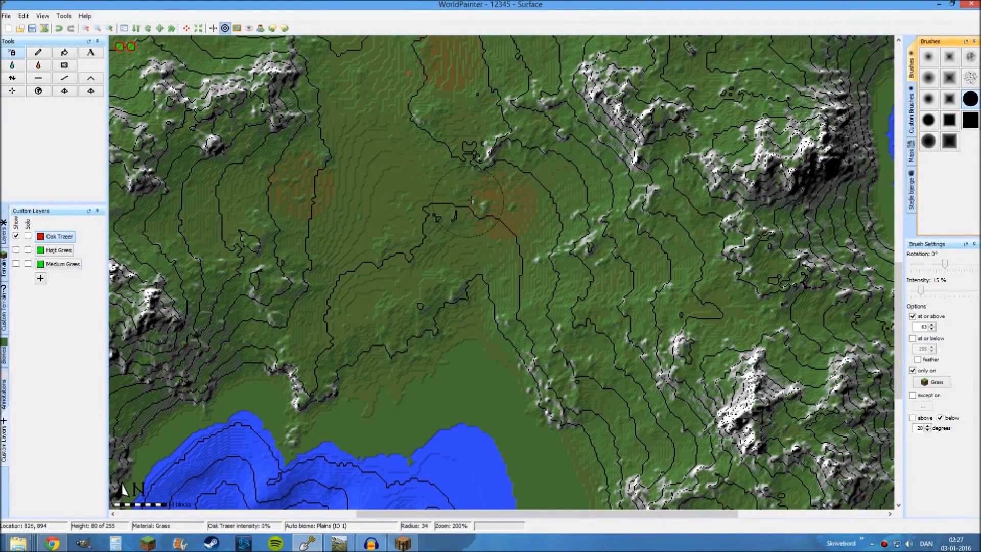
Set the brush intensity to 8%, enlarge it to a radius of 62, and spray sparser Oak Træer around the existing patches
{"action": "left_click", "coordinate": [915, 293]}
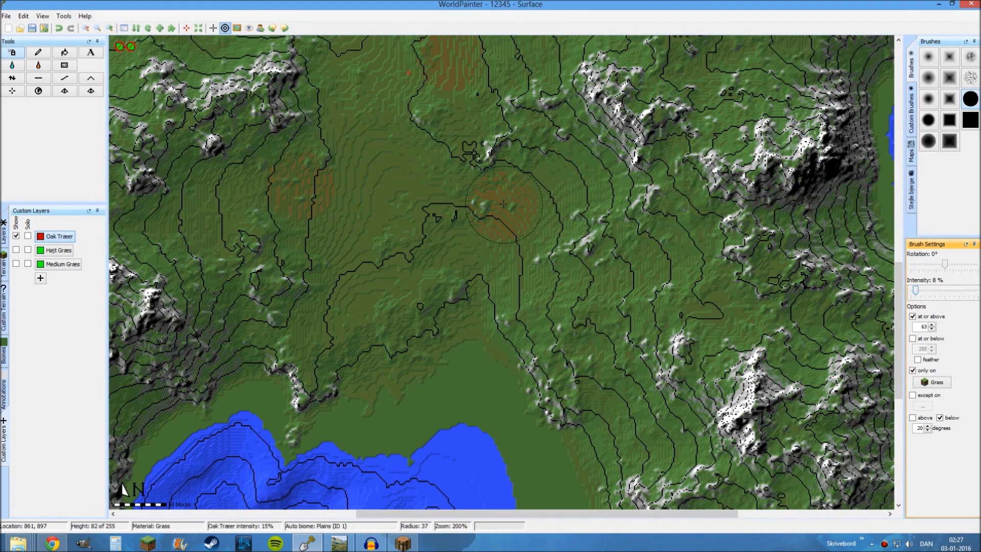
{"action": "scroll", "coordinate": [503, 204], "scroll_direction": "up", "scroll_amount": 4}
{"action": "scroll", "coordinate": [504, 204], "scroll_direction": "up", "scroll_amount": 1}
{"action": "left_click", "coordinate": [505, 208]}
{"action": "left_click", "coordinate": [289, 182]}
{"action": "middle_click_drag", "start_coordinate": [309, 199], "coordinate": [302, 266]}
{"action": "left_click", "coordinate": [451, 158]}
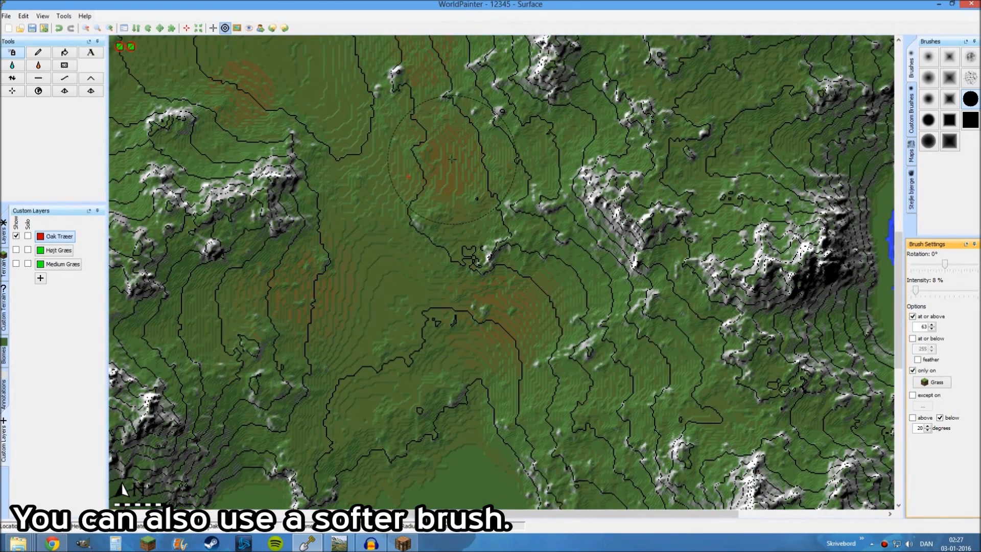
{"action": "middle_click_drag", "start_coordinate": [448, 153], "coordinate": [514, 272]}
{"action": "middle_click_drag", "start_coordinate": [475, 171], "coordinate": [427, 277]}
{"action": "scroll", "coordinate": [429, 286], "scroll_direction": "down", "scroll_amount": 1, "text": "ctrl"}
{"action": "middle_click_drag", "start_coordinate": [433, 377], "coordinate": [504, 263]}
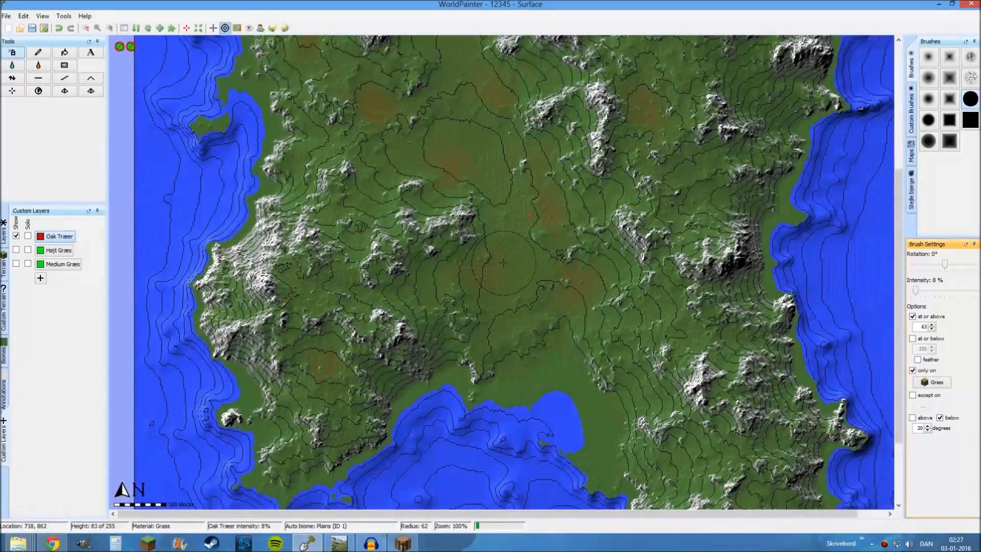
Select the standard Deciduous layer and limit the brush to slopes below 25 degrees at 1% intensity
{"action": "left_click", "coordinate": [4, 236]}
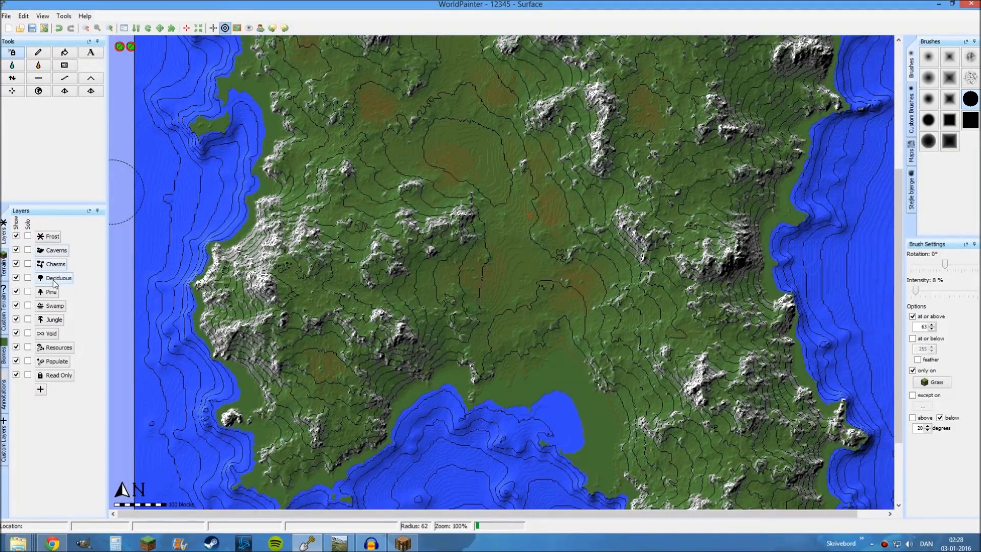
{"action": "left_click", "coordinate": [55, 281]}
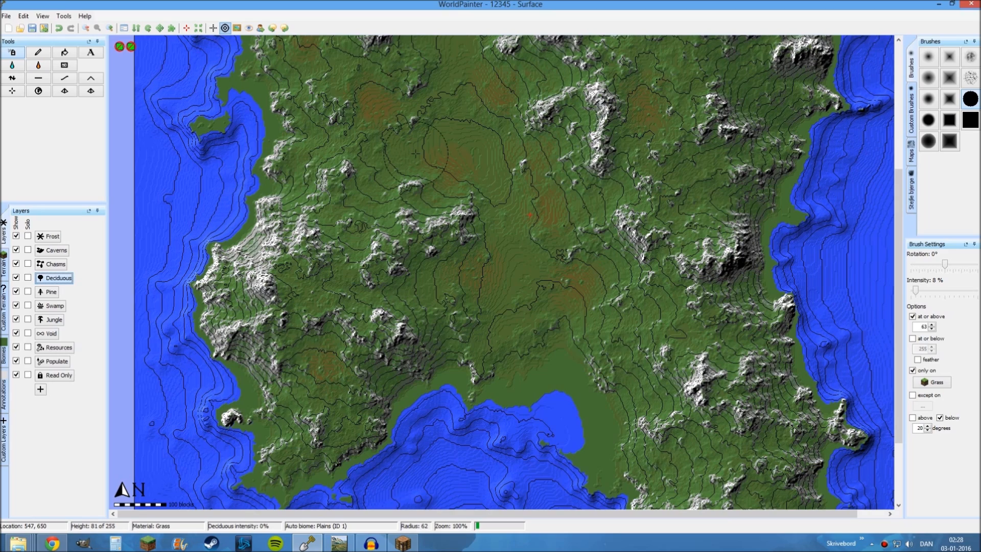
{"action": "scroll", "coordinate": [415, 157], "scroll_direction": "up", "scroll_amount": 1}
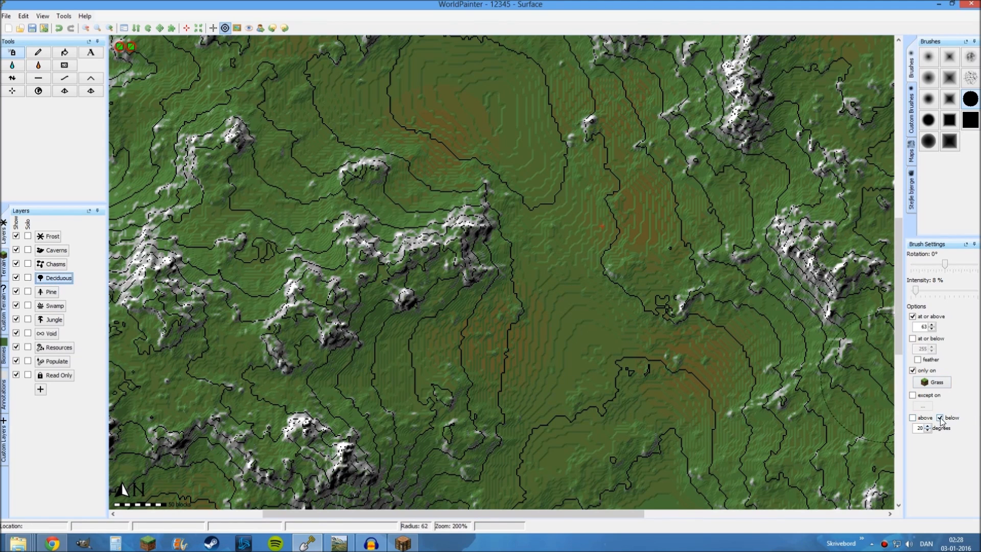
{"action": "left_click", "coordinate": [926, 428]}
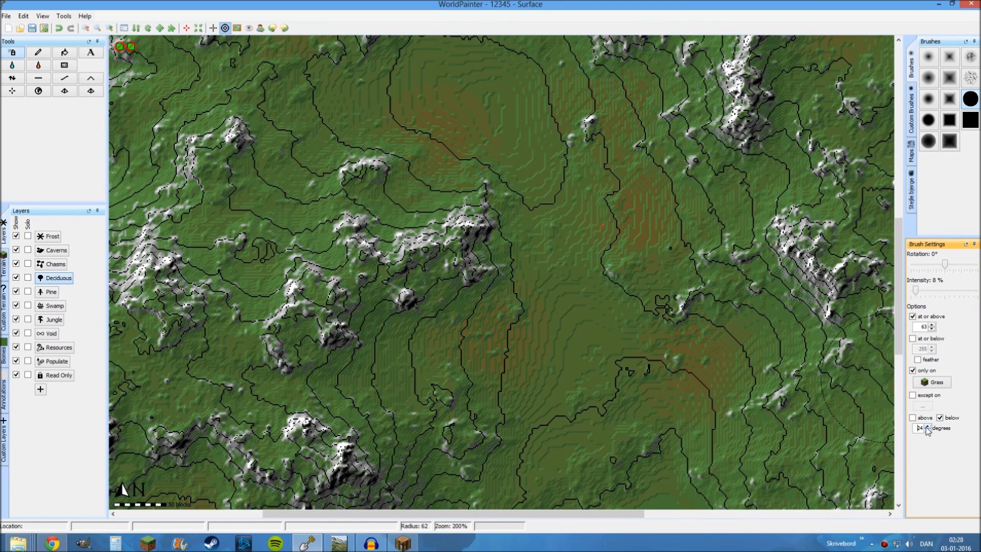
{"action": "left_click", "coordinate": [927, 427]}
{"action": "left_click_drag", "start_coordinate": [915, 290], "coordinate": [898, 289]}
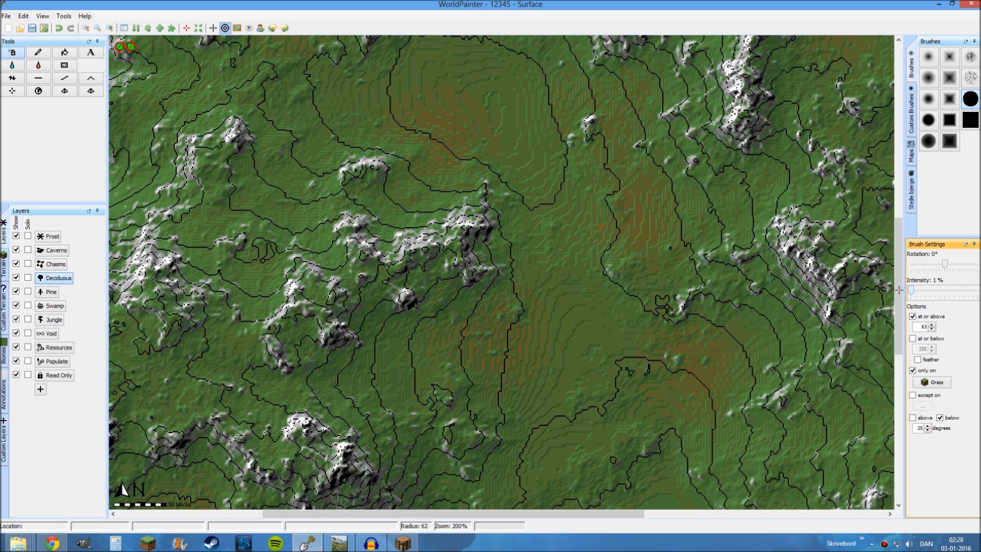
Switch to the solid square brush, enlarge it to a radius of 752, and spray Deciduous across the whole island
{"action": "scroll", "coordinate": [582, 325], "scroll_direction": "down", "scroll_amount": 1, "text": "ctrl"}
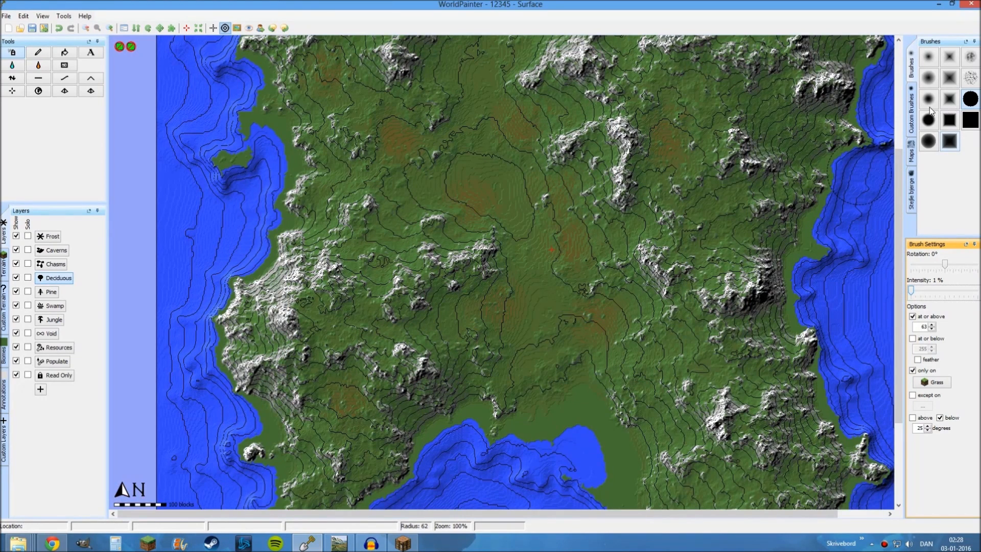
{"action": "left_click", "coordinate": [968, 119]}
{"action": "scroll", "coordinate": [544, 230], "scroll_direction": "down", "scroll_amount": 1, "text": "ctrl"}
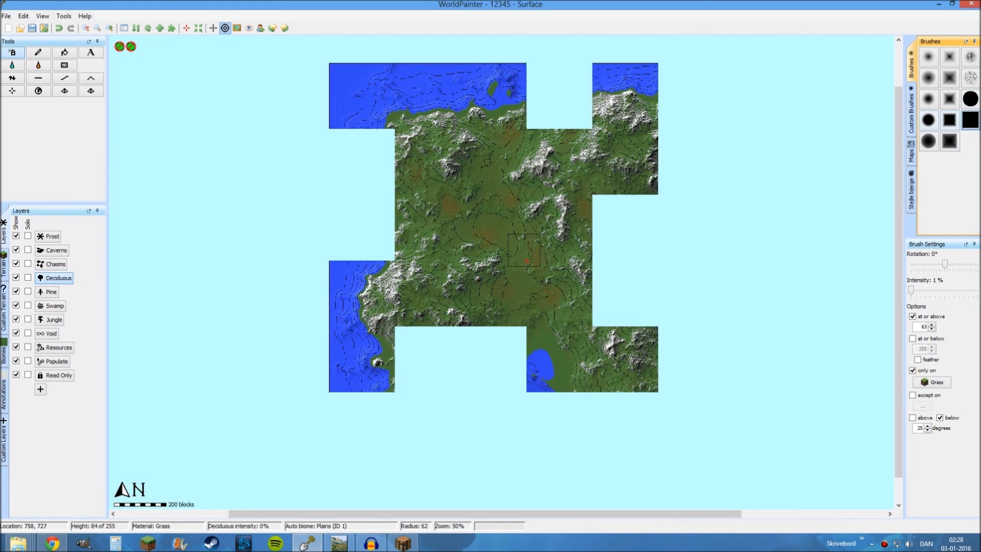
{"action": "scroll", "coordinate": [536, 240], "scroll_direction": "up", "scroll_amount": 15}
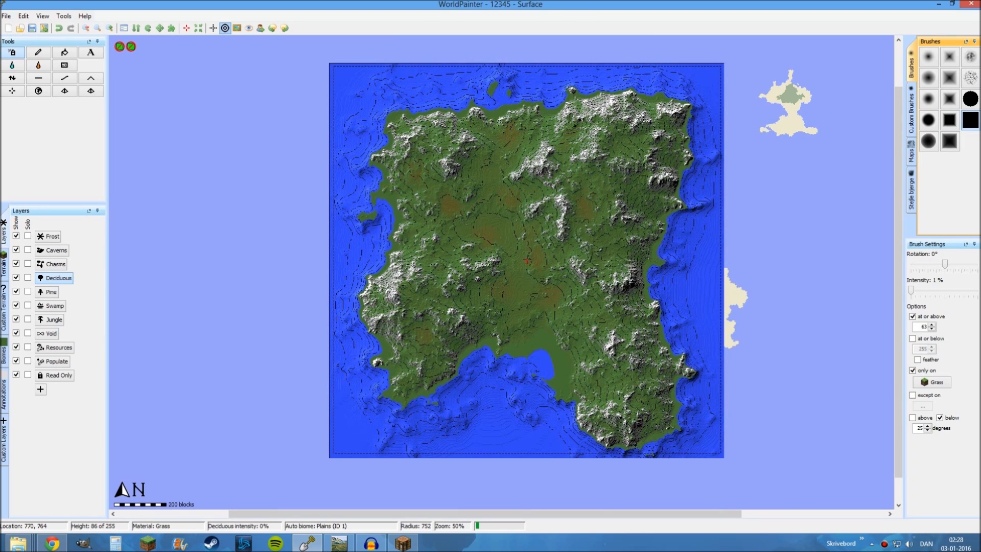
{"action": "scroll", "coordinate": [536, 258], "scroll_direction": "up", "scroll_amount": 2, "text": "ctrl"}
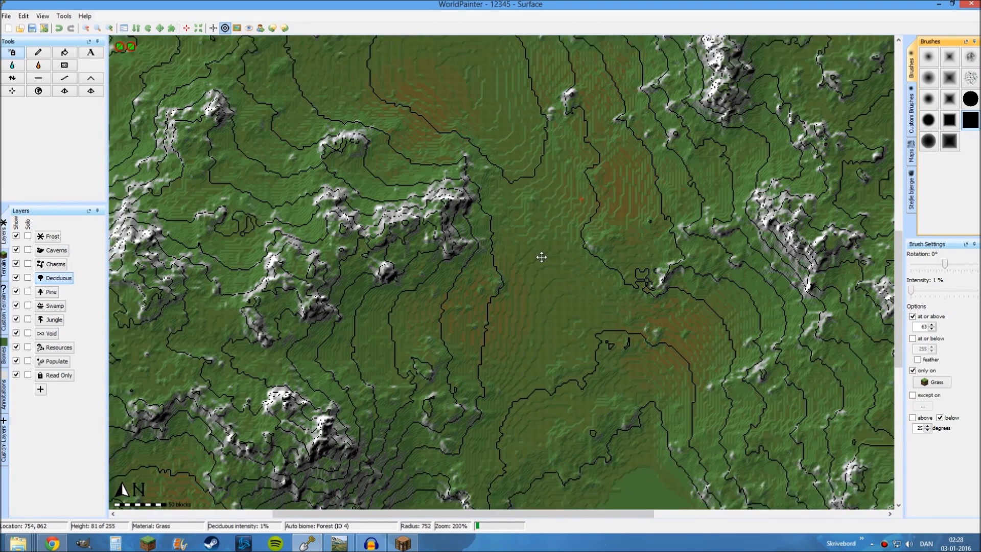
{"action": "middle_click_drag", "start_coordinate": [541, 257], "coordinate": [515, 215]}
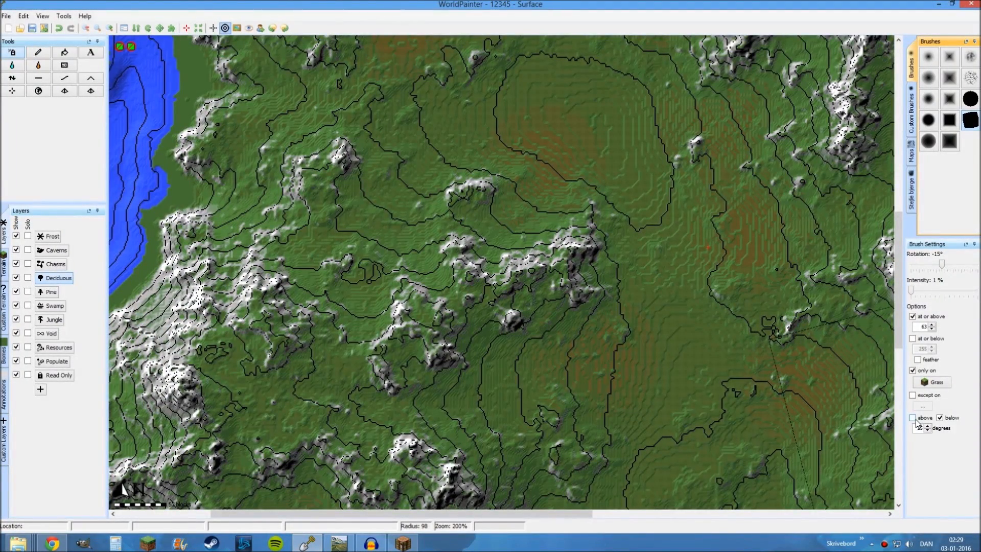
Limit the brush to slopes above 25 degrees at 8% intensity and spray Deciduous over the island with a radius of 760
{"action": "left_click", "coordinate": [913, 417]}
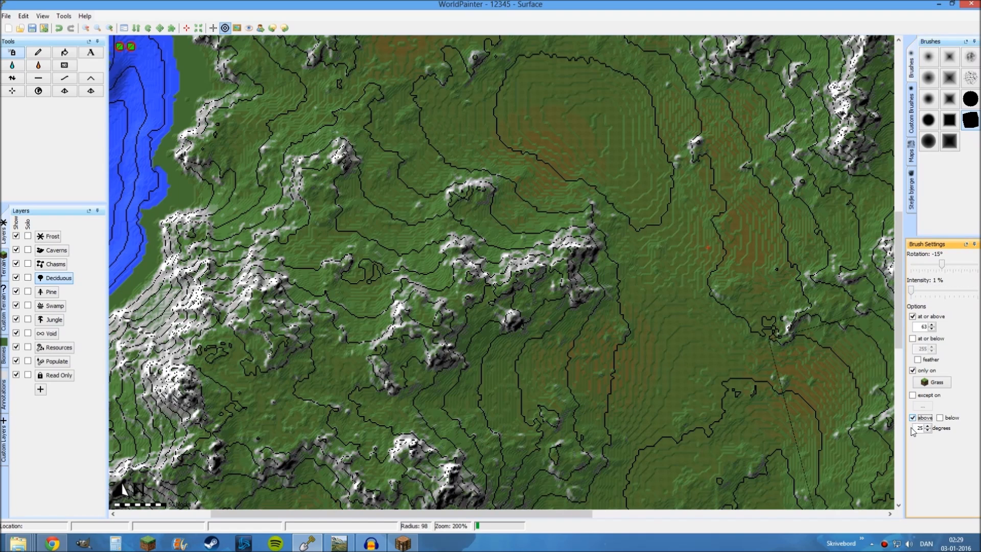
{"action": "left_click", "coordinate": [915, 292]}
{"action": "scroll", "coordinate": [593, 291], "scroll_direction": "down", "scroll_amount": 1, "text": "ctrl"}
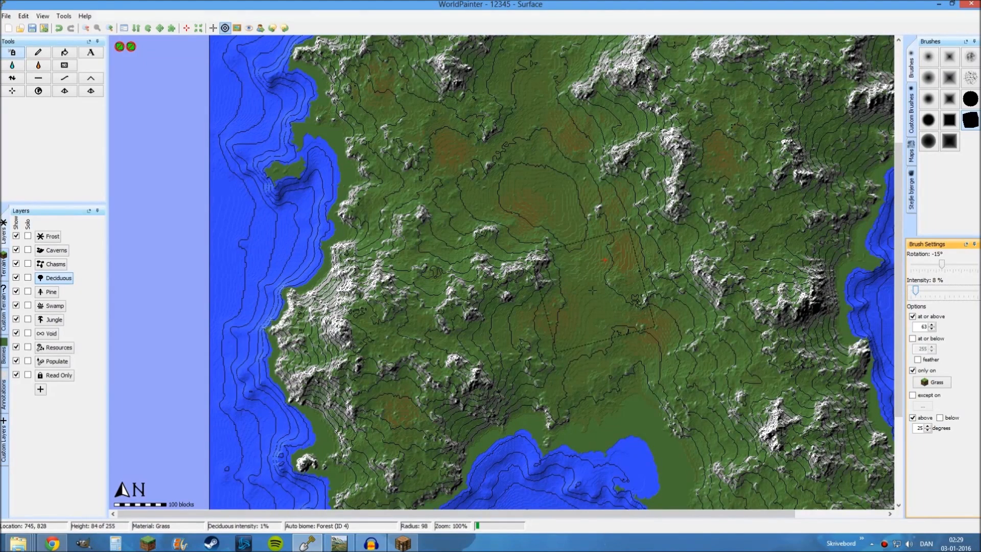
{"action": "scroll", "coordinate": [545, 265], "scroll_direction": "down", "scroll_amount": 1, "text": "ctrl"}
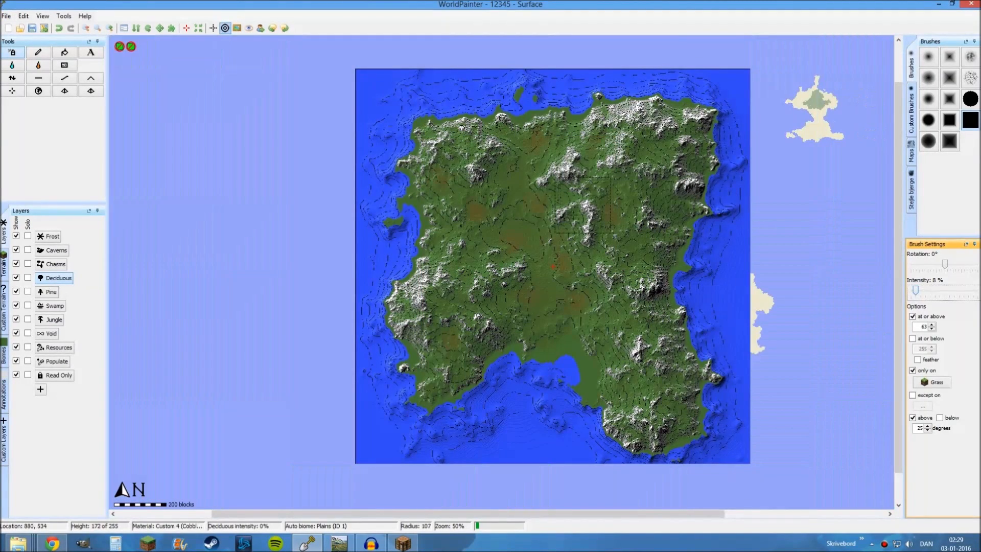
{"action": "scroll", "coordinate": [553, 239], "scroll_direction": "down", "scroll_amount": 19}
{"action": "scroll", "coordinate": [552, 265], "scroll_direction": "down", "scroll_amount": 3}
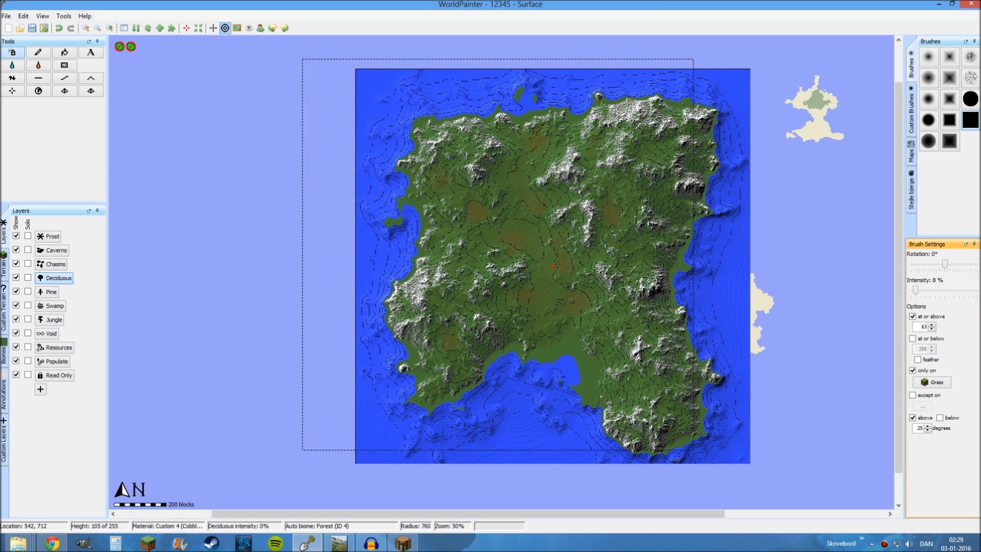
{"action": "scroll", "coordinate": [510, 253], "scroll_direction": "up", "scroll_amount": 1, "text": "ctrl"}
{"action": "scroll", "coordinate": [522, 273], "scroll_direction": "up", "scroll_amount": 10}
{"action": "scroll", "coordinate": [522, 272], "scroll_direction": "up", "scroll_amount": 5}
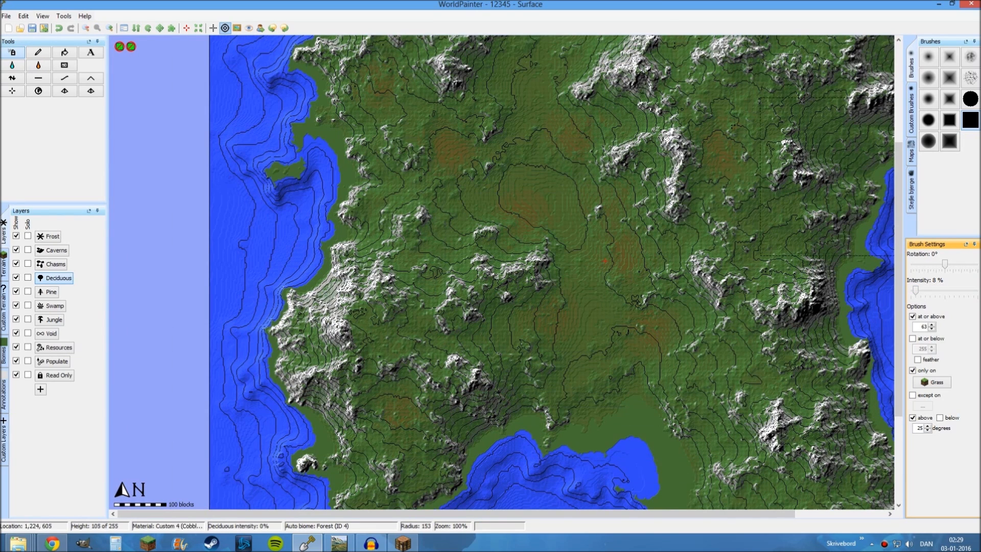
Switch to the solid circular brush for the Deciduous layer and reduce its radius to about 63
{"action": "left_click", "coordinate": [970, 99]}
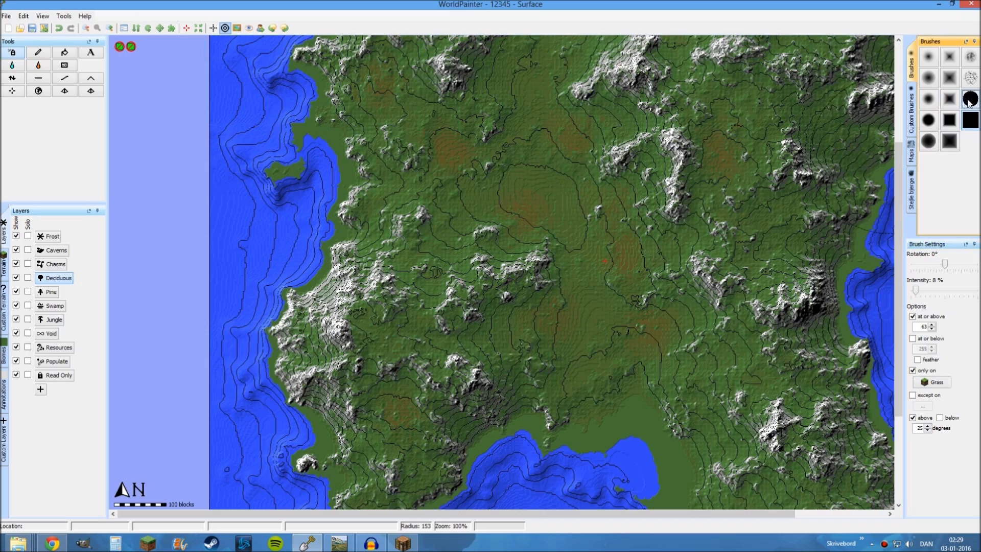
{"action": "scroll", "coordinate": [604, 406], "scroll_direction": "up", "scroll_amount": 1, "text": "ctrl"}
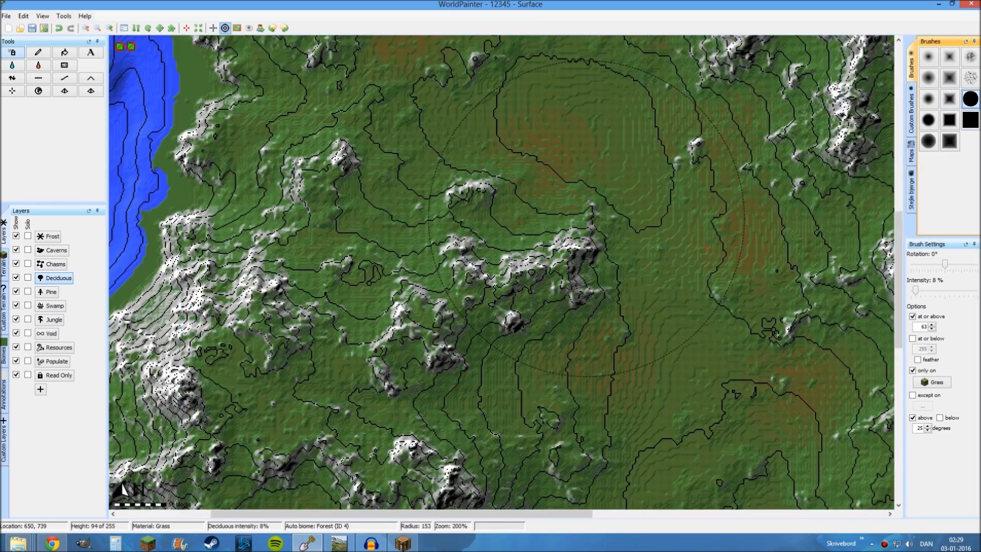
{"action": "middle_click_drag", "start_coordinate": [540, 310], "coordinate": [715, 456]}
{"action": "scroll", "coordinate": [481, 212], "scroll_direction": "up", "scroll_amount": 8}
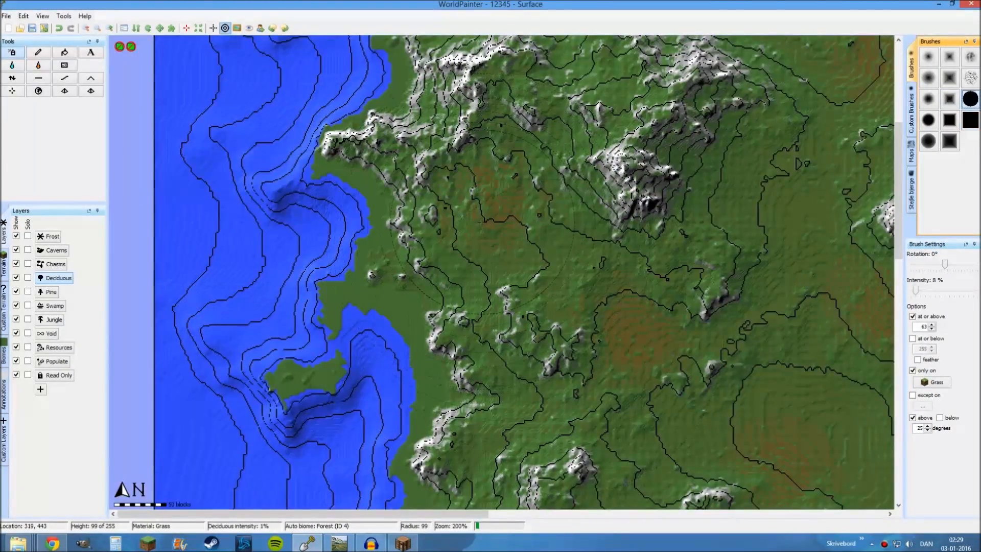
{"action": "scroll", "coordinate": [482, 187], "scroll_direction": "down", "scroll_amount": 1}
{"action": "scroll", "coordinate": [480, 191], "scroll_direction": "up", "scroll_amount": 1}
{"action": "middle_click_drag", "start_coordinate": [599, 289], "coordinate": [439, 212]}
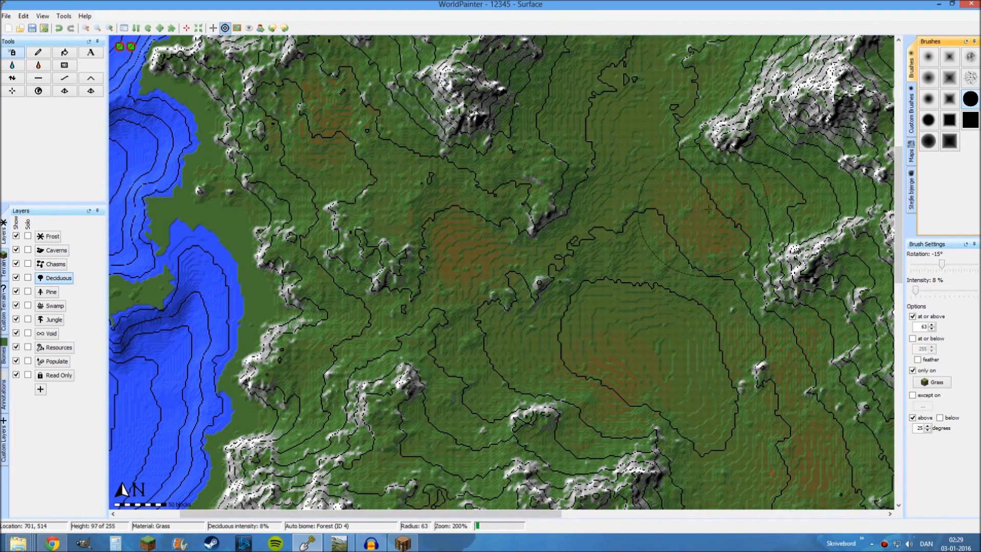
{"action": "middle_click_drag", "start_coordinate": [463, 320], "coordinate": [462, 234]}
{"action": "scroll", "coordinate": [462, 234], "scroll_direction": "down", "scroll_amount": 2, "text": "ctrl"}
Limit the brush to slopes below 25 degrees and spray Deciduous over the oak patches in the central grassland
{"action": "left_click", "coordinate": [939, 418]}
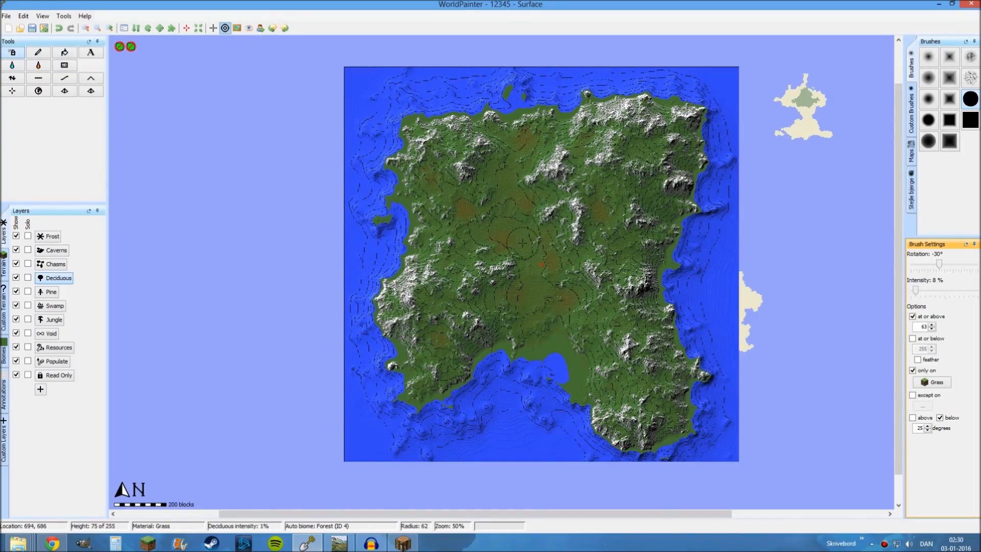
{"action": "scroll", "coordinate": [522, 243], "scroll_direction": "up", "scroll_amount": 2}
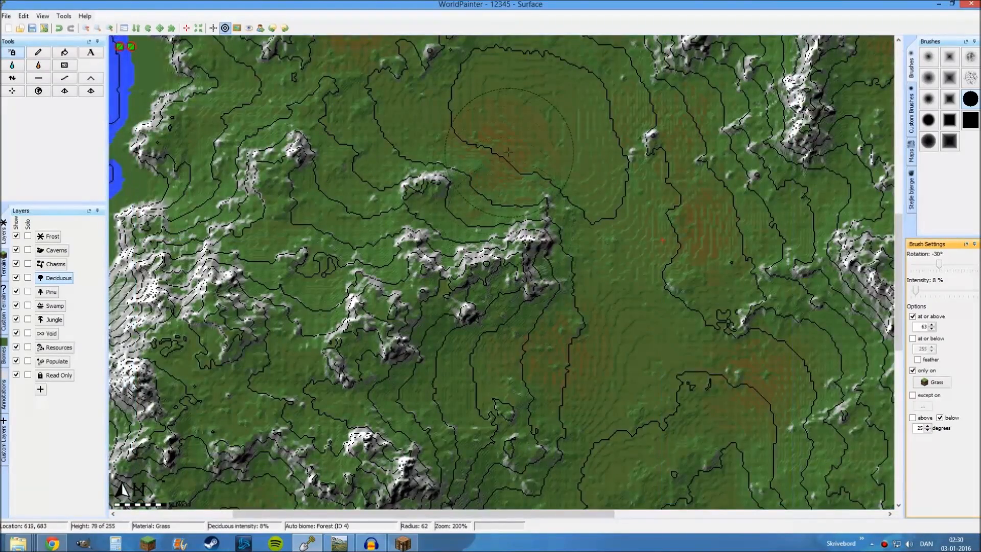
{"action": "middle_click_drag", "start_coordinate": [522, 242], "coordinate": [527, 416]}
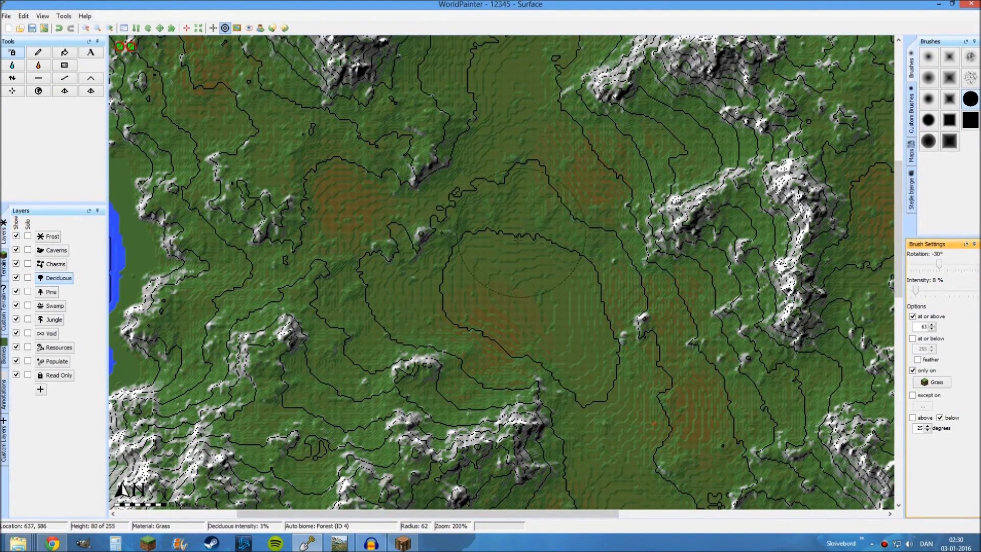
{"action": "scroll", "coordinate": [504, 282], "scroll_direction": "down", "scroll_amount": 6}
Switch to Chrome and open the download page of Gris1000's Stone & Bushes Pack.rar from the MediaFire files
{"action": "left_click", "coordinate": [52, 543]}
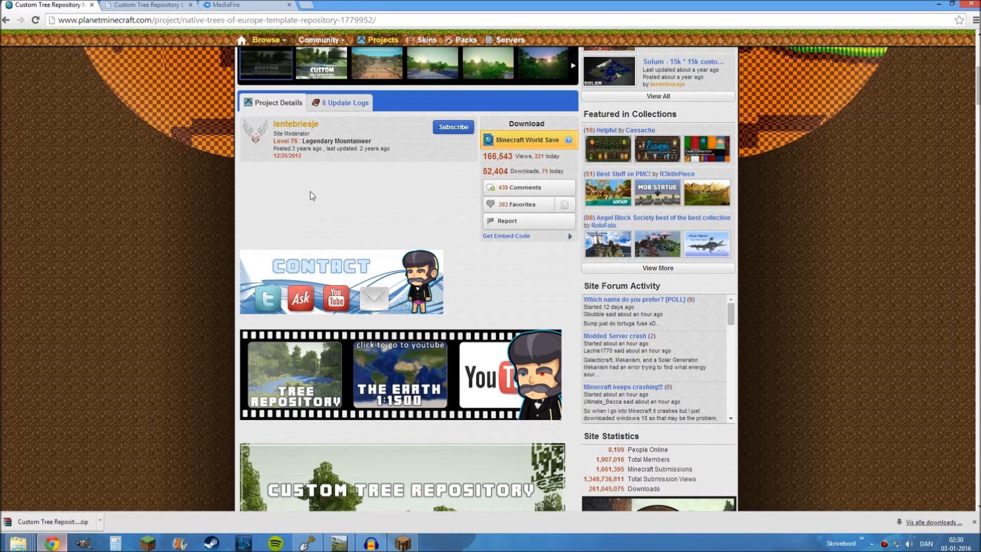
{"action": "left_click", "coordinate": [229, 5]}
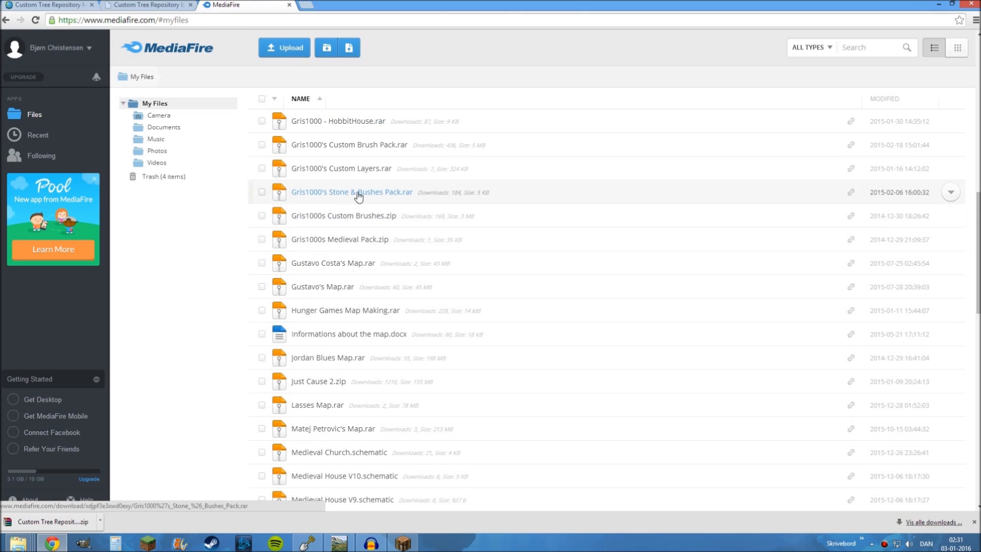
{"action": "left_click", "coordinate": [383, 194]}
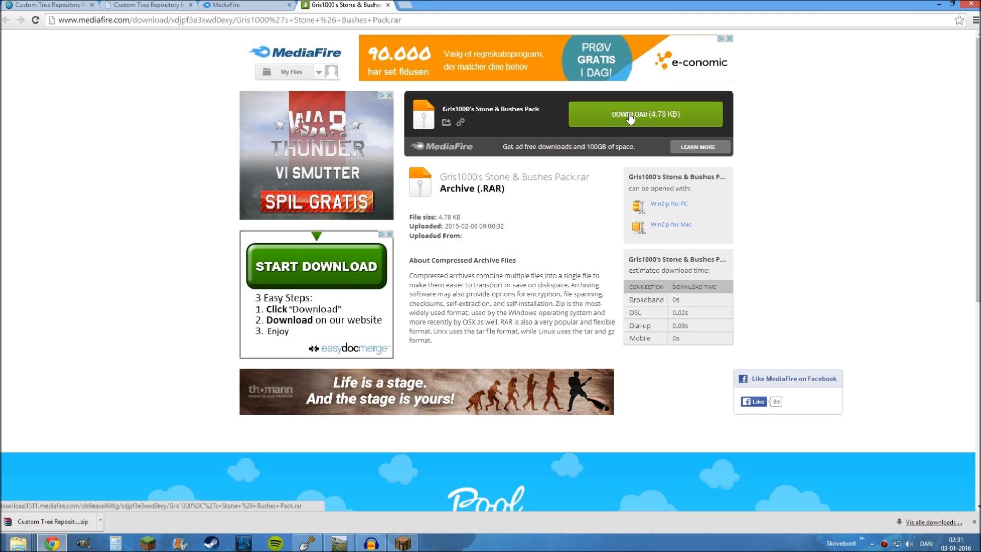
Download Gris1000's Stone & Bushes Pack.rar and place it in the 12345 folder on the desktop
{"action": "left_click", "coordinate": [633, 114]}
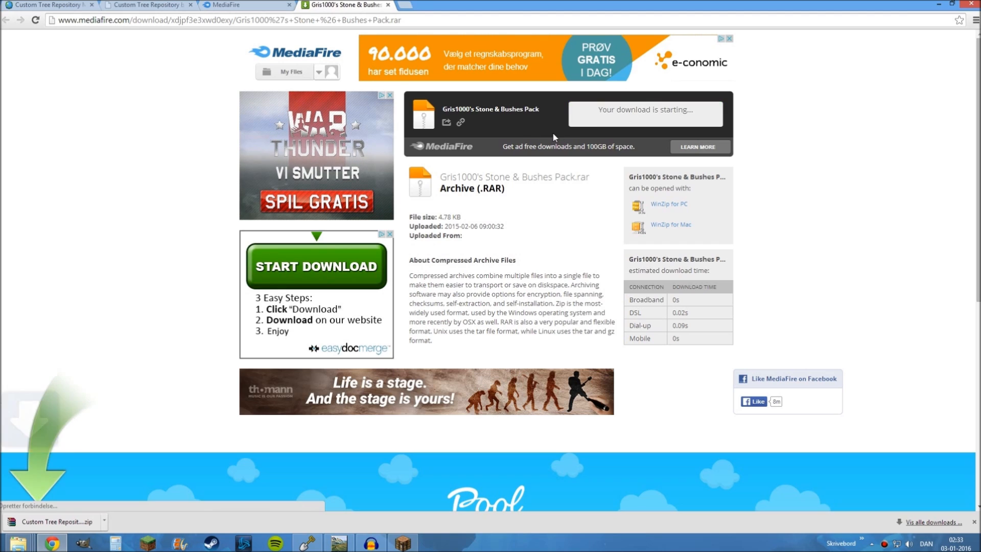
{"action": "left_click_drag", "start_coordinate": [55, 524], "coordinate": [124, 433]}
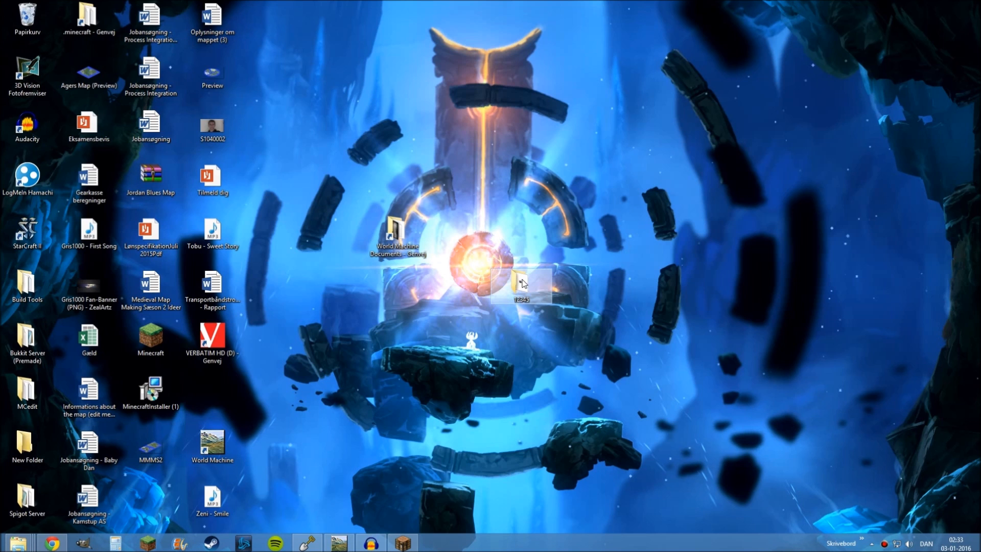
{"action": "double_click", "coordinate": [521, 282]}
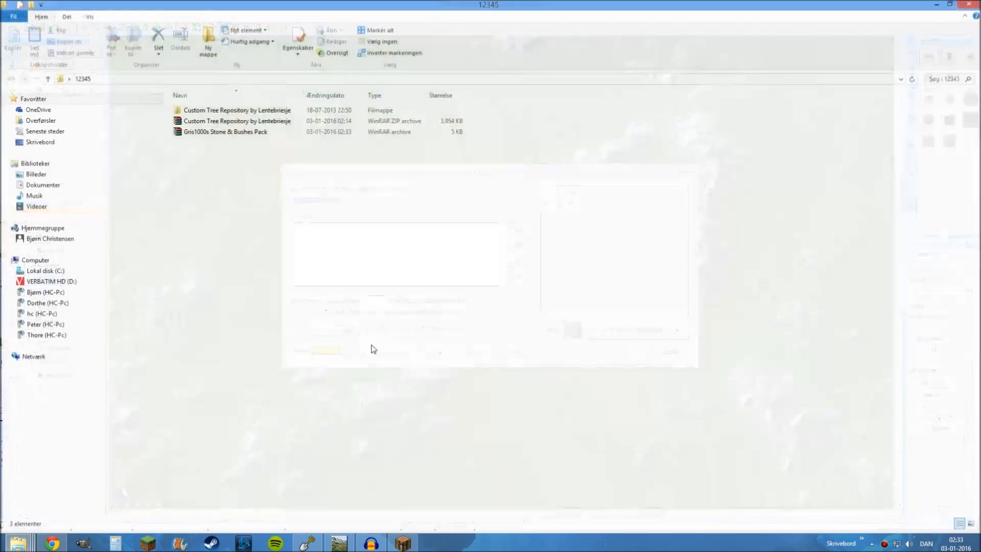
Extract the Gris1000s Stone & Bushes Pack archive directly into the 12345 folder
{"action": "right_click", "coordinate": [199, 137]}
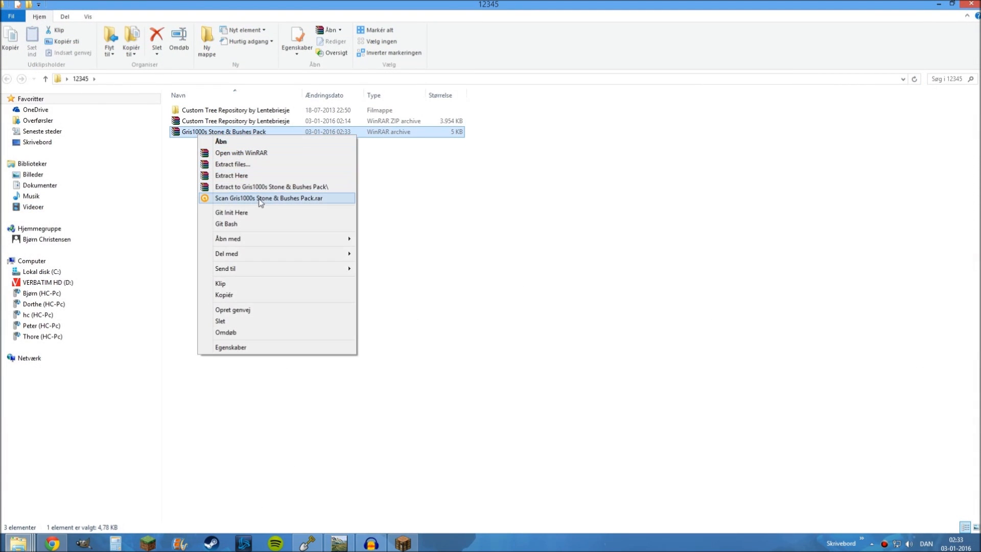
{"action": "left_click", "coordinate": [232, 175]}
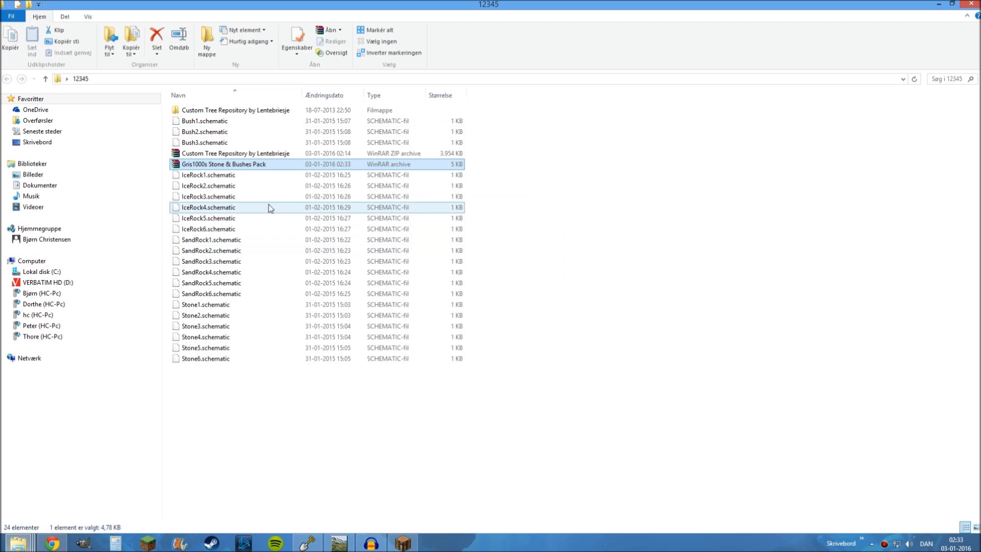
{"action": "left_click", "coordinate": [700, 259]}
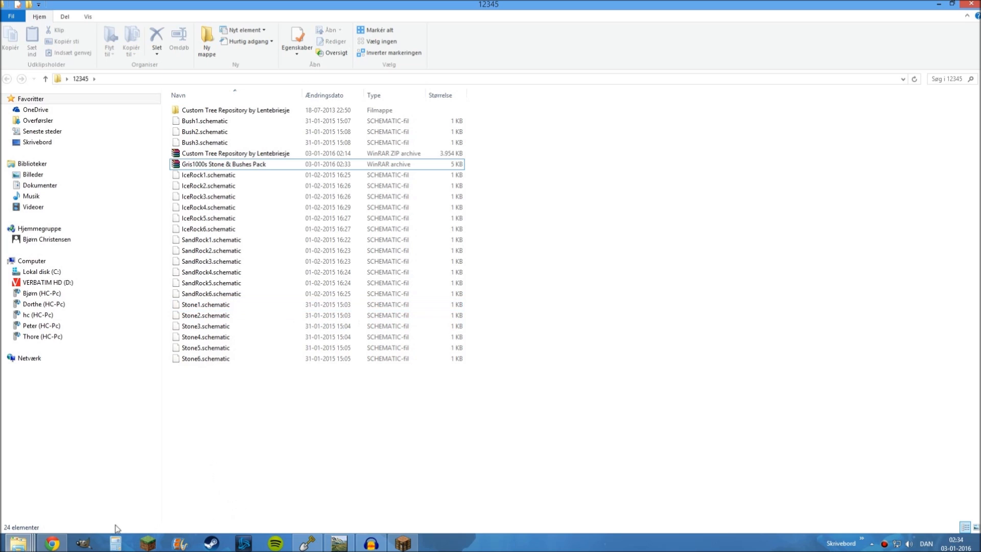
Switch to WorldPainter, discard the open layer settings and start a new custom object layer
{"action": "left_click", "coordinate": [18, 542]}
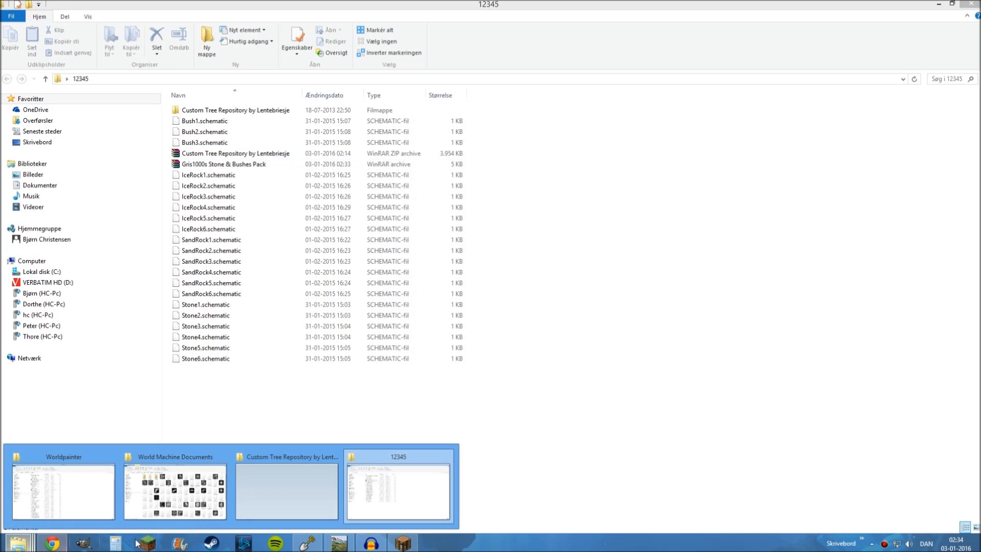
{"action": "left_click", "coordinate": [307, 543]}
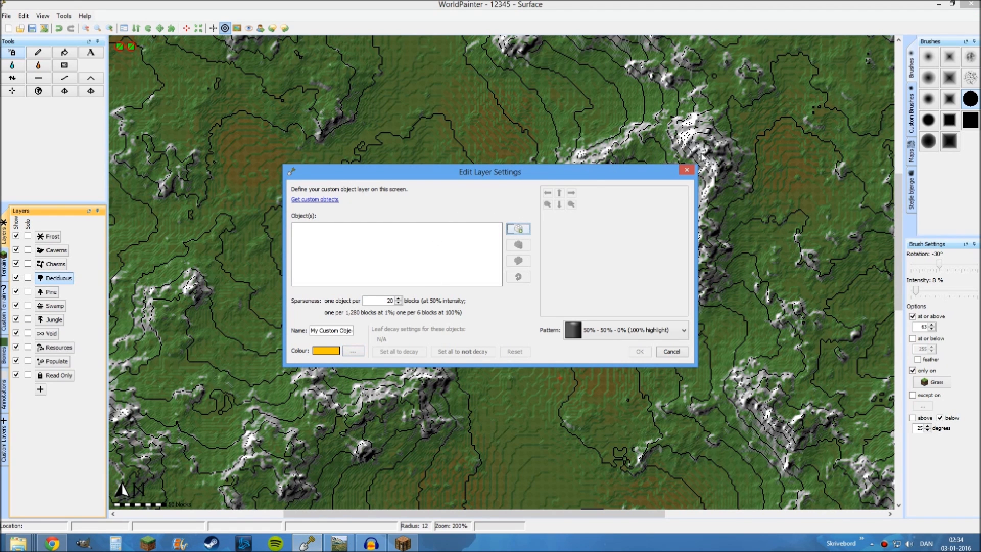
{"action": "left_click", "coordinate": [686, 169]}
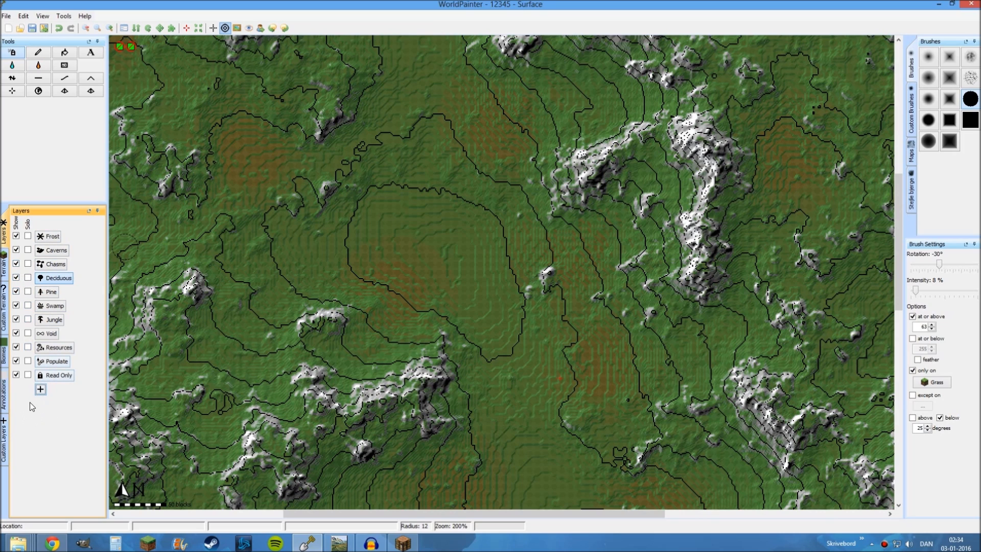
{"action": "left_click", "coordinate": [41, 390]}
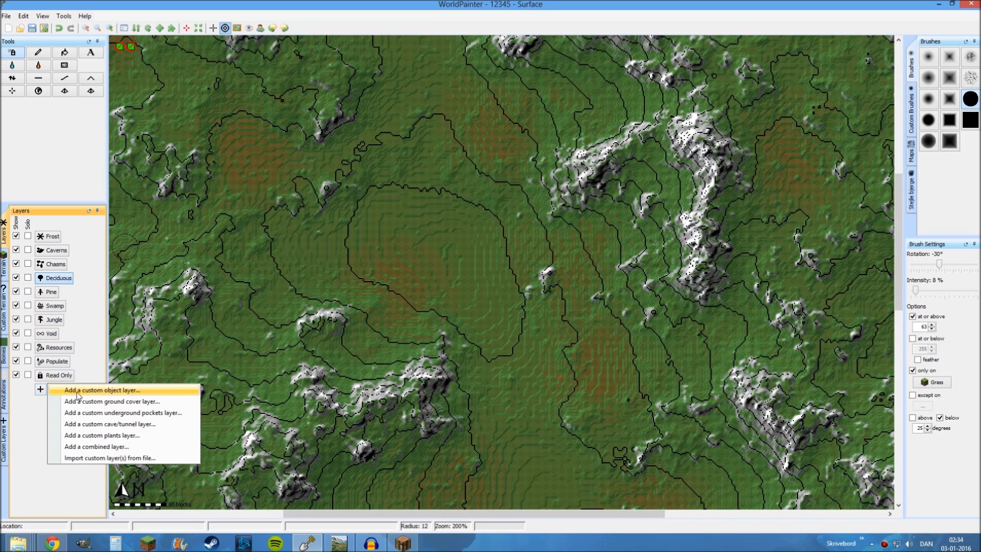
{"action": "left_click", "coordinate": [78, 391]}
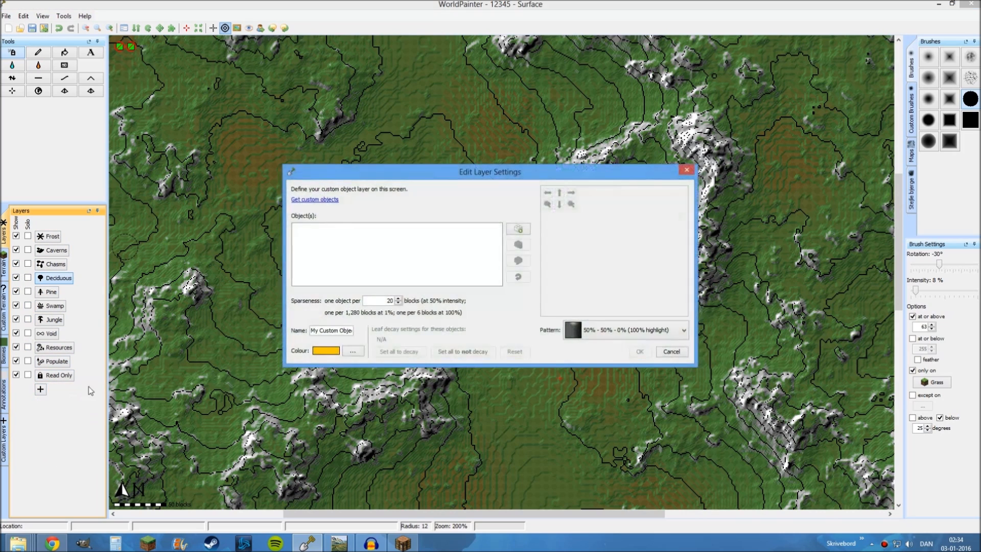
Add Stone1.schematic through Stone6.schematic from the desktop folder 12345 to the custom object layer
{"action": "left_click", "coordinate": [518, 229]}
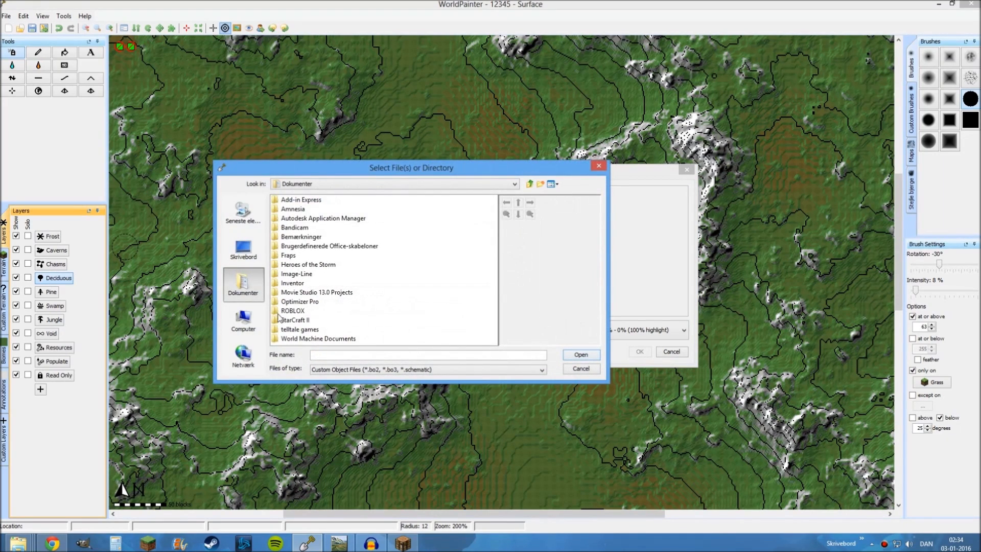
{"action": "left_click", "coordinate": [244, 320]}
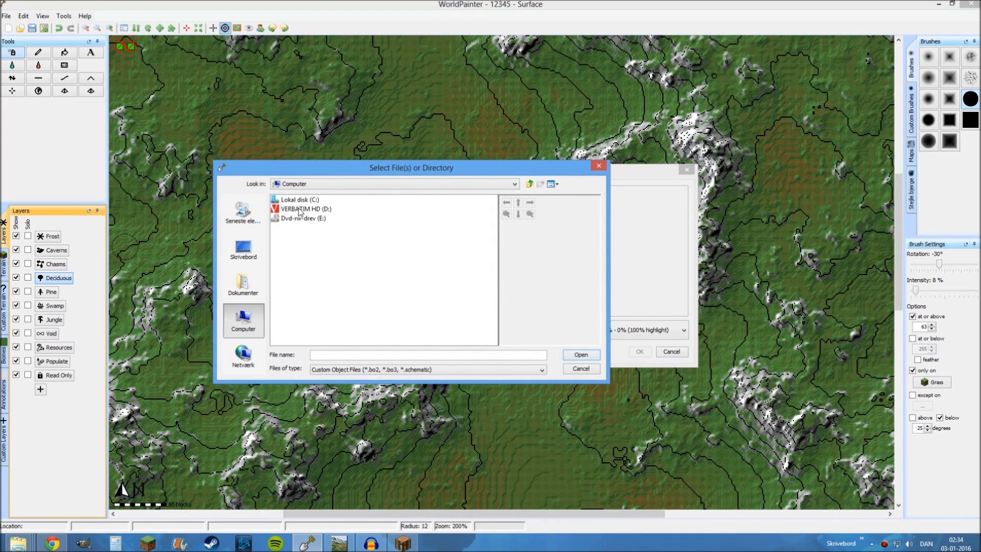
{"action": "left_click", "coordinate": [250, 248]}
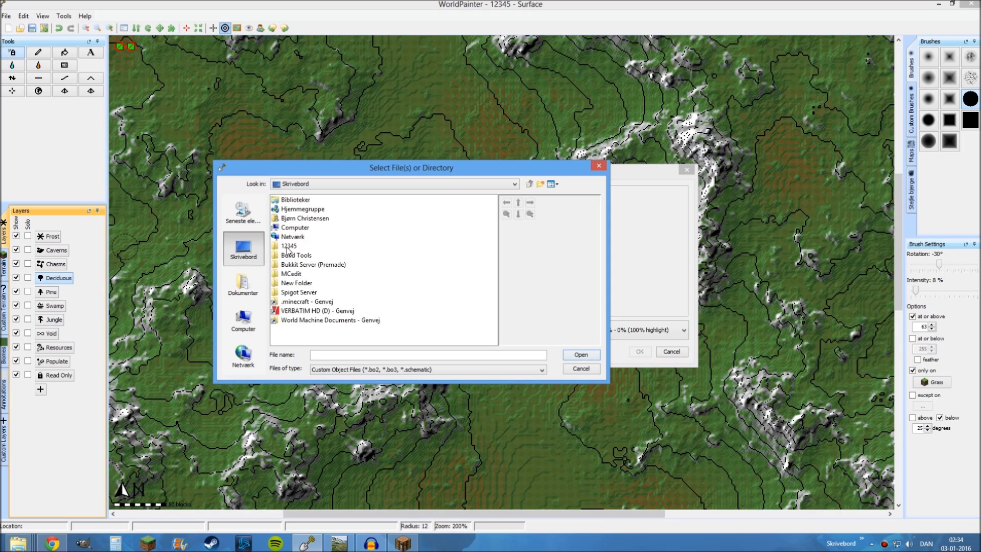
{"action": "double_click", "coordinate": [288, 246]}
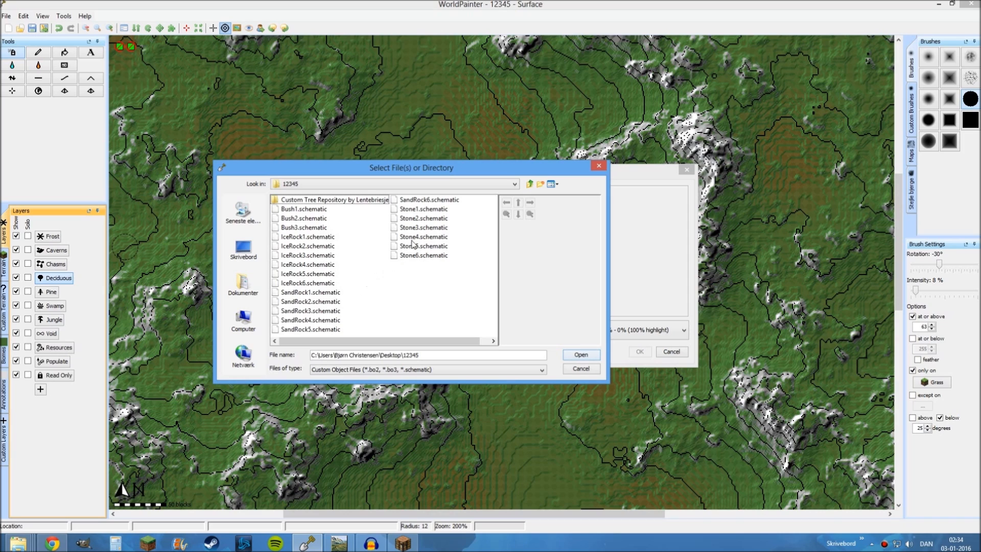
{"action": "left_click", "coordinate": [417, 211]}
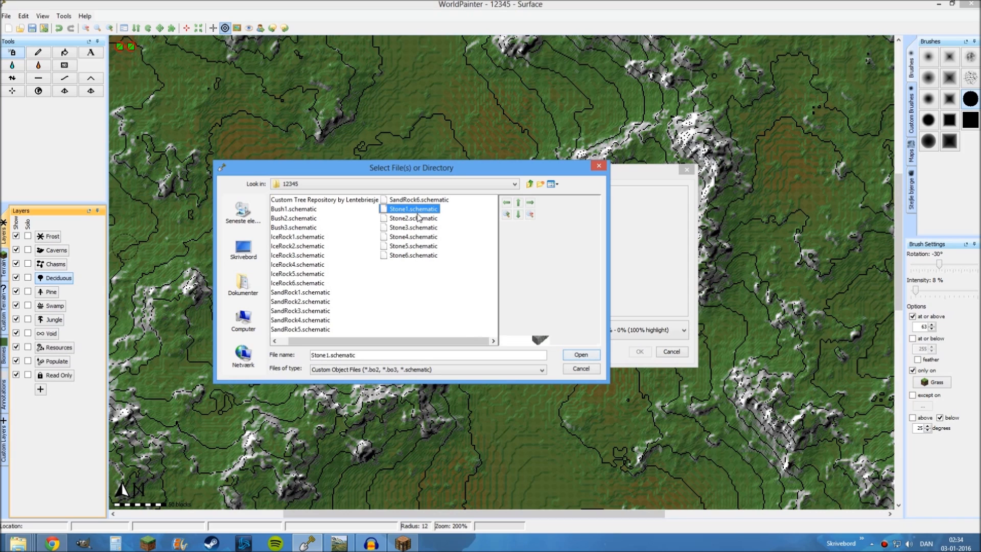
{"action": "left_click", "coordinate": [408, 256], "text": "shift"}
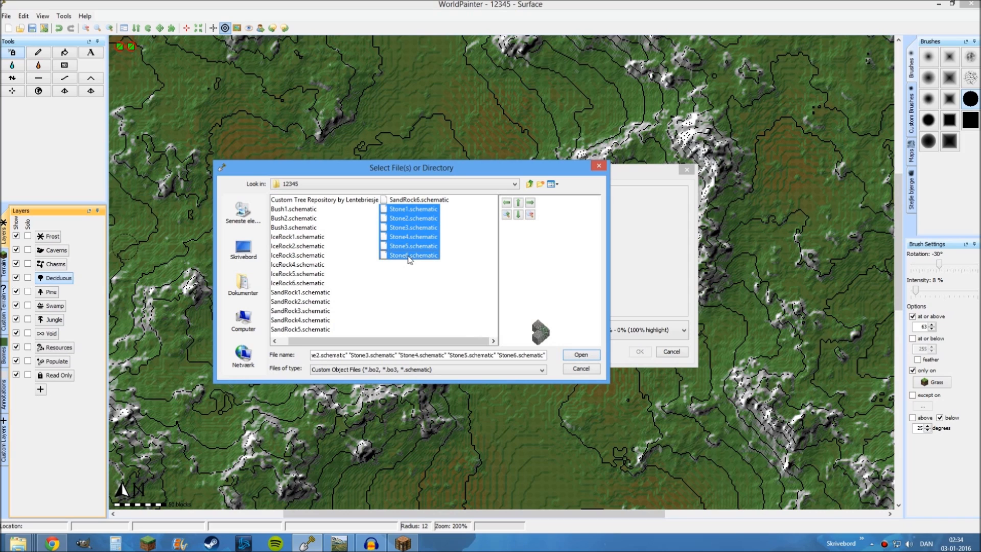
{"action": "left_click", "coordinate": [581, 355]}
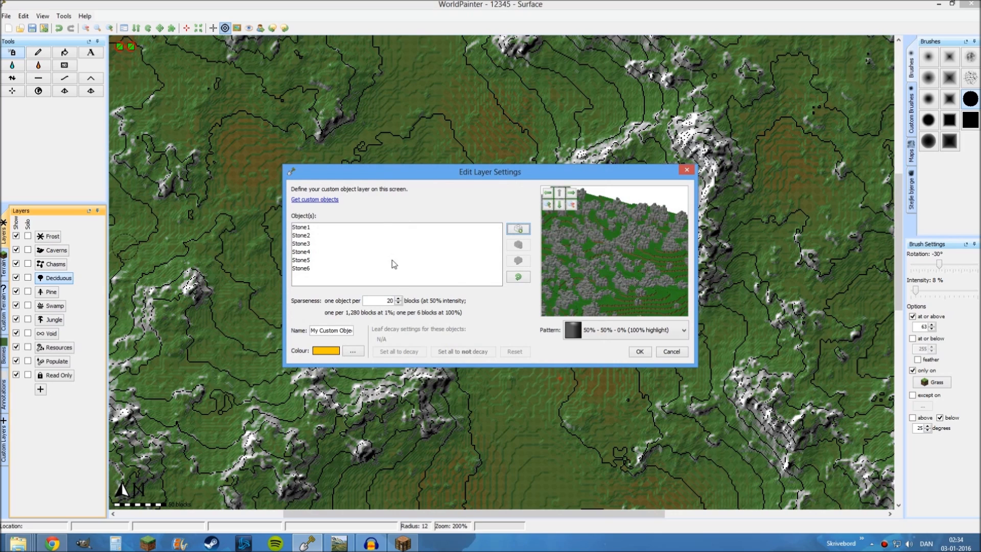
Open the offset settings of the Stone1 object and arrange the dialogs so both its attributes and offset are visible
{"action": "double_click", "coordinate": [300, 228]}
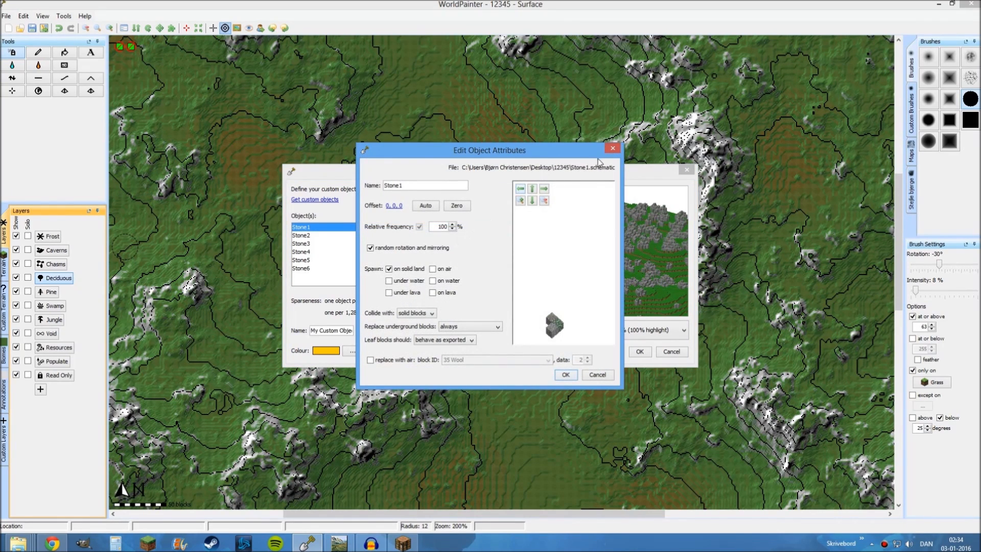
{"action": "left_click", "coordinate": [613, 148]}
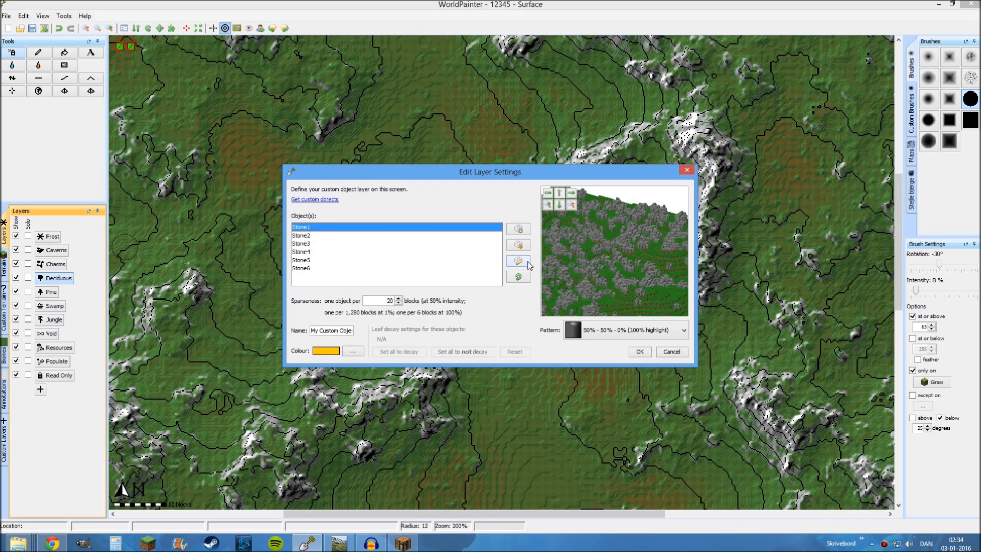
{"action": "left_click", "coordinate": [518, 261]}
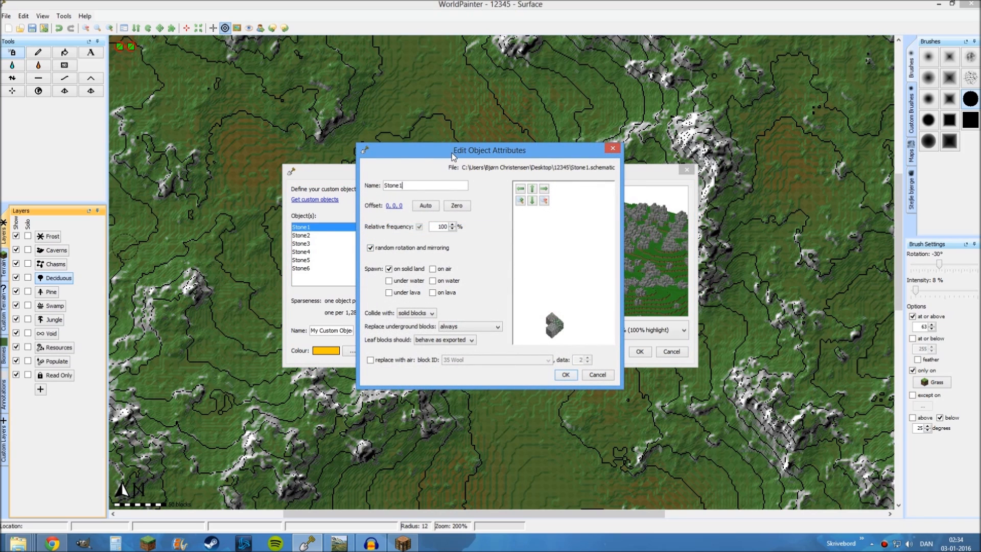
{"action": "left_click_drag", "start_coordinate": [453, 156], "coordinate": [597, 153]}
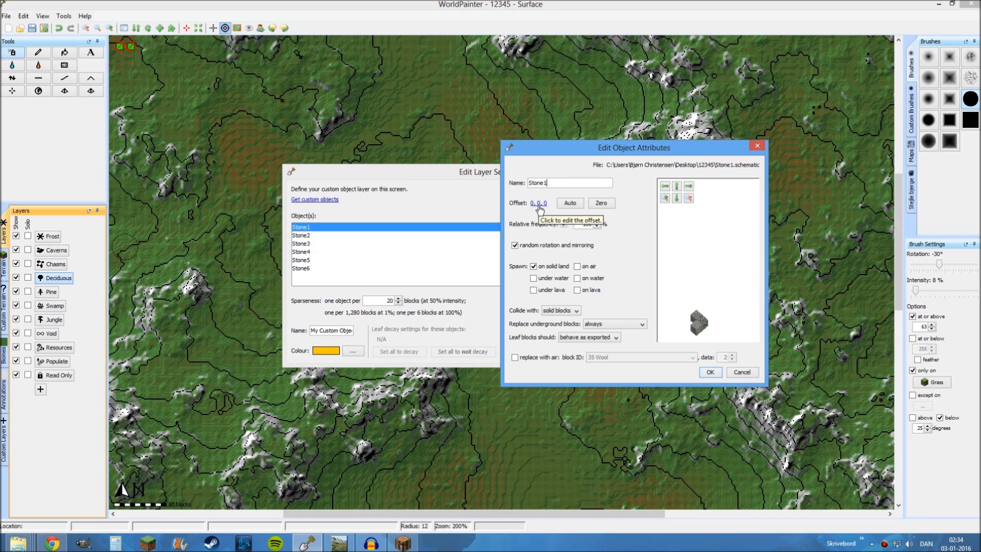
{"action": "left_click", "coordinate": [538, 205]}
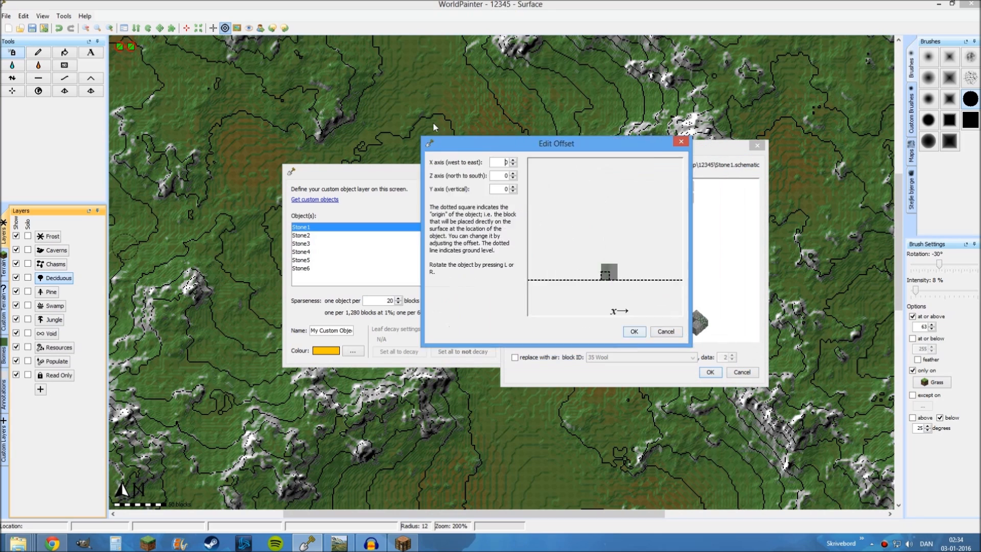
{"action": "left_click_drag", "start_coordinate": [460, 144], "coordinate": [227, 95]}
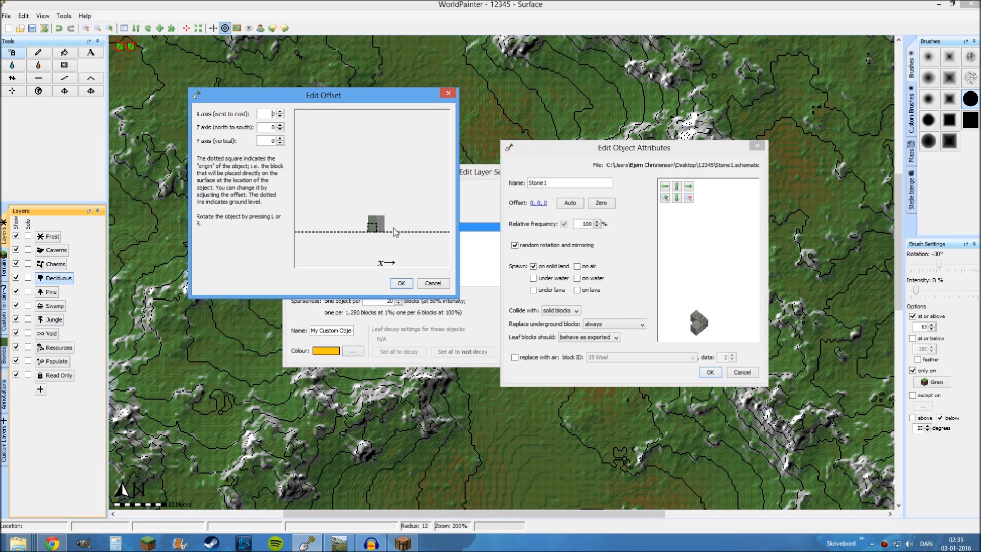
Set the vertical Y-axis offset of the Stone1 and Stone2 objects to -1 and accept their attributes
{"action": "left_click", "coordinate": [280, 142]}
{"action": "left_click", "coordinate": [397, 284]}
{"action": "left_click", "coordinate": [710, 372]}
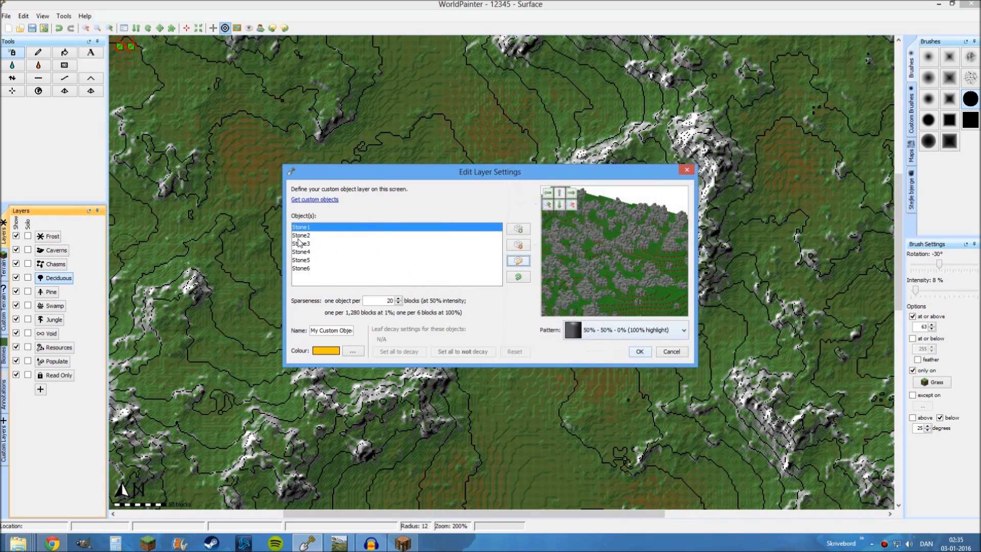
{"action": "double_click", "coordinate": [301, 235]}
{"action": "left_click", "coordinate": [395, 207]}
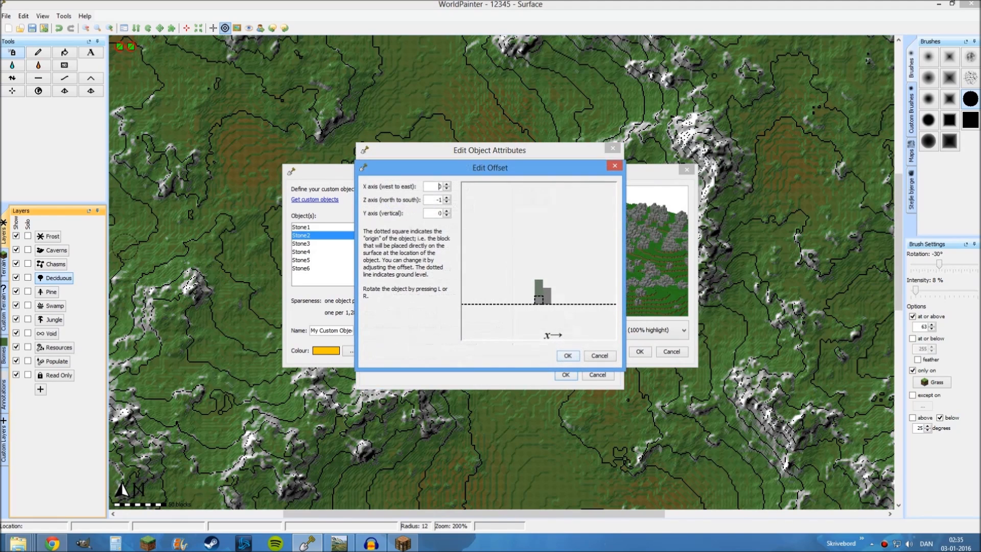
{"action": "left_click", "coordinate": [567, 355]}
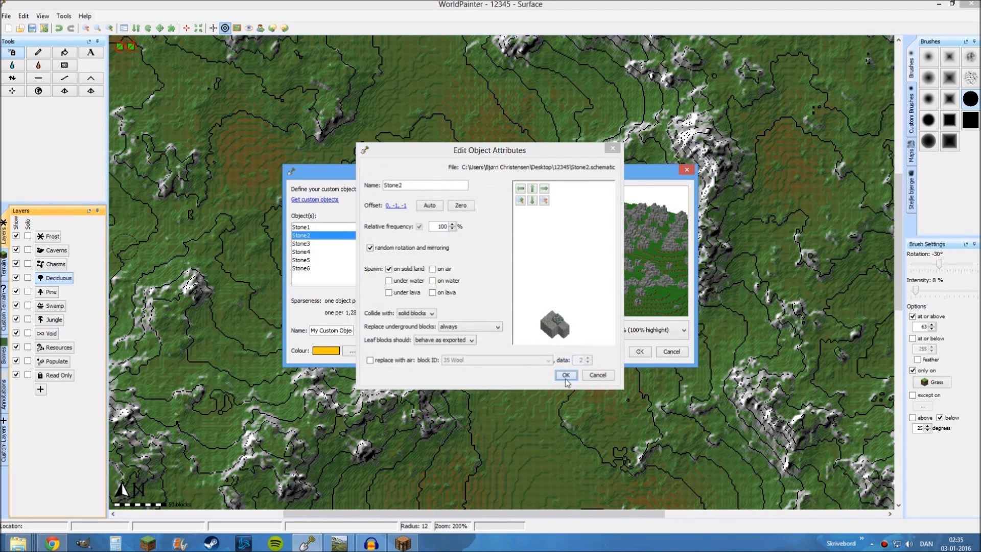
{"action": "left_click", "coordinate": [566, 376]}
Set the vertical Y-axis offset of Stone3 to -1, accept its attributes, and open the offset settings of Stone4
{"action": "double_click", "coordinate": [302, 243]}
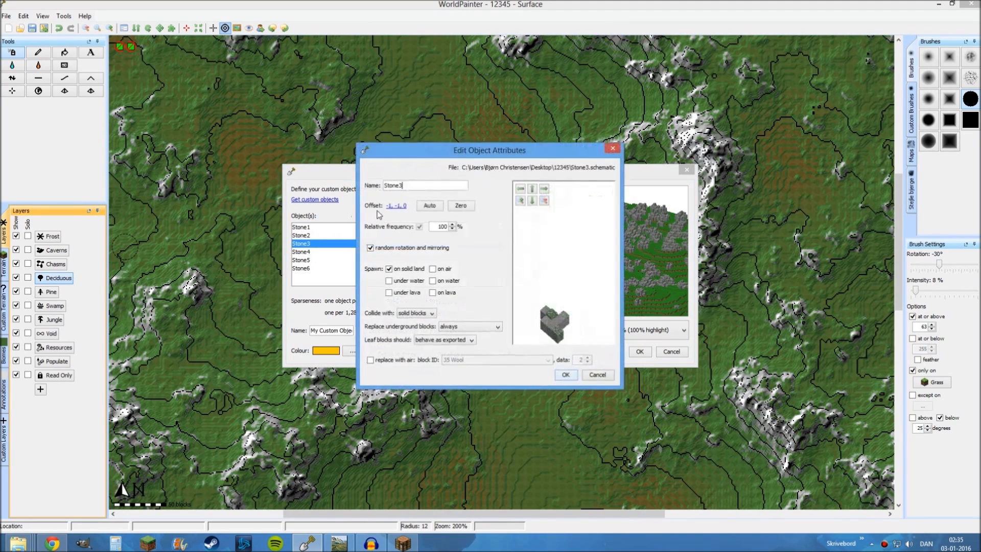
{"action": "left_click", "coordinate": [398, 208]}
{"action": "left_click", "coordinate": [446, 215]}
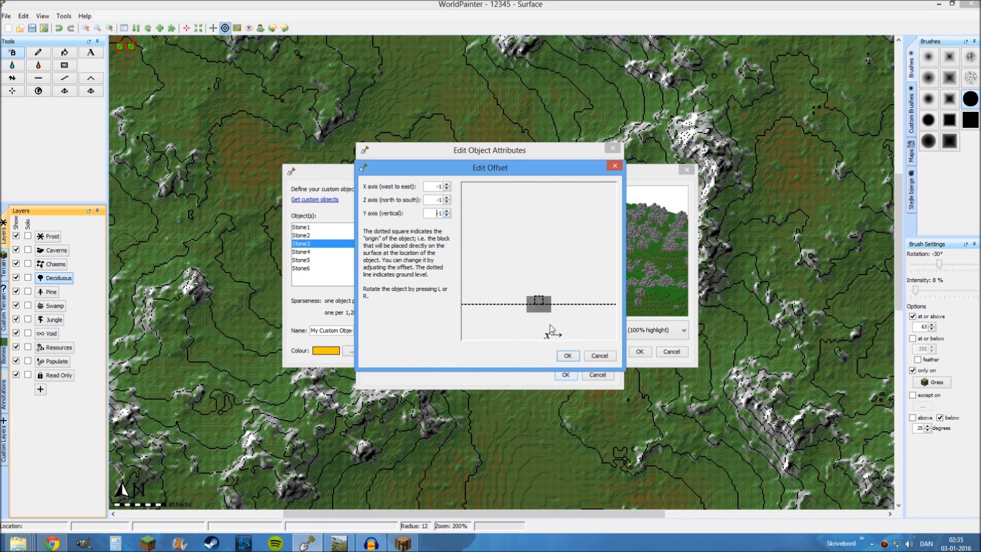
{"action": "left_click", "coordinate": [567, 356]}
{"action": "left_click", "coordinate": [565, 375]}
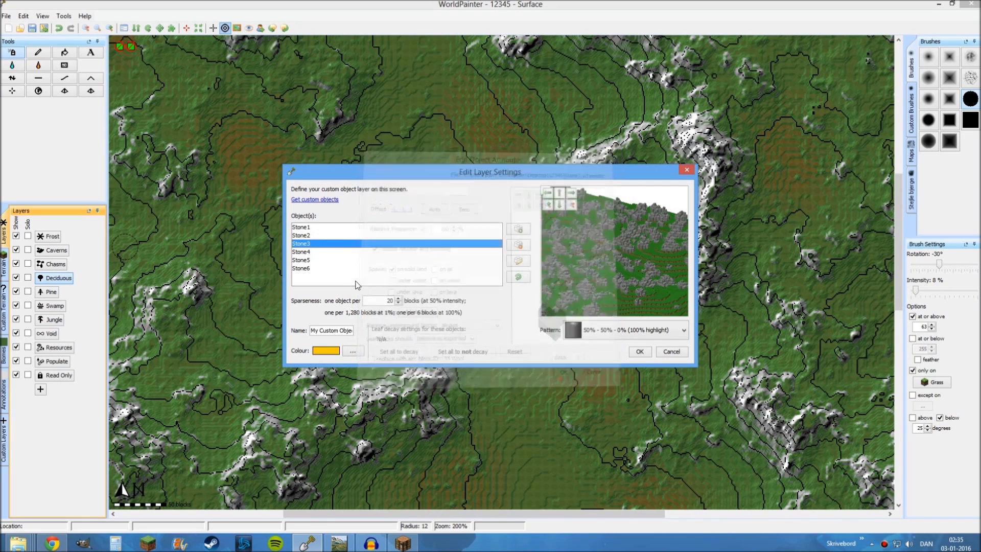
{"action": "double_click", "coordinate": [309, 252]}
{"action": "left_click", "coordinate": [399, 206]}
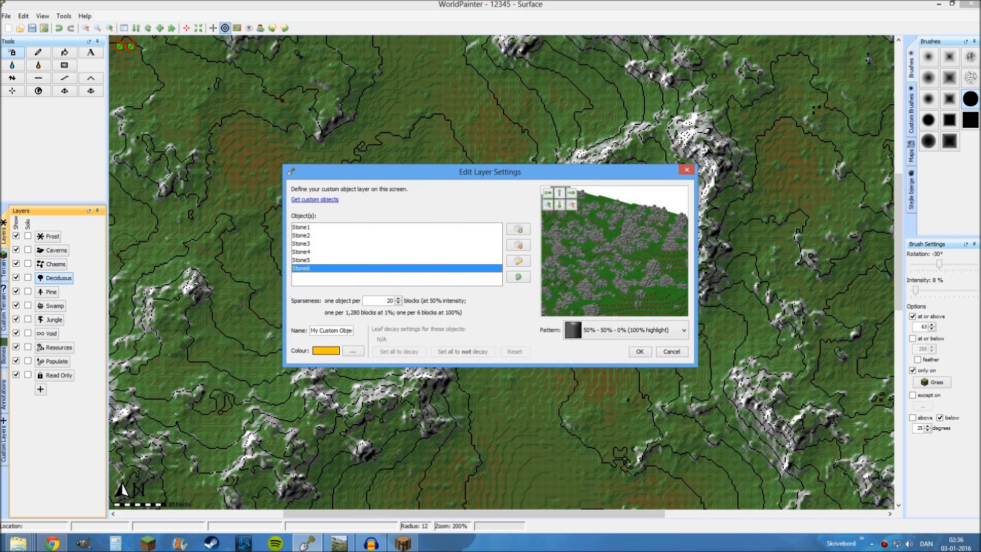
Name the custom object layer Rocks, give it a dark grey colour, and save the layer
{"action": "triple_click", "coordinate": [331, 331]}
{"action": "key", "text": "BackSpace"}
{"action": "left_click", "coordinate": [353, 351]}
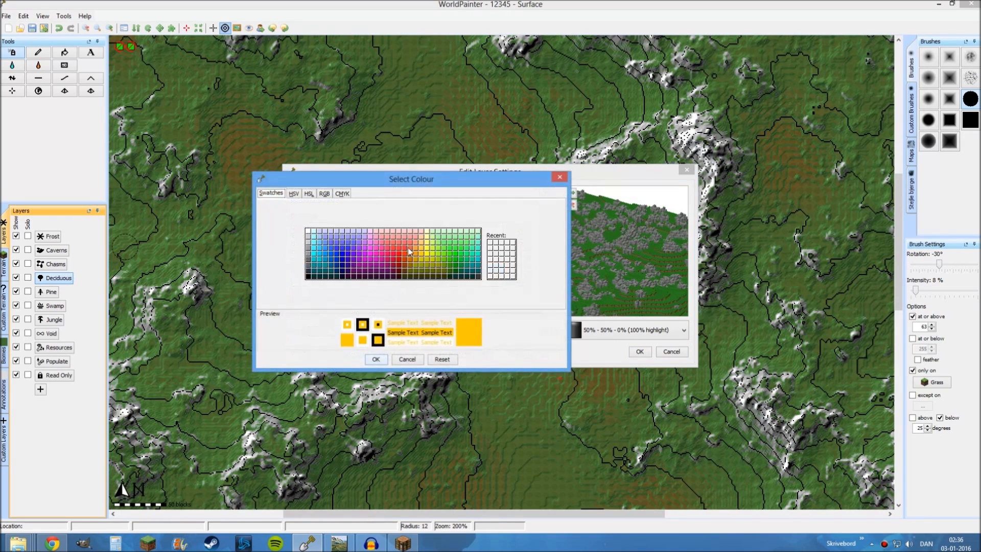
{"action": "left_click", "coordinate": [310, 256]}
{"action": "left_click", "coordinate": [308, 259]}
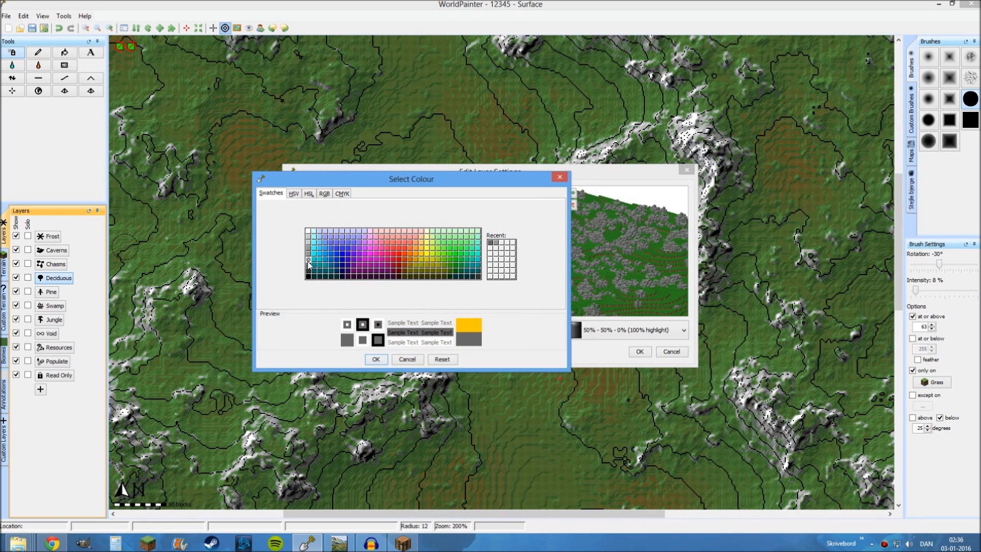
{"action": "left_click", "coordinate": [375, 359]}
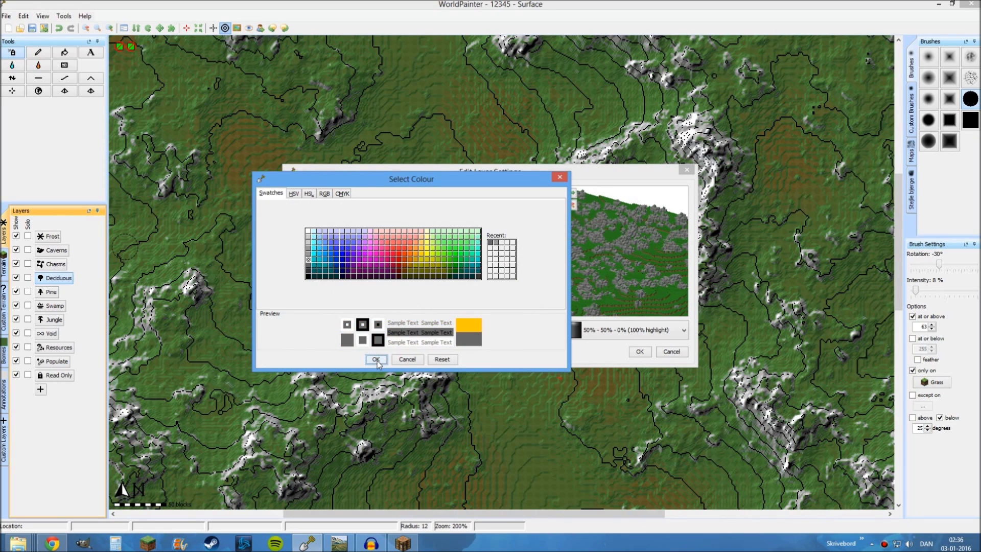
{"action": "left_click", "coordinate": [640, 352]}
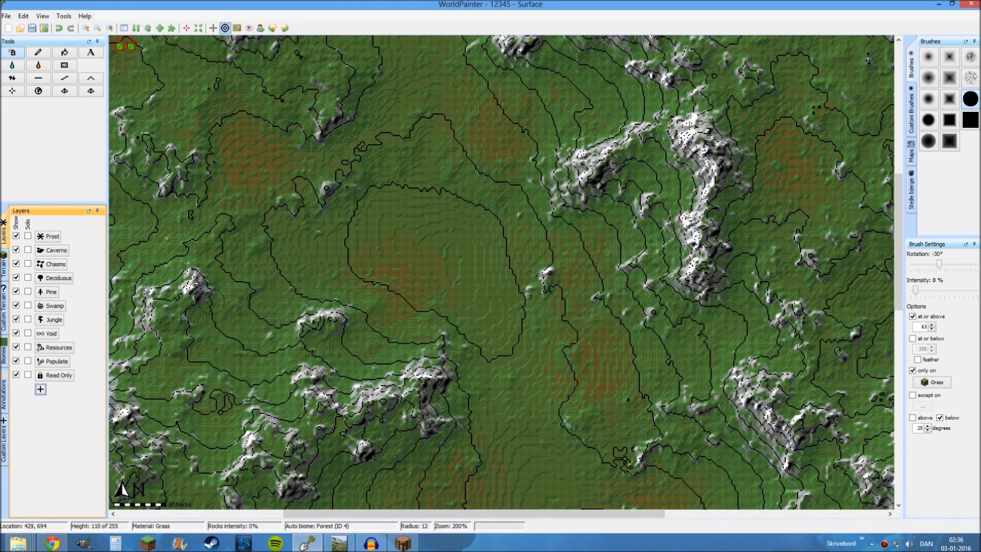
Apply the Rocks custom layer across the whole island at 8 % intensity with a solid square brush of about 884 radius
{"action": "left_click", "coordinate": [4, 449]}
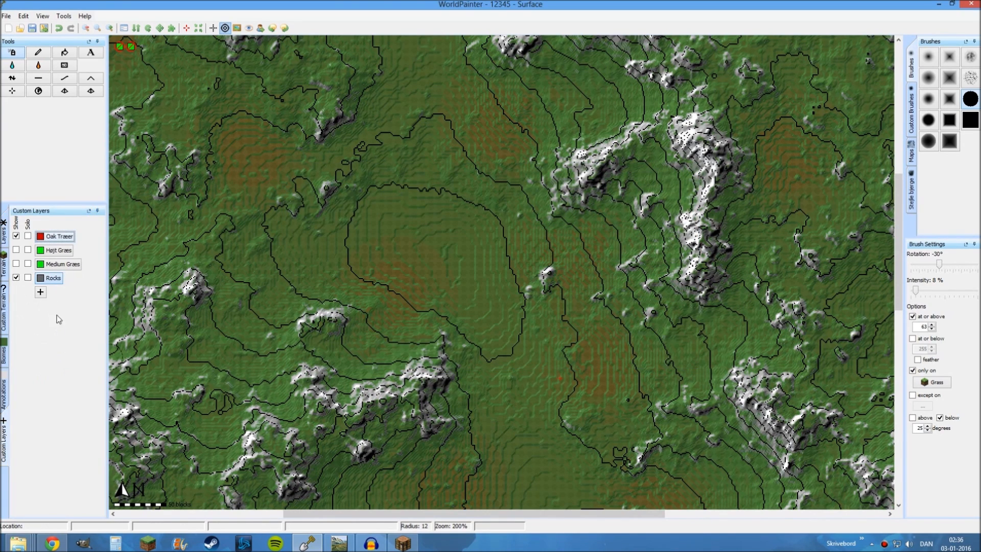
{"action": "left_click", "coordinate": [53, 278]}
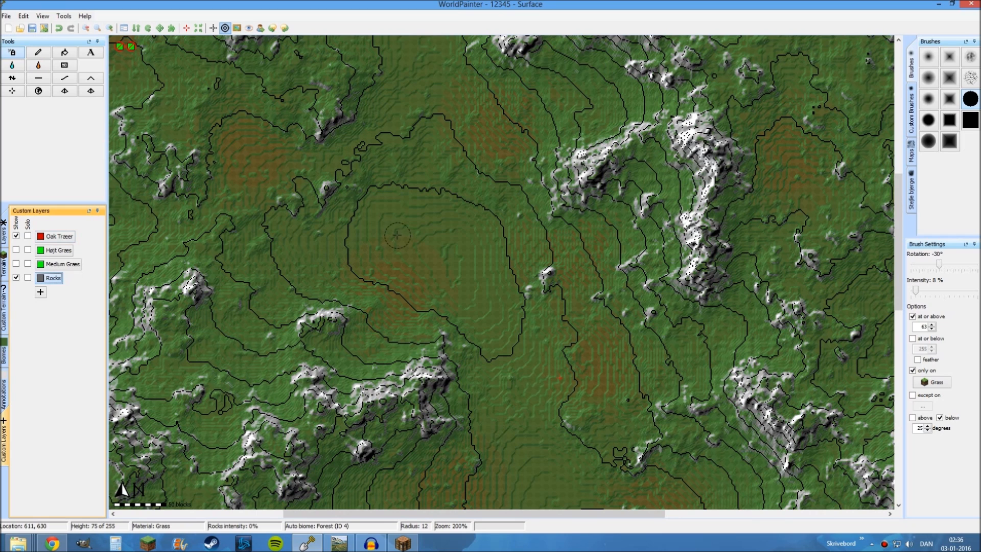
{"action": "scroll", "coordinate": [397, 235], "scroll_direction": "down", "scroll_amount": 1, "text": "ctrl"}
{"action": "scroll", "coordinate": [537, 249], "scroll_direction": "down", "scroll_amount": 4}
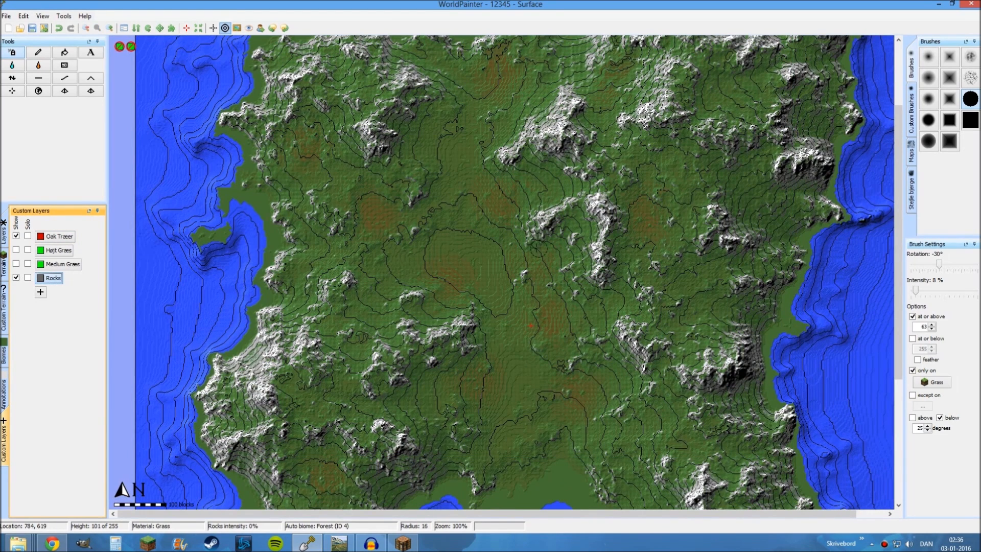
{"action": "scroll", "coordinate": [526, 242], "scroll_direction": "down", "scroll_amount": 4}
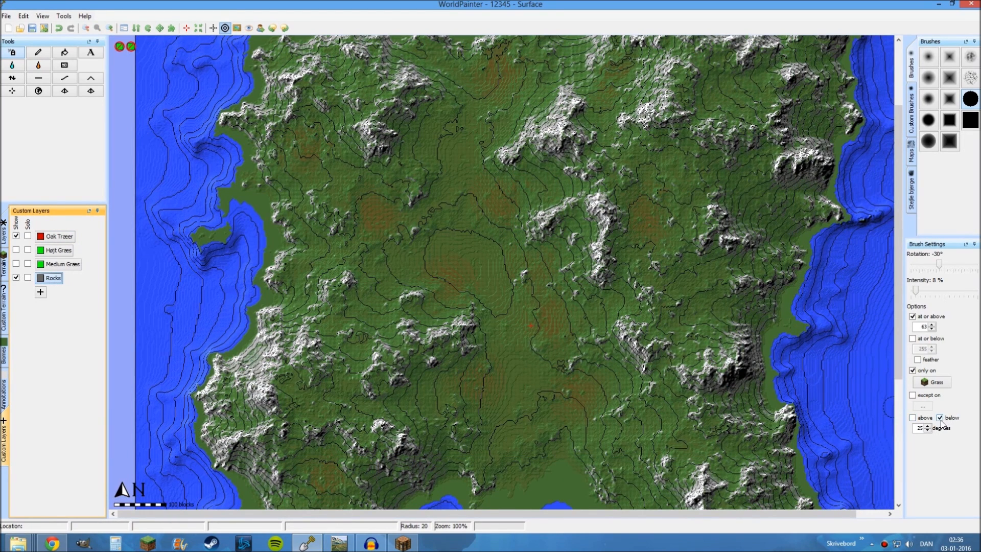
{"action": "scroll", "coordinate": [891, 336], "scroll_direction": "down", "scroll_amount": 1, "text": "ctrl"}
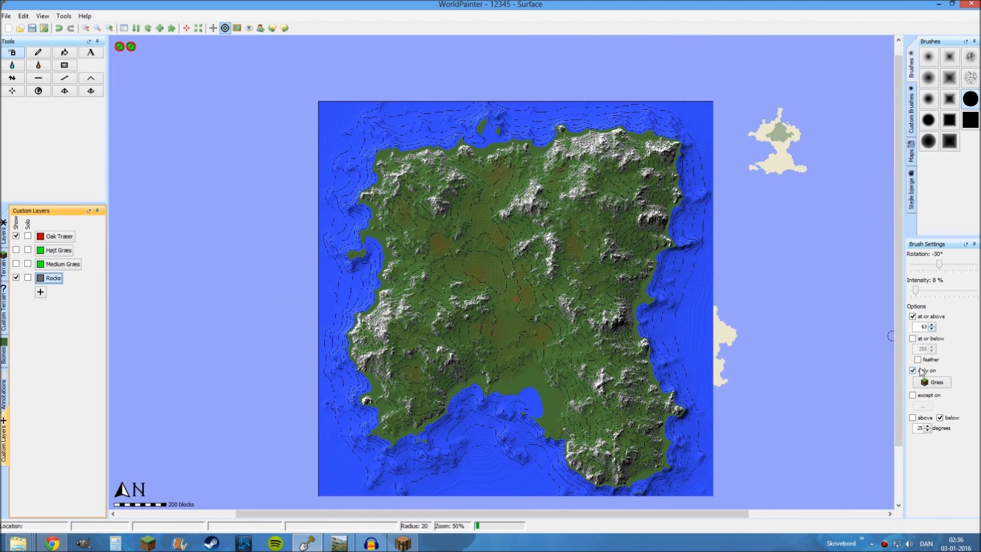
{"action": "left_click", "coordinate": [969, 120]}
{"action": "scroll", "coordinate": [507, 293], "scroll_direction": "down", "scroll_amount": 13}
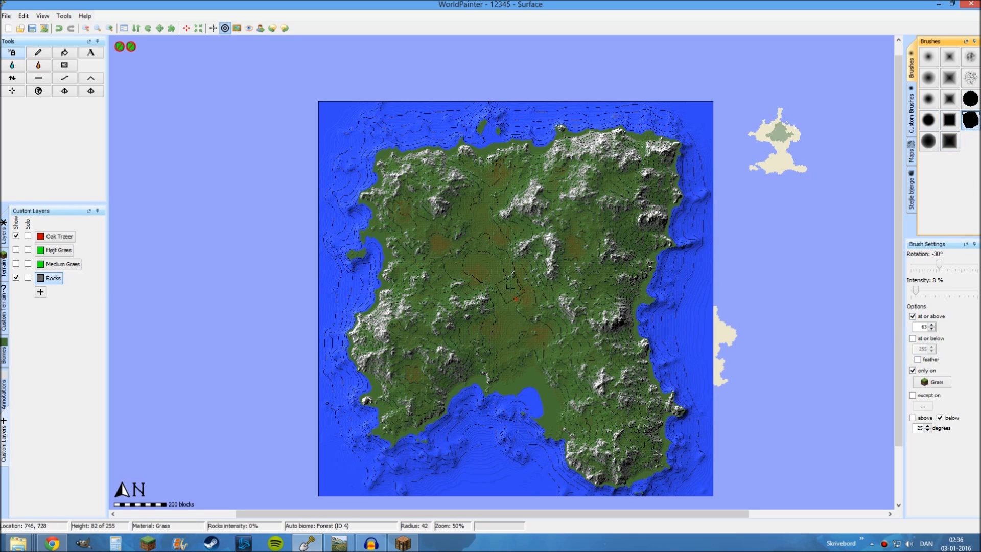
{"action": "scroll", "coordinate": [507, 293], "scroll_direction": "down", "scroll_amount": 2, "text": "alt"}
{"action": "scroll", "coordinate": [507, 294], "scroll_direction": "down", "scroll_amount": 20}
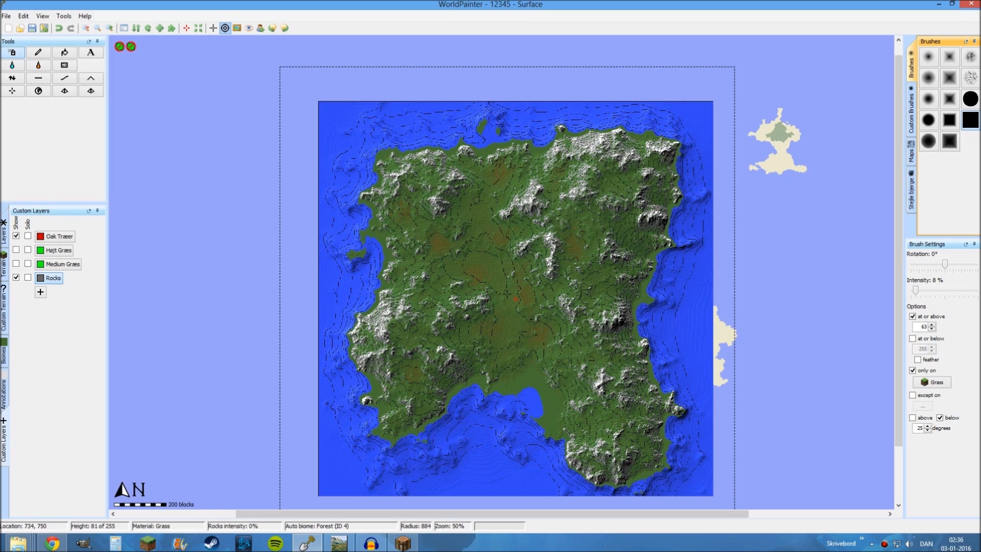
{"action": "left_click", "coordinate": [507, 294]}
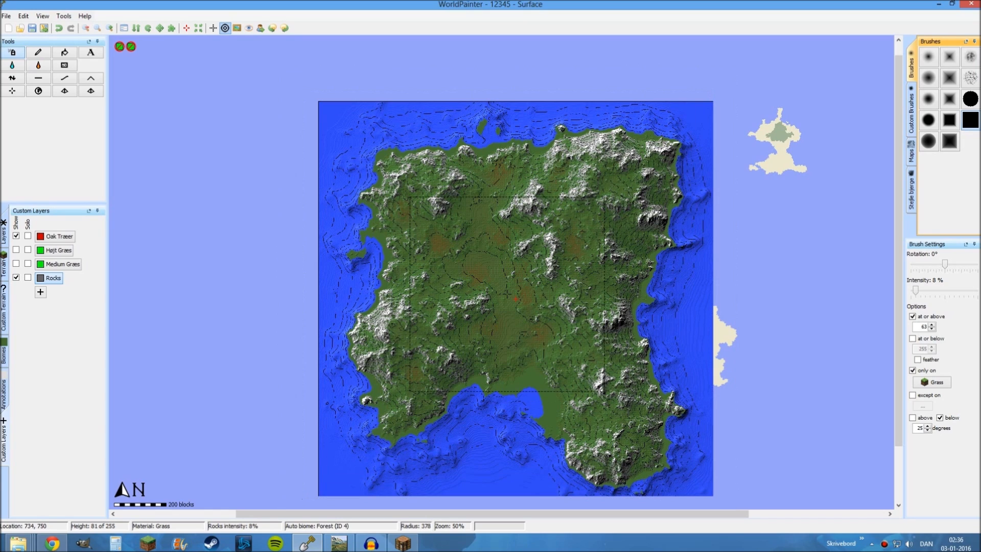
Set the brush's minimum height to 62 and reapply the Rocks layer over the island with the square brush at about 830 radius
{"action": "scroll", "coordinate": [861, 299], "scroll_direction": "up", "scroll_amount": 14}
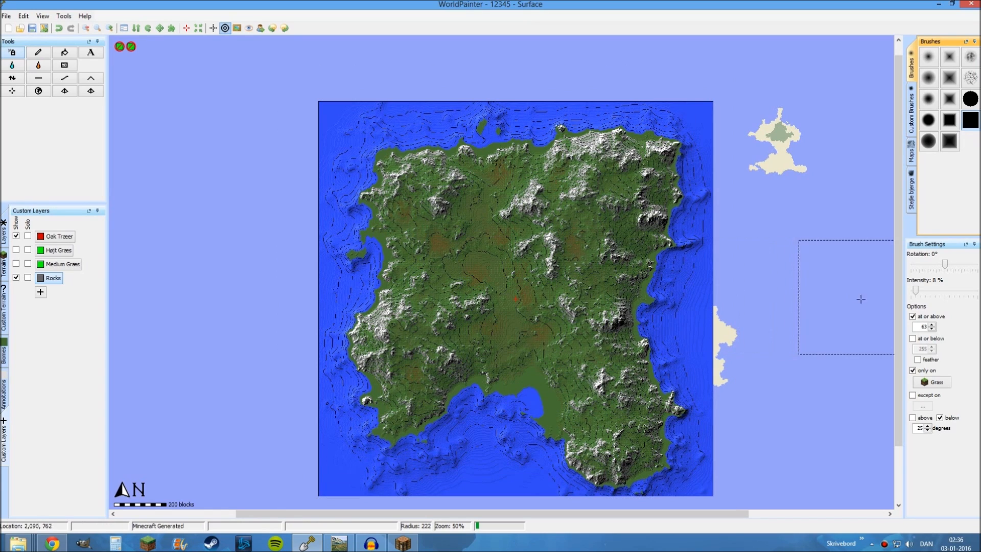
{"action": "left_click", "coordinate": [932, 328]}
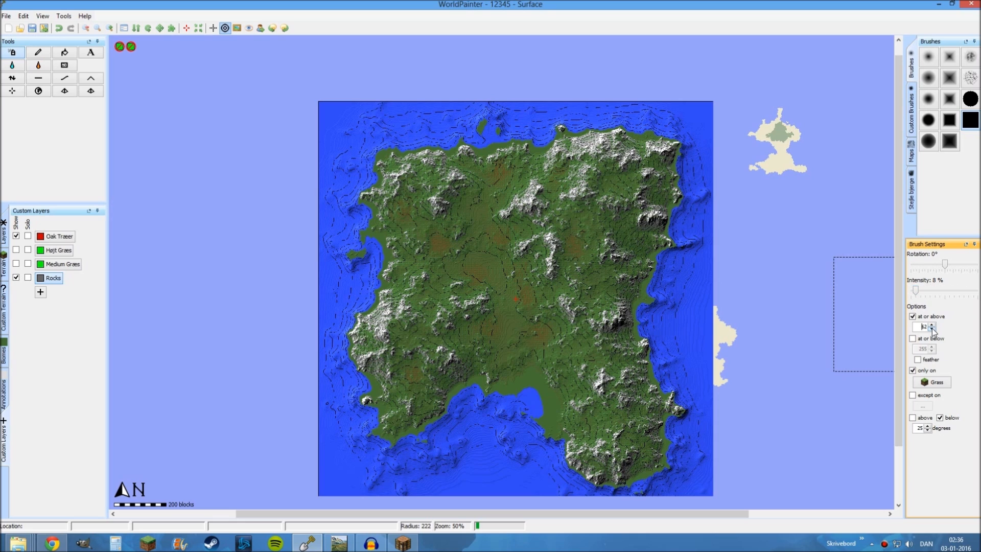
{"action": "scroll", "coordinate": [498, 317], "scroll_direction": "down", "scroll_amount": 5}
{"action": "scroll", "coordinate": [493, 342], "scroll_direction": "down", "scroll_amount": 9}
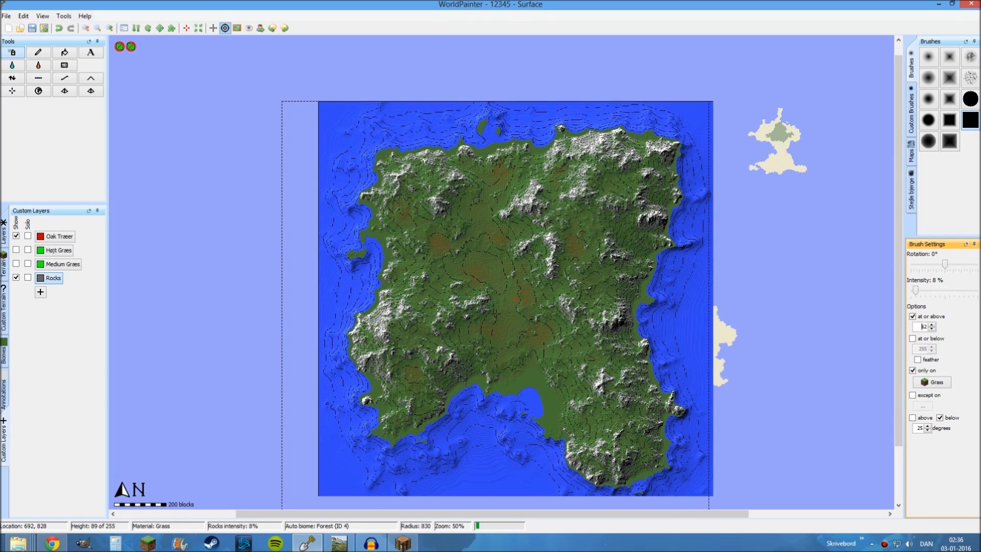
Examine the Rocks layer coverage and the flat grass shores along the island's southern and southwestern coast
{"action": "scroll", "coordinate": [538, 394], "scroll_direction": "up", "scroll_amount": 12}
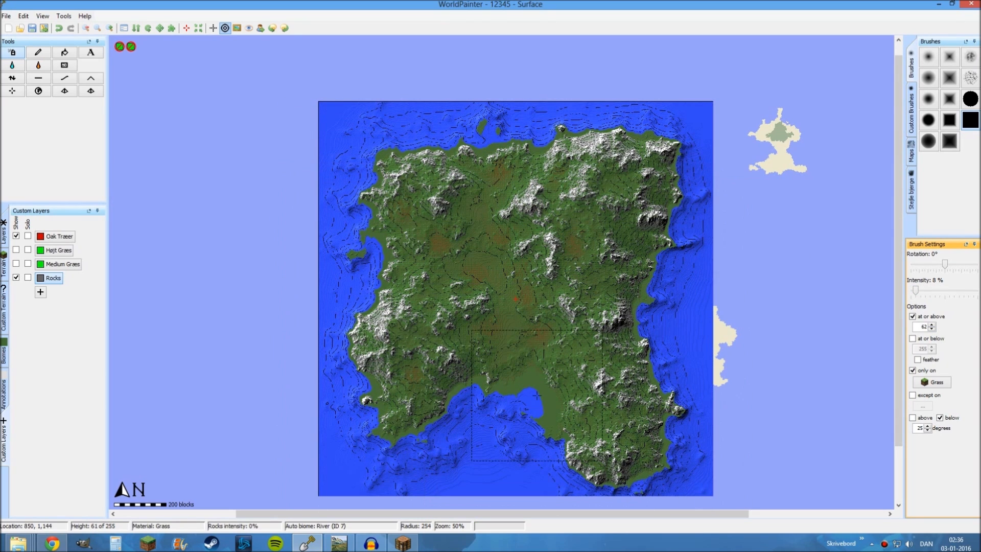
{"action": "scroll", "coordinate": [536, 395], "scroll_direction": "up", "scroll_amount": 1, "text": "ctrl"}
{"action": "middle_click_drag", "start_coordinate": [478, 476], "coordinate": [517, 271]}
{"action": "scroll", "coordinate": [509, 273], "scroll_direction": "up", "scroll_amount": 1, "text": "ctrl"}
{"action": "scroll", "coordinate": [509, 273], "scroll_direction": "up", "scroll_amount": 1}
{"action": "mouse_move", "coordinate": [444, 352]}
{"action": "middle_mouse_down"}
{"action": "mouse_move", "coordinate": [363, 197]}
{"action": "mouse_move", "coordinate": [295, 261]}
{"action": "middle_mouse_up"}
{"action": "middle_click_drag", "start_coordinate": [474, 206], "coordinate": [482, 226]}
{"action": "scroll", "coordinate": [480, 225], "scroll_direction": "up", "scroll_amount": 7}
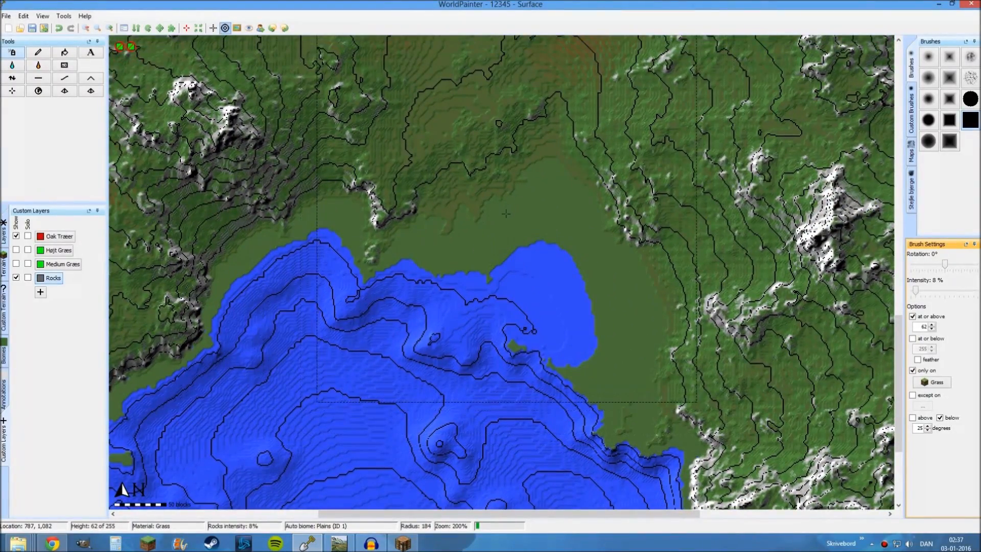
{"action": "mouse_move", "coordinate": [422, 213]}
{"action": "middle_mouse_down"}
{"action": "mouse_move", "coordinate": [545, 165]}
{"action": "mouse_move", "coordinate": [410, 208]}
{"action": "middle_mouse_up"}
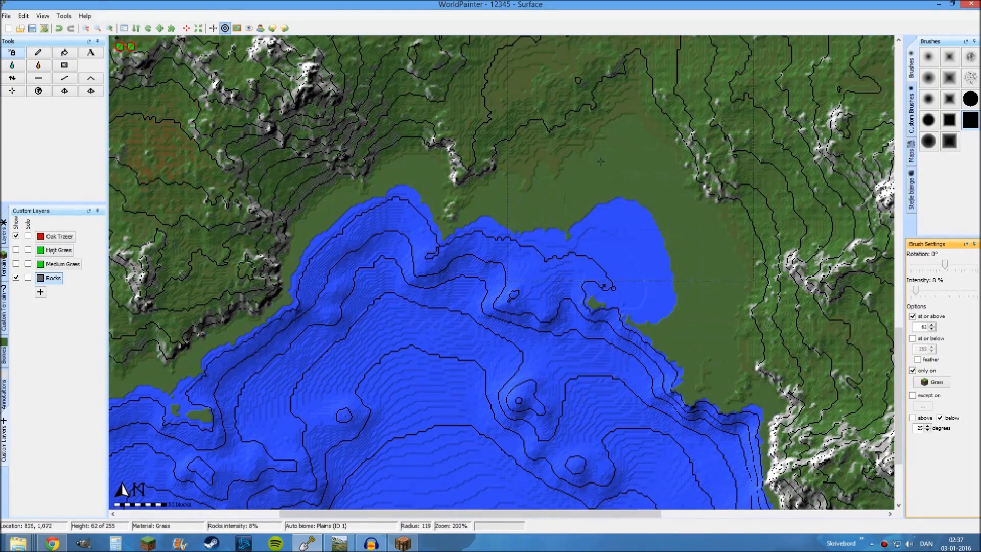
{"action": "middle_click_drag", "start_coordinate": [330, 298], "coordinate": [613, 223]}
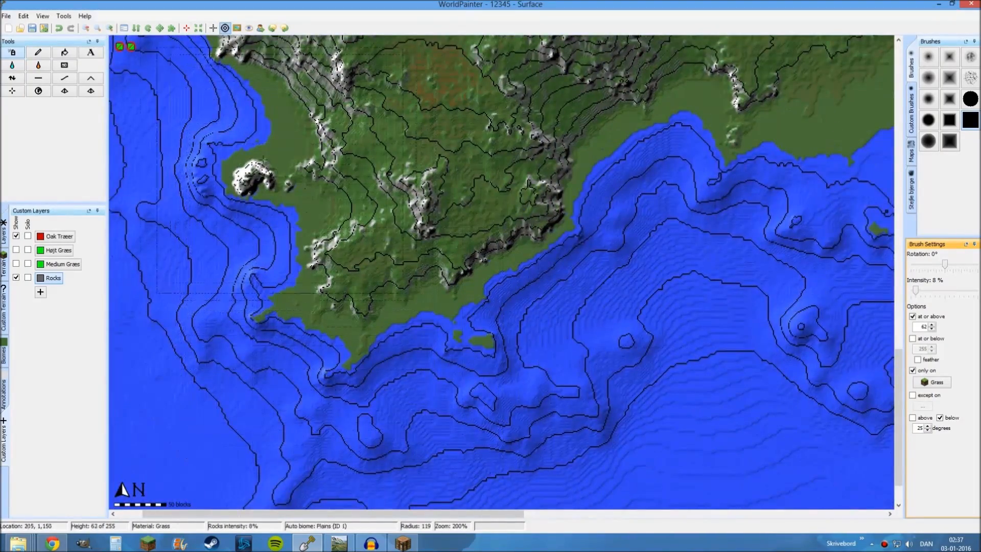
{"action": "middle_click_drag", "start_coordinate": [306, 170], "coordinate": [386, 280]}
{"action": "middle_click_drag", "start_coordinate": [580, 340], "coordinate": [422, 196]}
{"action": "scroll", "coordinate": [422, 195], "scroll_direction": "up", "scroll_amount": 1}
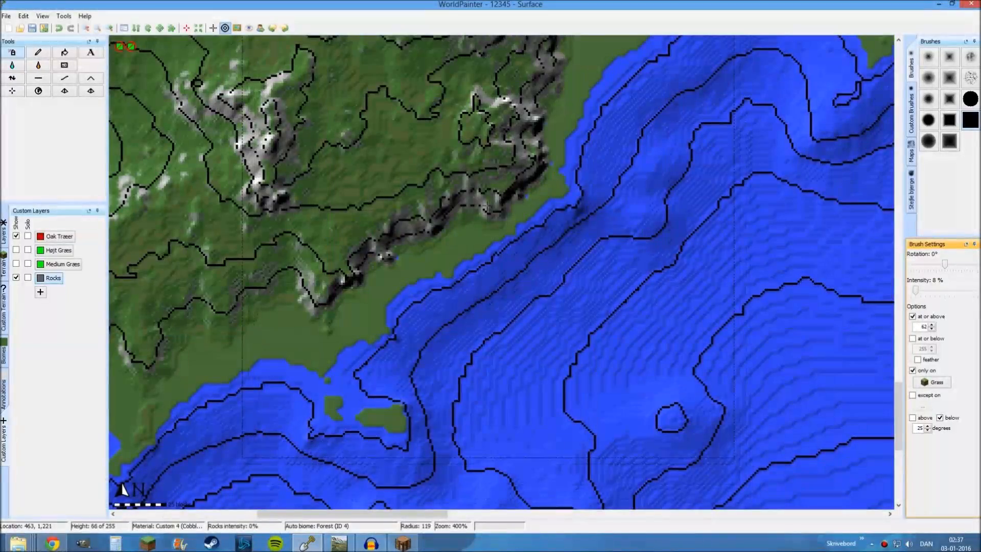
{"action": "middle_click_drag", "start_coordinate": [562, 188], "coordinate": [177, 261]}
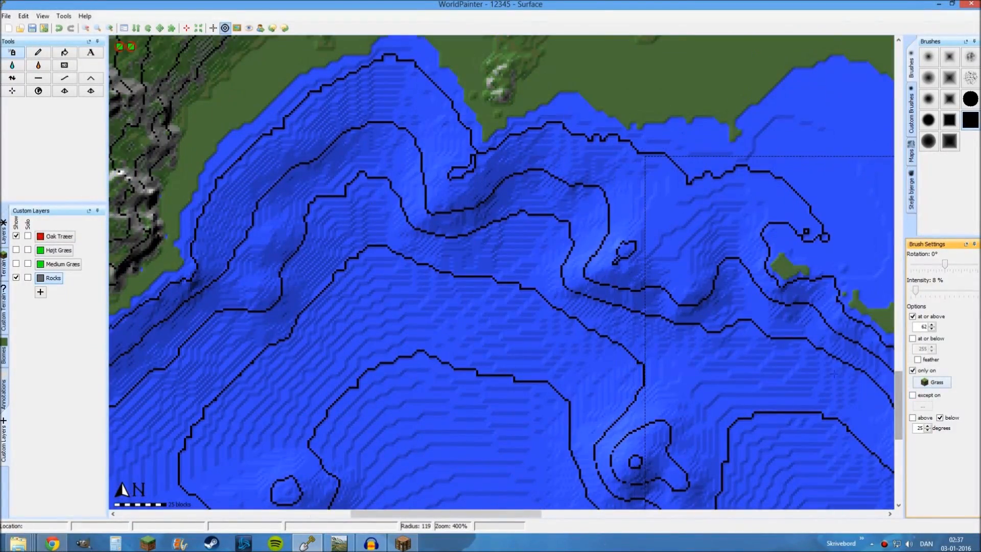
{"action": "scroll", "coordinate": [494, 265], "scroll_direction": "down", "scroll_amount": 1}
{"action": "middle_click_drag", "start_coordinate": [562, 108], "coordinate": [479, 231]}
{"action": "scroll", "coordinate": [479, 231], "scroll_direction": "up", "scroll_amount": 5}
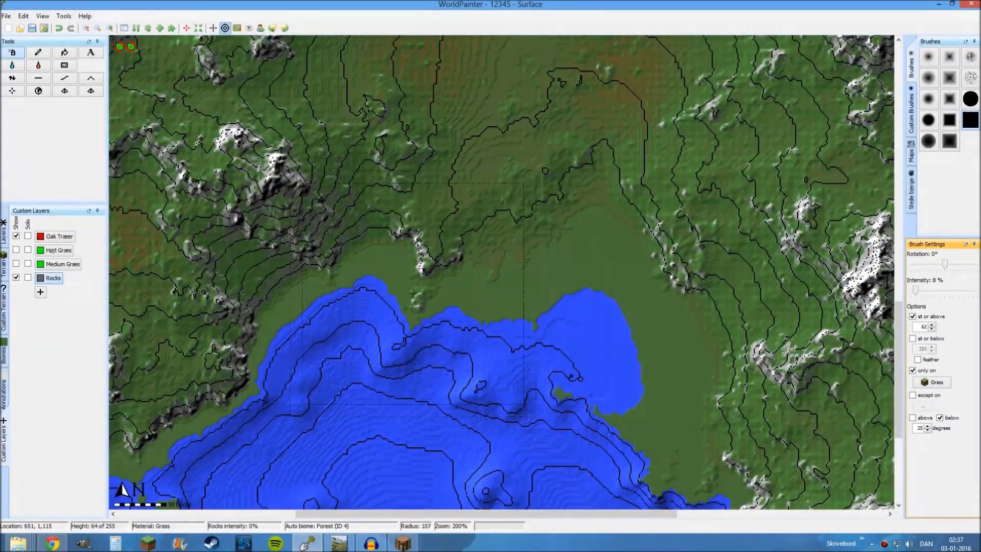
Choose the bare Sand terrain with a solid round brush at 100 % intensity
{"action": "left_click", "coordinate": [4, 266]}
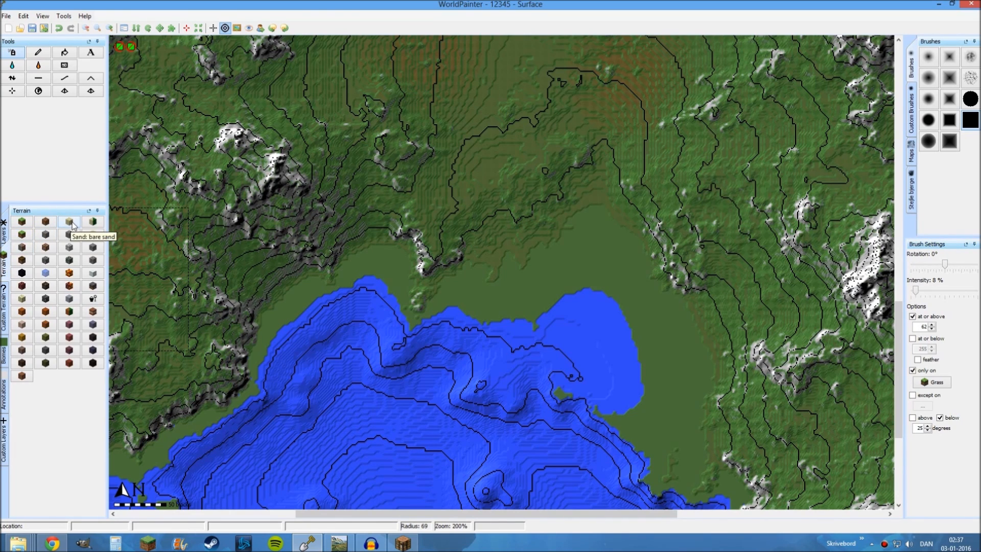
{"action": "left_click", "coordinate": [93, 221]}
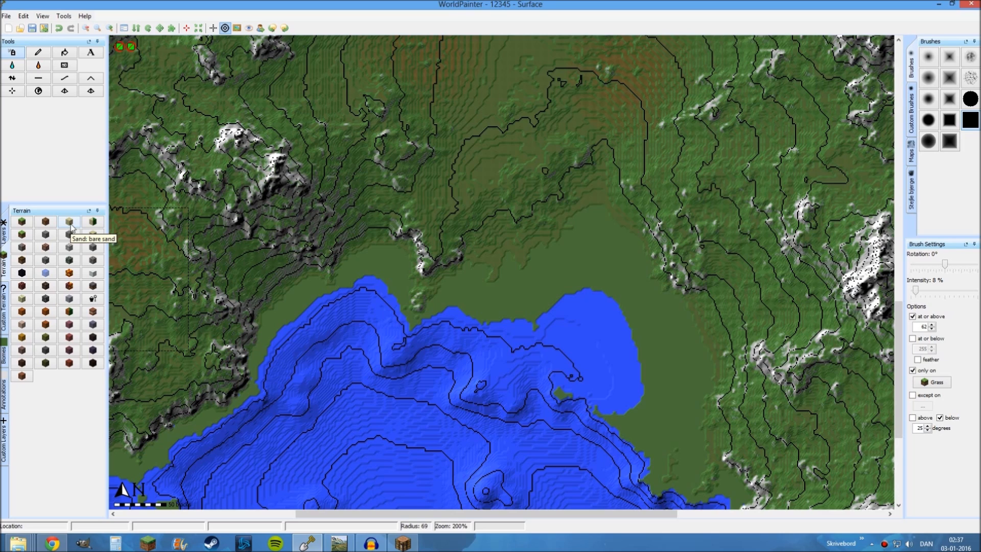
{"action": "left_click", "coordinate": [72, 224]}
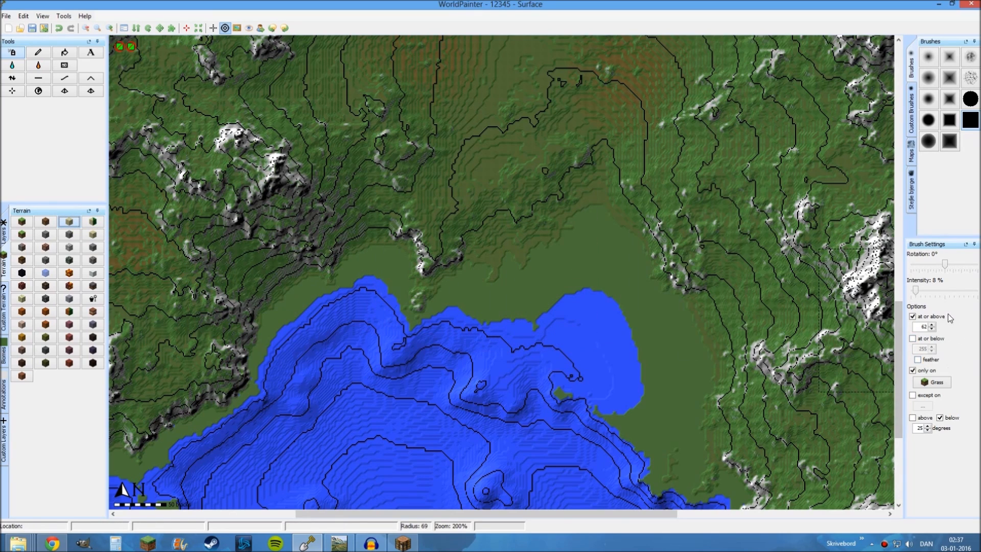
{"action": "left_click", "coordinate": [917, 290]}
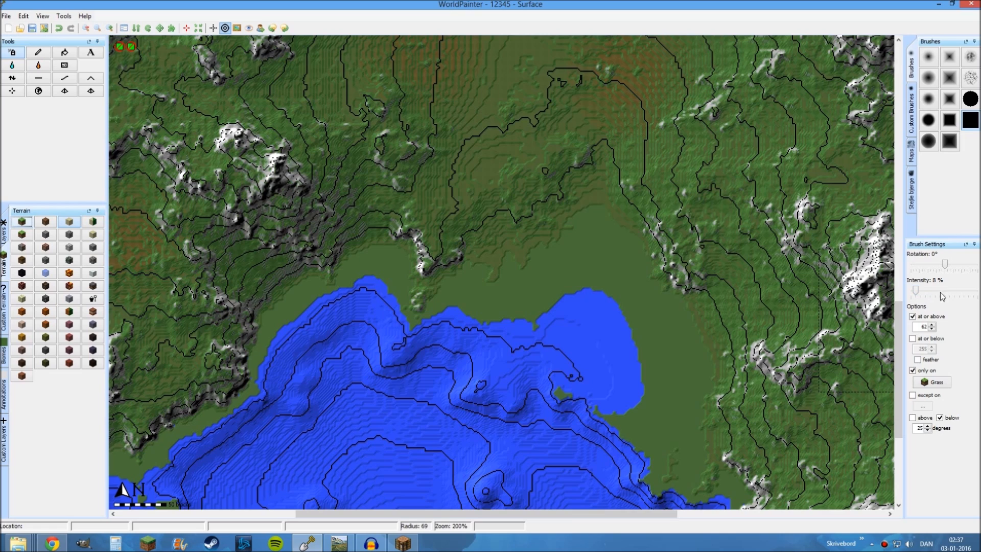
{"action": "left_click_drag", "start_coordinate": [916, 291], "coordinate": [977, 290]}
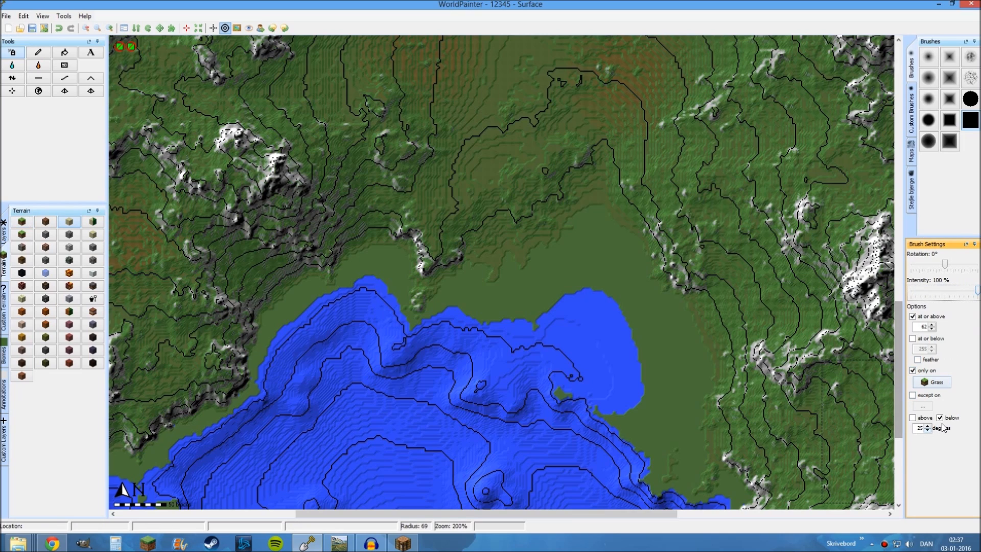
{"action": "left_click", "coordinate": [968, 101]}
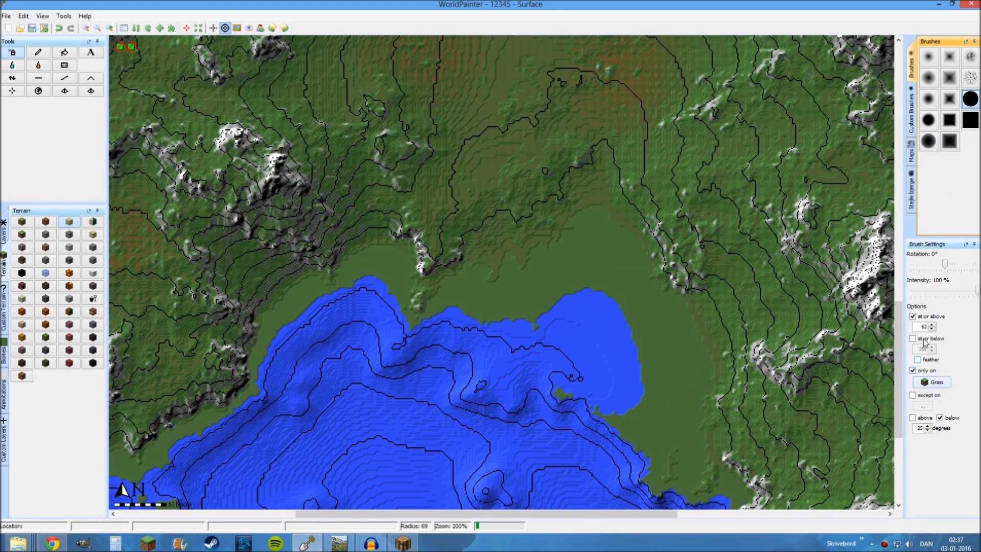
Replace the brush's minimum height limit with a maximum height of 62 and set its intensity to 100 %
{"action": "left_click", "coordinate": [912, 316]}
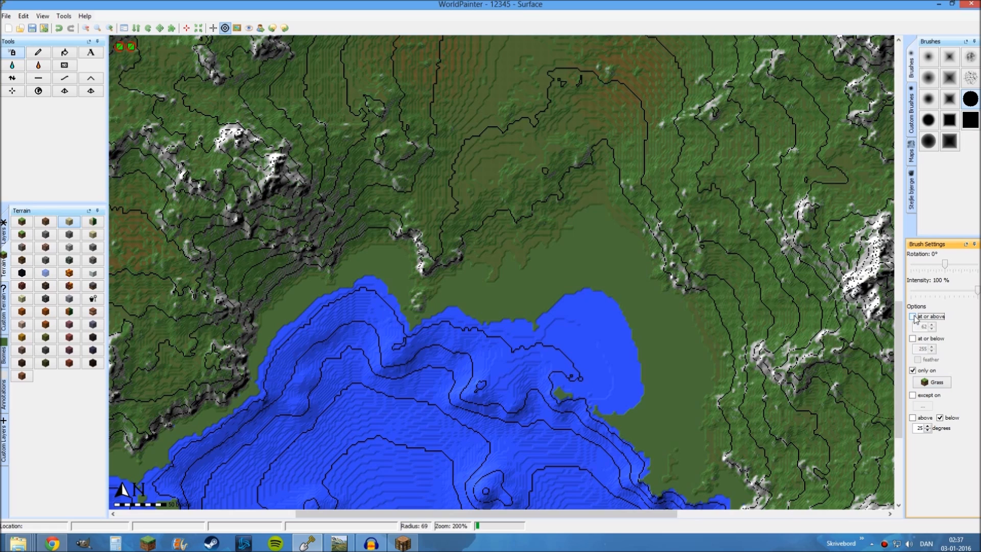
{"action": "left_click", "coordinate": [912, 338]}
{"action": "double_click", "coordinate": [926, 347]}
{"action": "type", "text": "62"}
{"action": "key", "text": "Return"}
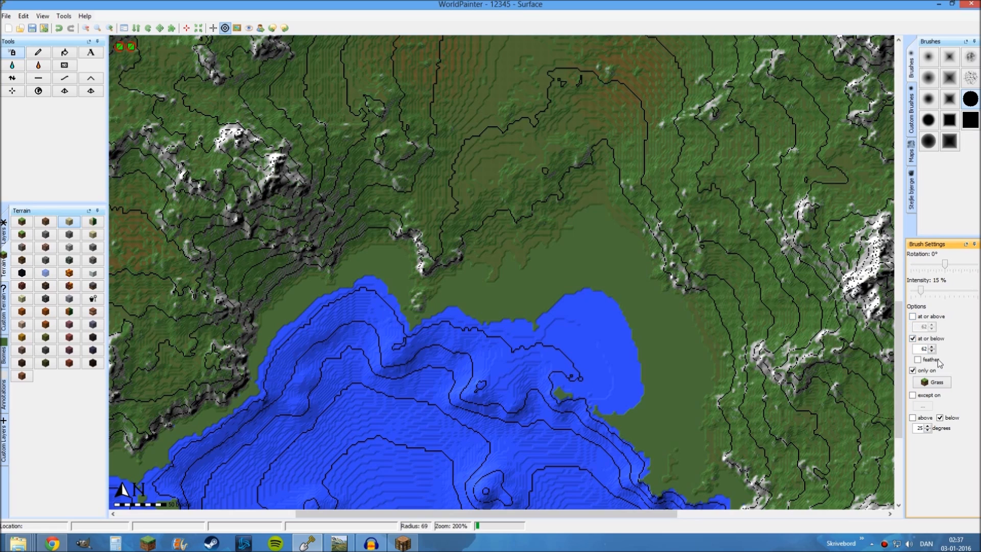
{"action": "left_click_drag", "start_coordinate": [920, 290], "coordinate": [976, 290]}
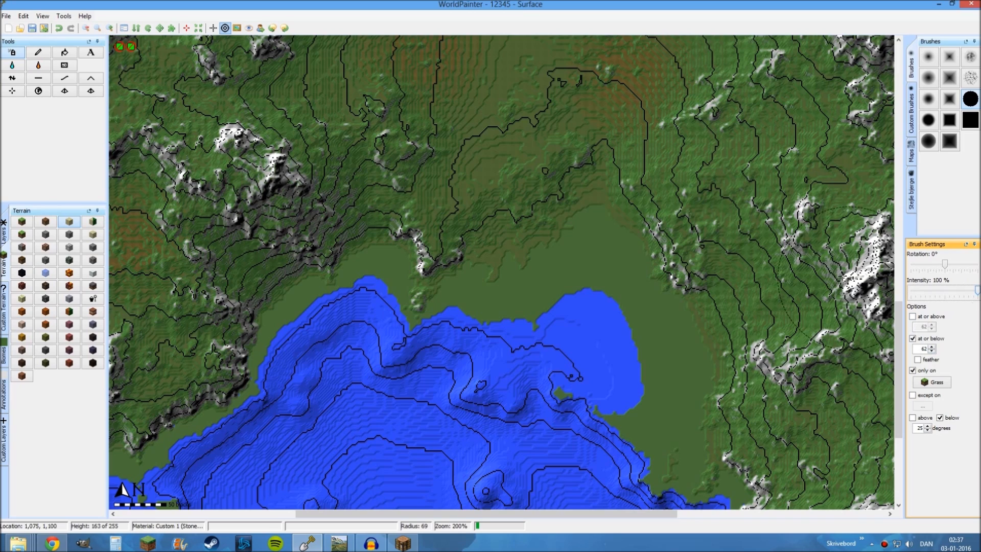
Paint sand over the flat grass around the large bay and along the island's southern shore with the round brush at about 62 radius
{"action": "middle_click_drag", "start_coordinate": [585, 299], "coordinate": [528, 205]}
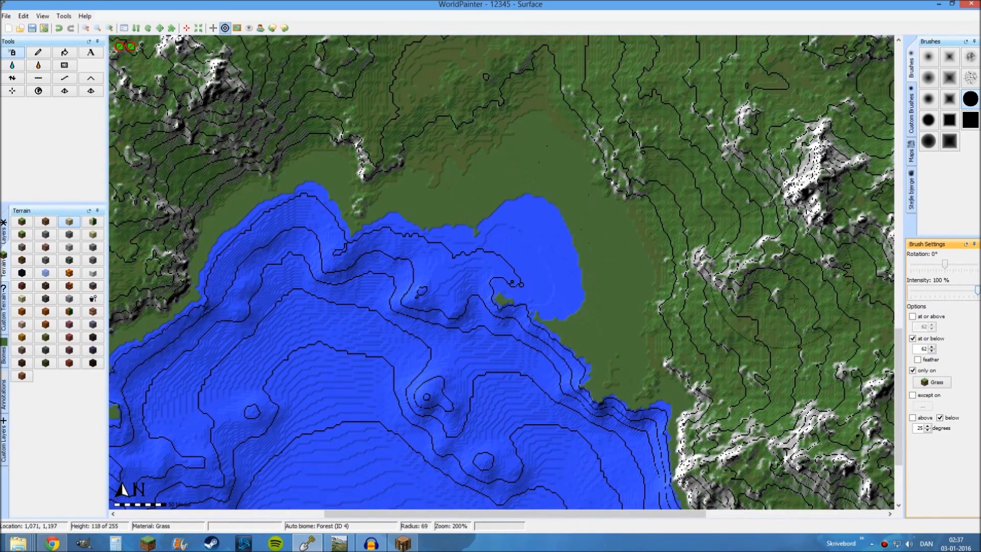
{"action": "mouse_move", "coordinate": [554, 156]}
{"action": "left_mouse_down"}
{"action": "mouse_move", "coordinate": [532, 154]}
{"action": "mouse_move", "coordinate": [608, 267]}
{"action": "mouse_move", "coordinate": [635, 351]}
{"action": "mouse_move", "coordinate": [664, 398]}
{"action": "left_mouse_up"}
{"action": "middle_click_drag", "start_coordinate": [634, 271], "coordinate": [578, 25]}
{"action": "scroll", "coordinate": [578, 41], "scroll_direction": "down", "scroll_amount": 1}
{"action": "left_click_drag", "start_coordinate": [631, 232], "coordinate": [758, 340]}
{"action": "middle_click_drag", "start_coordinate": [759, 340], "coordinate": [480, 315]}
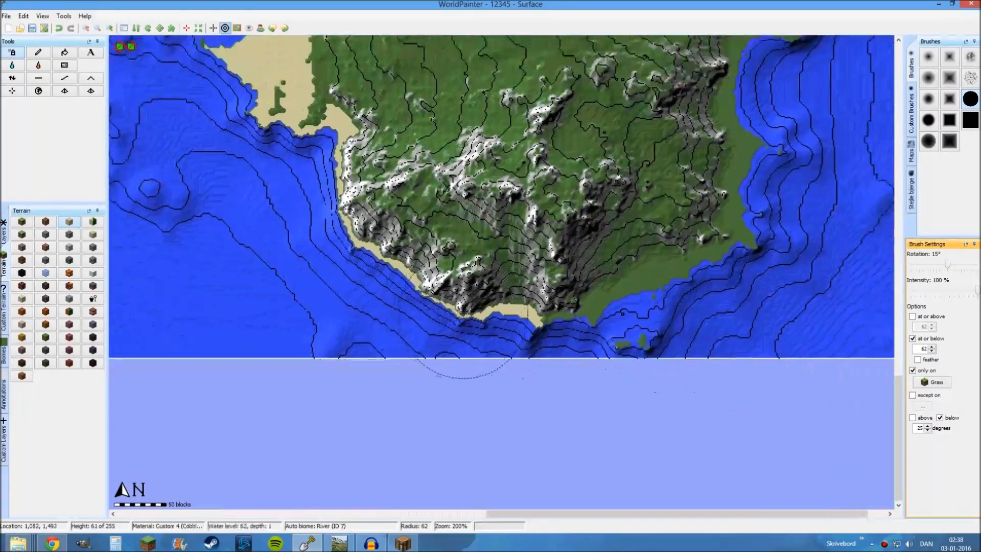
{"action": "left_click_drag", "start_coordinate": [506, 308], "coordinate": [603, 294]}
{"action": "left_click_drag", "start_coordinate": [704, 266], "coordinate": [746, 203]}
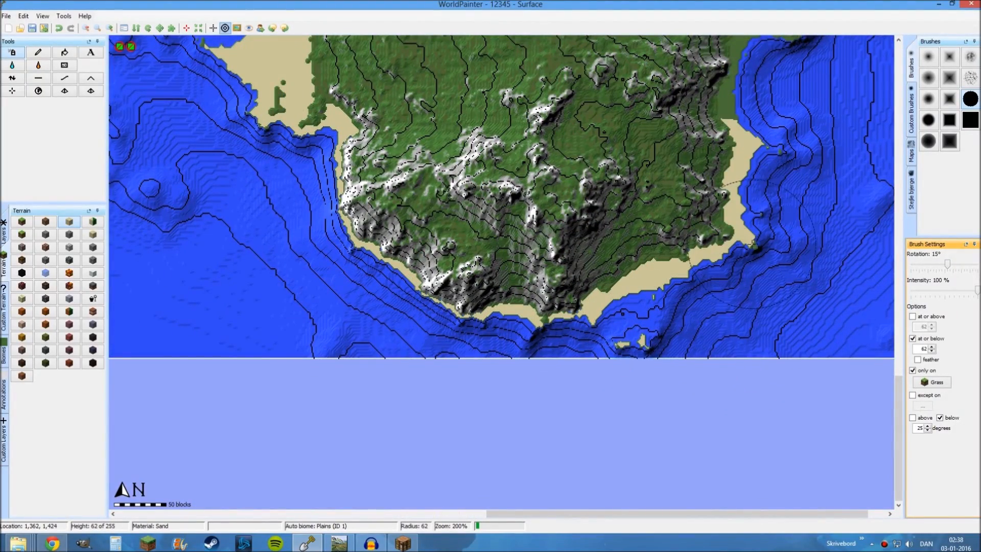
Paint sand beaches northward along the whole eastern coast with the round brush
{"action": "middle_click_drag", "start_coordinate": [746, 203], "coordinate": [705, 356]}
{"action": "left_click_drag", "start_coordinate": [706, 342], "coordinate": [741, 141]}
{"action": "middle_click_drag", "start_coordinate": [741, 141], "coordinate": [760, 329]}
{"action": "left_click_drag", "start_coordinate": [730, 306], "coordinate": [675, 174]}
{"action": "middle_click_drag", "start_coordinate": [675, 192], "coordinate": [704, 443]}
{"action": "left_click_drag", "start_coordinate": [669, 353], "coordinate": [681, 130]}
{"action": "middle_click_drag", "start_coordinate": [682, 131], "coordinate": [633, 427]}
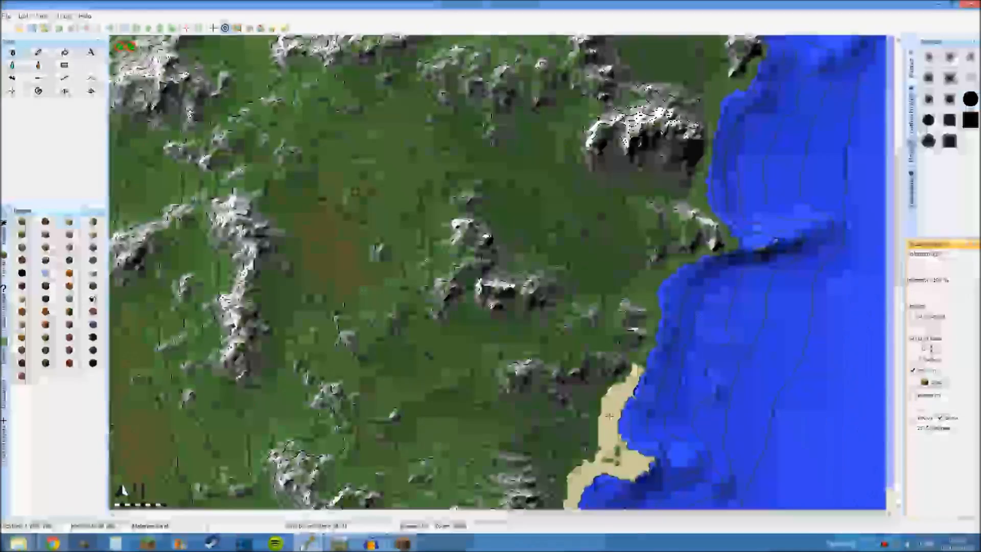
{"action": "left_click_drag", "start_coordinate": [644, 383], "coordinate": [709, 240]}
{"action": "middle_click_drag", "start_coordinate": [783, 174], "coordinate": [726, 355]}
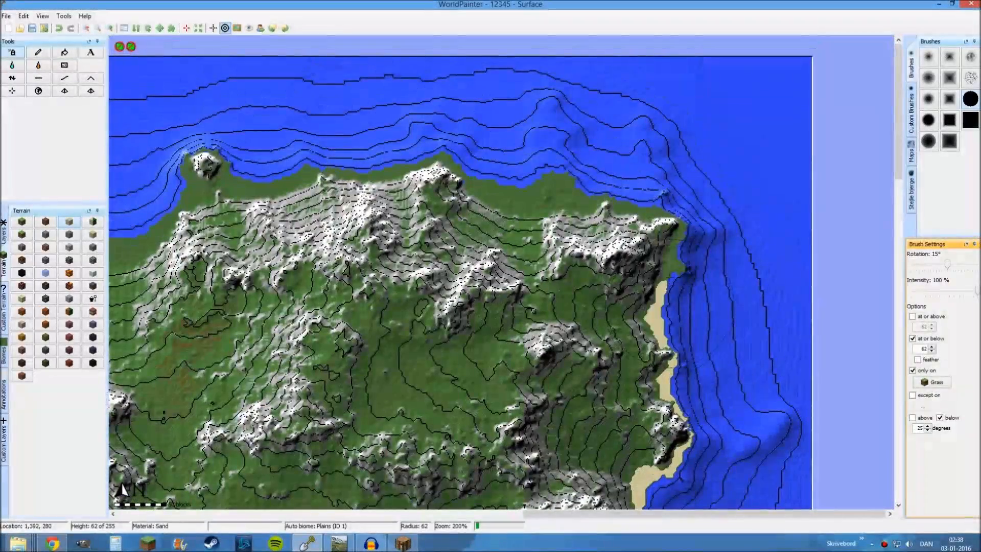
Paint sand beaches westward along the northern coast and over the two small islets offshore
{"action": "mouse_move", "coordinate": [588, 210]}
{"action": "left_mouse_down"}
{"action": "mouse_move", "coordinate": [409, 187]}
{"action": "mouse_move", "coordinate": [298, 224]}
{"action": "left_mouse_up"}
{"action": "middle_click_drag", "start_coordinate": [297, 225], "coordinate": [548, 208]}
{"action": "left_click_drag", "start_coordinate": [468, 243], "coordinate": [300, 253]}
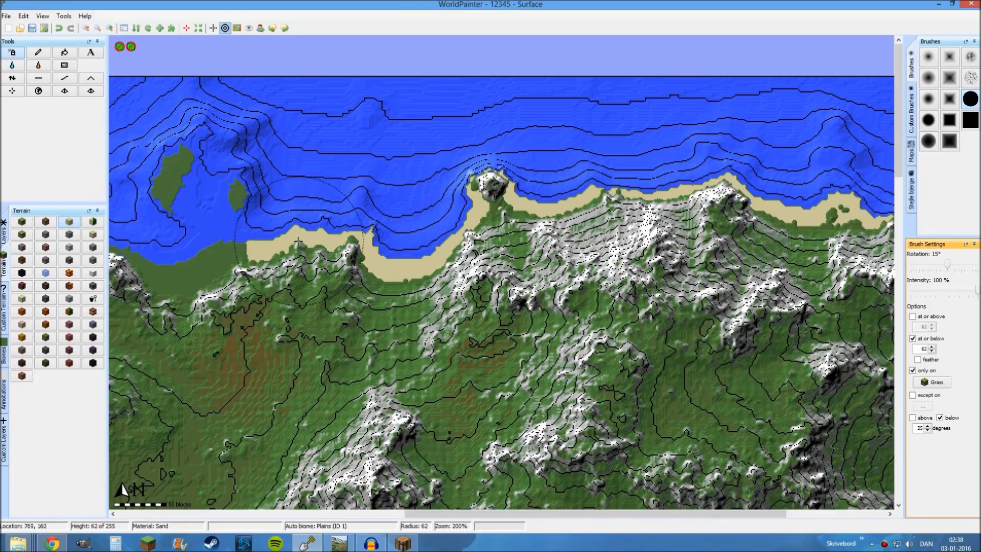
{"action": "middle_click_drag", "start_coordinate": [386, 289], "coordinate": [584, 345]}
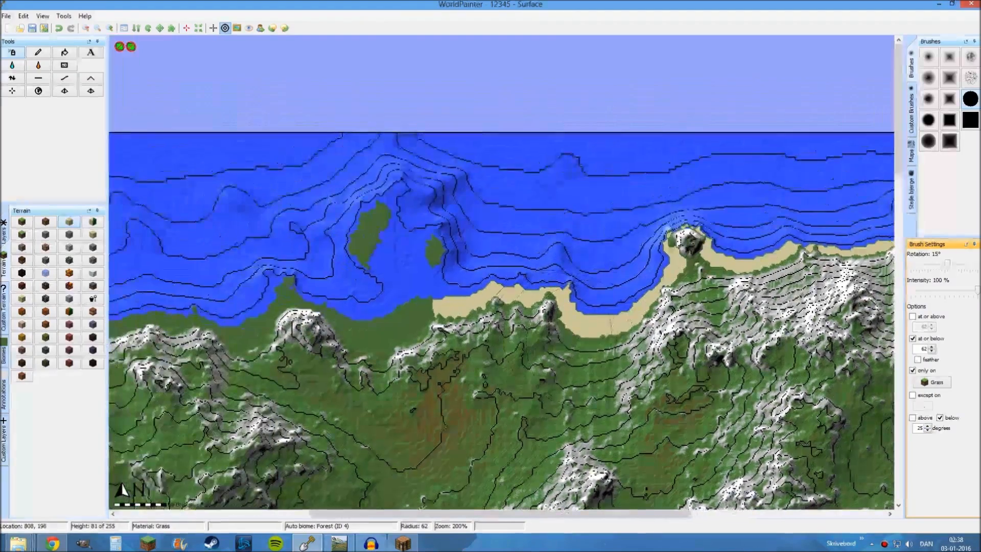
{"action": "mouse_move", "coordinate": [460, 276]}
{"action": "left_mouse_down"}
{"action": "mouse_move", "coordinate": [423, 246]}
{"action": "mouse_move", "coordinate": [401, 311]}
{"action": "mouse_move", "coordinate": [241, 342]}
{"action": "left_mouse_up"}
{"action": "middle_click_drag", "start_coordinate": [241, 342], "coordinate": [576, 317]}
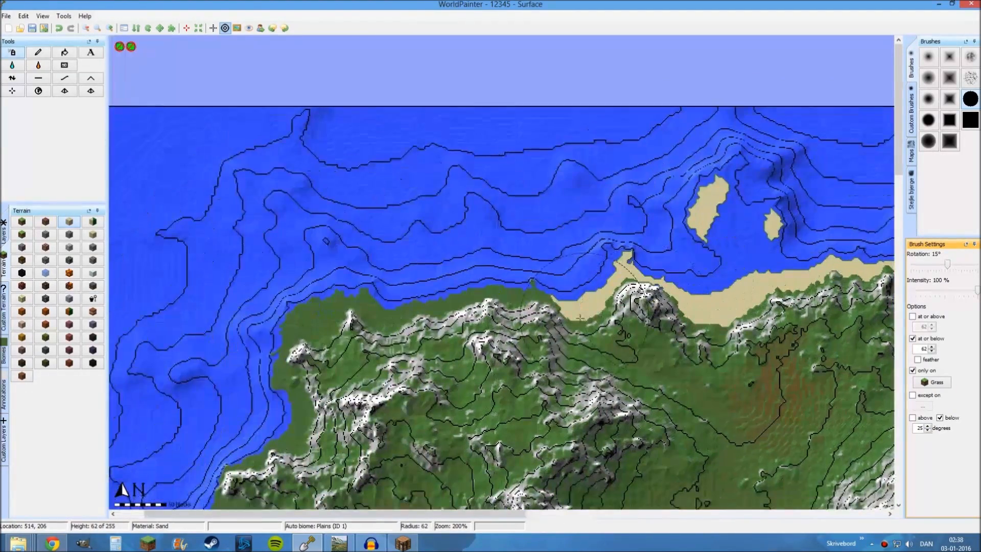
Paint sand down the western coast, including its small offshore islands, and along the southwestern shore back to the large bay
{"action": "mouse_move", "coordinate": [576, 316]}
{"action": "left_mouse_down"}
{"action": "mouse_move", "coordinate": [350, 329]}
{"action": "mouse_move", "coordinate": [299, 432]}
{"action": "left_mouse_up"}
{"action": "mouse_move", "coordinate": [299, 432]}
{"action": "middle_mouse_down"}
{"action": "mouse_move", "coordinate": [452, 108]}
{"action": "mouse_move", "coordinate": [470, 43]}
{"action": "middle_mouse_up"}
{"action": "mouse_move", "coordinate": [480, 120]}
{"action": "left_mouse_down"}
{"action": "mouse_move", "coordinate": [422, 179]}
{"action": "mouse_move", "coordinate": [401, 306]}
{"action": "mouse_move", "coordinate": [435, 319]}
{"action": "mouse_move", "coordinate": [486, 410]}
{"action": "left_mouse_up"}
{"action": "middle_click_drag", "start_coordinate": [485, 410], "coordinate": [483, 192]}
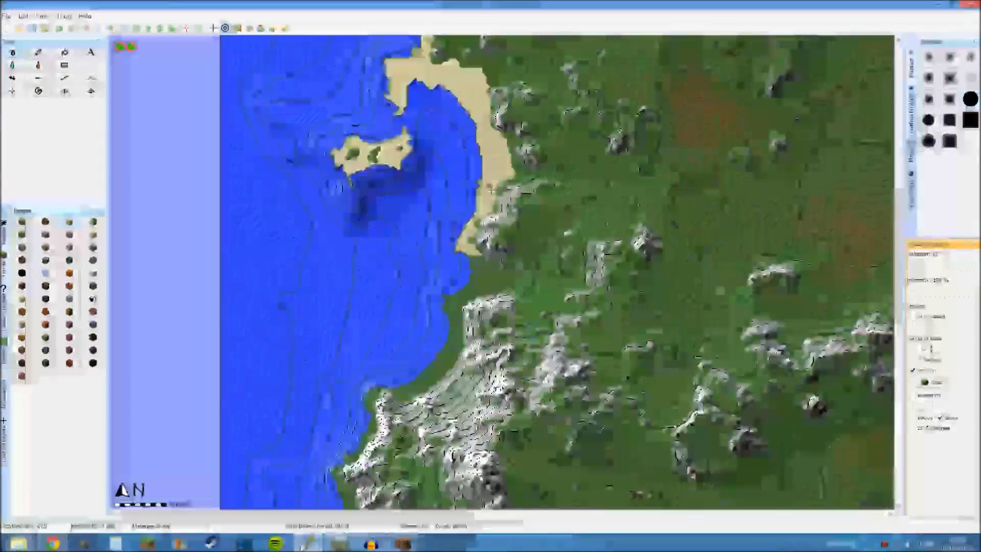
{"action": "mouse_move", "coordinate": [483, 192]}
{"action": "left_mouse_down"}
{"action": "mouse_move", "coordinate": [470, 352]}
{"action": "mouse_move", "coordinate": [391, 417]}
{"action": "left_mouse_up"}
{"action": "middle_click_drag", "start_coordinate": [392, 416], "coordinate": [400, 177]}
{"action": "mouse_move", "coordinate": [381, 168]}
{"action": "left_mouse_down"}
{"action": "mouse_move", "coordinate": [356, 312]}
{"action": "mouse_move", "coordinate": [454, 446]}
{"action": "left_mouse_up"}
{"action": "middle_click_drag", "start_coordinate": [449, 439], "coordinate": [422, 176]}
{"action": "mouse_move", "coordinate": [429, 209]}
{"action": "left_mouse_down"}
{"action": "mouse_move", "coordinate": [556, 375]}
{"action": "mouse_move", "coordinate": [743, 234]}
{"action": "left_mouse_up"}
{"action": "mouse_move", "coordinate": [743, 234]}
{"action": "middle_mouse_down"}
{"action": "mouse_move", "coordinate": [480, 266]}
{"action": "mouse_move", "coordinate": [312, 322]}
{"action": "middle_mouse_up"}
{"action": "mouse_move", "coordinate": [327, 317]}
{"action": "left_mouse_down"}
{"action": "mouse_move", "coordinate": [493, 278]}
{"action": "mouse_move", "coordinate": [565, 285]}
{"action": "left_mouse_up"}
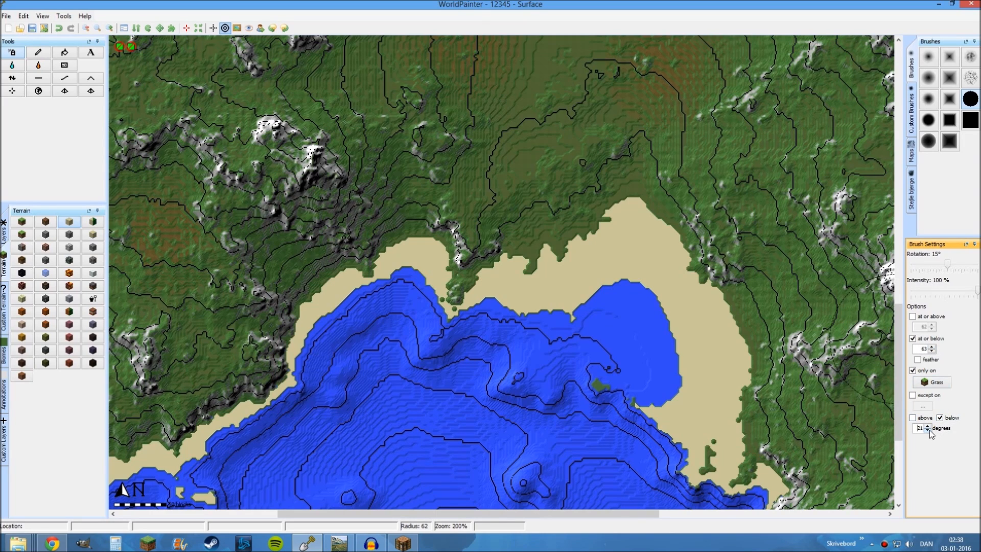
Limit the sand brush to heights at or below 63 and slopes below 20 degrees, and widen the bay's beach at 74 radius
{"action": "mouse_move", "coordinate": [646, 319]}
{"action": "middle_mouse_down"}
{"action": "mouse_move", "coordinate": [543, 282]}
{"action": "mouse_move", "coordinate": [541, 265]}
{"action": "middle_mouse_up"}
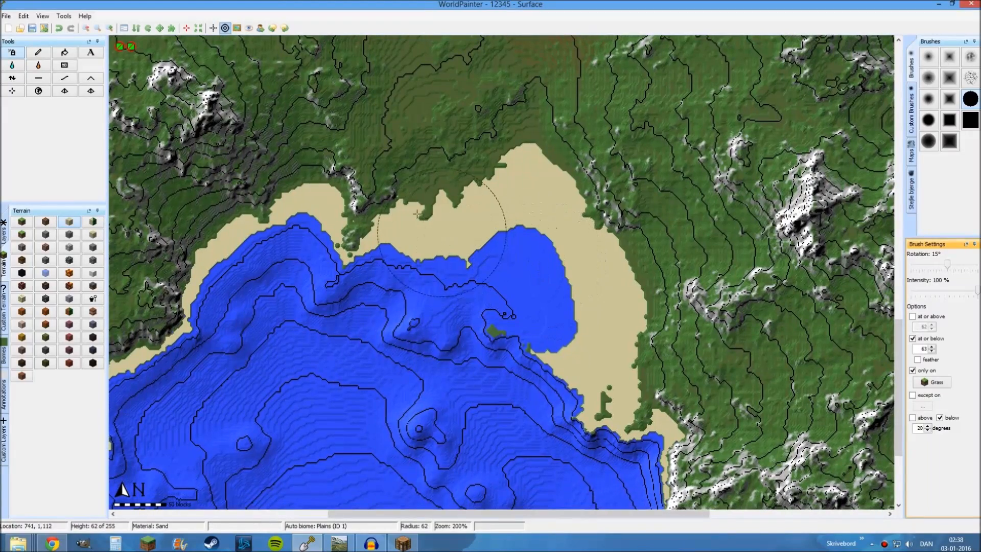
{"action": "scroll", "coordinate": [417, 213], "scroll_direction": "down", "scroll_amount": 2}
{"action": "mouse_move", "coordinate": [417, 213]}
{"action": "left_mouse_down"}
{"action": "mouse_move", "coordinate": [513, 171]}
{"action": "mouse_move", "coordinate": [618, 286]}
{"action": "mouse_move", "coordinate": [612, 365]}
{"action": "mouse_move", "coordinate": [624, 310]}
{"action": "left_mouse_up"}
{"action": "middle_click_drag", "start_coordinate": [615, 331], "coordinate": [449, 124]}
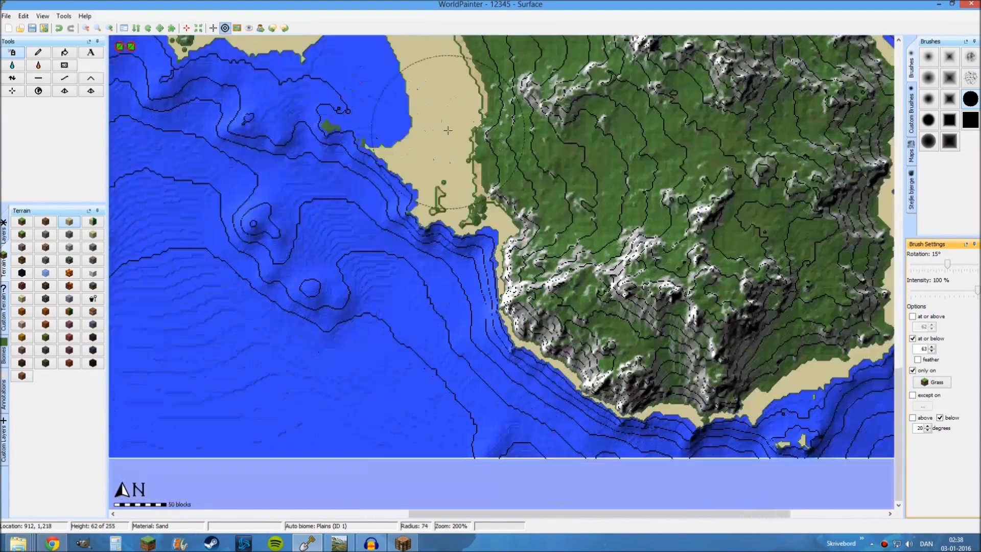
Repaint sand along the southern and eastern coasts with the height limit of 63 to widen their beaches
{"action": "middle_click_drag", "start_coordinate": [761, 368], "coordinate": [585, 379]}
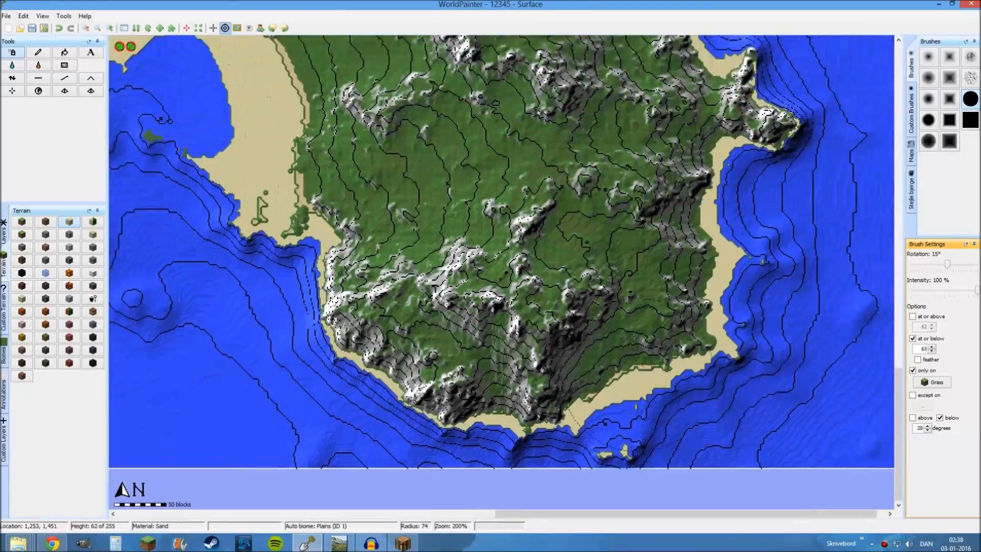
{"action": "middle_click_drag", "start_coordinate": [713, 128], "coordinate": [657, 347]}
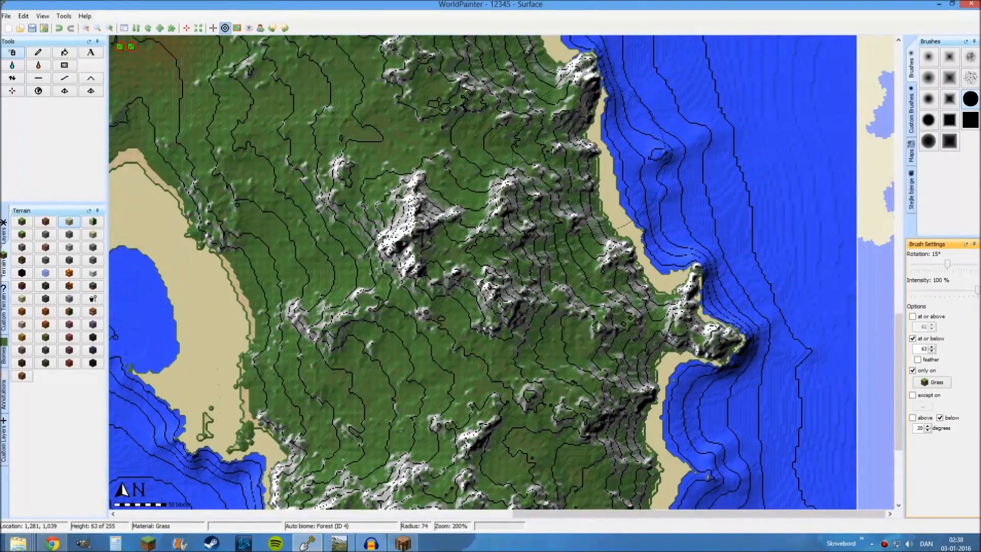
{"action": "middle_click_drag", "start_coordinate": [577, 141], "coordinate": [630, 366]}
{"action": "middle_click_drag", "start_coordinate": [628, 55], "coordinate": [574, 356]}
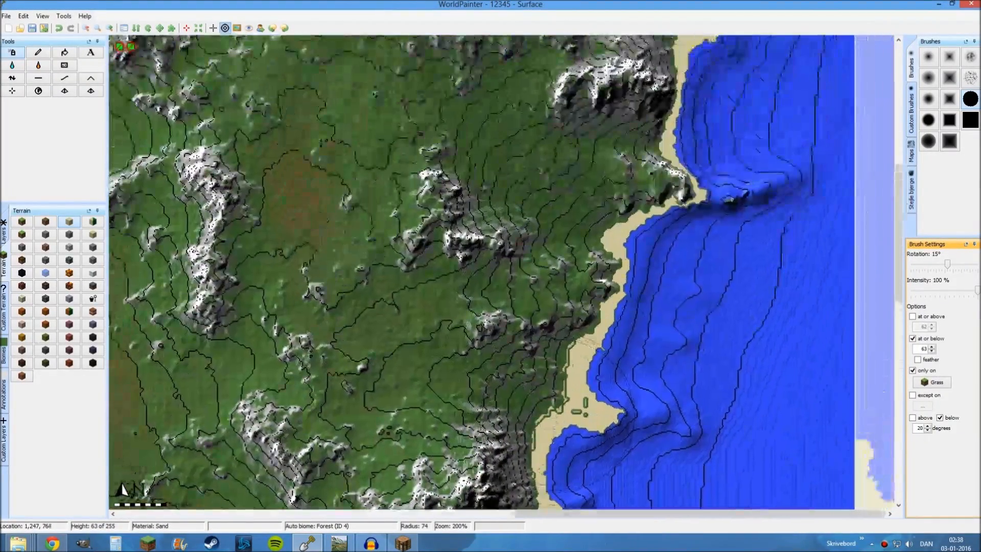
{"action": "middle_click_drag", "start_coordinate": [636, 105], "coordinate": [603, 368]}
Widen the sand beaches westward along the northern coast with the same 74-radius brush
{"action": "middle_click_drag", "start_coordinate": [326, 266], "coordinate": [486, 269]}
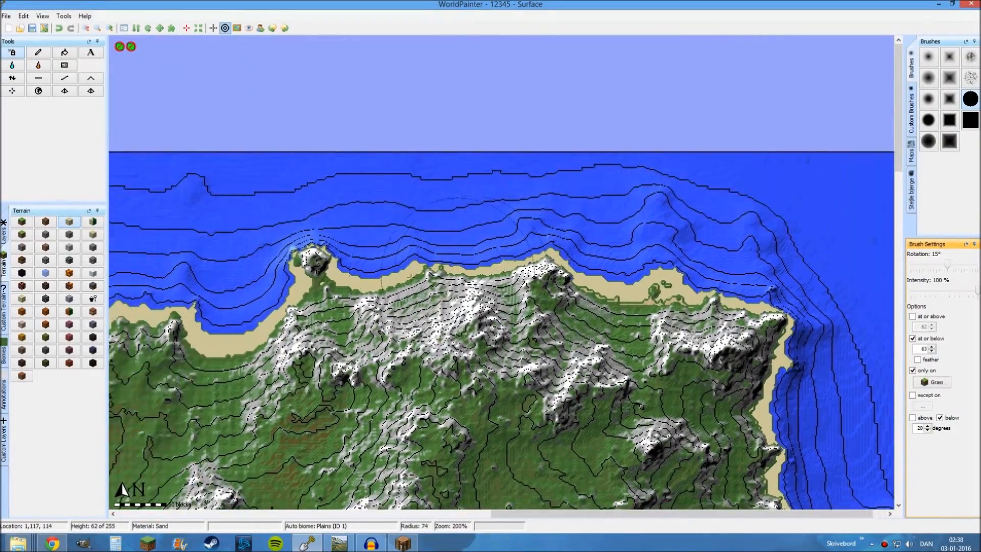
{"action": "middle_click_drag", "start_coordinate": [204, 332], "coordinate": [518, 304]}
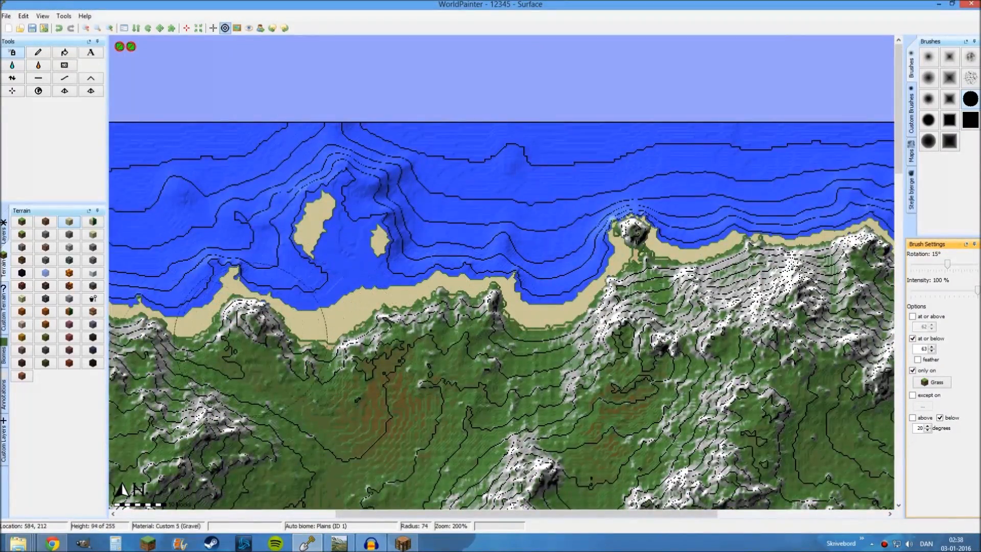
{"action": "middle_click_drag", "start_coordinate": [214, 356], "coordinate": [493, 284]}
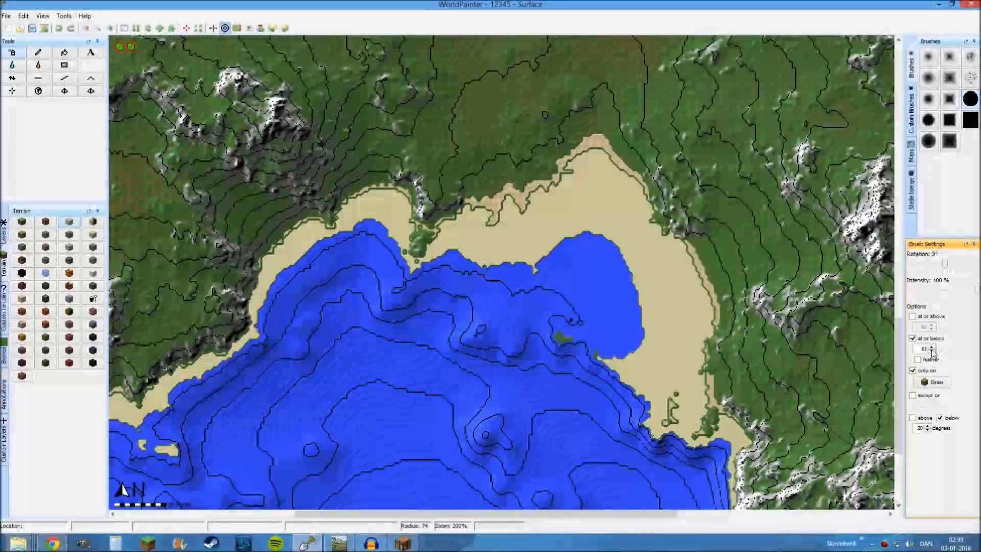
Limit the sand brush to heights at or below 64 and slopes below 15 degrees, and extend the beaches around the island's coast
{"action": "left_click", "coordinate": [927, 426]}
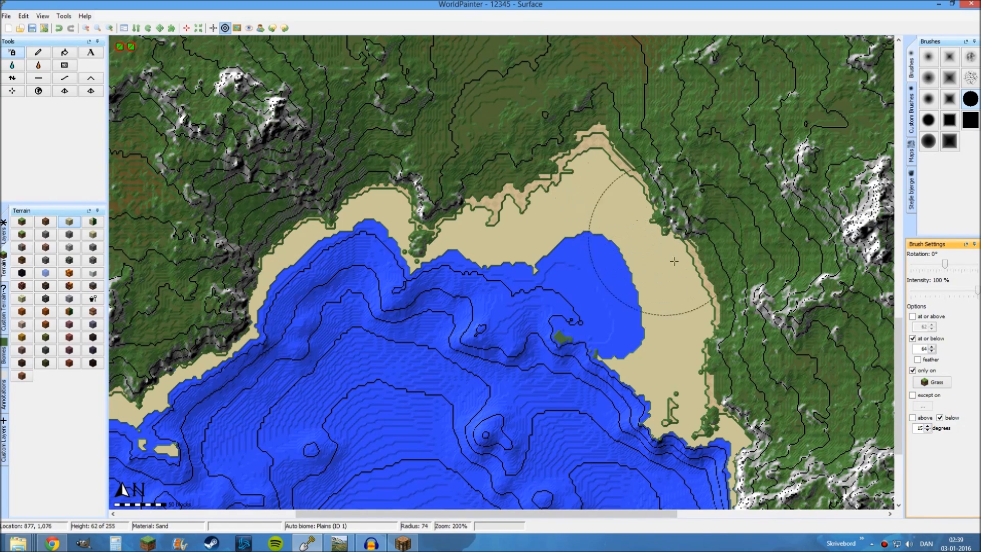
{"action": "middle_click_drag", "start_coordinate": [740, 432], "coordinate": [510, 60]}
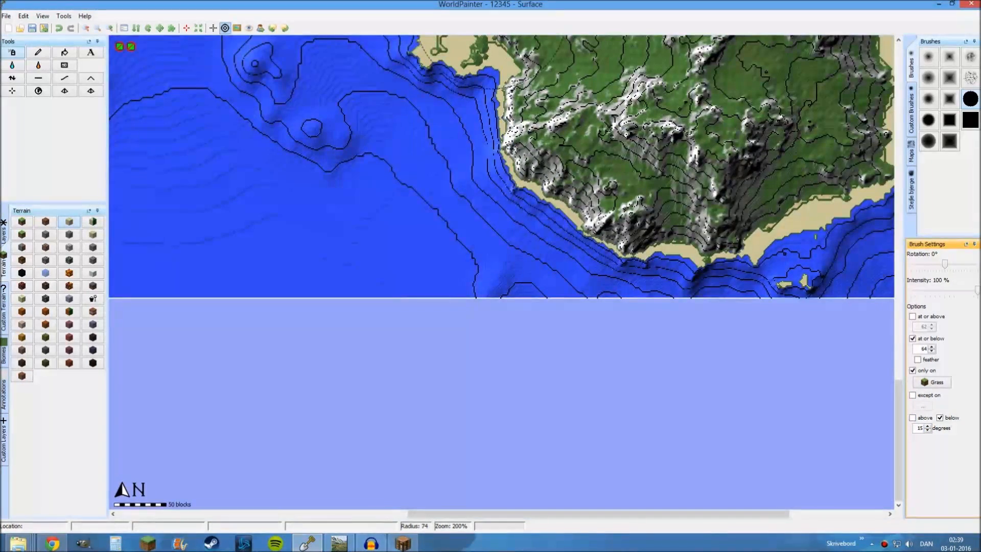
{"action": "middle_click_drag", "start_coordinate": [785, 209], "coordinate": [568, 318]}
{"action": "mouse_move", "coordinate": [669, 148]}
{"action": "middle_mouse_down"}
{"action": "mouse_move", "coordinate": [628, 311]}
{"action": "mouse_move", "coordinate": [628, 495]}
{"action": "middle_mouse_up"}
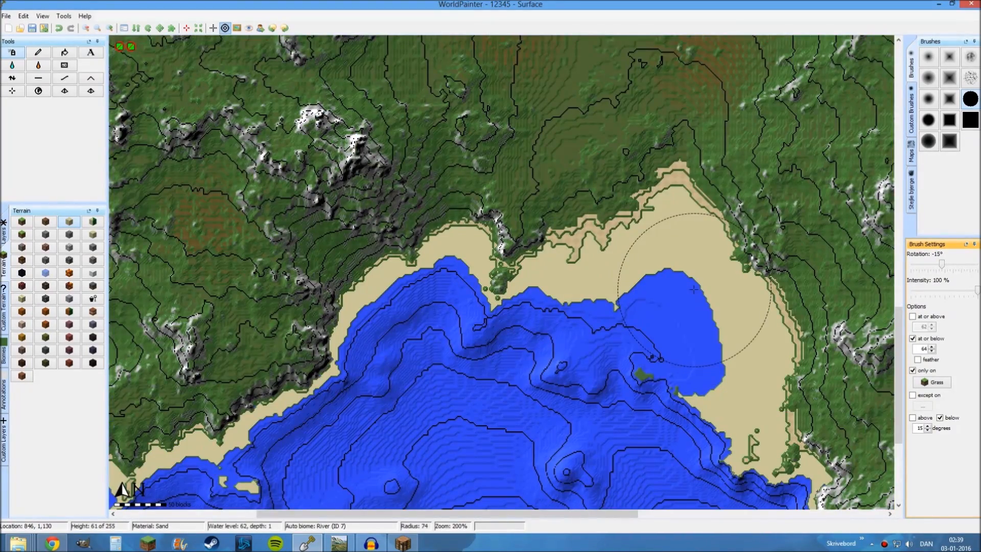
Turn off the height, only-on and slope limits of the brush, shrink it to a radius of about 5, and choose sand terrain
{"action": "middle_click_drag", "start_coordinate": [577, 255], "coordinate": [541, 205]}
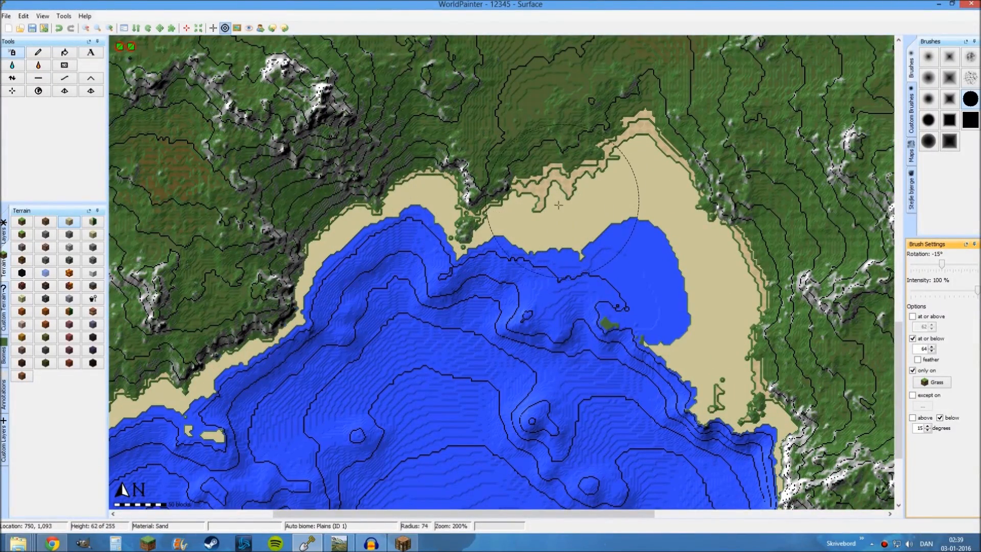
{"action": "scroll", "coordinate": [531, 224], "scroll_direction": "up", "scroll_amount": 2}
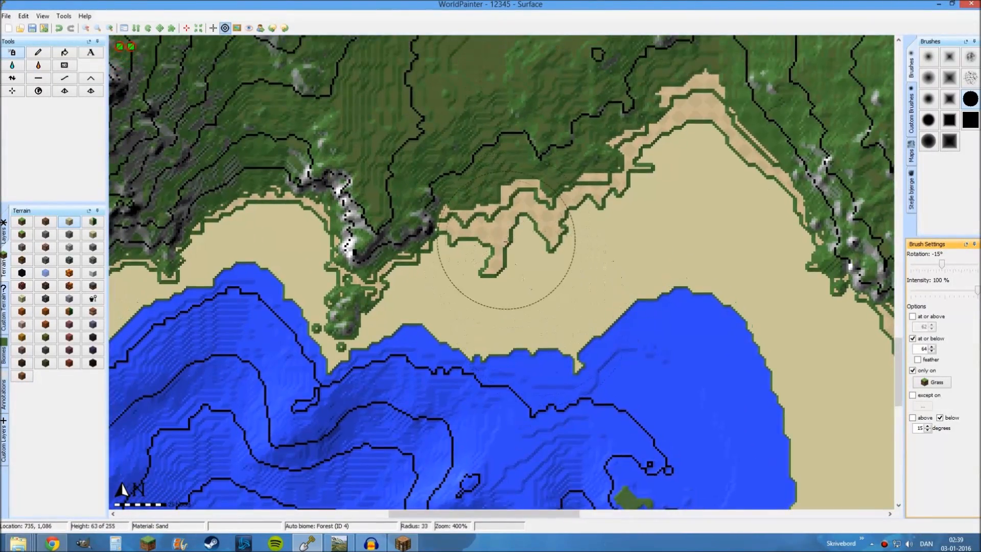
{"action": "scroll", "coordinate": [506, 245], "scroll_direction": "down", "scroll_amount": 3}
{"action": "middle_click_drag", "start_coordinate": [446, 280], "coordinate": [446, 180]}
{"action": "mouse_move", "coordinate": [223, 218]}
{"action": "middle_mouse_down"}
{"action": "mouse_move", "coordinate": [497, 232]}
{"action": "mouse_move", "coordinate": [248, 279]}
{"action": "middle_mouse_up"}
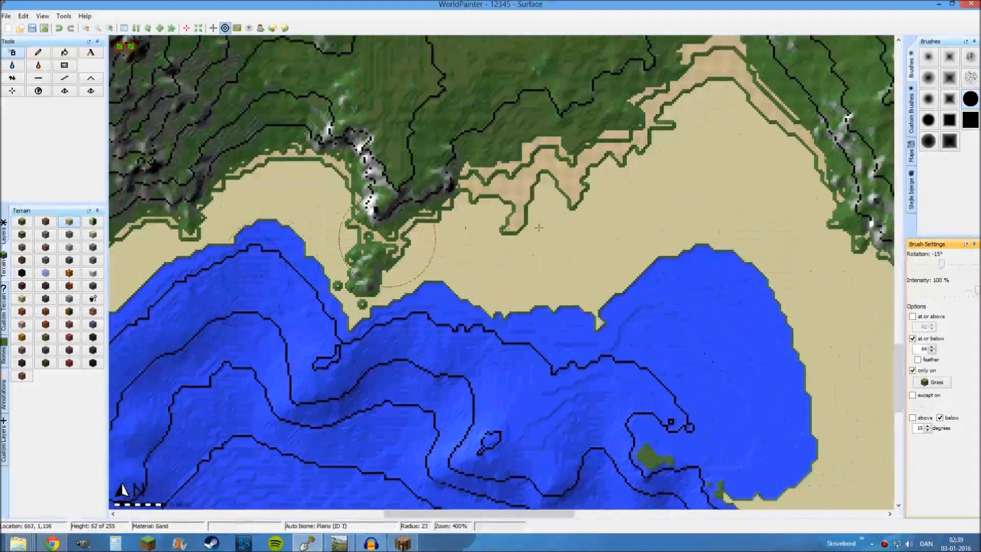
{"action": "middle_click_drag", "start_coordinate": [539, 227], "coordinate": [467, 268]}
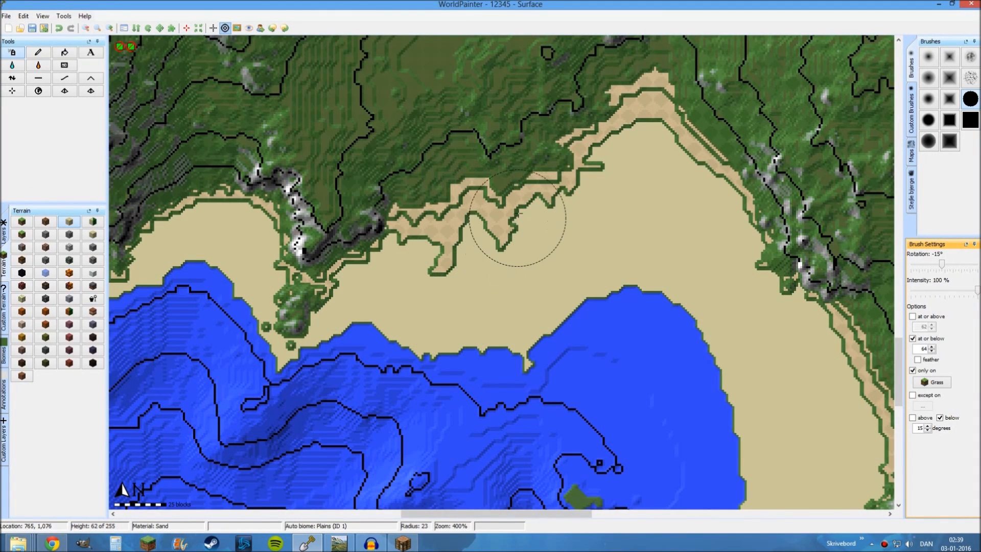
{"action": "scroll", "coordinate": [517, 218], "scroll_direction": "down", "scroll_amount": 5}
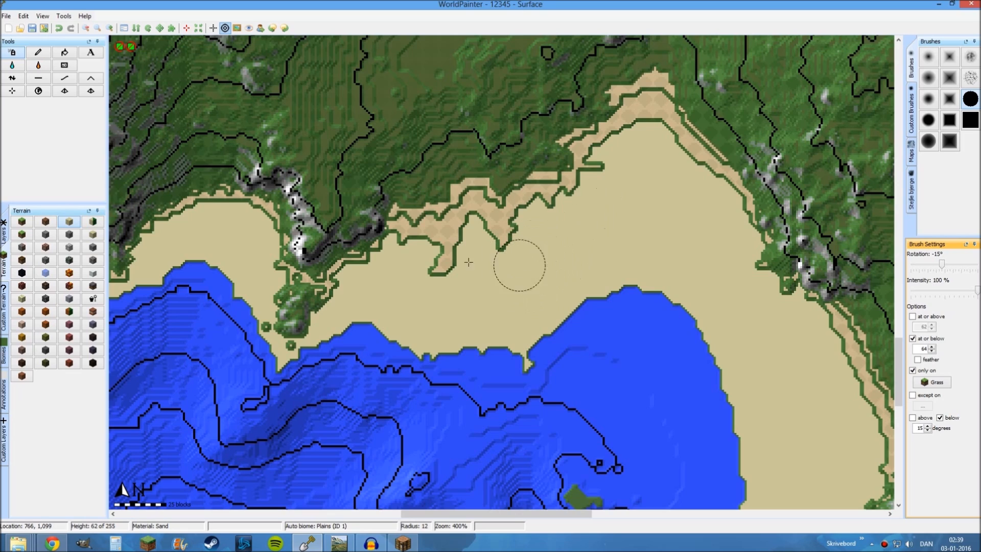
{"action": "scroll", "coordinate": [415, 254], "scroll_direction": "down", "scroll_amount": 4}
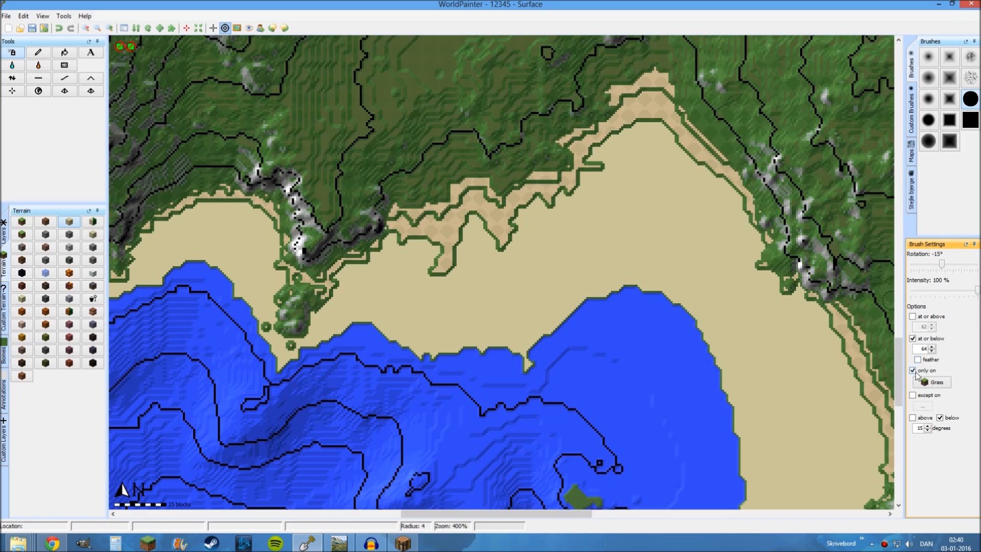
{"action": "left_click", "coordinate": [912, 340]}
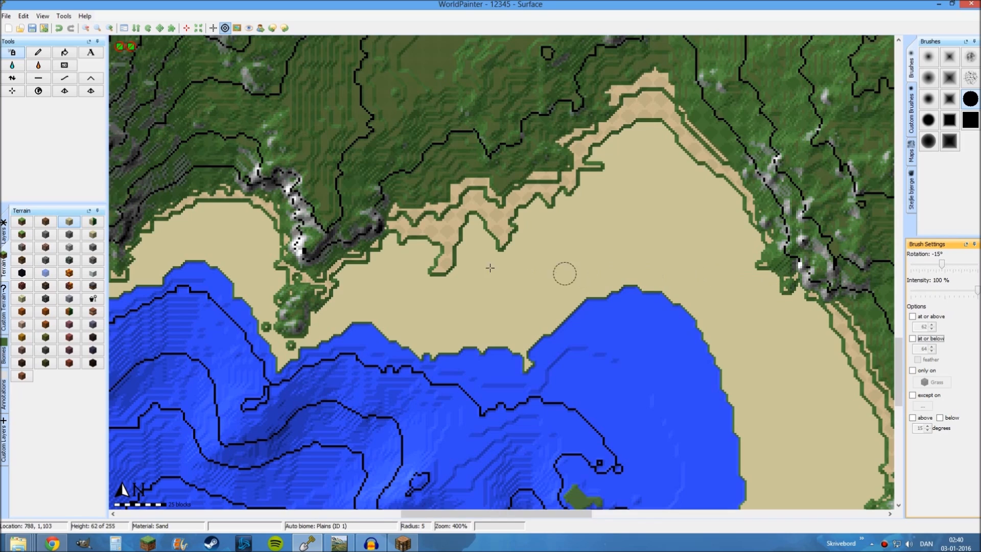
{"action": "left_click", "coordinate": [69, 221]}
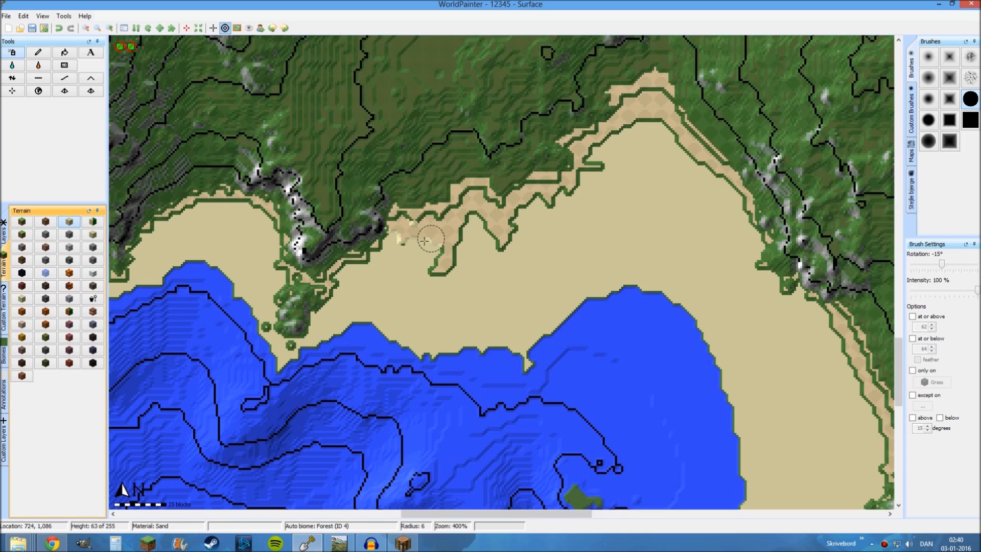
Paint sand at radius 6 over the remaining grass strips along the northern and northeastern edge of the bay's beach
{"action": "mouse_move", "coordinate": [424, 240]}
{"action": "left_mouse_down"}
{"action": "mouse_move", "coordinate": [413, 235]}
{"action": "mouse_move", "coordinate": [437, 263]}
{"action": "mouse_move", "coordinate": [463, 229]}
{"action": "mouse_move", "coordinate": [500, 239]}
{"action": "mouse_move", "coordinate": [529, 212]}
{"action": "mouse_move", "coordinate": [578, 191]}
{"action": "mouse_move", "coordinate": [594, 152]}
{"action": "left_mouse_up"}
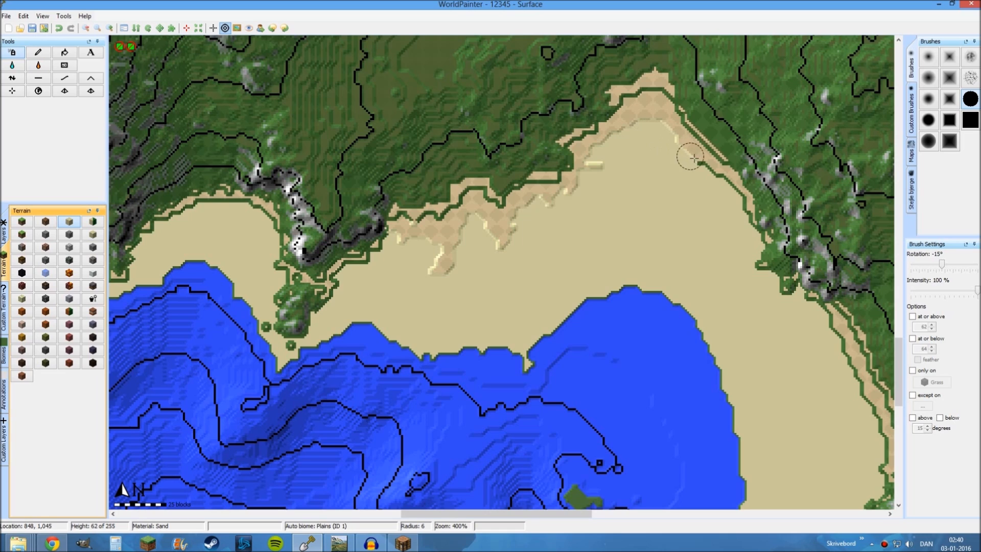
{"action": "left_click_drag", "start_coordinate": [729, 191], "coordinate": [738, 216]}
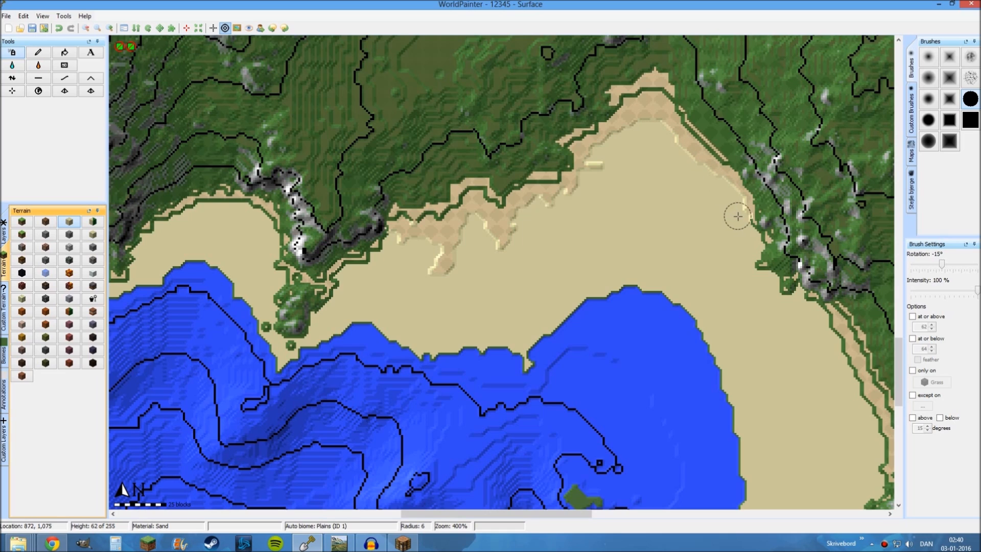
{"action": "middle_click_drag", "start_coordinate": [532, 306], "coordinate": [560, 399]}
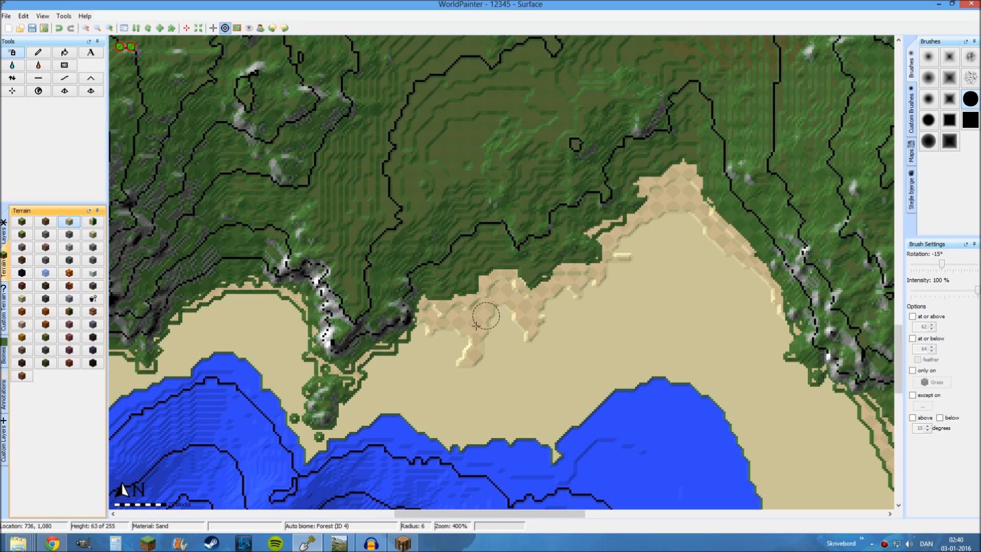
{"action": "middle_click_drag", "start_coordinate": [451, 343], "coordinate": [493, 296]}
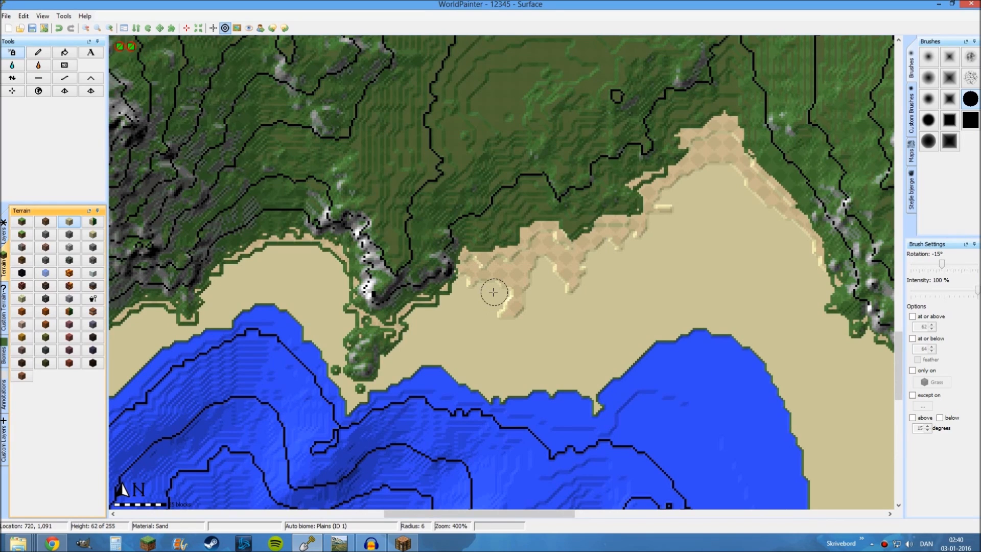
{"action": "middle_click_drag", "start_coordinate": [446, 323], "coordinate": [497, 291]}
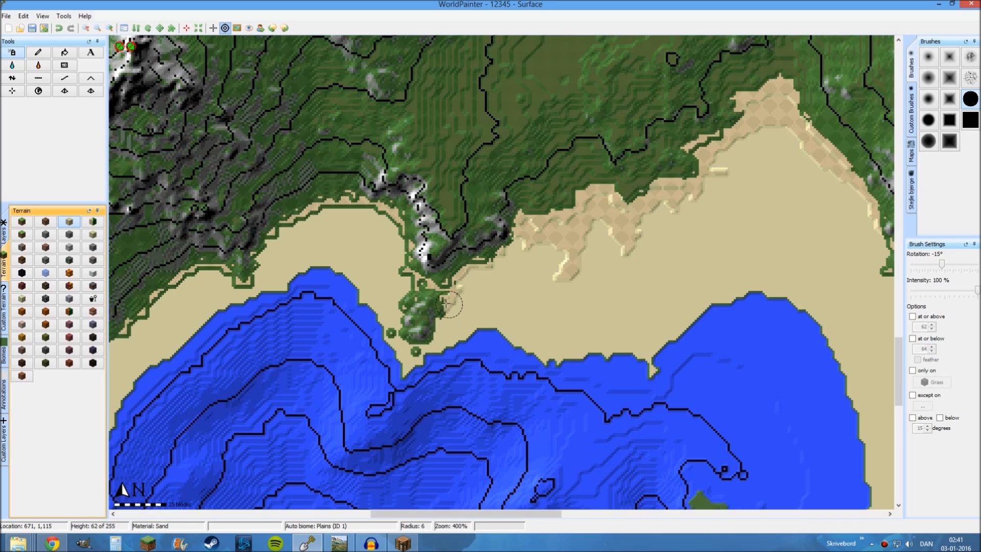
Undo the unrestricted sand stroke over the small rocky headland, and repaint it with the brush limited to only on grass
{"action": "mouse_move", "coordinate": [449, 304]}
{"action": "left_mouse_down"}
{"action": "mouse_move", "coordinate": [416, 293]}
{"action": "mouse_move", "coordinate": [403, 326]}
{"action": "mouse_move", "coordinate": [427, 340]}
{"action": "mouse_move", "coordinate": [417, 317]}
{"action": "mouse_move", "coordinate": [426, 333]}
{"action": "mouse_move", "coordinate": [392, 335]}
{"action": "left_mouse_up"}
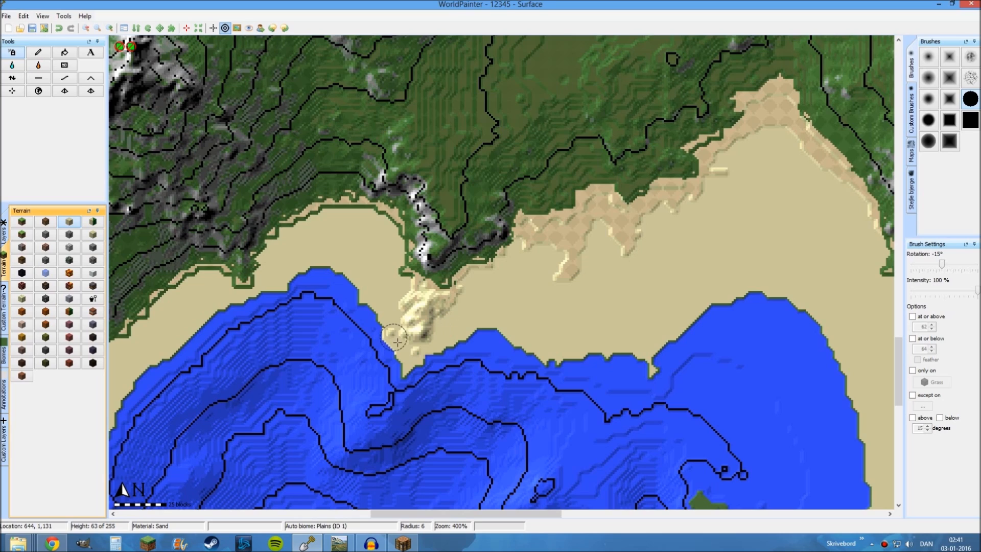
{"action": "key", "text": "ctrl+z"}
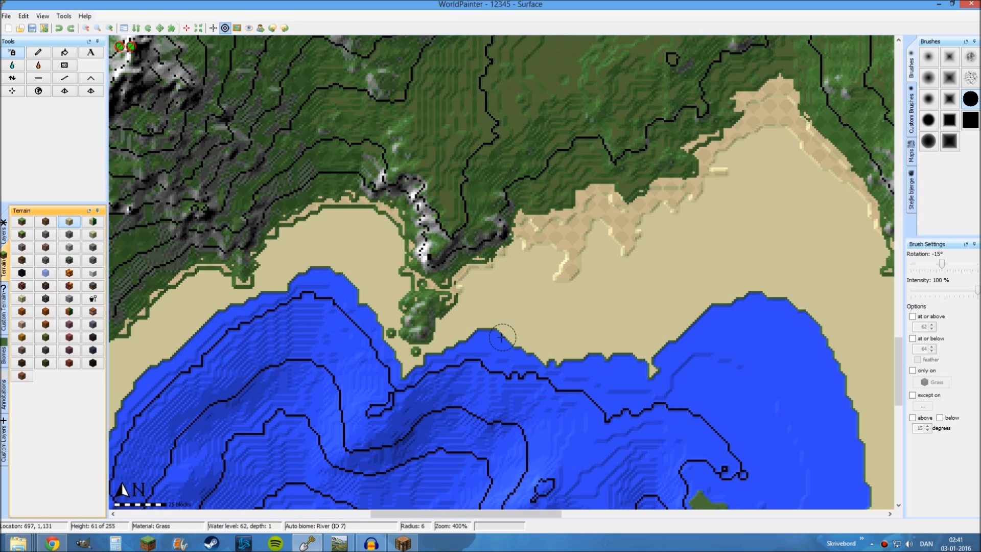
{"action": "left_click", "coordinate": [916, 370]}
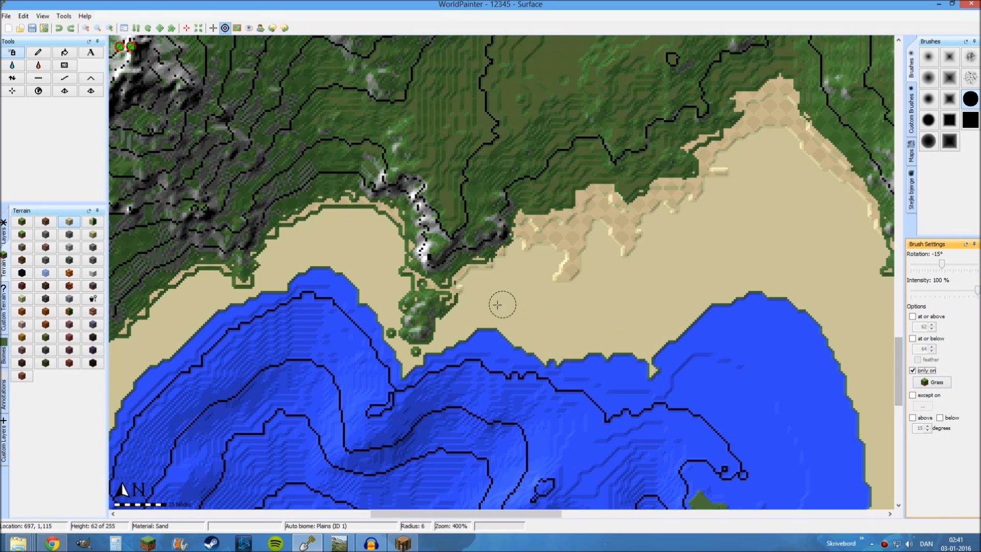
{"action": "mouse_move", "coordinate": [441, 294]}
{"action": "left_mouse_down"}
{"action": "mouse_move", "coordinate": [461, 307]}
{"action": "mouse_move", "coordinate": [396, 277]}
{"action": "mouse_move", "coordinate": [424, 327]}
{"action": "mouse_move", "coordinate": [406, 312]}
{"action": "mouse_move", "coordinate": [399, 352]}
{"action": "mouse_move", "coordinate": [375, 324]}
{"action": "left_mouse_up"}
Enlarge the brush to radius 12 and cover the grass patches on the bay's islet, spit and southeastern beach with sand
{"action": "mouse_move", "coordinate": [687, 503]}
{"action": "middle_mouse_down"}
{"action": "mouse_move", "coordinate": [568, 275]}
{"action": "mouse_move", "coordinate": [452, 203]}
{"action": "middle_mouse_up"}
{"action": "scroll", "coordinate": [450, 201], "scroll_direction": "up", "scroll_amount": 3}
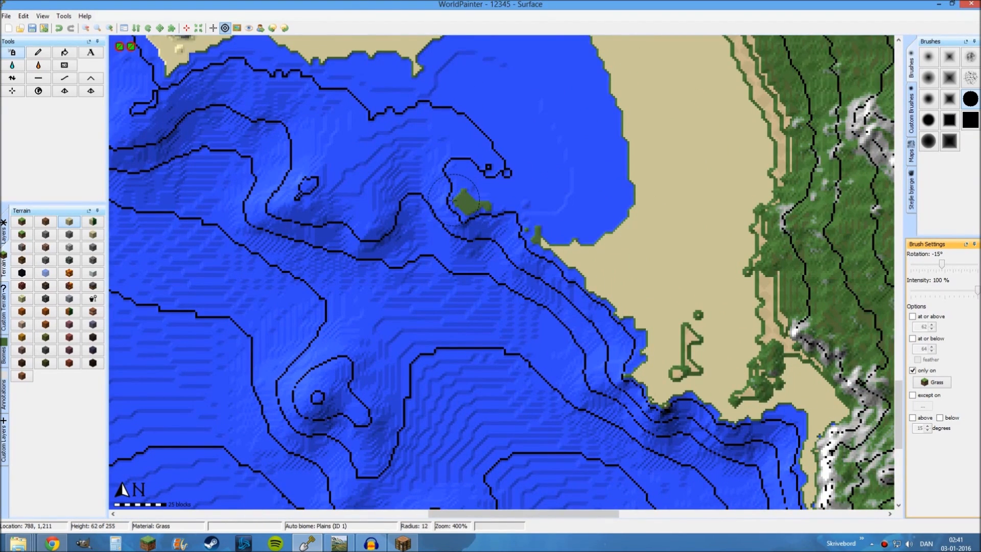
{"action": "mouse_move", "coordinate": [462, 203]}
{"action": "left_mouse_down"}
{"action": "mouse_move", "coordinate": [541, 234]}
{"action": "mouse_move", "coordinate": [595, 278]}
{"action": "mouse_move", "coordinate": [699, 313]}
{"action": "mouse_move", "coordinate": [687, 353]}
{"action": "mouse_move", "coordinate": [650, 366]}
{"action": "mouse_move", "coordinate": [653, 385]}
{"action": "left_mouse_up"}
{"action": "middle_click_drag", "start_coordinate": [618, 375], "coordinate": [463, 295]}
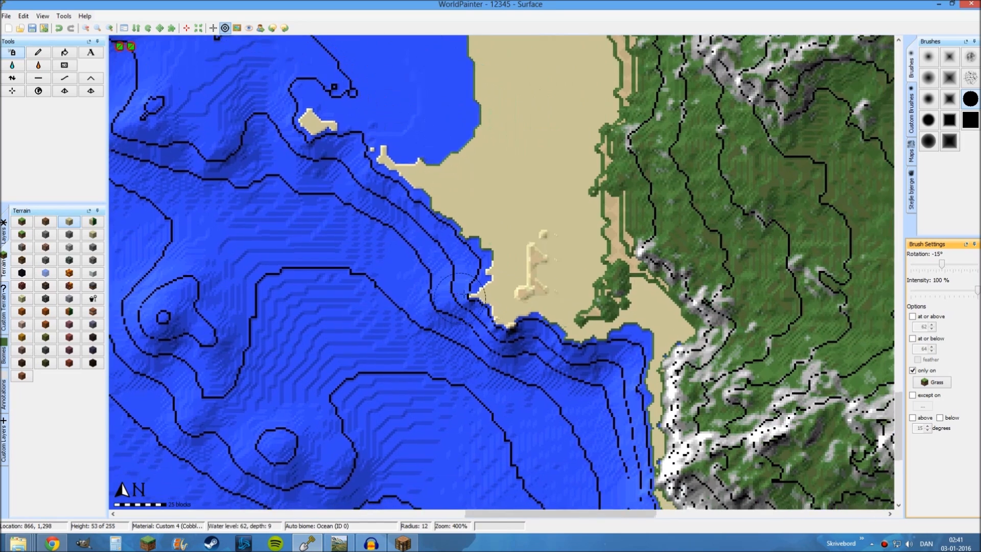
{"action": "mouse_move", "coordinate": [572, 283]}
{"action": "left_mouse_down"}
{"action": "mouse_move", "coordinate": [611, 281]}
{"action": "mouse_move", "coordinate": [551, 319]}
{"action": "mouse_move", "coordinate": [591, 240]}
{"action": "mouse_move", "coordinate": [580, 213]}
{"action": "mouse_move", "coordinate": [517, 235]}
{"action": "left_mouse_up"}
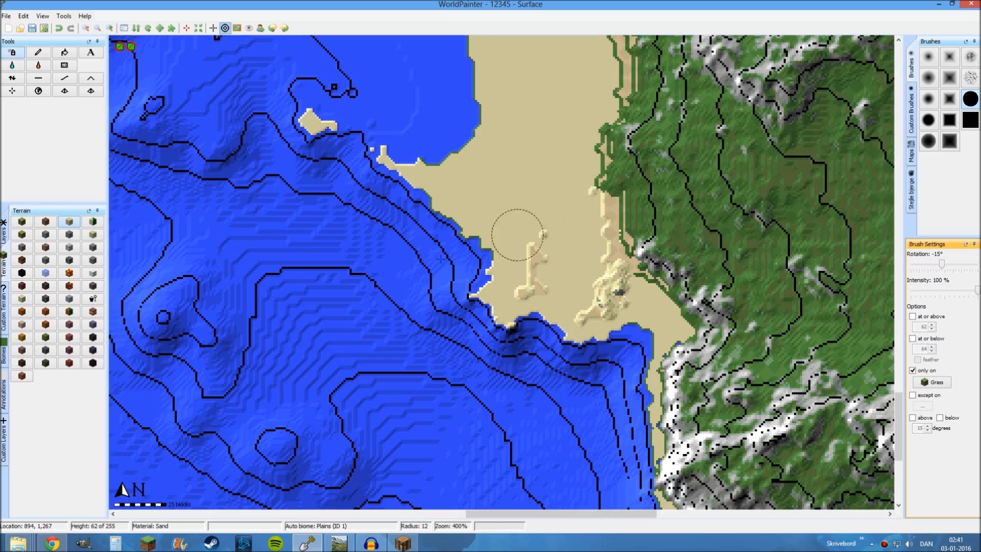
Cover the grass edges of the small islets off the southwestern coast with sand at radius 12
{"action": "middle_click_drag", "start_coordinate": [306, 245], "coordinate": [555, 256]}
{"action": "middle_click_drag", "start_coordinate": [286, 226], "coordinate": [758, 301]}
{"action": "middle_click_drag", "start_coordinate": [550, 189], "coordinate": [816, 55]}
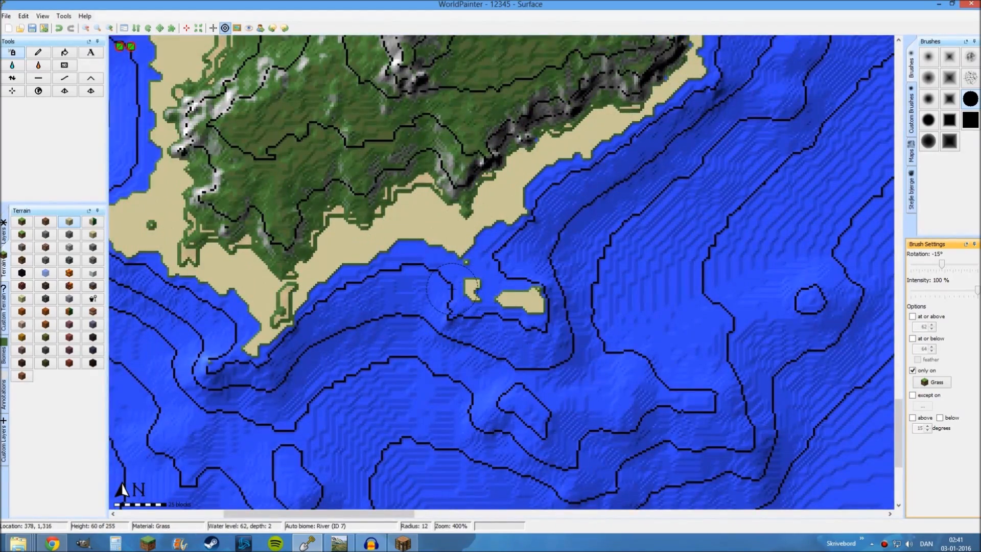
{"action": "mouse_move", "coordinate": [452, 289]}
{"action": "left_mouse_down"}
{"action": "mouse_move", "coordinate": [465, 261]}
{"action": "mouse_move", "coordinate": [520, 301]}
{"action": "left_mouse_up"}
{"action": "mouse_move", "coordinate": [475, 291]}
{"action": "middle_mouse_down"}
{"action": "mouse_move", "coordinate": [568, 388]}
{"action": "mouse_move", "coordinate": [960, 431]}
{"action": "middle_mouse_up"}
Reduce the brush to radius 10 and paint sand over the grass around the rocky outcrops and adjoining beach on the west coast
{"action": "scroll", "coordinate": [447, 149], "scroll_direction": "up", "scroll_amount": 1}
{"action": "mouse_move", "coordinate": [446, 149]}
{"action": "middle_mouse_down"}
{"action": "mouse_move", "coordinate": [439, 218]}
{"action": "mouse_move", "coordinate": [339, 327]}
{"action": "middle_mouse_up"}
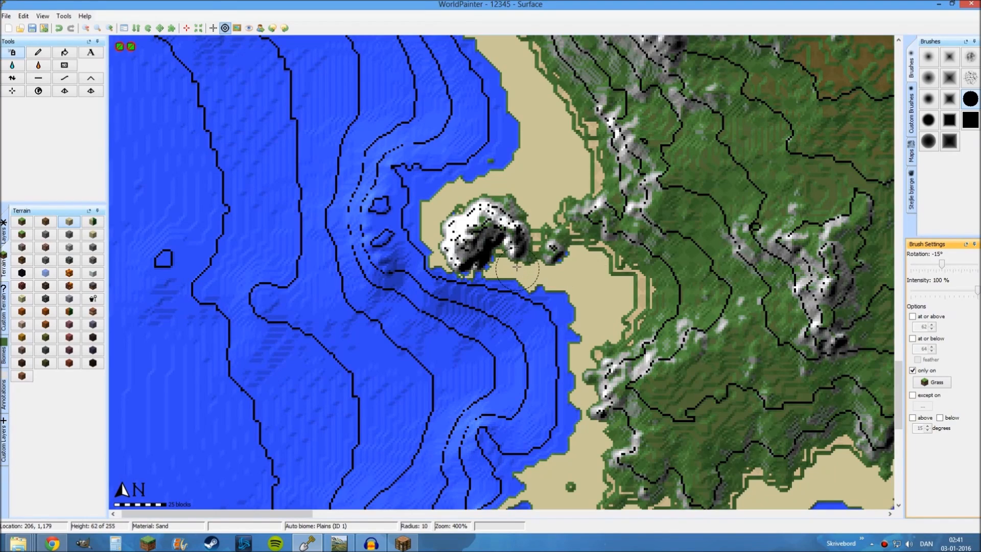
{"action": "mouse_move", "coordinate": [518, 263]}
{"action": "left_mouse_down"}
{"action": "mouse_move", "coordinate": [523, 227]}
{"action": "mouse_move", "coordinate": [494, 191]}
{"action": "mouse_move", "coordinate": [442, 240]}
{"action": "mouse_move", "coordinate": [494, 259]}
{"action": "mouse_move", "coordinate": [481, 206]}
{"action": "left_mouse_up"}
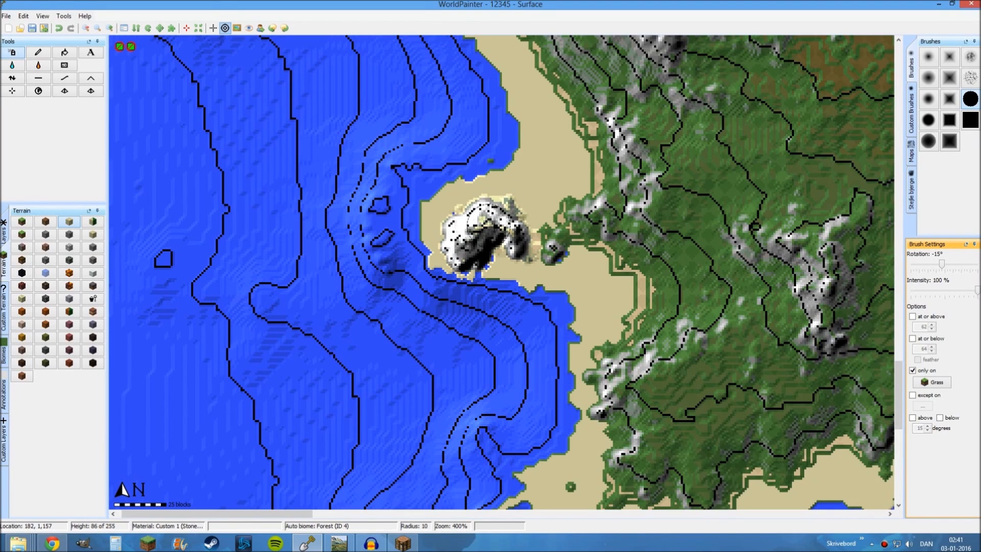
{"action": "mouse_move", "coordinate": [531, 228]}
{"action": "left_mouse_down"}
{"action": "mouse_move", "coordinate": [590, 261]}
{"action": "mouse_move", "coordinate": [618, 296]}
{"action": "mouse_move", "coordinate": [595, 322]}
{"action": "mouse_move", "coordinate": [571, 279]}
{"action": "left_mouse_up"}
{"action": "middle_click_drag", "start_coordinate": [489, 164], "coordinate": [474, 309]}
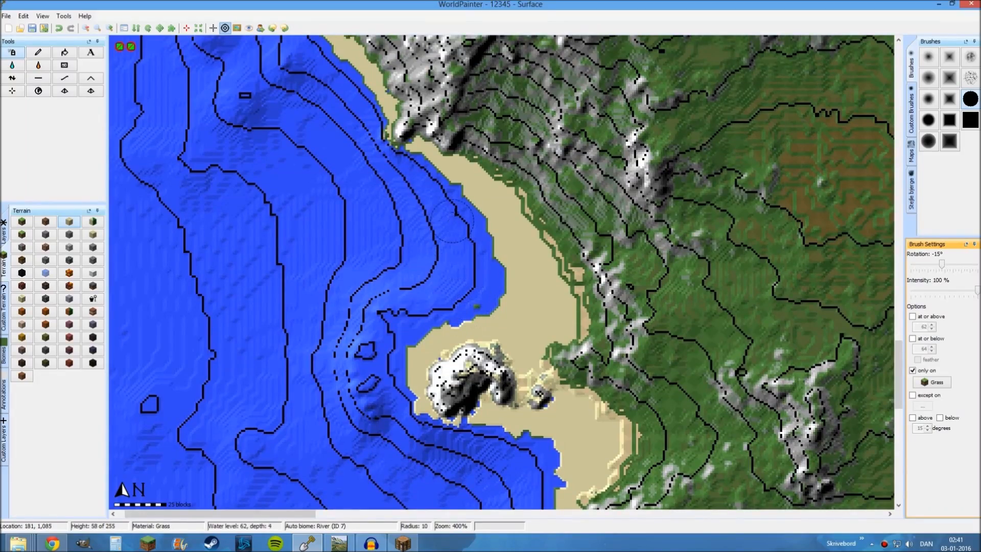
Inspect the sand beaches along the southern bay, from the rocky headland to the northern and eastern edges
{"action": "scroll", "coordinate": [518, 248], "scroll_direction": "down", "scroll_amount": 1}
{"action": "middle_click_drag", "start_coordinate": [631, 284], "coordinate": [350, 222]}
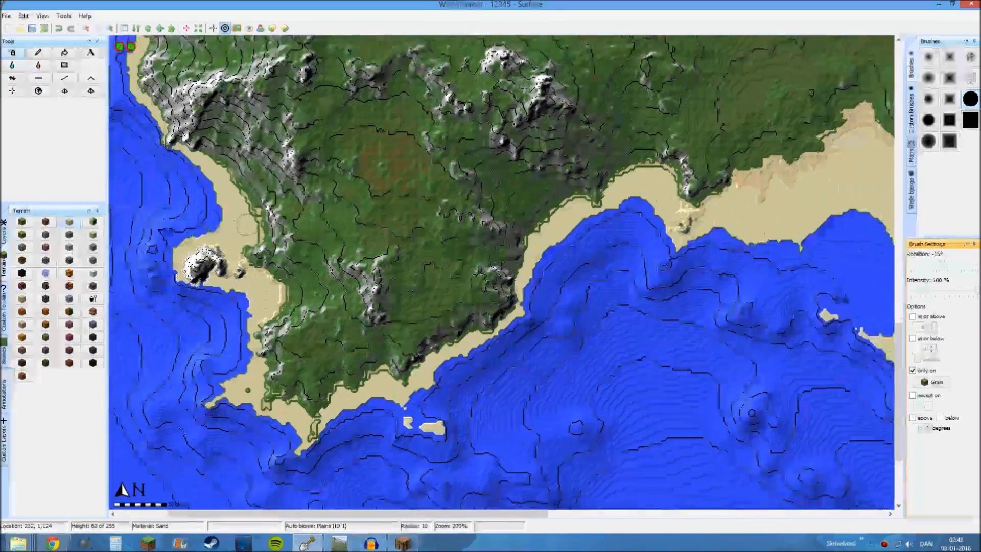
{"action": "middle_click_drag", "start_coordinate": [712, 171], "coordinate": [571, 168]}
{"action": "scroll", "coordinate": [506, 251], "scroll_direction": "up", "scroll_amount": 1}
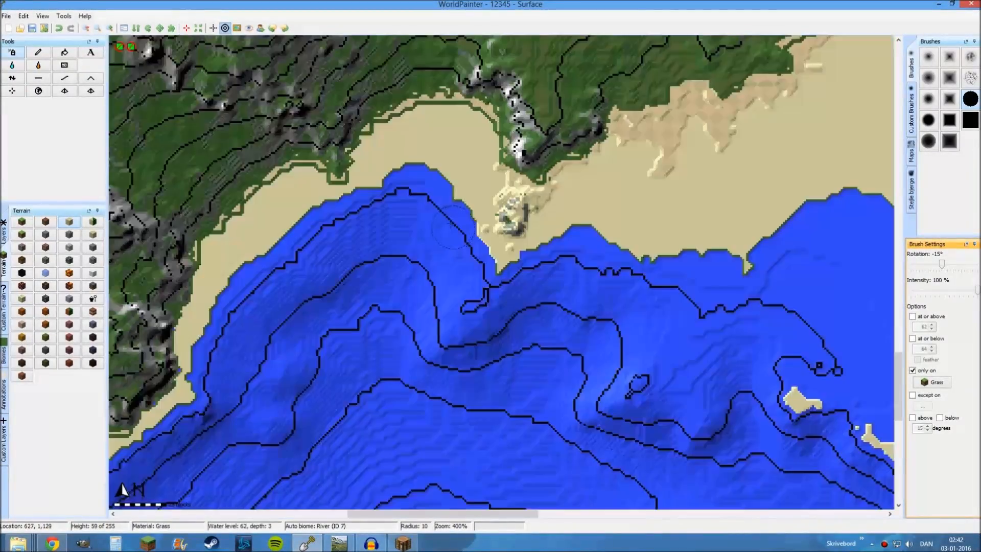
{"action": "middle_click_drag", "start_coordinate": [450, 230], "coordinate": [496, 311]}
{"action": "mouse_move", "coordinate": [428, 230]}
{"action": "left_mouse_down"}
{"action": "mouse_move", "coordinate": [463, 209]}
{"action": "mouse_move", "coordinate": [511, 205]}
{"action": "left_mouse_up"}
{"action": "scroll", "coordinate": [520, 227], "scroll_direction": "down", "scroll_amount": 1}
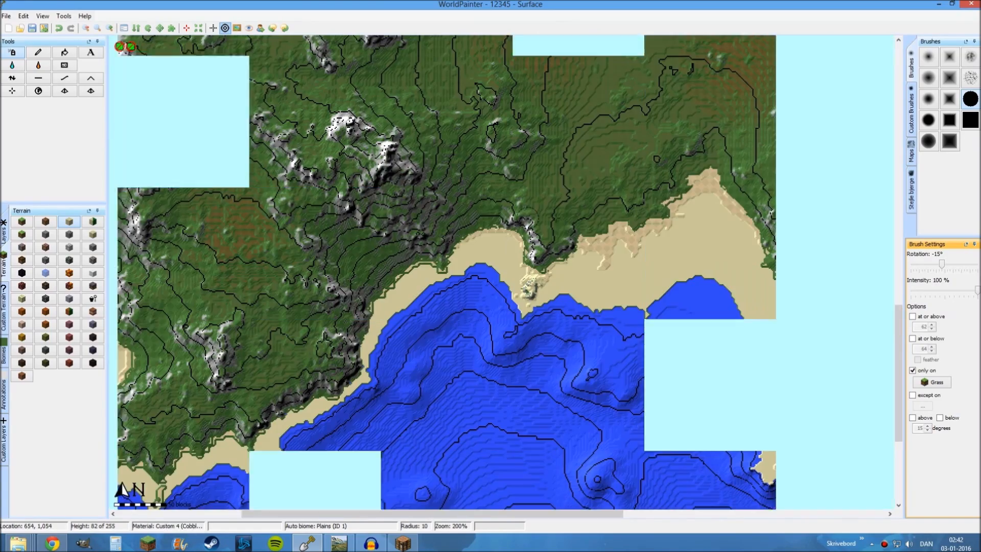
{"action": "middle_click_drag", "start_coordinate": [547, 310], "coordinate": [499, 285]}
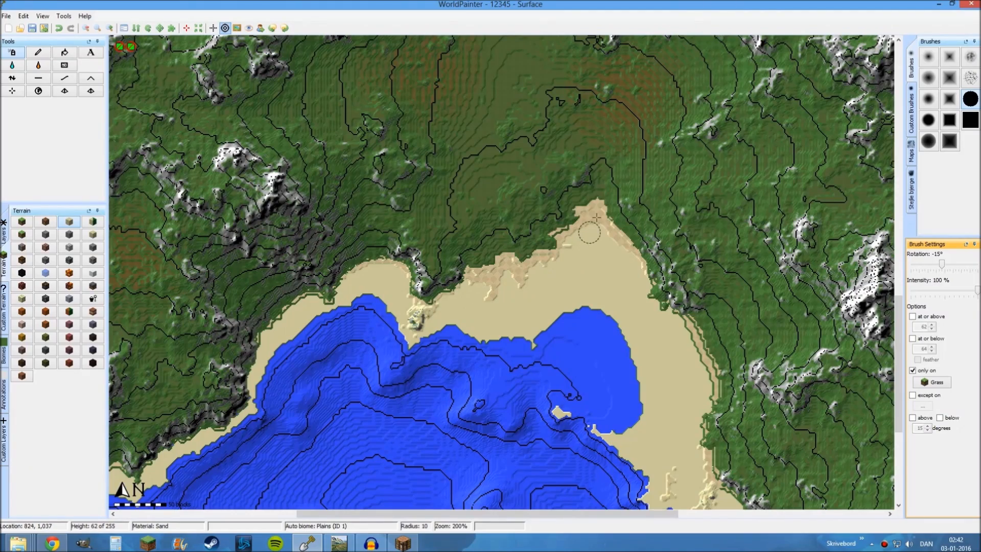
{"action": "middle_click_drag", "start_coordinate": [597, 210], "coordinate": [528, 196]}
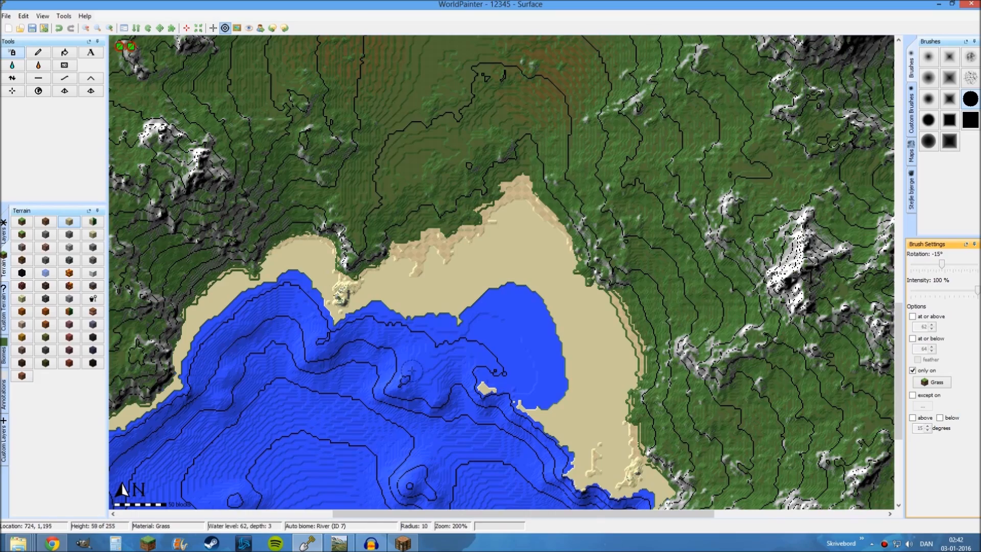
{"action": "middle_click_drag", "start_coordinate": [472, 218], "coordinate": [515, 293]}
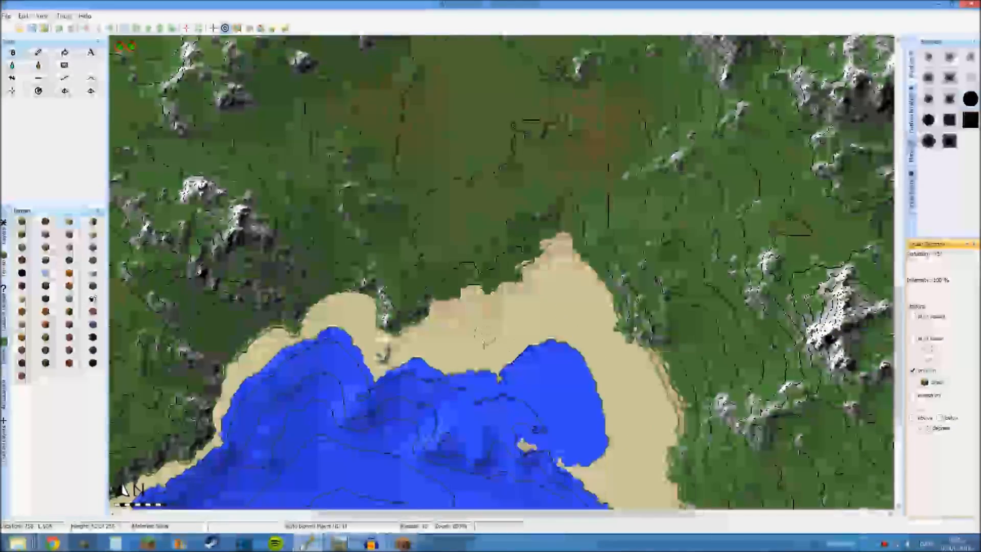
{"action": "middle_click_drag", "start_coordinate": [558, 308], "coordinate": [545, 288]}
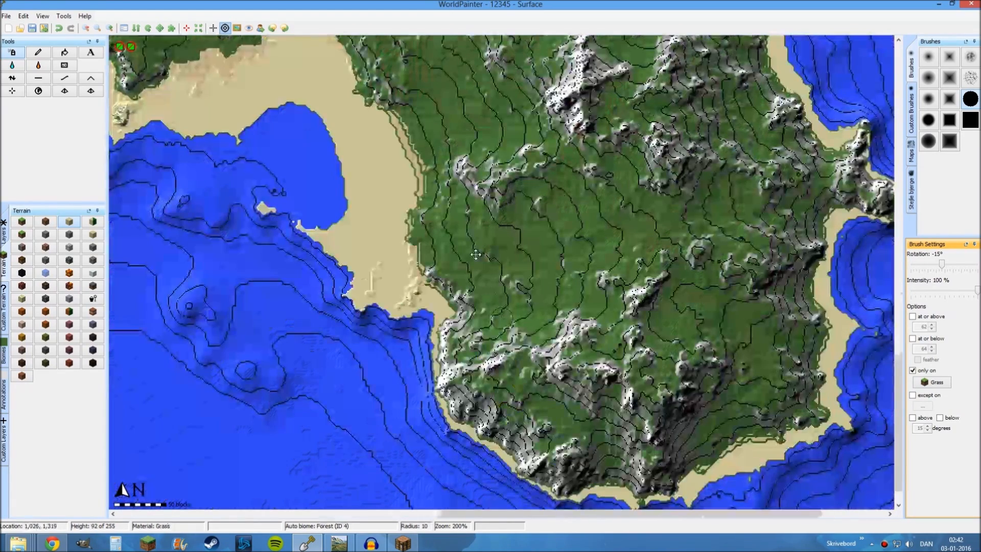
Review the beaches along the southeastern and southwestern coasts, and examine the island's overall terrain
{"action": "middle_click_drag", "start_coordinate": [475, 255], "coordinate": [428, 114]}
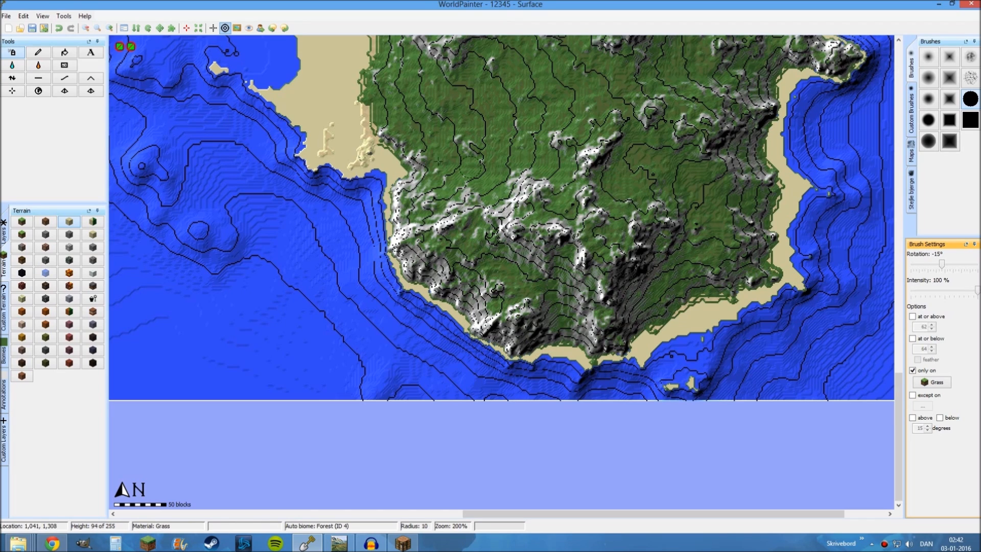
{"action": "middle_click_drag", "start_coordinate": [408, 145], "coordinate": [723, 328]}
{"action": "middle_click_drag", "start_coordinate": [310, 195], "coordinate": [461, 278]}
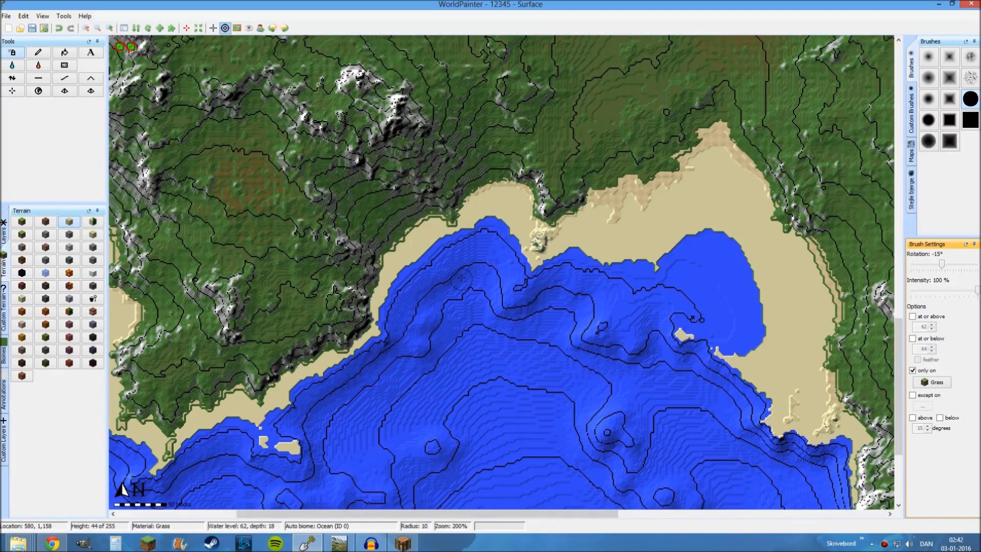
{"action": "middle_click_drag", "start_coordinate": [684, 183], "coordinate": [607, 251]}
{"action": "middle_click_drag", "start_coordinate": [399, 313], "coordinate": [495, 234]}
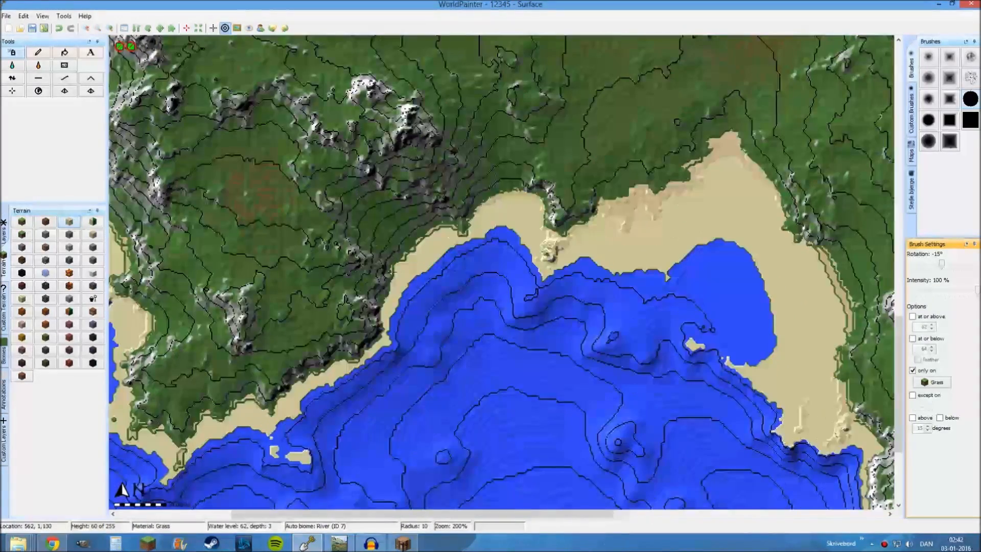
{"action": "middle_click_drag", "start_coordinate": [410, 262], "coordinate": [657, 269]}
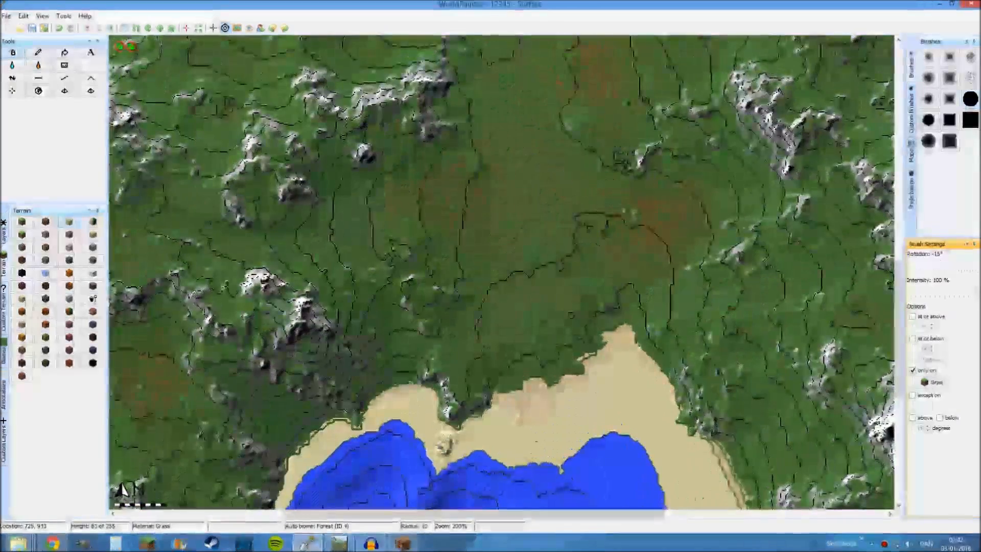
{"action": "scroll", "coordinate": [515, 259], "scroll_direction": "down", "scroll_amount": 1}
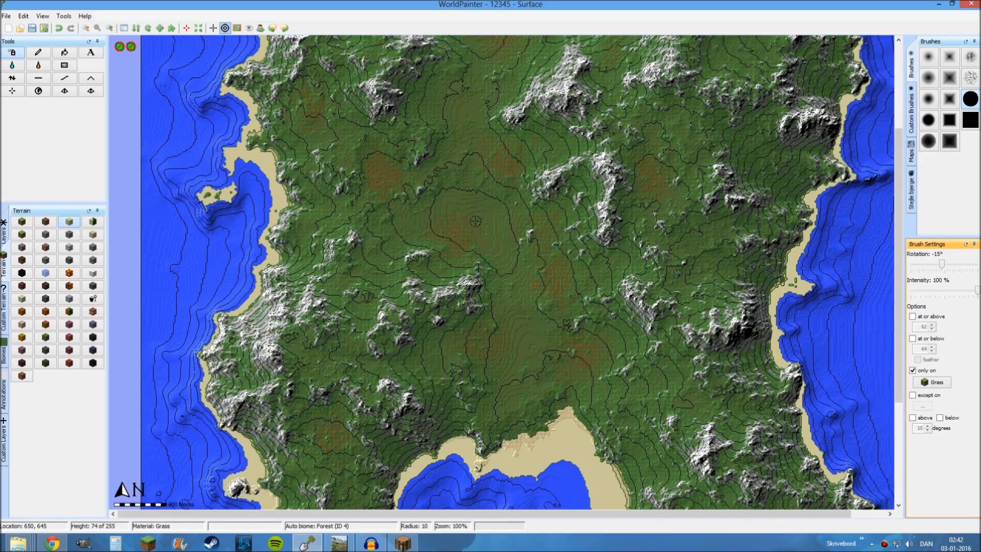
Activate the Flood tool for water
{"action": "scroll", "coordinate": [475, 221], "scroll_direction": "up", "scroll_amount": 1}
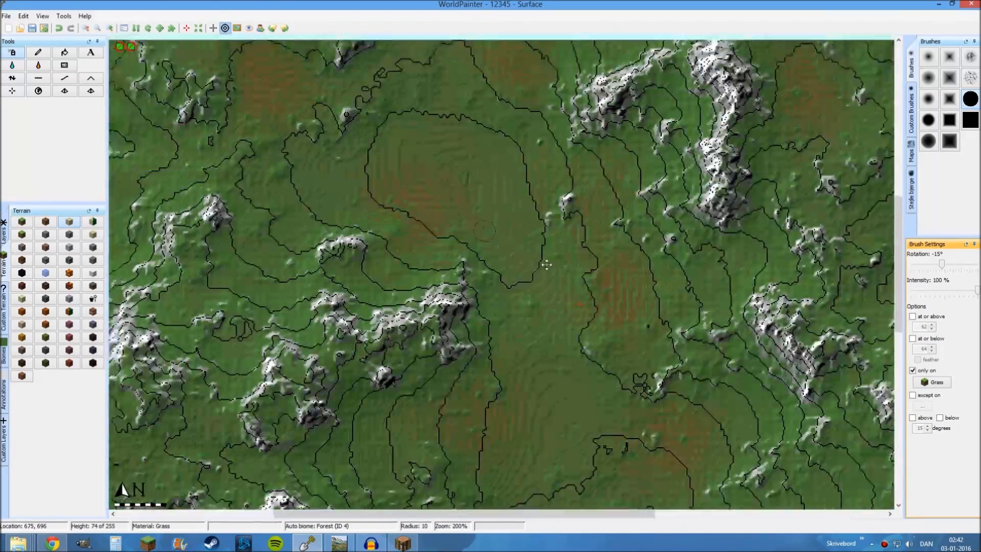
{"action": "left_click", "coordinate": [12, 67]}
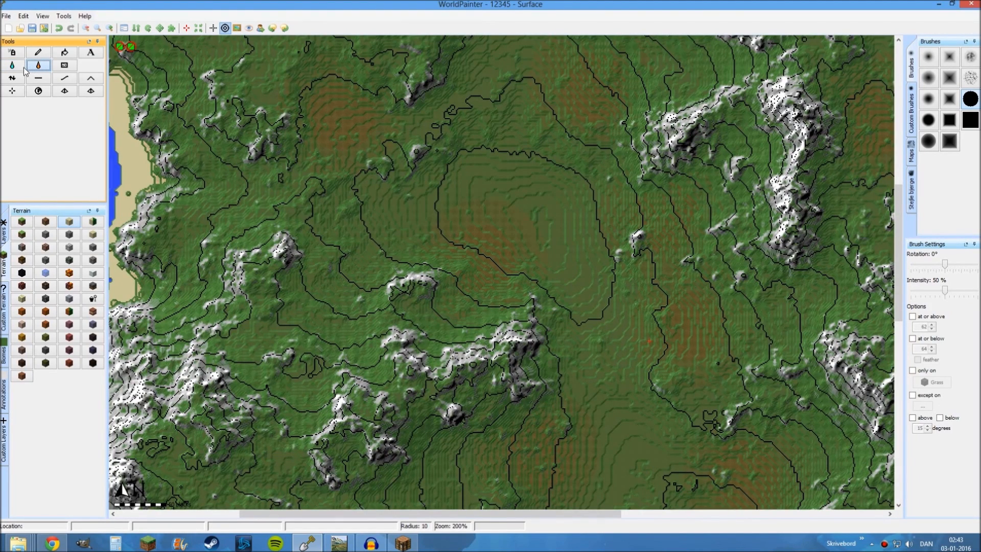
{"action": "left_click", "coordinate": [16, 68]}
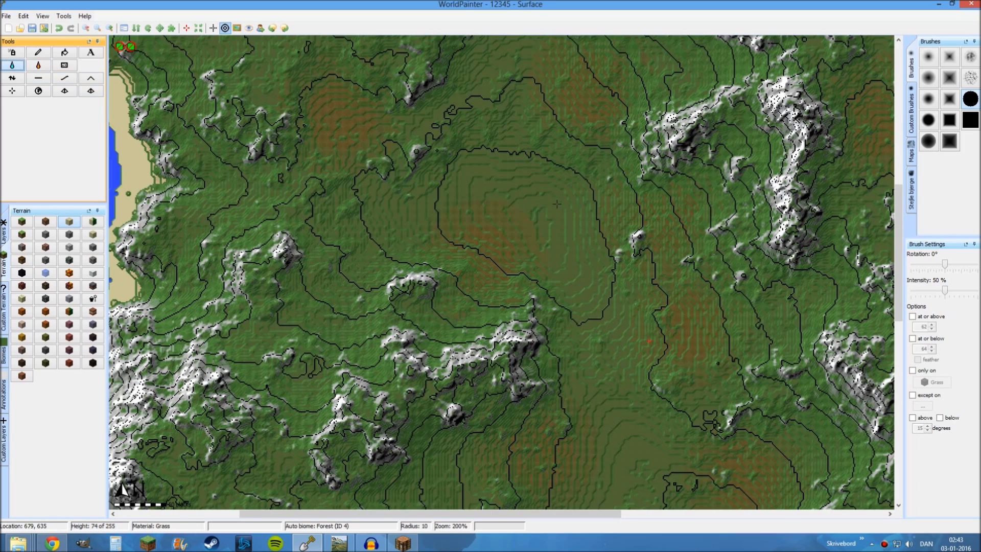
Try flooding the land with water from the high ground in the northwest of the island, and undo the flood
{"action": "scroll", "coordinate": [523, 196], "scroll_direction": "down", "scroll_amount": 1, "text": "ctrl"}
{"action": "middle_click_drag", "start_coordinate": [521, 198], "coordinate": [580, 276]}
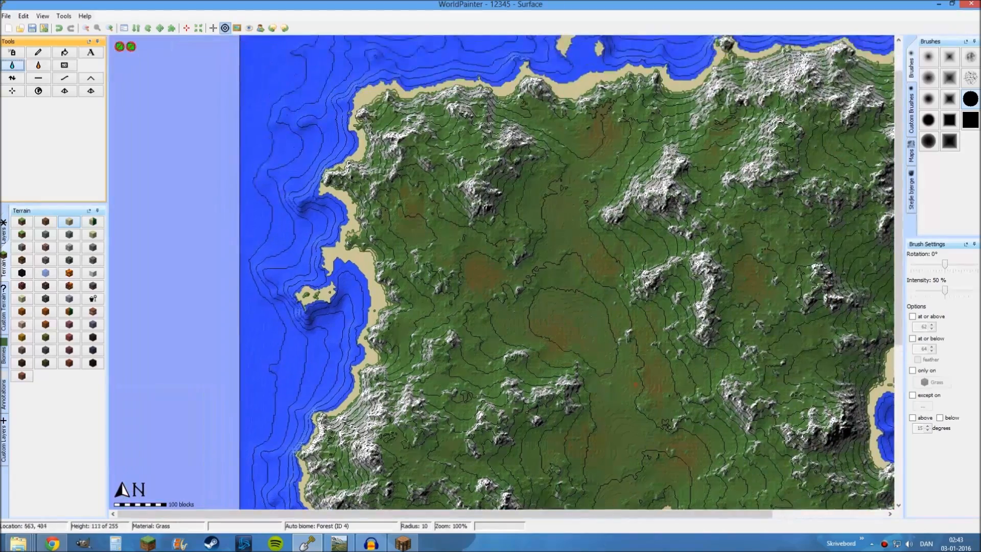
{"action": "scroll", "coordinate": [474, 222], "scroll_direction": "up", "scroll_amount": 1, "text": "ctrl"}
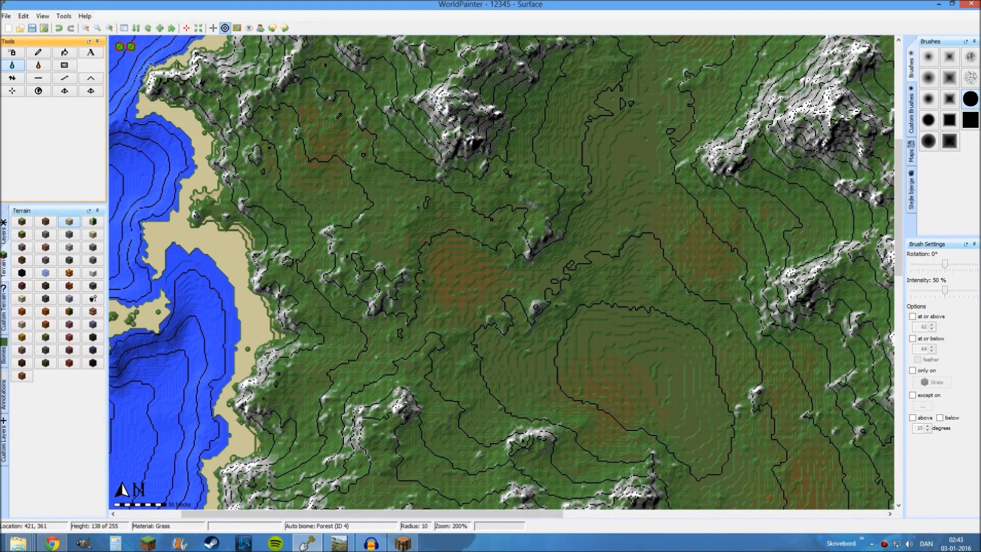
{"action": "scroll", "coordinate": [399, 177], "scroll_direction": "down", "scroll_amount": 2, "text": "ctrl"}
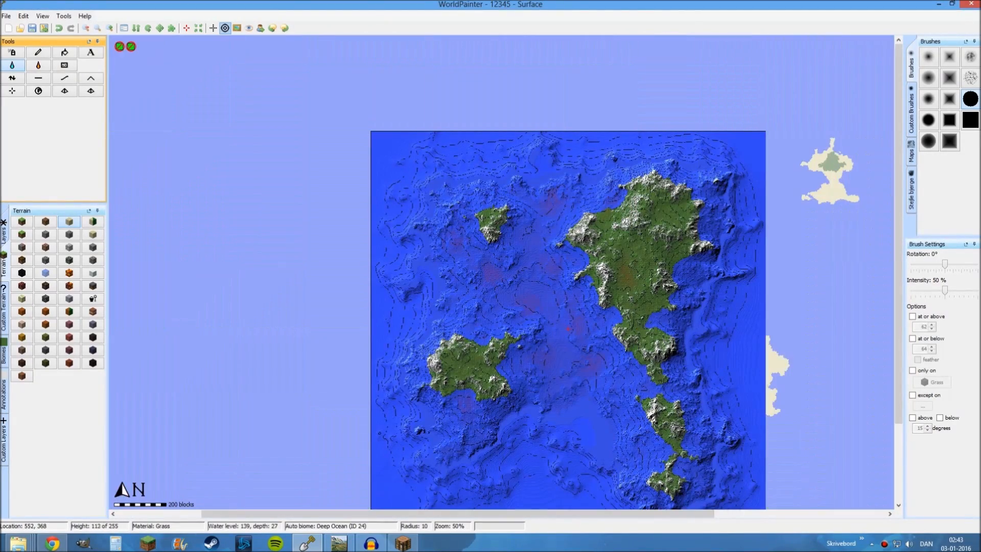
{"action": "middle_click_drag", "start_coordinate": [514, 234], "coordinate": [503, 216]}
{"action": "scroll", "coordinate": [503, 217], "scroll_direction": "up", "scroll_amount": 1, "text": "ctrl"}
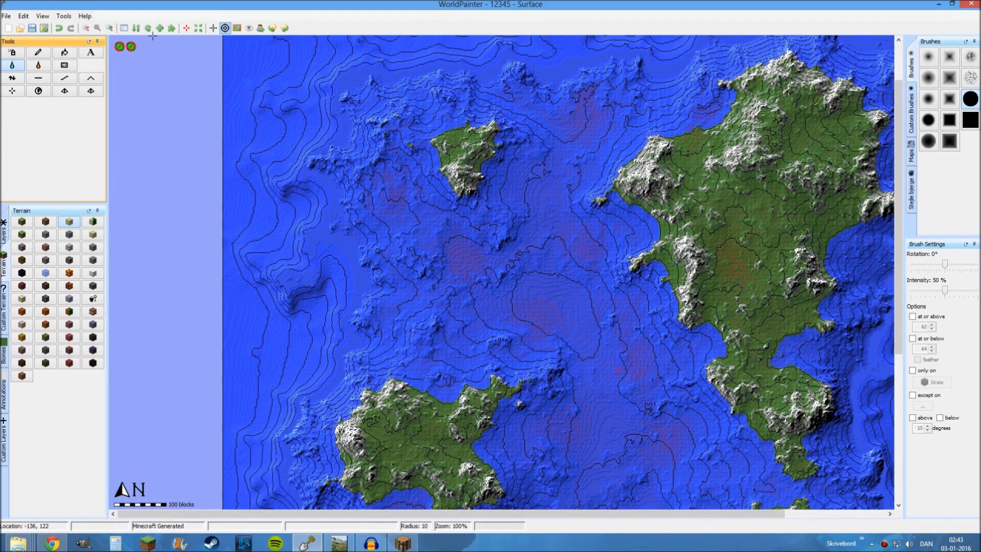
{"action": "key", "text": "ctrl+z"}
Flood the low basin in the island's interior with water up to level 77 to form a lake
{"action": "middle_click_drag", "start_coordinate": [473, 157], "coordinate": [477, 205]}
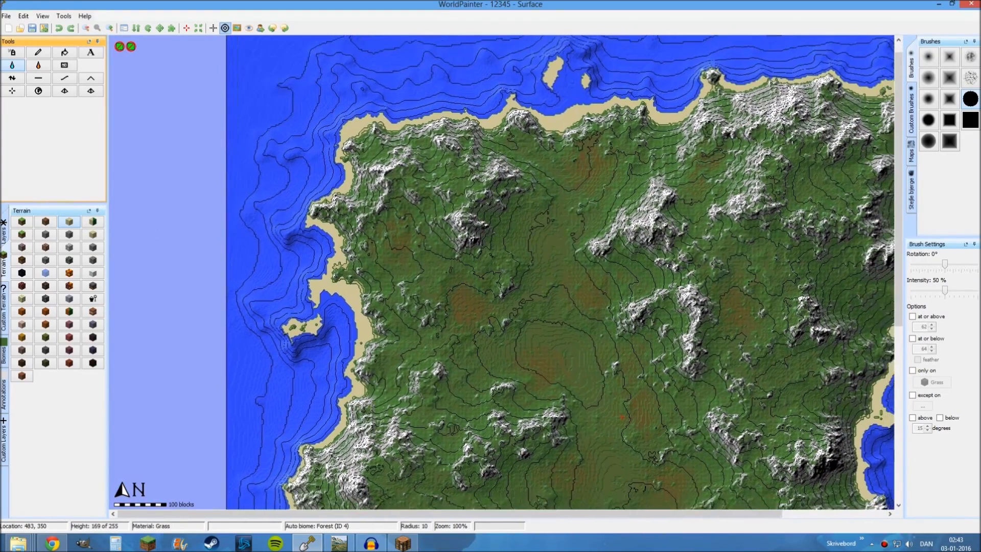
{"action": "scroll", "coordinate": [449, 202], "scroll_direction": "up", "scroll_amount": 1}
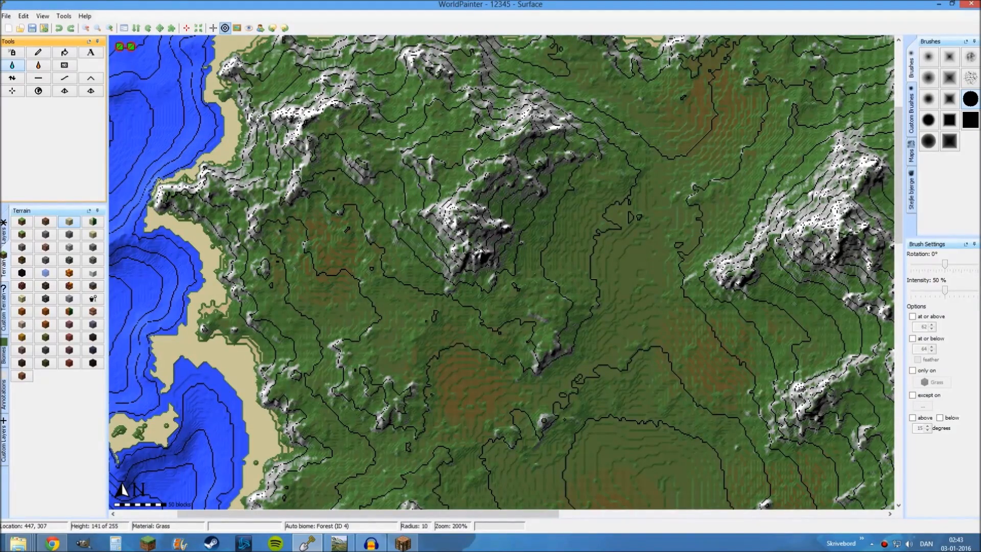
{"action": "middle_click_drag", "start_coordinate": [446, 135], "coordinate": [495, 155]}
{"action": "middle_click_drag", "start_coordinate": [626, 437], "coordinate": [406, 162]}
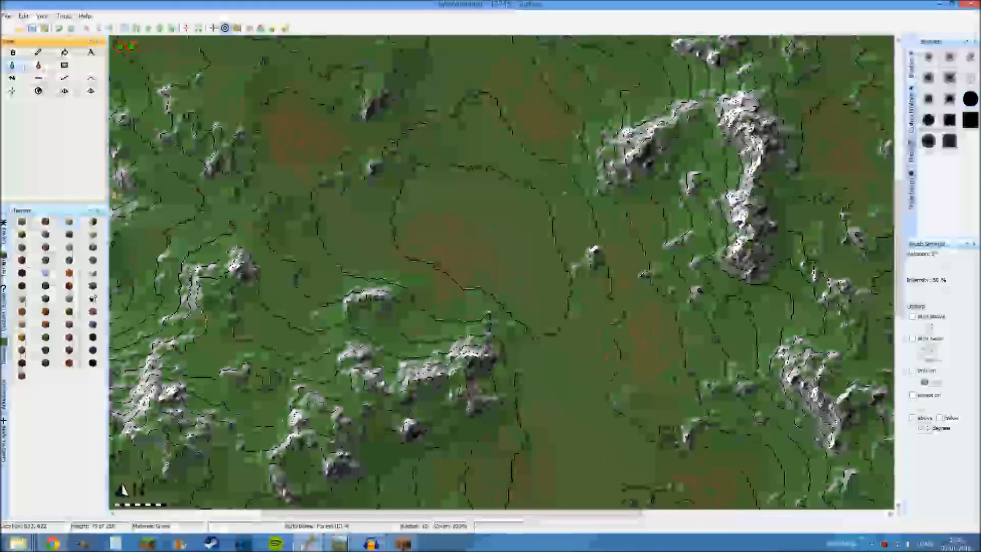
{"action": "left_click", "coordinate": [497, 235]}
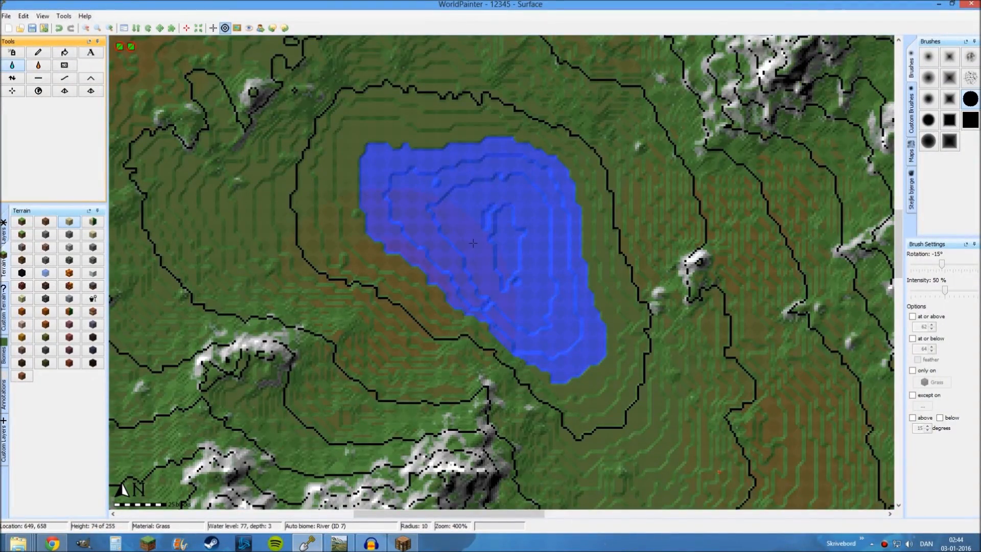
{"action": "scroll", "coordinate": [471, 245], "scroll_direction": "up", "scroll_amount": 1, "text": "ctrl"}
Create a custom plants layer with sugar cane set to 1
{"action": "left_click", "coordinate": [5, 453]}
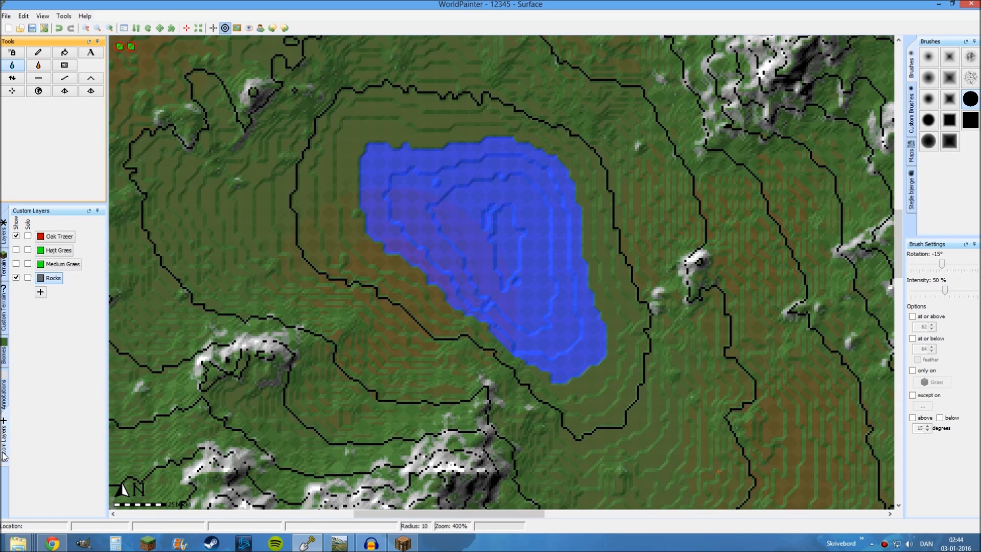
{"action": "left_click", "coordinate": [40, 291]}
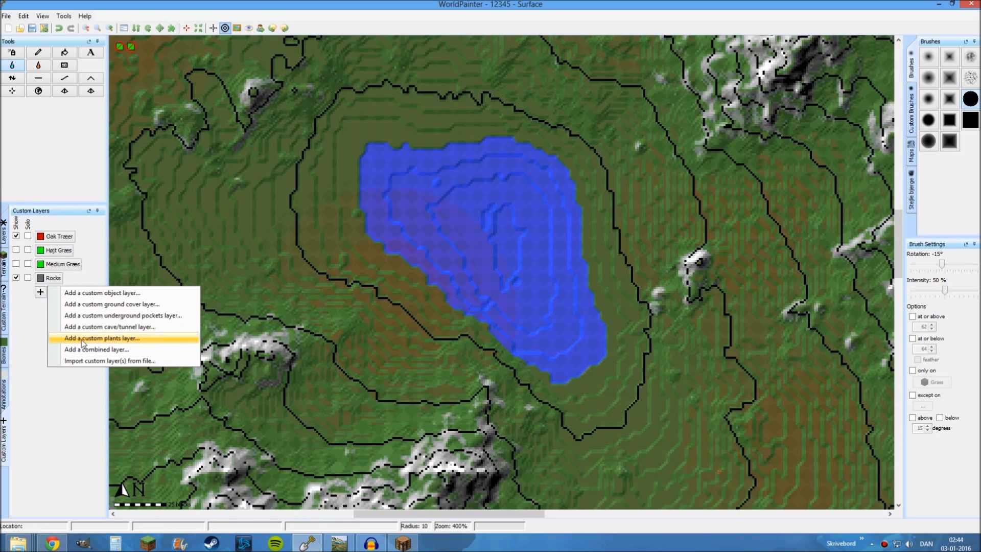
{"action": "left_click", "coordinate": [102, 338]}
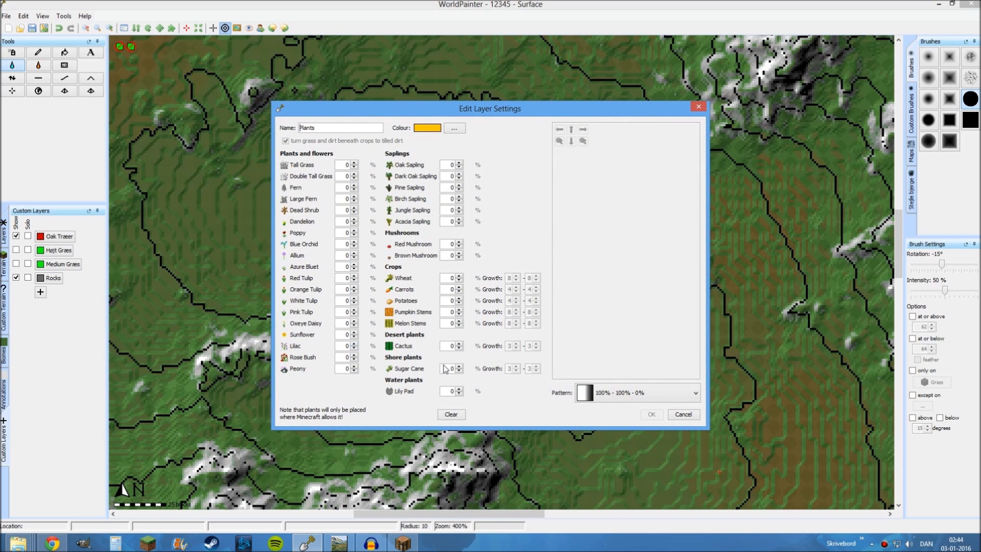
{"action": "left_click", "coordinate": [459, 366]}
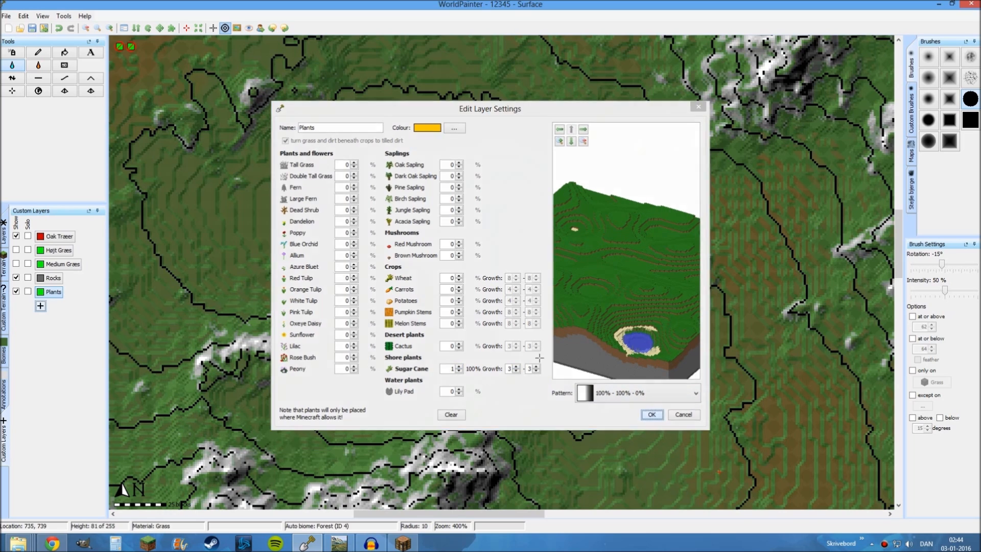
{"action": "left_click", "coordinate": [652, 414]}
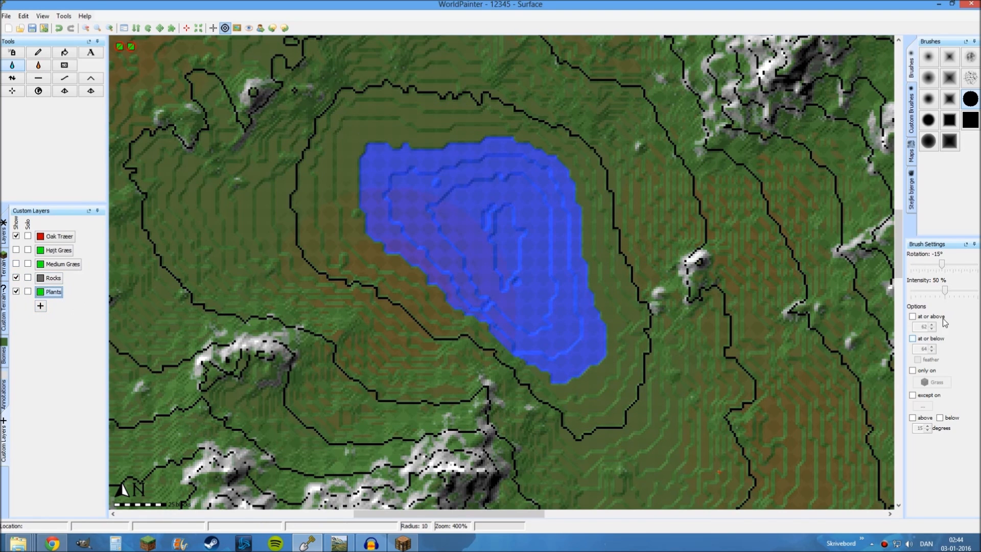
Paint a sugar cane patch on the lake's northern shore with a radius 5 pencil at 100% intensity, limited to grass
{"action": "left_click", "coordinate": [912, 370]}
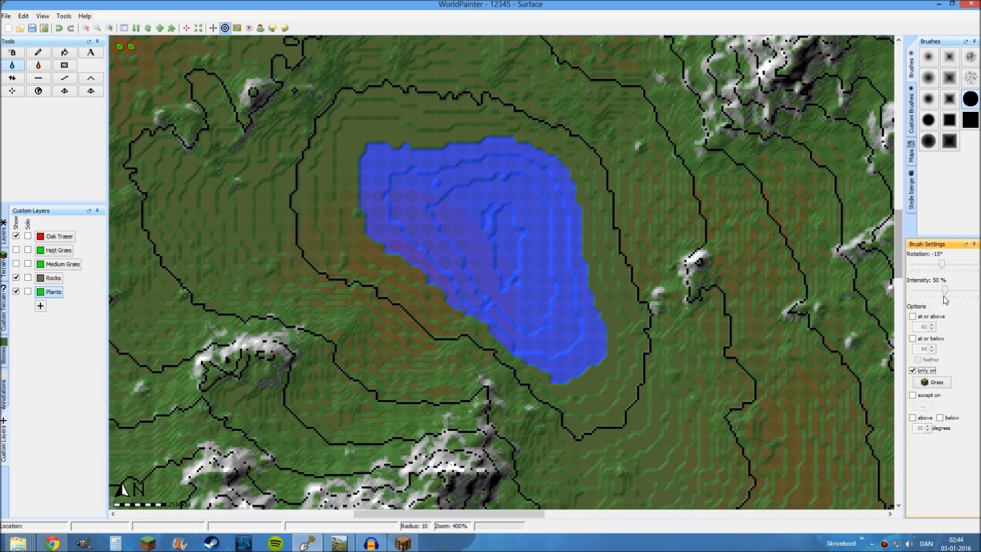
{"action": "left_click_drag", "start_coordinate": [944, 290], "coordinate": [977, 292]}
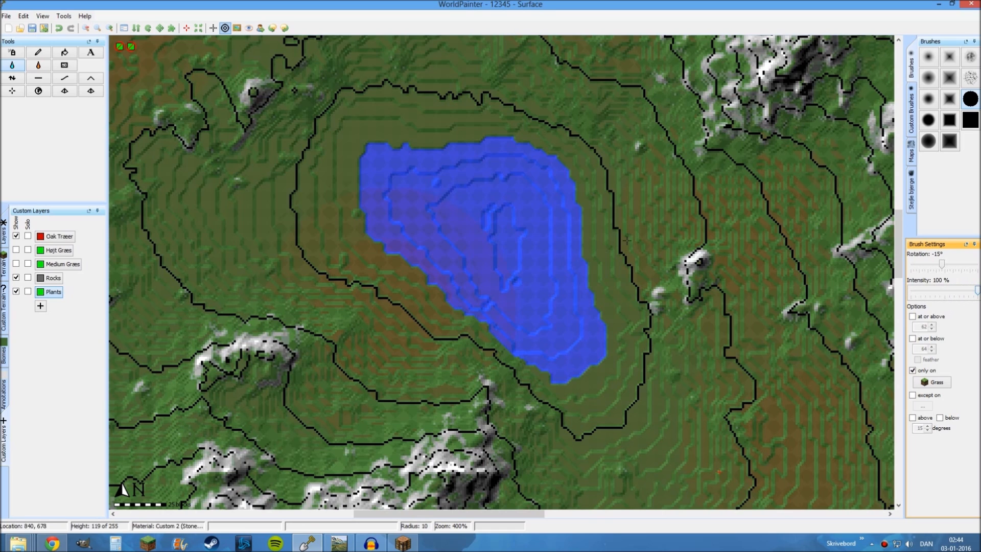
{"action": "left_click", "coordinate": [41, 54]}
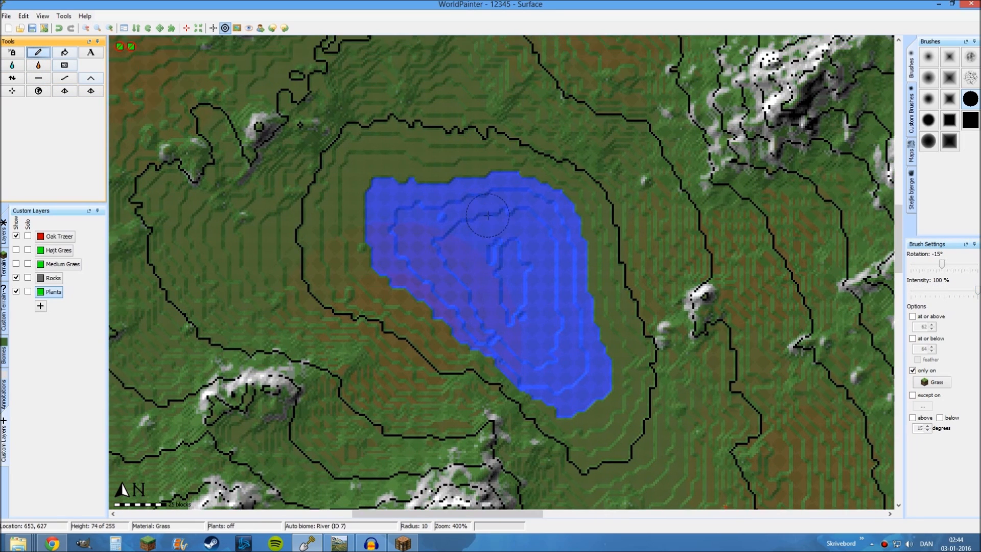
{"action": "scroll", "coordinate": [442, 184], "scroll_direction": "up", "scroll_amount": 1}
{"action": "middle_click_drag", "start_coordinate": [445, 191], "coordinate": [503, 278]}
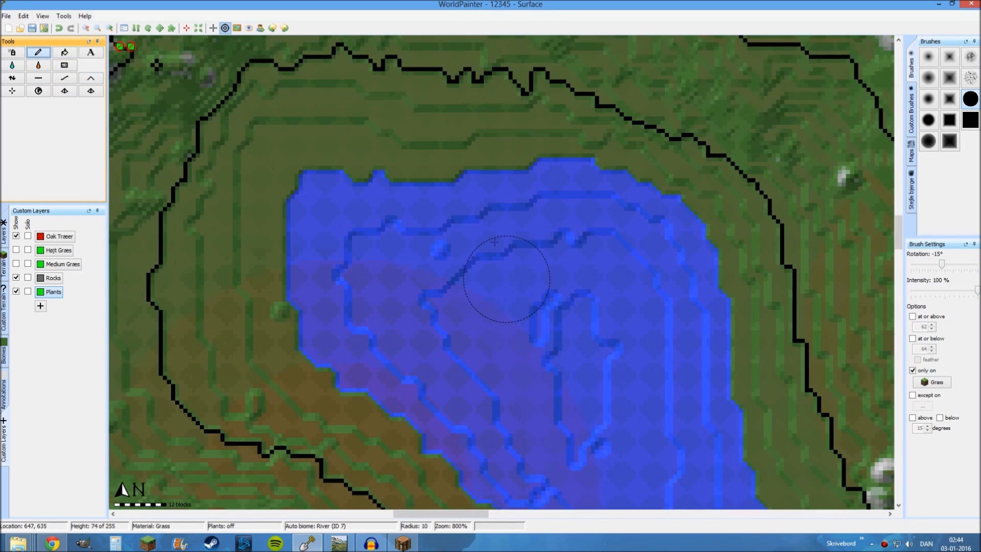
{"action": "scroll", "coordinate": [511, 200], "scroll_direction": "down", "scroll_amount": 3}
{"action": "scroll", "coordinate": [511, 198], "scroll_direction": "down", "scroll_amount": 2}
{"action": "left_click", "coordinate": [514, 185]}
{"action": "left_click", "coordinate": [519, 176]}
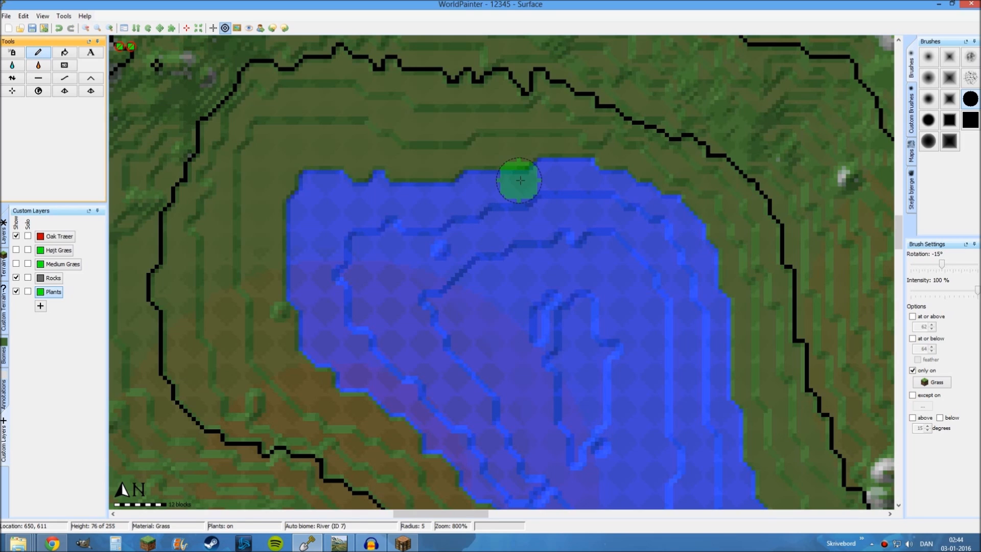
Paint further sugar cane patches along the lake's western, southern, southeastern and eastern shores
{"action": "middle_click_drag", "start_coordinate": [476, 246], "coordinate": [508, 199]}
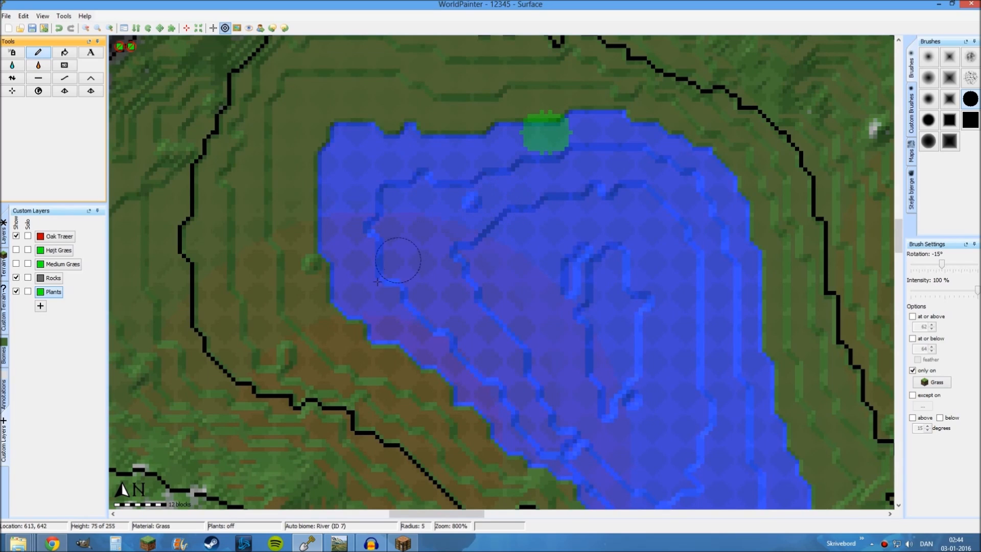
{"action": "left_click", "coordinate": [341, 292]}
{"action": "middle_click_drag", "start_coordinate": [451, 344], "coordinate": [373, 172]}
{"action": "left_click", "coordinate": [546, 358]}
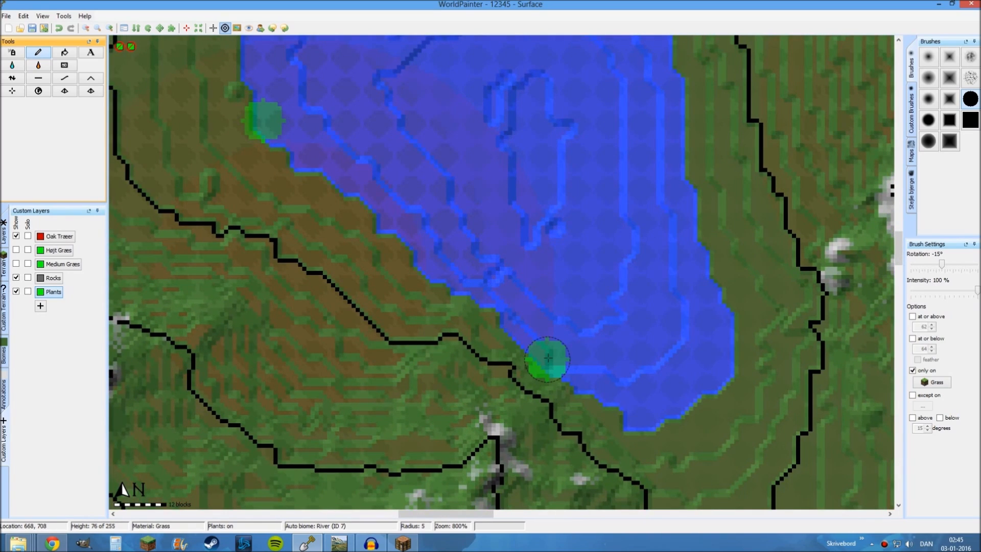
{"action": "left_click", "coordinate": [695, 388]}
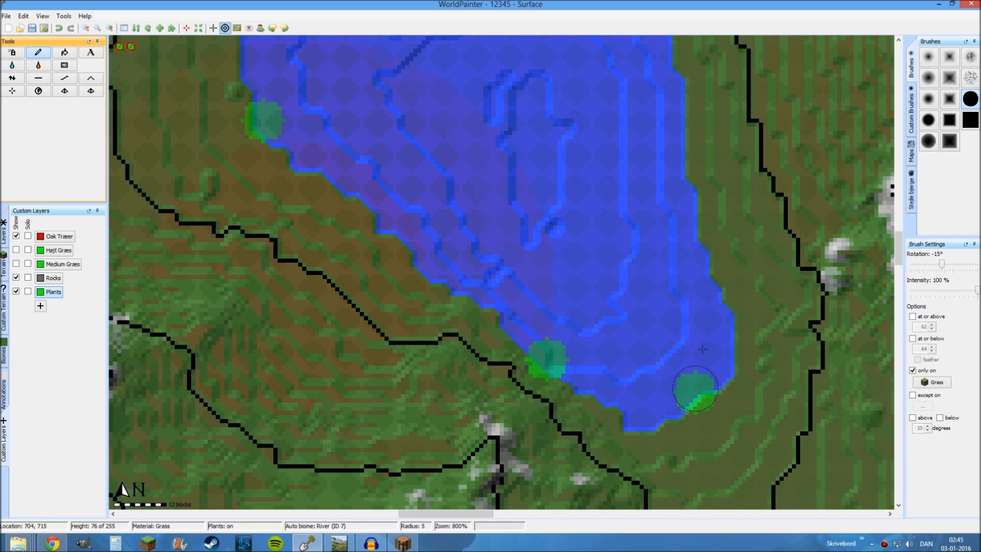
{"action": "left_click", "coordinate": [696, 278]}
{"action": "mouse_move", "coordinate": [699, 234]}
{"action": "middle_mouse_down"}
{"action": "mouse_move", "coordinate": [671, 274]}
{"action": "mouse_move", "coordinate": [686, 293]}
{"action": "middle_mouse_up"}
{"action": "left_click", "coordinate": [676, 225]}
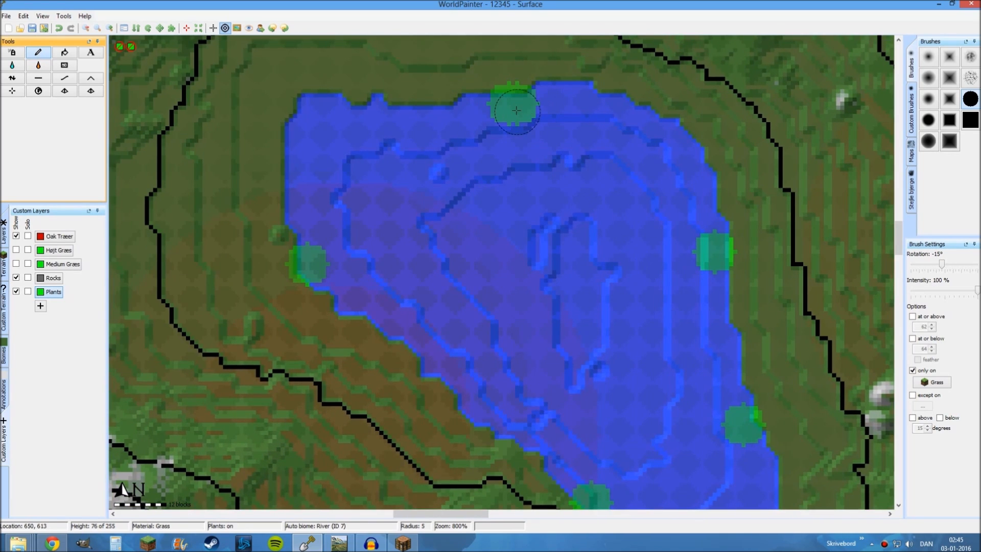
Inspect the sugar cane patches around the lakeshore and the terrain surrounding the lake
{"action": "middle_click_drag", "start_coordinate": [513, 57], "coordinate": [526, 142]}
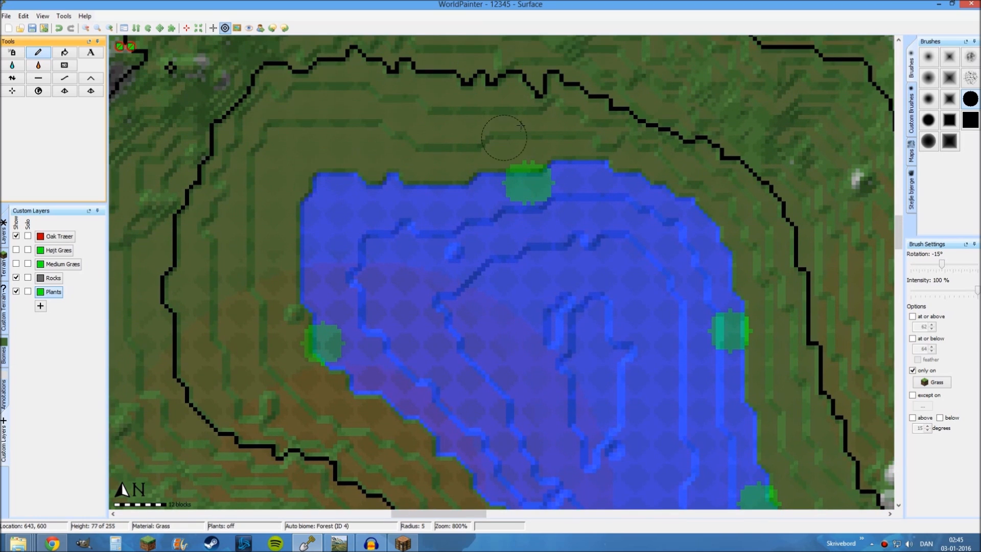
{"action": "middle_click_drag", "start_coordinate": [517, 276], "coordinate": [496, 117]}
{"action": "scroll", "coordinate": [565, 280], "scroll_direction": "down", "scroll_amount": 1, "text": "ctrl"}
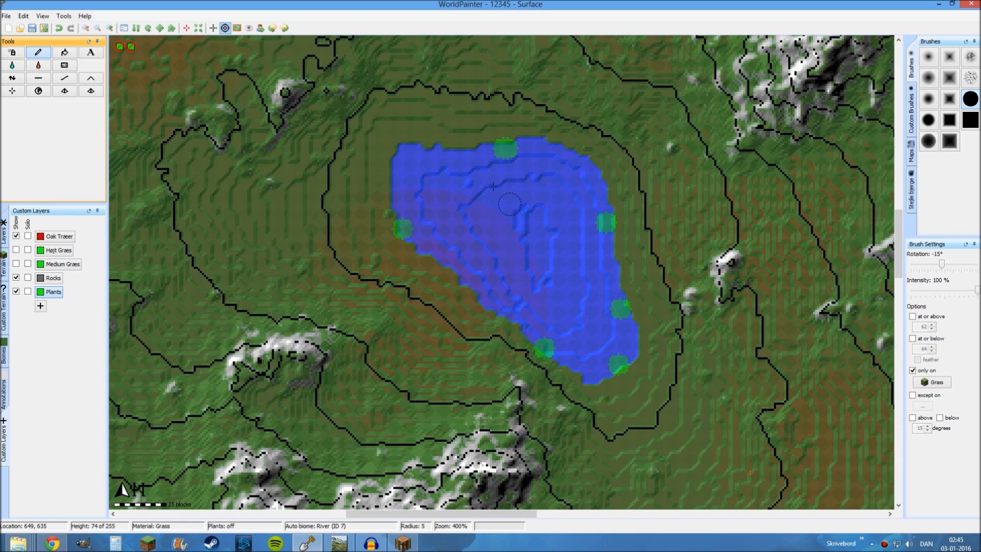
{"action": "middle_click_drag", "start_coordinate": [470, 219], "coordinate": [433, 127]}
{"action": "middle_click_drag", "start_coordinate": [495, 143], "coordinate": [555, 244]}
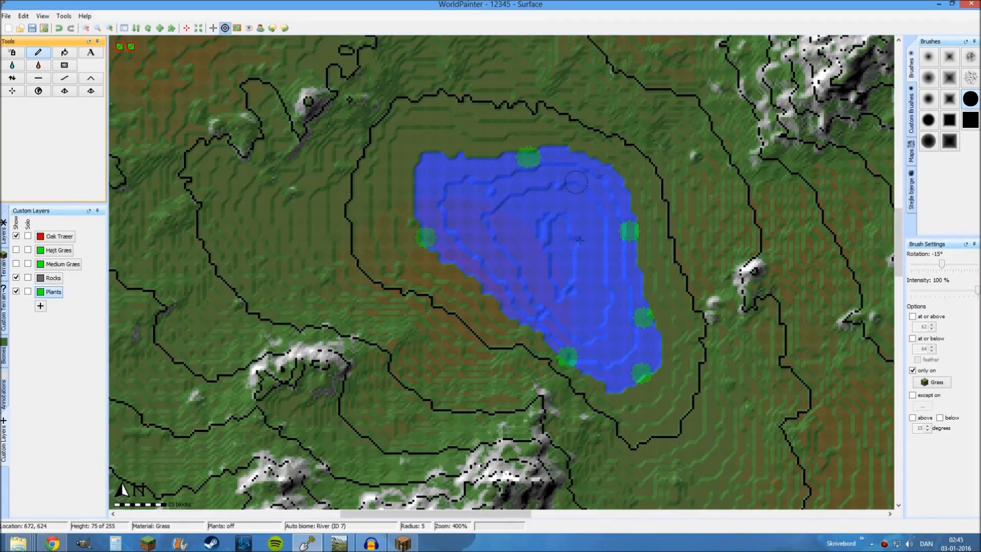
{"action": "scroll", "coordinate": [544, 228], "scroll_direction": "down", "scroll_amount": 1, "text": "ctrl"}
{"action": "middle_click_drag", "start_coordinate": [548, 292], "coordinate": [460, 216]}
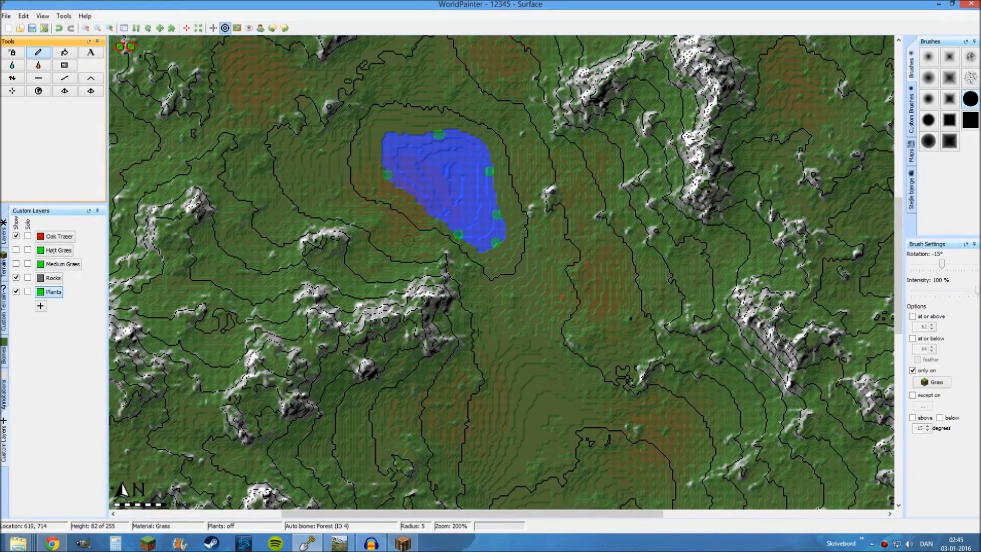
{"action": "middle_click_drag", "start_coordinate": [392, 226], "coordinate": [439, 309]}
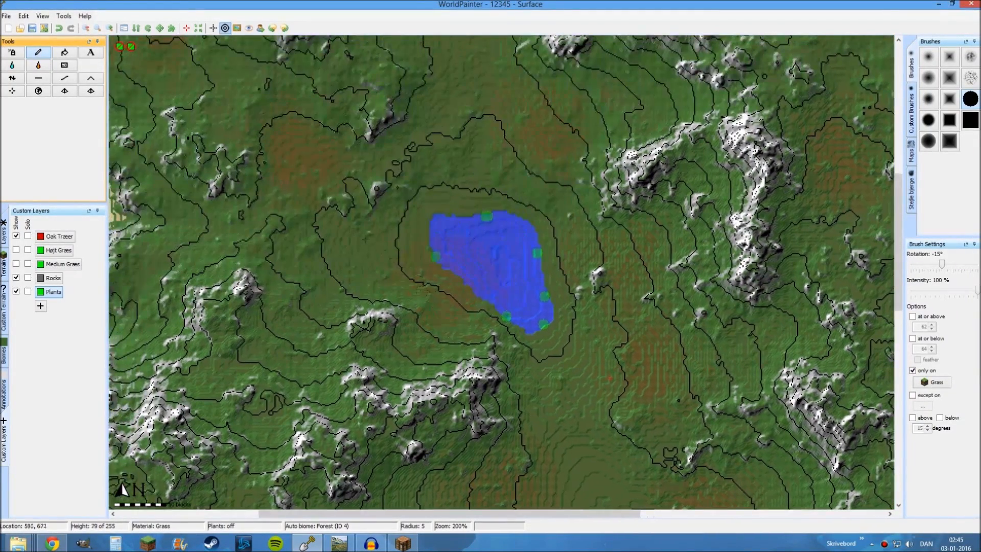
{"action": "left_click", "coordinate": [40, 306]}
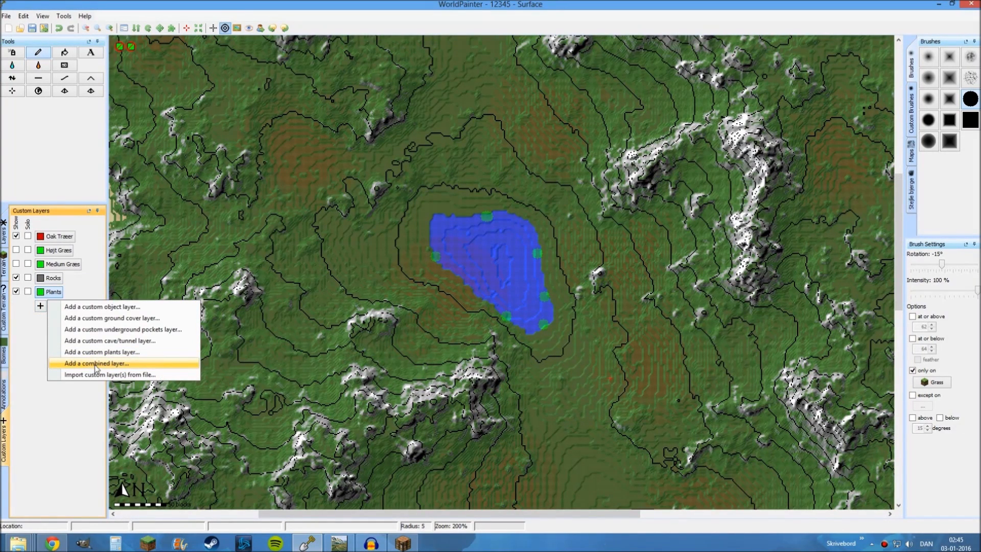
{"action": "left_click", "coordinate": [96, 363]}
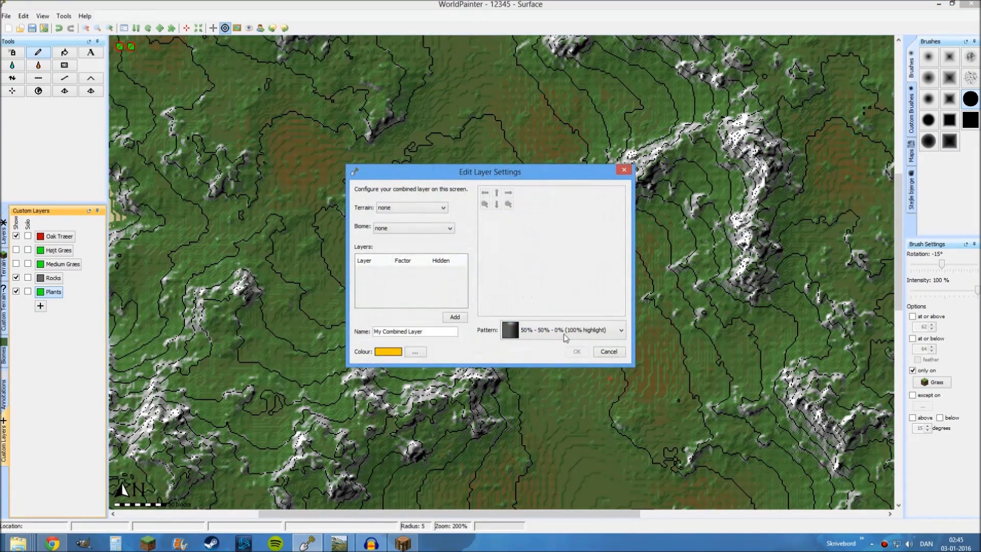
{"action": "left_click", "coordinate": [609, 352]}
Create a second custom plants layer containing lily pads
{"action": "left_click", "coordinate": [40, 306]}
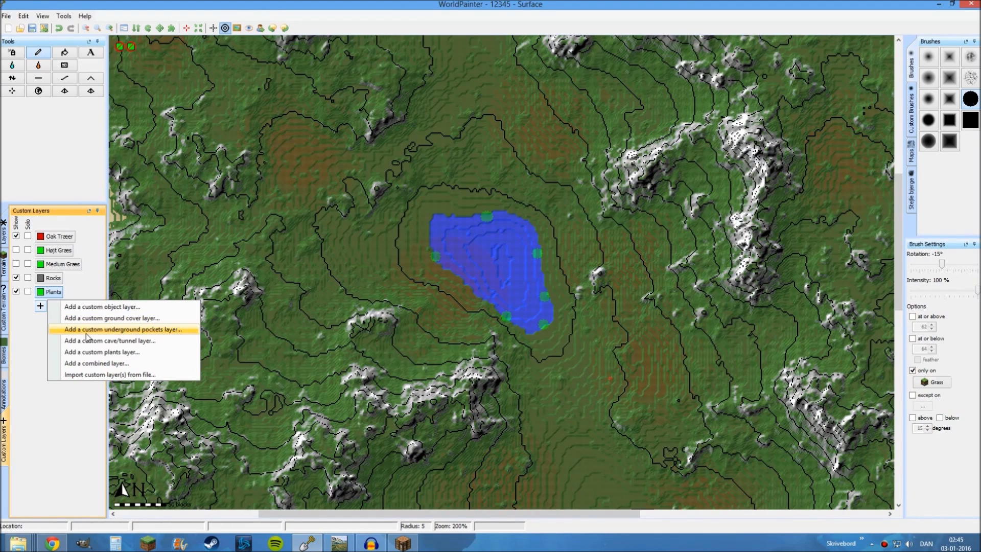
{"action": "left_click", "coordinate": [103, 352]}
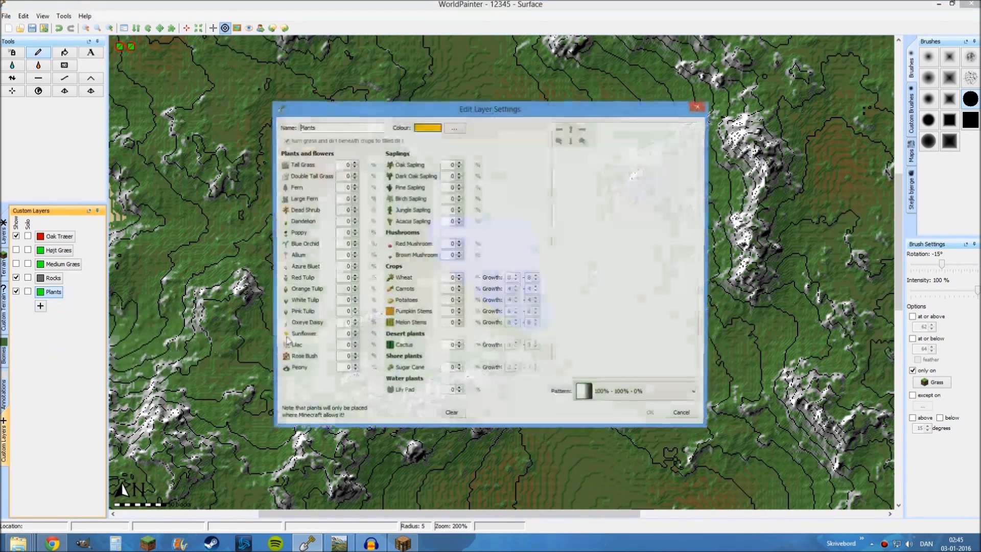
{"action": "left_click", "coordinate": [458, 389]}
{"action": "left_click", "coordinate": [649, 415]}
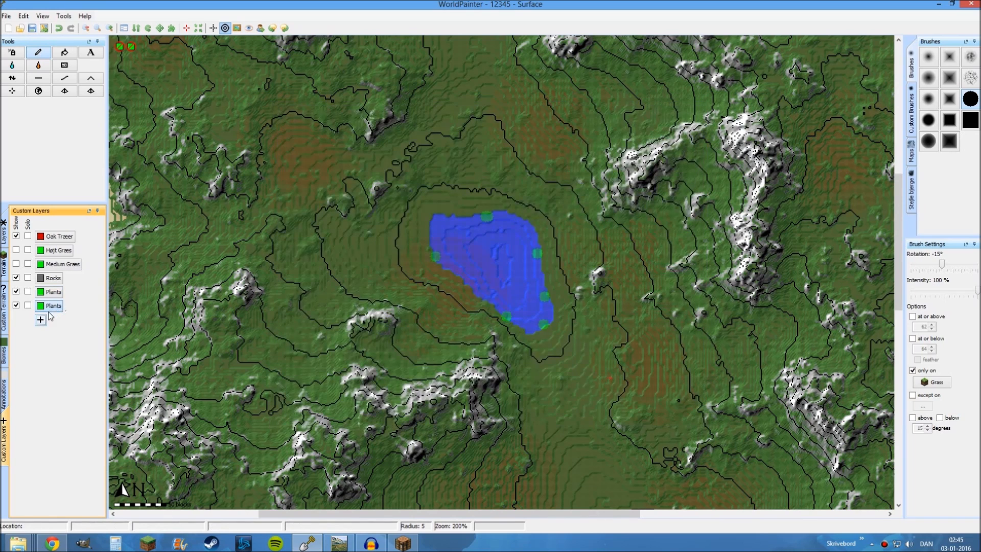
Spray the lily pad layer over the whole lake with a radius 94 brush at 8% intensity, limited to grass
{"action": "left_click_drag", "start_coordinate": [976, 290], "coordinate": [917, 299]}
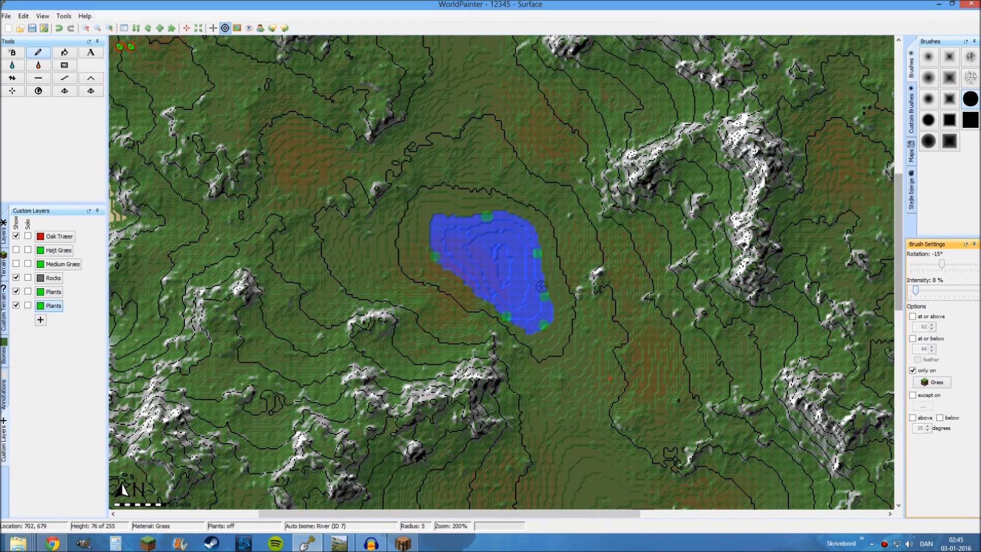
{"action": "scroll", "coordinate": [503, 264], "scroll_direction": "up", "scroll_amount": 9}
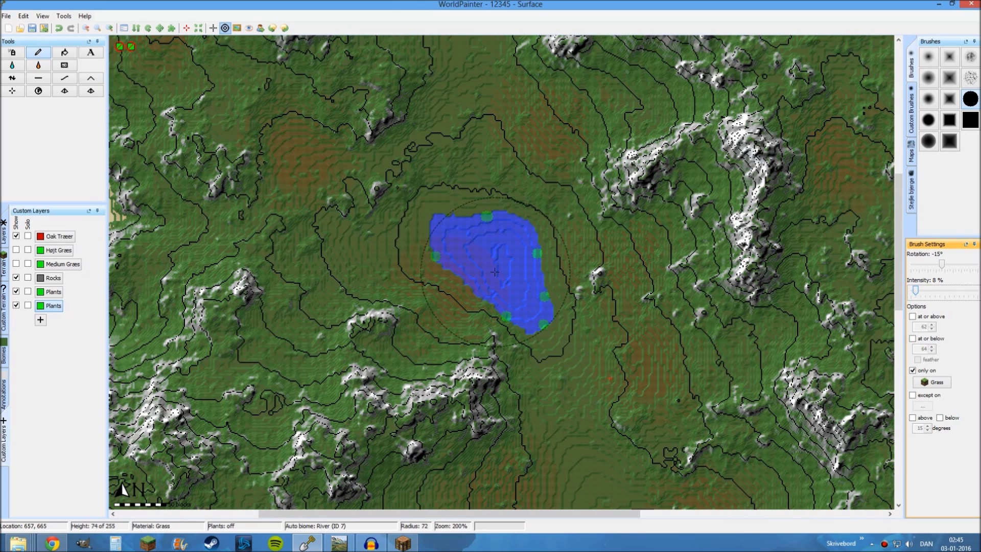
{"action": "left_click", "coordinate": [494, 271]}
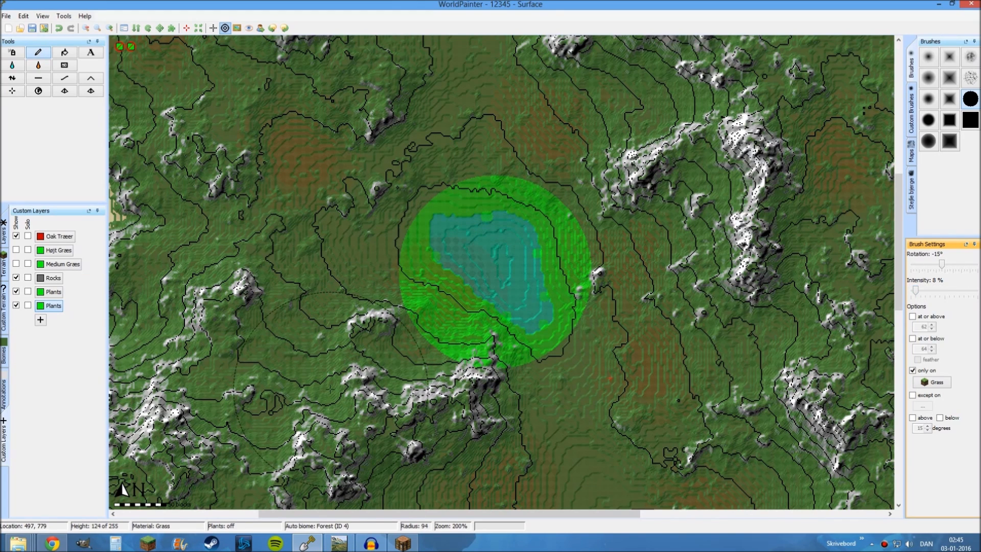
{"action": "key", "text": "ctrl+z"}
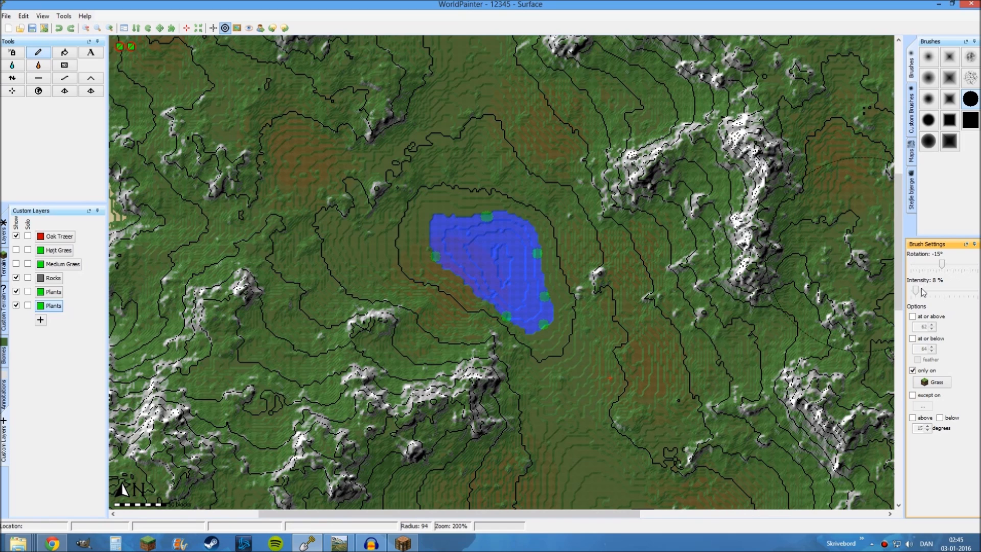
{"action": "left_click", "coordinate": [12, 54]}
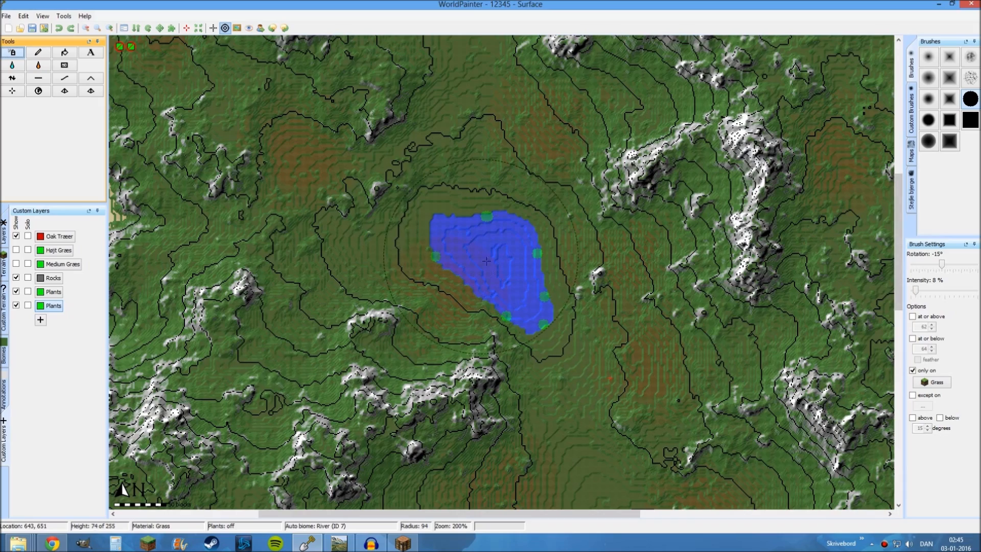
{"action": "left_click_drag", "start_coordinate": [494, 271], "coordinate": [493, 269]}
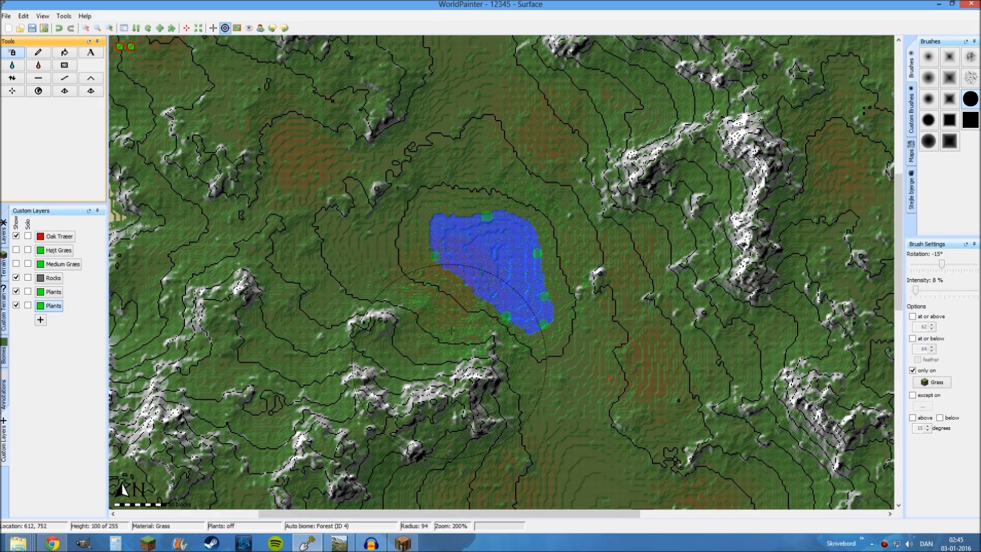
Inspect the sprayed lake and the surrounding island, including its coasts, beaches and mountains
{"action": "scroll", "coordinate": [477, 250], "scroll_direction": "down", "scroll_amount": 1, "text": "ctrl"}
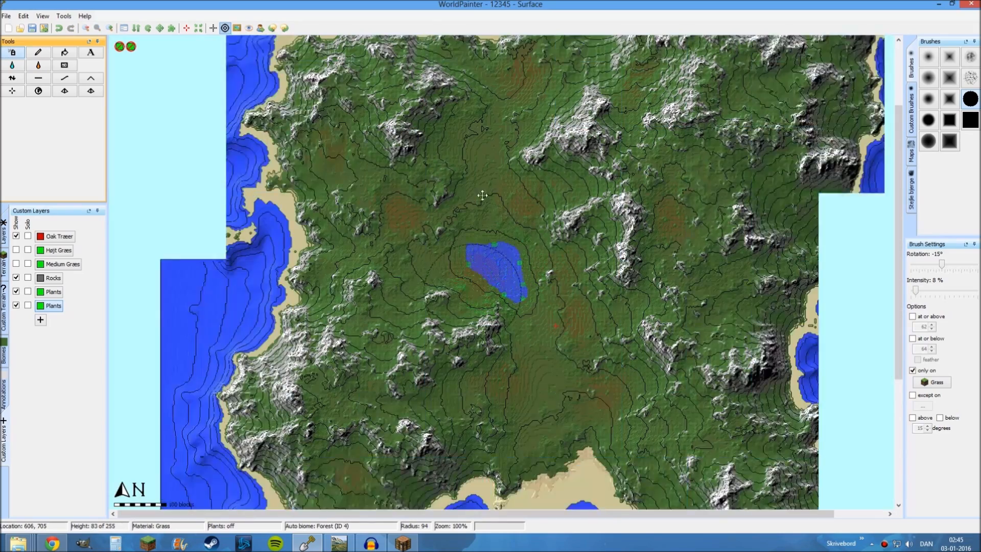
{"action": "middle_click_drag", "start_coordinate": [481, 194], "coordinate": [426, 357]}
{"action": "middle_click_drag", "start_coordinate": [329, 200], "coordinate": [453, 3]}
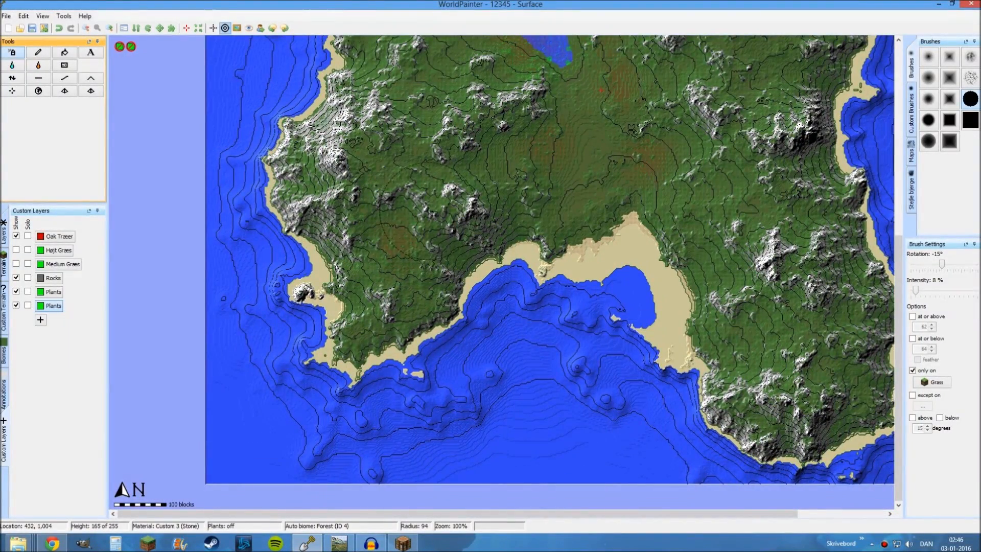
{"action": "middle_click_drag", "start_coordinate": [513, 49], "coordinate": [415, 330]}
{"action": "scroll", "coordinate": [374, 207], "scroll_direction": "up", "scroll_amount": 1, "text": "ctrl"}
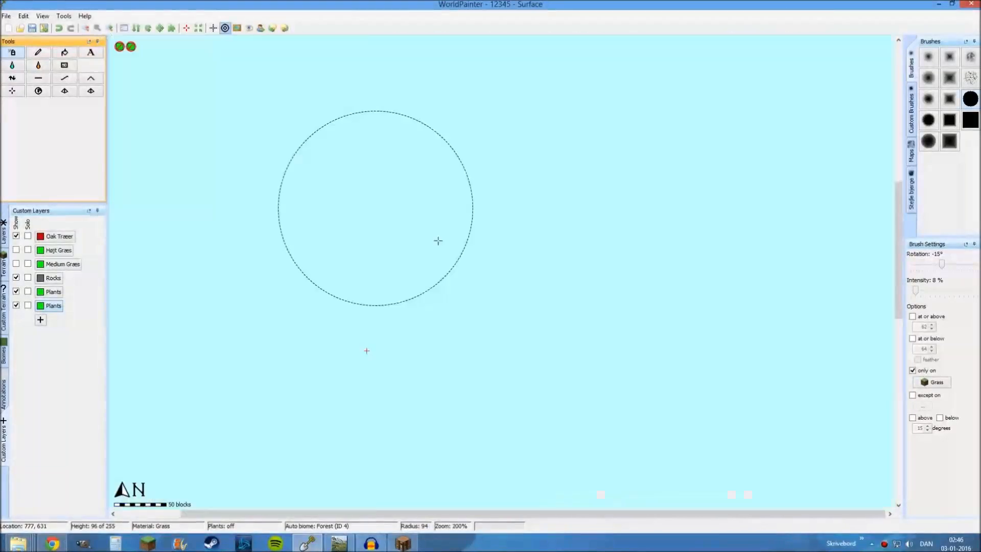
{"action": "middle_click_drag", "start_coordinate": [726, 247], "coordinate": [761, 10]}
{"action": "middle_click_drag", "start_coordinate": [585, 294], "coordinate": [543, 323]}
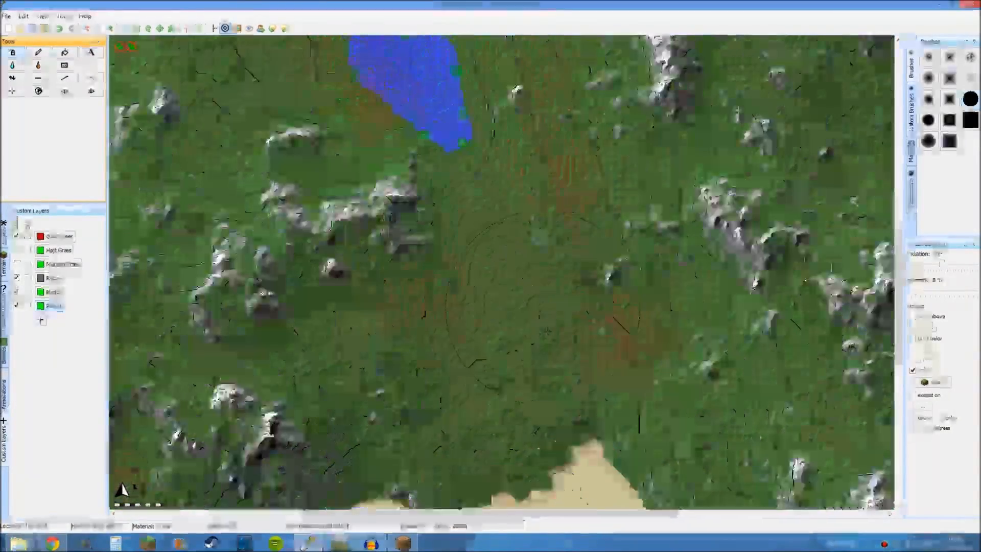
{"action": "middle_click_drag", "start_coordinate": [454, 76], "coordinate": [504, 241]}
{"action": "scroll", "coordinate": [542, 241], "scroll_direction": "down", "scroll_amount": 1, "text": "ctrl"}
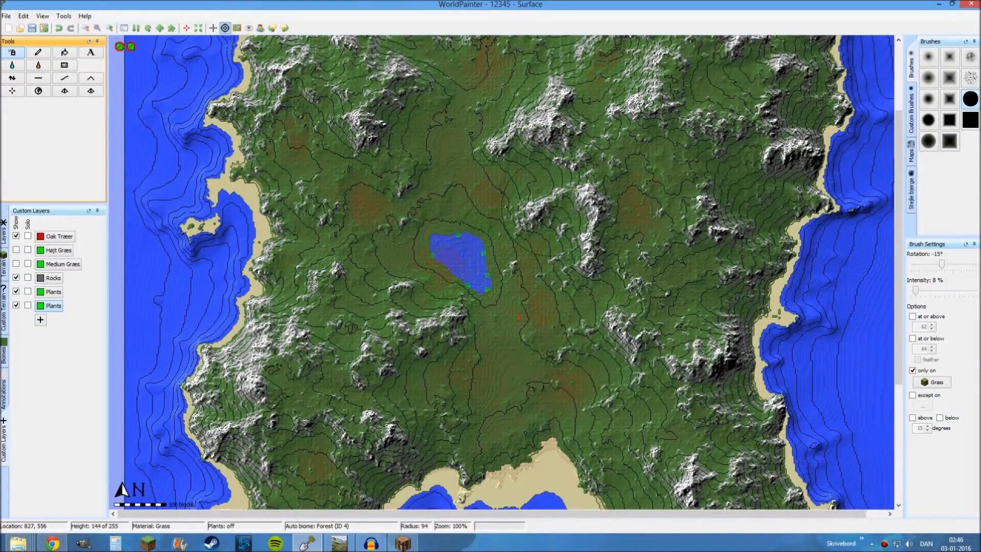
{"action": "middle_click_drag", "start_coordinate": [538, 169], "coordinate": [574, 178]}
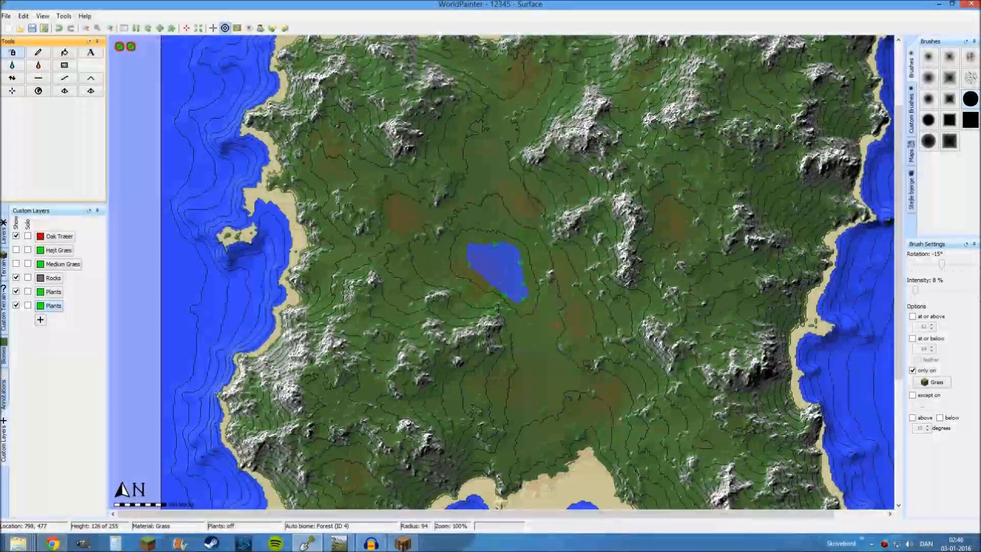
{"action": "scroll", "coordinate": [502, 169], "scroll_direction": "down", "scroll_amount": 7}
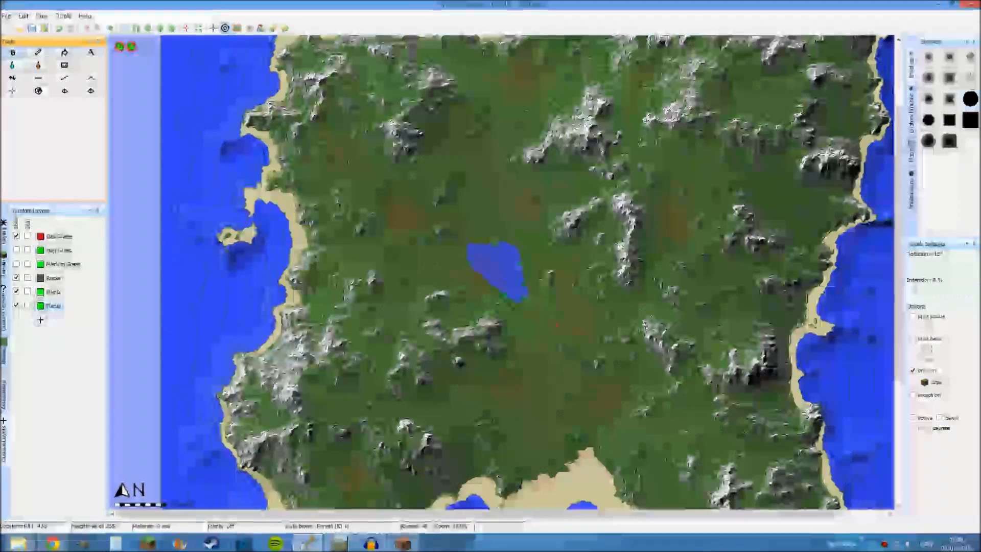
Move the world's spawn point to the land just off the lake's southeastern tip
{"action": "scroll", "coordinate": [496, 259], "scroll_direction": "up", "scroll_amount": 1, "text": "ctrl"}
{"action": "middle_click_drag", "start_coordinate": [496, 259], "coordinate": [416, 84]}
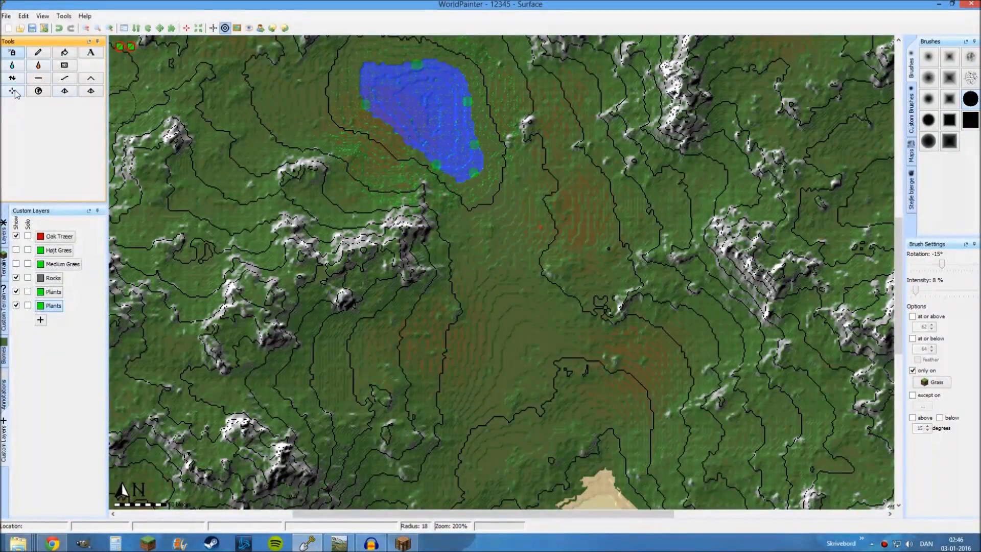
{"action": "left_click", "coordinate": [14, 93]}
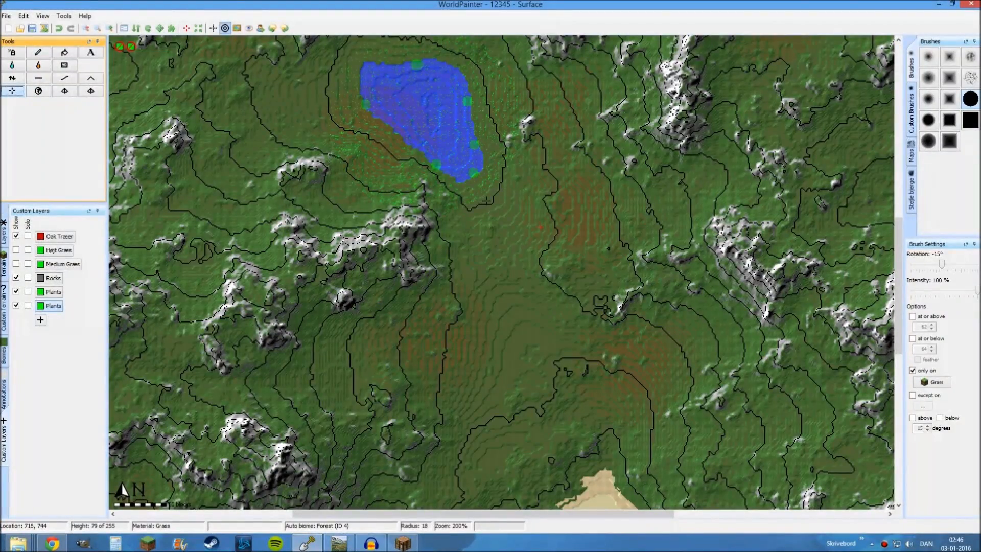
{"action": "scroll", "coordinate": [608, 248], "scroll_direction": "down", "scroll_amount": 1}
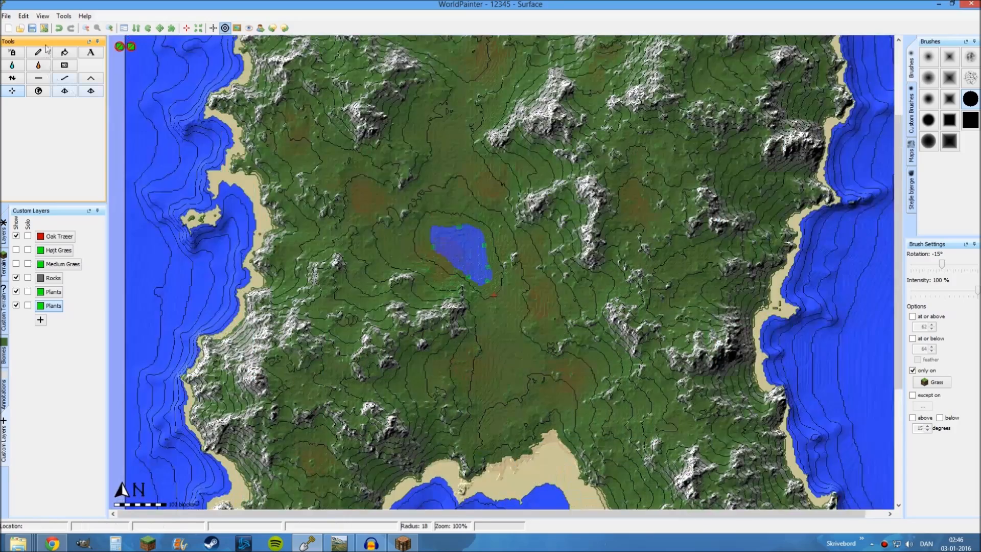
Begin exporting the world, with the mode set to Creative and both the chest of goodies and structures disabled
{"action": "left_click", "coordinate": [45, 30]}
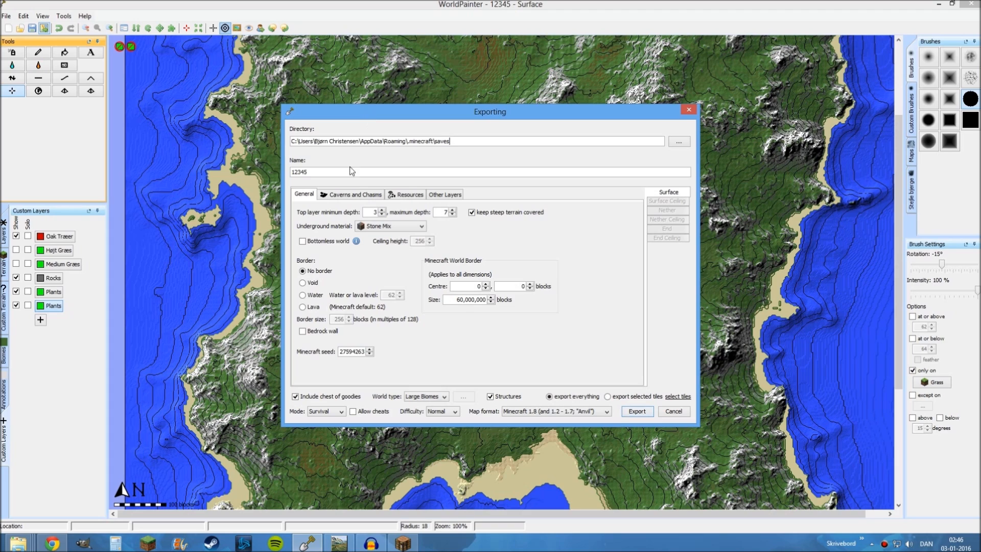
{"action": "left_click", "coordinate": [318, 411]}
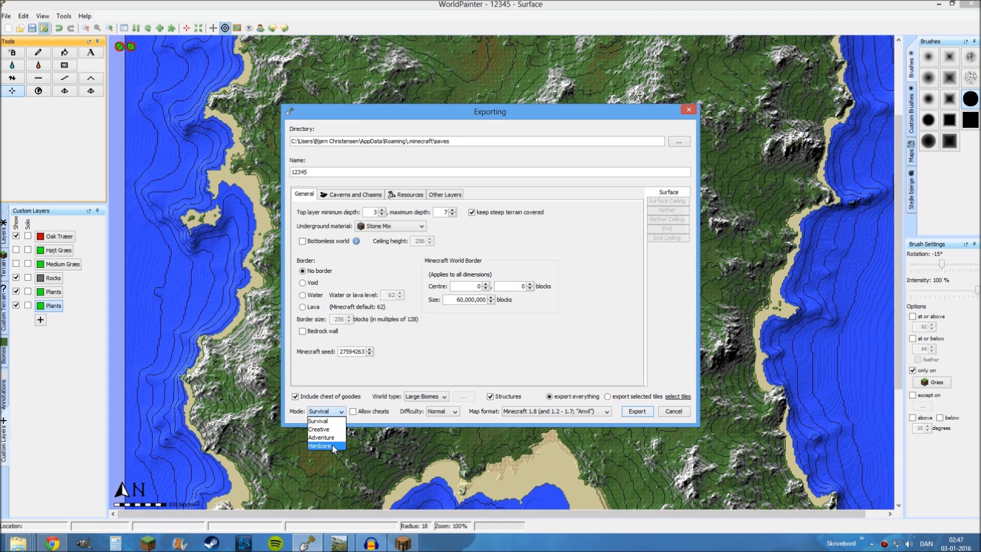
{"action": "left_click", "coordinate": [329, 431]}
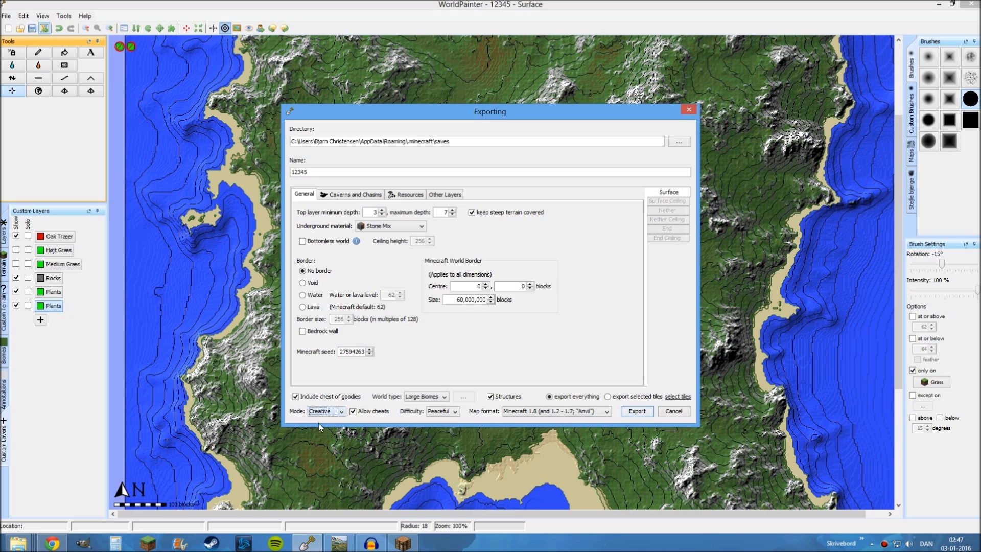
{"action": "left_click", "coordinate": [295, 397]}
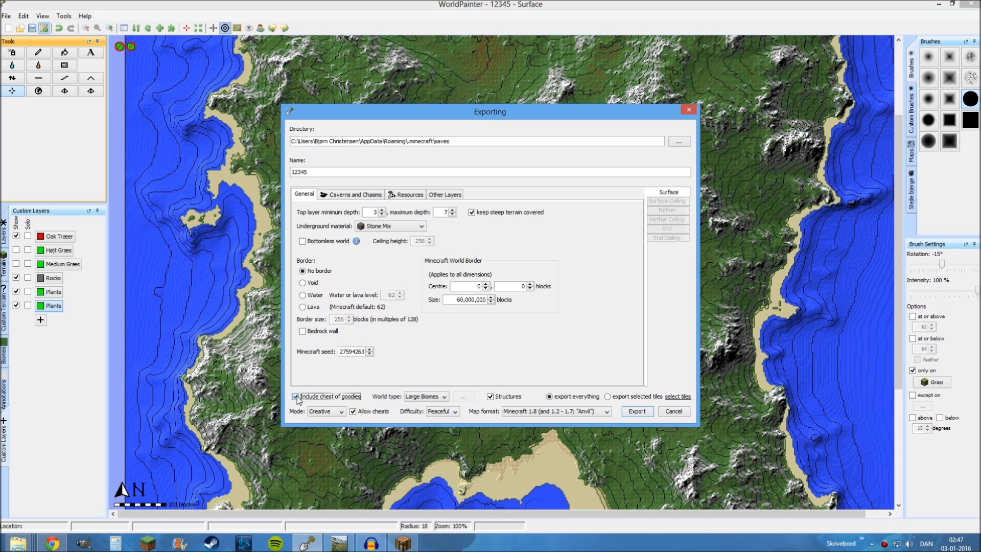
{"action": "left_click", "coordinate": [489, 396]}
Set the export's border type to Water
{"action": "left_click", "coordinate": [310, 296]}
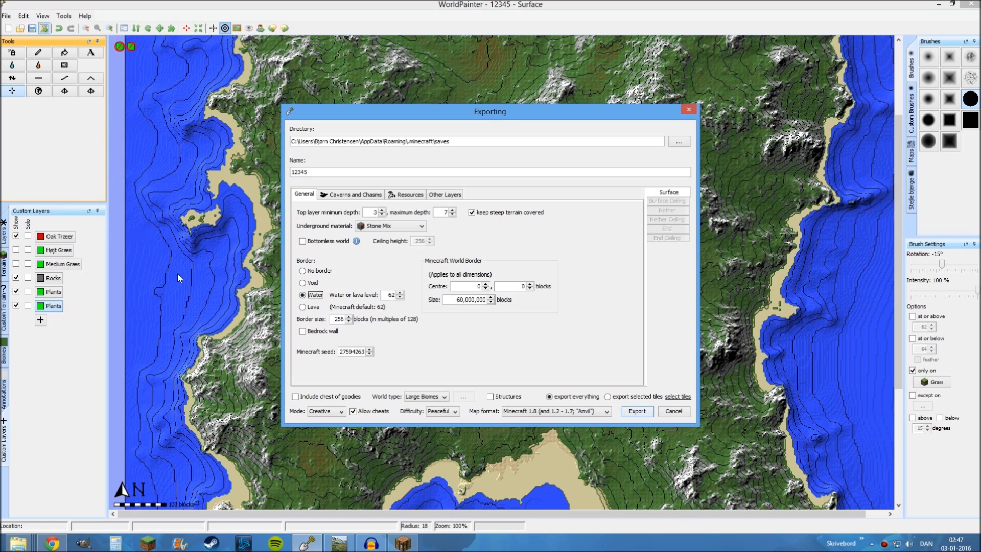
{"action": "left_click", "coordinate": [314, 273]}
{"action": "left_click", "coordinate": [315, 295]}
Review the cavern, resource and other layer options, and export the 12345 world to the Minecraft saves folder
{"action": "left_click", "coordinate": [364, 195]}
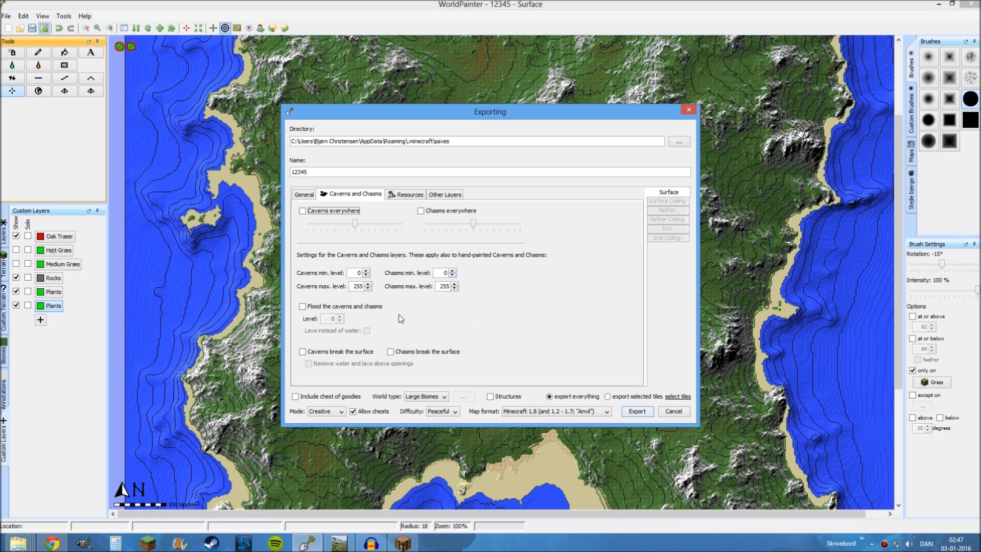
{"action": "left_click", "coordinate": [408, 199]}
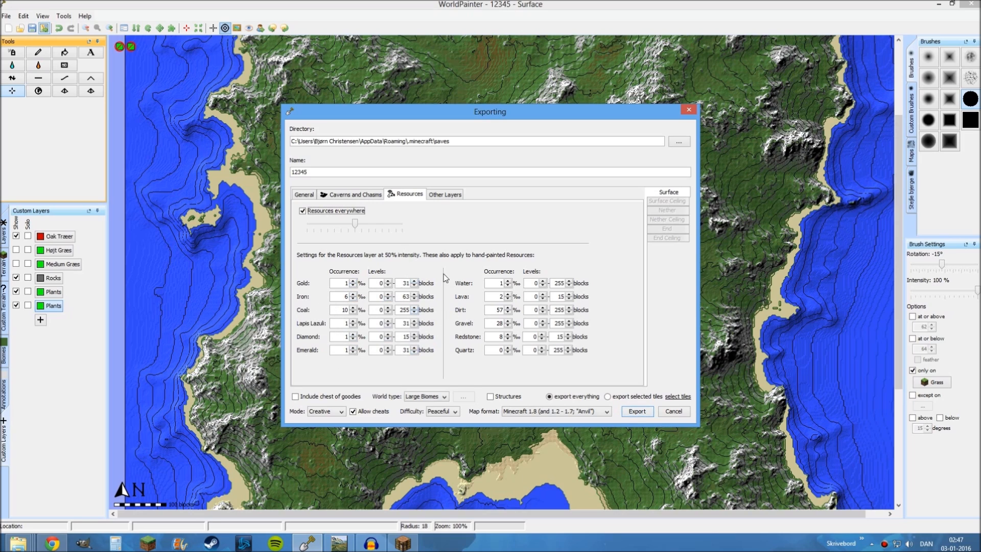
{"action": "left_click", "coordinate": [444, 196]}
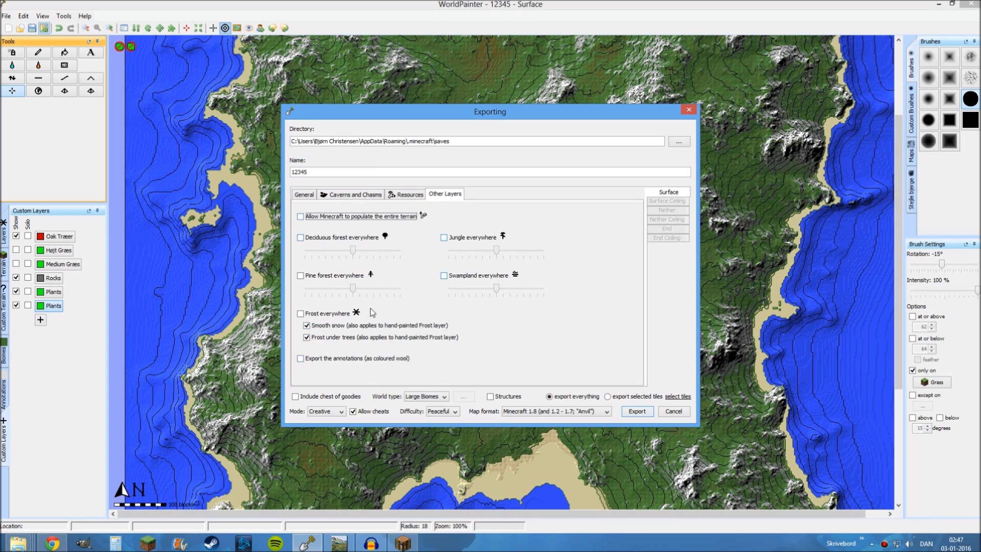
{"action": "left_click", "coordinate": [352, 195]}
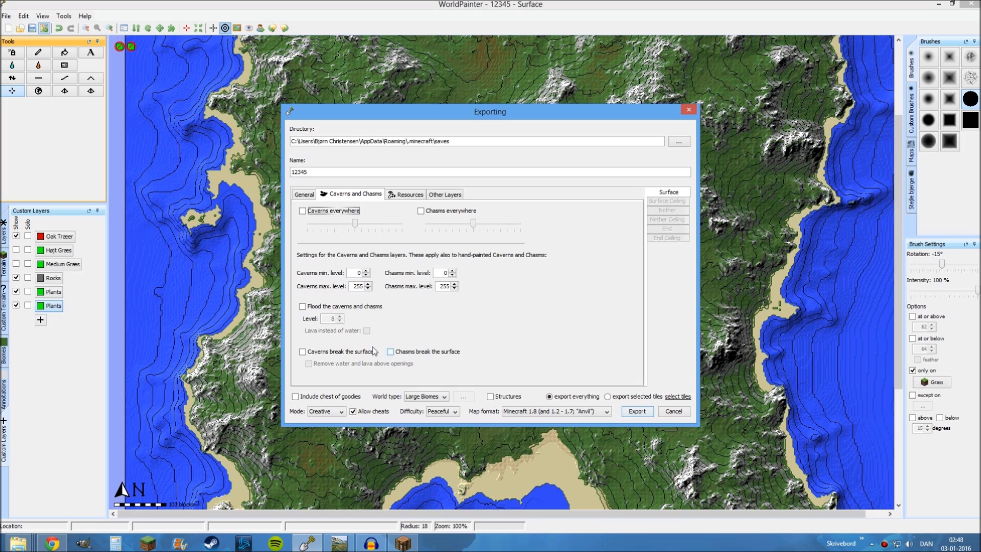
{"action": "left_click", "coordinate": [306, 196]}
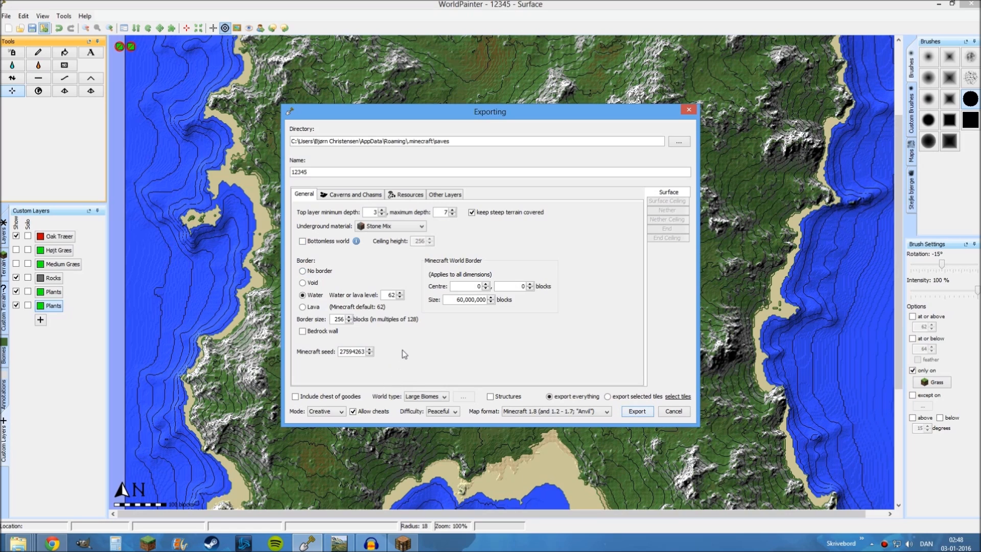
{"action": "left_click", "coordinate": [636, 411]}
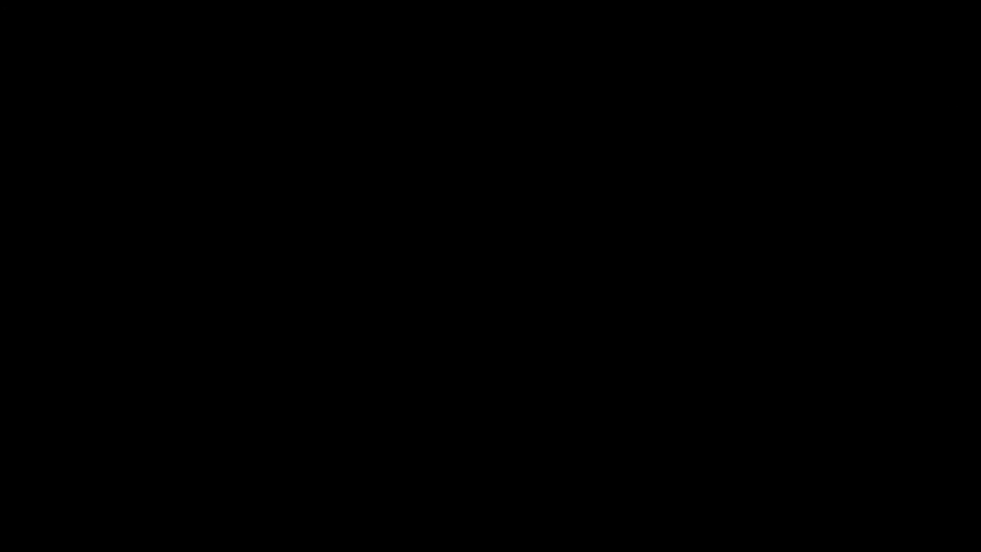